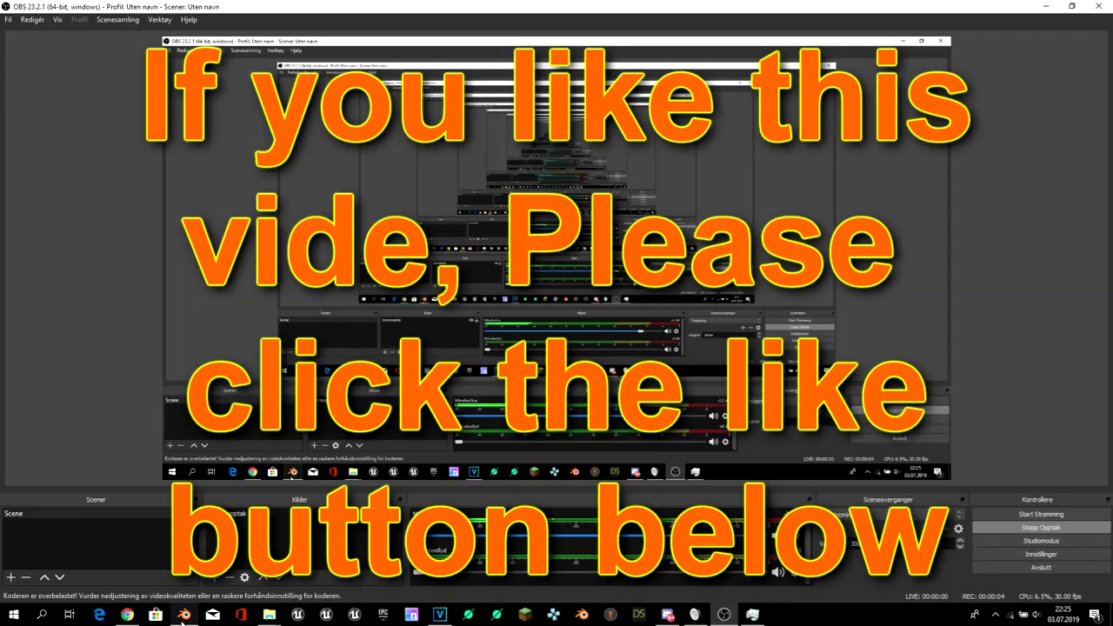
- Bring the Blender window showing the rigged character in Pose Mode to the front
click(184, 614)
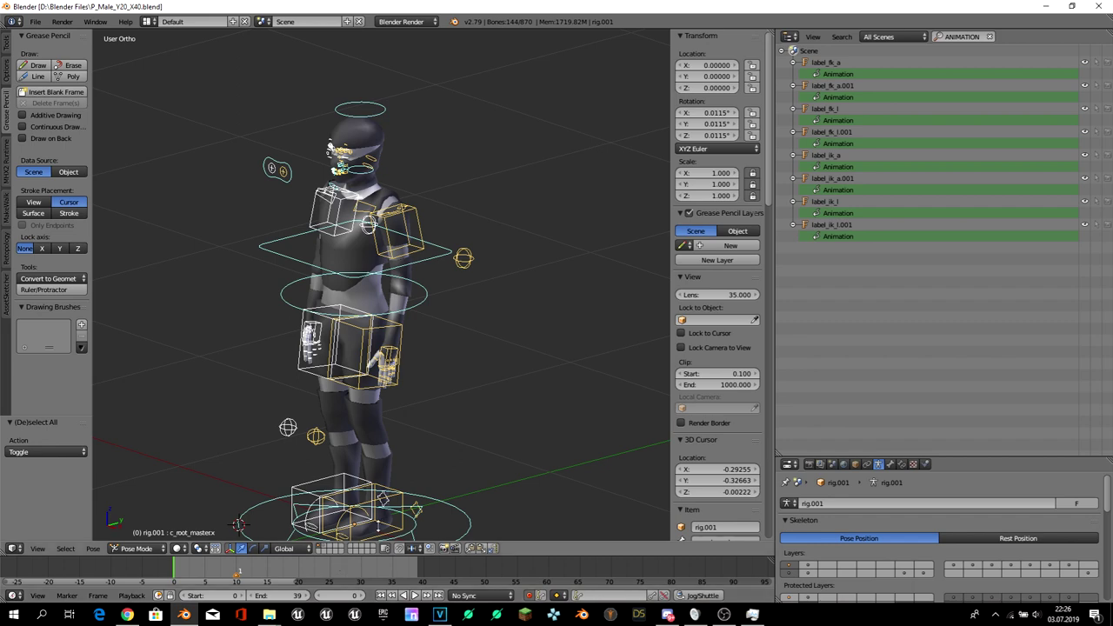
middle_drag(426, 413, 465, 408)
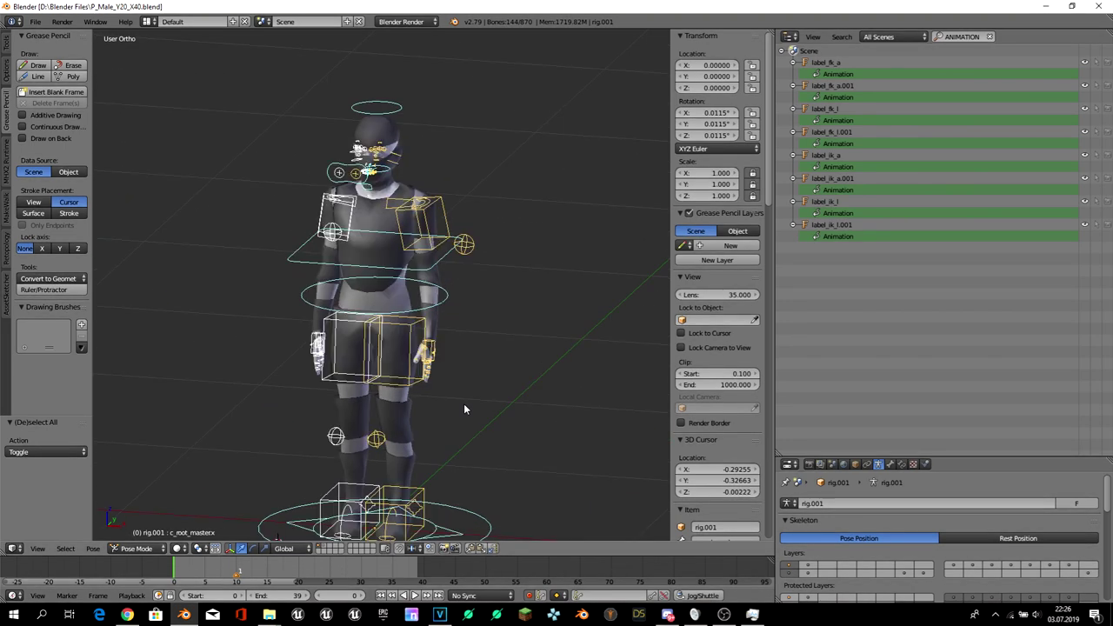
key(KP_1)
right_click(366, 445)
key(KP_3)
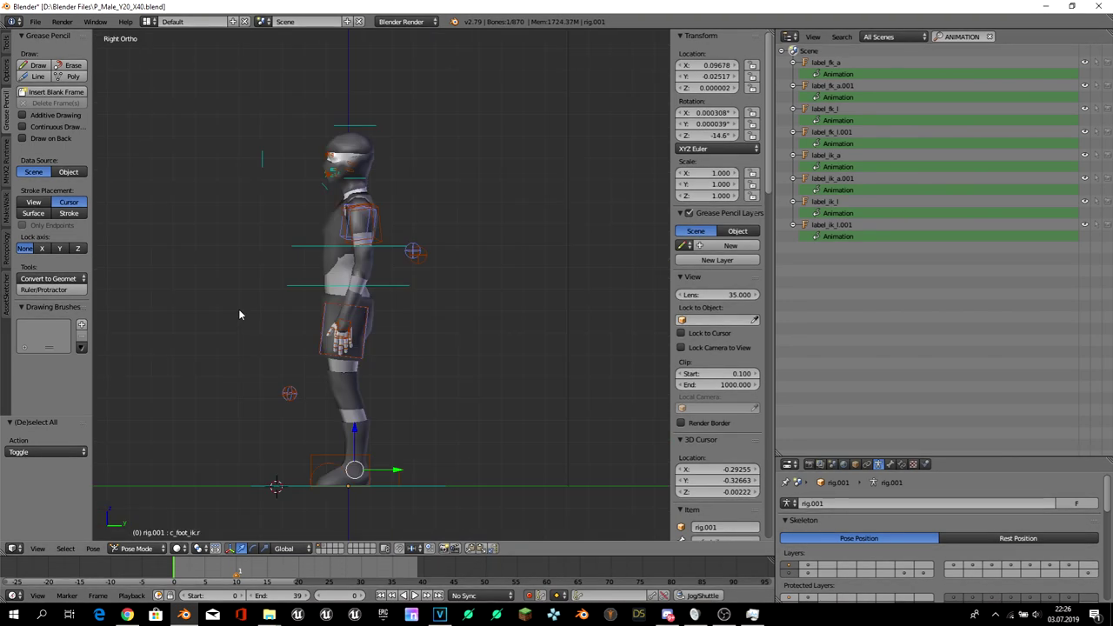
key(shift+2)
middle_drag(240, 310, 376, 348)
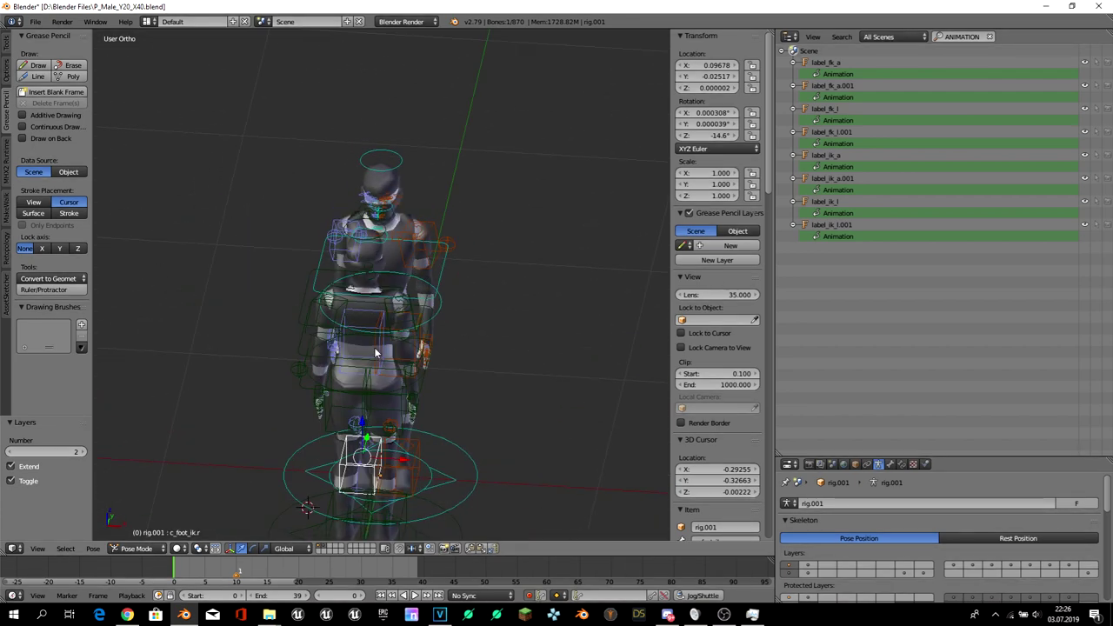
middle_drag(324, 314, 498, 274)
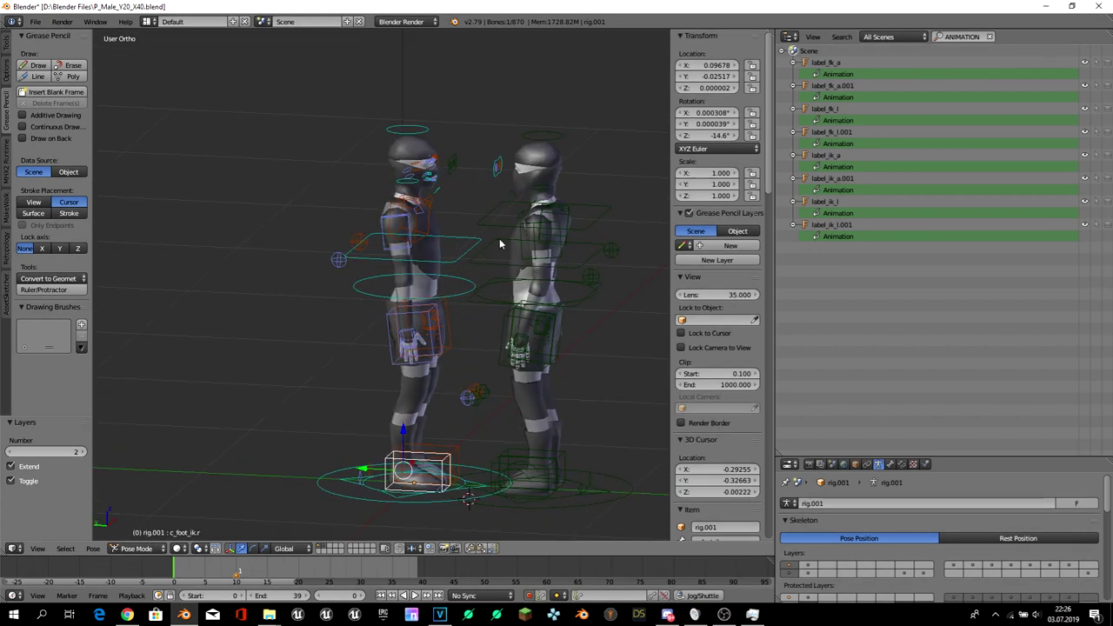
key(1)
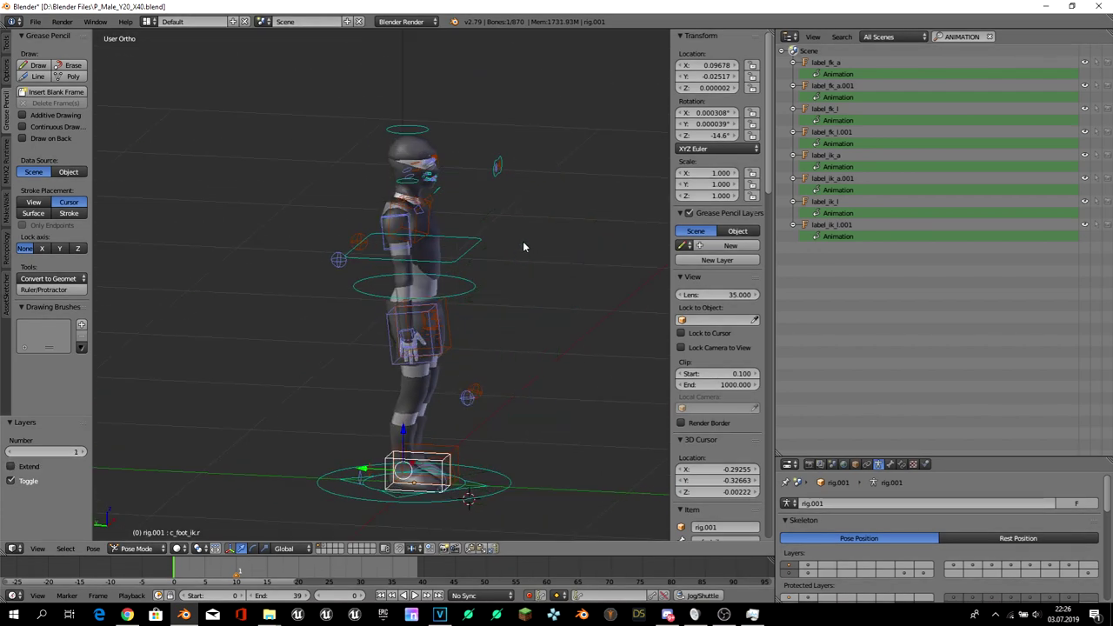
middle_drag(522, 246, 498, 278)
key(KP_1)
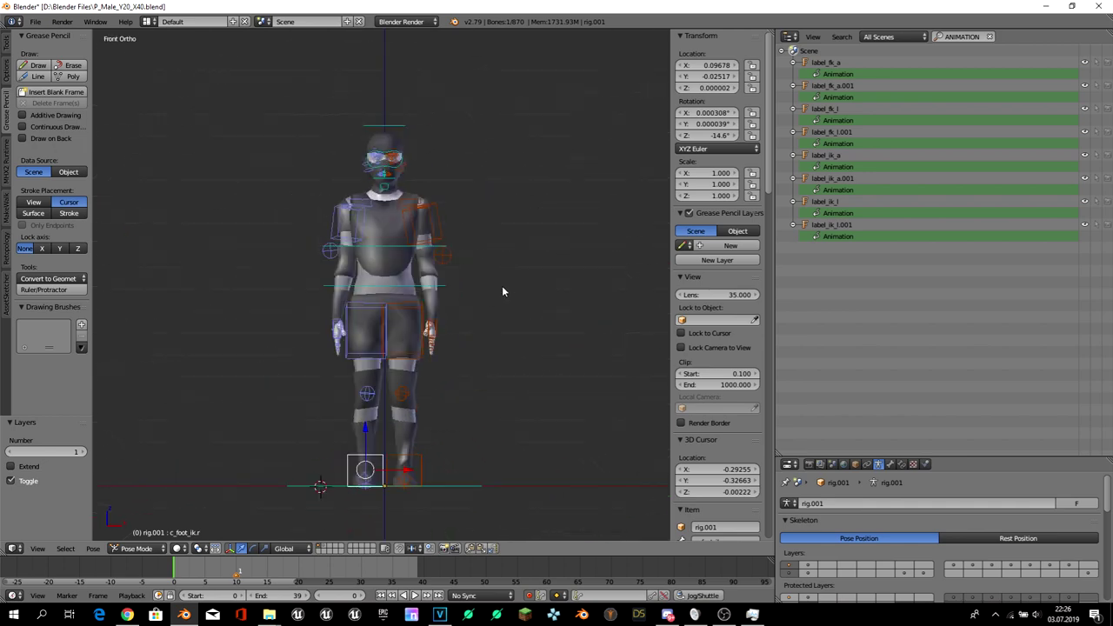
right_click(336, 326)
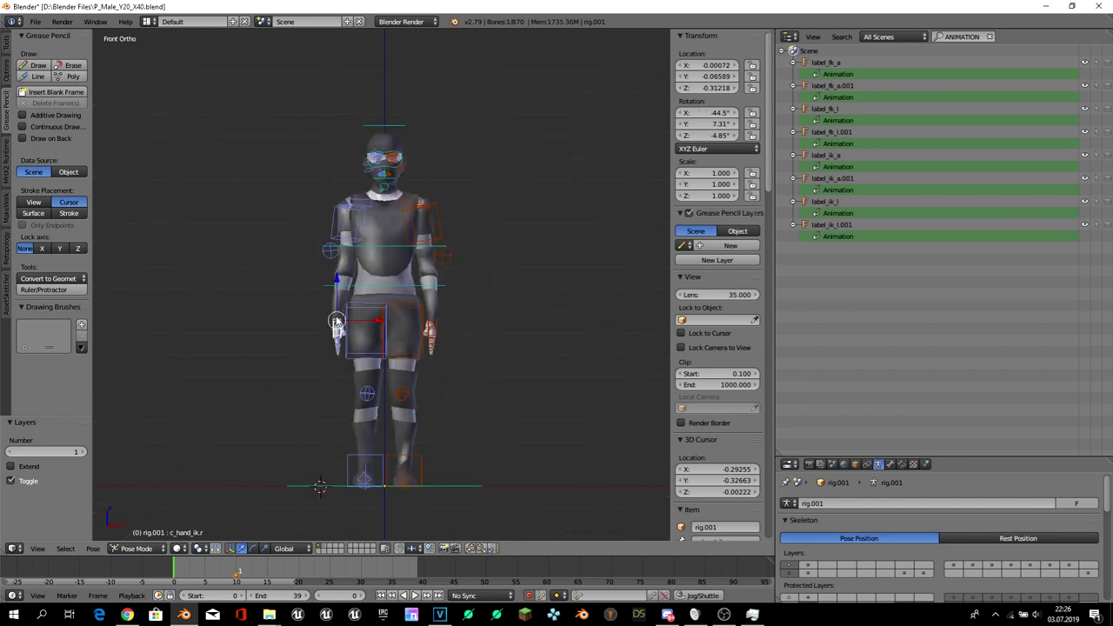
scroll(449, 329, up, 3)
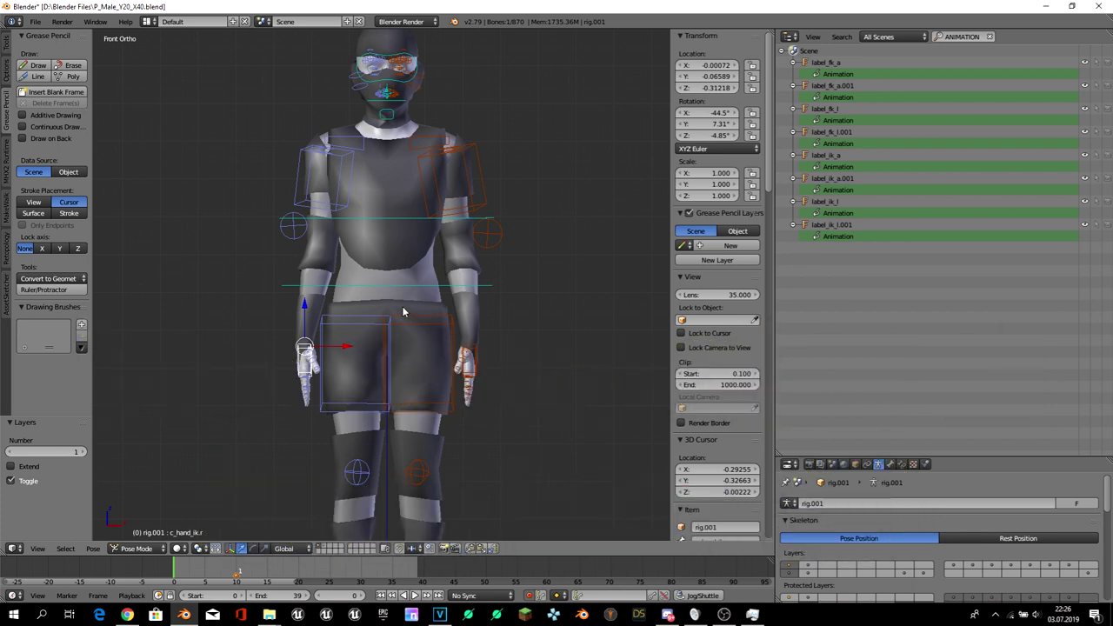
key(g)
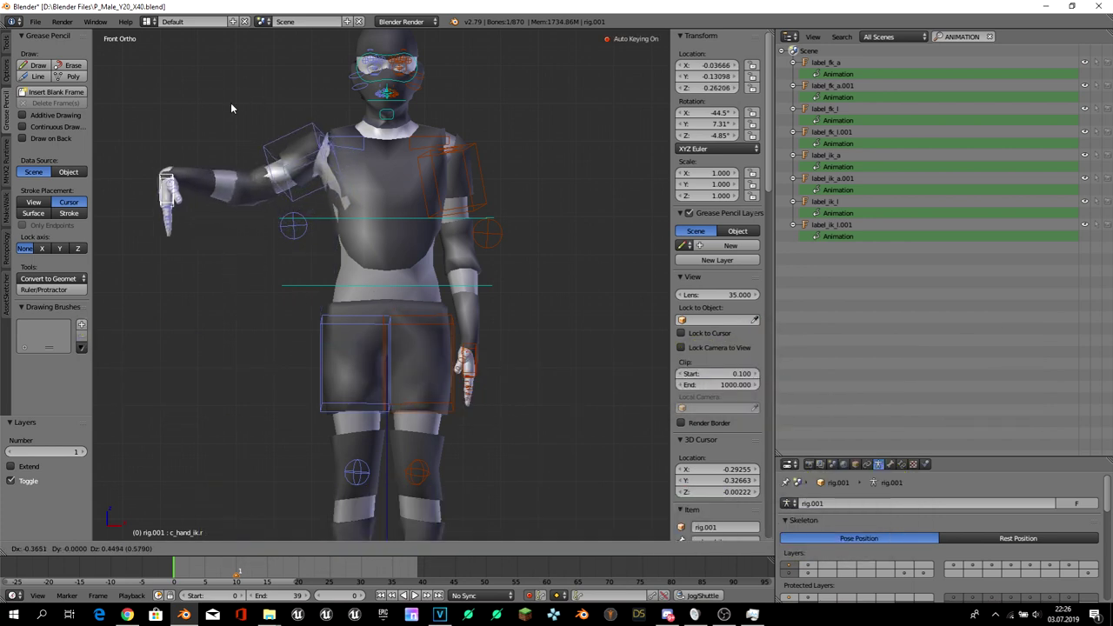
key(Escape)
key(KP_3)
key(KP_1)
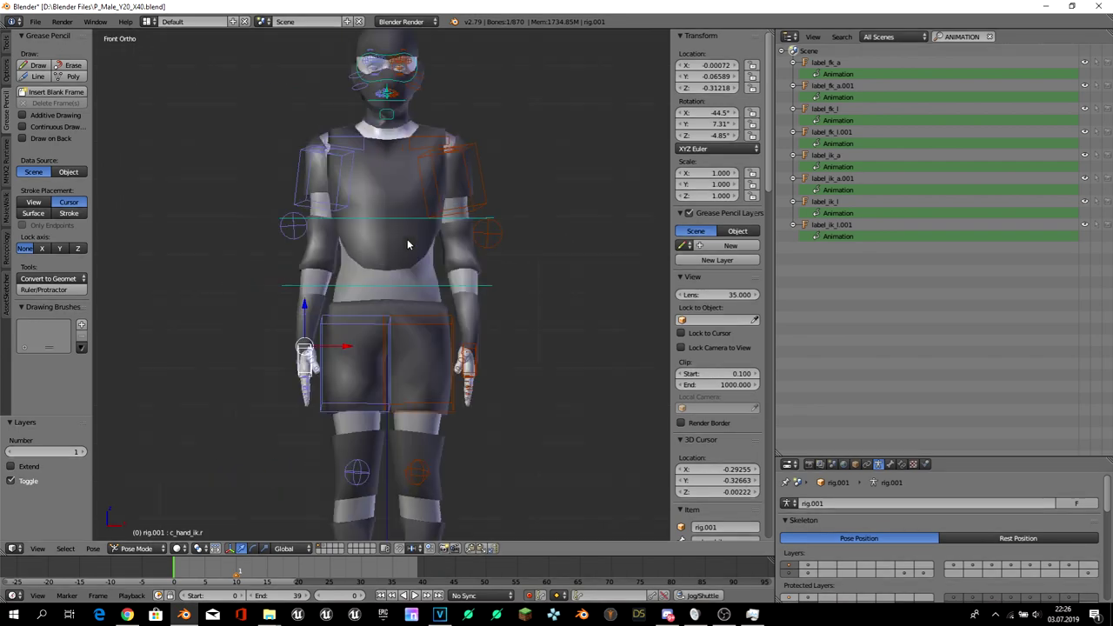
key(a)
scroll(387, 287, down, 5)
scroll(368, 318, up, 5)
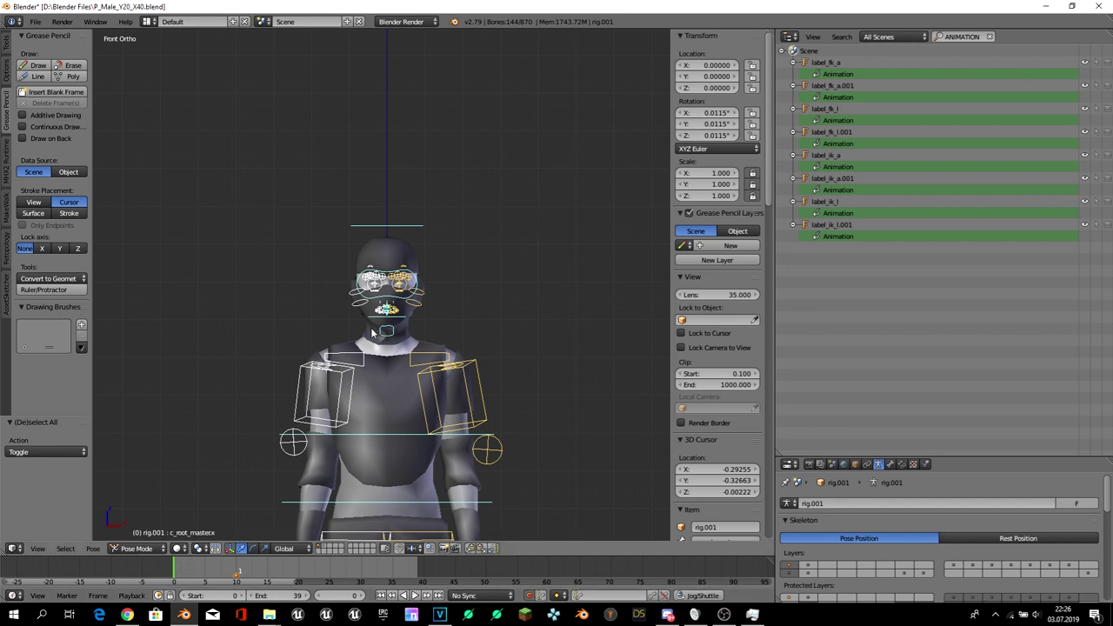
- Key LocRotScale on all bones at frame 0, then move the current frame to 10
key(i)
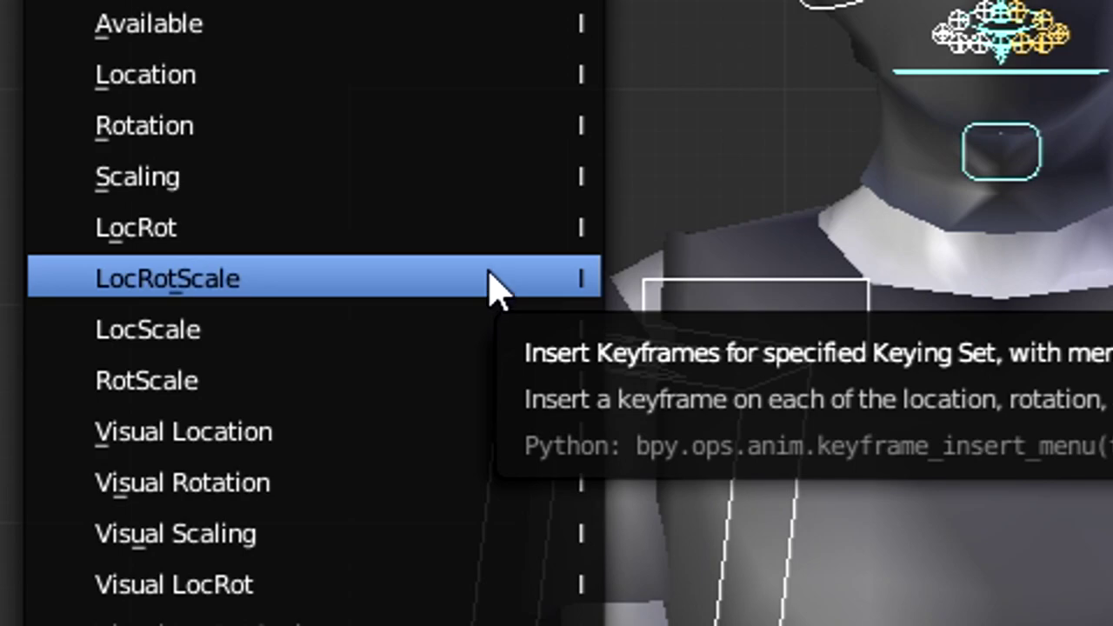
click(489, 282)
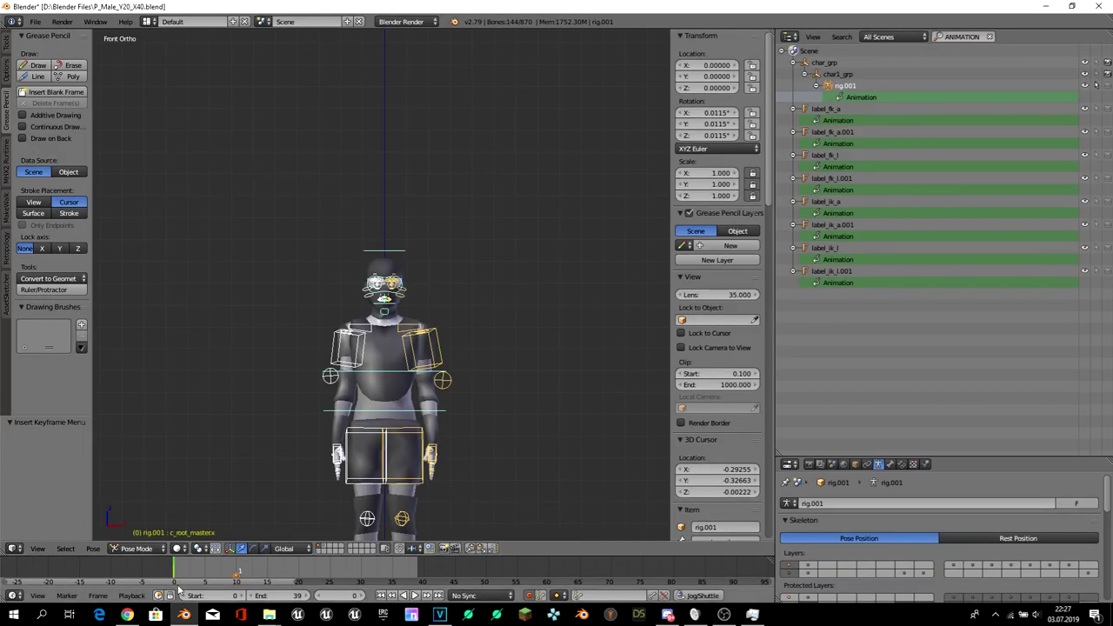
click(236, 570)
right_click(240, 576)
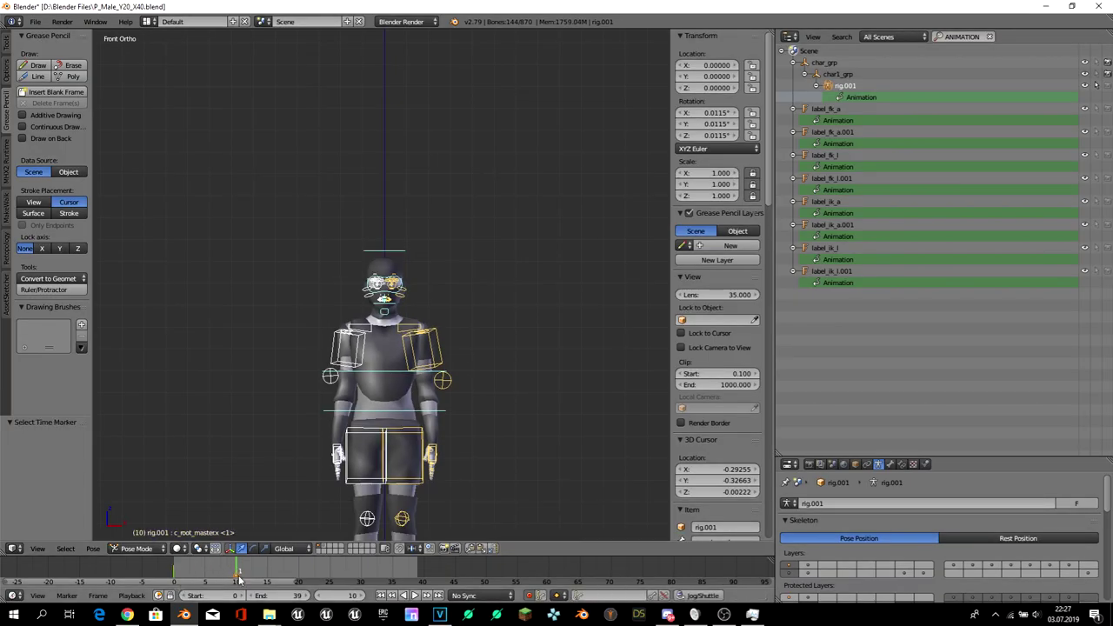
- Set the scene end frame to 10 and delete the timeline markers with Delete Markers
key(space)
key(Escape)
key(e)
key(space)
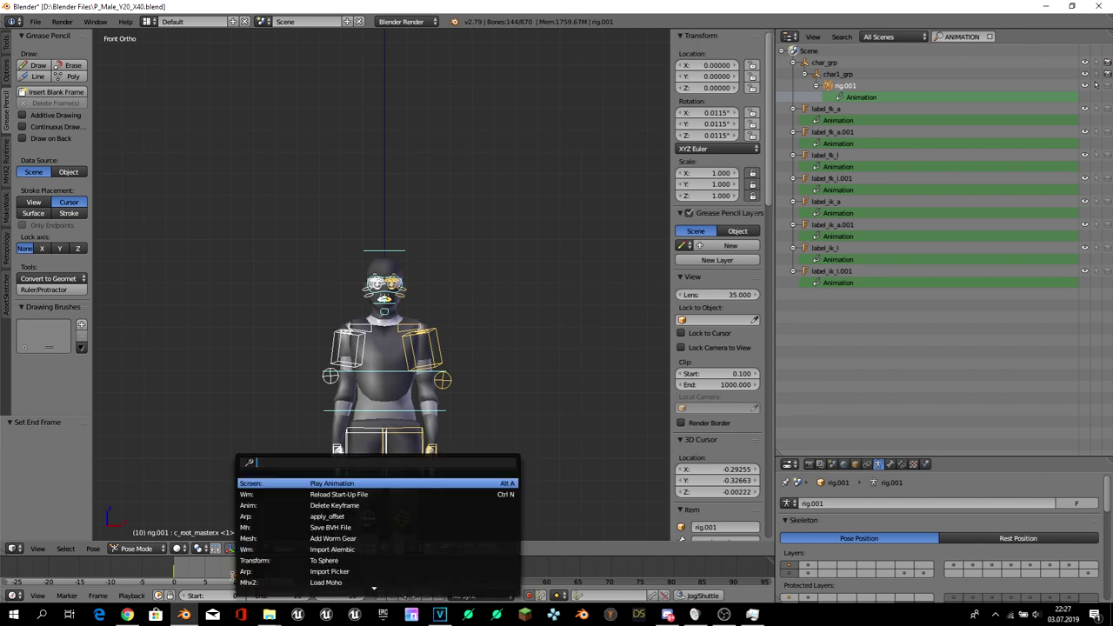
text(DELETE)
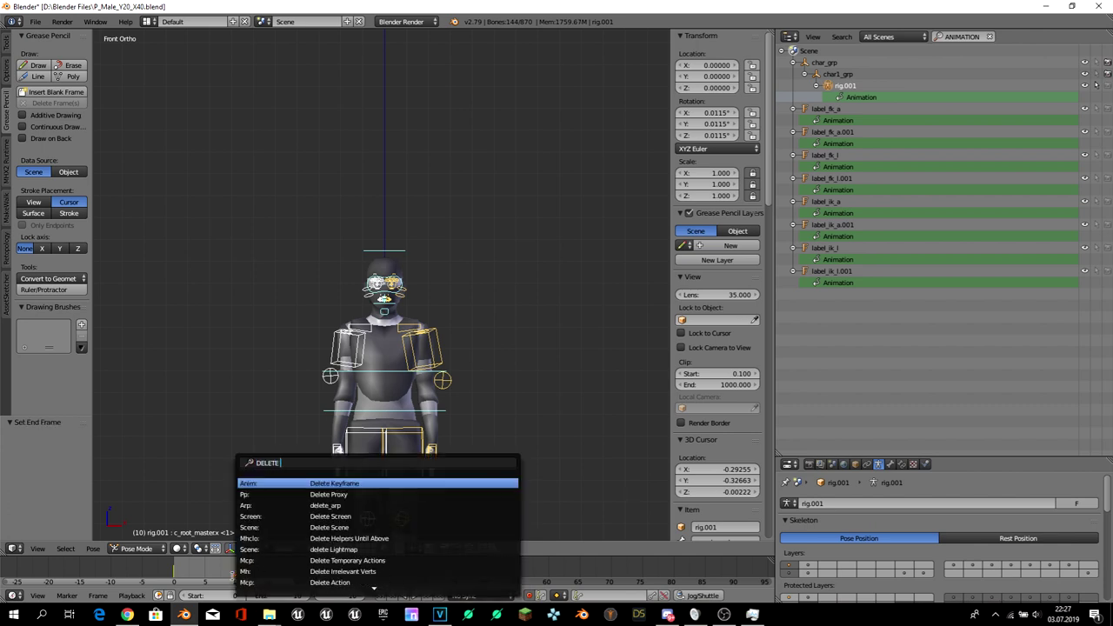
text( MARK)
key(Return)
click(235, 581)
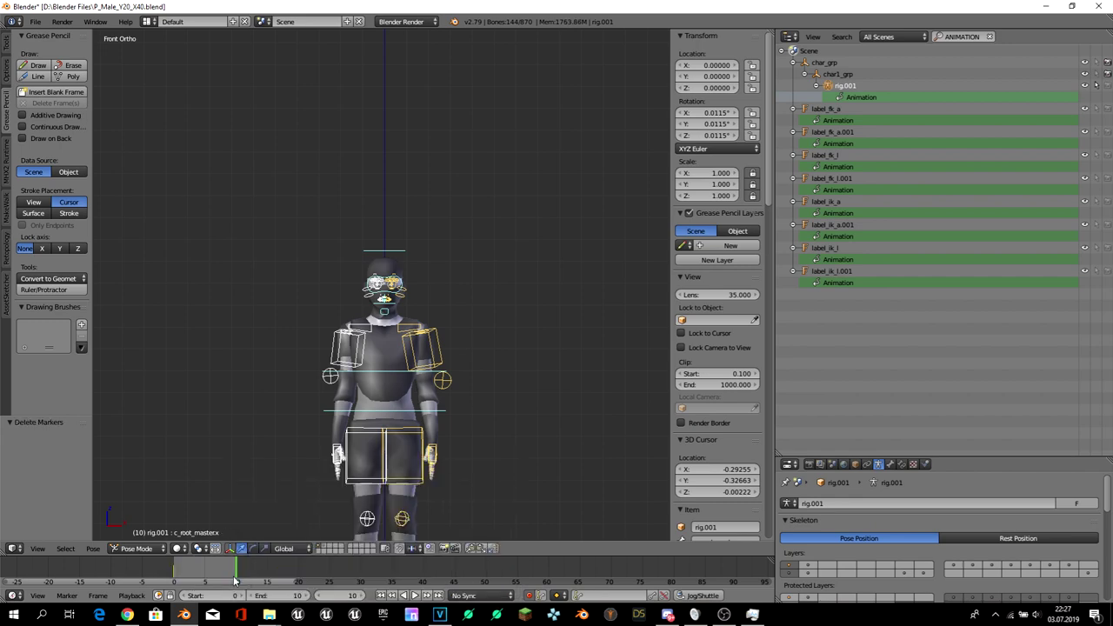
click(241, 565)
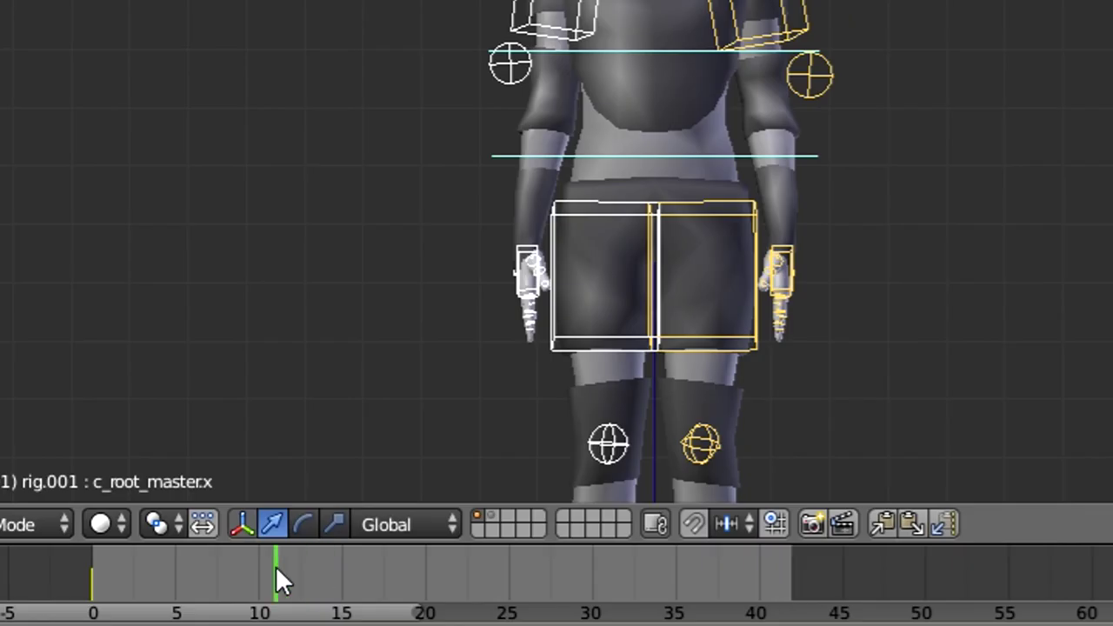
- From the side view, raise the right foot IK control forward into a kick
key(KP_3)
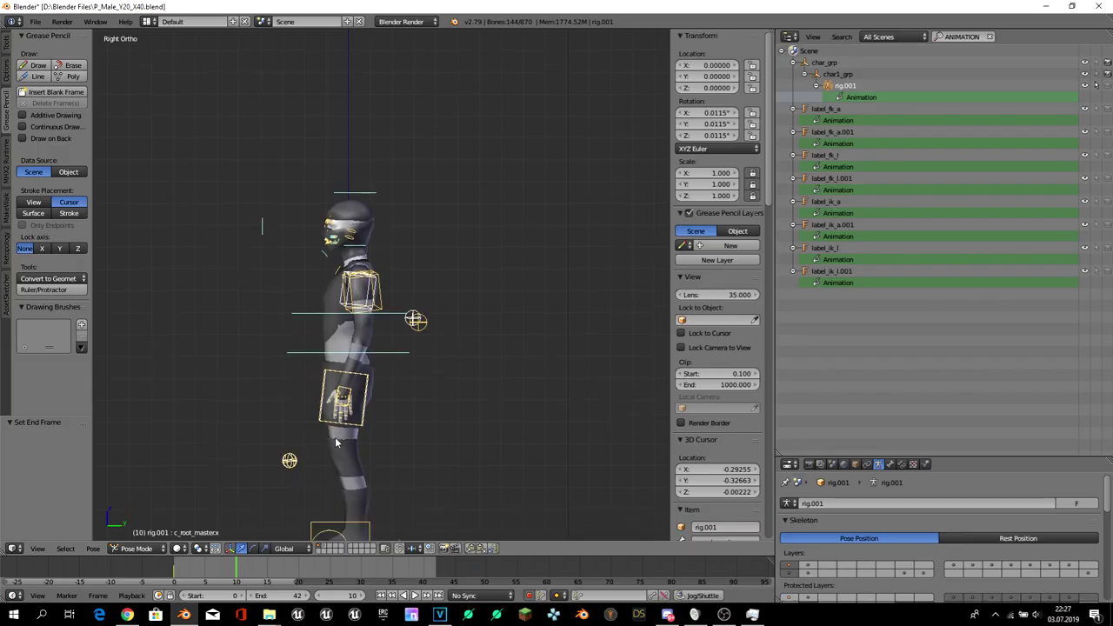
key(a)
right_click(309, 522)
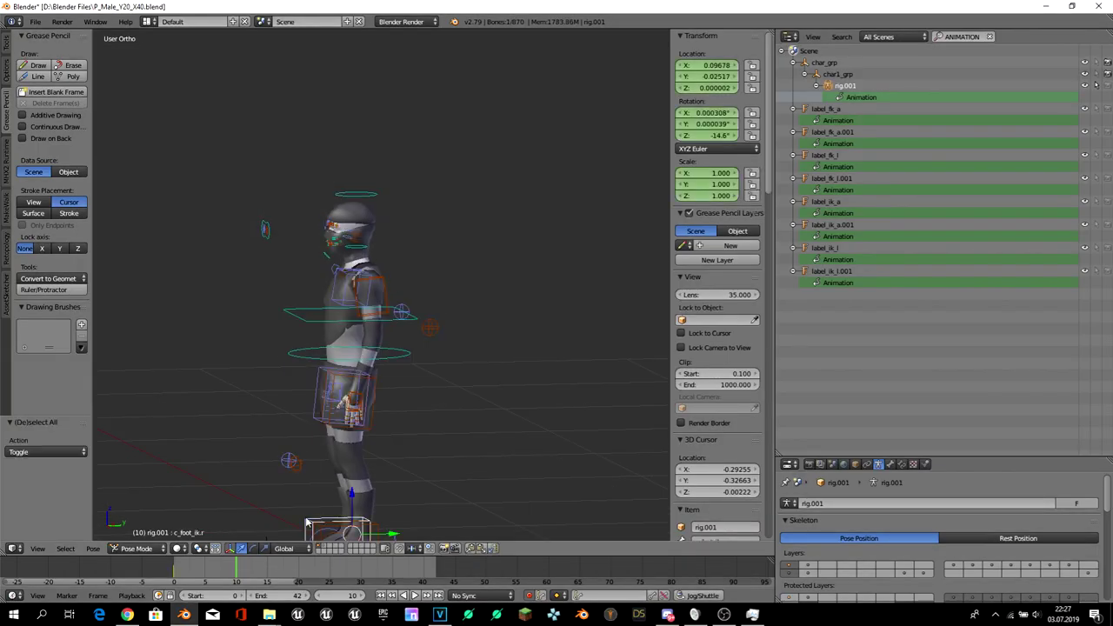
key(g)
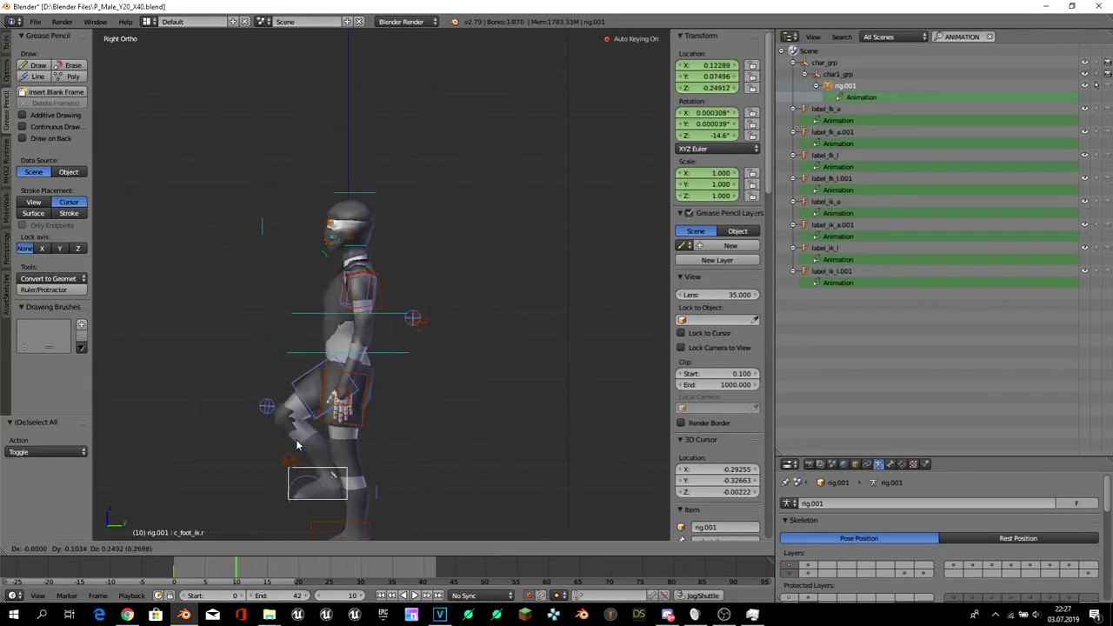
click(202, 395)
middle_drag(203, 397, 362, 471)
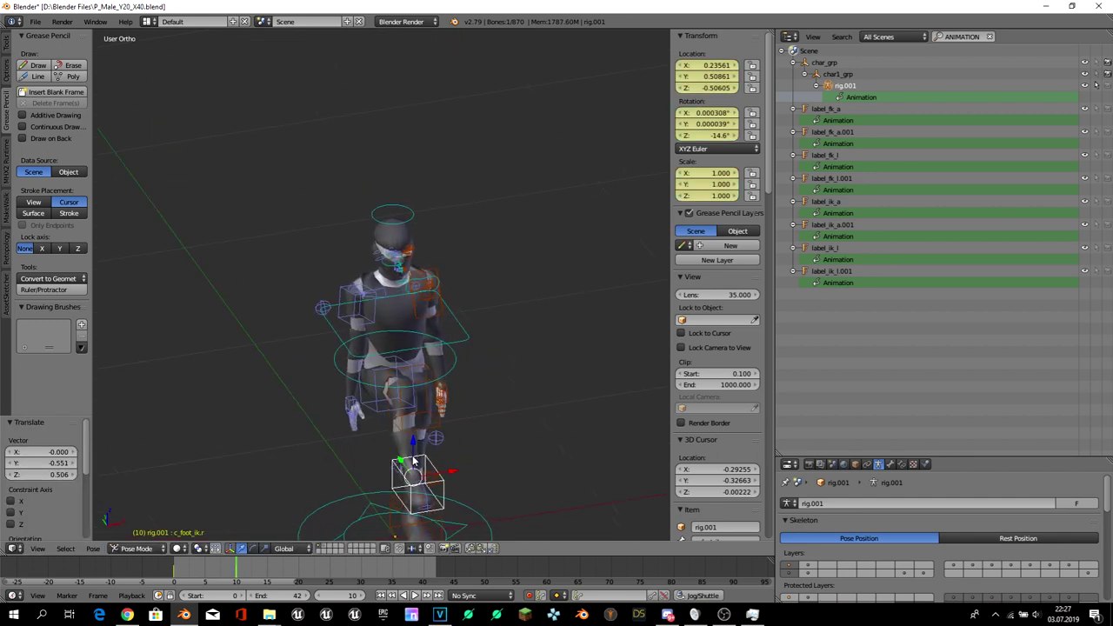
- Key LocRotScale on all bones for the kick pose at frame 10
key(a)
key(a)
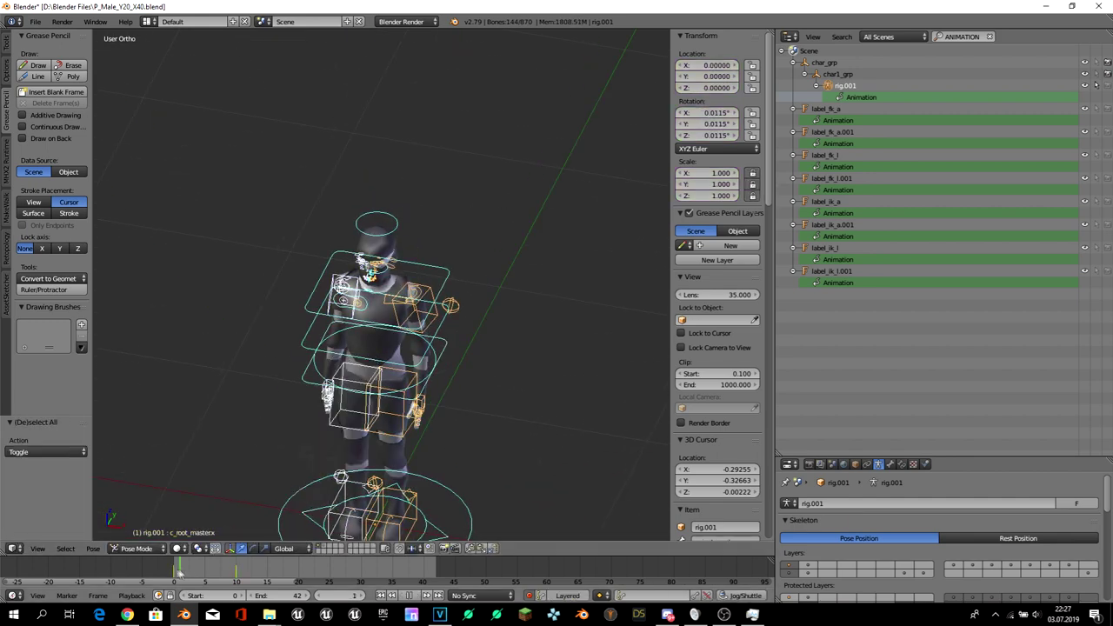
key(i)
click(494, 364)
click(229, 570)
click(235, 570)
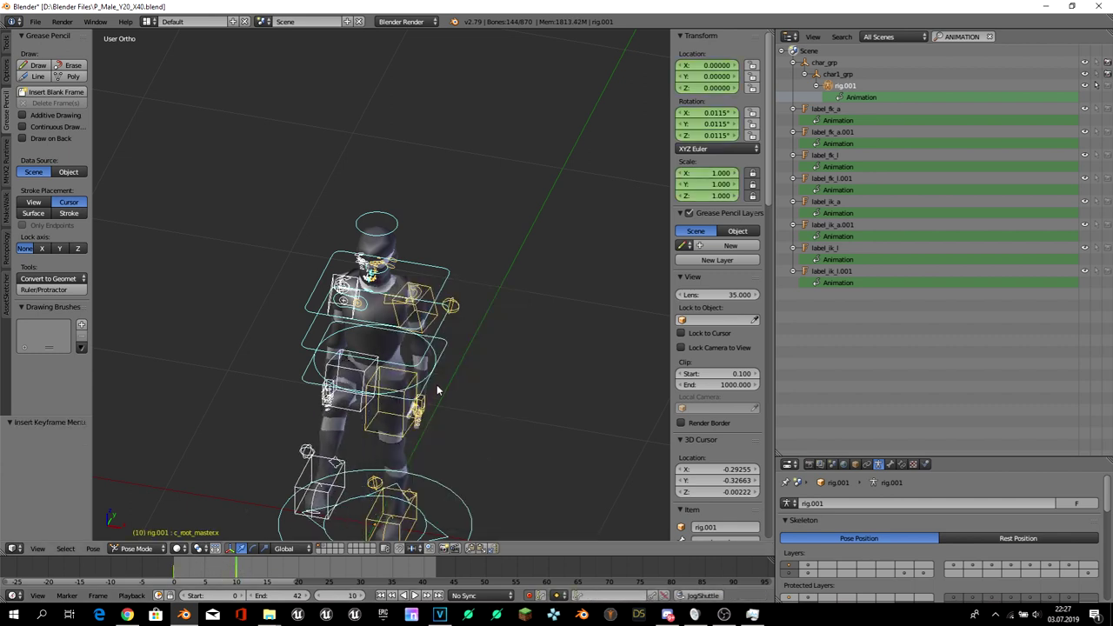
- From the top view, rotate the whole rig by exactly 40°
key(KP_7)
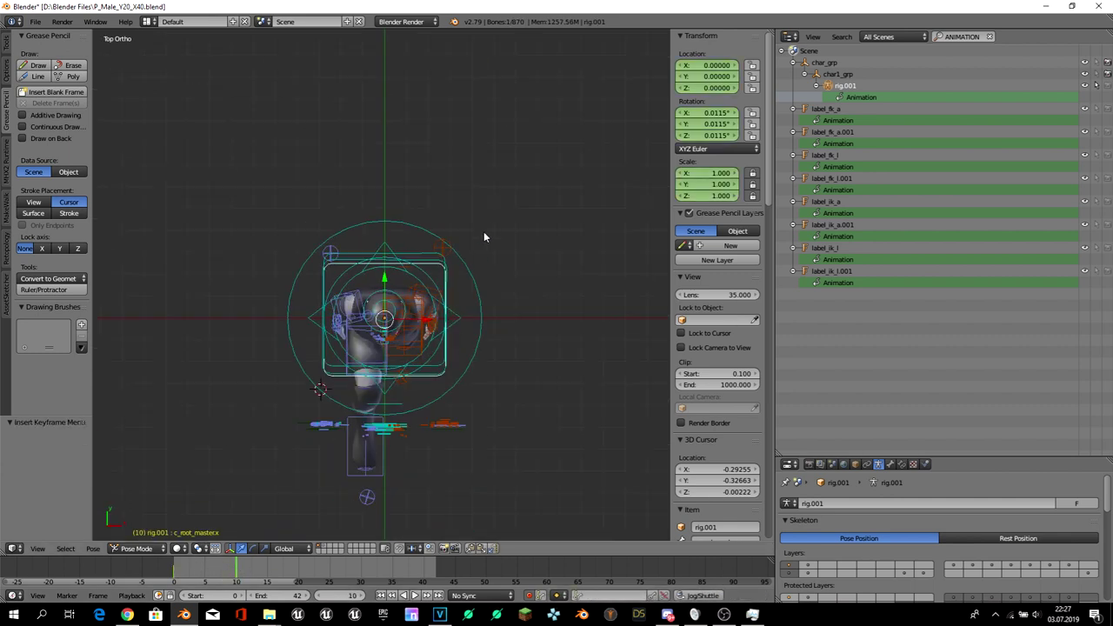
key(r)
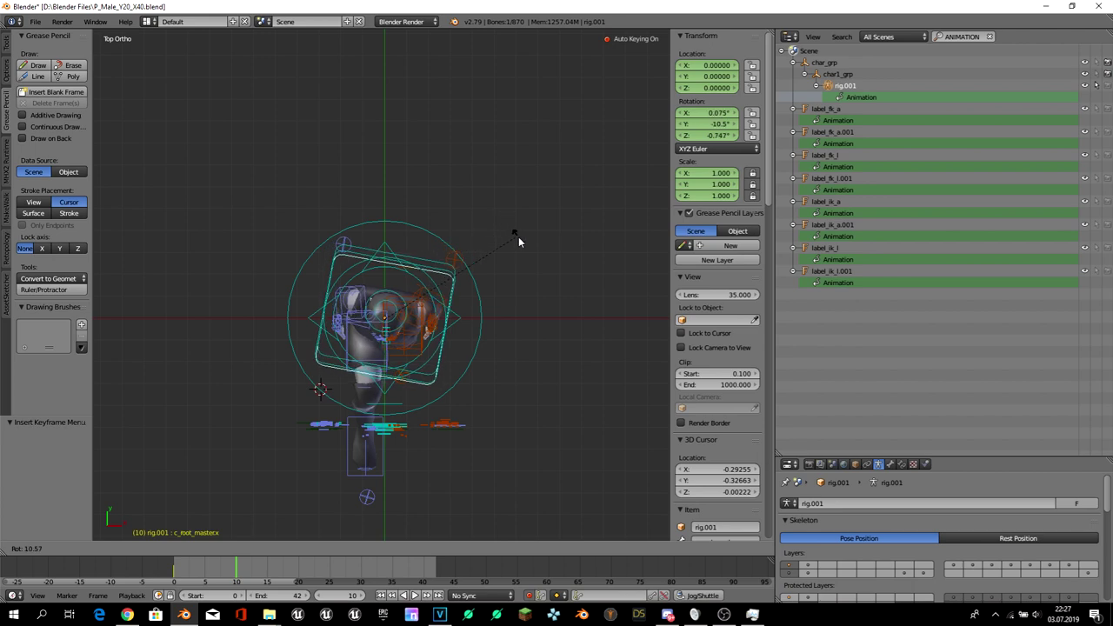
click(541, 317)
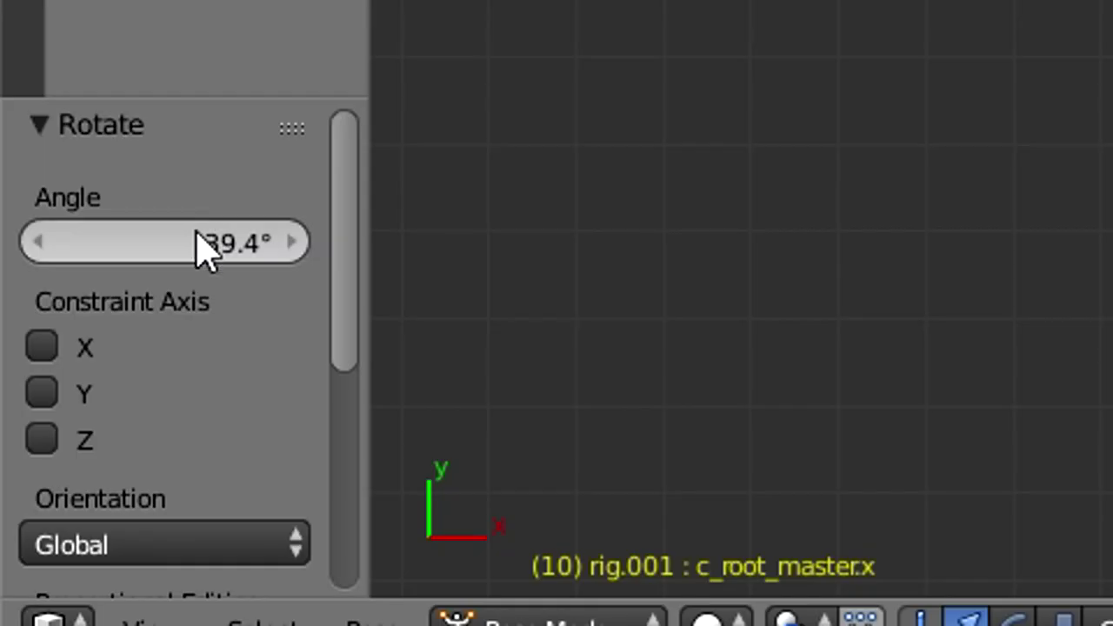
click(51, 452)
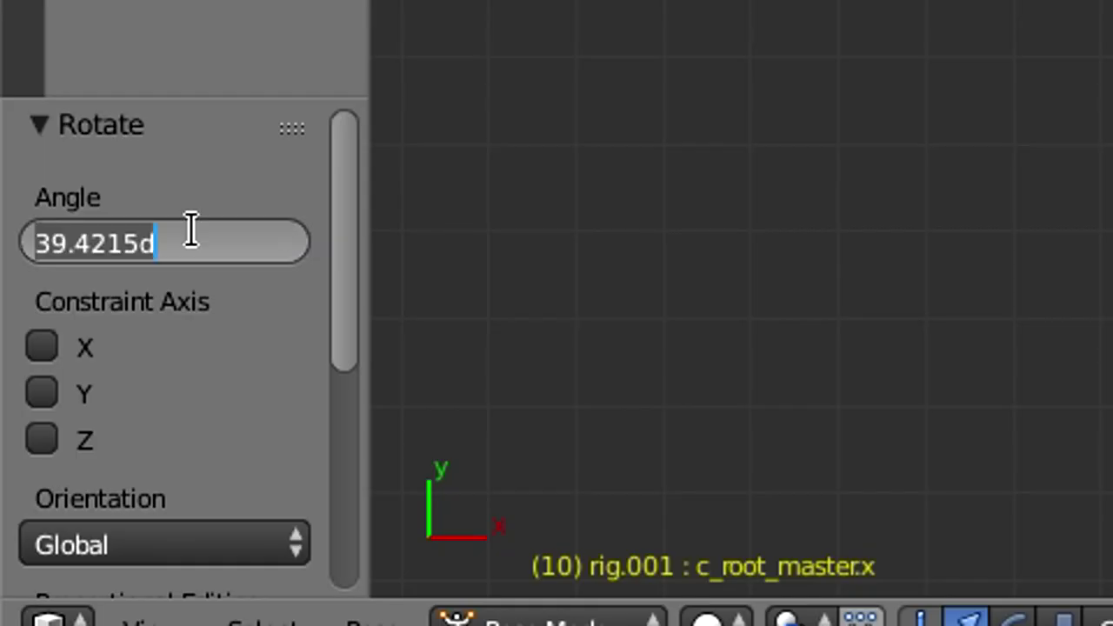
text(40)
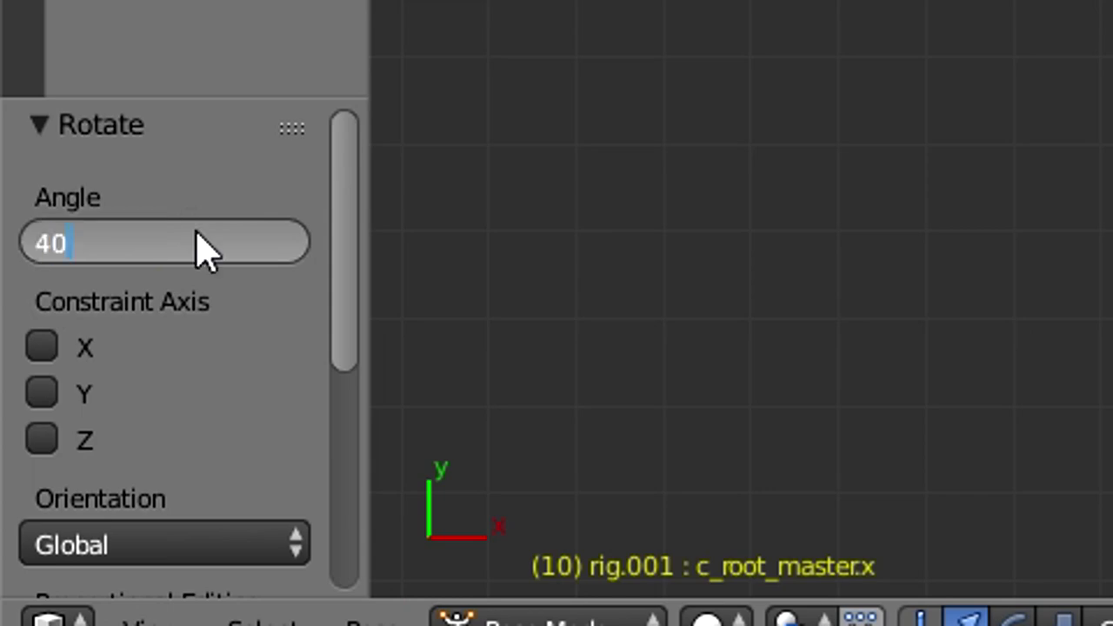
key(Return)
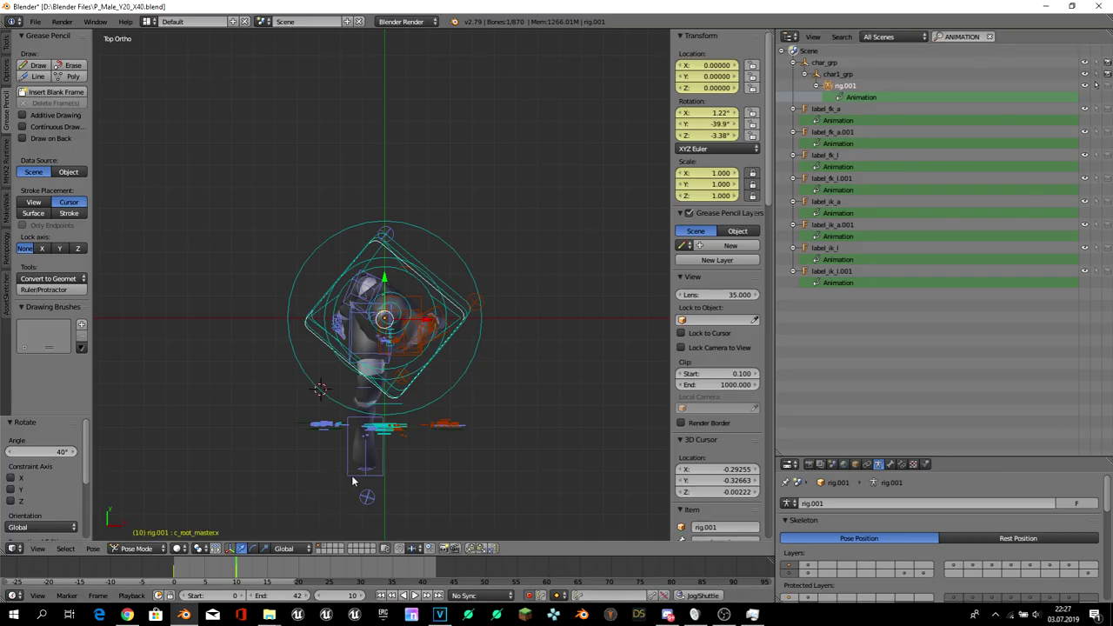
- Reposition the right foot control for the kick from the front view
right_drag(355, 472, 268, 445)
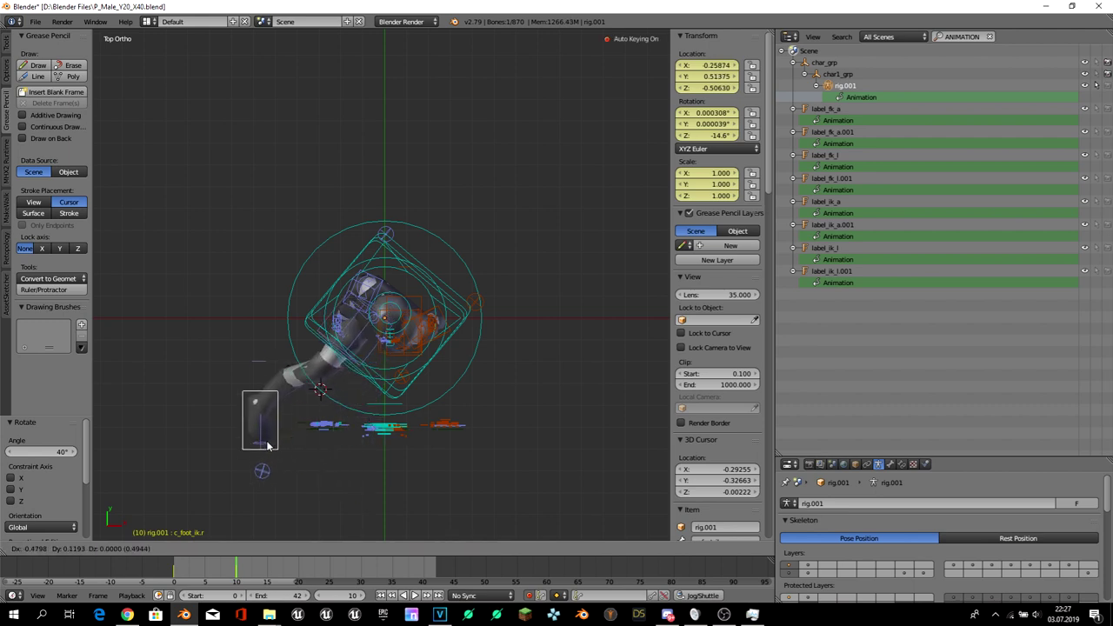
key(Escape)
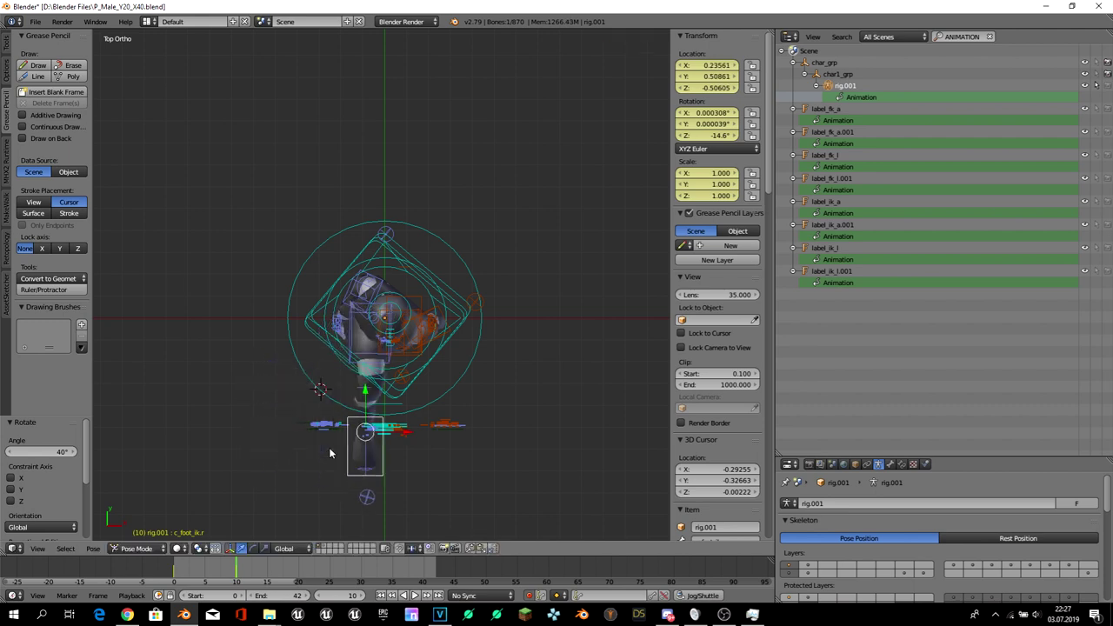
key(KP_1)
key(g)
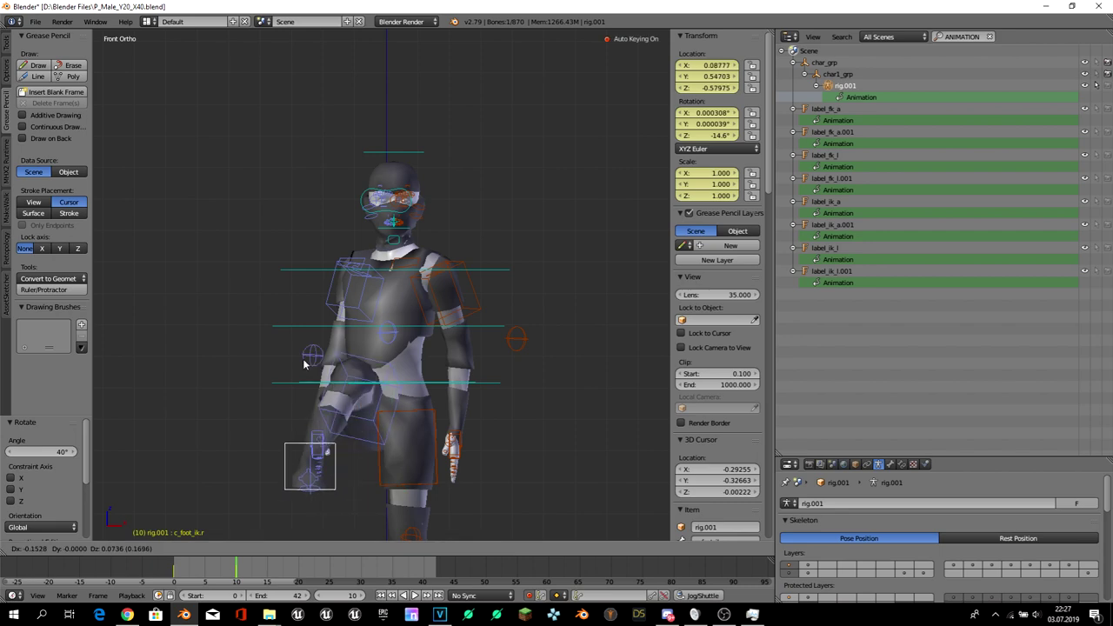
click(270, 363)
middle_drag(270, 363, 298, 431)
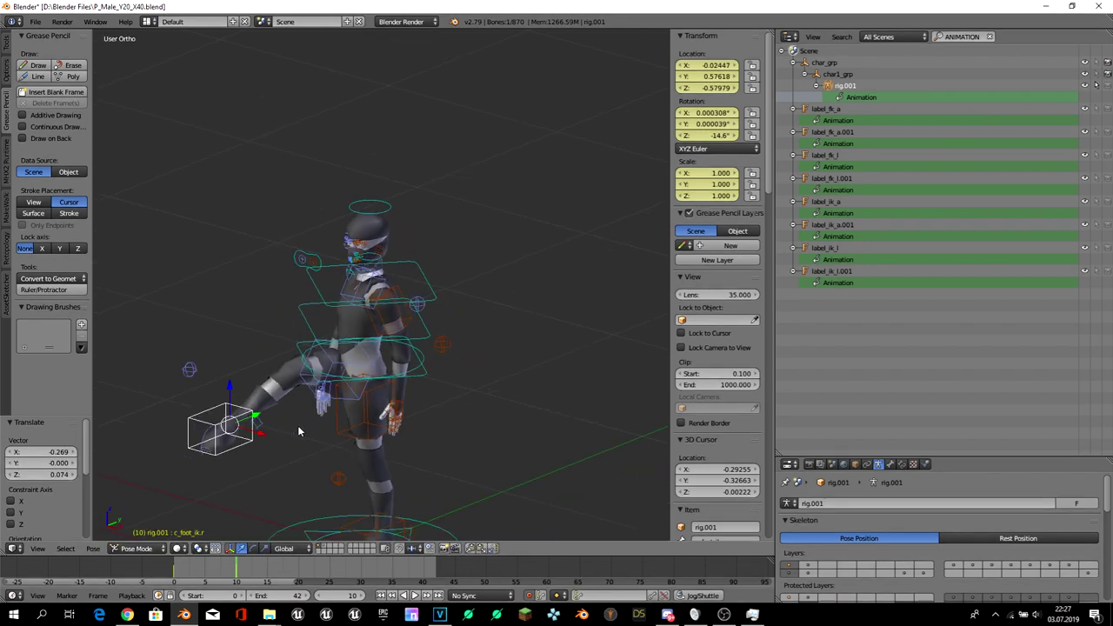
- Move, raise and rotate the left hand control to spread the left arm
right_click(401, 402)
key(KP_7)
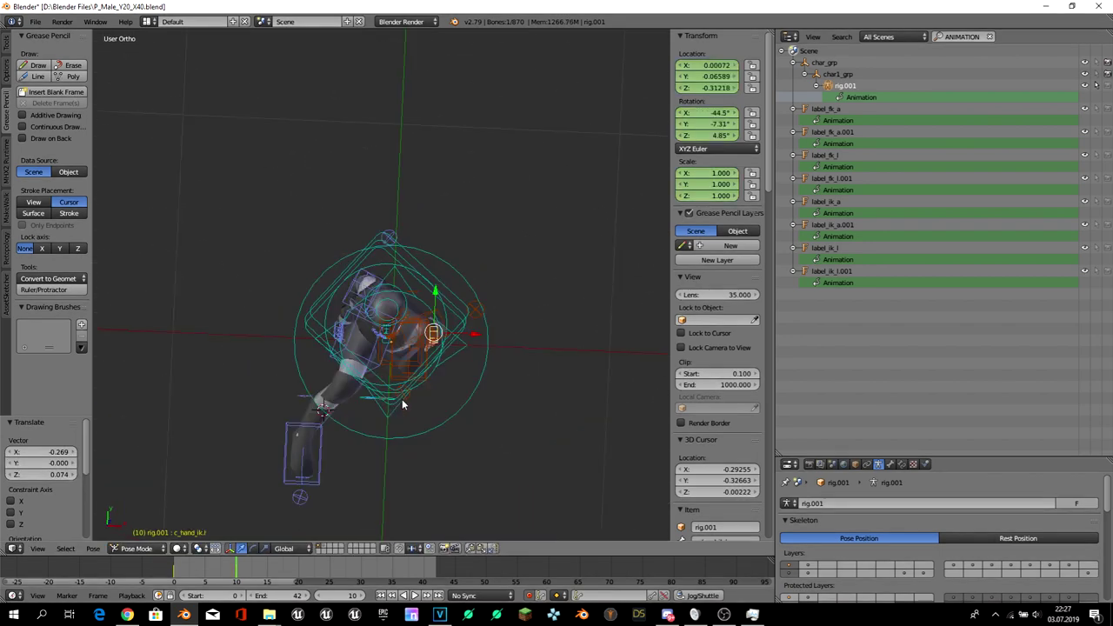
key(g)
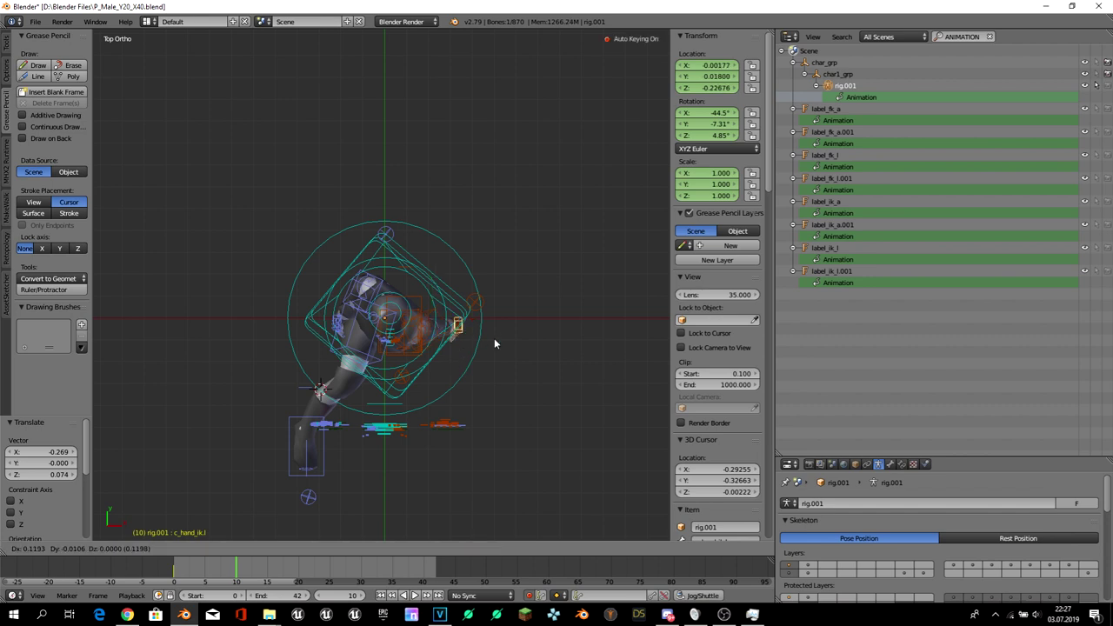
click(510, 426)
key(KP_1)
key(g)
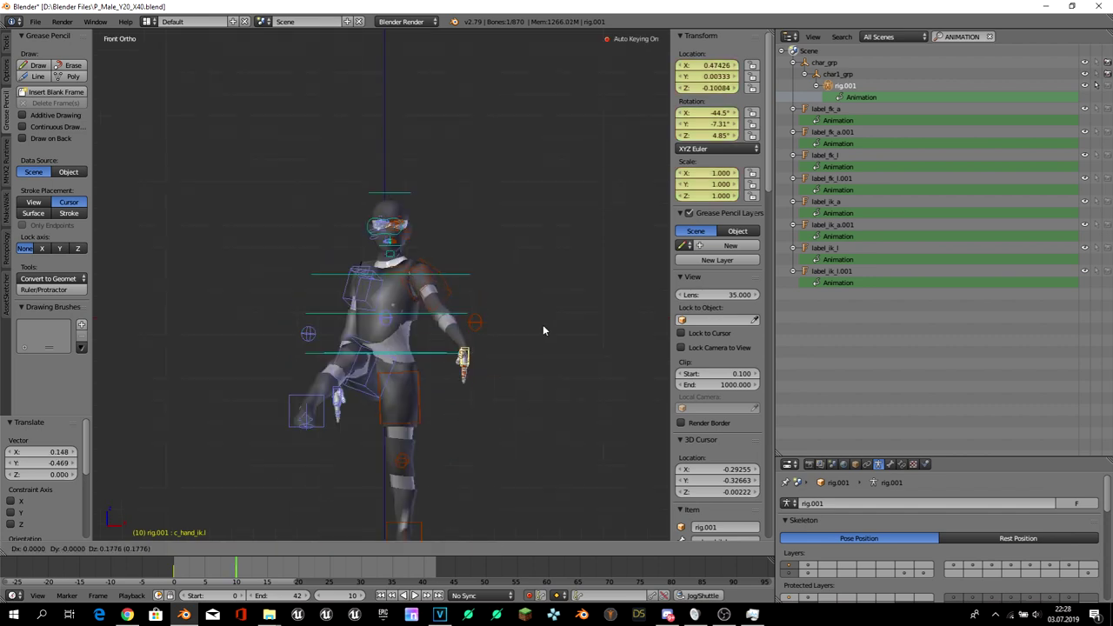
click(546, 322)
key(r)
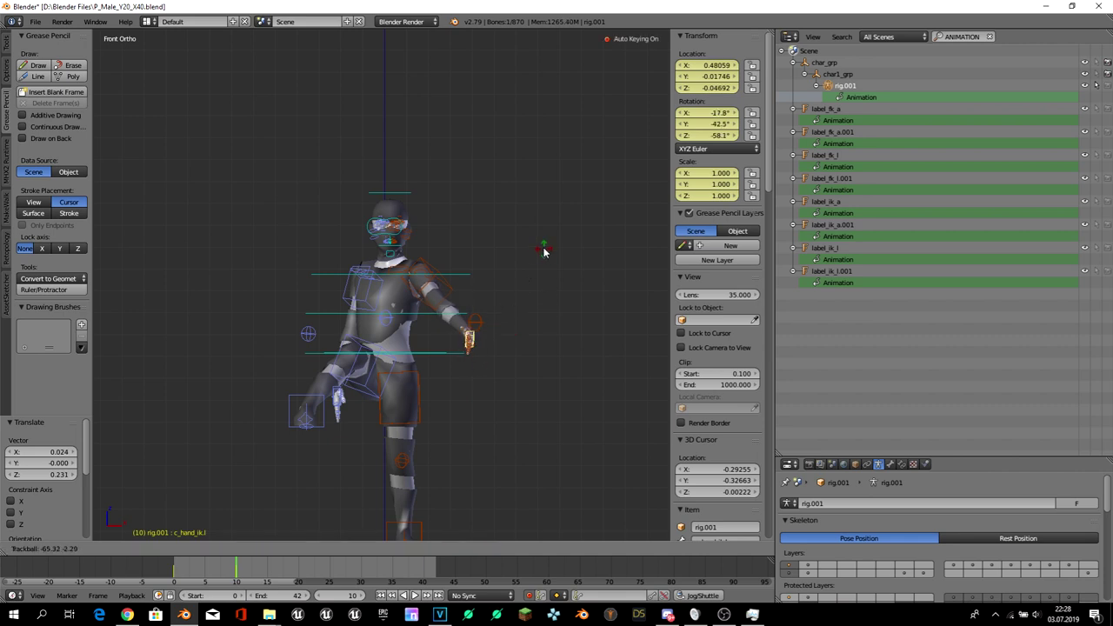
click(516, 215)
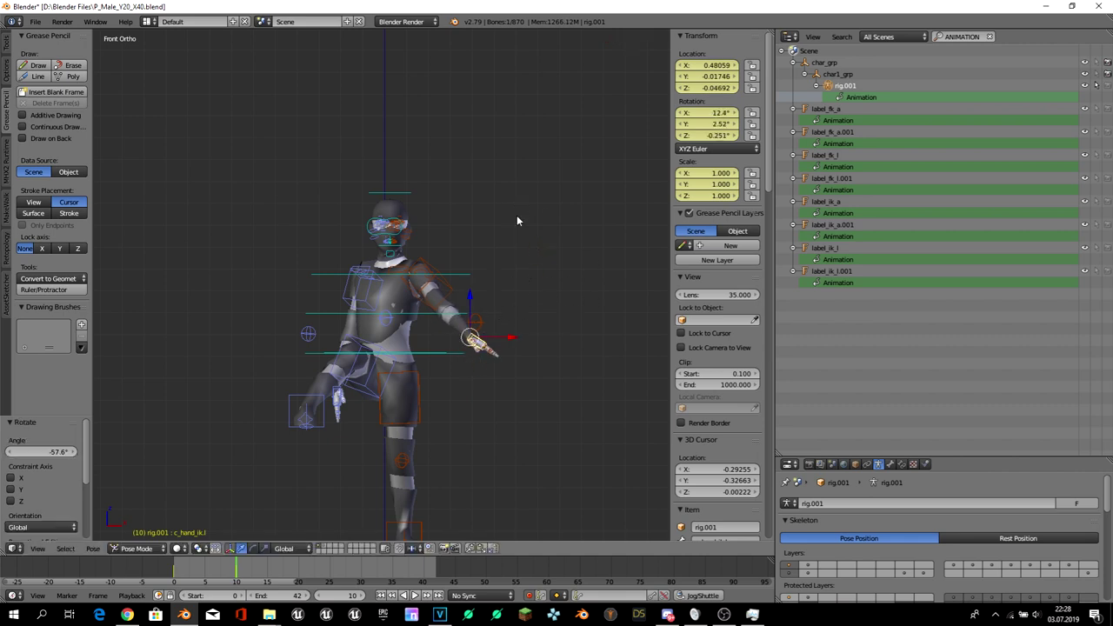
key(KP_7)
key(r)
click(539, 377)
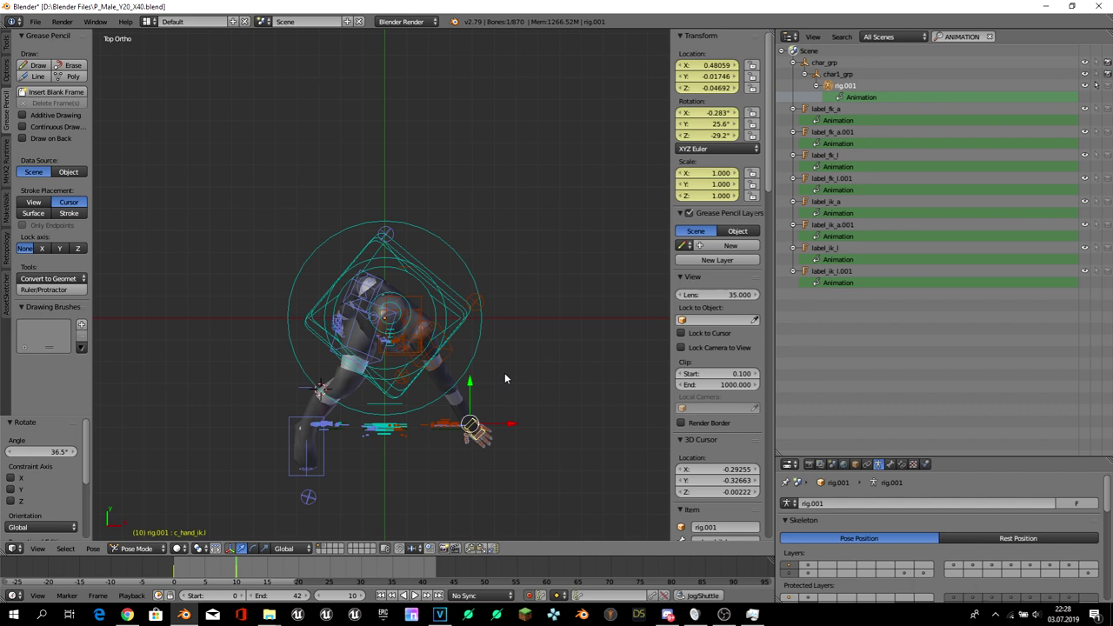
- Move and rotate the right hand control to spread the right arm
right_click(342, 330)
key(g)
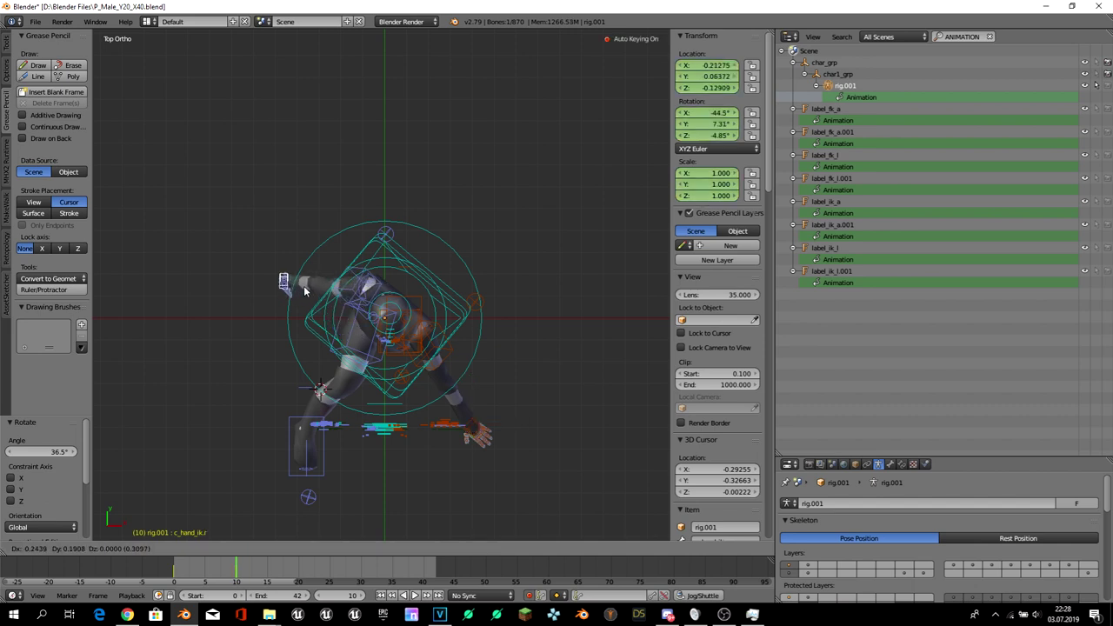
click(303, 285)
key(KP_1)
key(r)
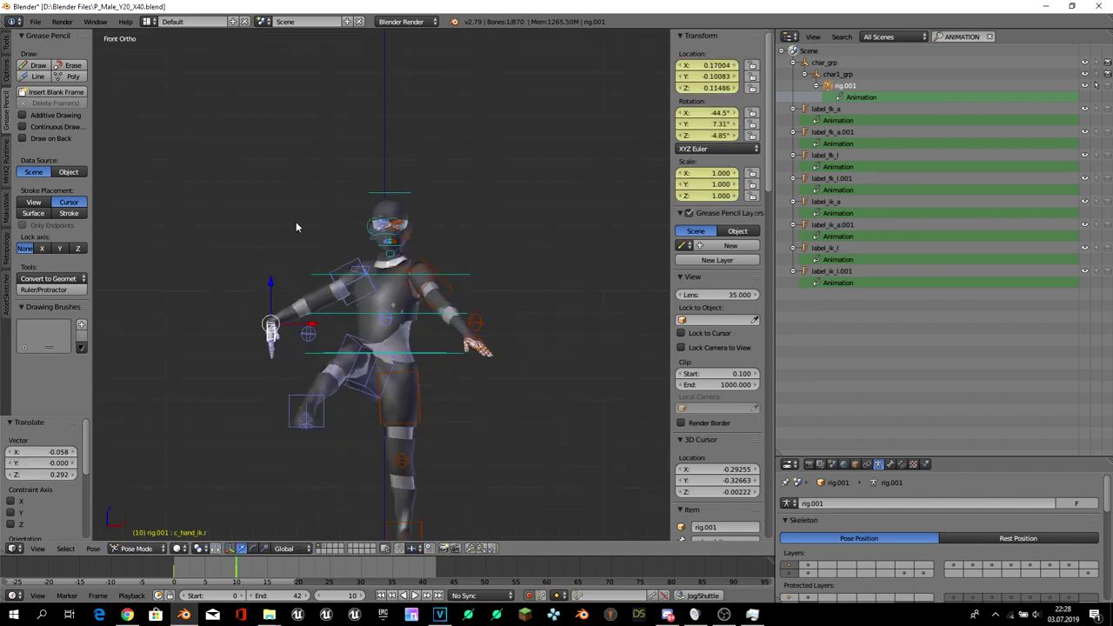
click(350, 331)
key(KP_7)
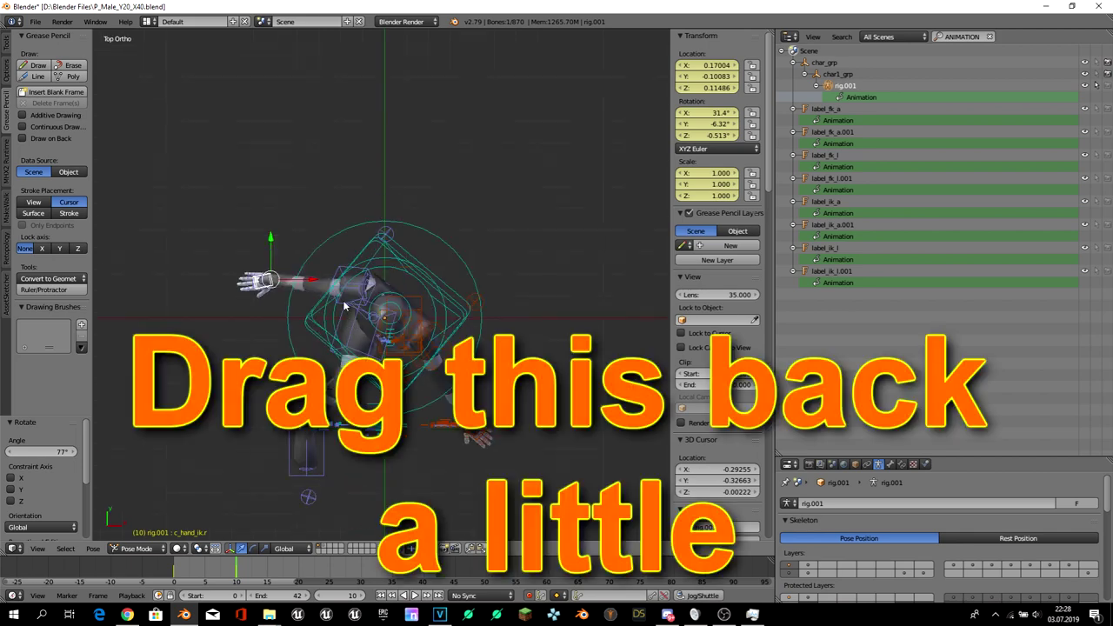
key(g)
click(315, 231)
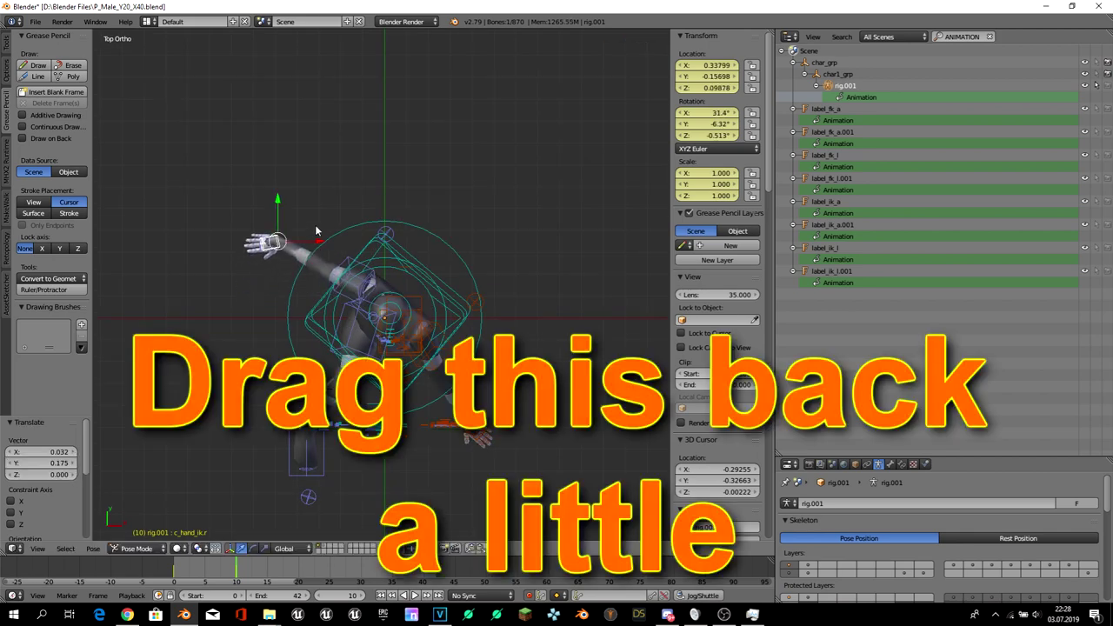
key(r)
click(473, 415)
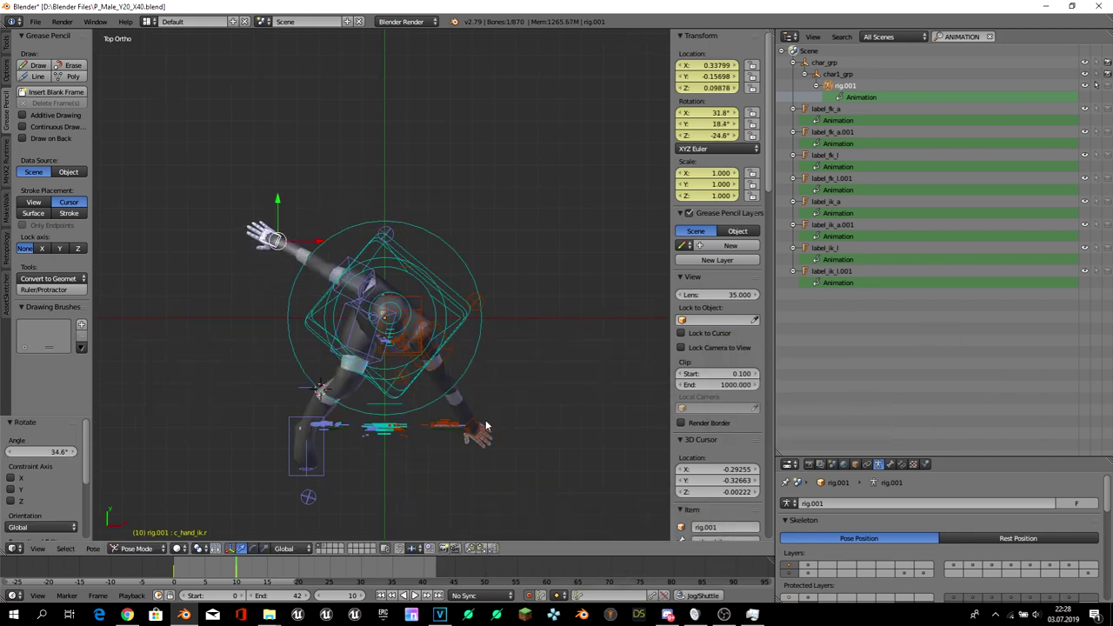
- Raise both hands vertically along Z and rotate them to angle the hands
key(KP_1)
right_click(474, 343)
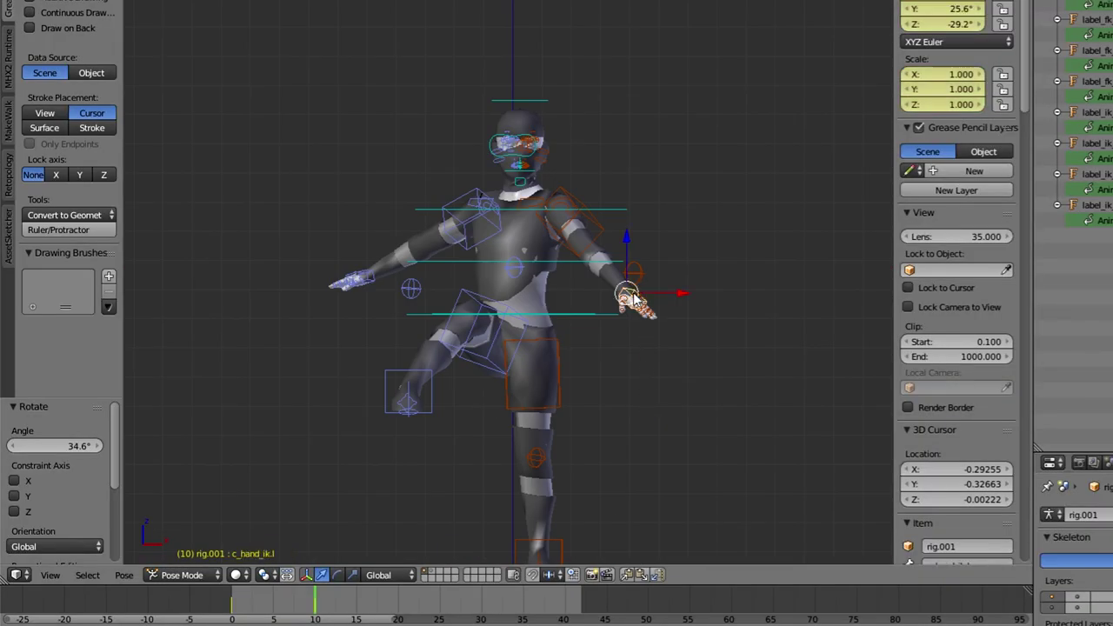
key(r)
click(632, 241)
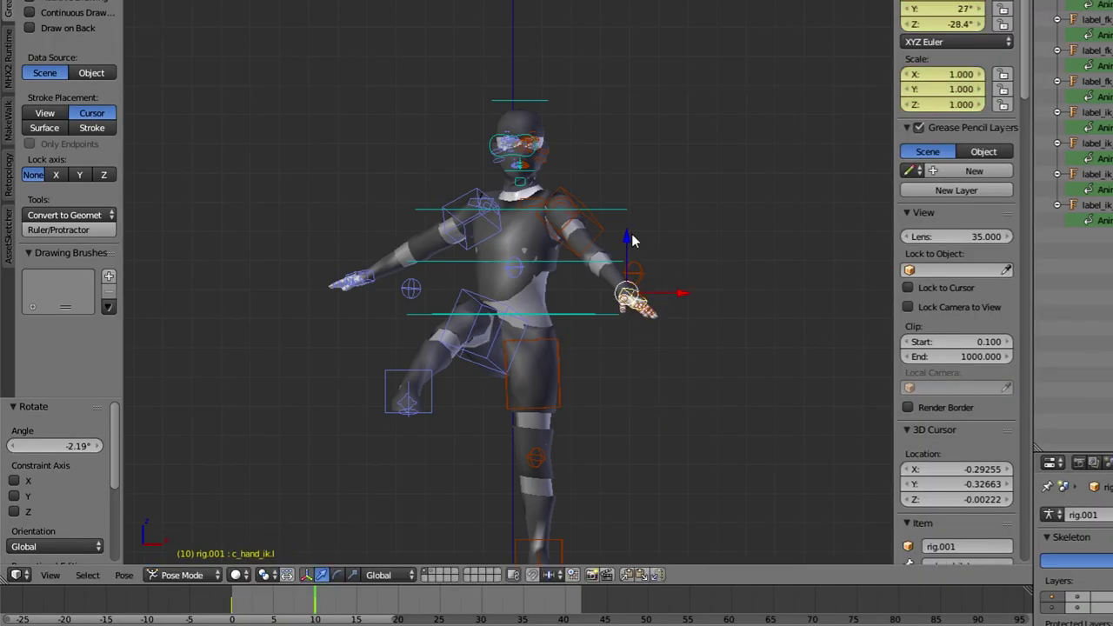
key(g)
key(z)
click(628, 188)
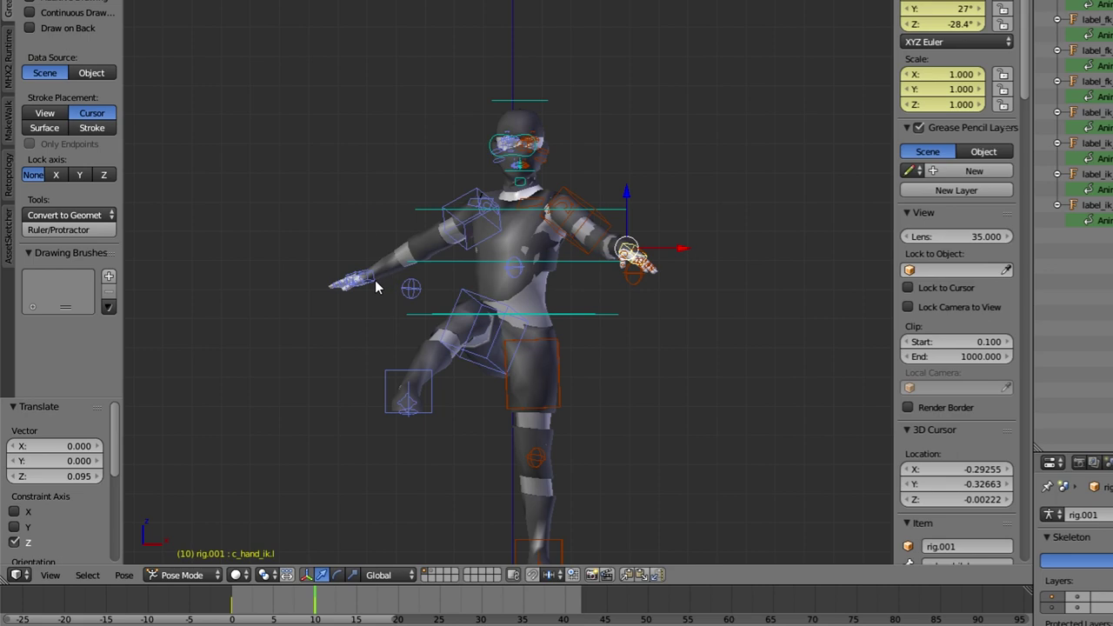
right_click(375, 280)
key(g)
key(z)
click(367, 180)
middle_drag(367, 180, 496, 314)
key(r)
click(495, 315)
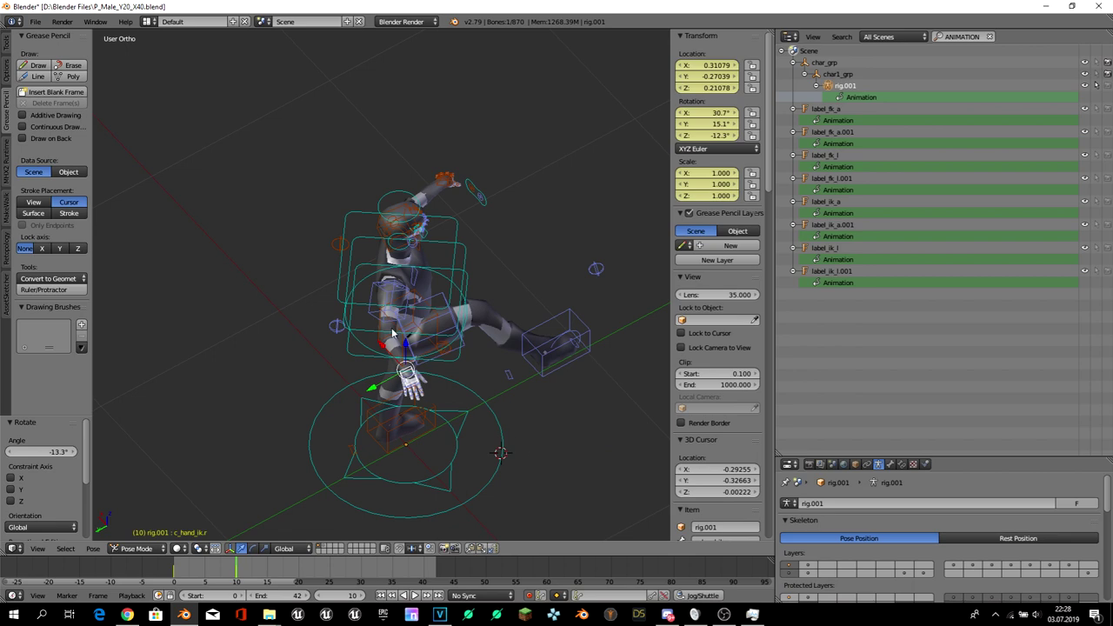
- Return to the front view and advance the timeline to frame 20
mouse_move(392, 333)
middle_down()
mouse_move(471, 282)
mouse_move(368, 311)
middle_up()
key(KP_1)
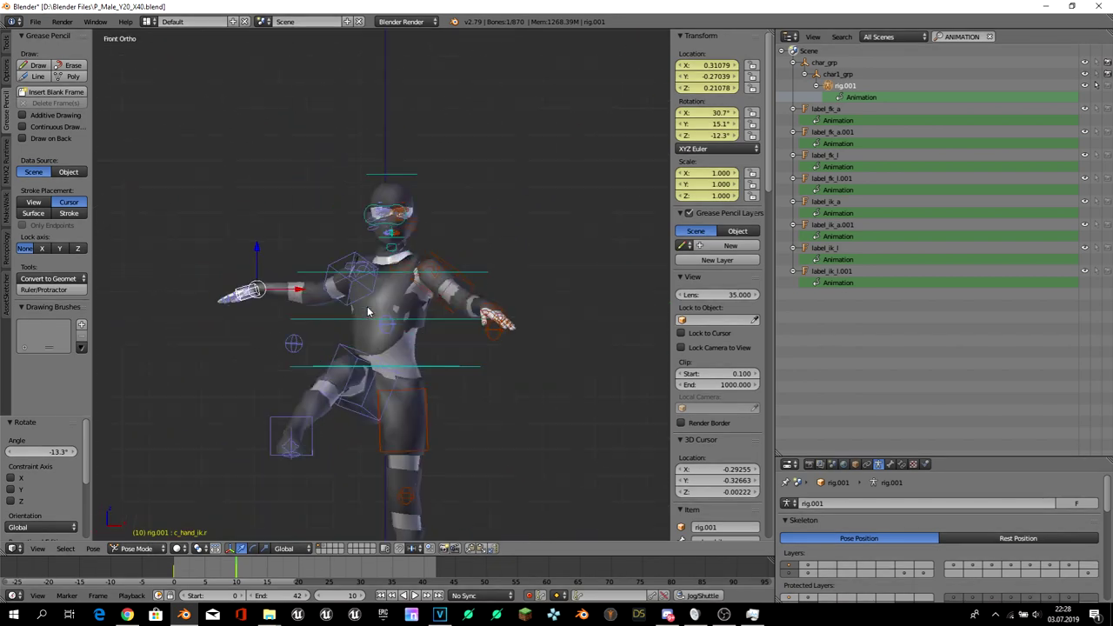
scroll(348, 357, down, 2)
drag(252, 574, 294, 573)
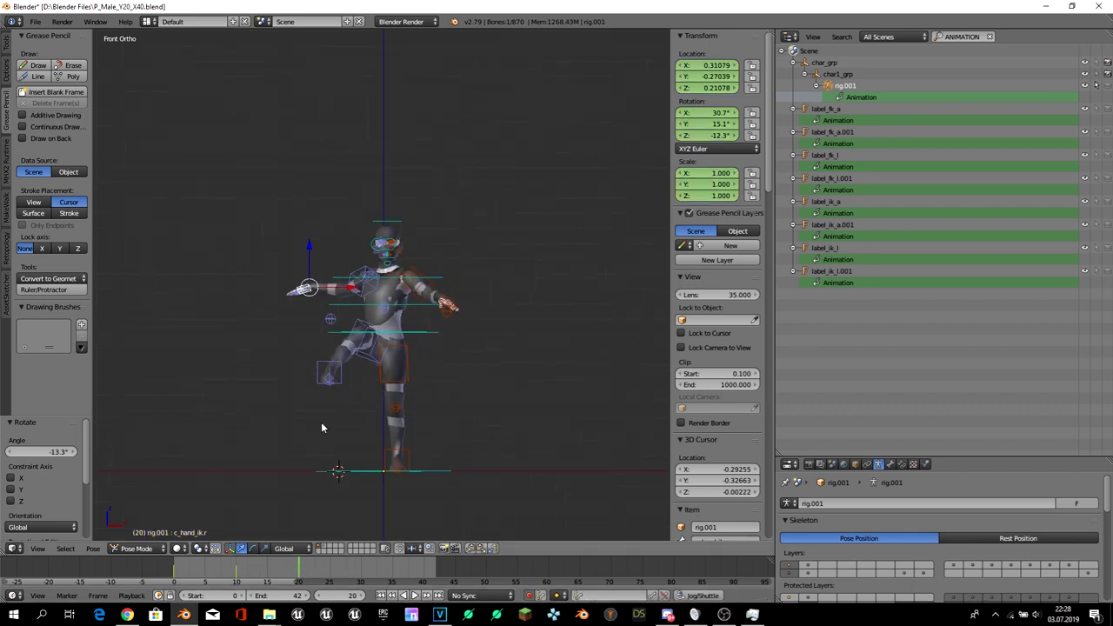
- From the top view, turn the whole character with the root master control
middle_drag(322, 424, 382, 456)
right_click(442, 352)
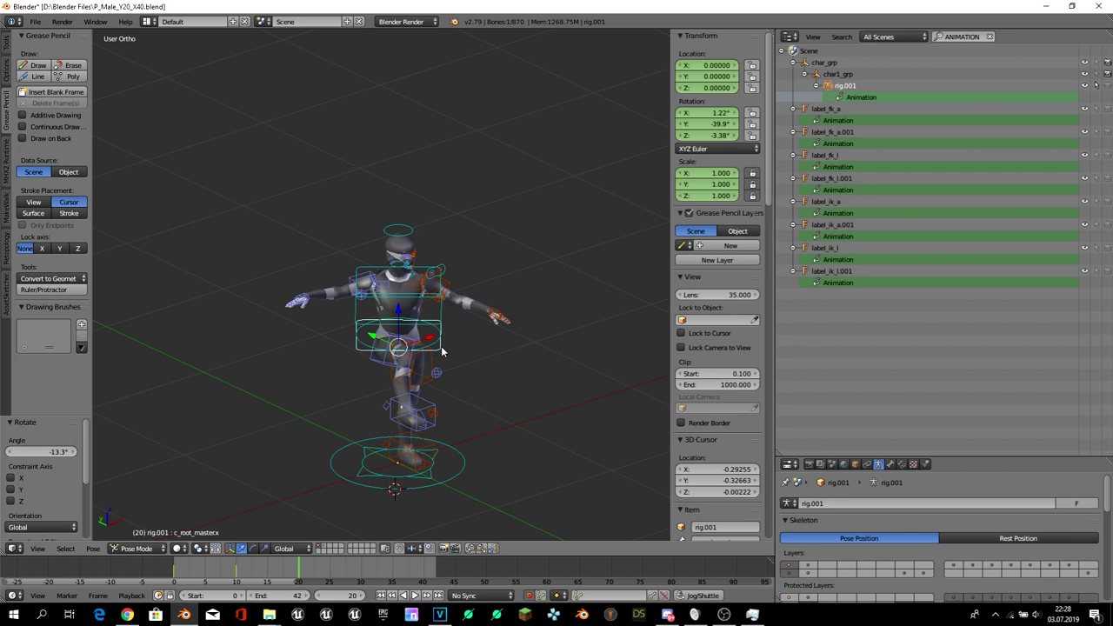
key(KP_7)
key(r)
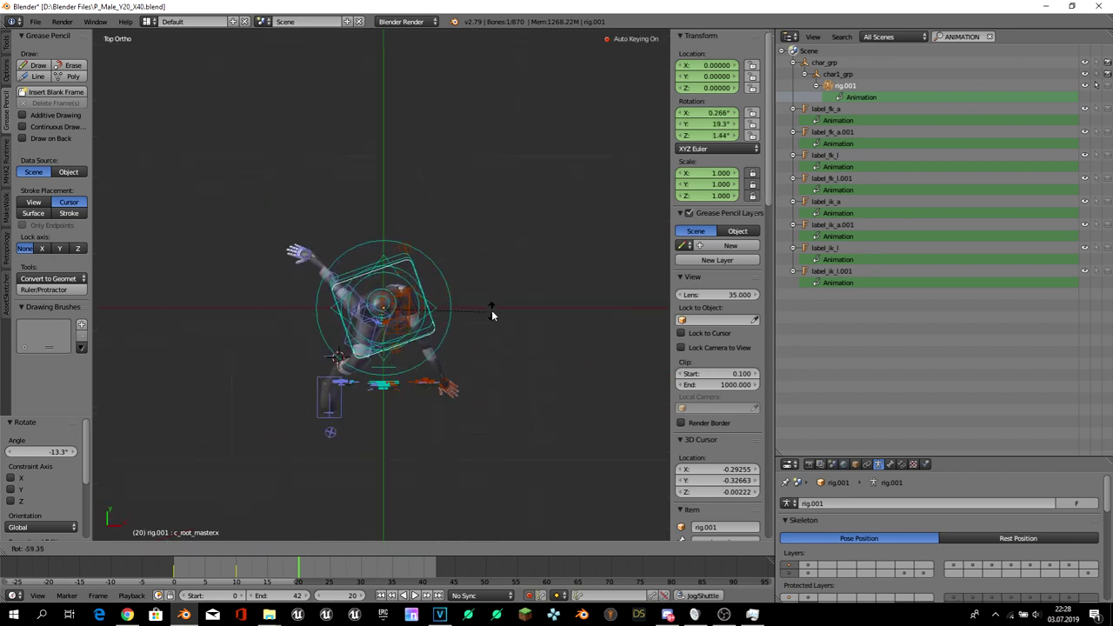
click(461, 318)
- Move, raise and rotate the right foot control for the new pose
right_click(344, 412)
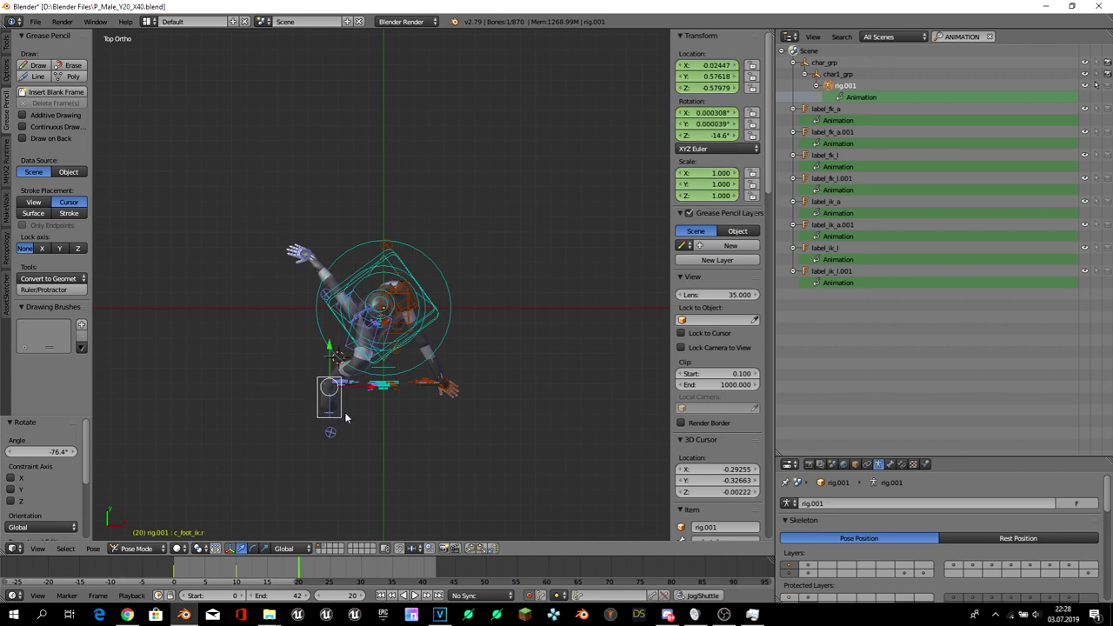
key(g)
click(447, 435)
key(KP_1)
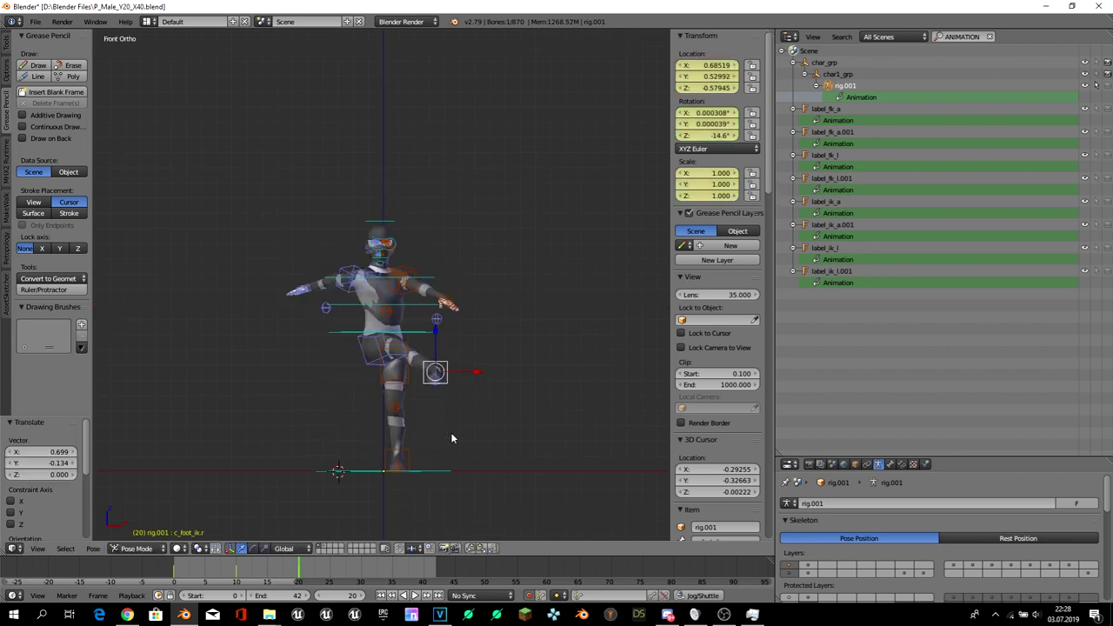
key(g)
click(467, 351)
key(r)
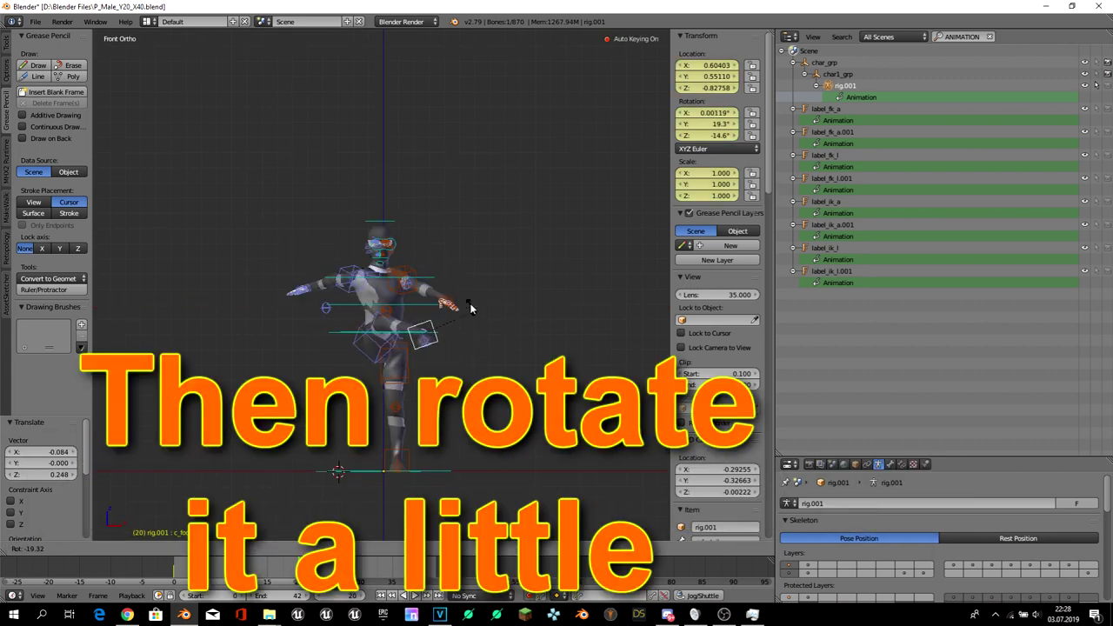
click(474, 276)
- Raise the left hand along Z, reposition it, and rotate it
right_click(423, 286)
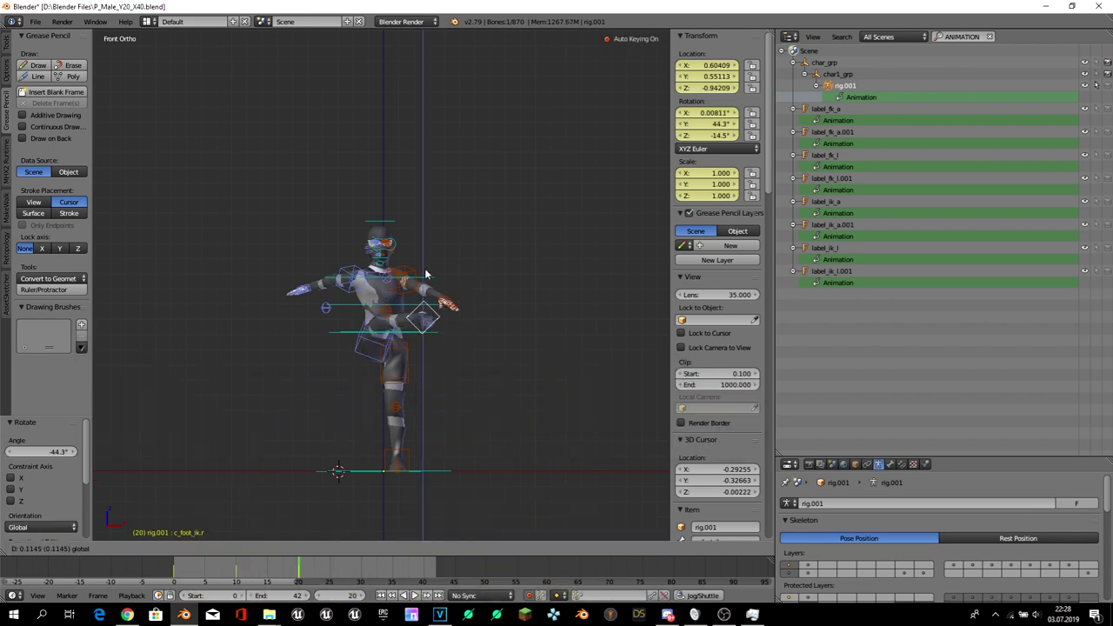
middle_drag(423, 286, 425, 347)
key(g)
key(z)
click(440, 370)
key(KP_7)
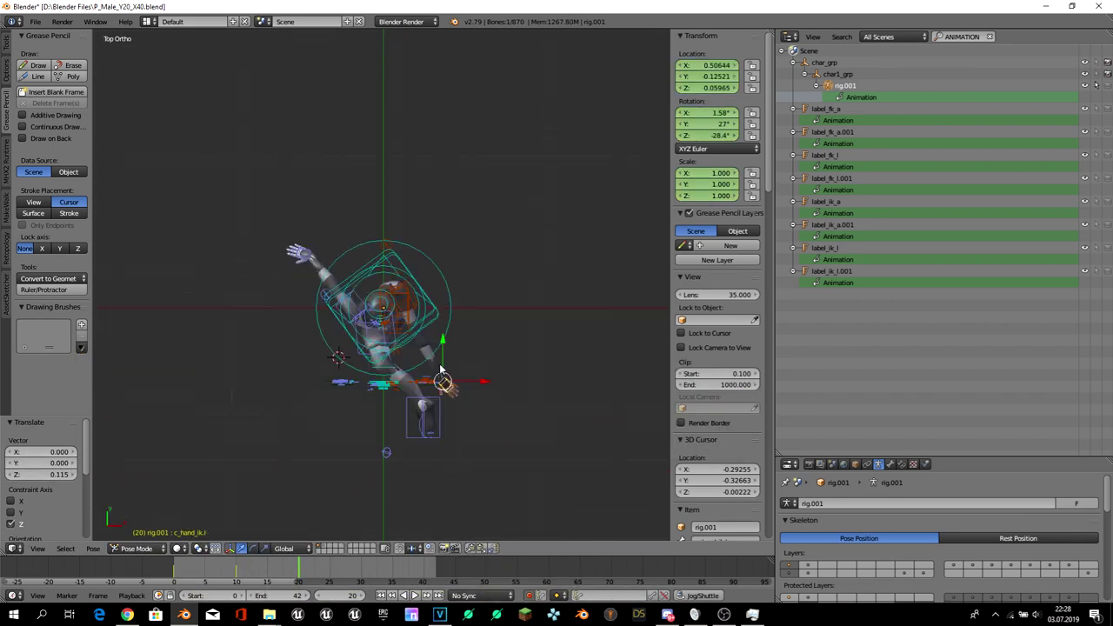
key(g)
click(467, 231)
key(r)
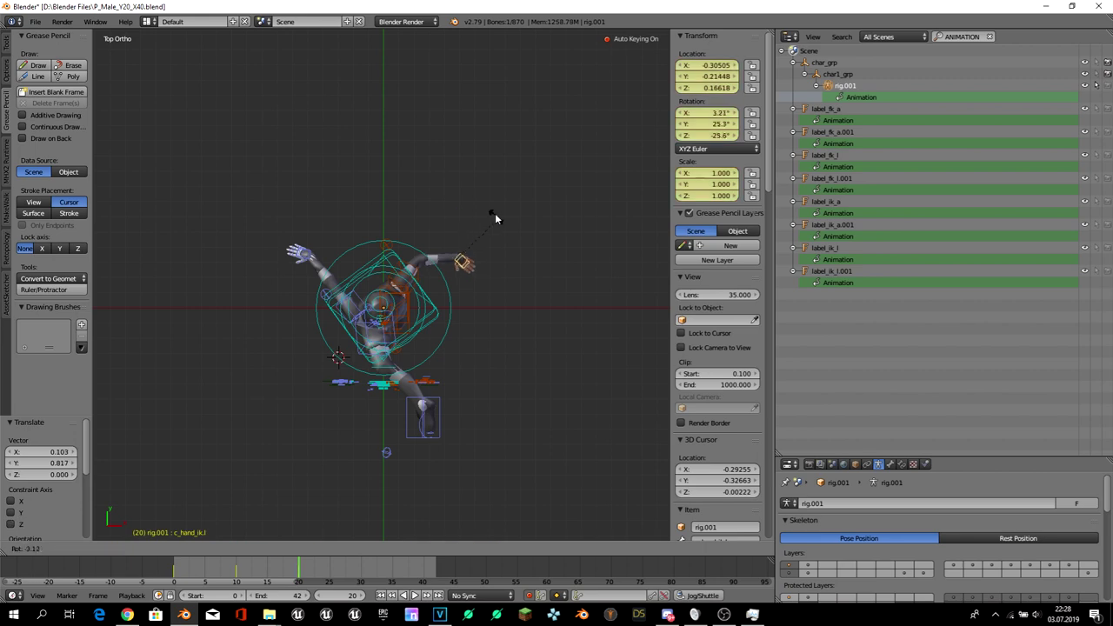
click(425, 186)
- Move the right hand control along the Y axis and rotate it
right_click(309, 237)
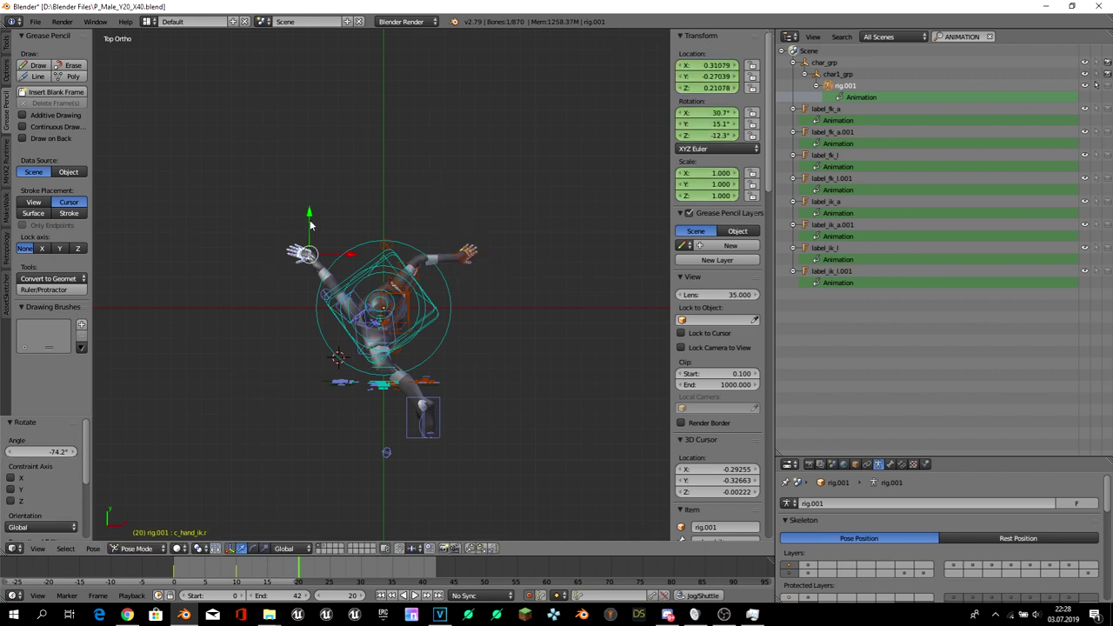
key(g)
key(y)
click(261, 341)
key(r)
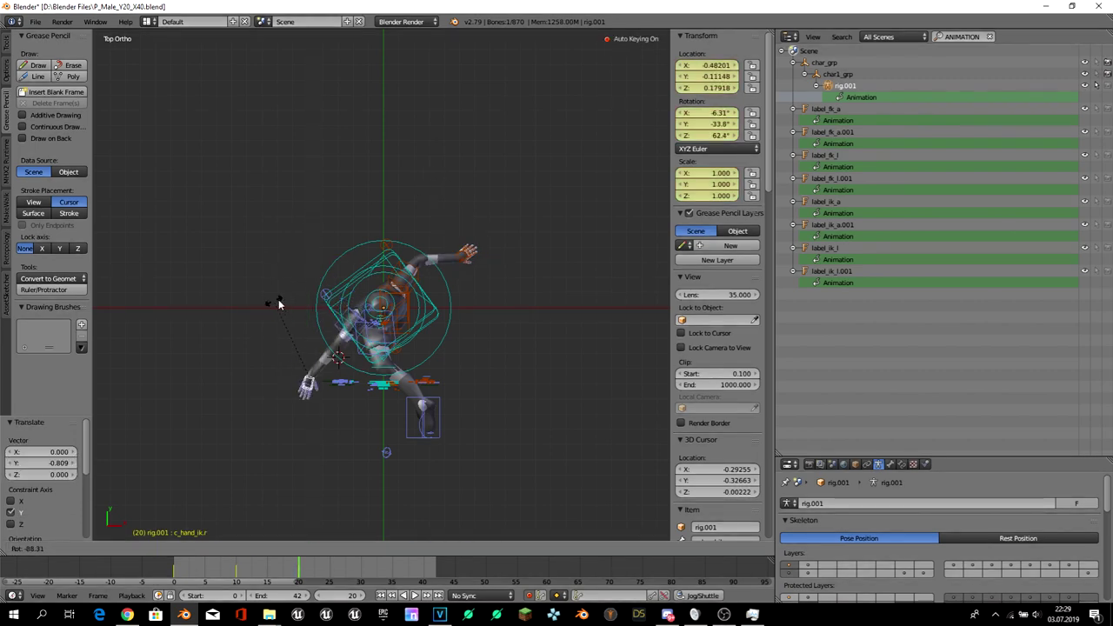
click(336, 323)
key(g)
key(y)
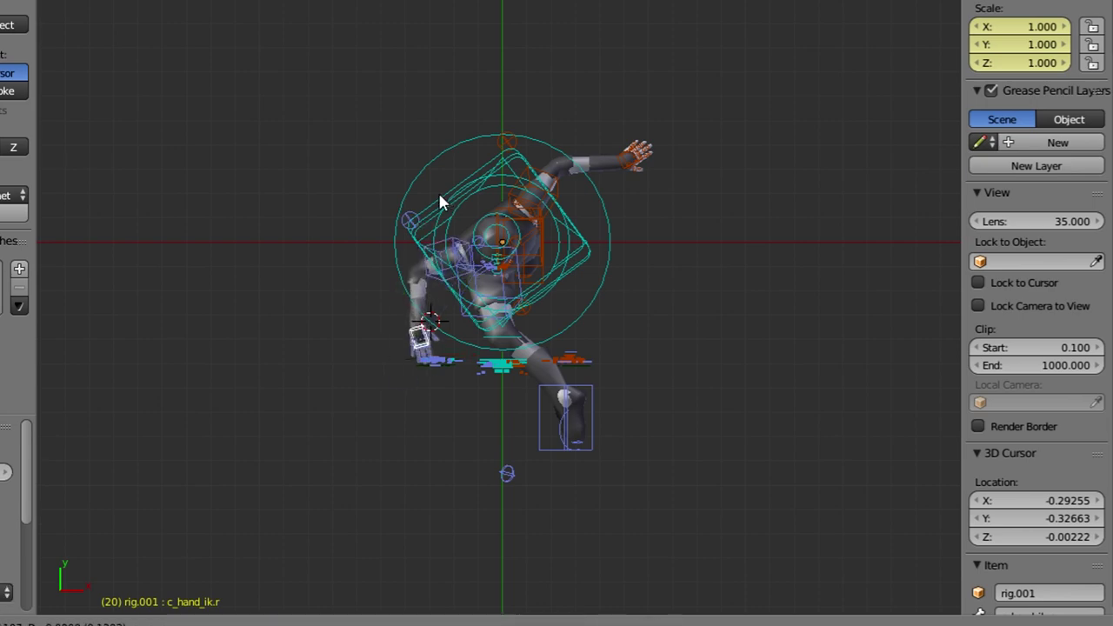
right_click(439, 200)
key(KP_1)
scroll(429, 92, up, 3)
- From the front view, rotate the right foot IK control to angle the raised foot
middle_drag(429, 93, 605, 402)
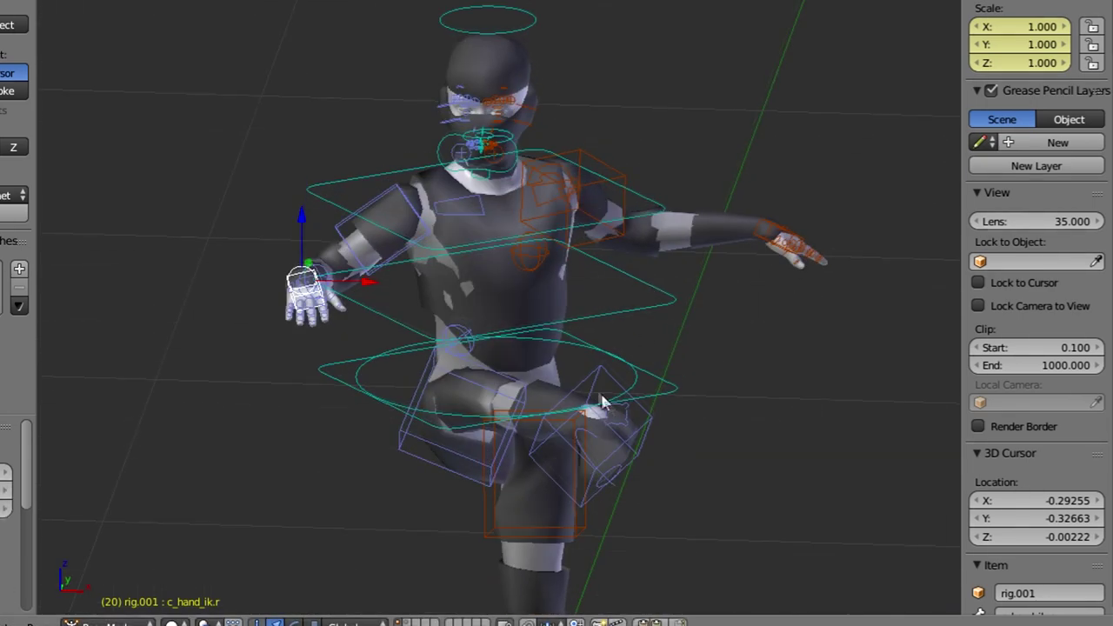
right_click(619, 448)
key(KP_1)
key(r)
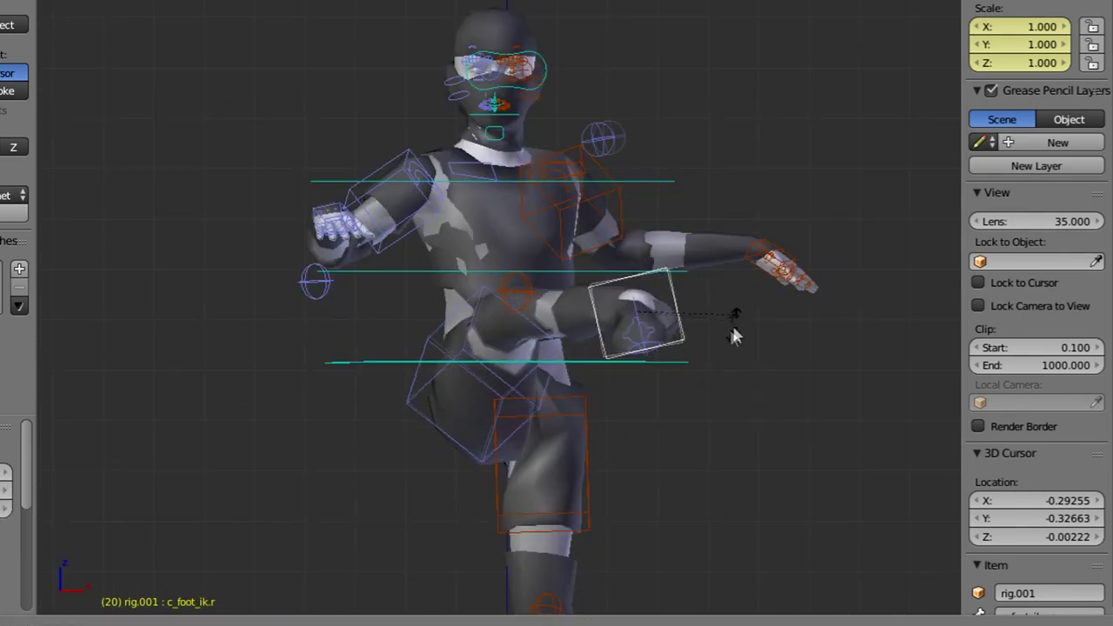
click(672, 251)
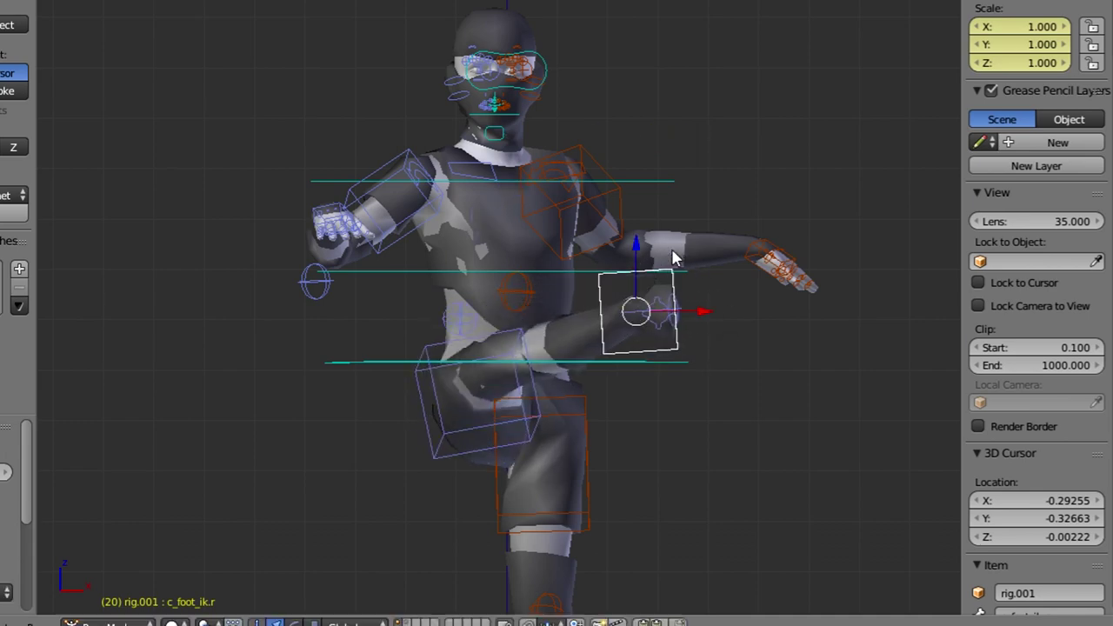
mouse_move(672, 248)
middle_down()
mouse_move(646, 365)
mouse_move(579, 429)
mouse_move(618, 345)
mouse_move(448, 348)
mouse_move(424, 426)
middle_up()
- Turn the whole character -26.8° by its root control in top view
right_click(432, 393)
key(KP_7)
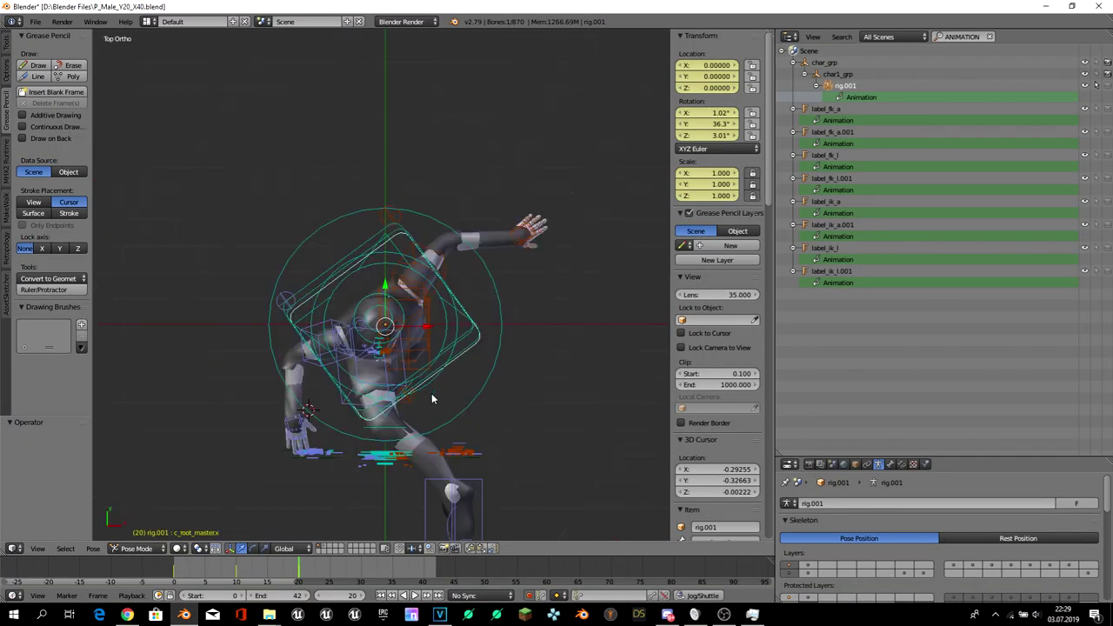
key(r)
click(517, 296)
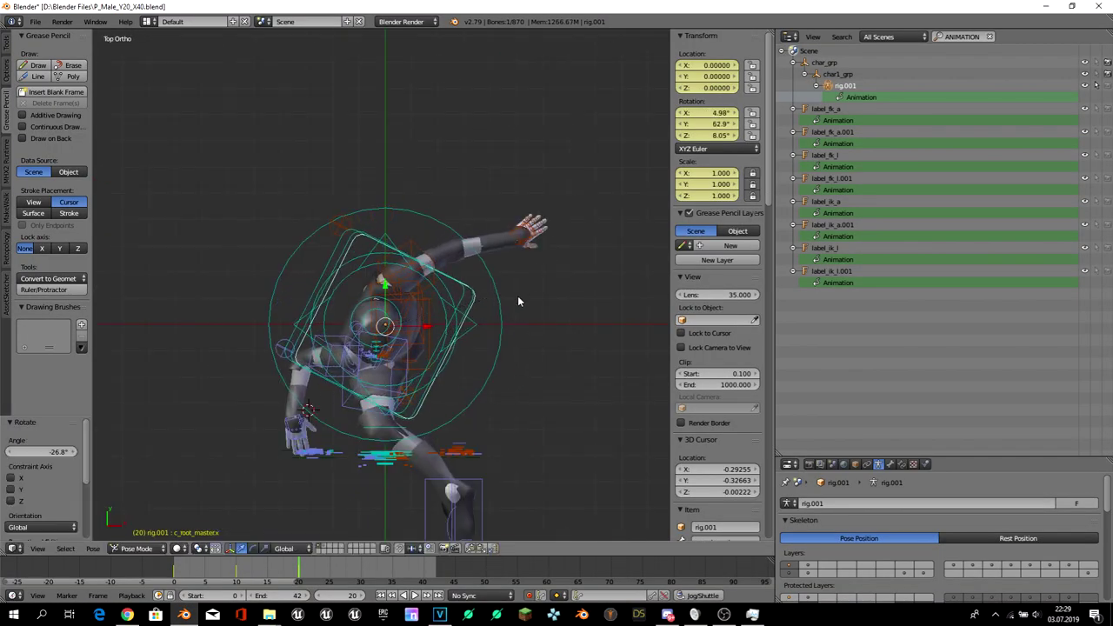
- Move the right foot IK control to the left along X
right_click(484, 487)
key(g)
key(x)
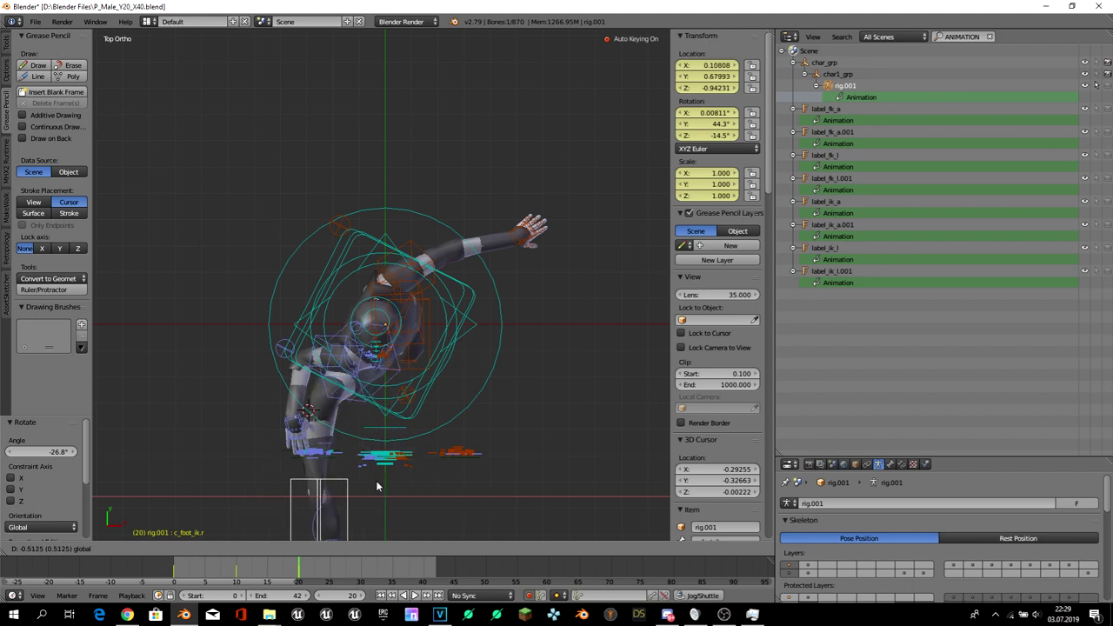
click(411, 409)
- In front view, reset the right foot control's rotation and rotate it 30.6°
key(KP_1)
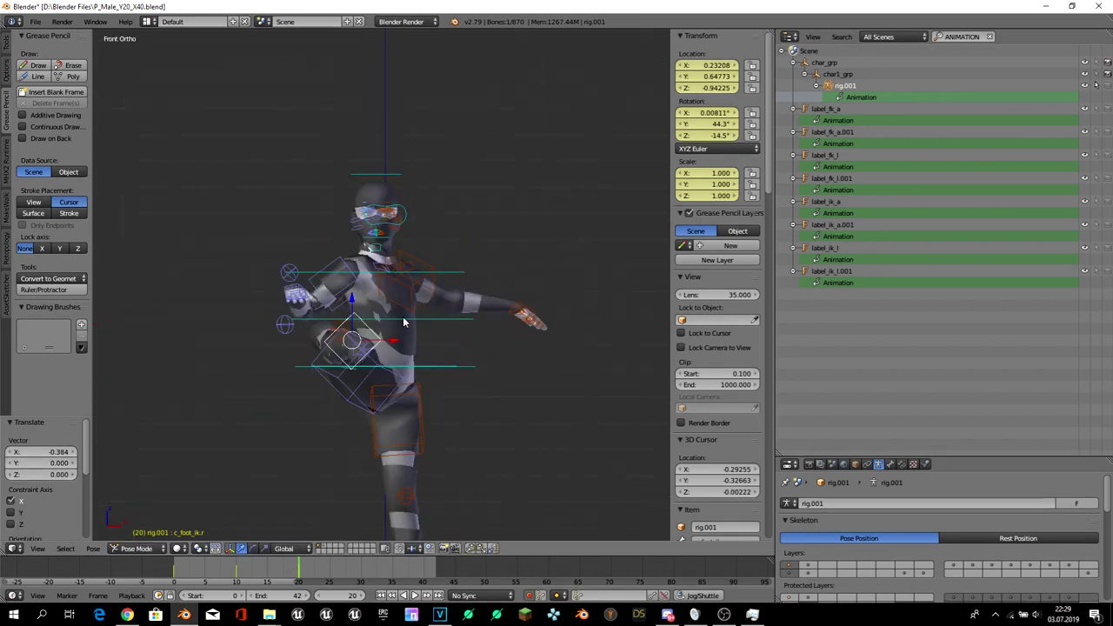
key(alt+r)
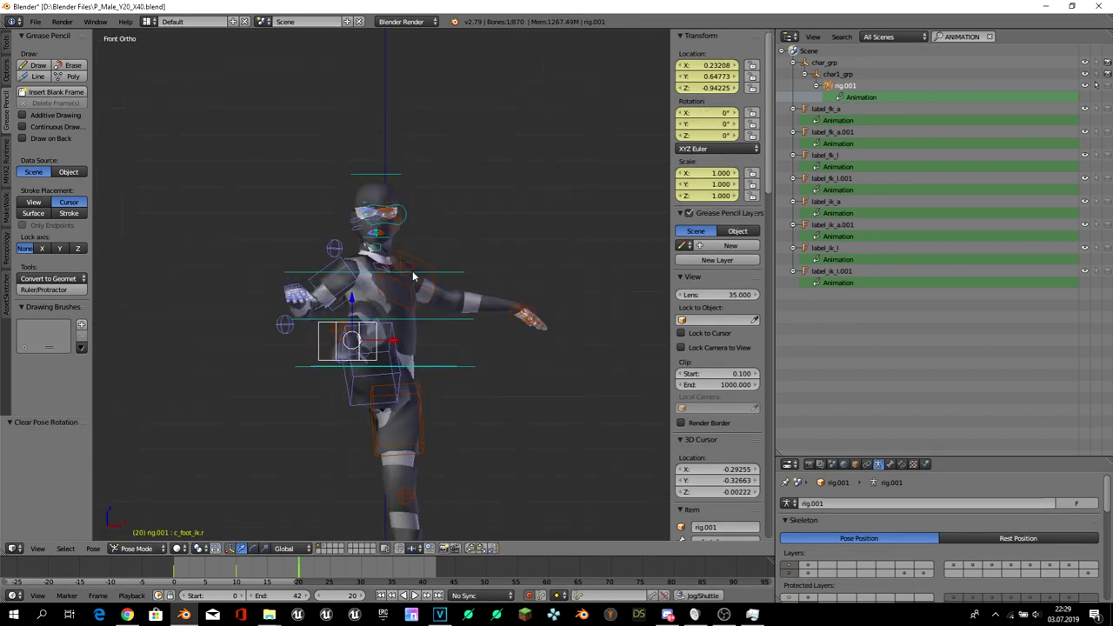
key(r)
click(409, 231)
mouse_move(409, 231)
middle_down()
mouse_move(392, 329)
mouse_move(316, 453)
middle_up()
- Move the right foot along Y, then 0.205 along X
key(g)
key(y)
click(300, 461)
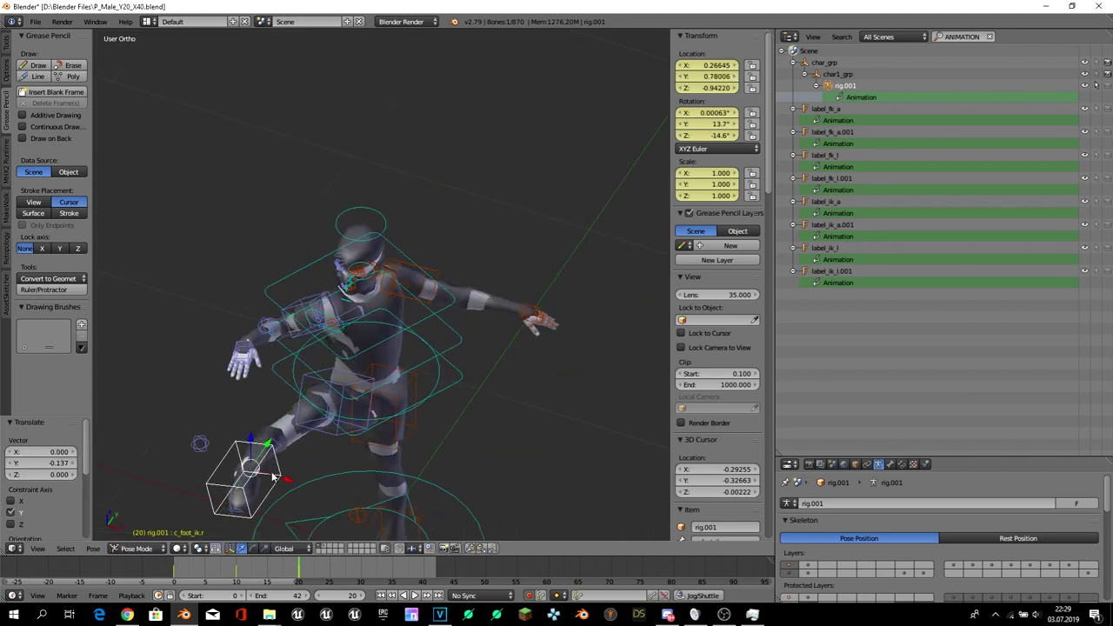
key(g)
key(y)
key(x)
click(387, 474)
scroll(386, 474, down, 2)
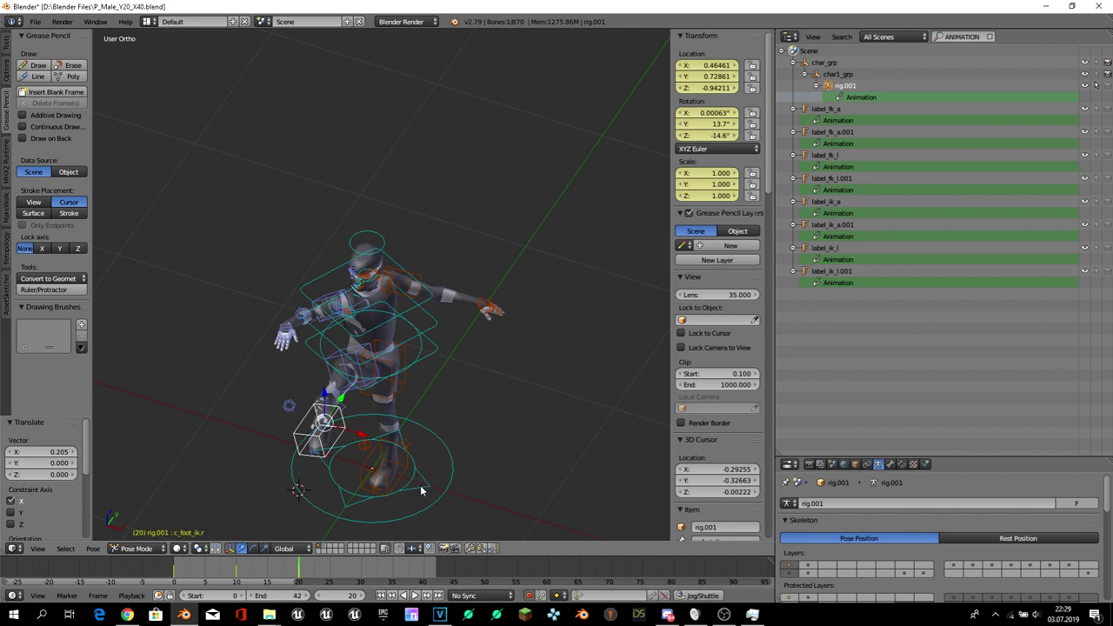
- Turn the whole character 12.6° around Z by its root control
right_click(439, 346)
key(r)
key(z)
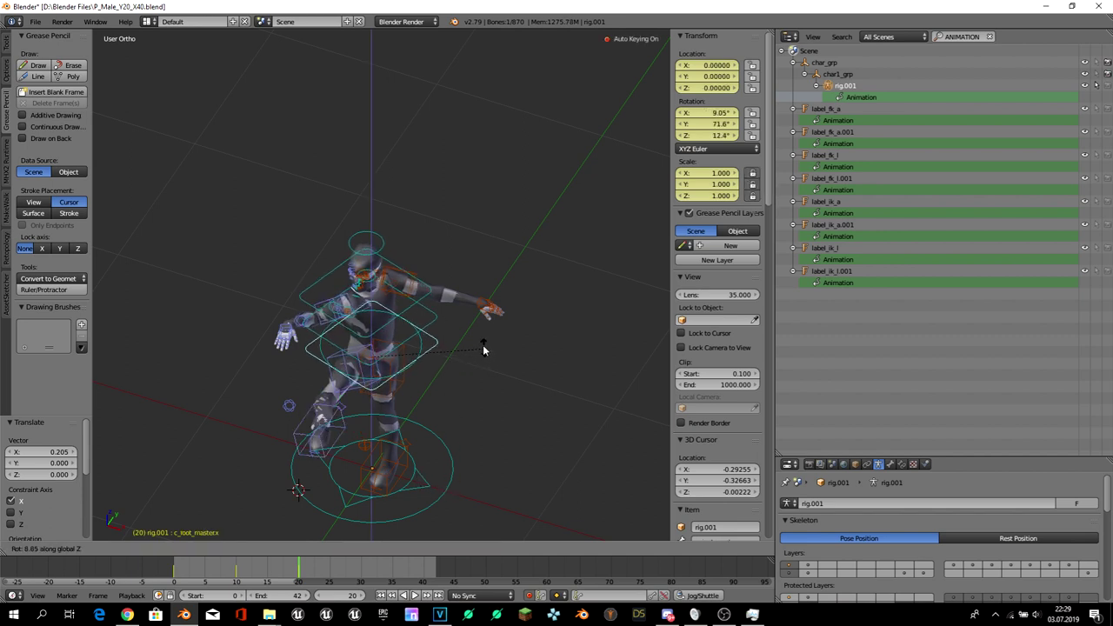
click(482, 346)
- Move the right foot IK control 0.129 along X
right_click(335, 422)
key(g)
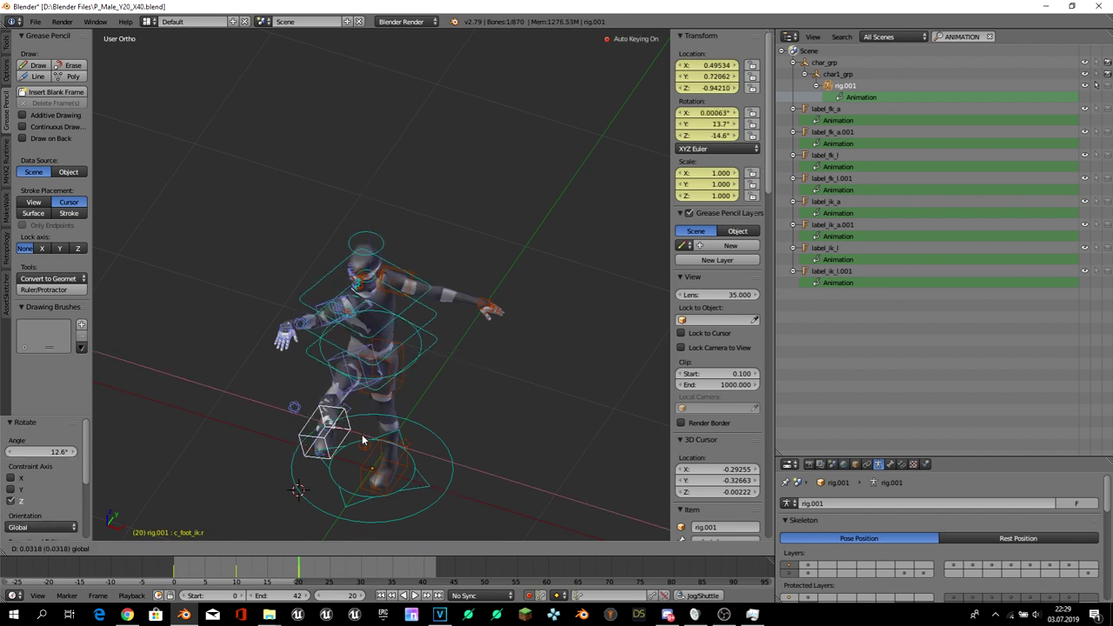
key(x)
click(378, 442)
middle_drag(378, 441, 517, 383)
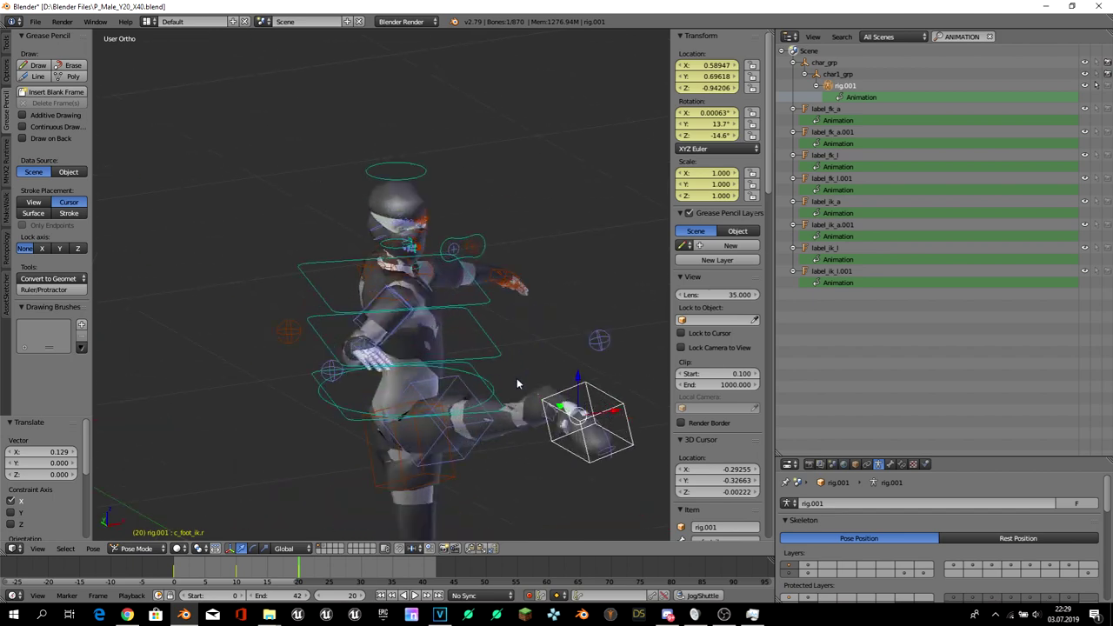
- Nudge the right knee pole, then reposition the right foot from top view
right_click(585, 342)
key(g)
right_click(575, 423)
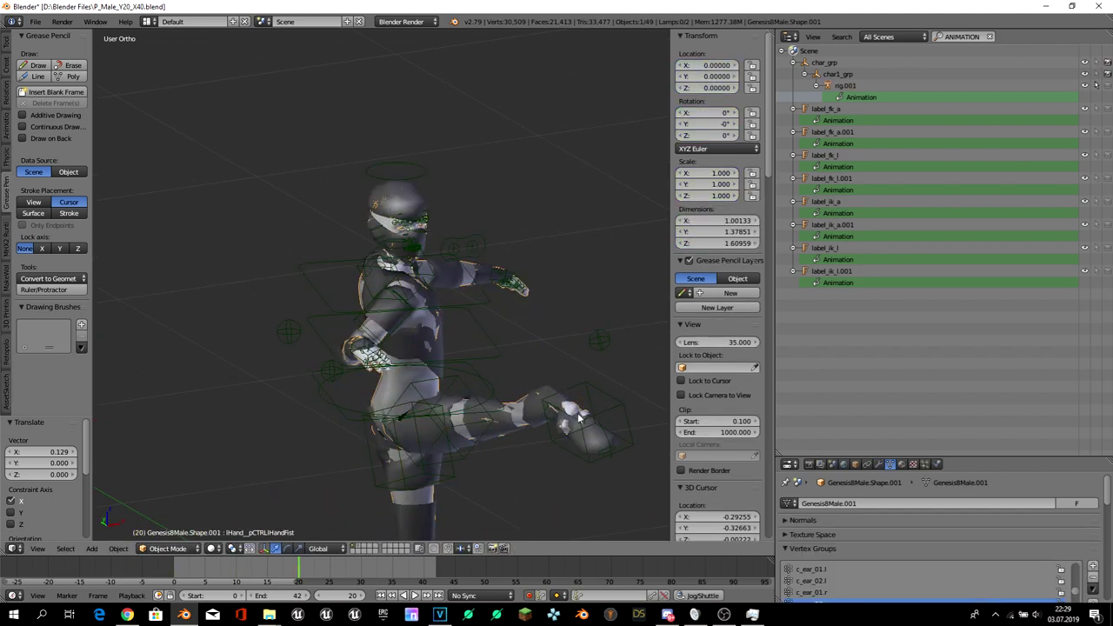
key(KP_7)
key(r)
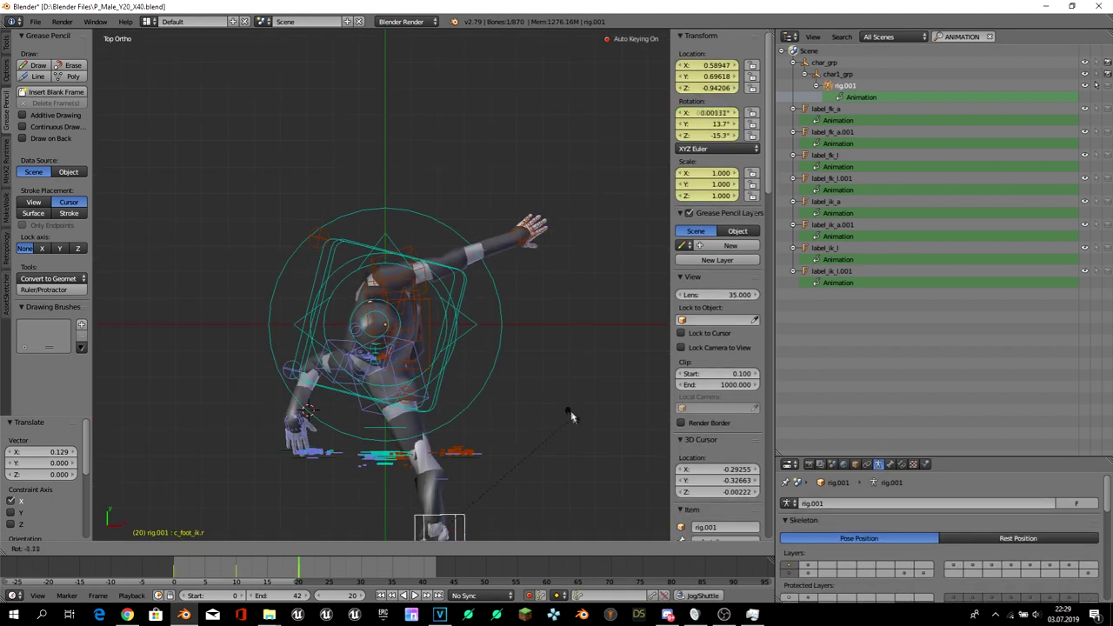
key(Escape)
key(g)
click(524, 436)
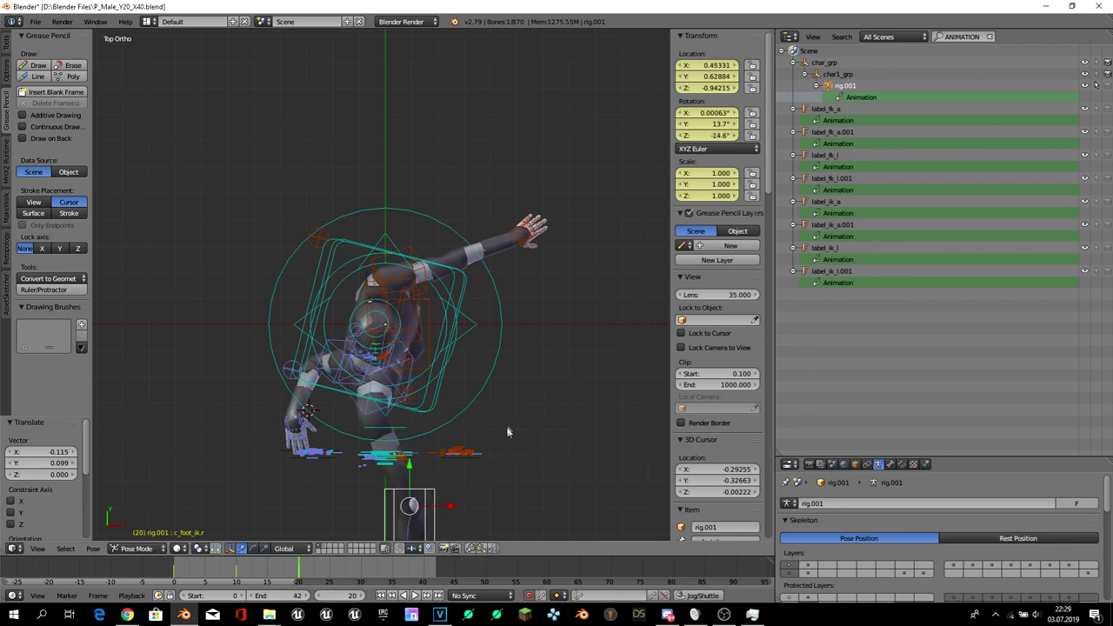
middle_drag(525, 436, 576, 326)
- Lift the right foot slightly along Z and move it 0.152 along Y
key(g)
key(y)
key(z)
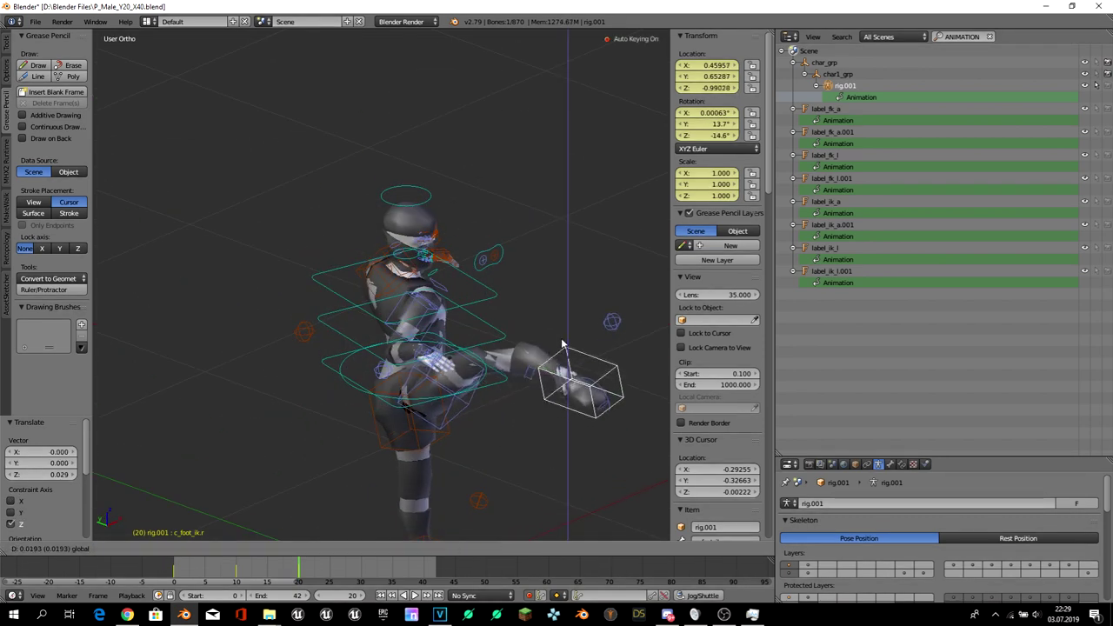
click(562, 342)
key(g)
key(y)
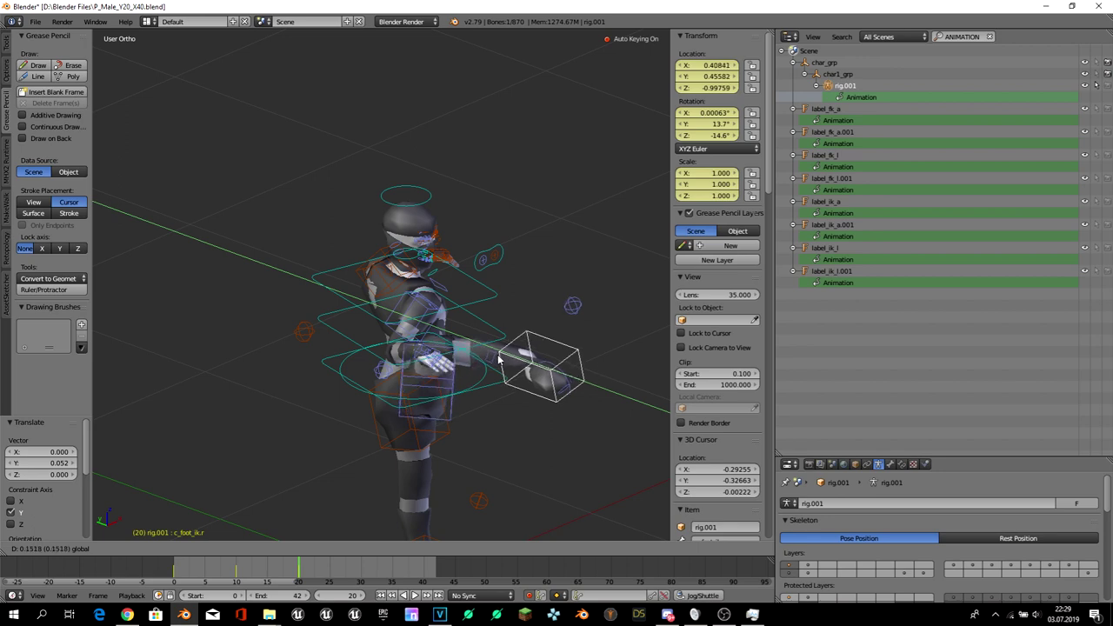
click(541, 369)
mouse_move(541, 369)
middle_down()
mouse_move(438, 326)
mouse_move(267, 356)
middle_up()
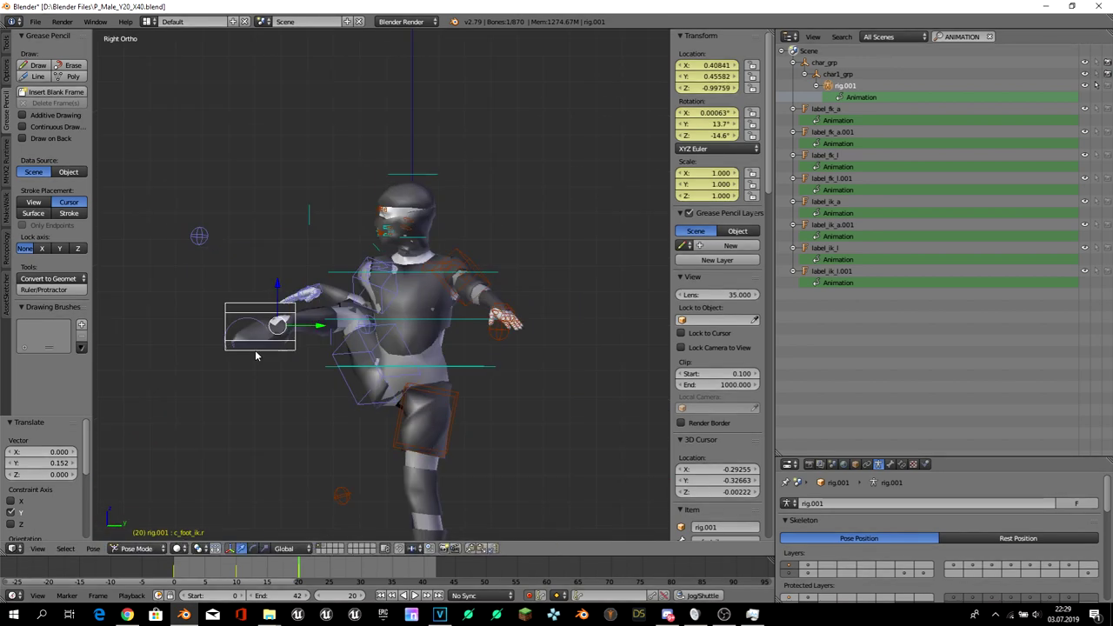
scroll(268, 356, up, 5)
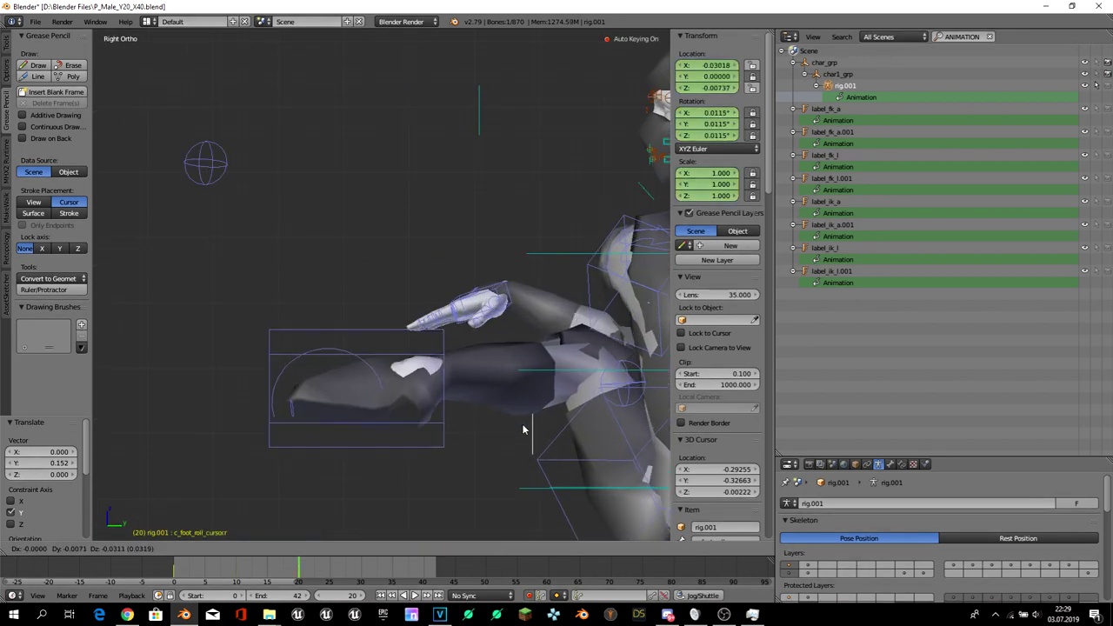
- Select the right foot roll control, then the right foot IK control in front view
right_click(317, 371)
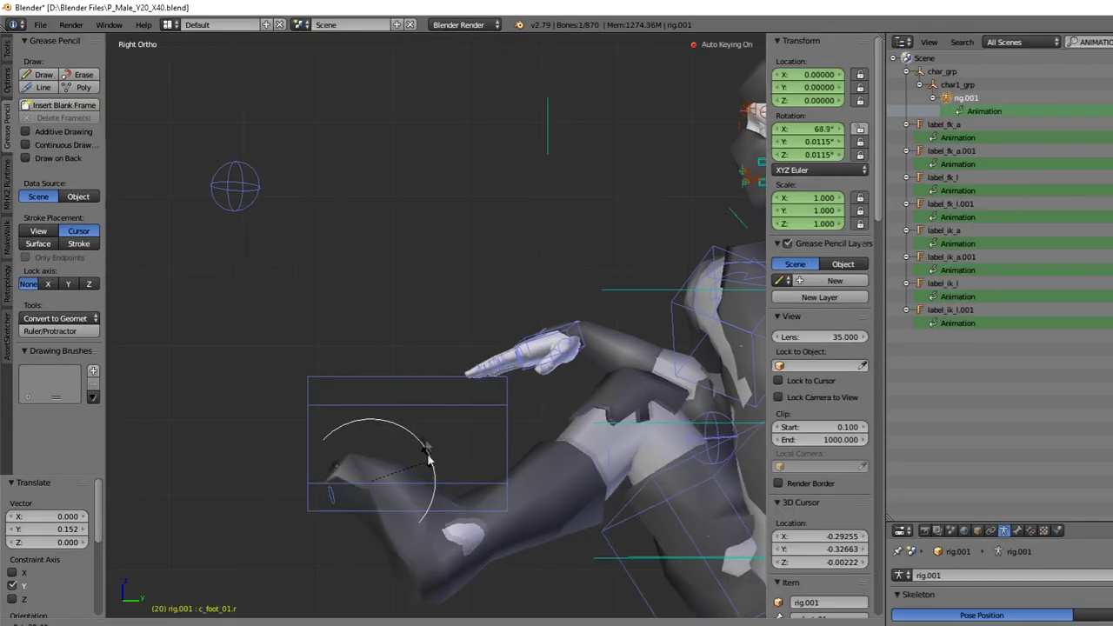
middle_drag(410, 450, 520, 463)
key(KP_1)
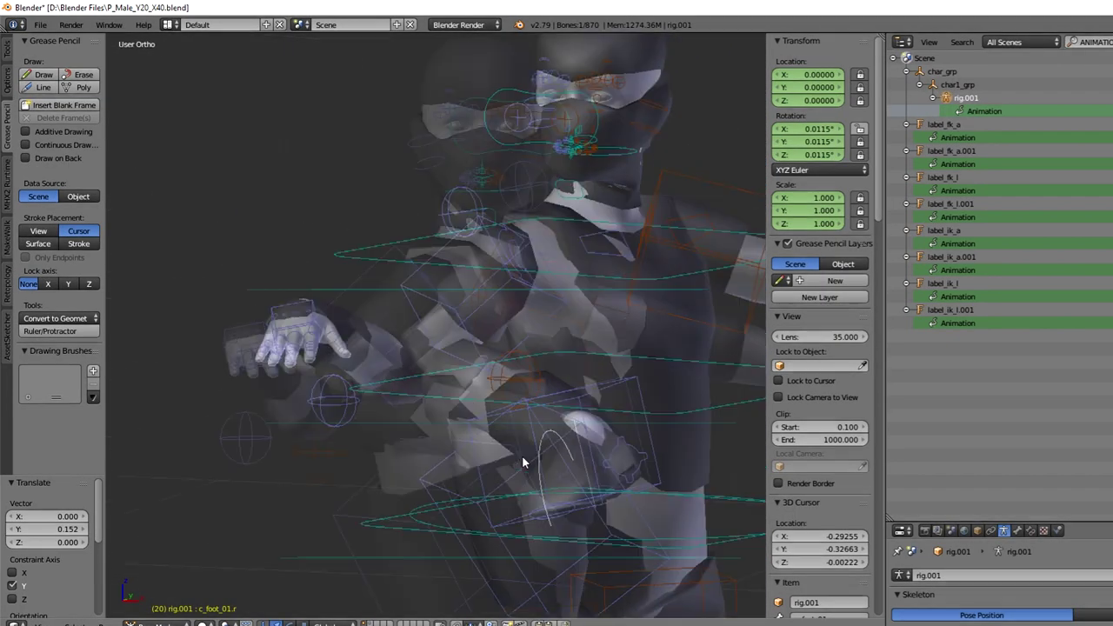
right_click(590, 403)
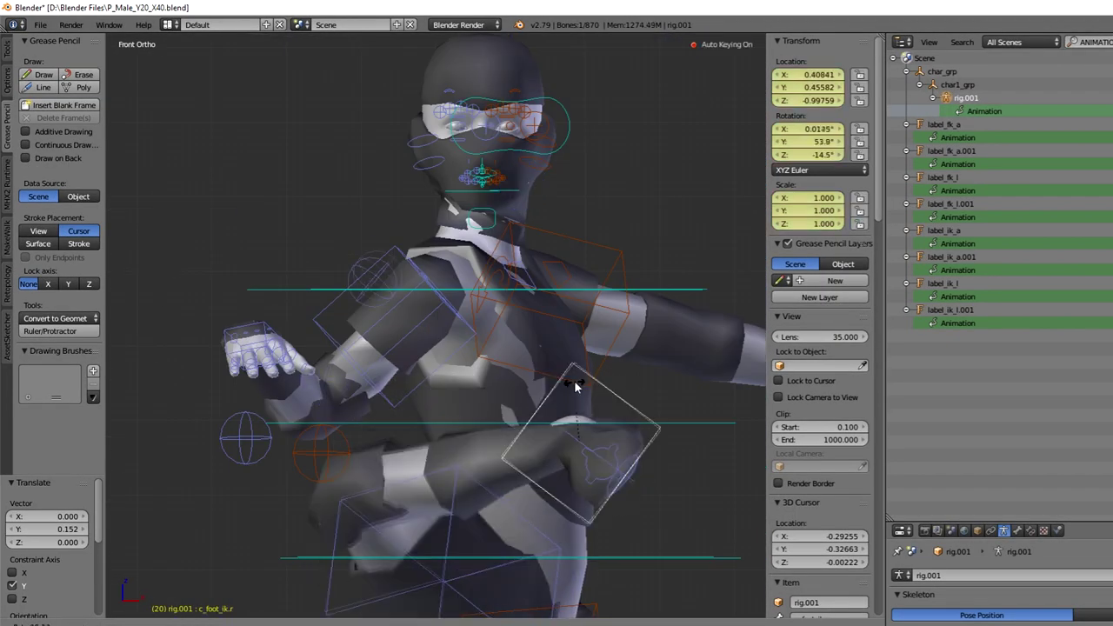
key(Escape)
- Enlarge the properties area and inspect the boot mesh's modifiers
drag(1024, 525, 1024, 180)
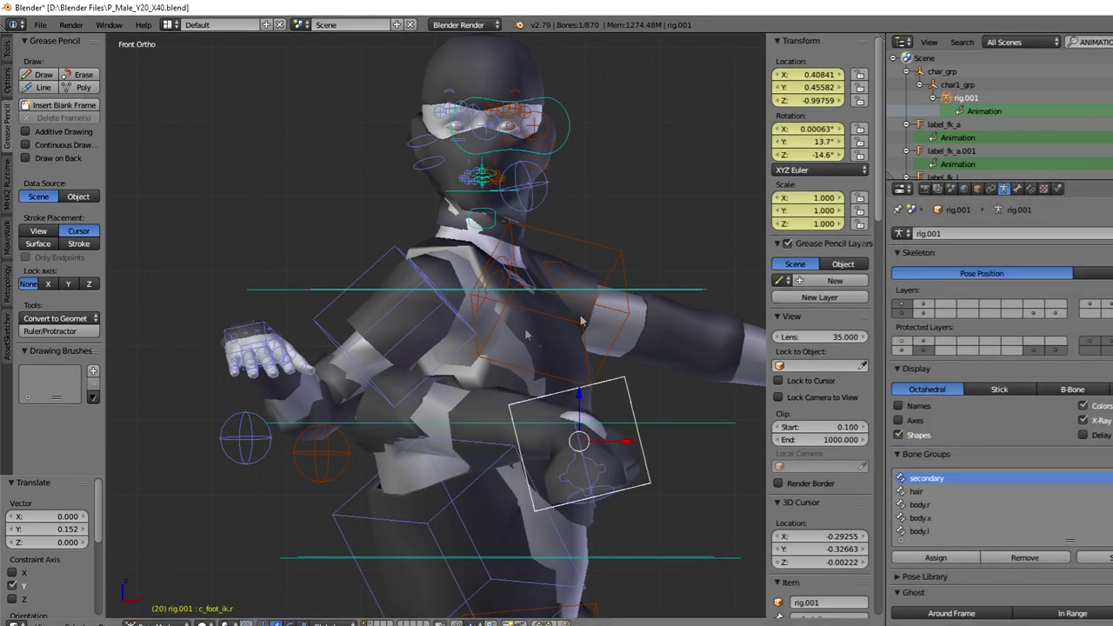
right_click(474, 419)
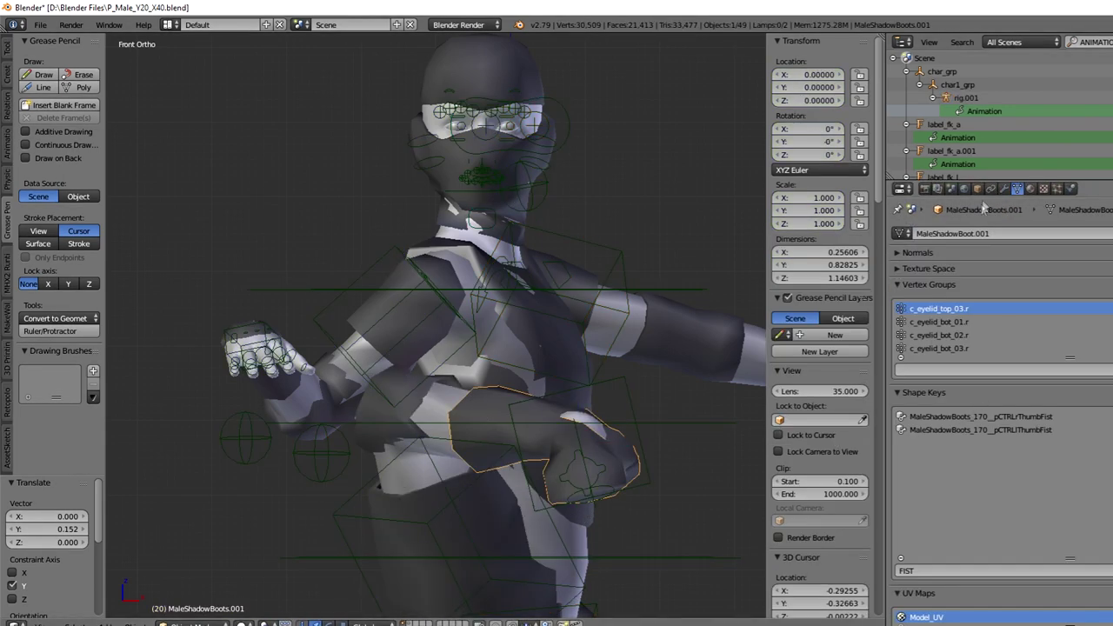
click(1006, 190)
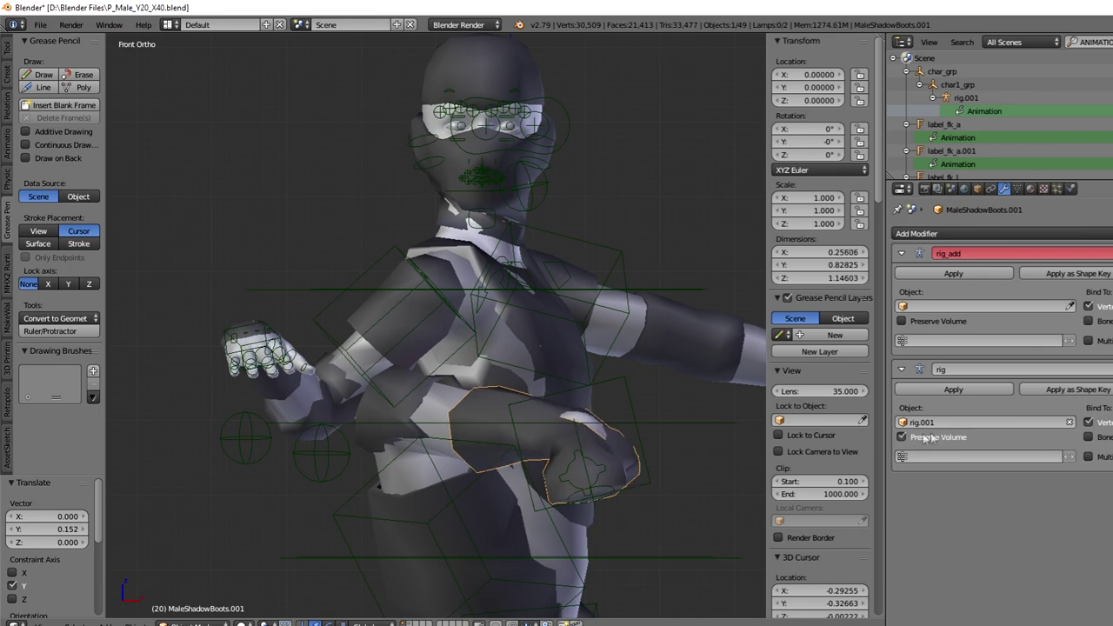
right_click(609, 426)
- Rotate the right foot IK control to a new angle
key(r)
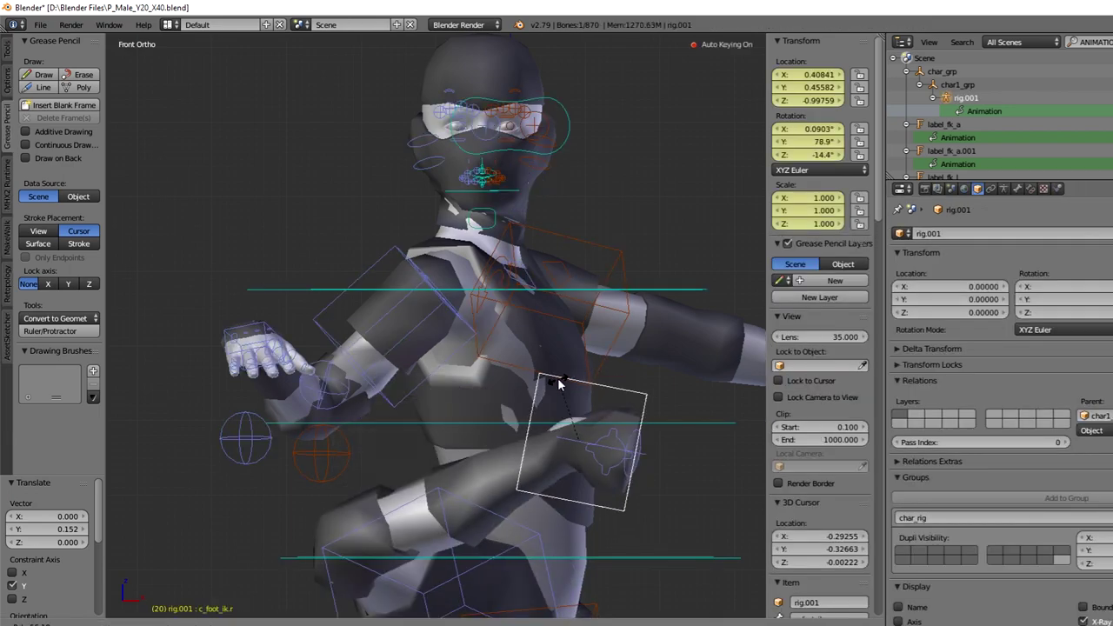
click(487, 399)
scroll(438, 405, down, 2)
middle_drag(437, 406, 492, 412)
- Move the right knee pole along Y and raise it 0.426 along Z
right_click(442, 371)
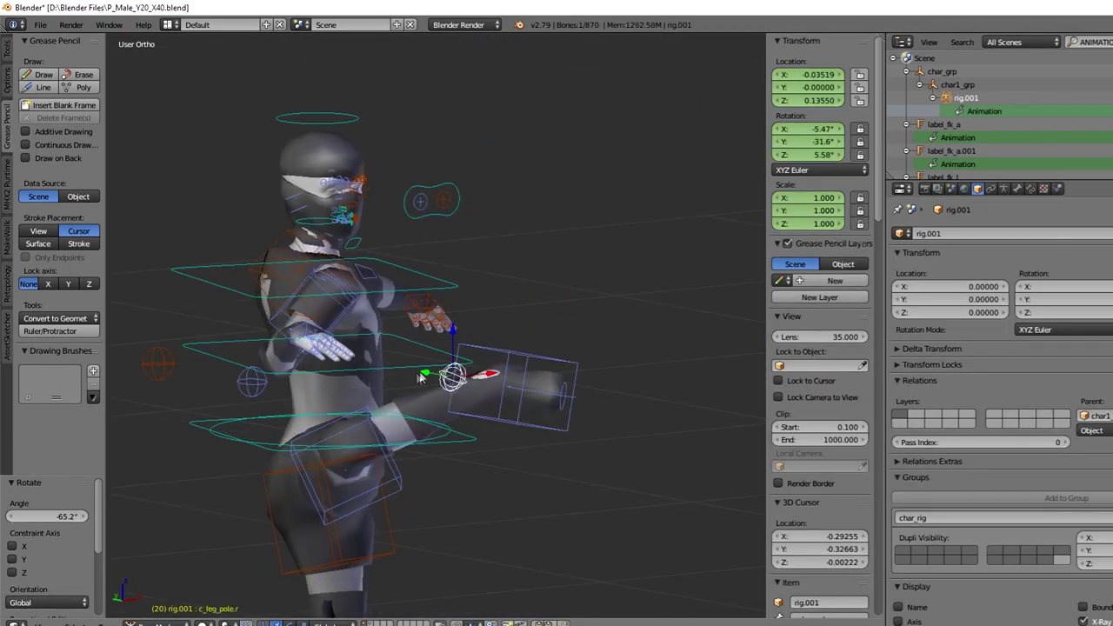
scroll(420, 375, up, 3)
middle_drag(420, 376, 479, 447)
key(g)
key(y)
click(479, 269)
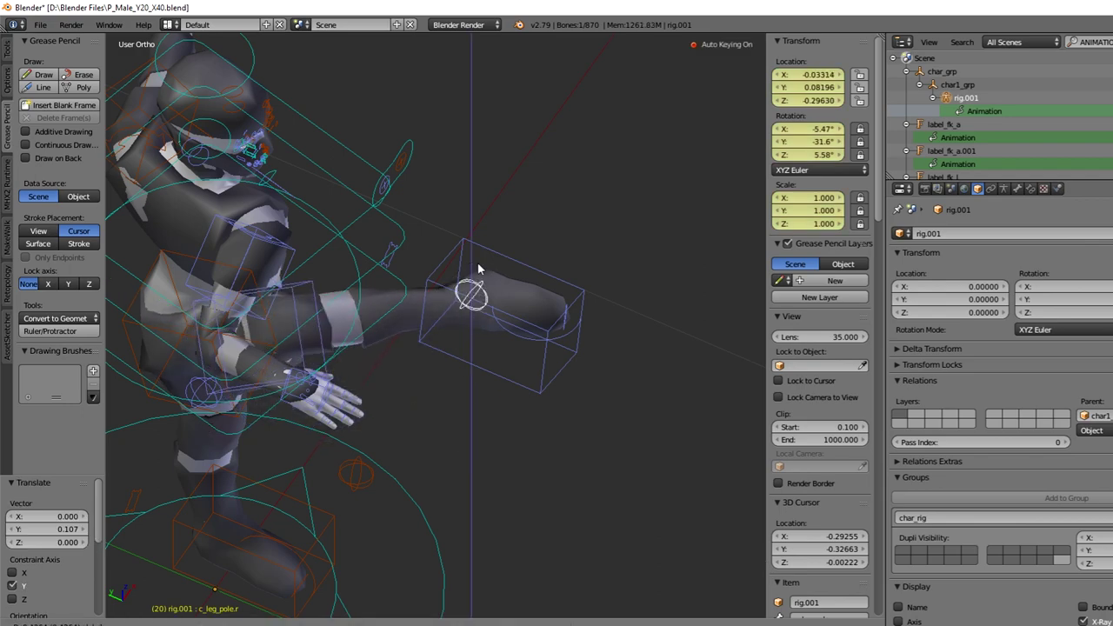
key(KP_1)
scroll(387, 256, down, 2)
key(g)
key(z)
click(474, 253)
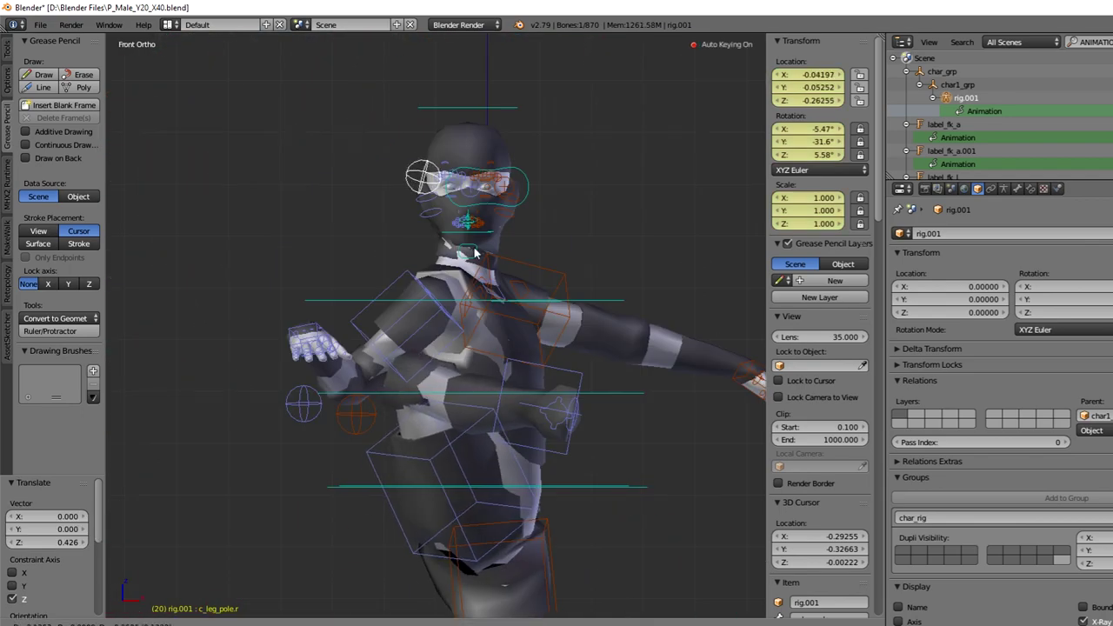
- Push the right foot out 0.309 along Y and show layer 2 with the second character
right_click(460, 487)
key(g)
click(443, 453)
middle_drag(443, 453, 436, 346)
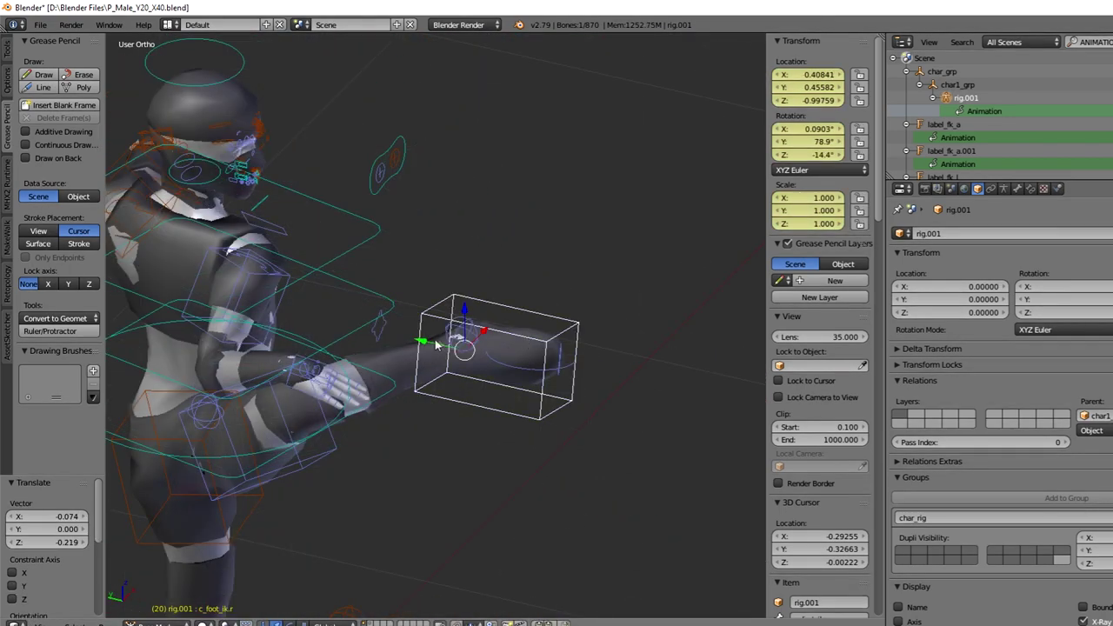
key(g)
key(y)
click(491, 356)
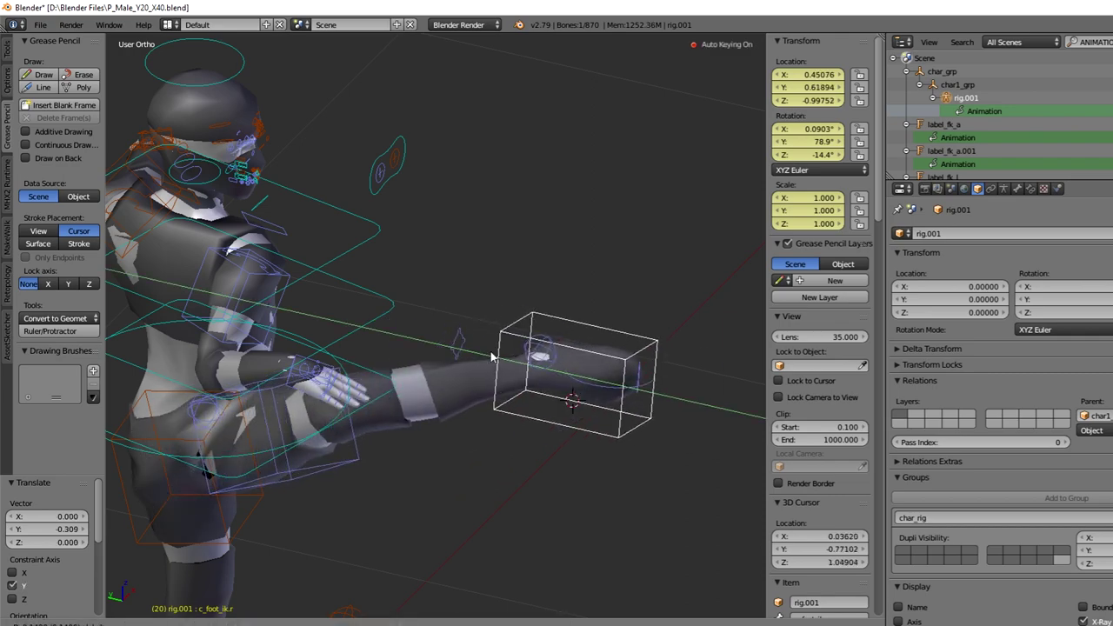
middle_drag(491, 356, 380, 449)
key(shift+2)
mouse_move(361, 383)
middle_down()
mouse_move(474, 354)
mouse_move(439, 357)
middle_up()
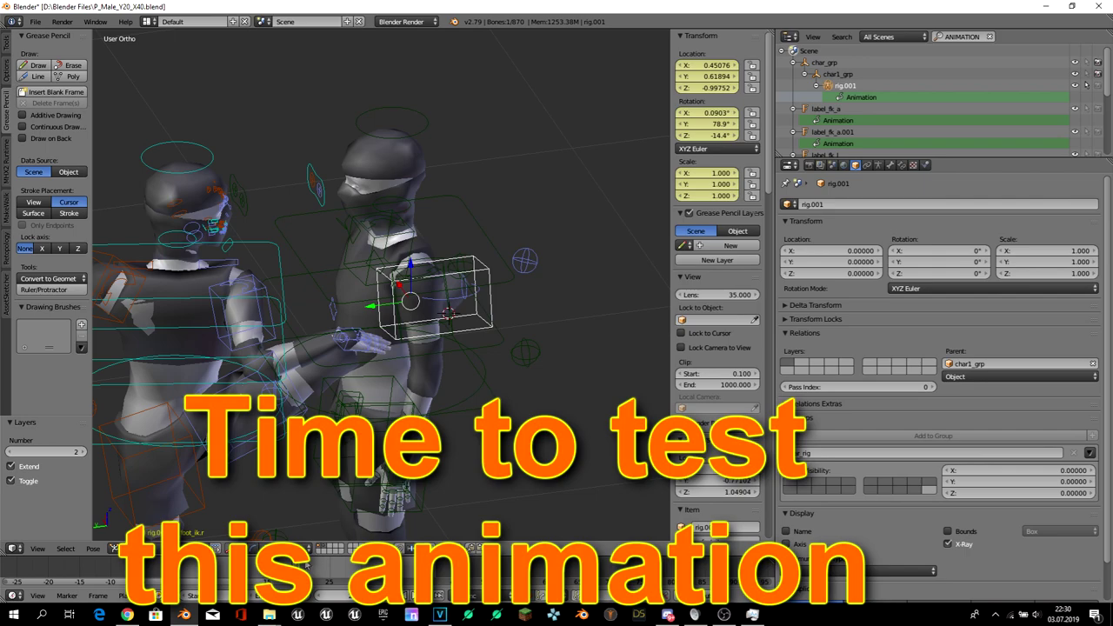
- Play and stop the kick animation, scrub its frames, and orbit around both characters
key(alt+a)
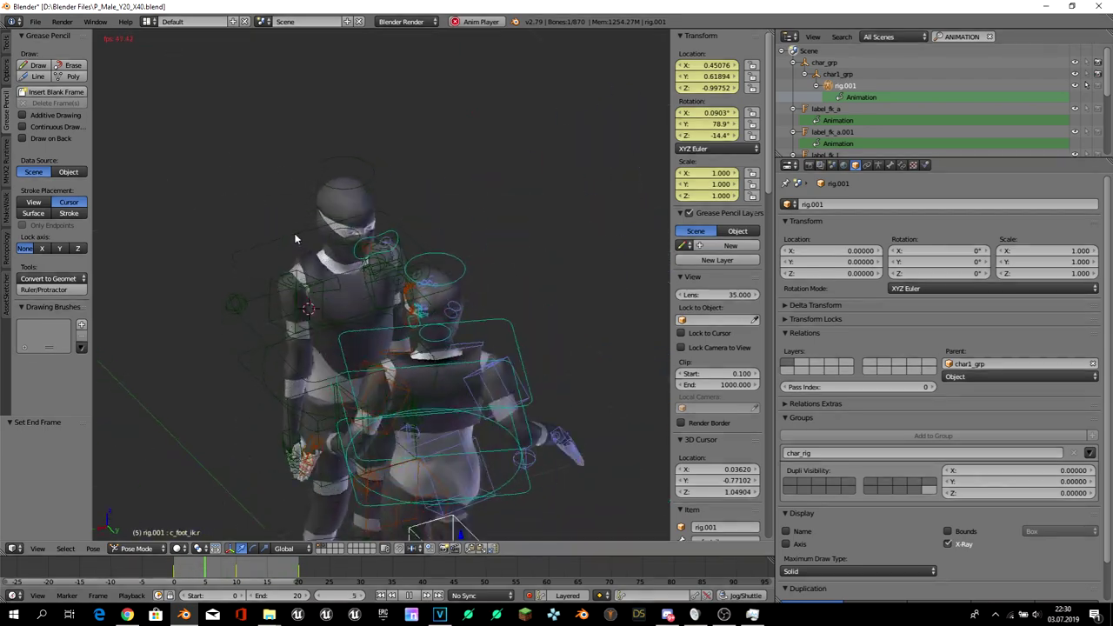
key(alt+a)
drag(287, 572, 341, 570)
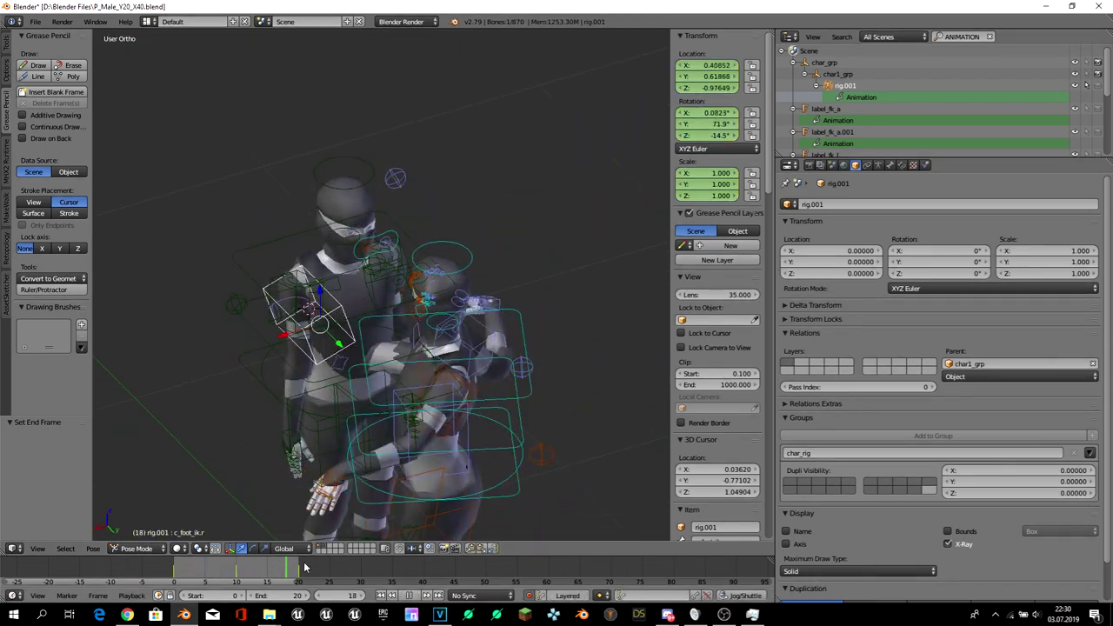
middle_drag(374, 487, 434, 408)
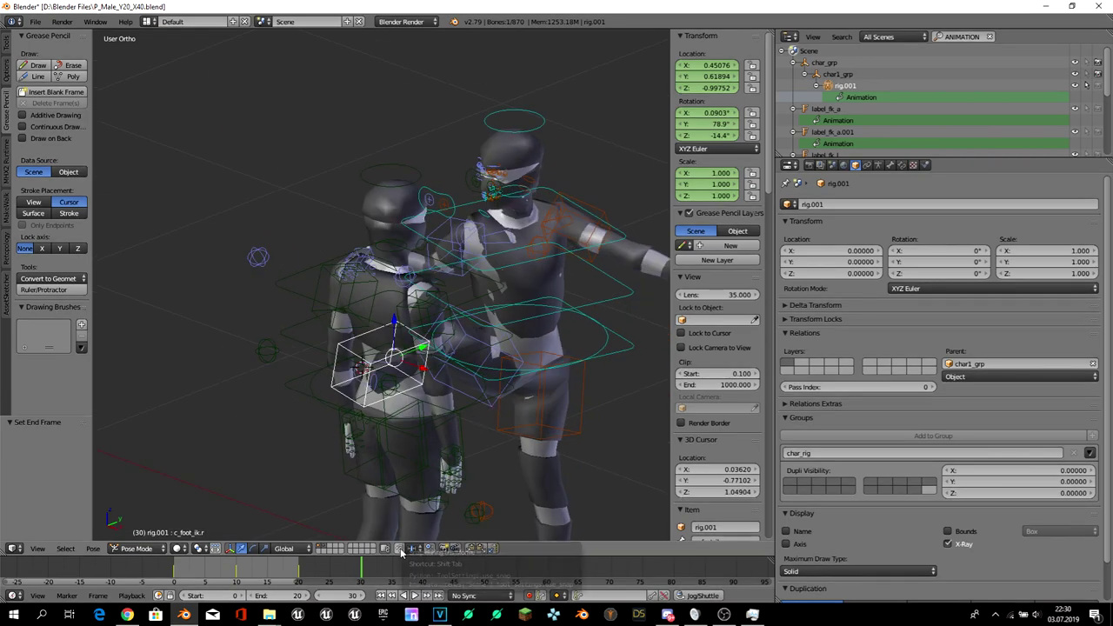
mouse_move(417, 505)
middle_down()
mouse_move(472, 444)
mouse_move(295, 356)
middle_up()
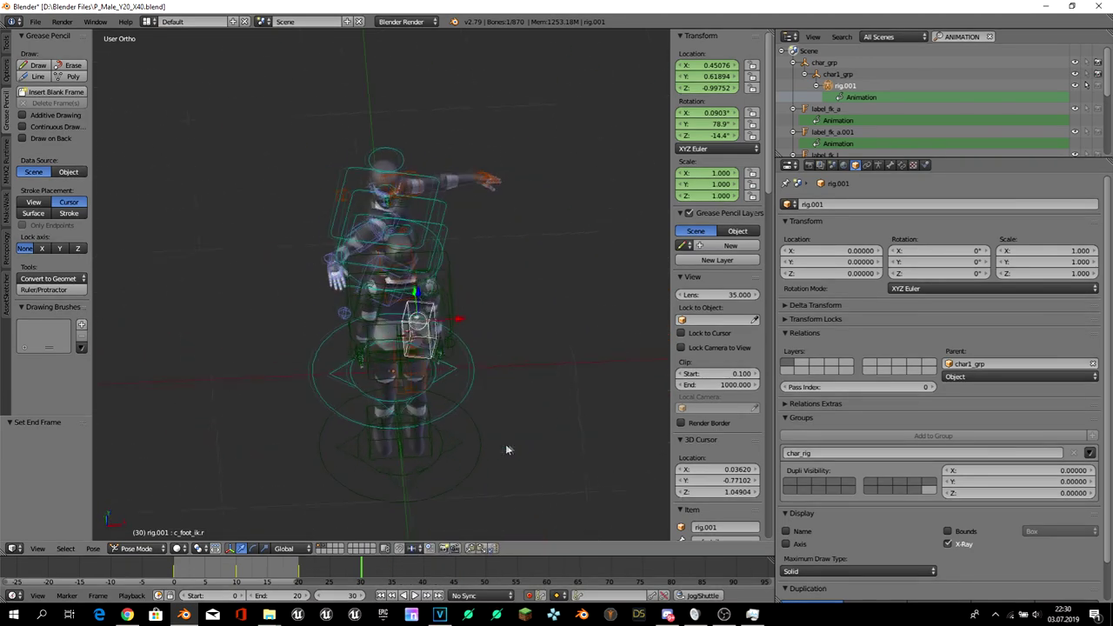
- At frame 20, rotate the right hand IK control about 40°
click(298, 565)
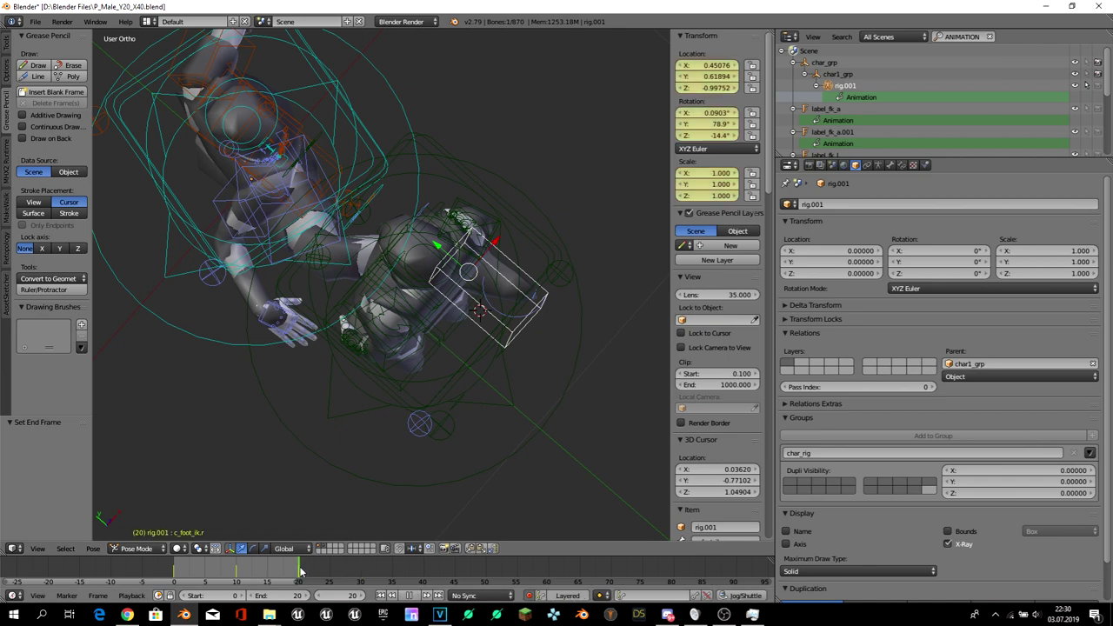
key(r)
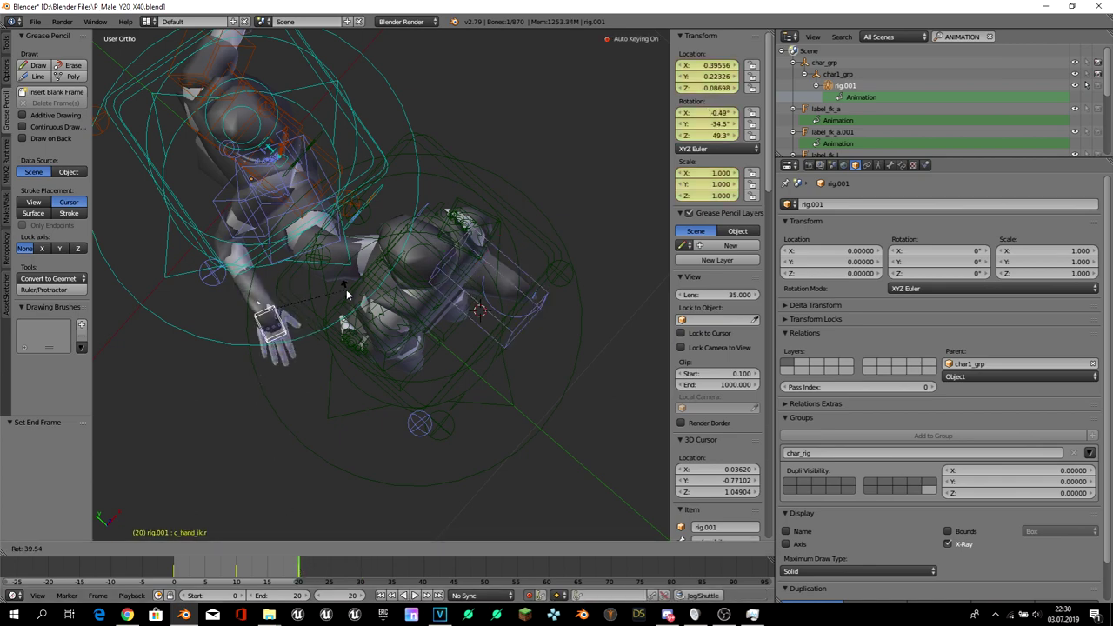
click(346, 289)
mouse_move(337, 288)
middle_down()
mouse_move(243, 235)
mouse_move(357, 306)
middle_up()
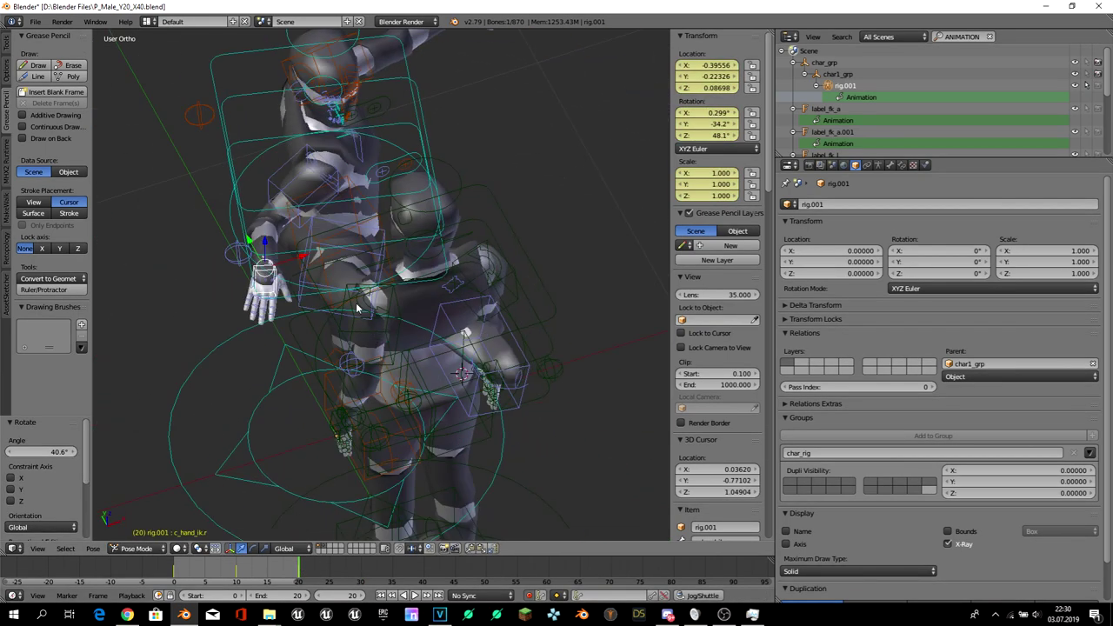
- Nudge the right foot control along Y and select the other character's c_pos root
key(g)
key(y)
click(460, 312)
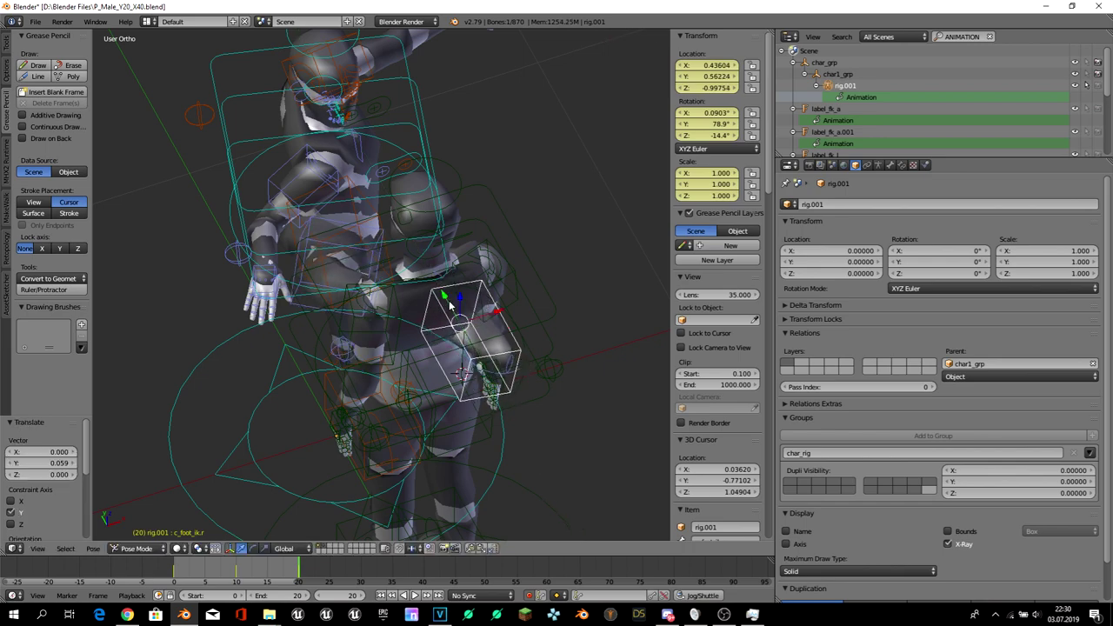
middle_drag(461, 311, 511, 287)
middle_drag(422, 298, 435, 330)
scroll(435, 330, down, 2)
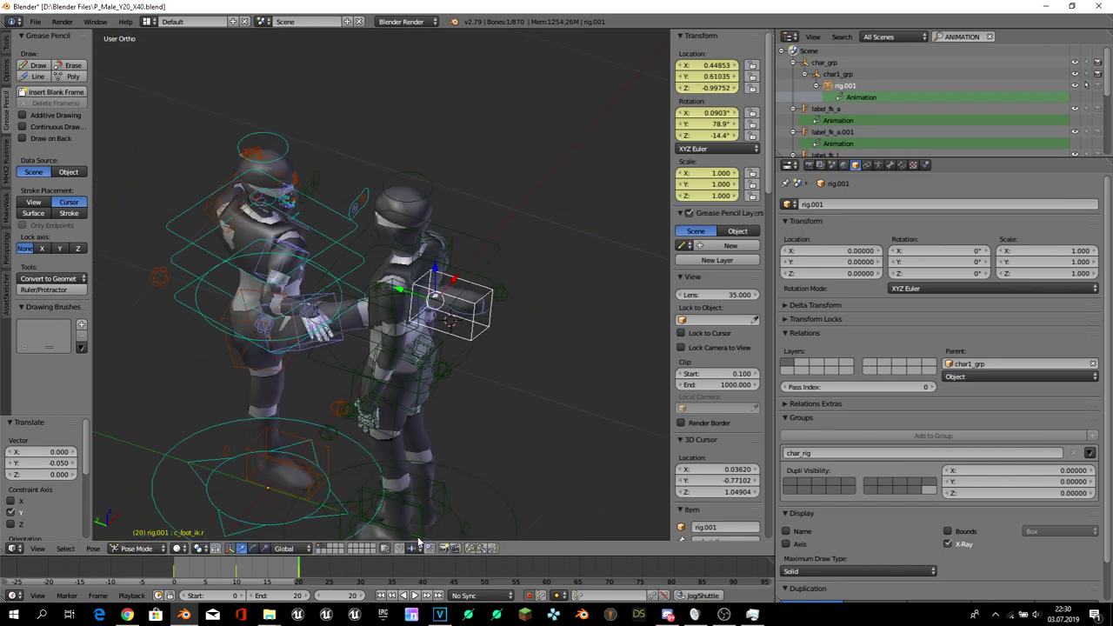
right_click(476, 480)
scroll(476, 480, down, 2)
- Move the second character's c_pos root -0.391 along Y
key(g)
key(y)
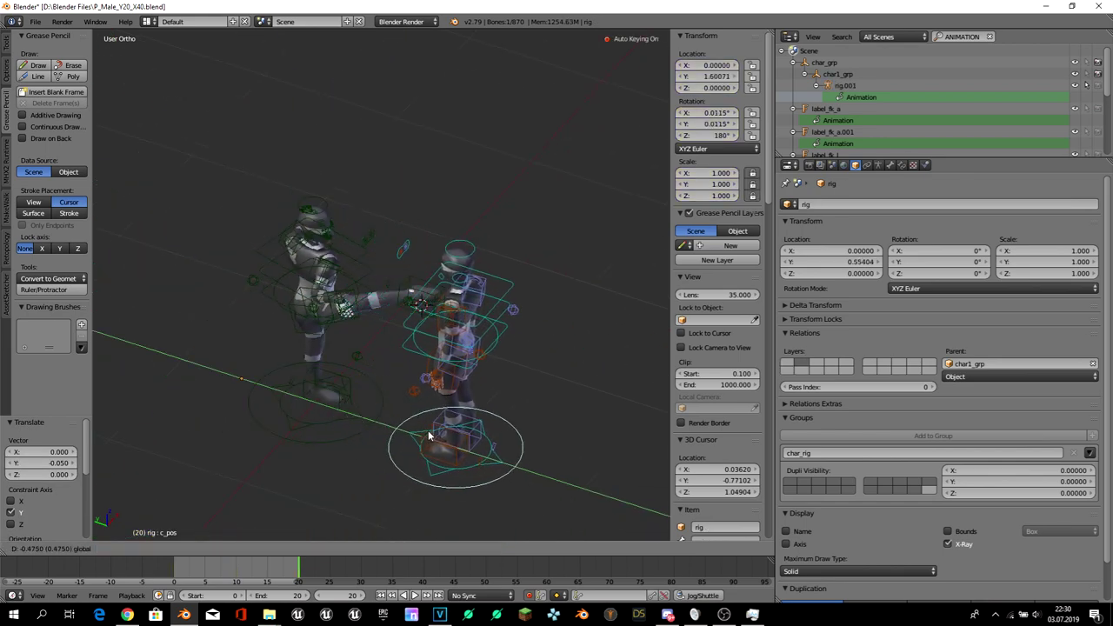
click(411, 435)
scroll(432, 353, up, 3)
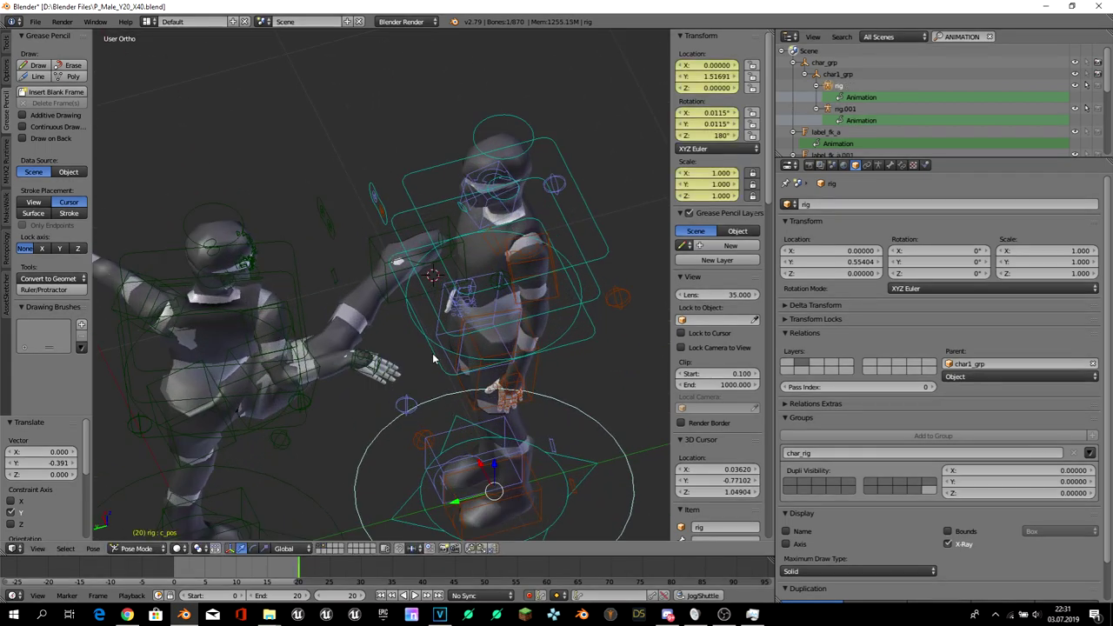
- Replay the animation to check spacing, then select an arm control on rig.001
key(alt+a)
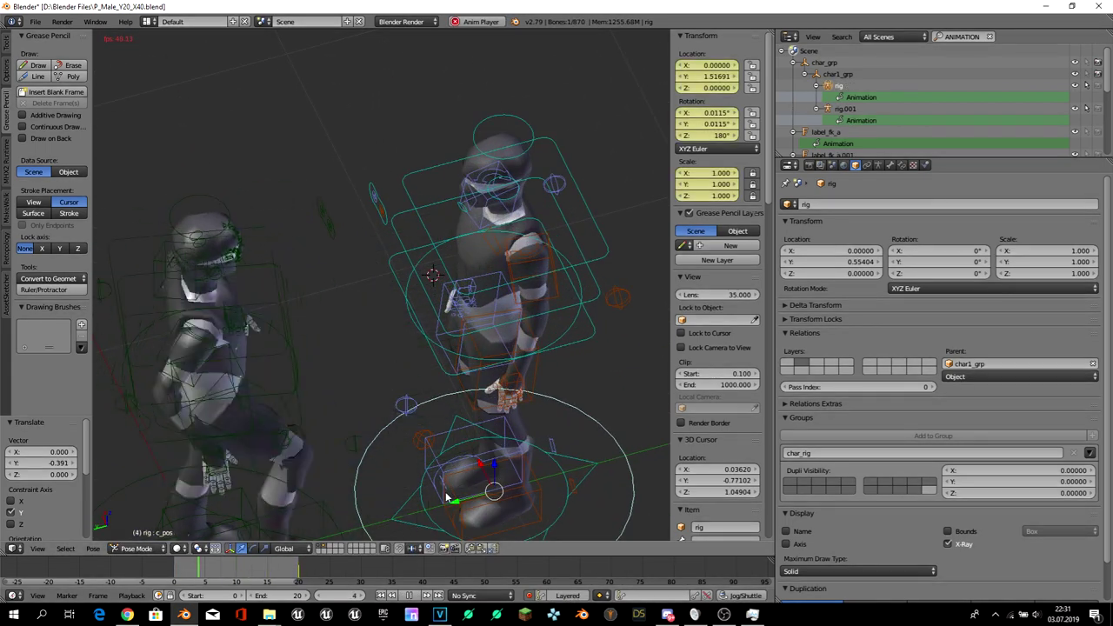
middle_drag(379, 454, 203, 436)
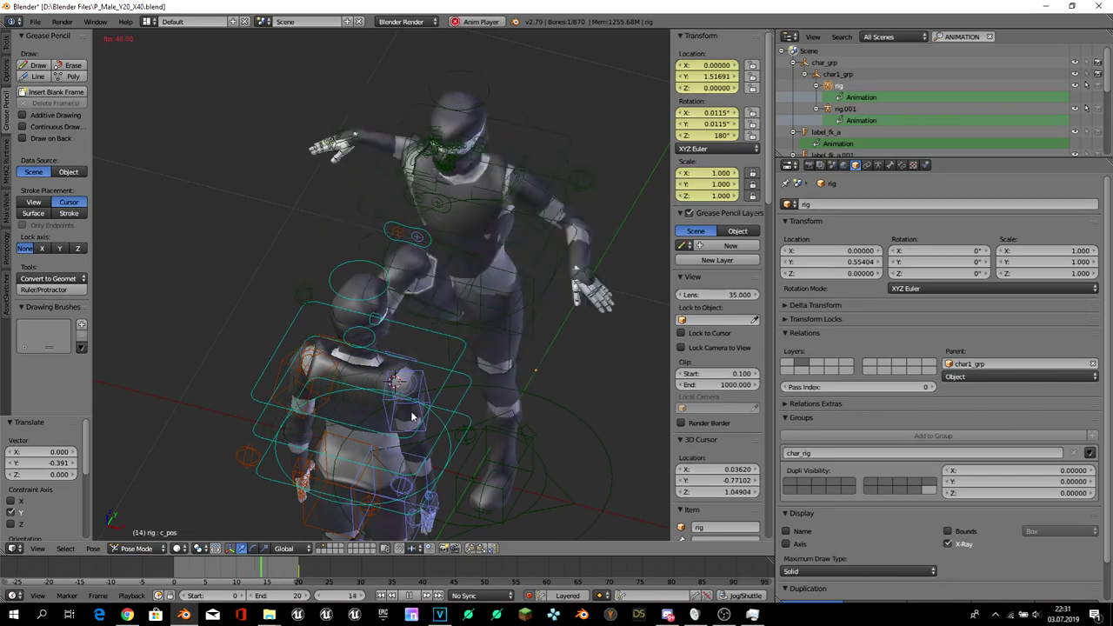
key(alt+a)
mouse_move(261, 287)
middle_down()
mouse_move(182, 280)
mouse_move(314, 440)
mouse_move(274, 451)
middle_up()
right_click(174, 279)
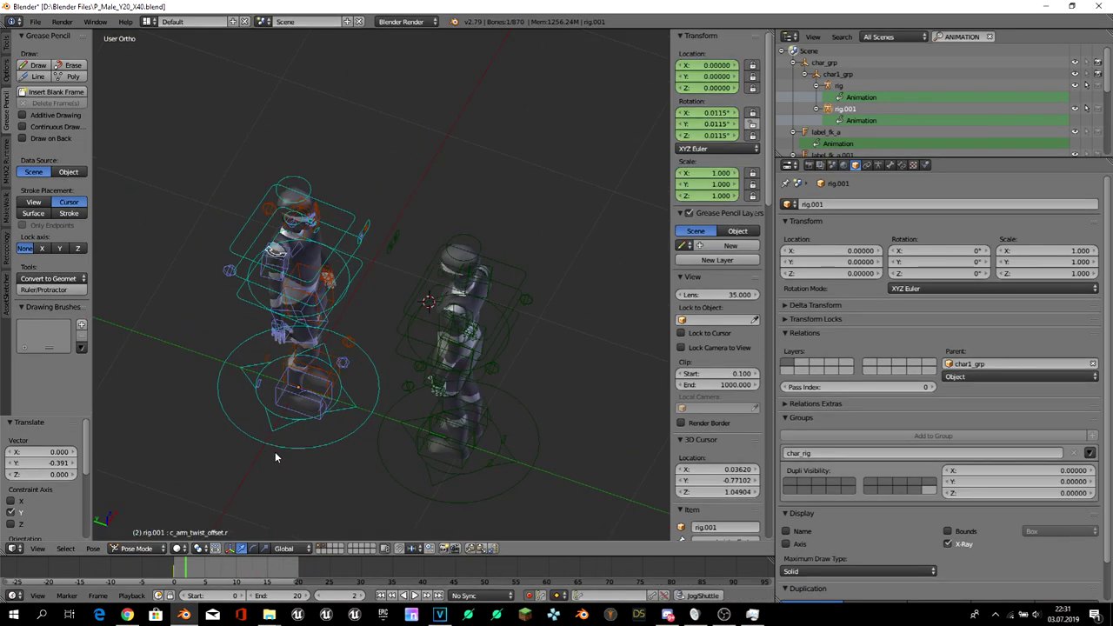
- Replay the kick and stop at frame 20
key(alt+a)
drag(221, 567, 329, 587)
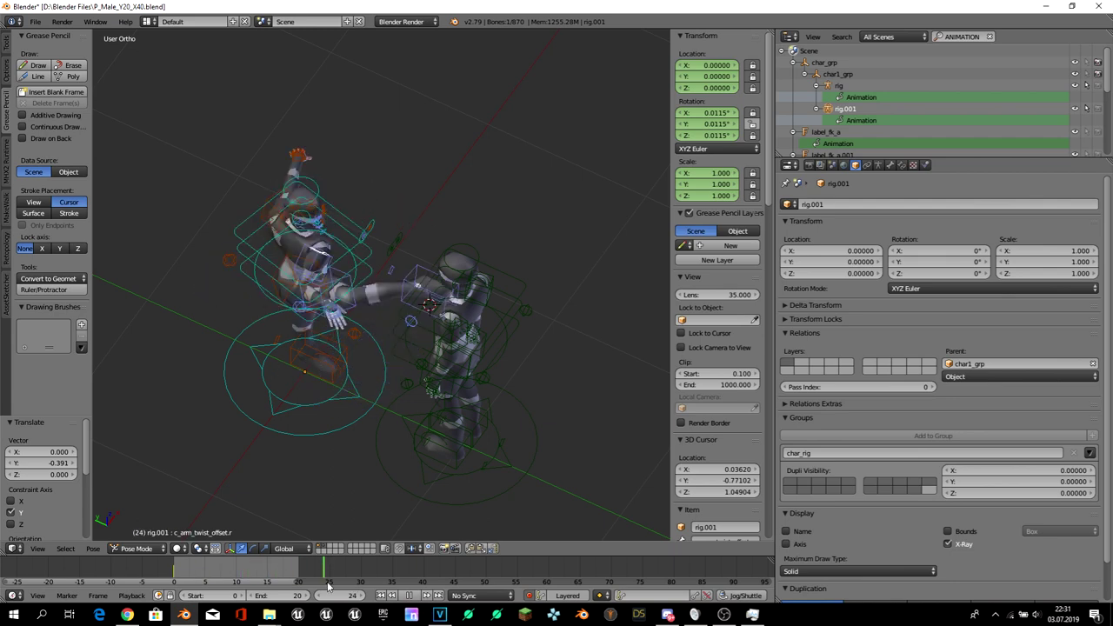
key(alt+a)
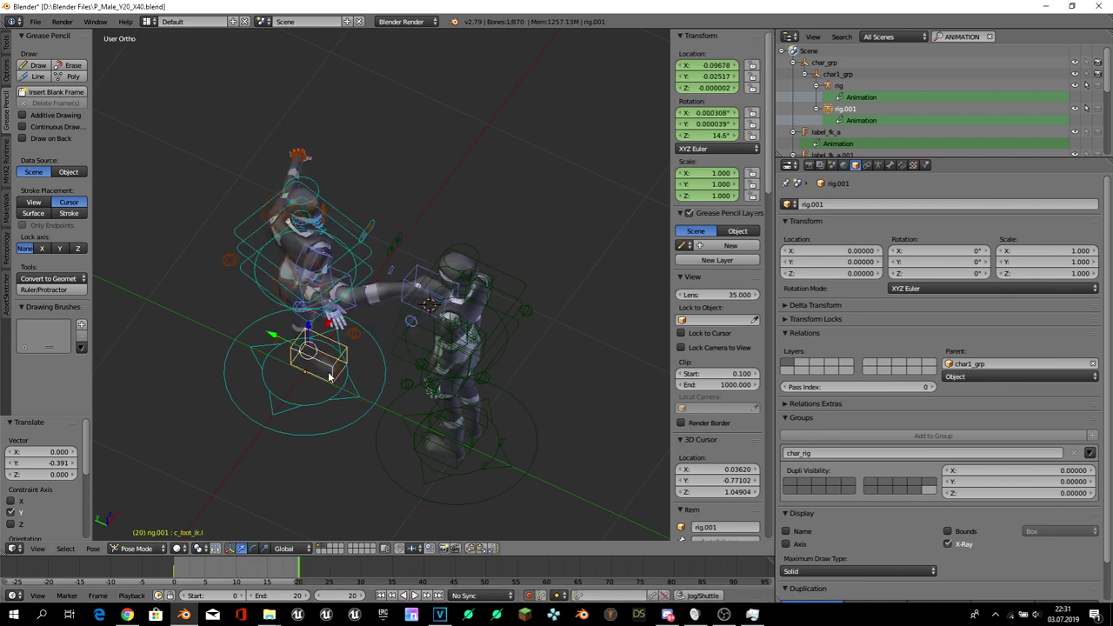
- In top view at frame 10, key the left foot's LocRotScale
key(KP_7)
click(235, 567)
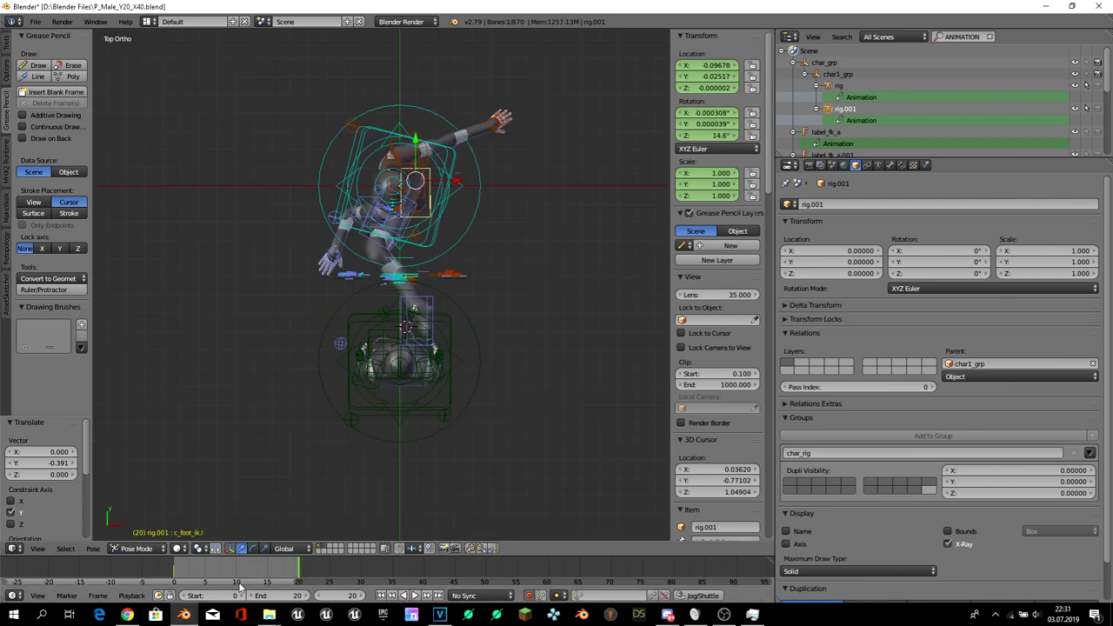
key(alt+a)
key(Escape)
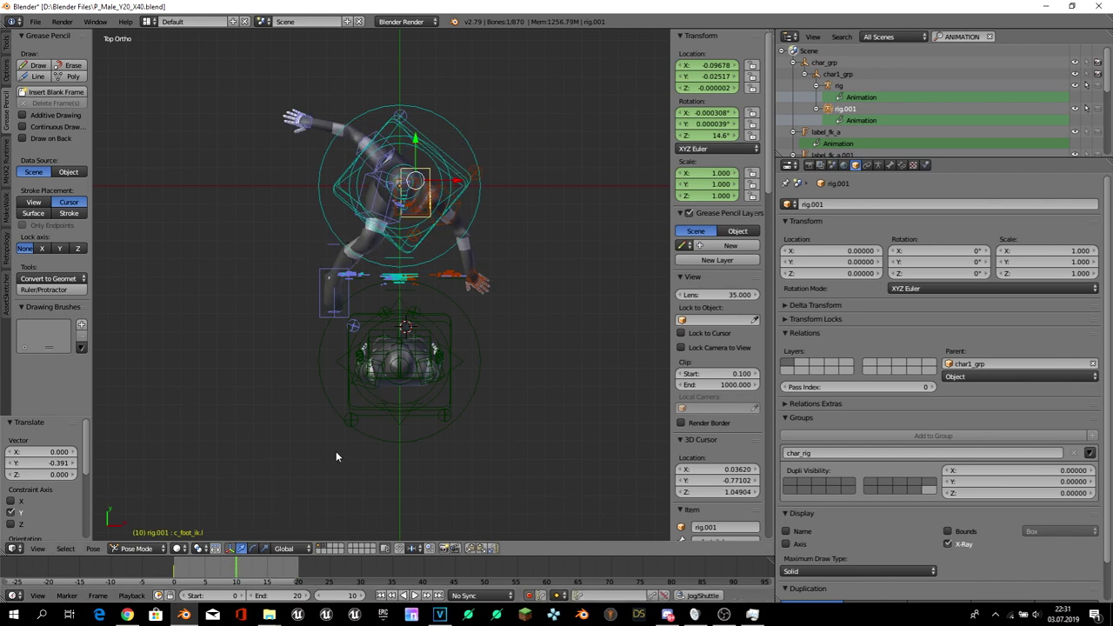
key(i)
click(362, 434)
- At frame 20, rotate the left foot IK control -44.9° and play to review
click(299, 573)
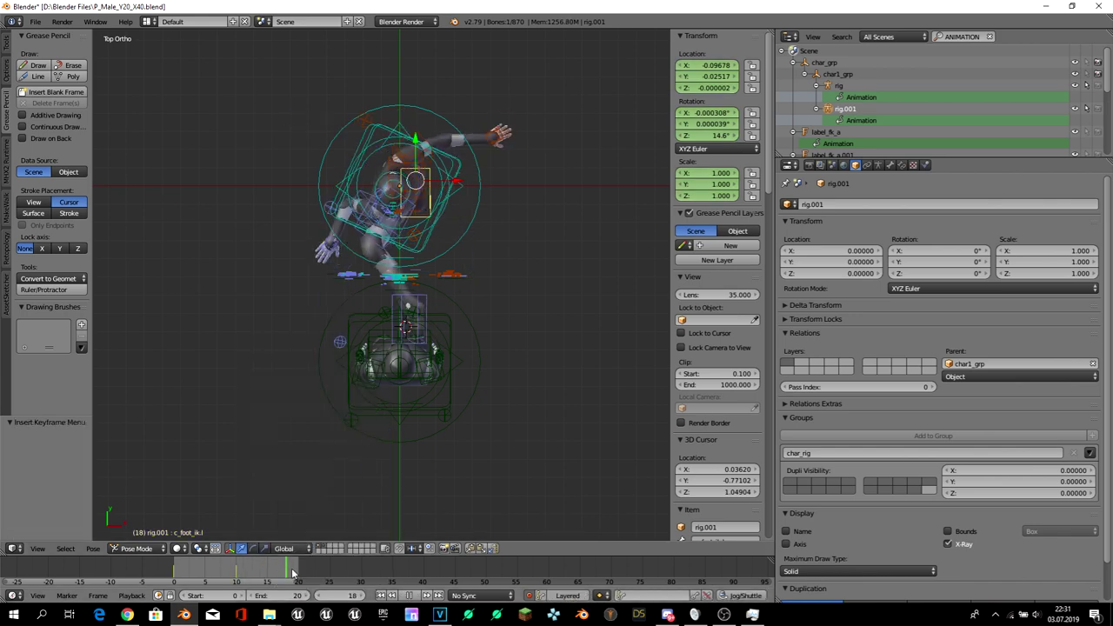
key(r)
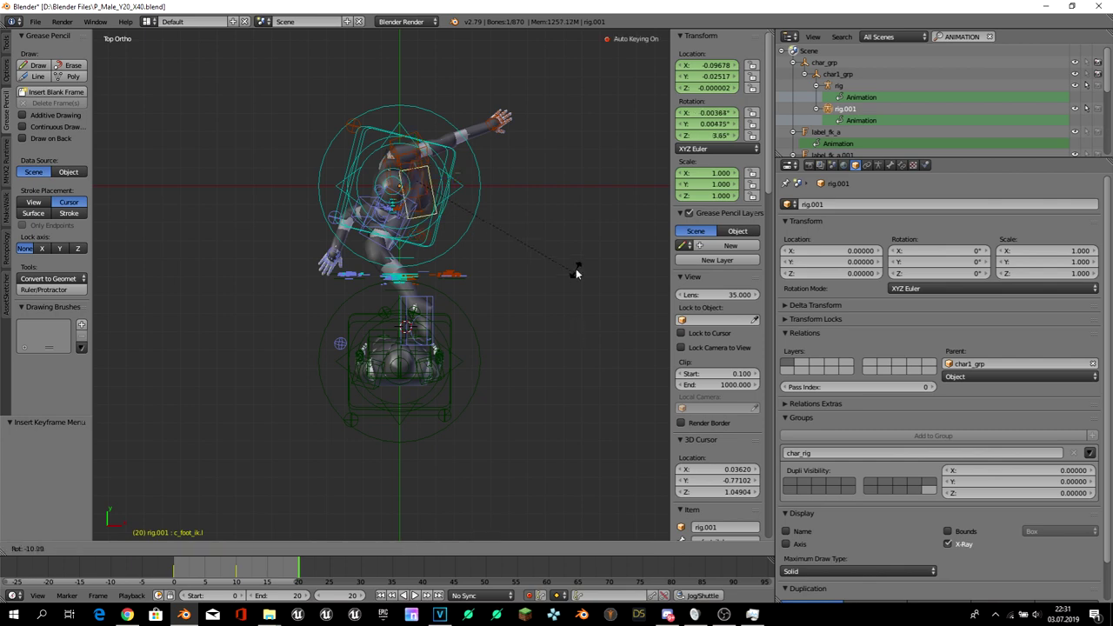
click(530, 177)
mouse_move(528, 177)
middle_down()
mouse_move(461, 122)
mouse_move(466, 373)
middle_up()
key(alt+a)
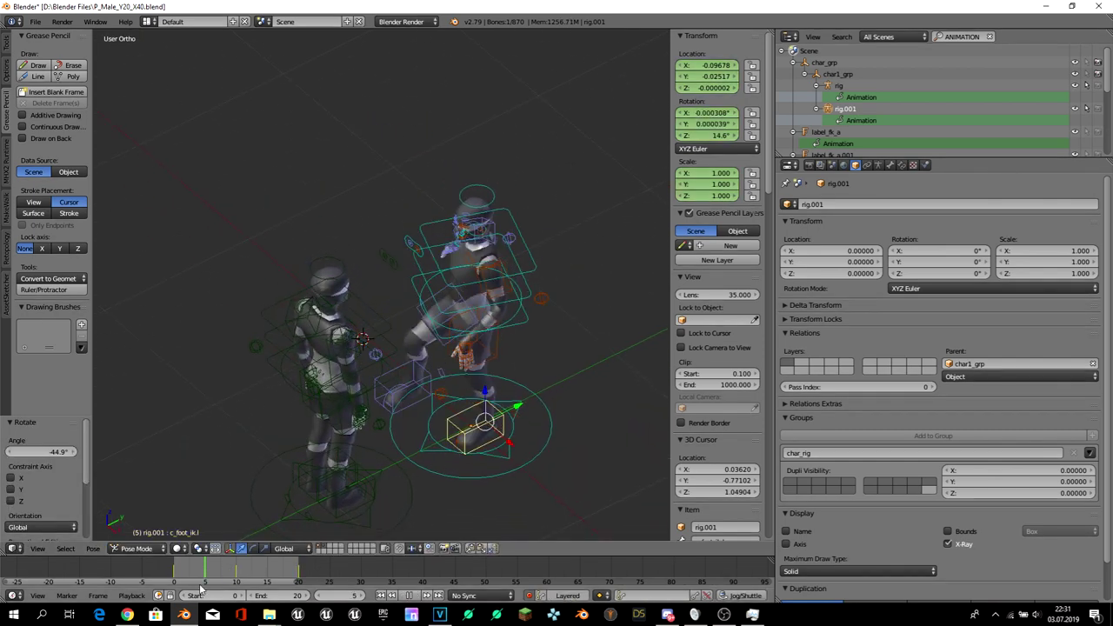
- Stop playback, scrub from frame 1 to frame 20, and switch to front view
key(alt+a)
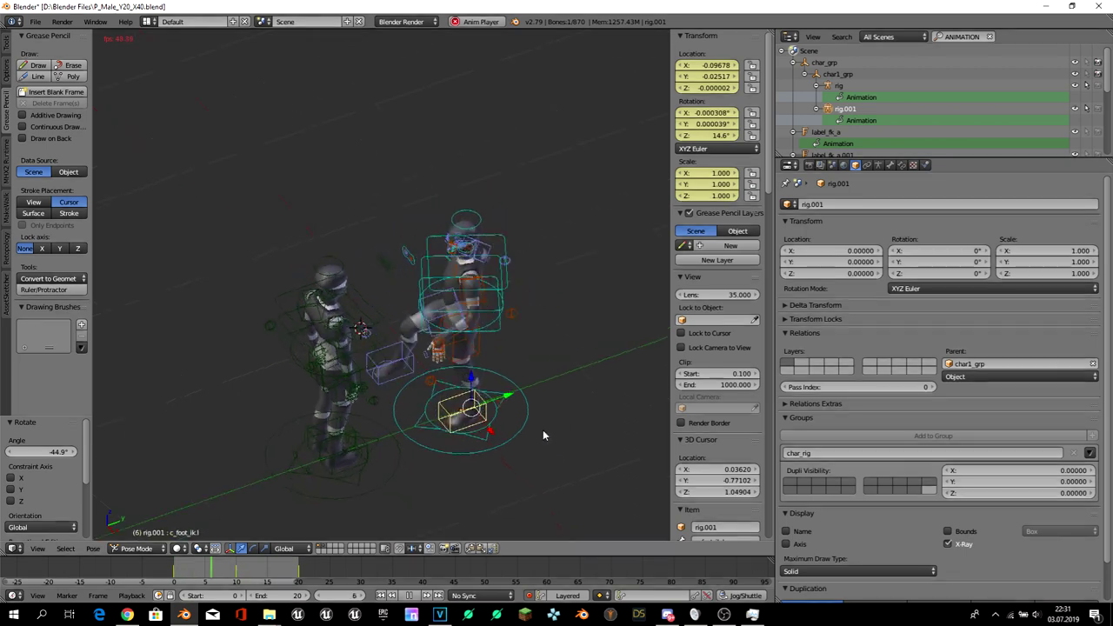
click(173, 565)
drag(173, 565, 297, 575)
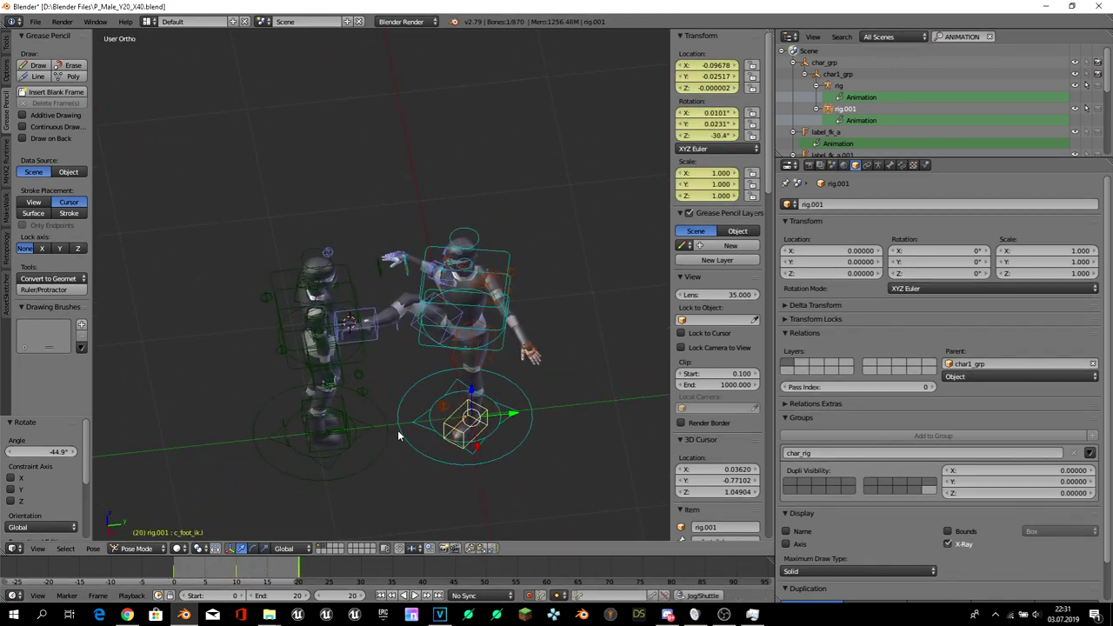
mouse_move(398, 435)
middle_down()
mouse_move(519, 440)
mouse_move(514, 379)
middle_up()
key(KP_1)
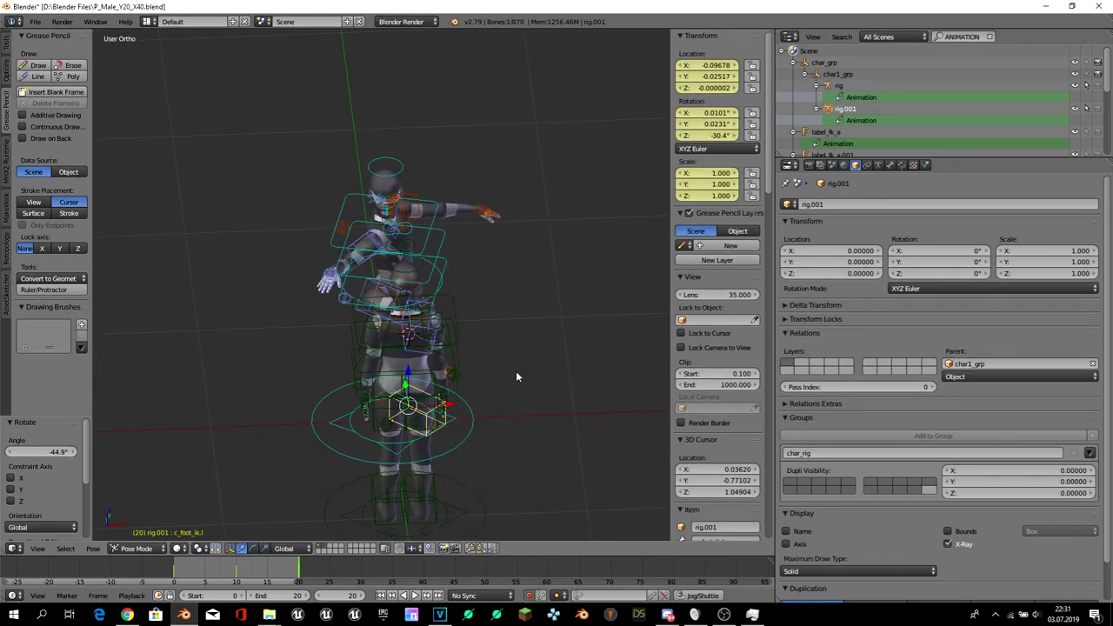
scroll(515, 374, up, 4)
- Trackball-rotate the right hand control c_hand_ik.r to about 25.8°, -44.6°, 41.5° at frame 20
right_click(265, 298)
key(r)
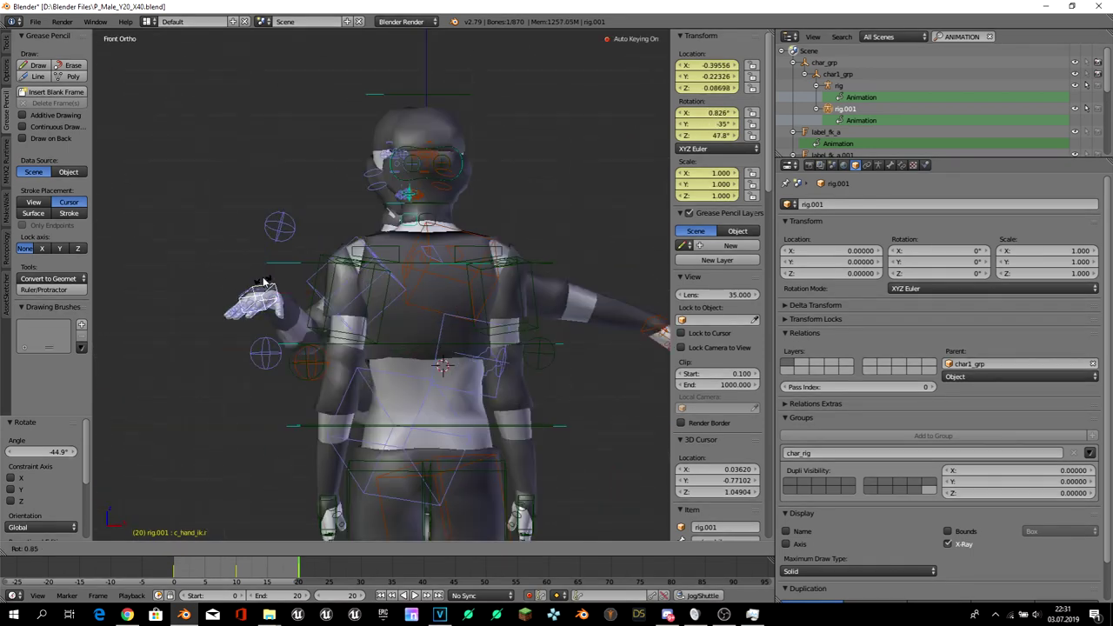
key(r)
click(270, 213)
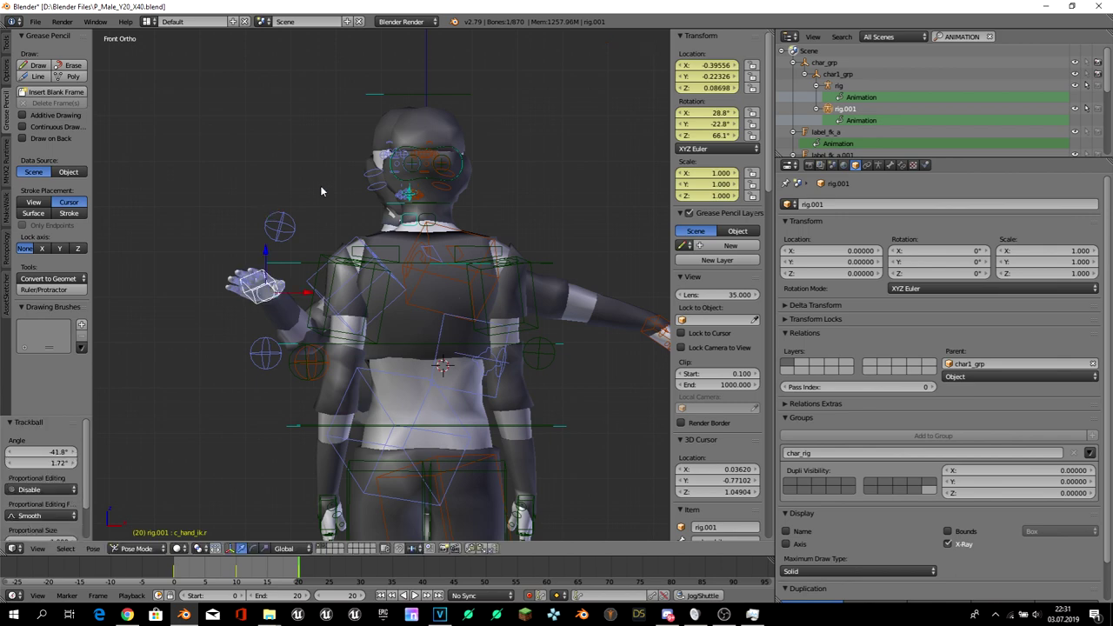
key(r)
key(r)
click(327, 254)
middle_drag(327, 255, 292, 249)
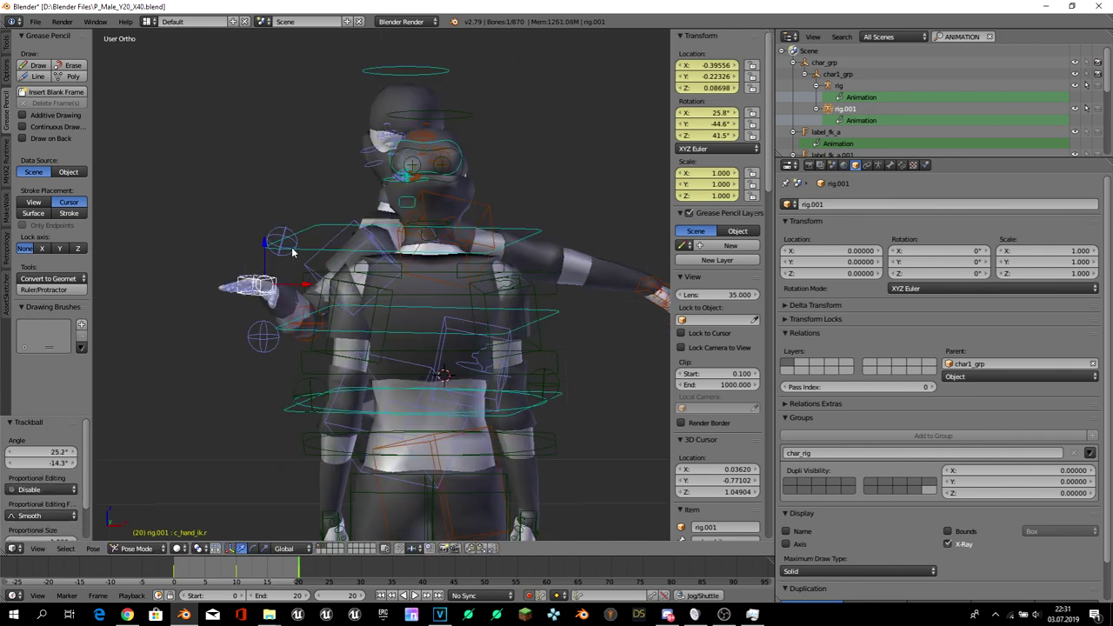
- Move the right hand control toward the opponent, checking its placement from the Top view
key(g)
click(224, 213)
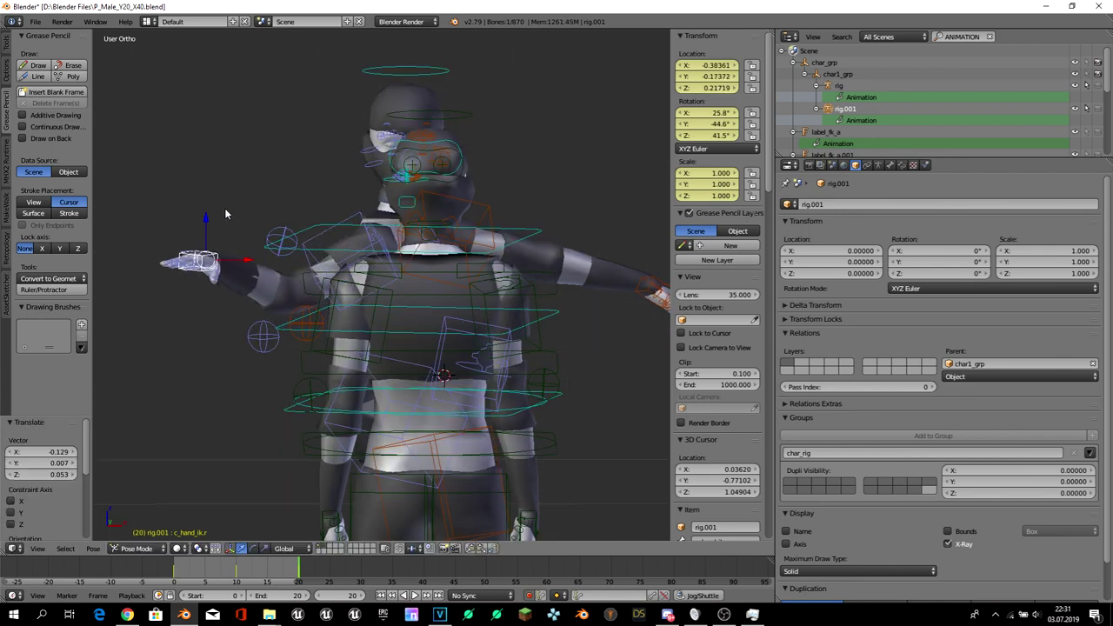
key(KP_7)
key(g)
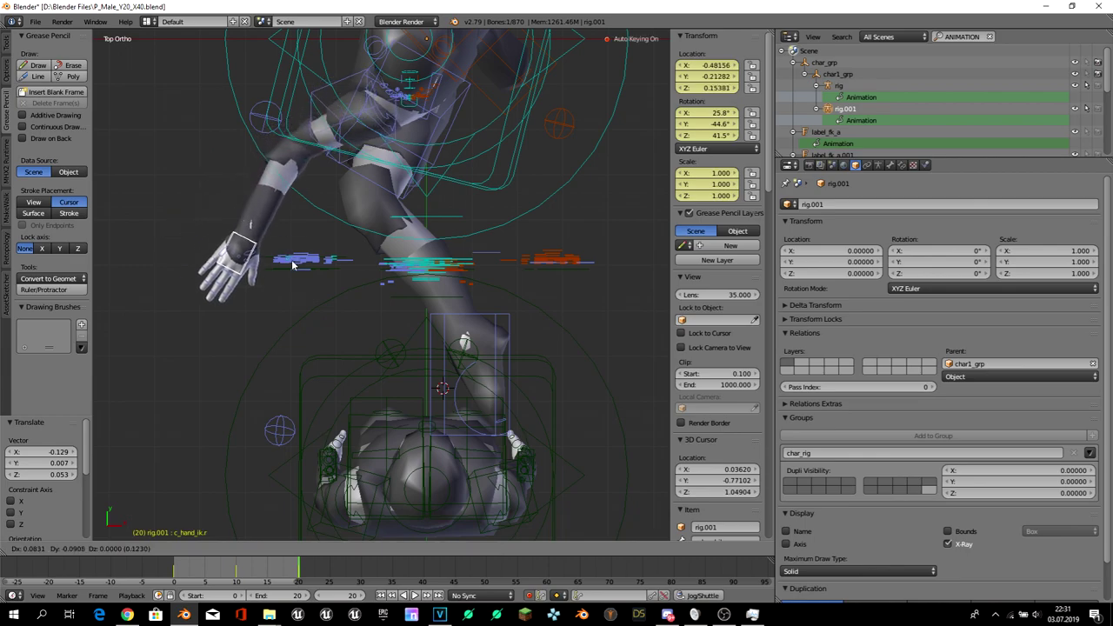
click(293, 261)
mouse_move(373, 278)
middle_down()
mouse_move(414, 267)
mouse_move(471, 204)
mouse_move(470, 278)
mouse_move(354, 272)
mouse_move(425, 305)
mouse_move(390, 380)
mouse_move(611, 502)
middle_up()
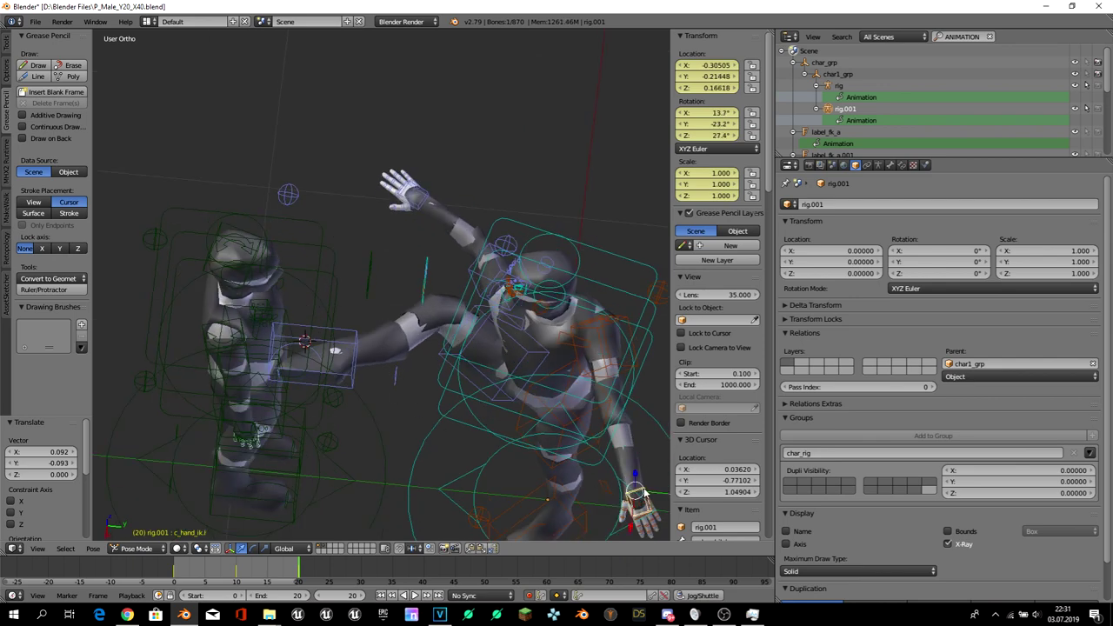
key(KP_7)
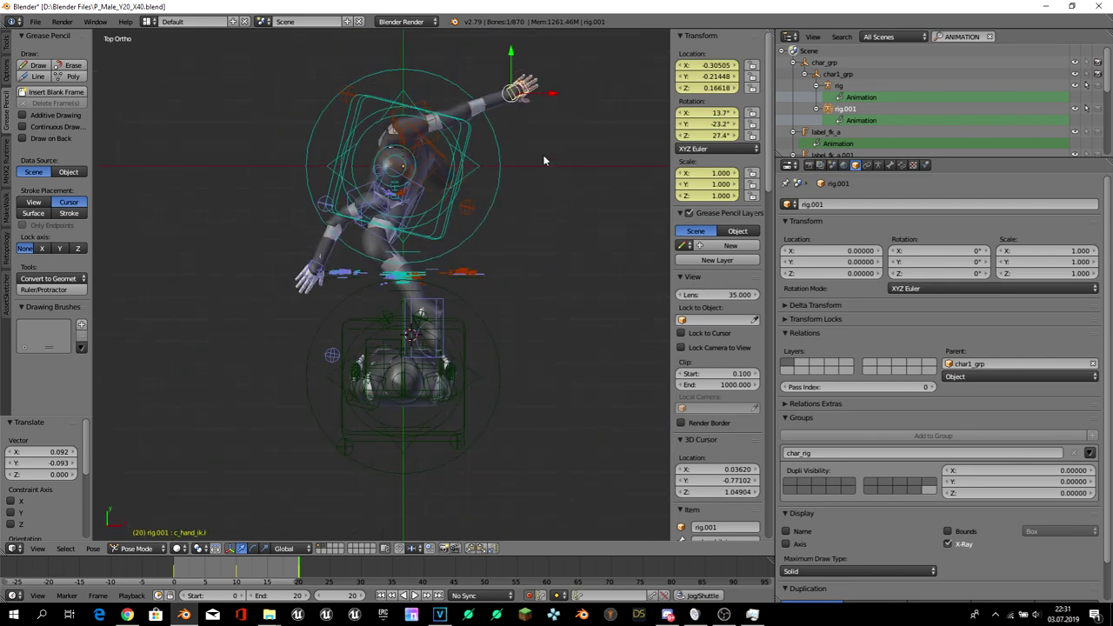
- Save over the blend file, play back the kick, and rewind the timeline to frame 0
key(g)
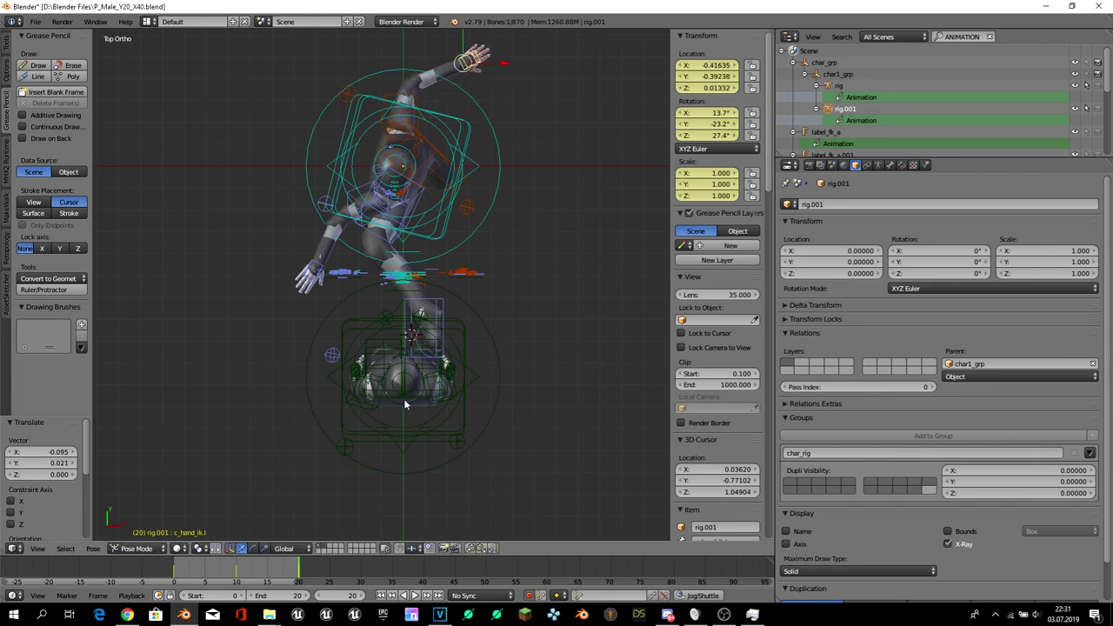
mouse_move(403, 398)
middle_down()
mouse_move(395, 240)
mouse_move(279, 237)
middle_up()
key(ctrl+s)
click(396, 235)
key(alt+a)
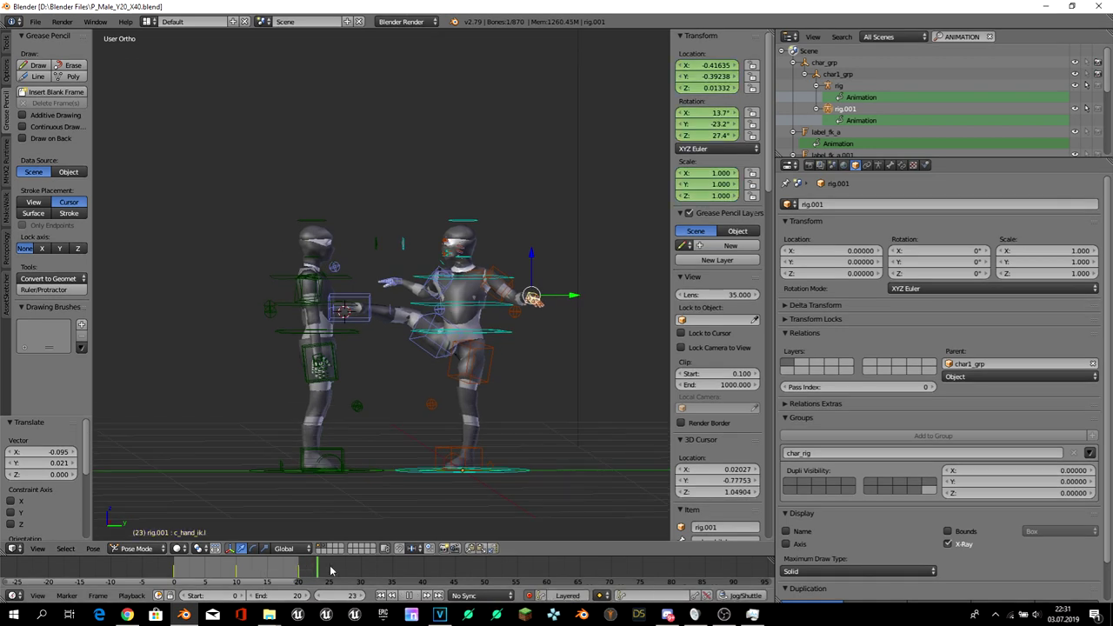
drag(359, 566, 174, 570)
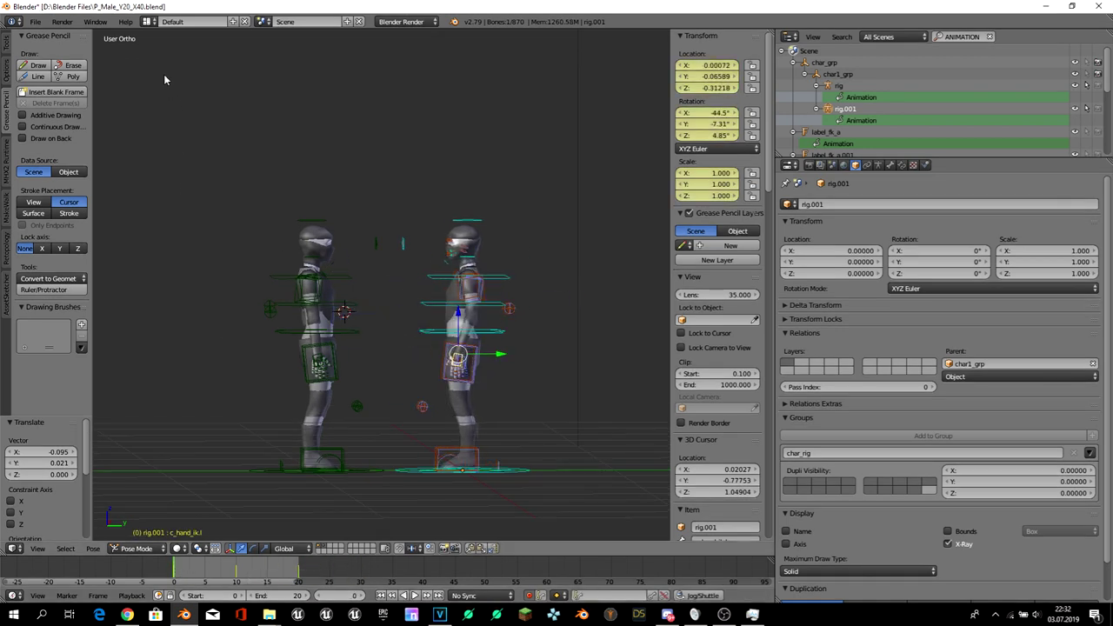
- Switch to the Video Editing layout with a Graph Editor showing all the rig's bone curves
click(150, 21)
click(185, 129)
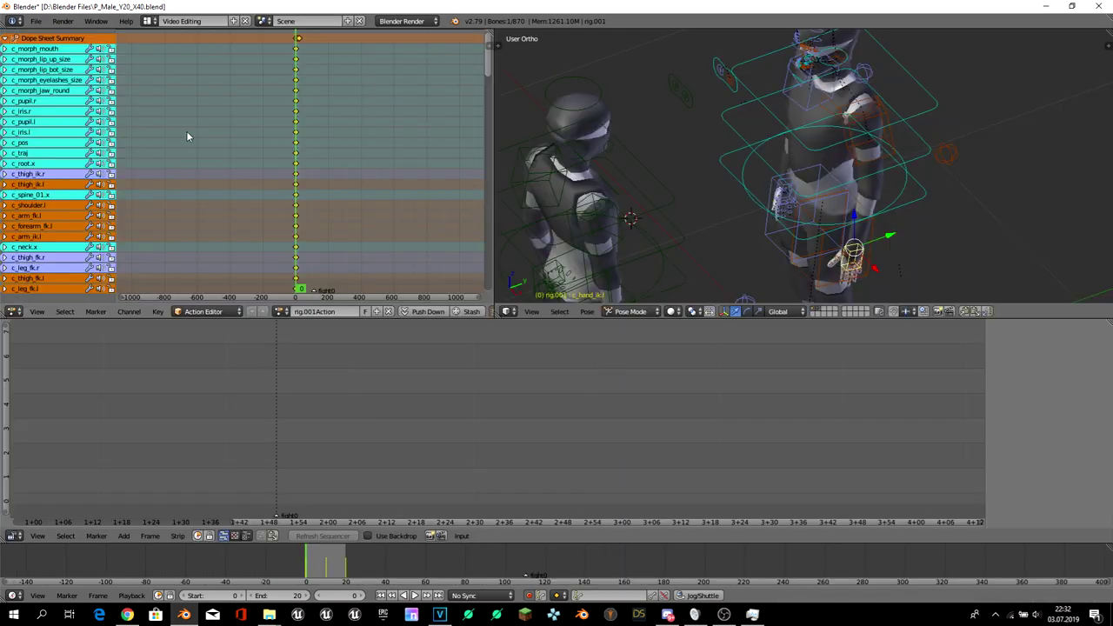
click(13, 312)
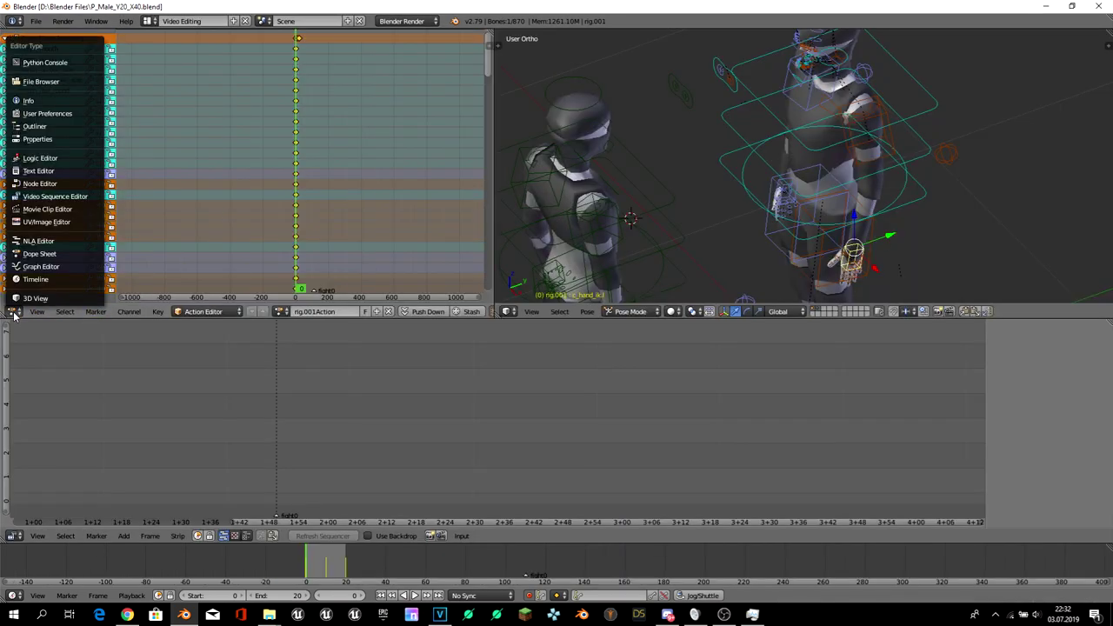
click(28, 266)
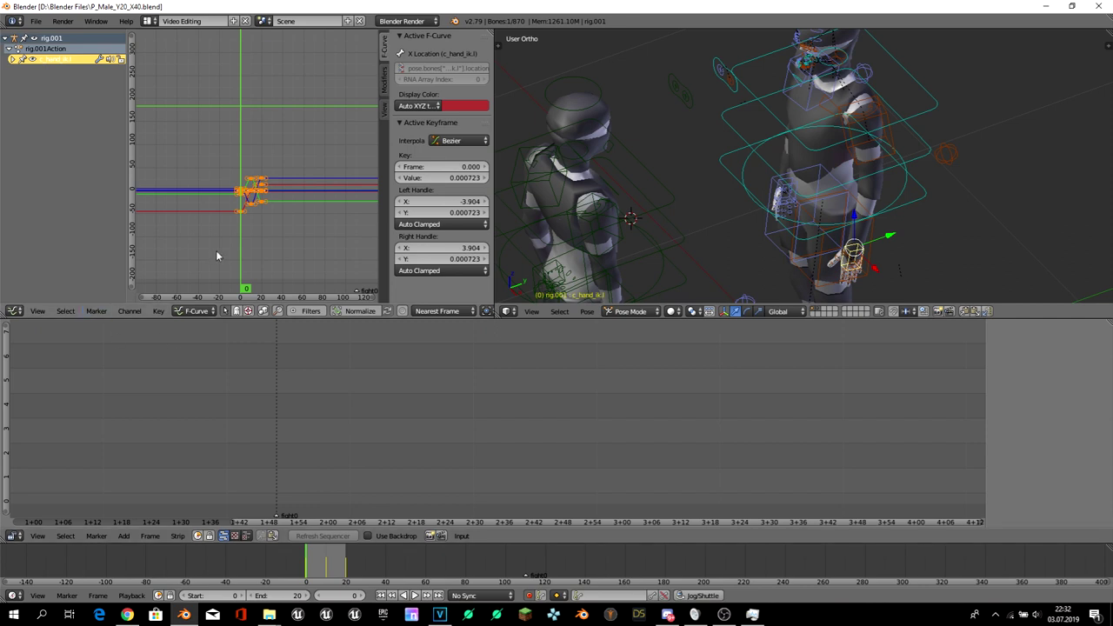
key(a)
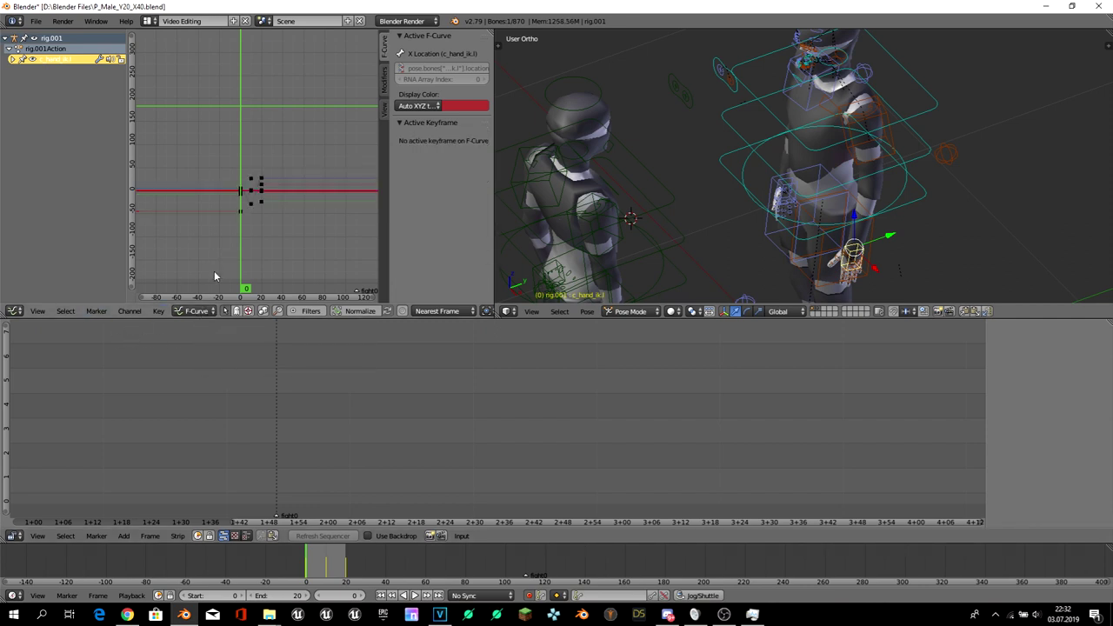
scroll(214, 249, up, 2)
scroll(214, 250, up, 2)
scroll(213, 249, up, 1)
scroll(206, 200, up, 1)
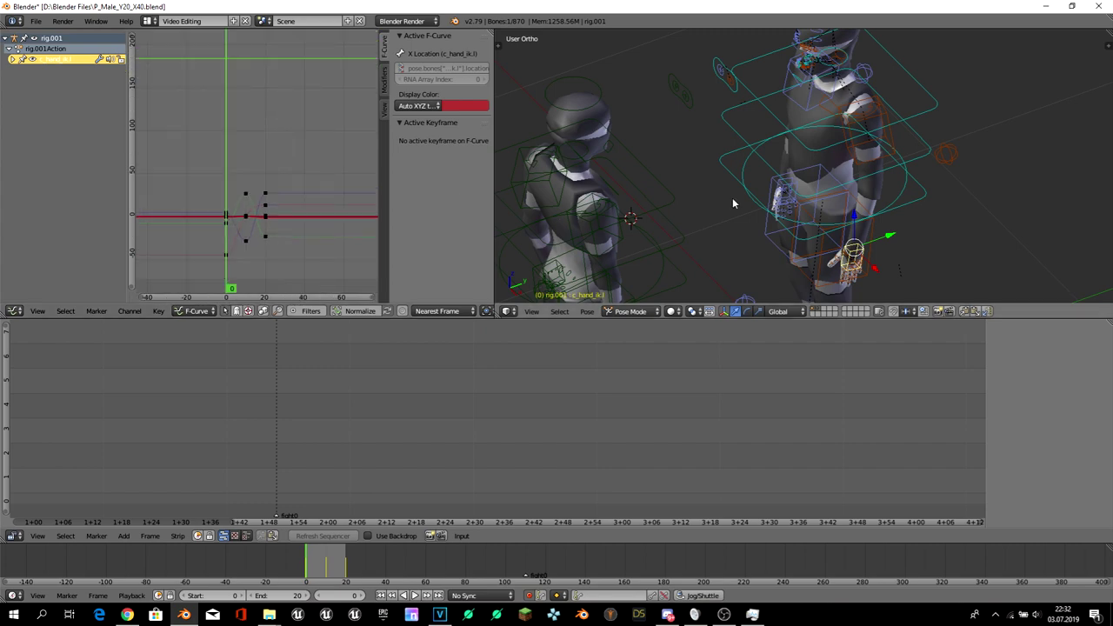
key(a)
key(a)
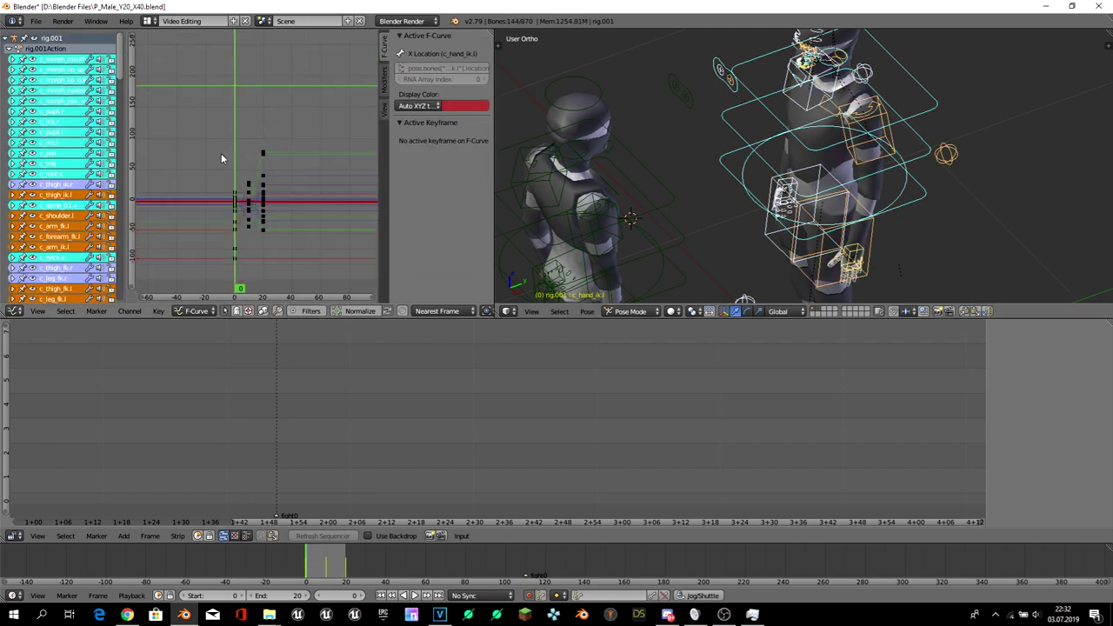
- Duplicate the frame-0 keyframe column and place the copies at frame 30
drag(214, 146, 241, 287)
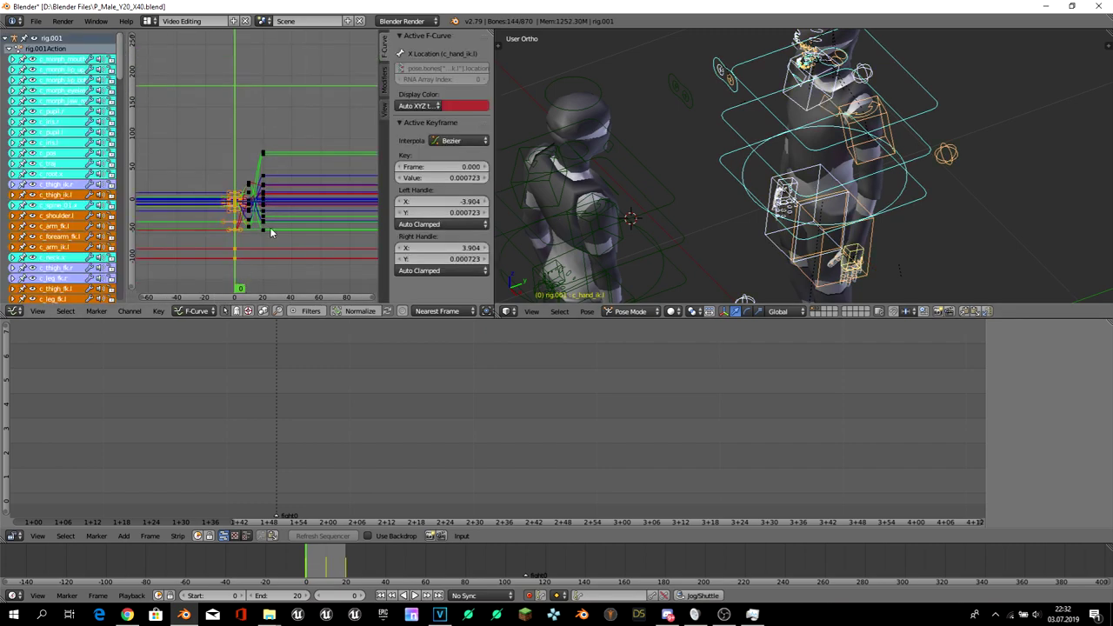
key(a)
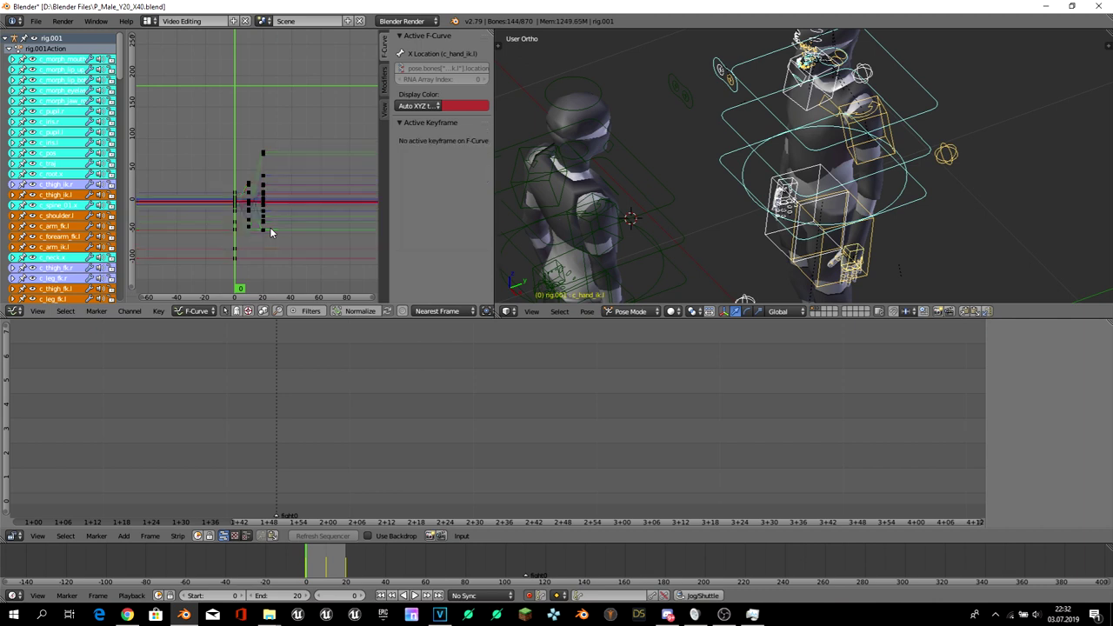
key(b)
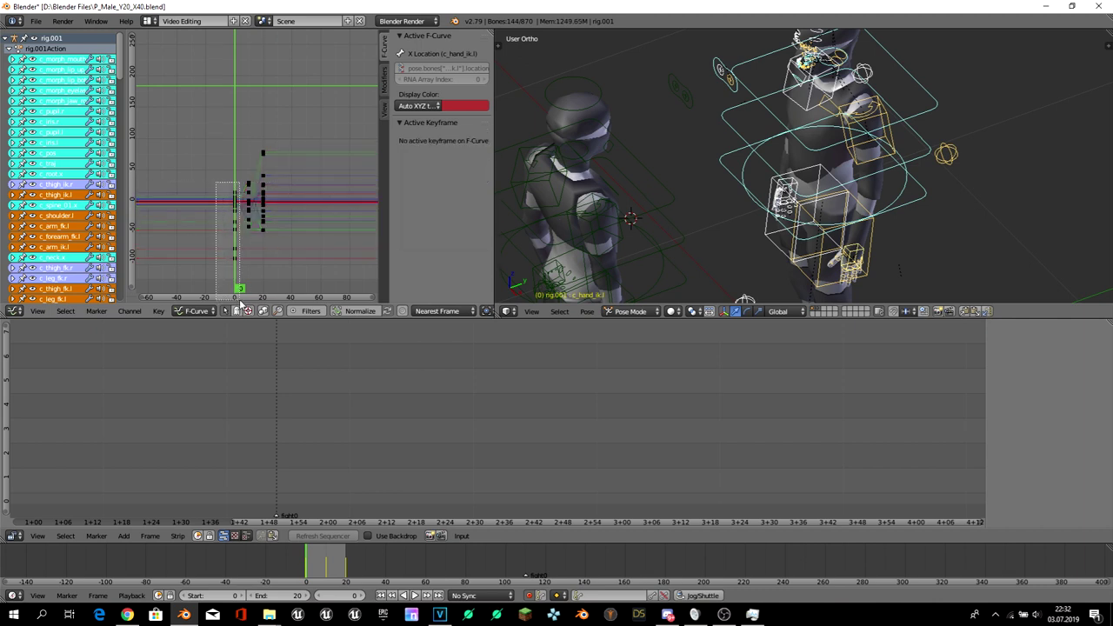
drag(241, 301, 240, 300)
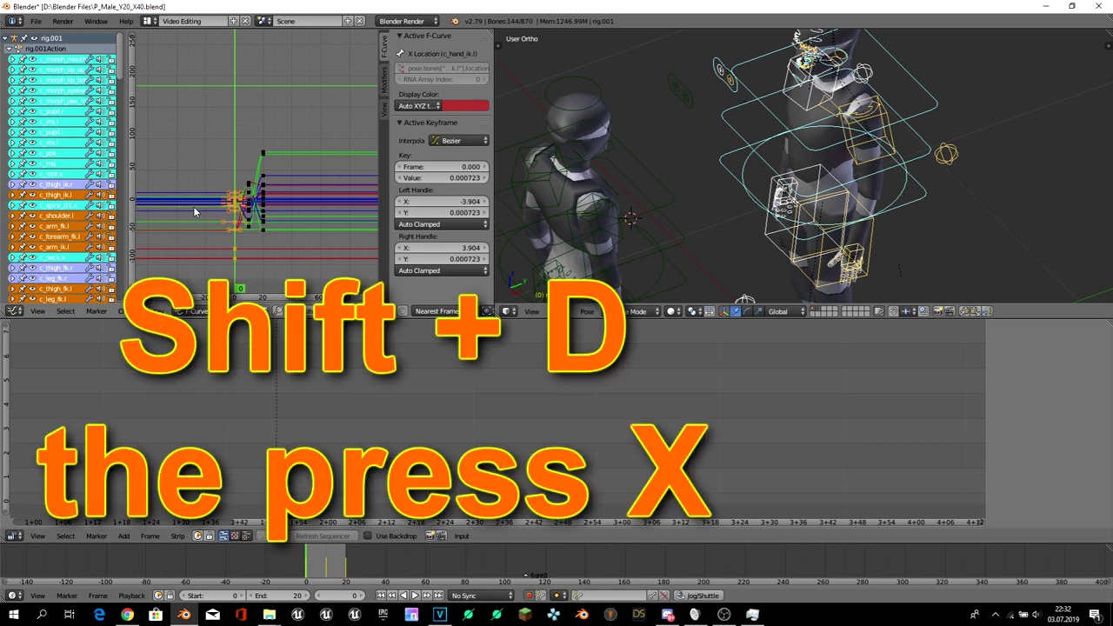
key(shift+d)
key(x)
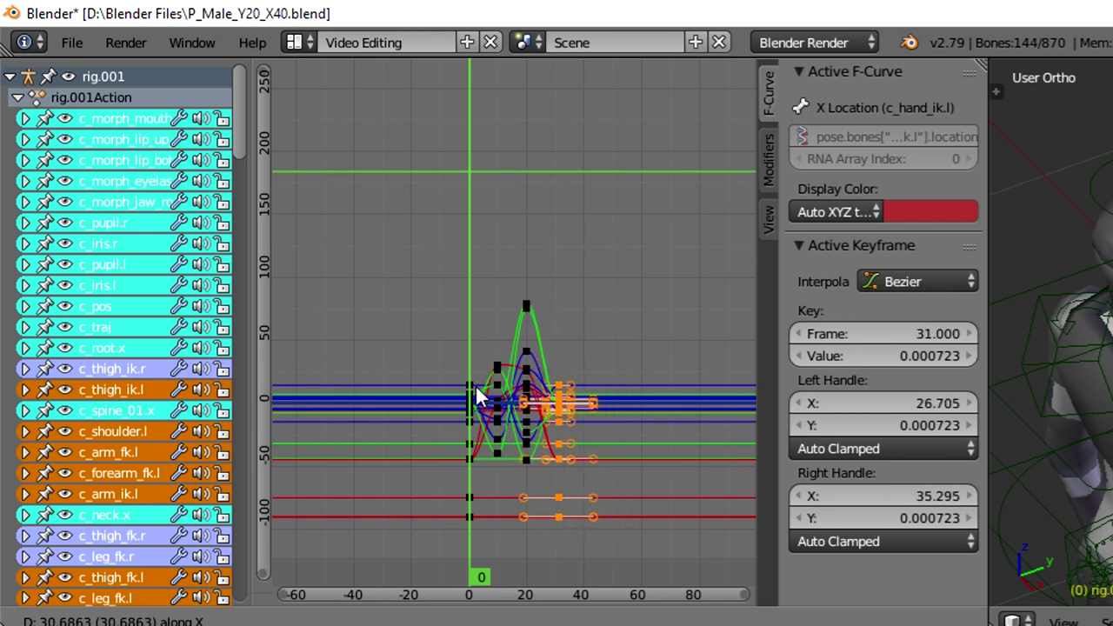
click(479, 391)
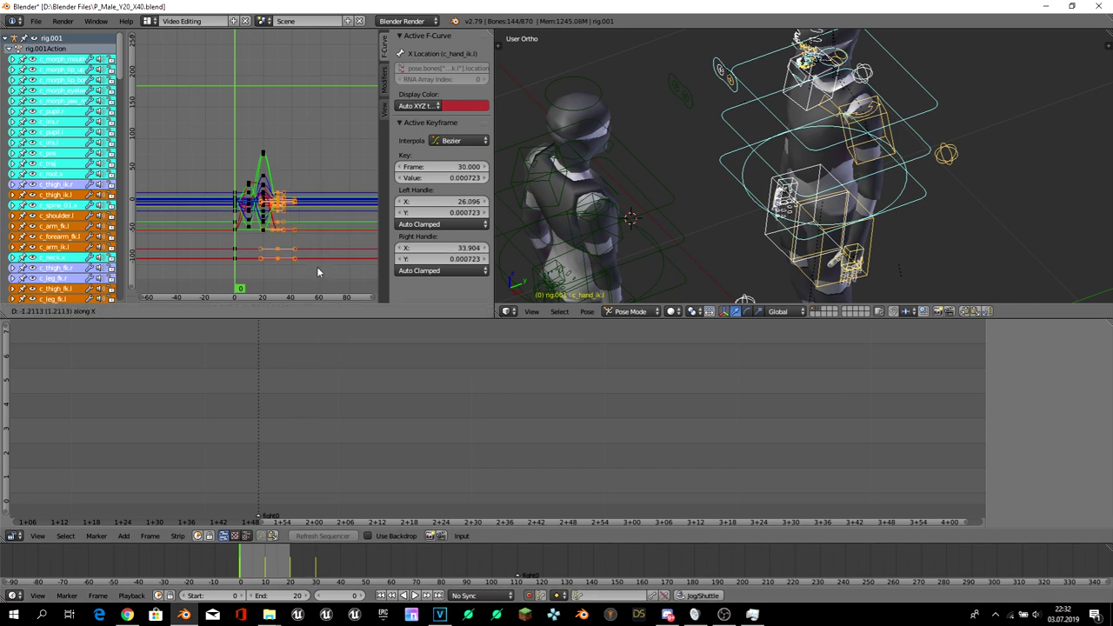
- Play the animation to check the return pose, then scrub through the kick to frame 25
click(317, 565)
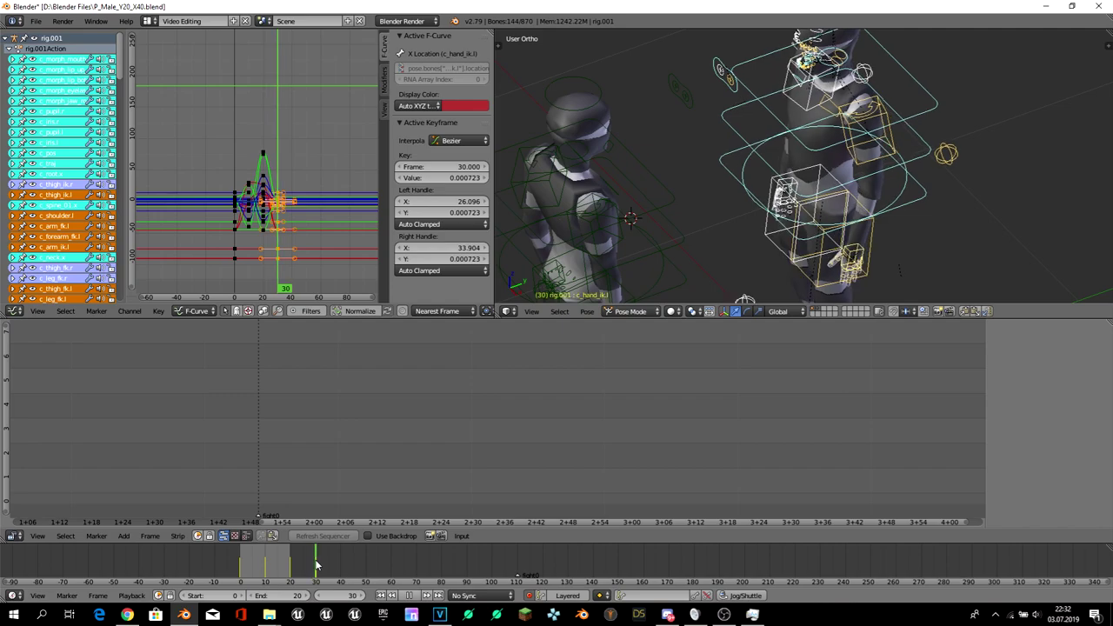
key(alt+a)
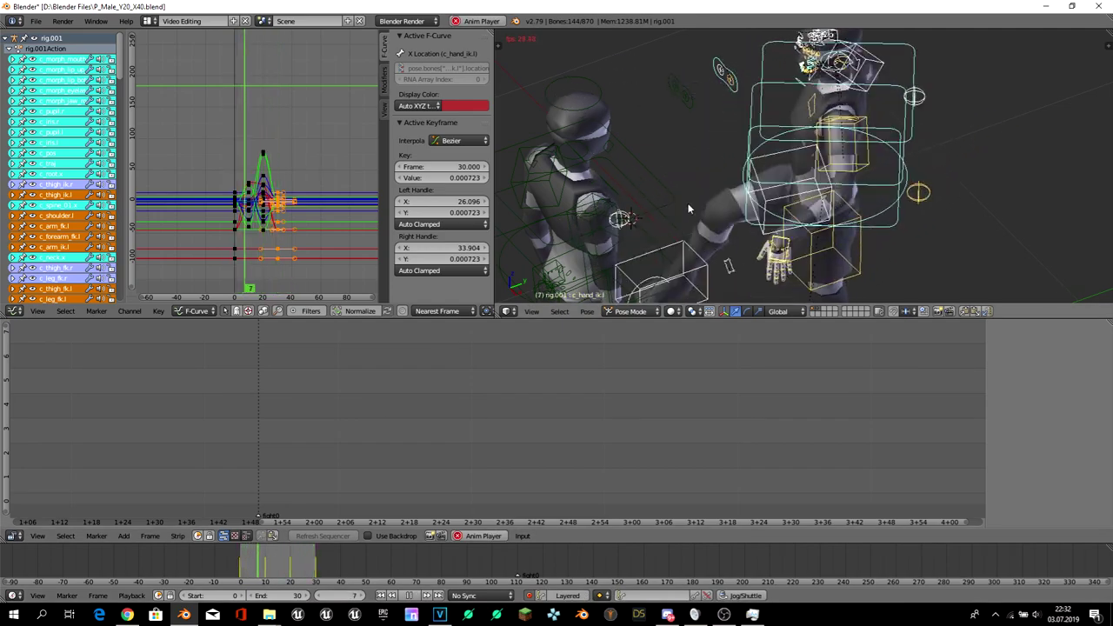
key(alt+a)
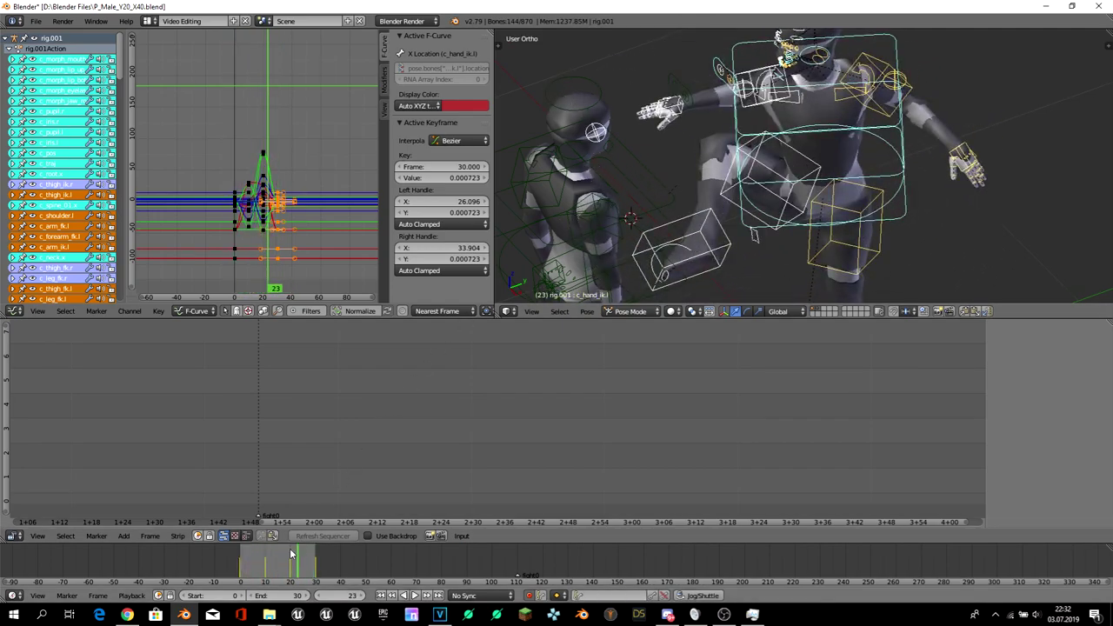
click(241, 559)
mouse_move(241, 559)
mouse_down()
mouse_move(304, 557)
mouse_move(291, 558)
mouse_up()
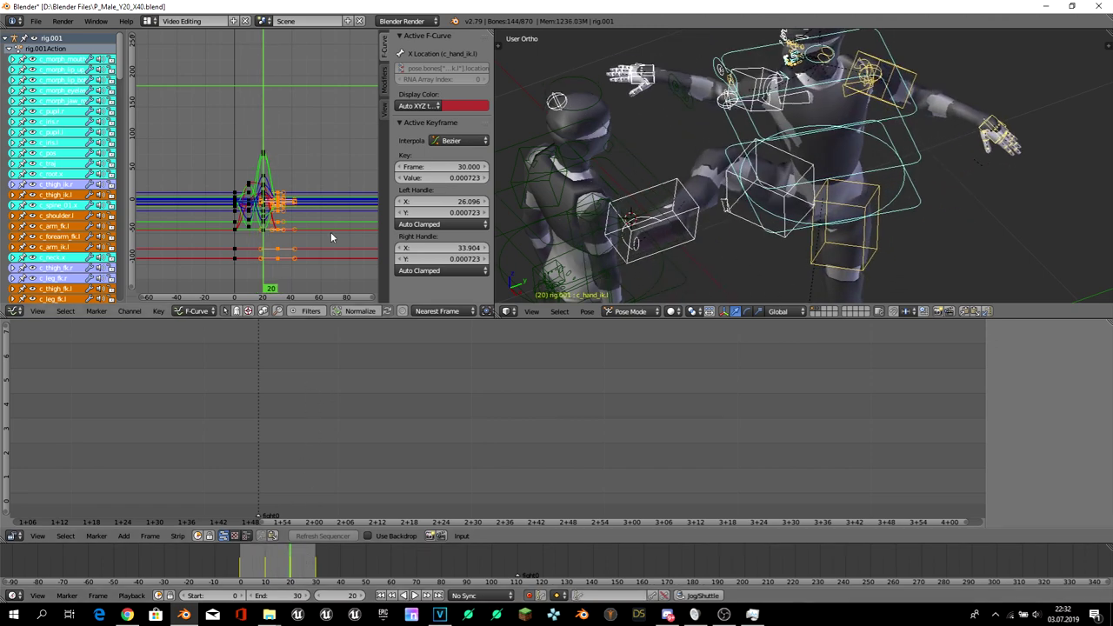
- Slide the closing rest-pose keyframes from frame 30 to frame 40 and replay, stopping at frame 20
key(g)
key(x)
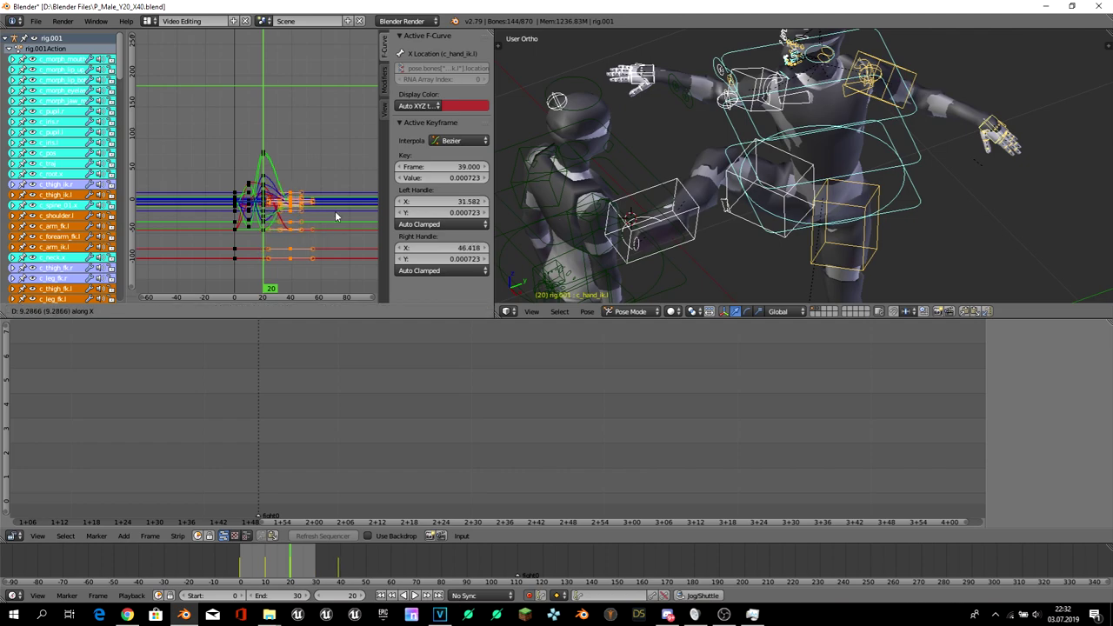
click(334, 210)
key(alt+a)
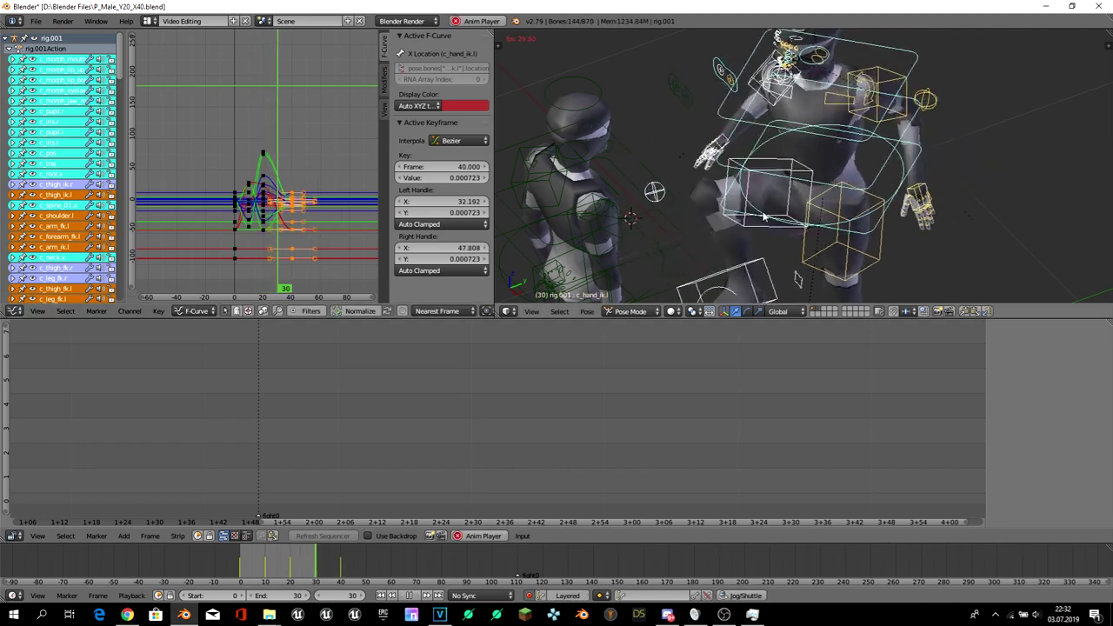
key(alt+a)
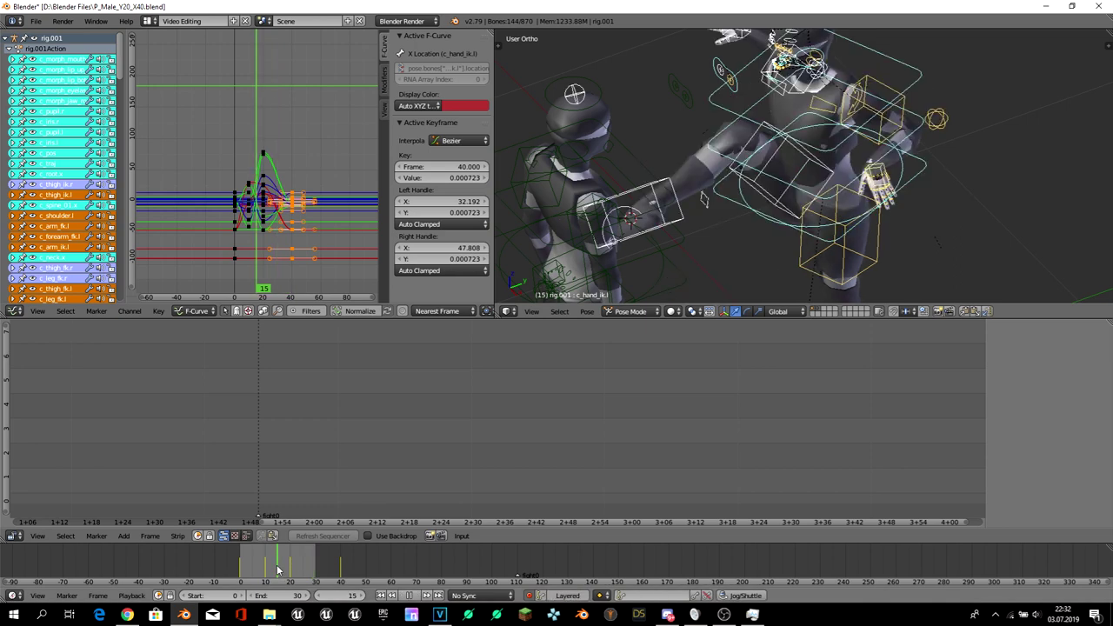
click(287, 569)
drag(287, 570, 291, 569)
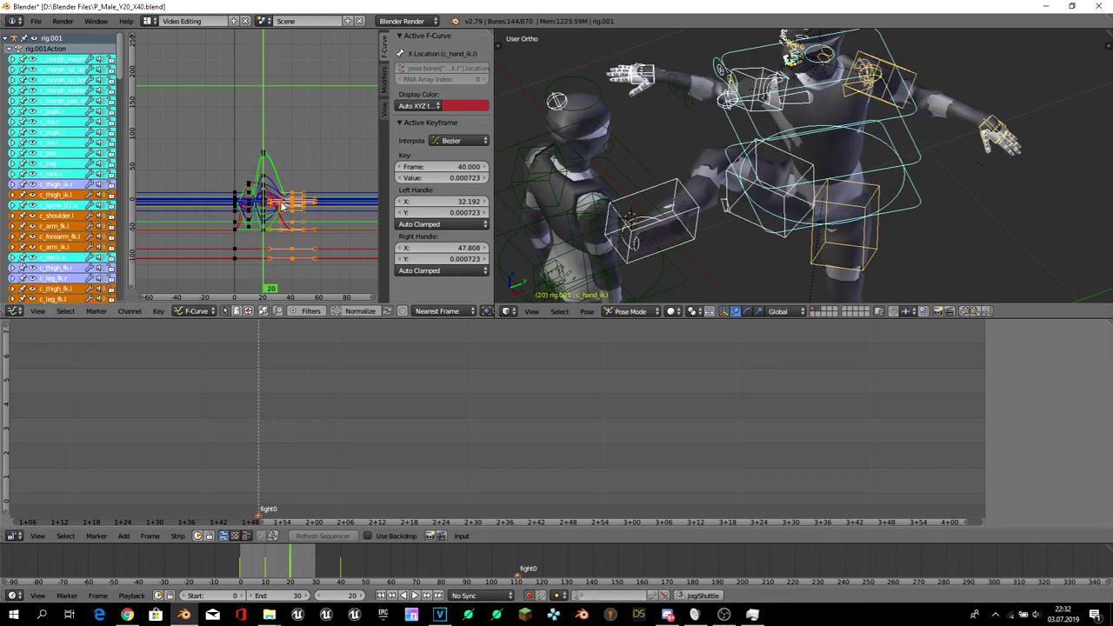
key(a)
scroll(254, 394, up, 2)
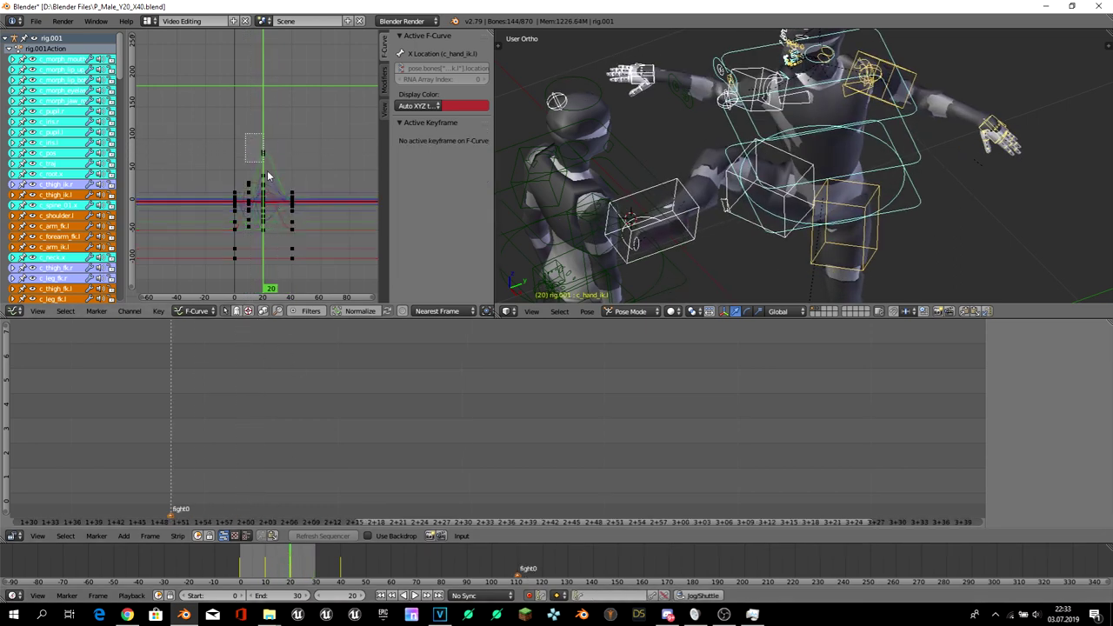
- Move the frame-10 keyframe column earlier to frame 5
drag(270, 279, 270, 278)
scroll(271, 278, up, 2)
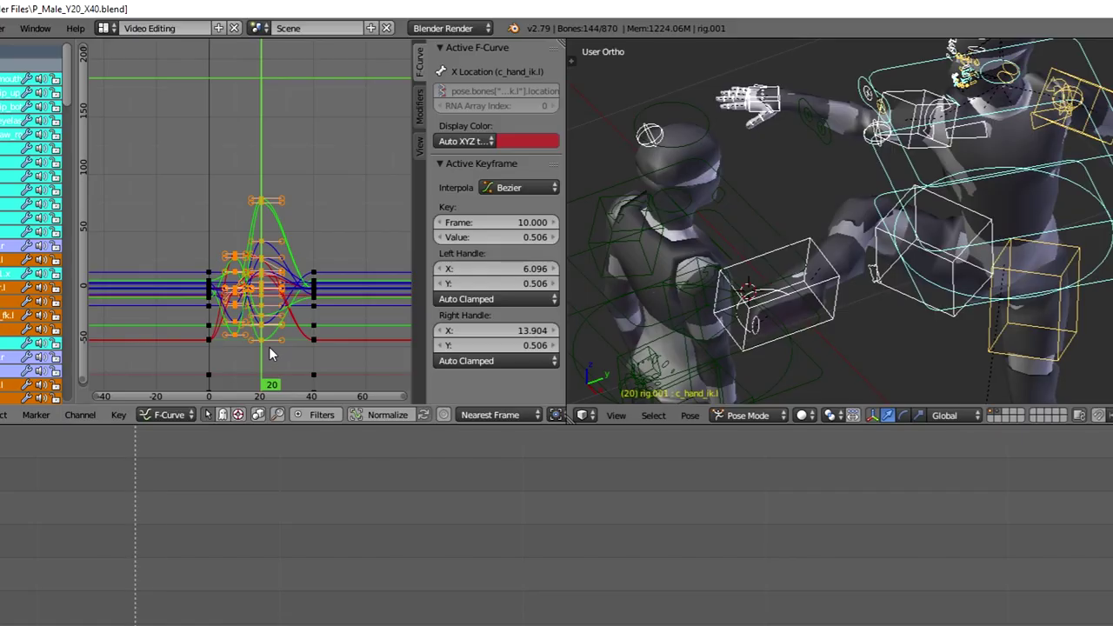
key(g)
key(x)
click(251, 376)
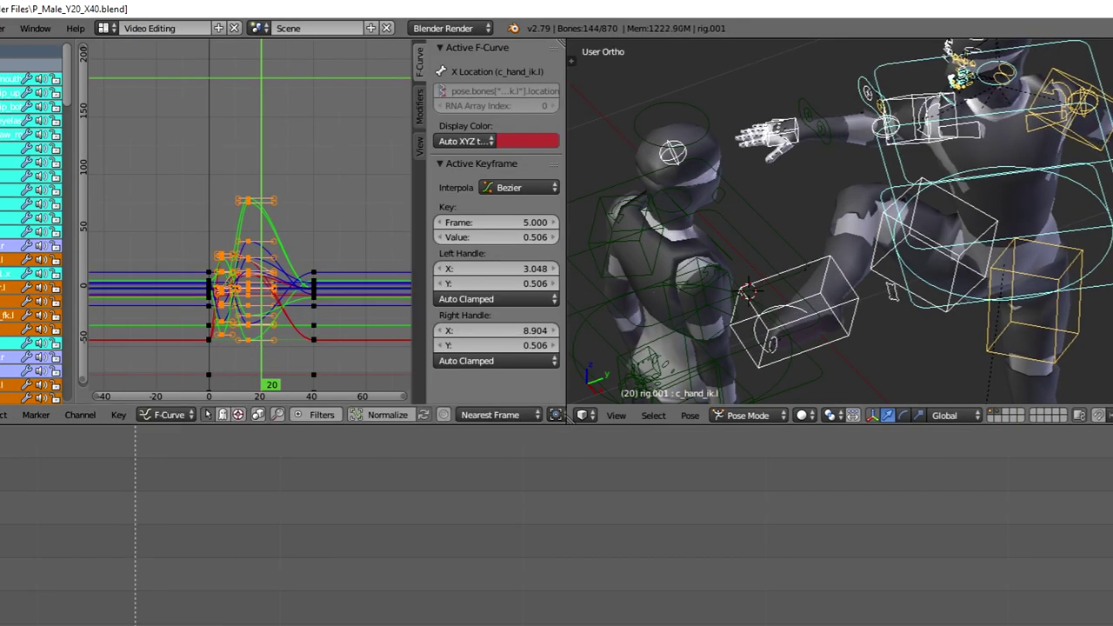
- Move the frame-15 keyframes to frame 10, then check frames 10 and 40 and play the retimed kick
click(280, 322)
drag(242, 186, 280, 351)
key(g)
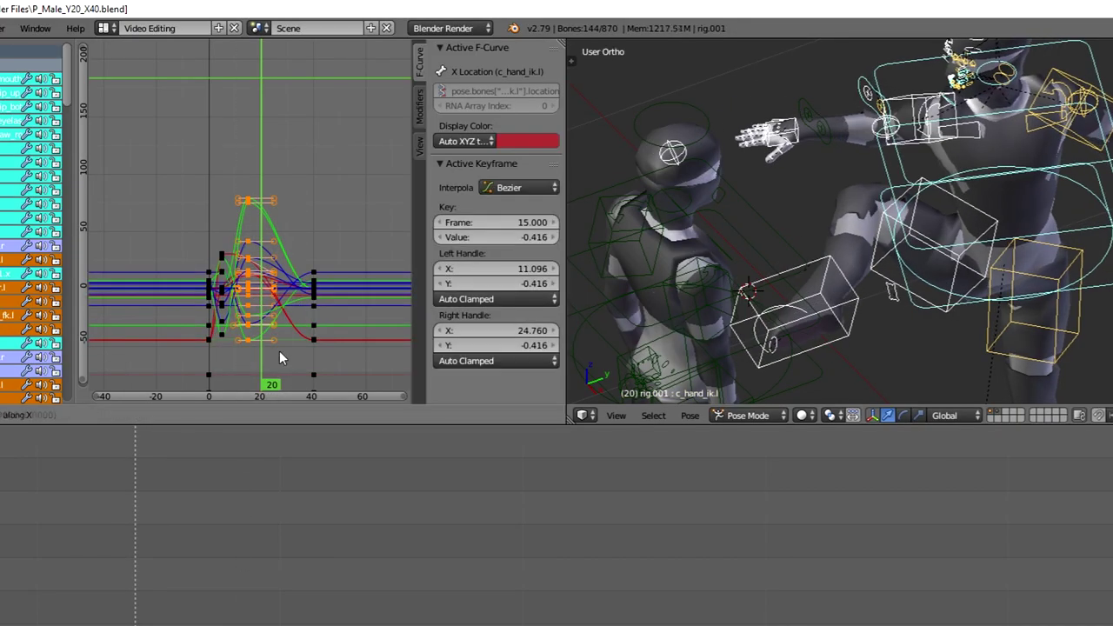
key(x)
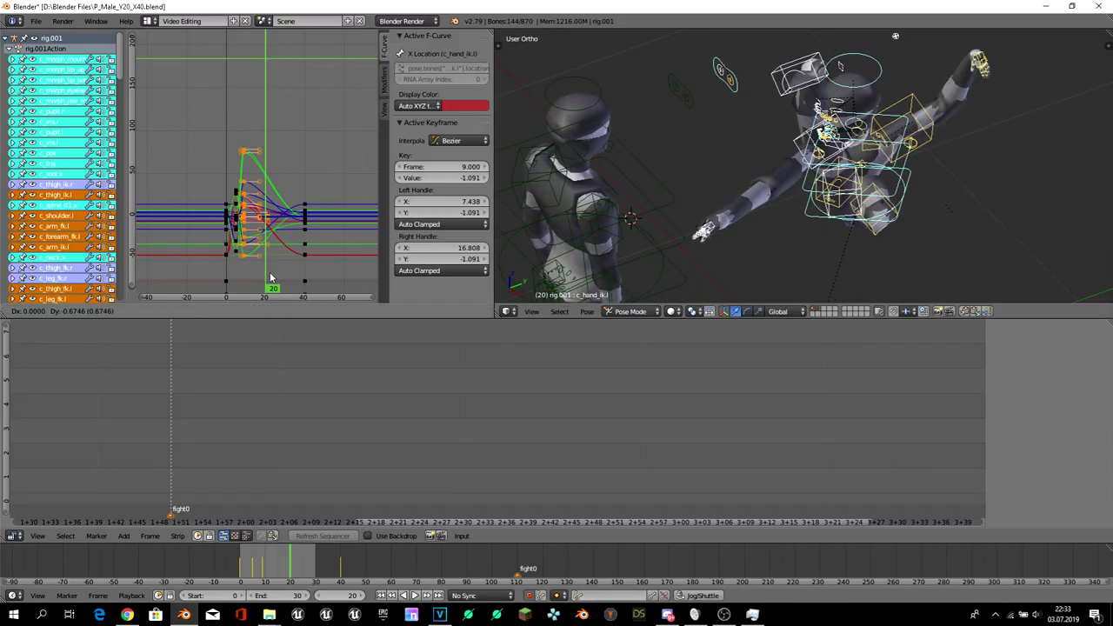
click(272, 279)
drag(273, 566, 267, 565)
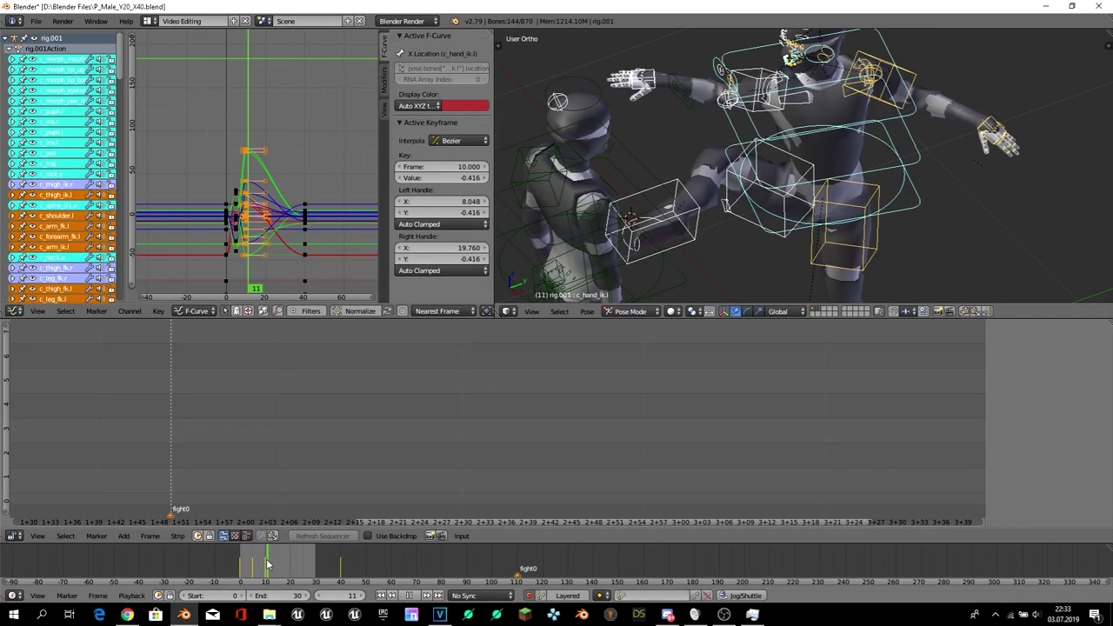
drag(268, 567, 340, 578)
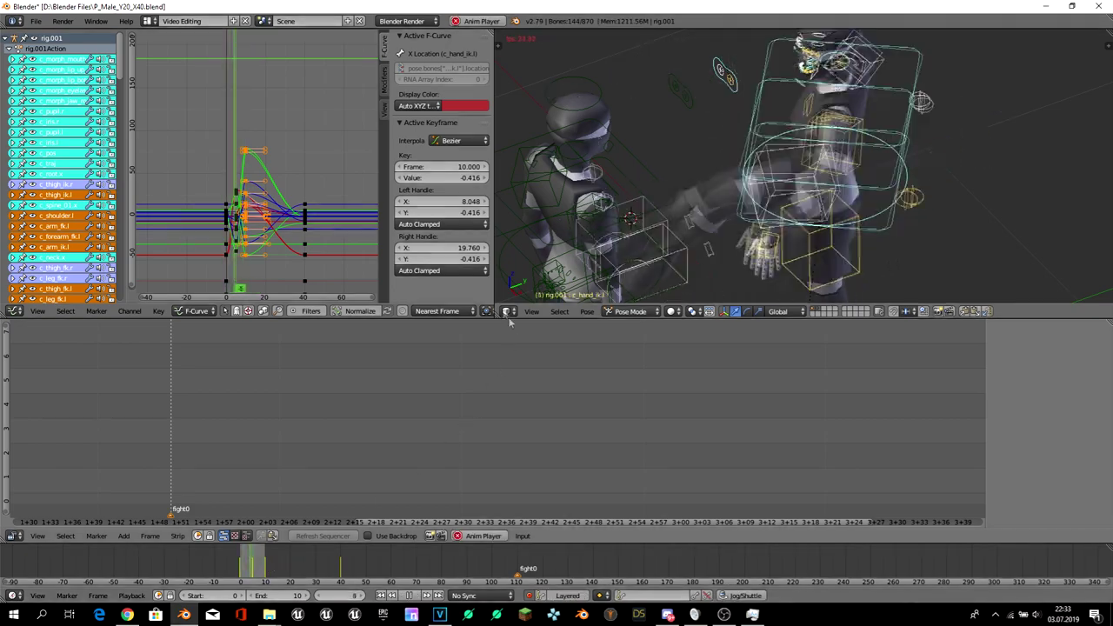
key(alt+a)
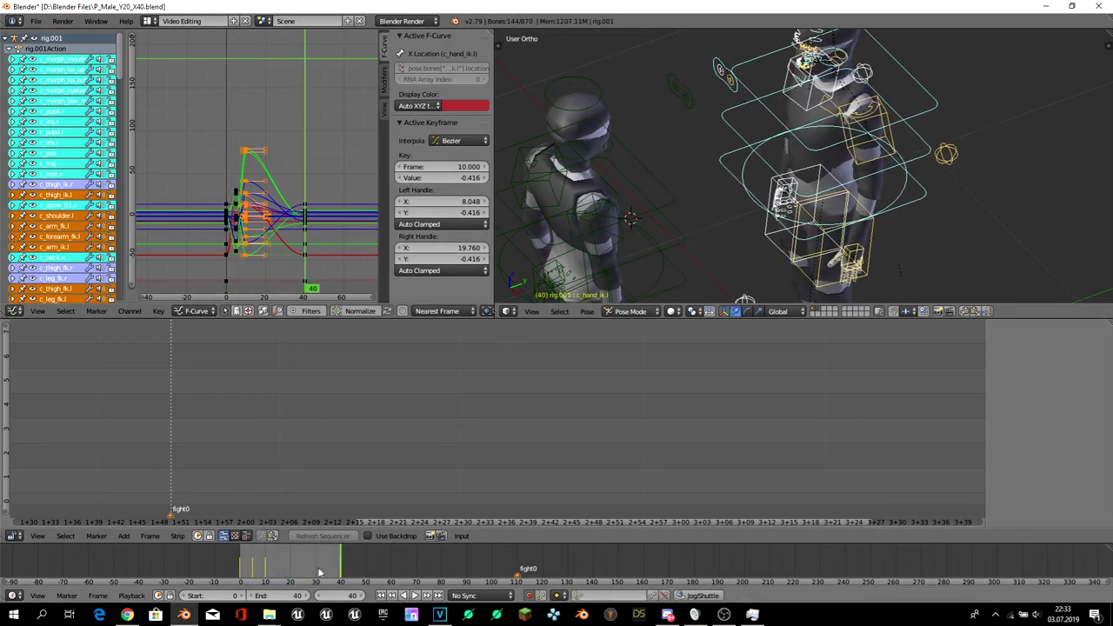
- Return to the Default layout and set the scene frame rate to 30 fps
click(149, 21)
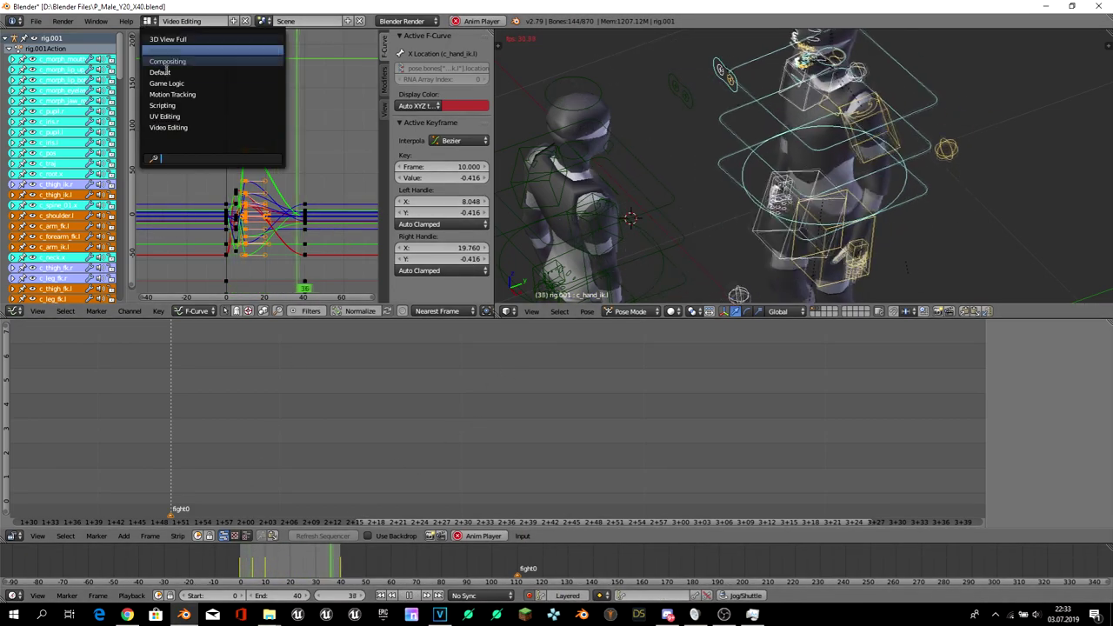
click(187, 72)
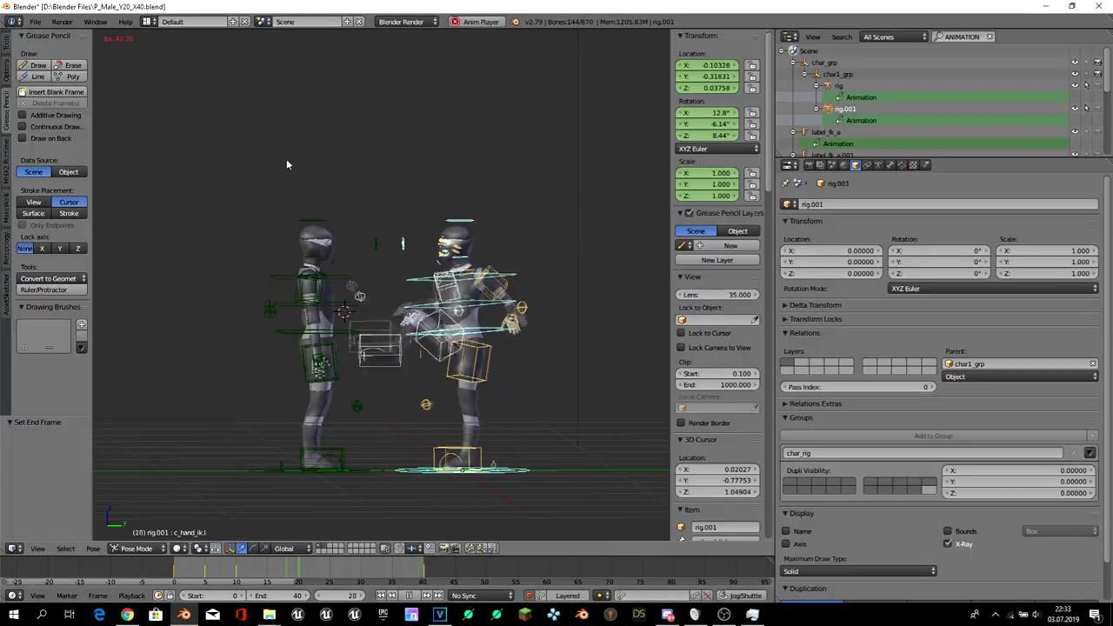
click(808, 166)
click(973, 339)
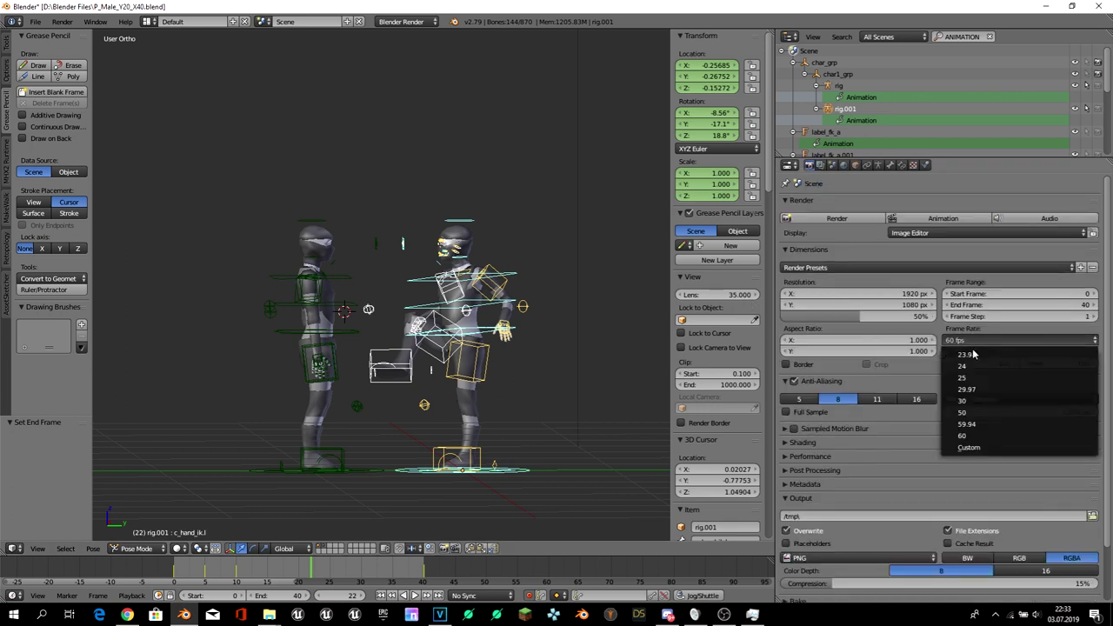
click(966, 401)
- Preview the shortened kick ending at frame 10 from several viewing angles
key(alt+a)
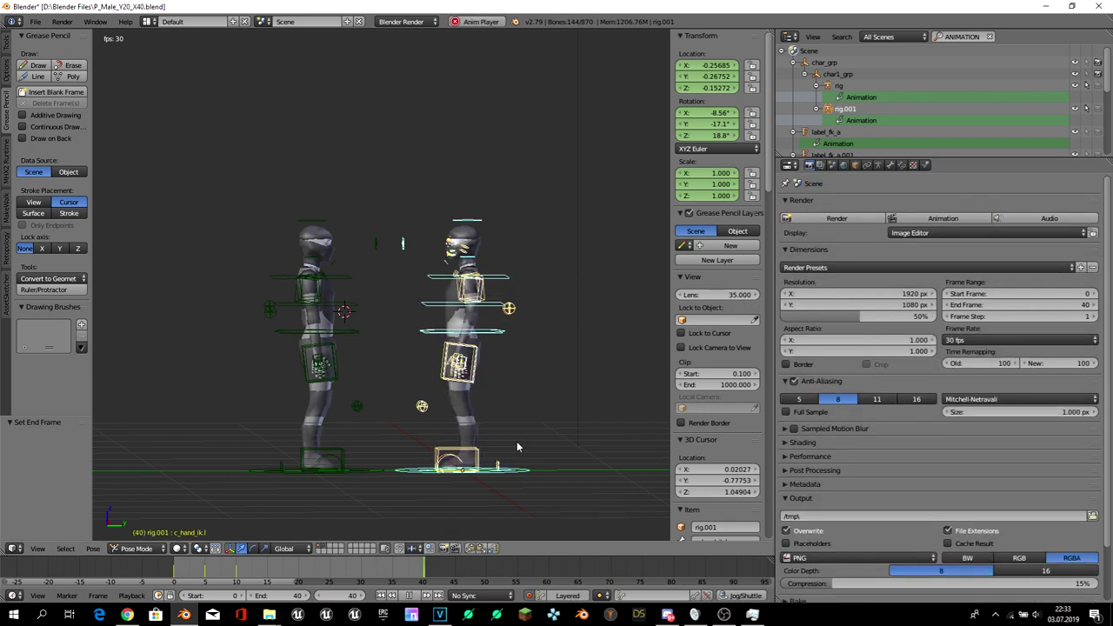
middle_drag(555, 347, 453, 399)
key(alt+a)
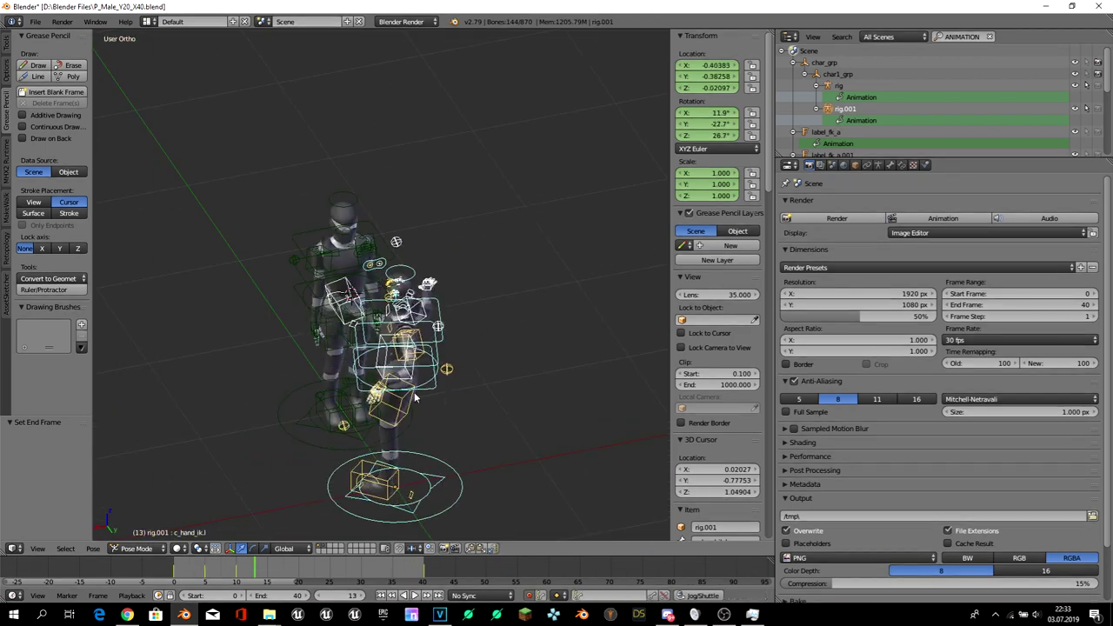
key(alt+a)
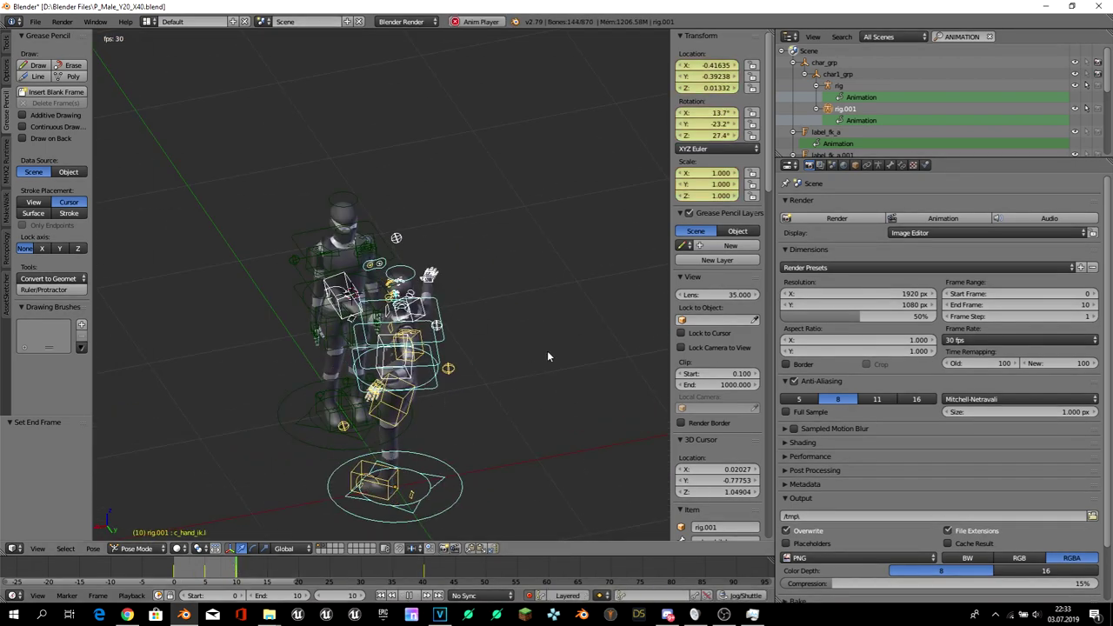
middle_drag(547, 355, 30, 306)
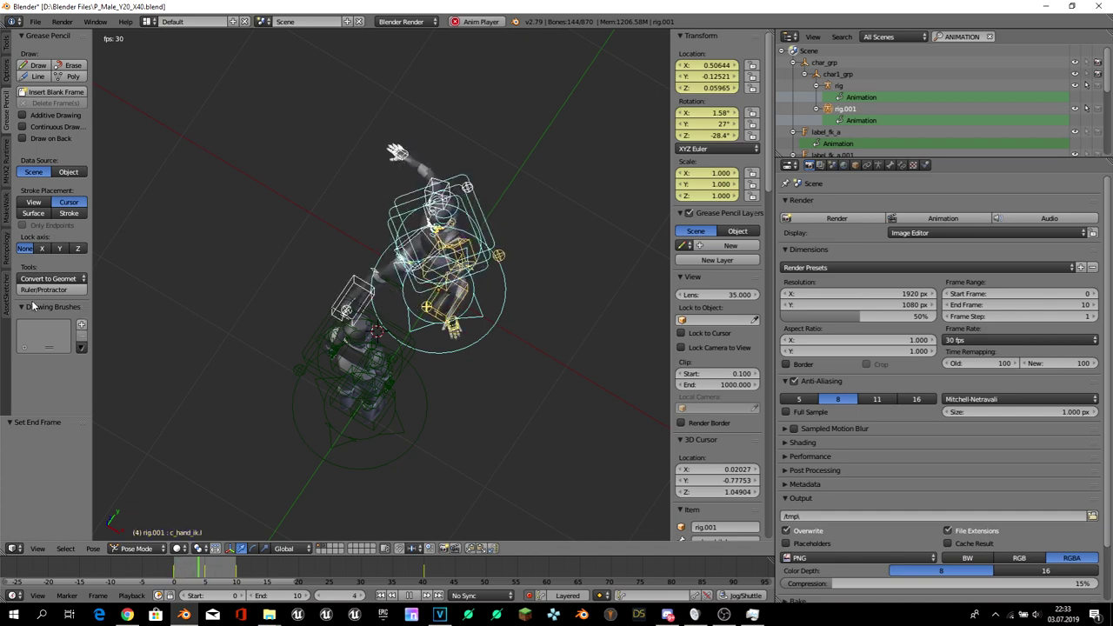
middle_drag(129, 190, 233, 263)
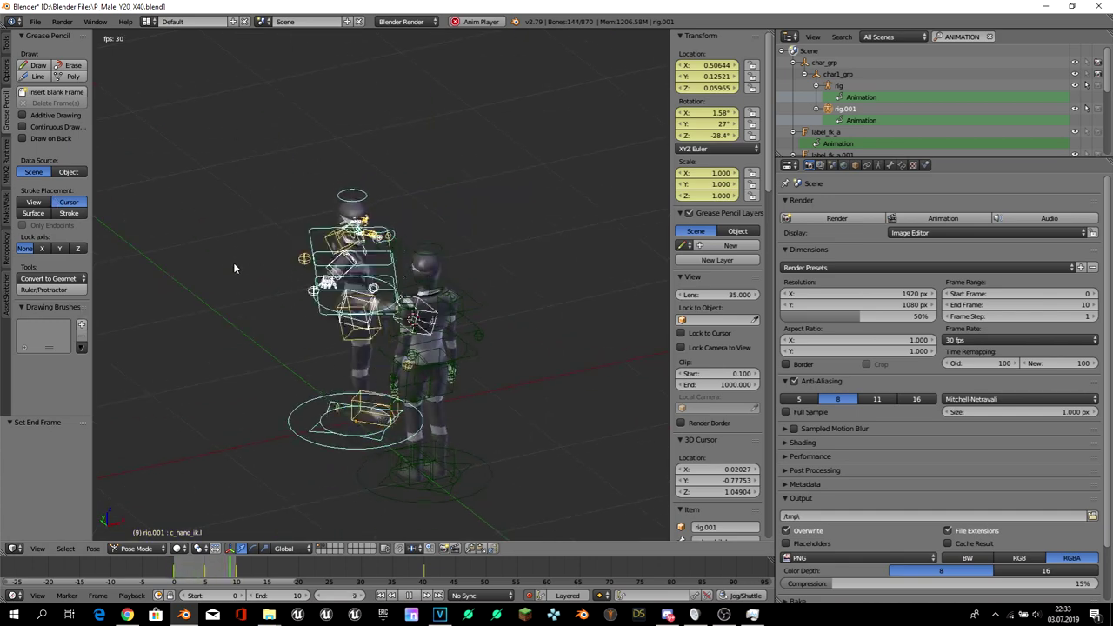
key(alt+a)
click(149, 21)
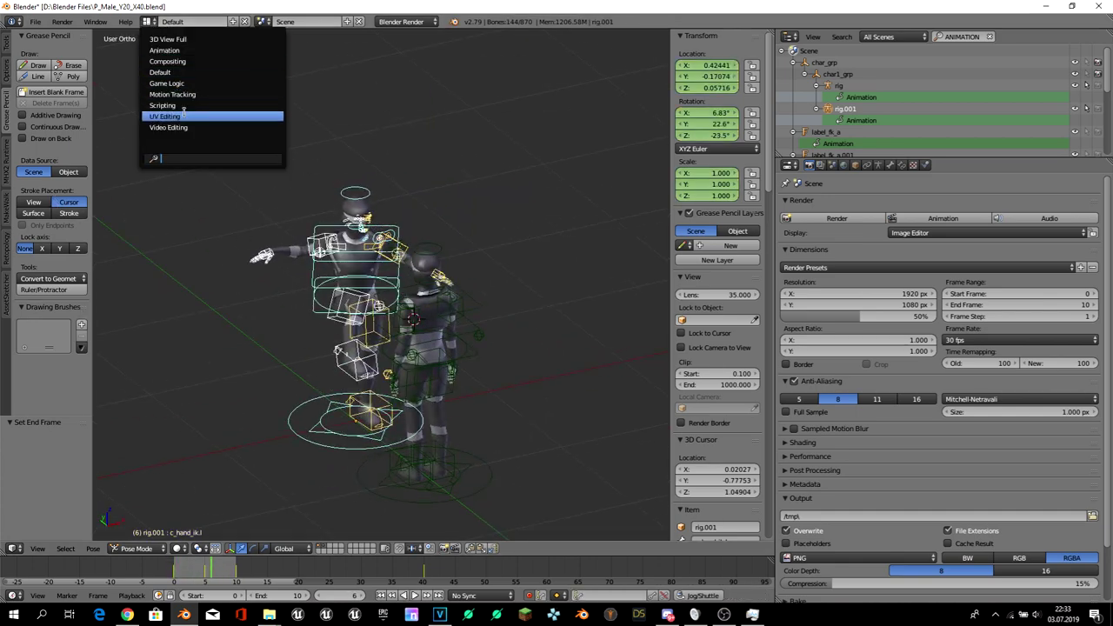
- In the Video Editing layout, move the early kick keyframes to frame 9 and the later ones to frame 20
click(185, 127)
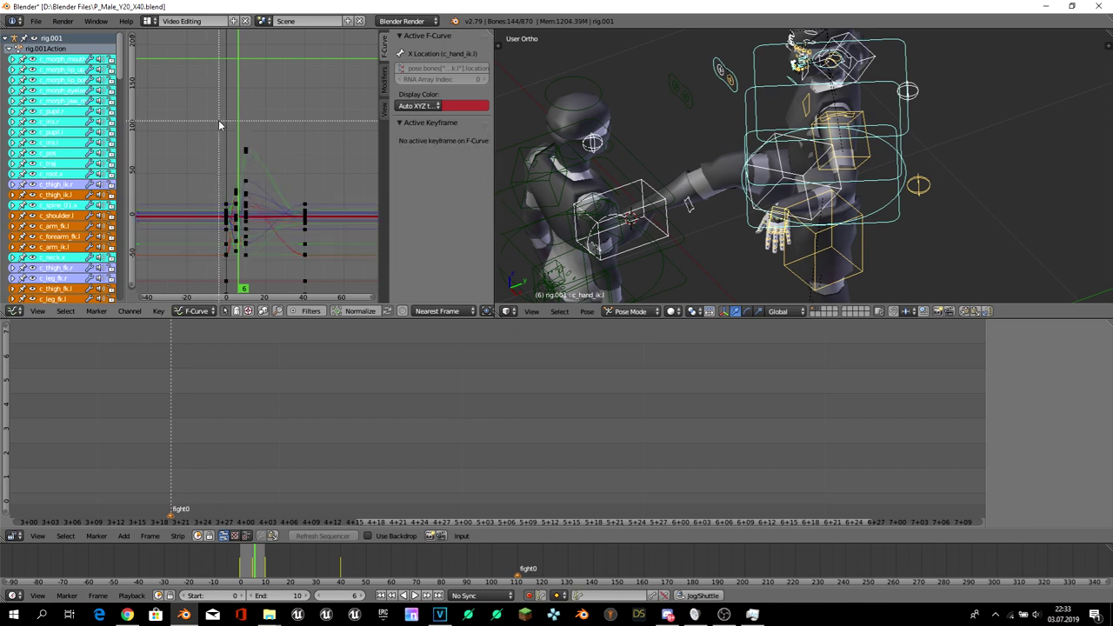
drag(227, 119, 285, 295)
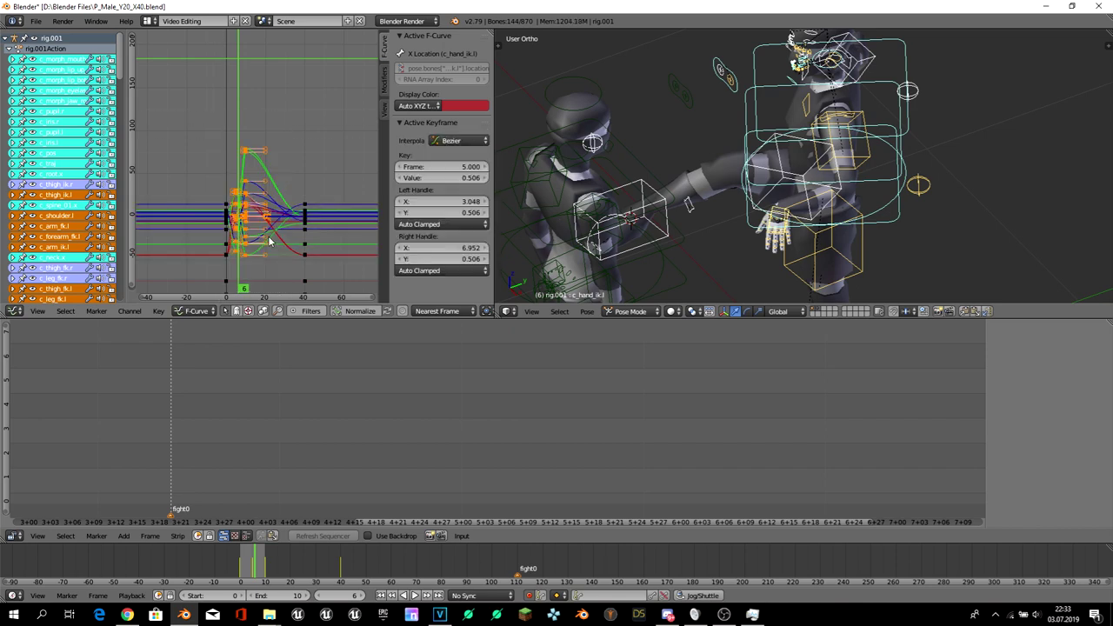
key(g)
key(x)
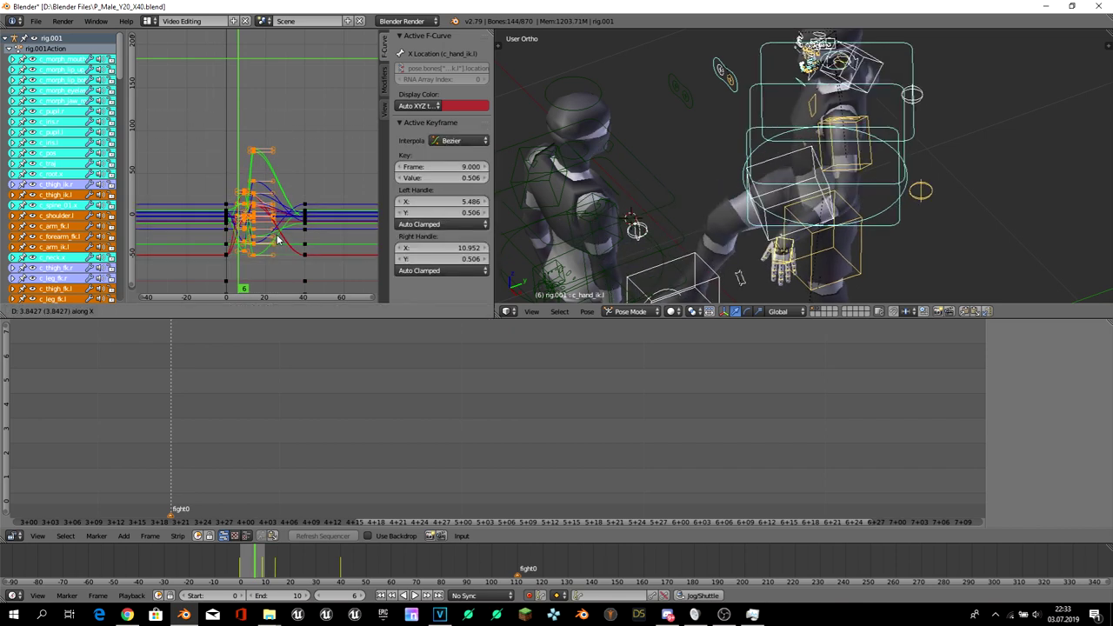
click(278, 240)
key(a)
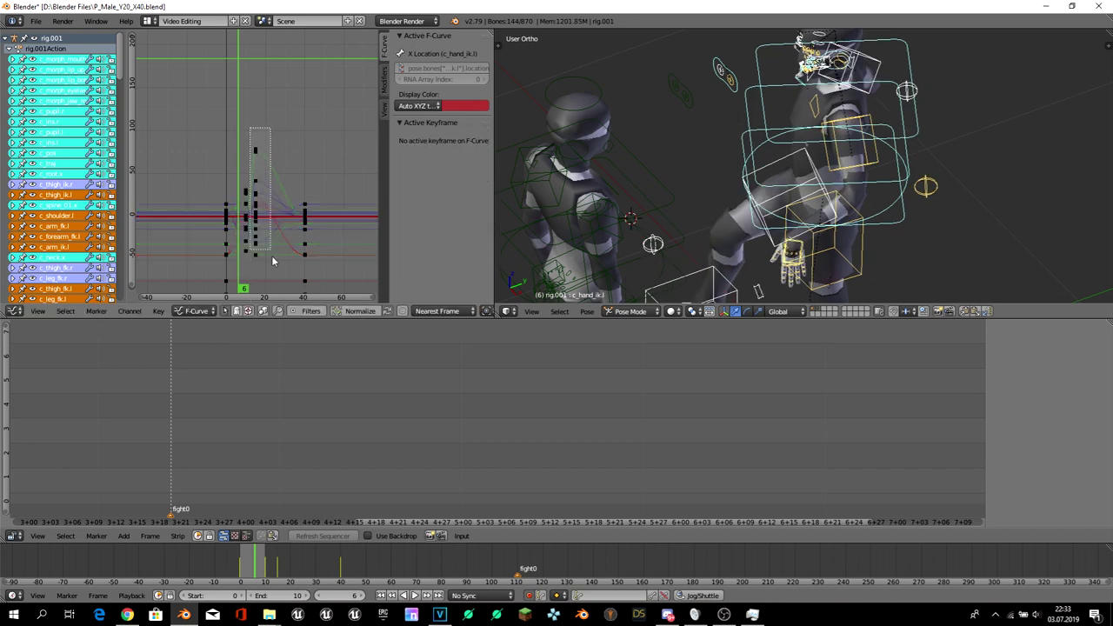
drag(249, 128, 272, 259)
key(g)
key(x)
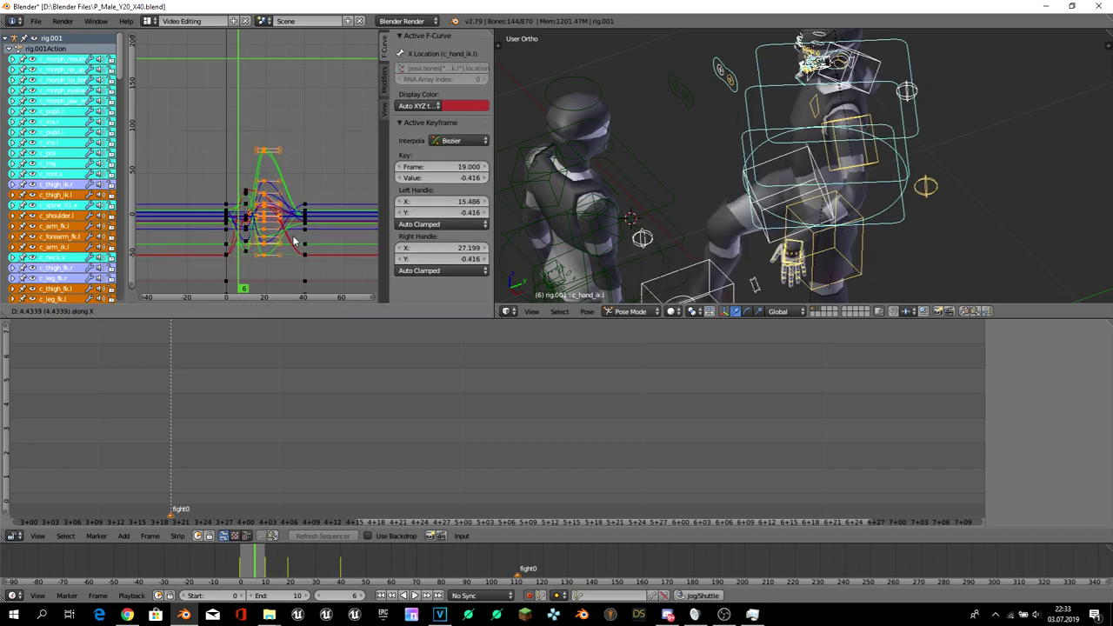
click(294, 243)
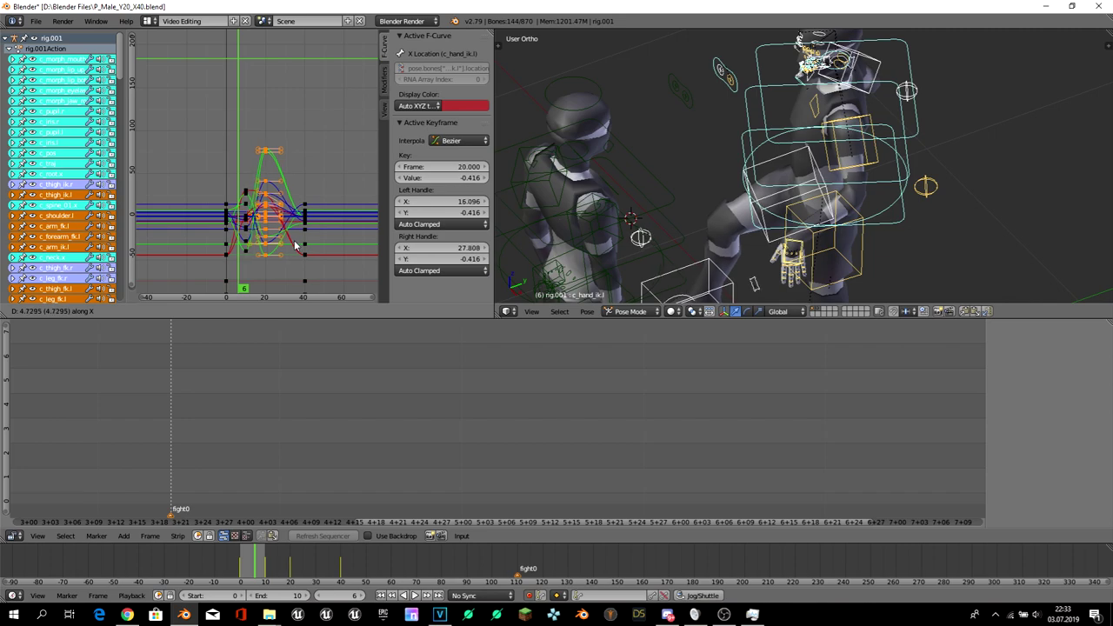
- Go to frame 20, play the retimed animation, and return to the Default layout
click(293, 566)
click(291, 566)
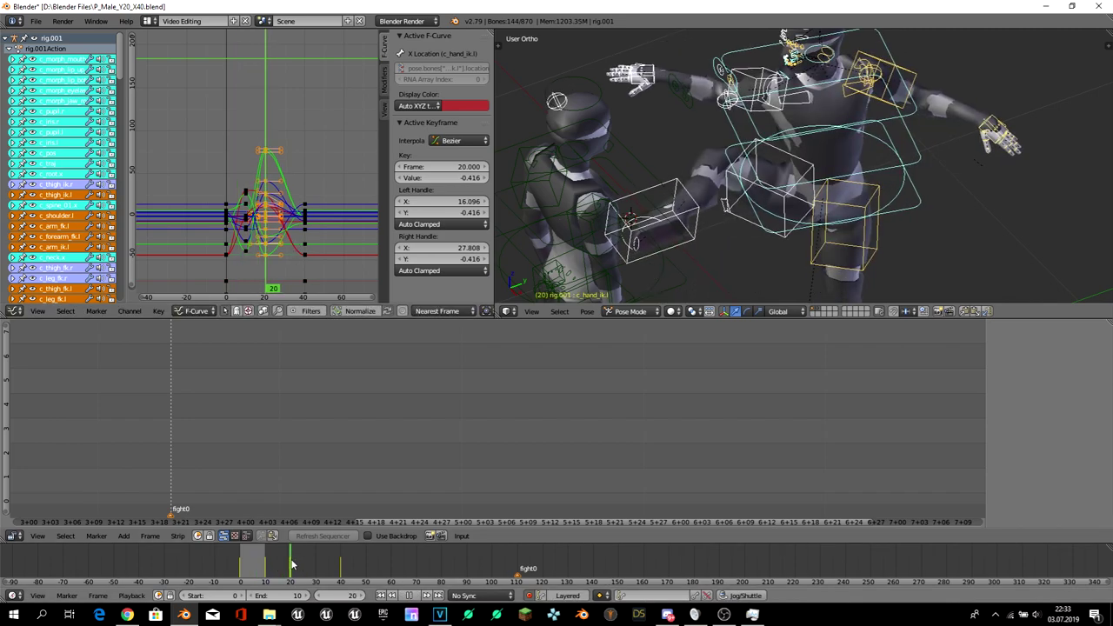
key(alt+a)
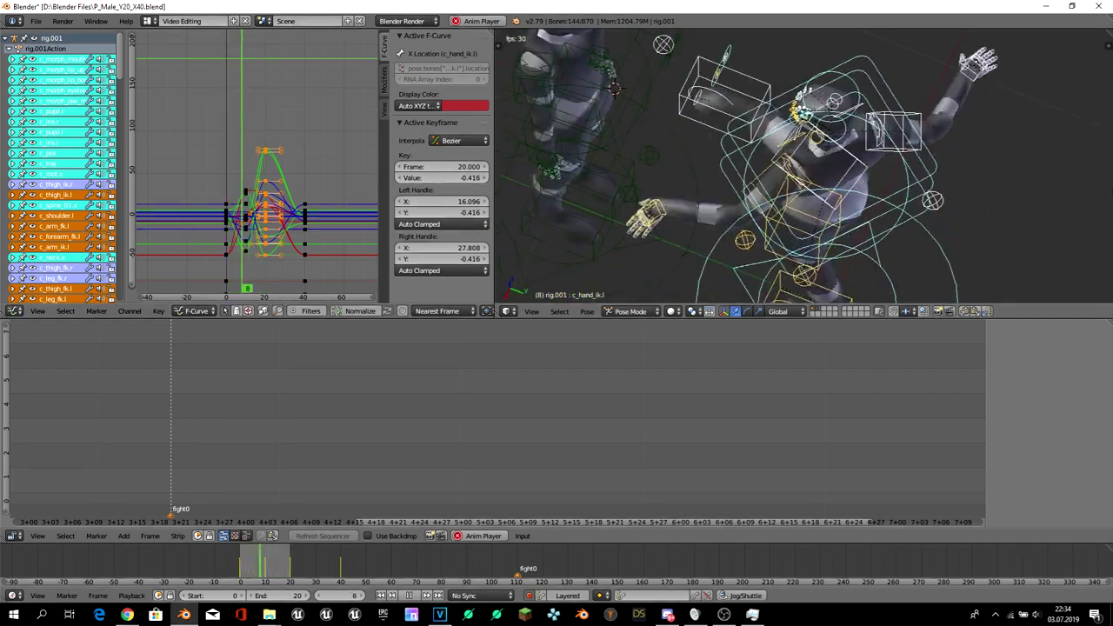
middle_drag(556, 174, 717, 28)
key(alt+a)
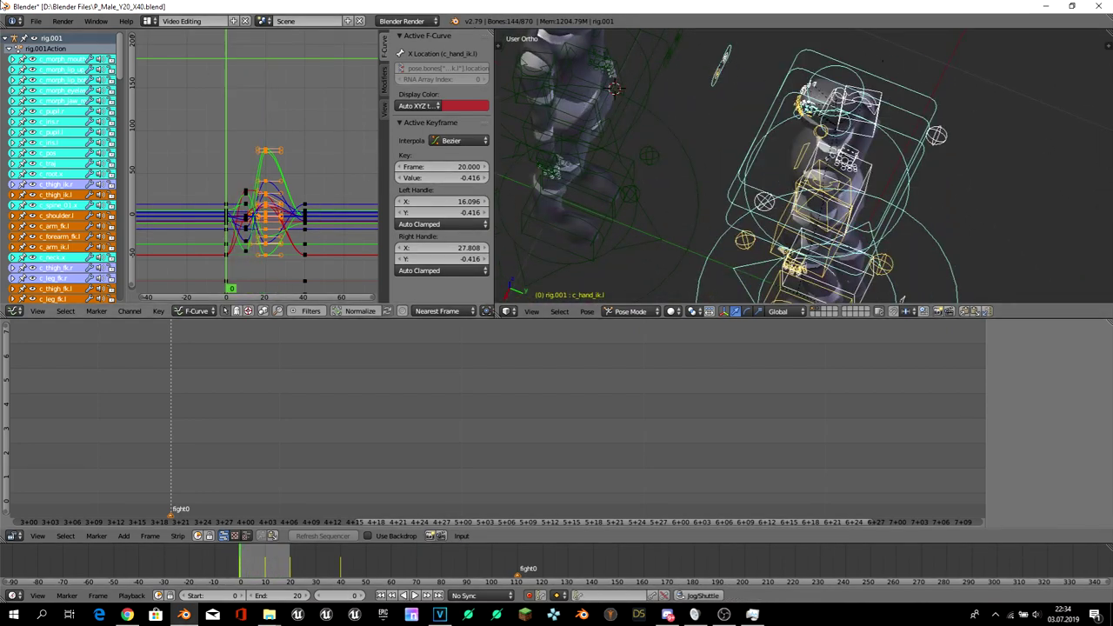
click(149, 20)
click(178, 78)
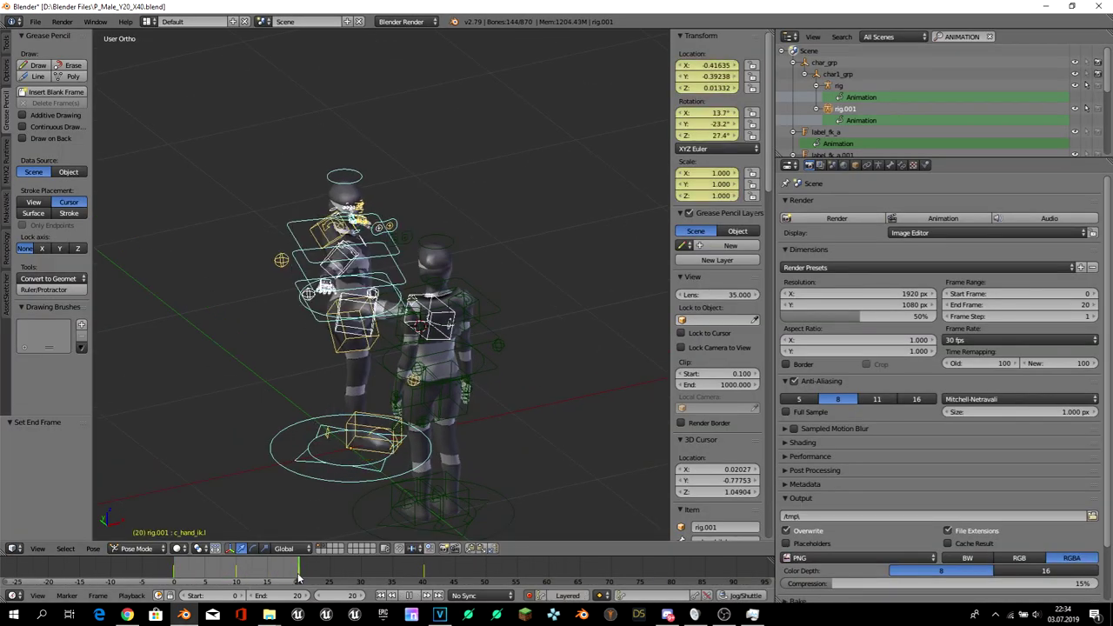
- At frame 20, rotate the right foot control c_foot_ik.r for the kick
key(shift+Right)
scroll(388, 421, up, 4)
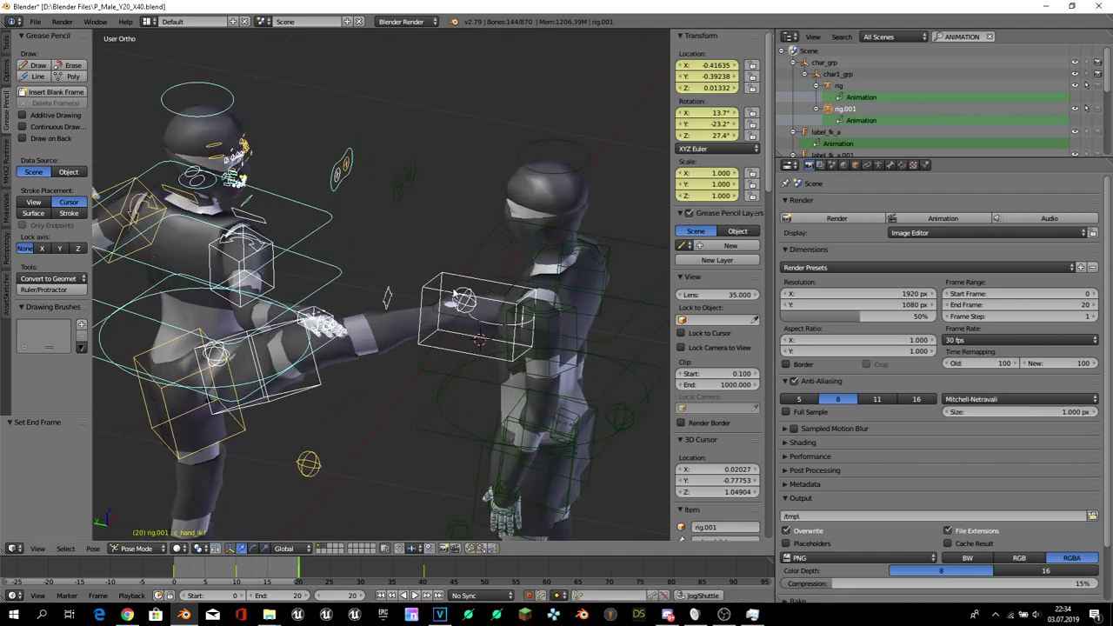
right_click(454, 294)
right_click(442, 293)
middle_drag(437, 294, 417, 300)
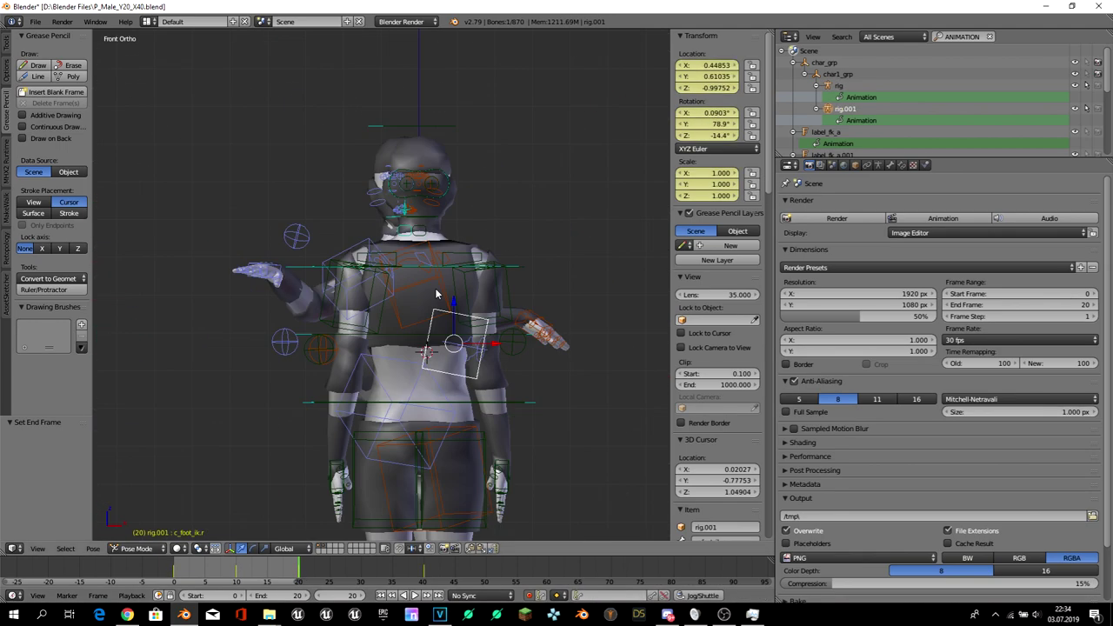
key(r)
click(450, 333)
middle_drag(450, 333, 514, 152)
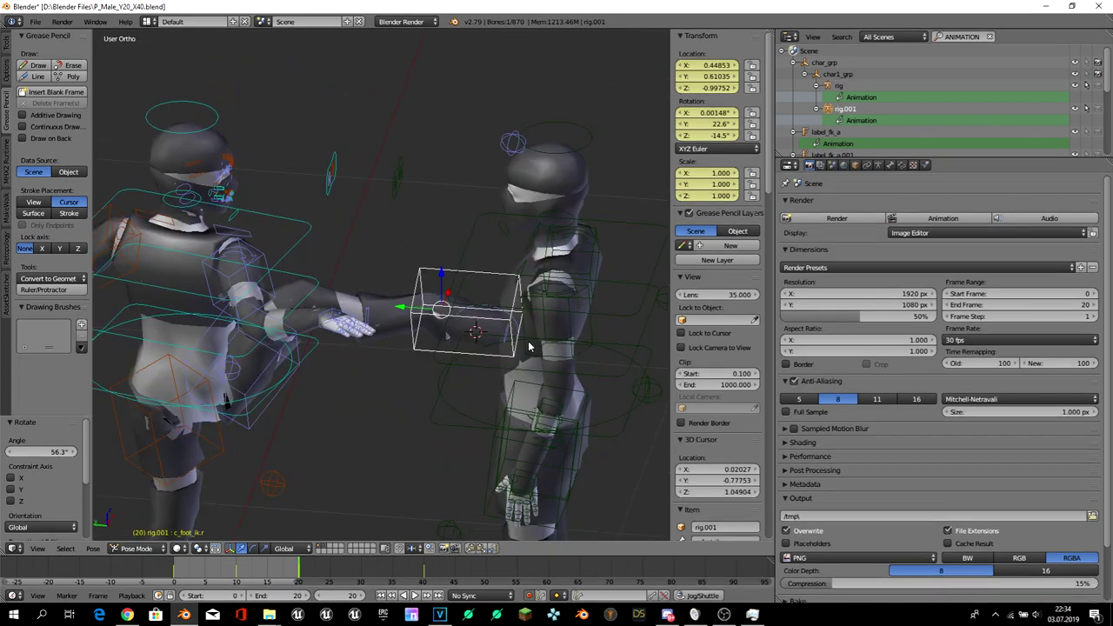
- Move the right knee pole control c_leg_pole.r to a new position
right_click(522, 136)
key(g)
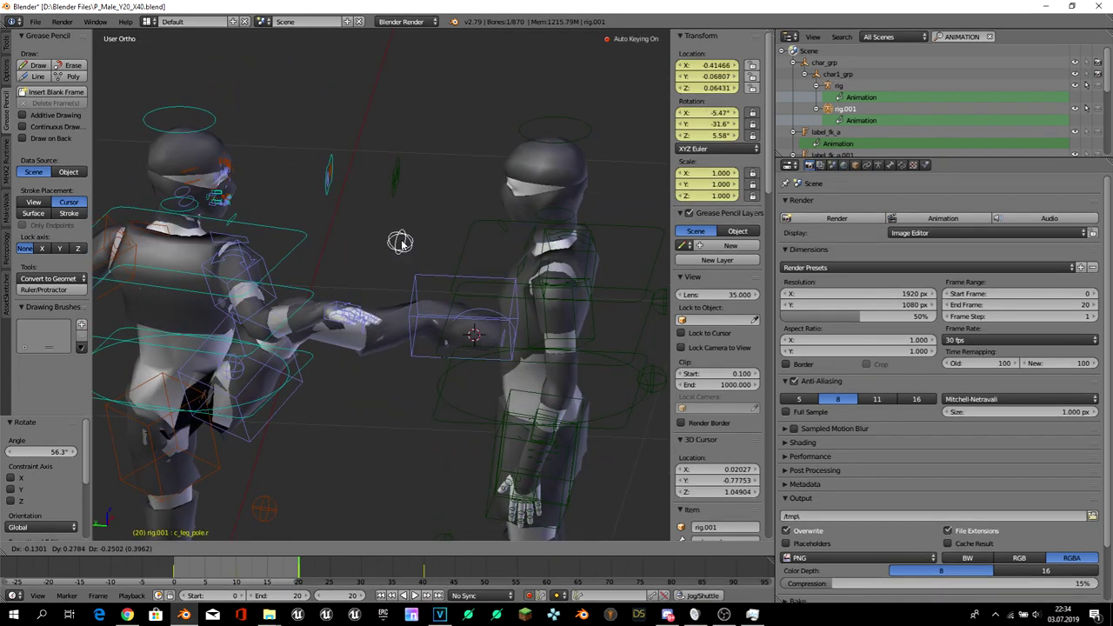
click(390, 246)
middle_drag(391, 246, 332, 405)
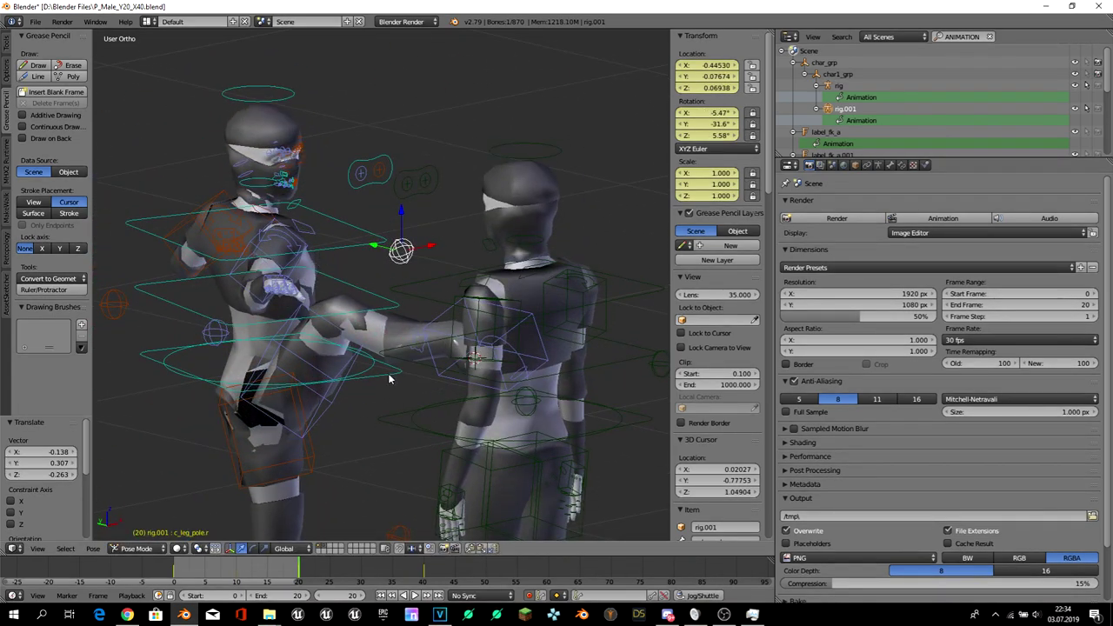
key(KP_3)
- Rotate the c_root_master control, then freely re-angle the c_foot_ik.r foot control
right_click(504, 335)
key(r)
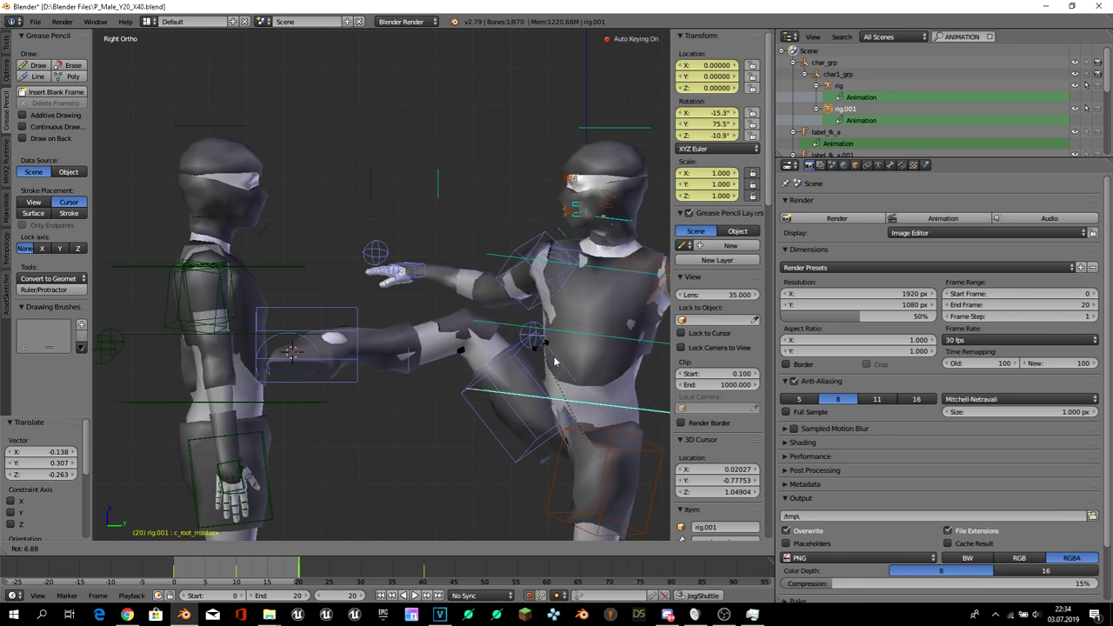
click(560, 369)
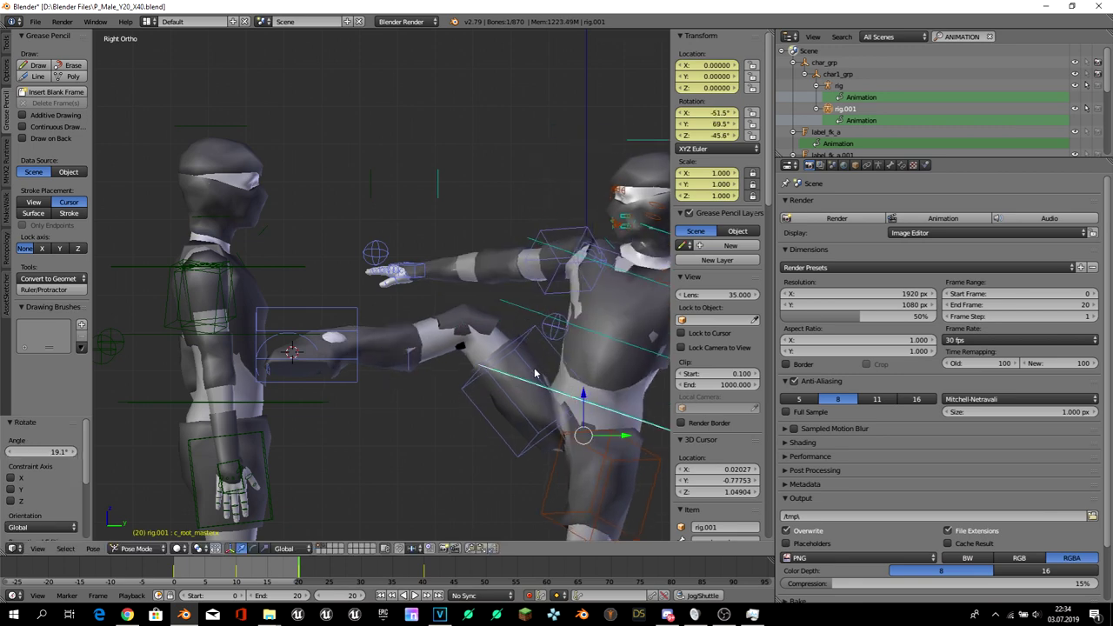
right_click(354, 315)
key(r)
key(r)
click(356, 383)
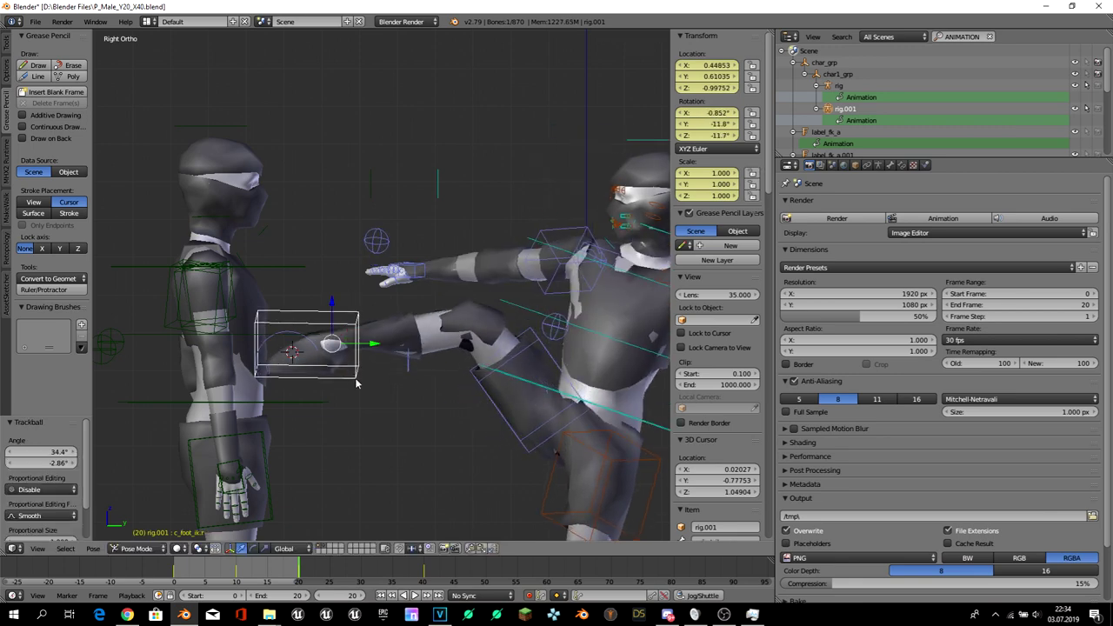
middle_drag(356, 383, 405, 477)
- At frame 10, shift the right foot control -0.229 on X, rotate it 35.3°, and replay the kick
key(alt+a)
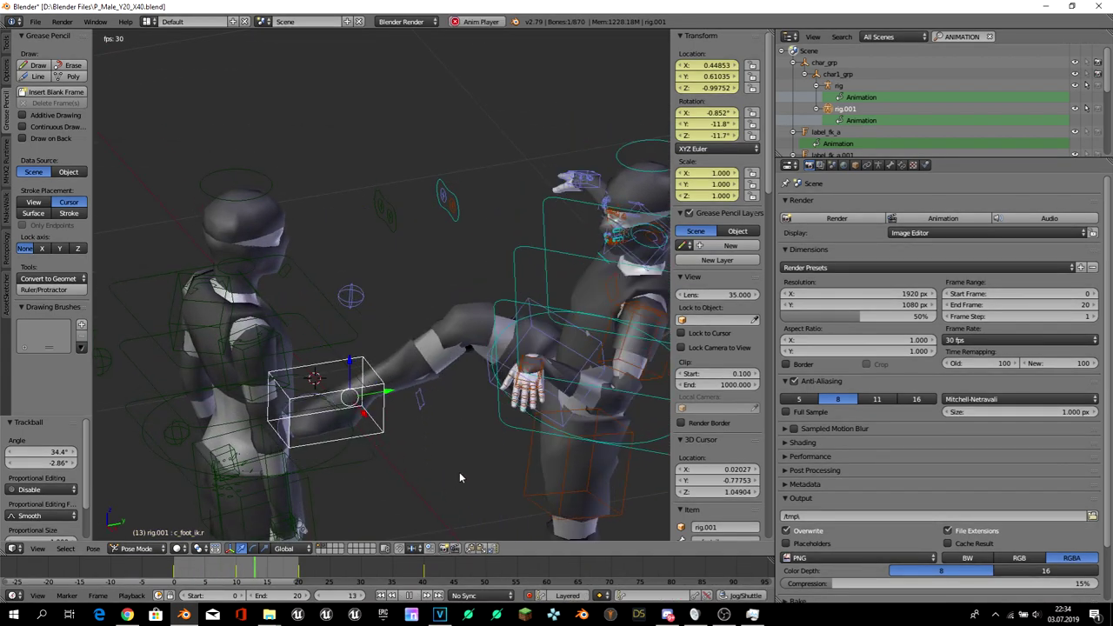
key(alt+a)
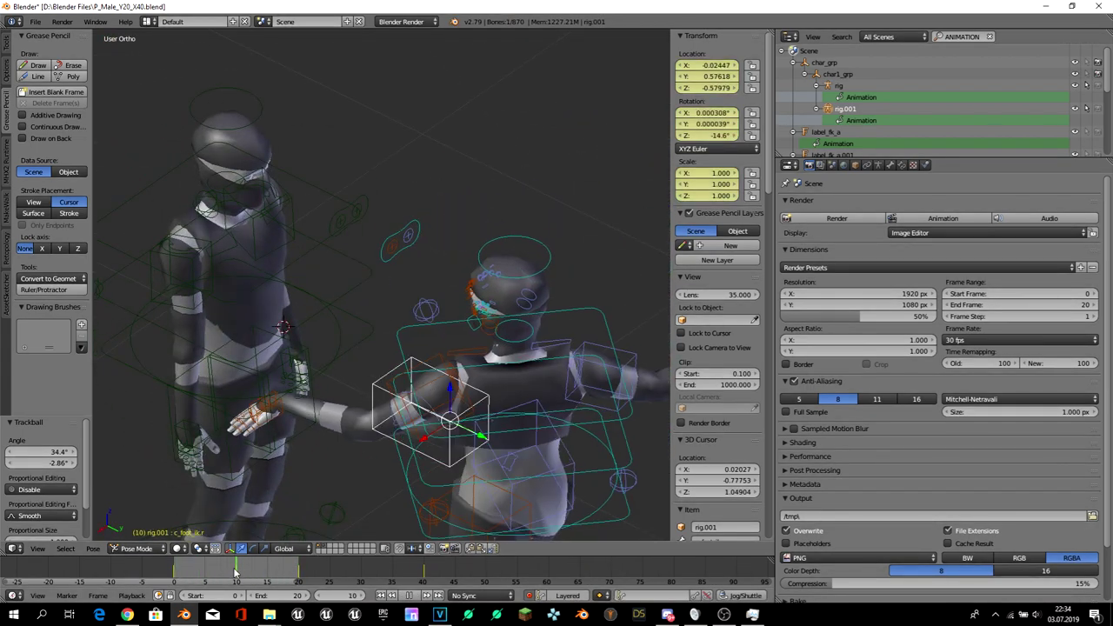
middle_drag(394, 456, 492, 421)
drag(492, 423, 542, 393)
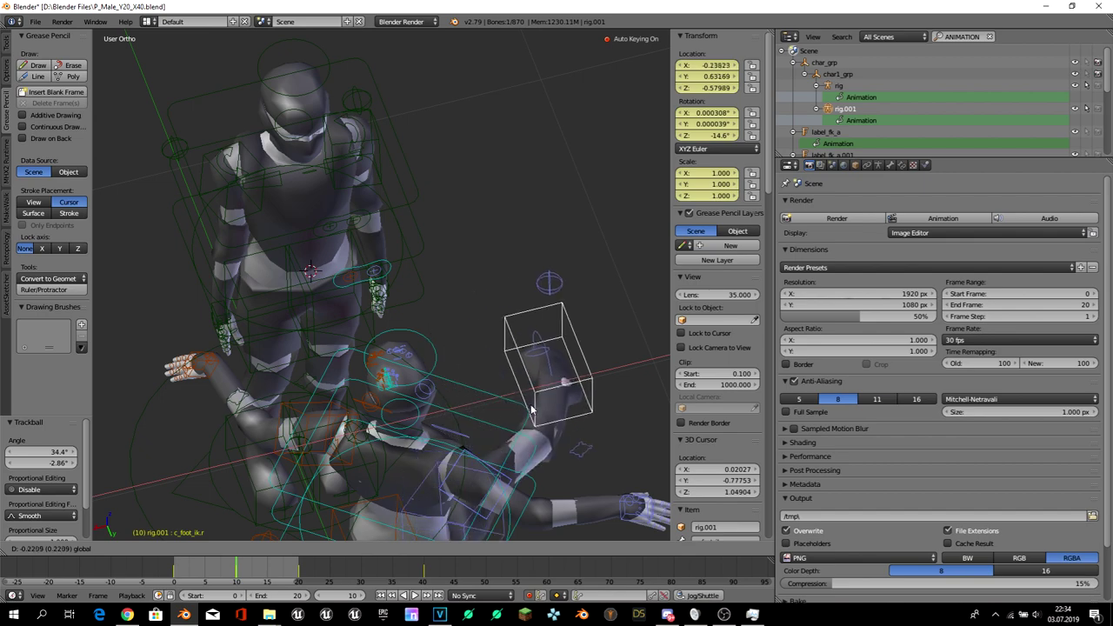
middle_drag(553, 306, 591, 320)
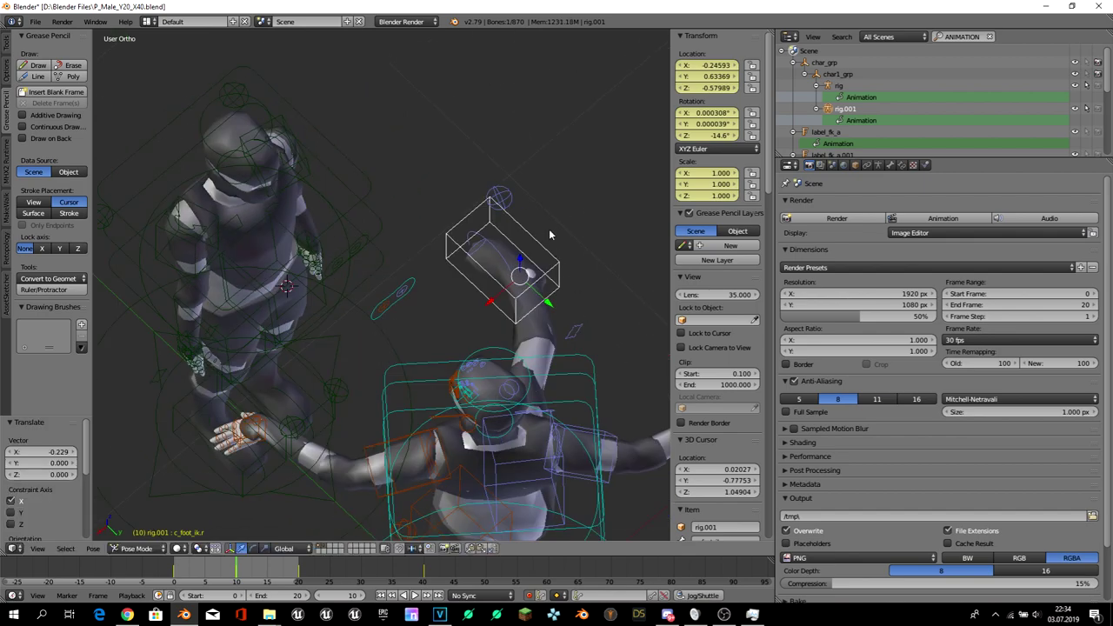
key(r)
click(380, 522)
key(alt+a)
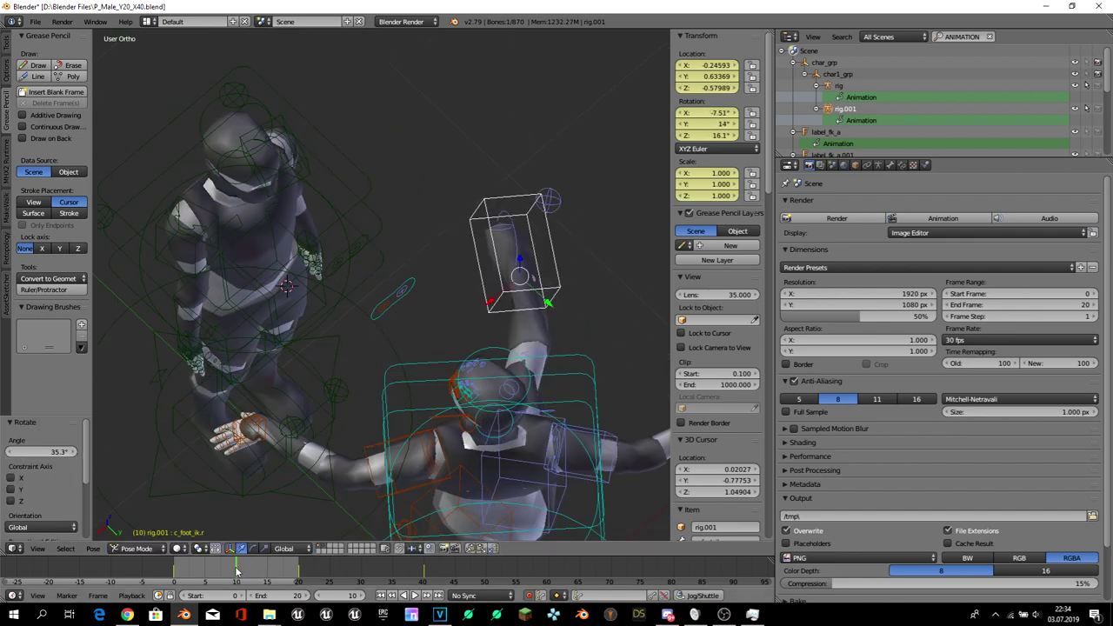
middle_drag(400, 382, 468, 326)
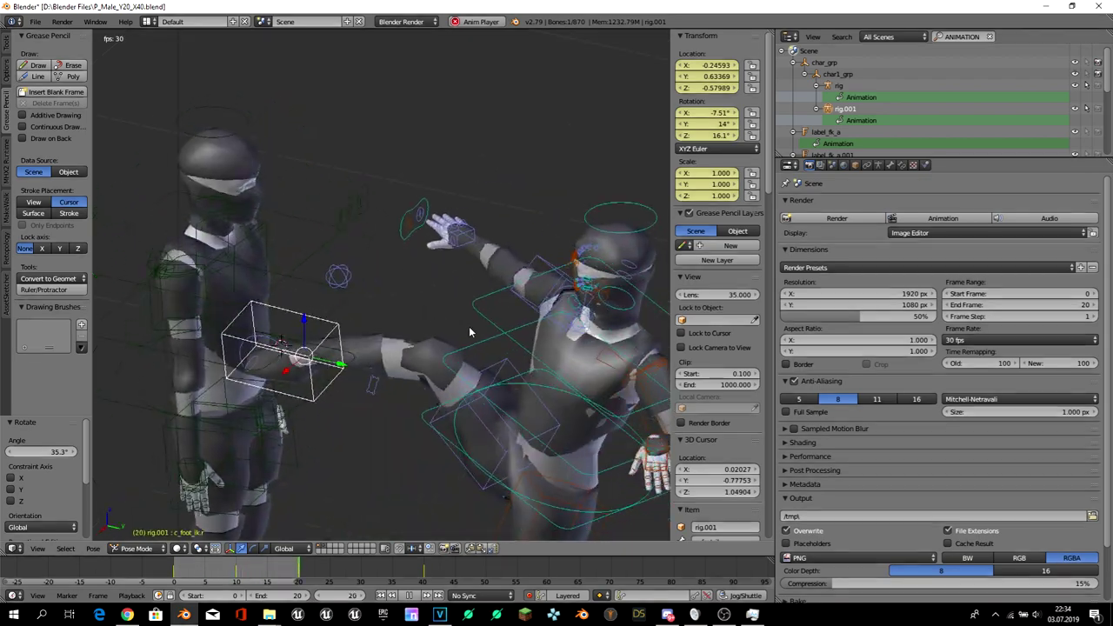
click(1019, 340)
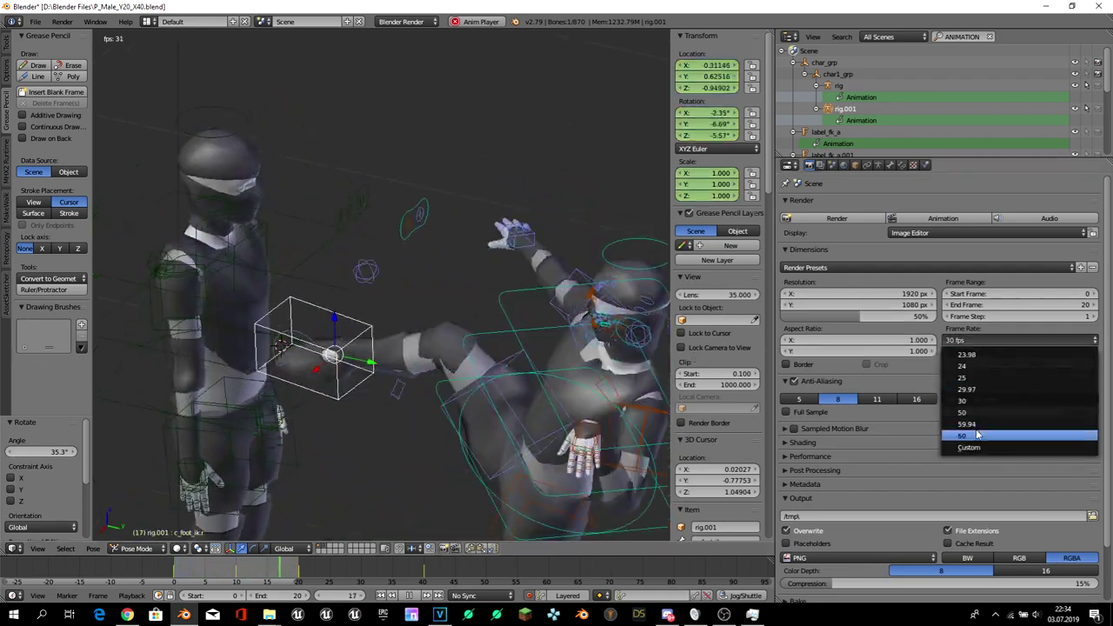
- Set the frame rate to 60 fps, save over the blend file, and move the playhead to frame 40
click(1018, 424)
mouse_move(445, 364)
middle_down()
mouse_move(496, 299)
mouse_move(461, 287)
middle_up()
key(Escape)
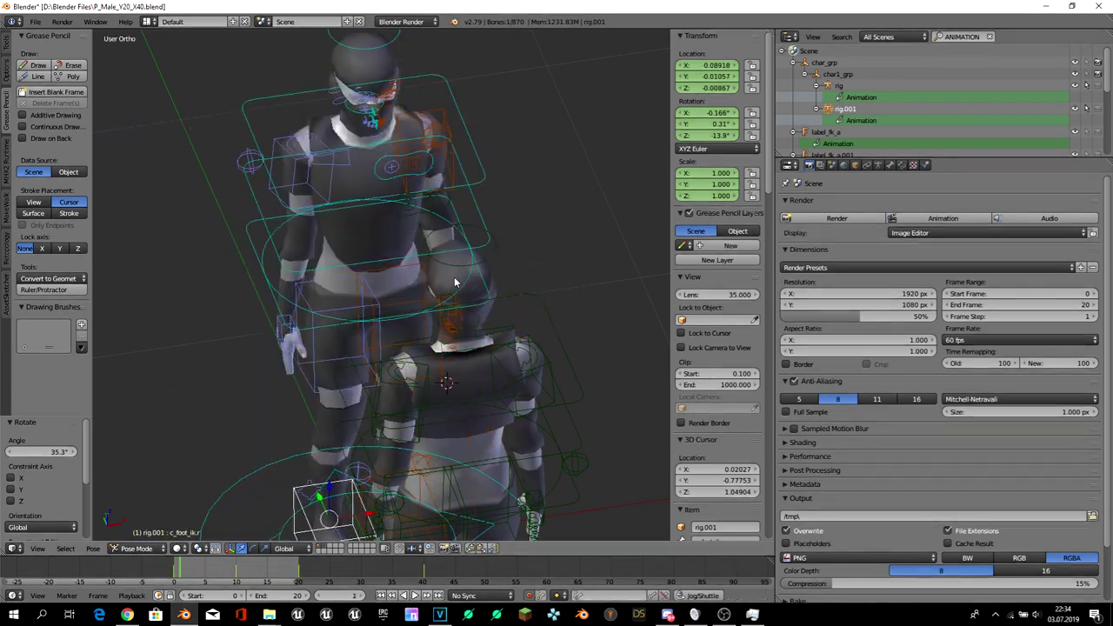
key(ctrl+s)
click(453, 279)
click(424, 567)
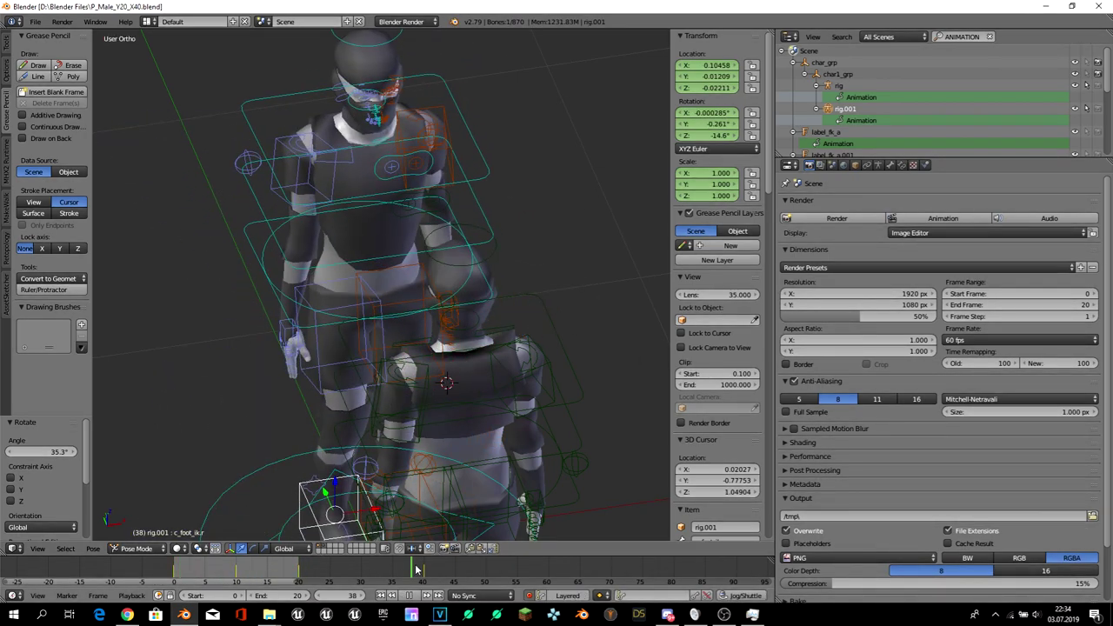
key(space)
- Delete the current bone's frame 40 keyframe with Delete Keyframe, then save over the blend file
key(Escape)
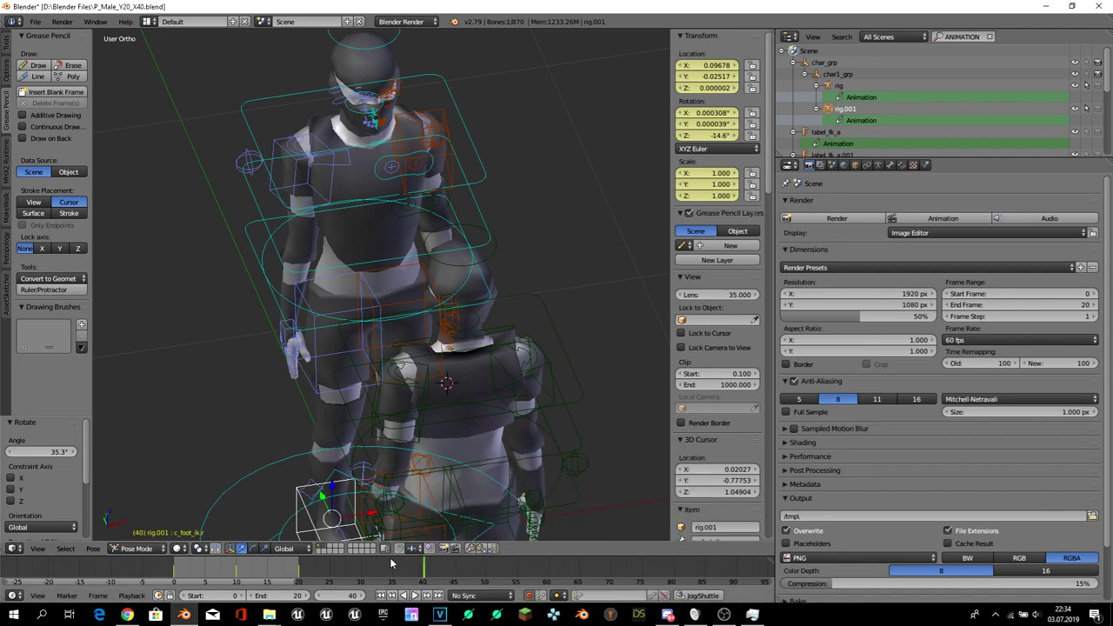
key(space)
text(DWE)
key(BackSpace)
key(BackSpace)
text(e)
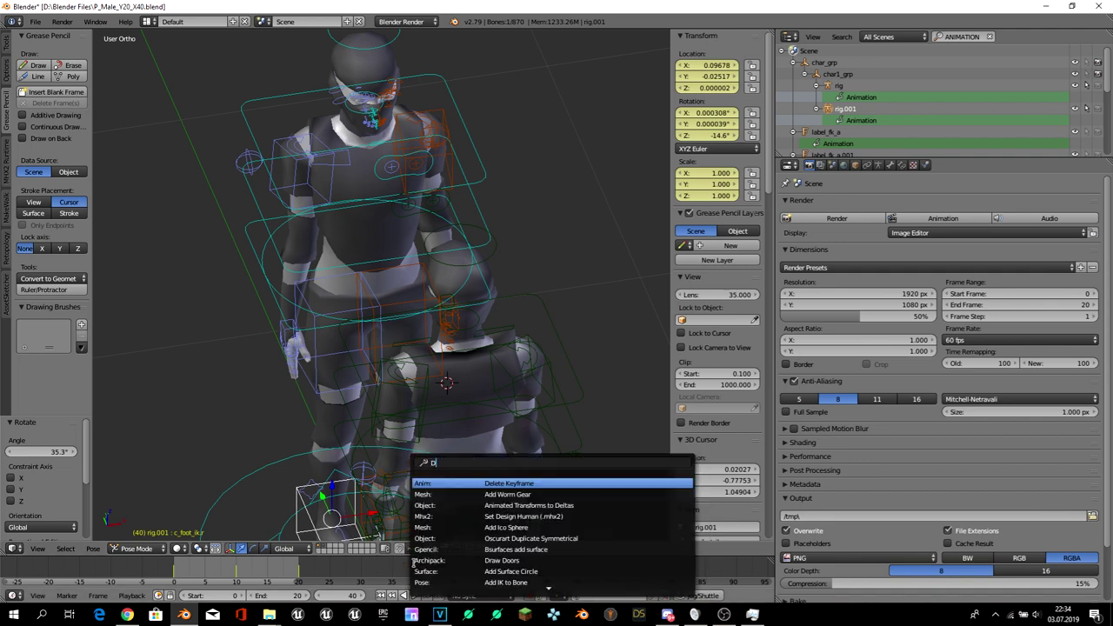
key(Return)
key(ctrl+s)
click(417, 565)
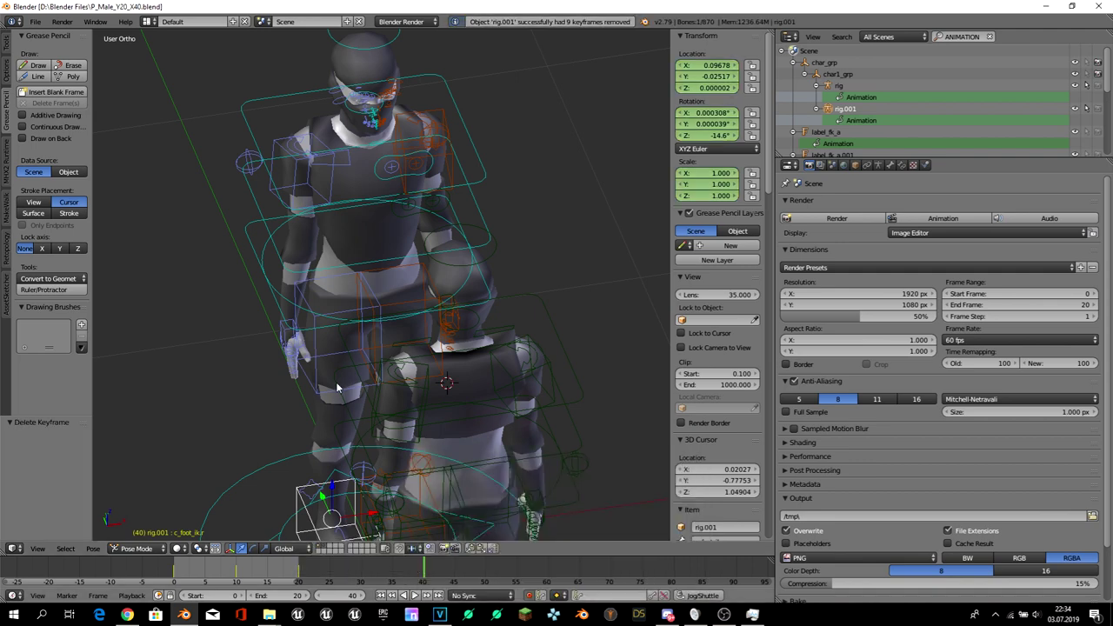
- Select all bones and delete their frame 40 keyframes, removing 1296 keys from rig.001
key(a)
key(a)
key(space)
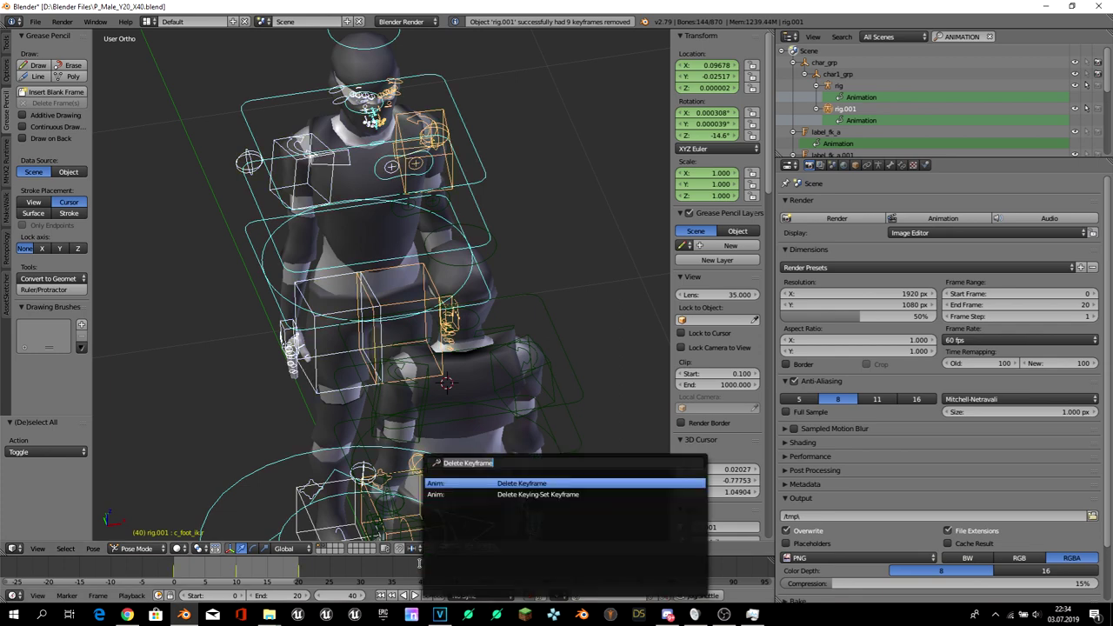
key(Return)
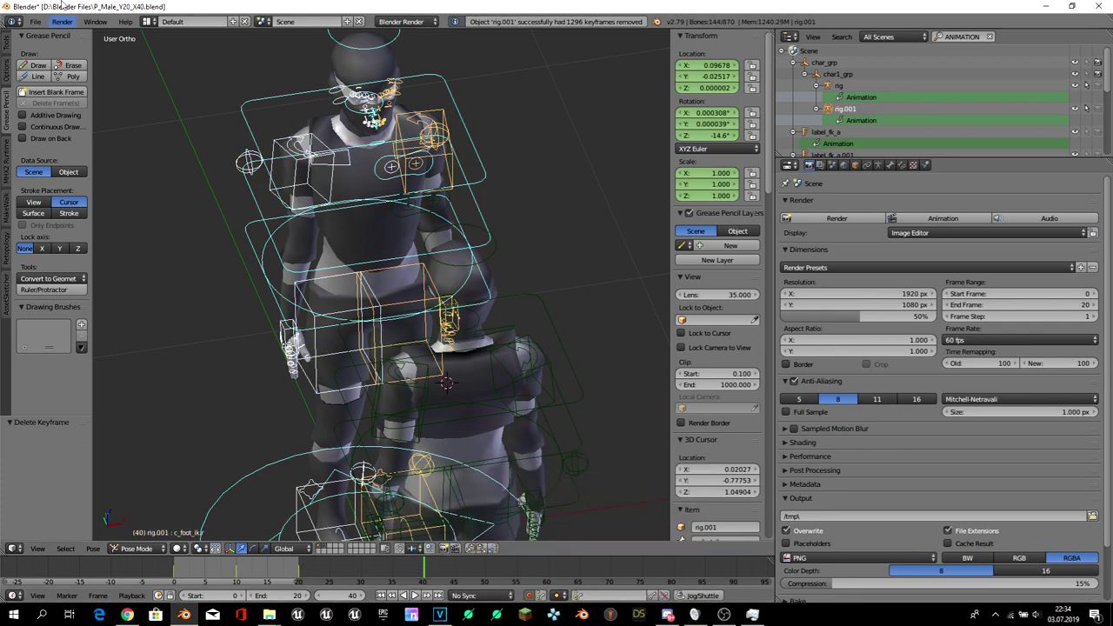
click(146, 21)
- Switch to the Video Editing layout and turn its graph area into a Dope Sheet Action Editor
click(189, 128)
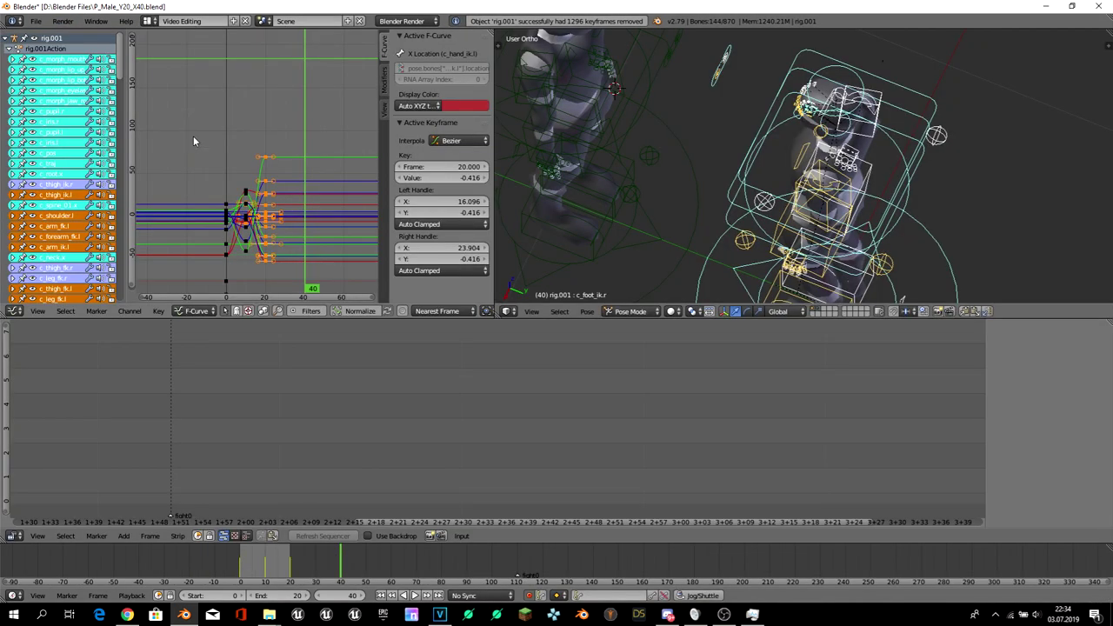
click(15, 311)
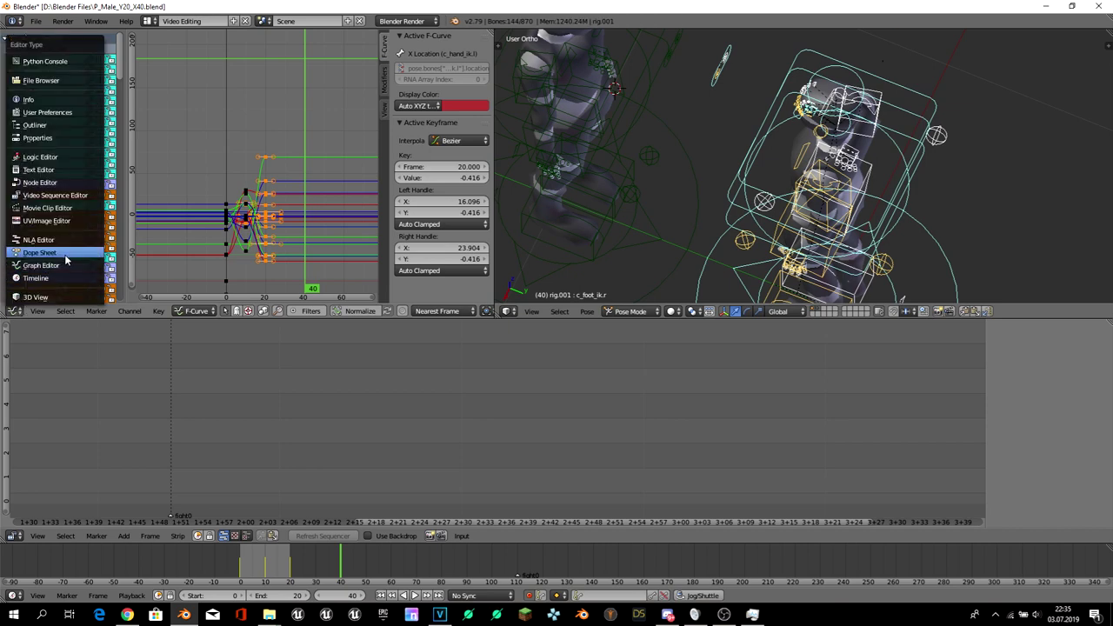
click(65, 254)
click(233, 313)
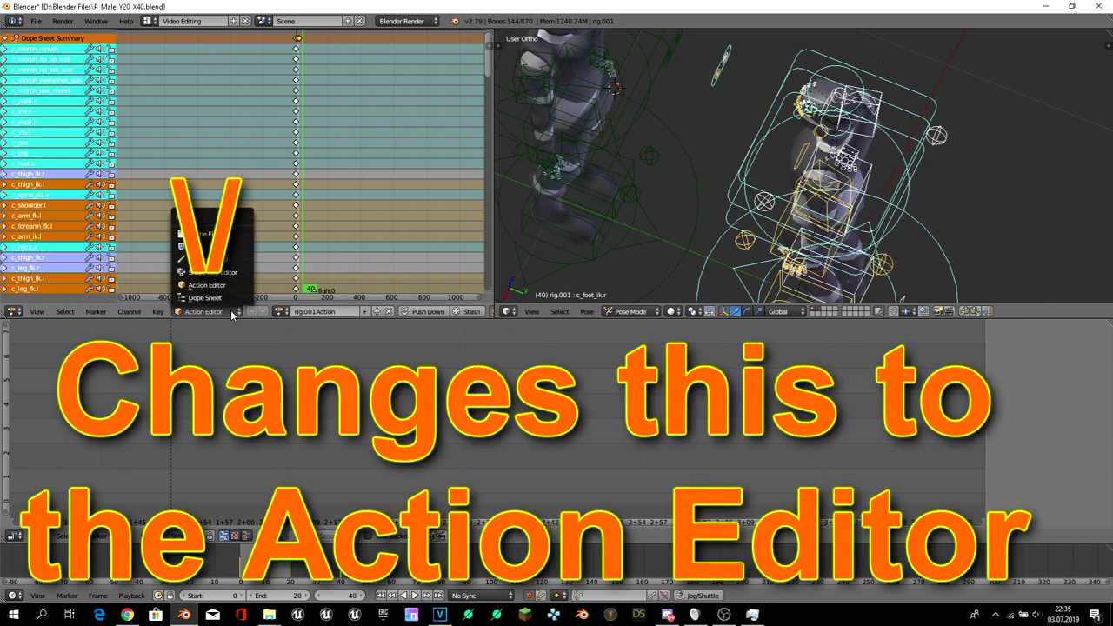
click(226, 296)
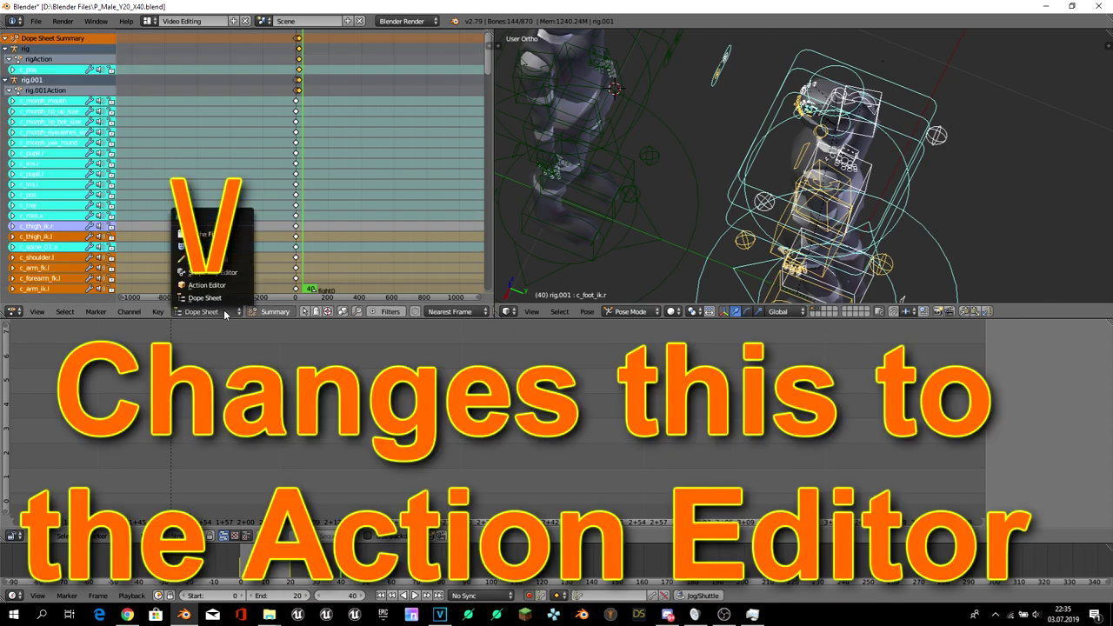
click(207, 284)
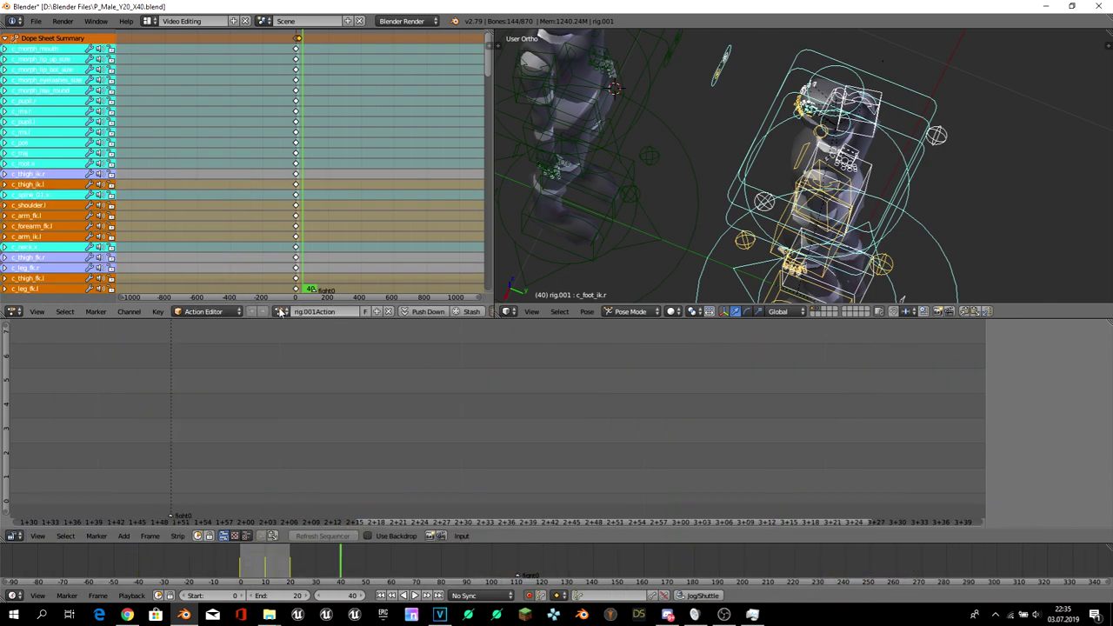
- Rename the rig's action from rig.001Action to FightAnim1
click(280, 313)
click(337, 315)
text(k)
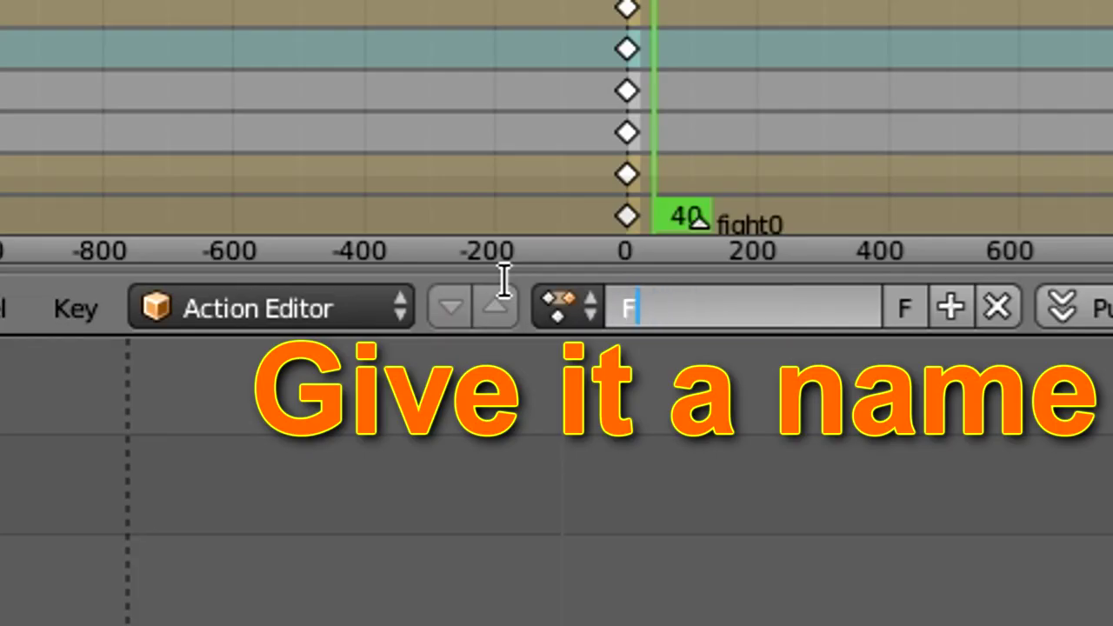
text(im1)
key(Return)
- Save over the blend file and play back the kick animation
key(ctrl+s)
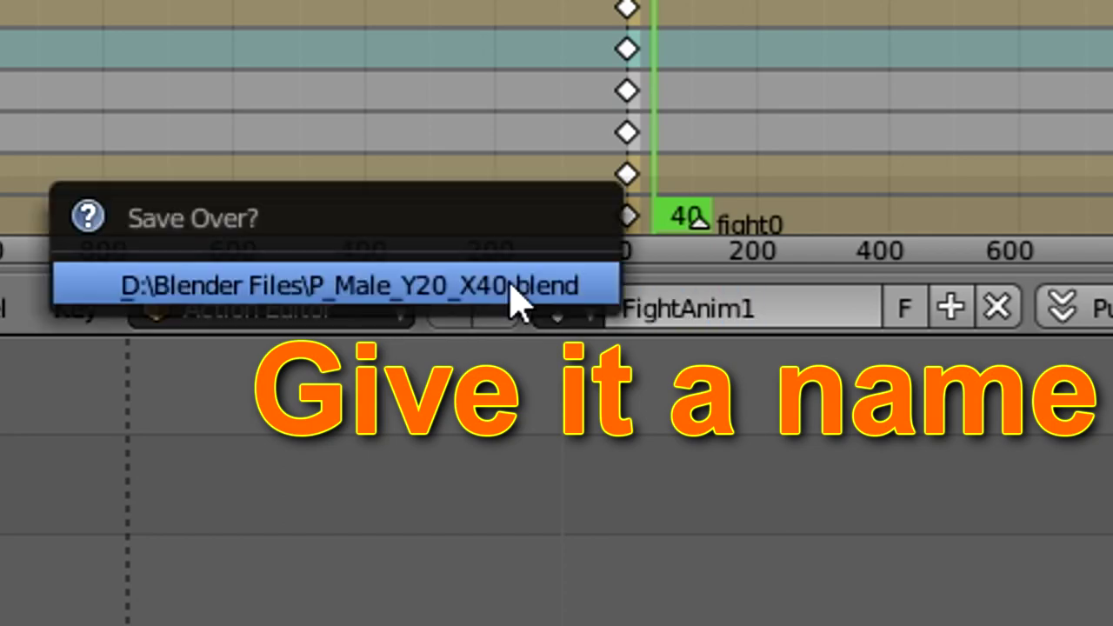
click(290, 300)
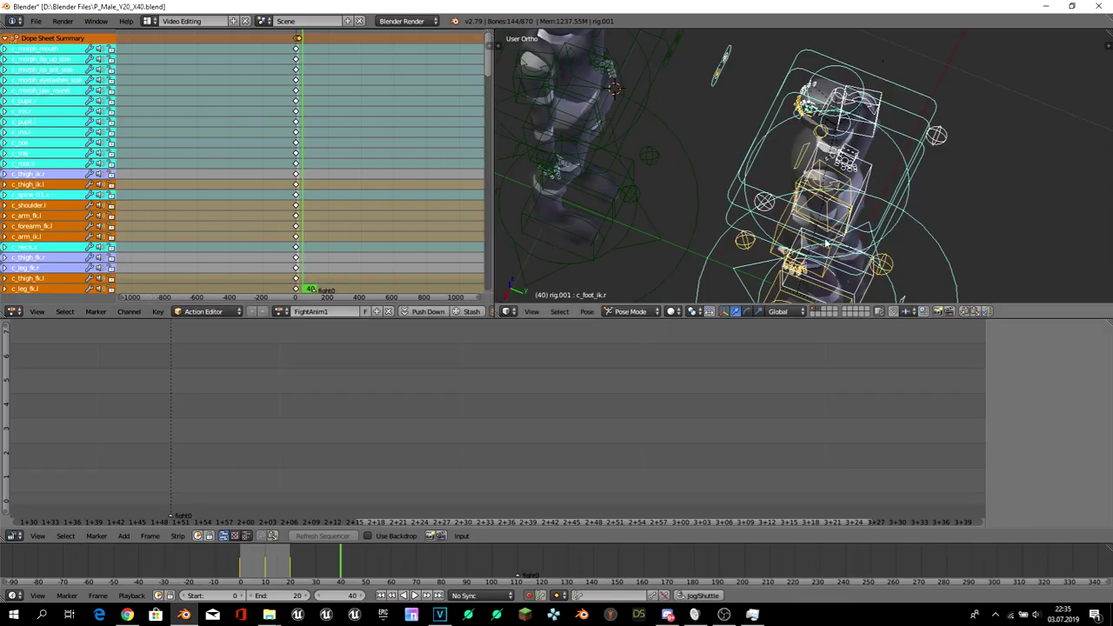
key(alt+a)
click(290, 559)
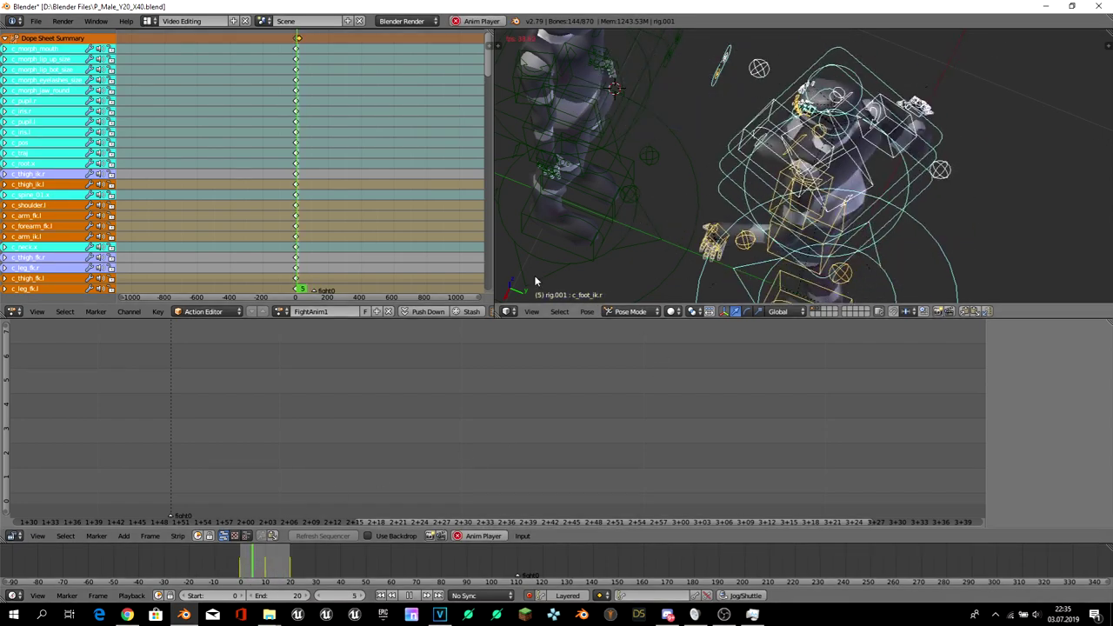
- Stop playback, return to the animation start, and switch the rig to the rigAction action
key(alt+a)
click(242, 559)
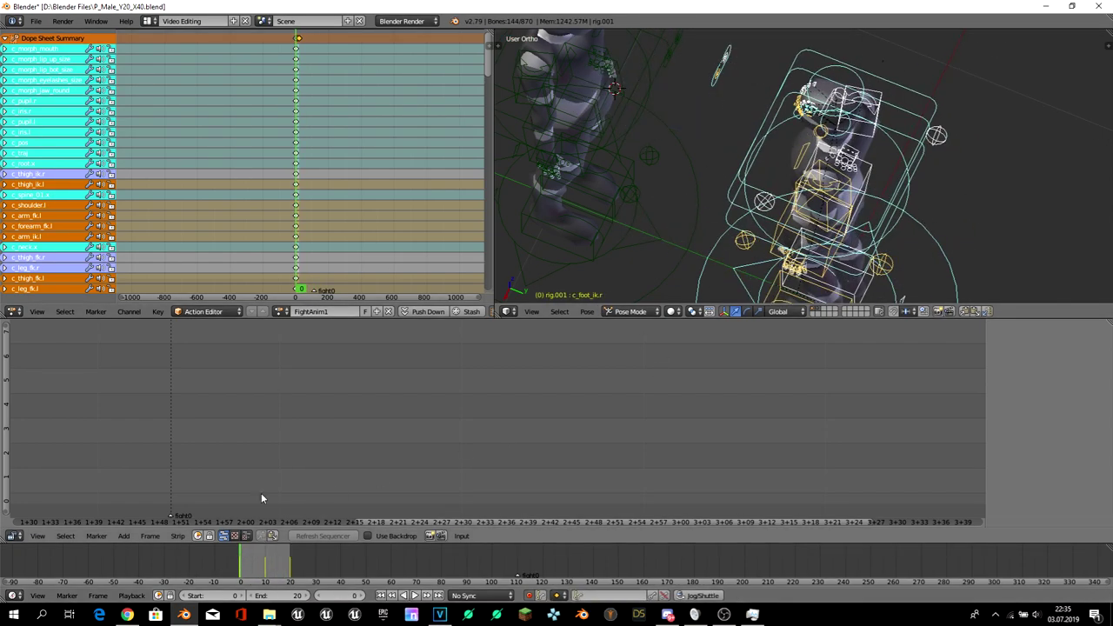
click(283, 312)
click(306, 341)
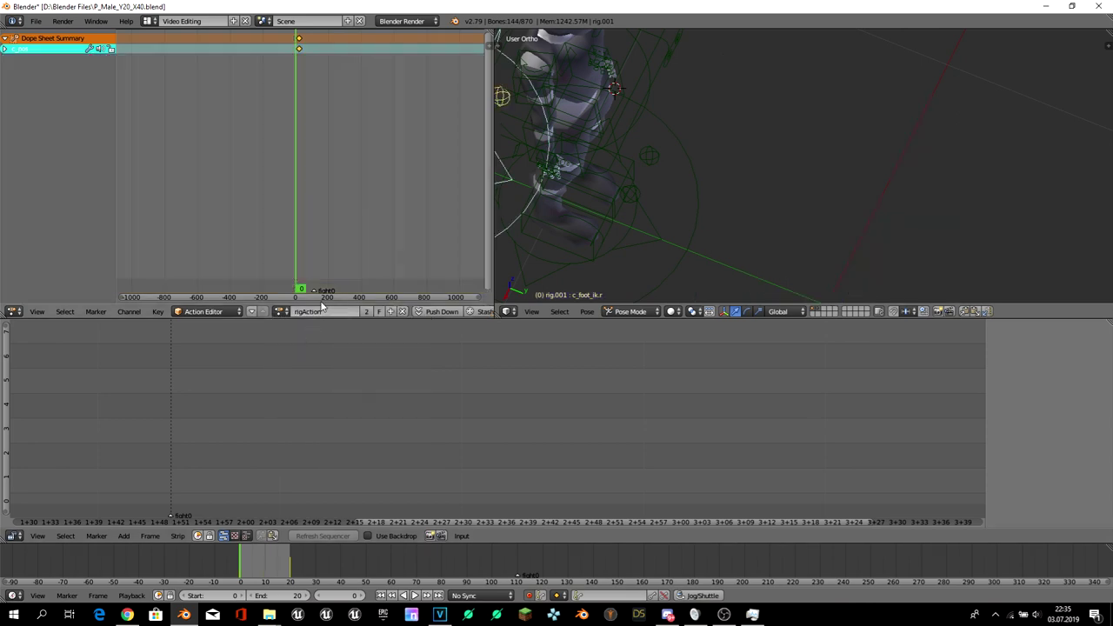
scroll(481, 218, down, 1)
scroll(644, 211, down, 5)
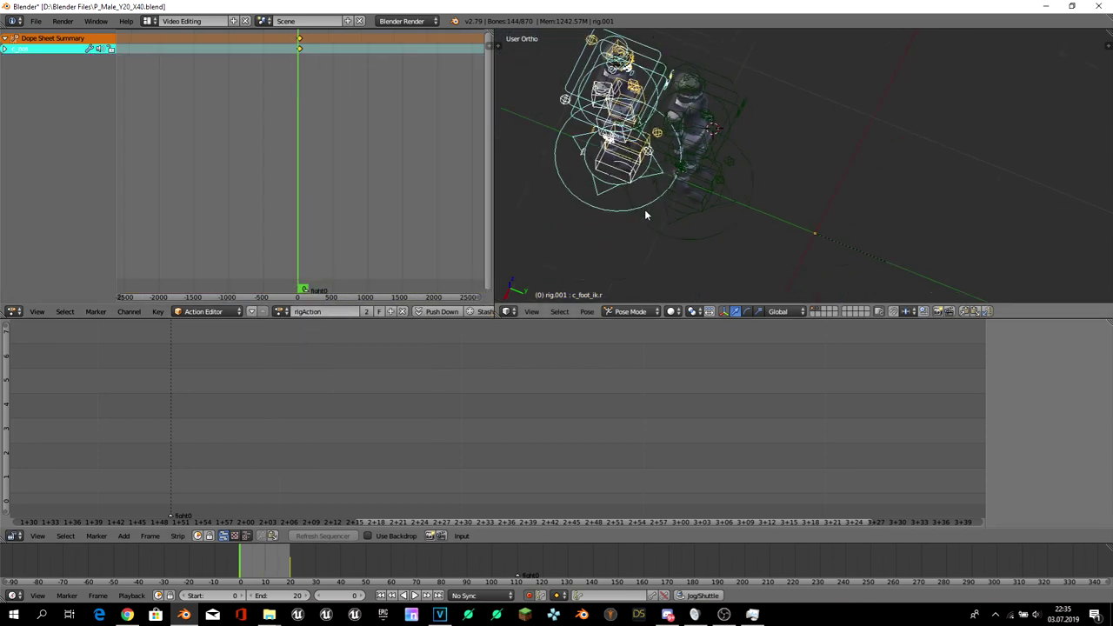
- Select all rig bones and return to the Default layout with the character in view
key(a)
click(149, 21)
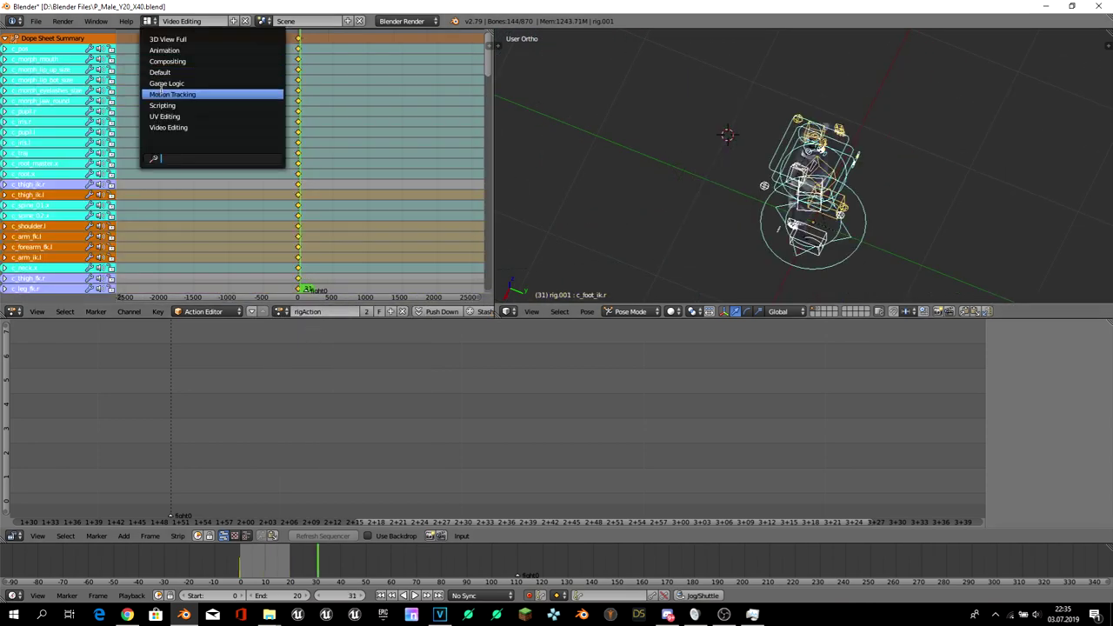
click(191, 72)
mouse_move(240, 153)
middle_down()
mouse_move(334, 167)
mouse_move(331, 187)
middle_up()
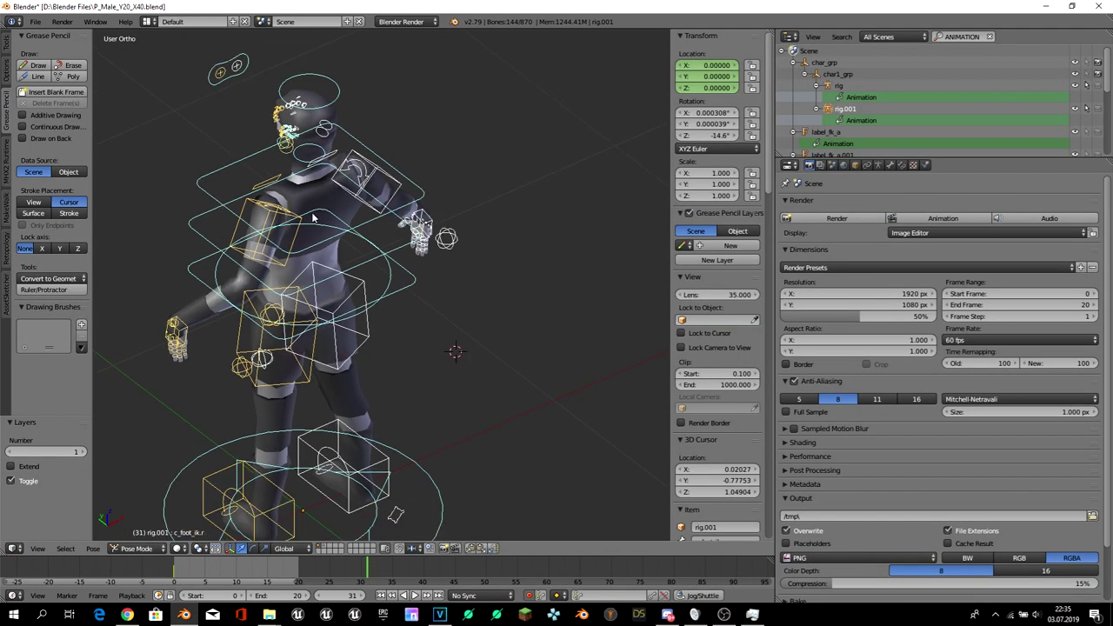
- At frame 0, move the right hand control down along X and Z, then select the left hand controls
key(KP_1)
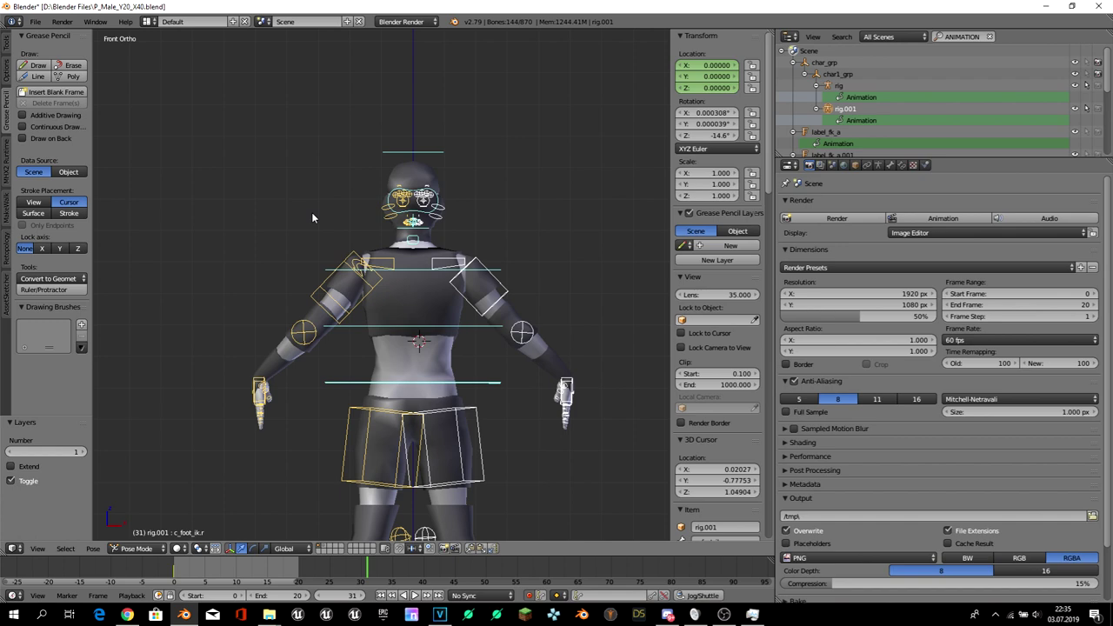
key(ctrl+KP_1)
right_click(203, 381)
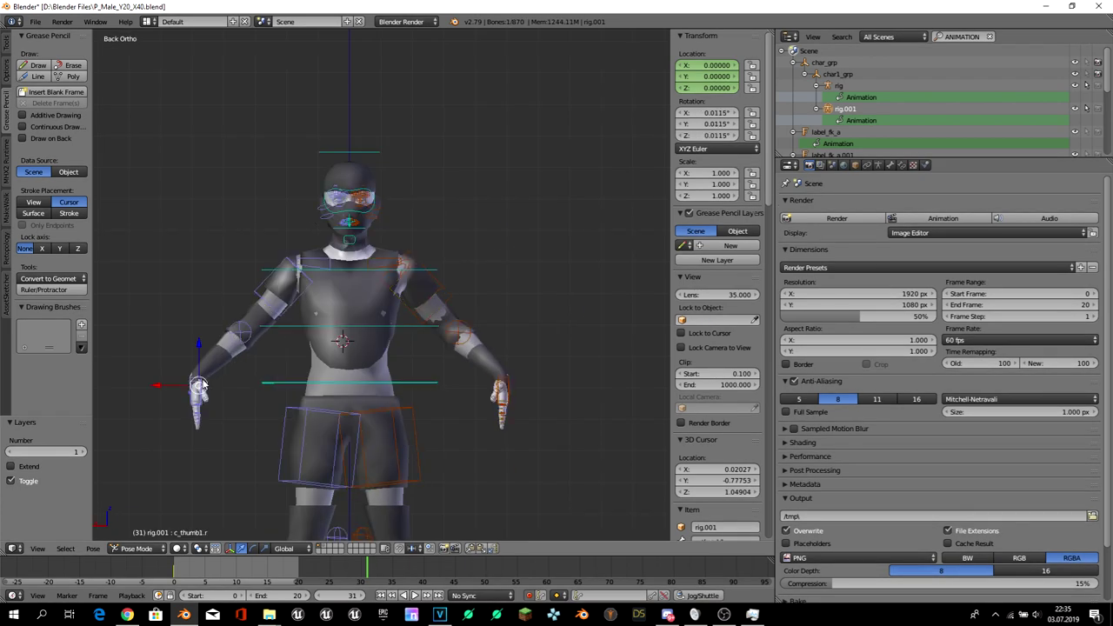
click(172, 571)
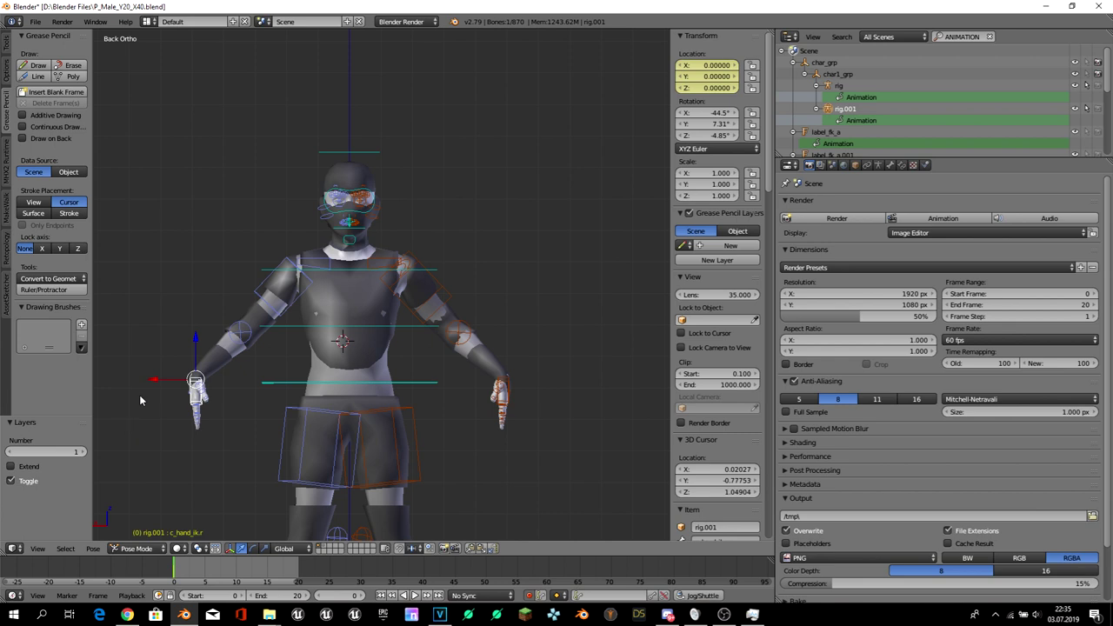
mouse_move(163, 377)
mouse_down()
mouse_move(275, 376)
mouse_move(243, 423)
mouse_up()
key(z)
right_click(500, 384)
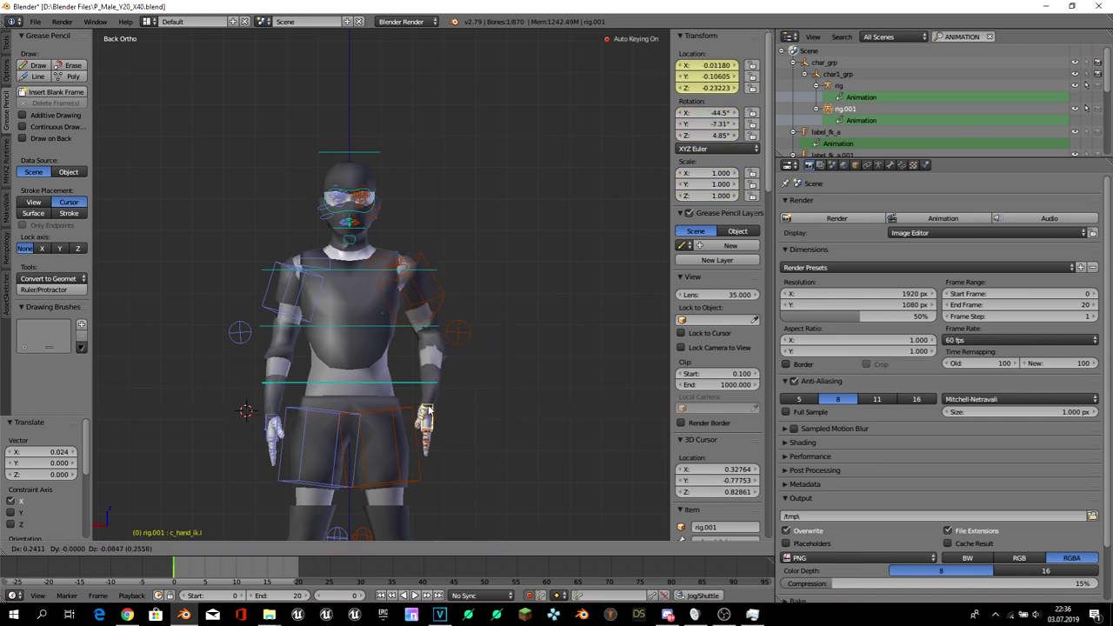
click(729, 616)
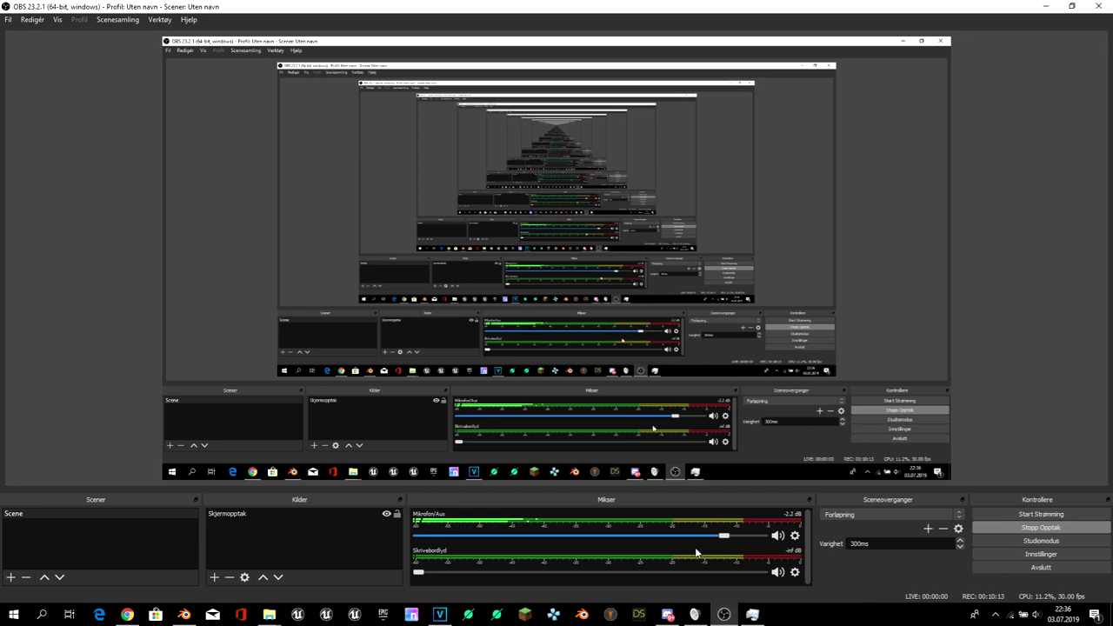
- Nudge c_hand_ik.l along Z and shift the right leg pole target c_leg_pole.r along X
click(183, 614)
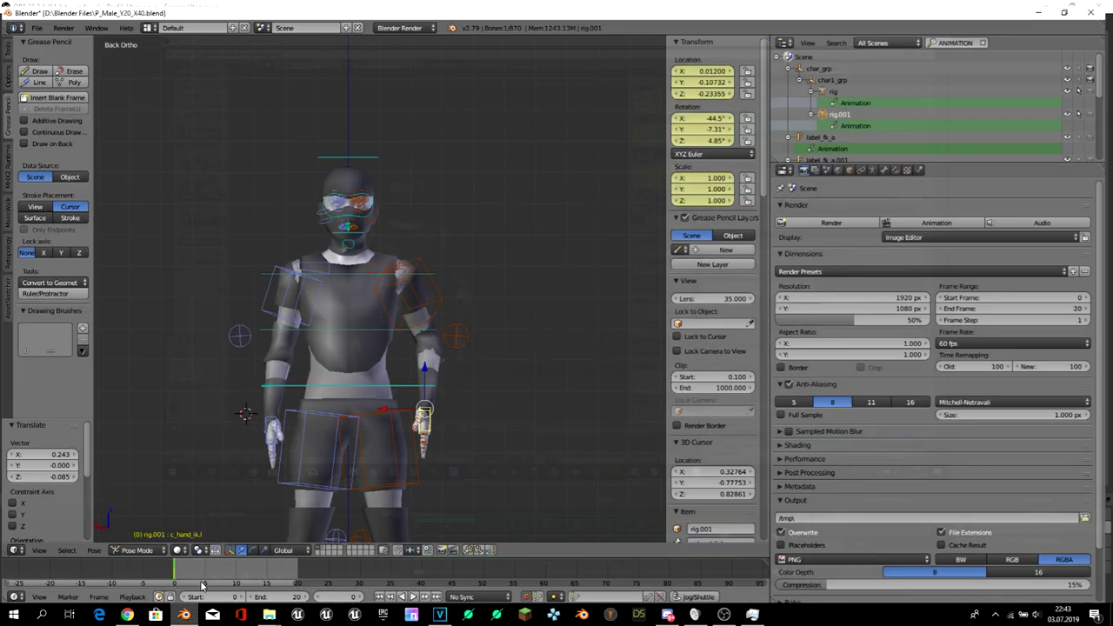
key(g)
key(z)
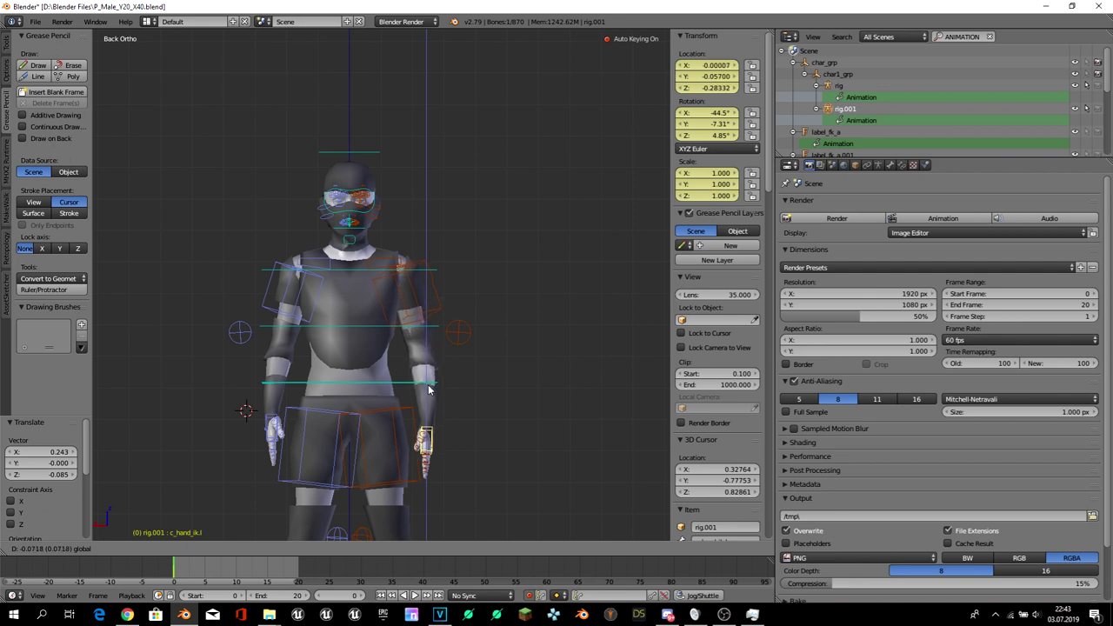
click(427, 391)
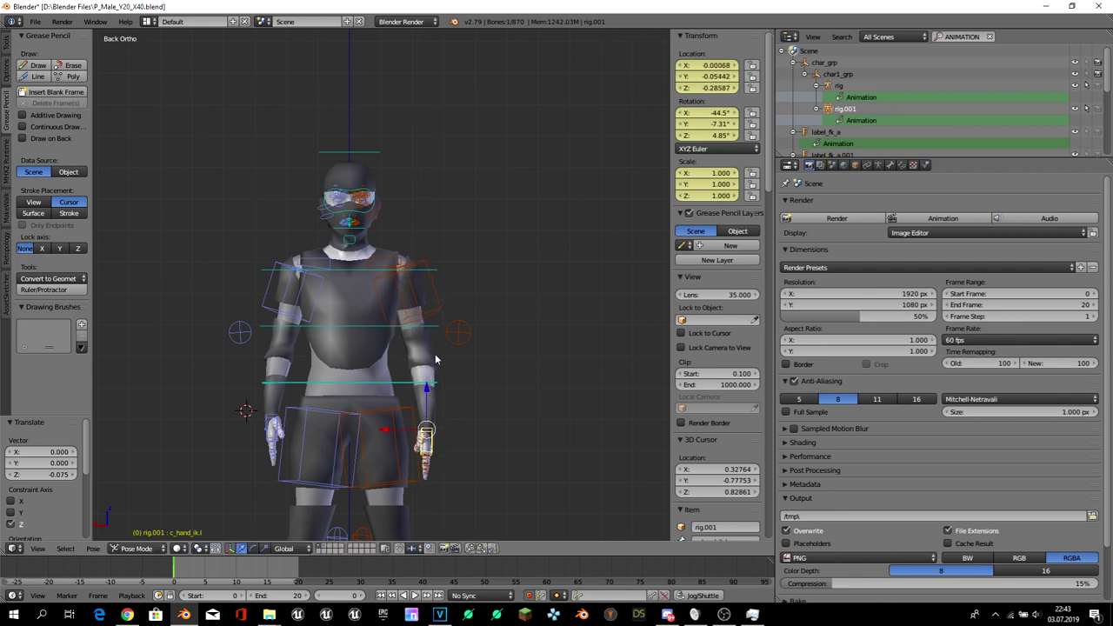
scroll(436, 358, down, 3)
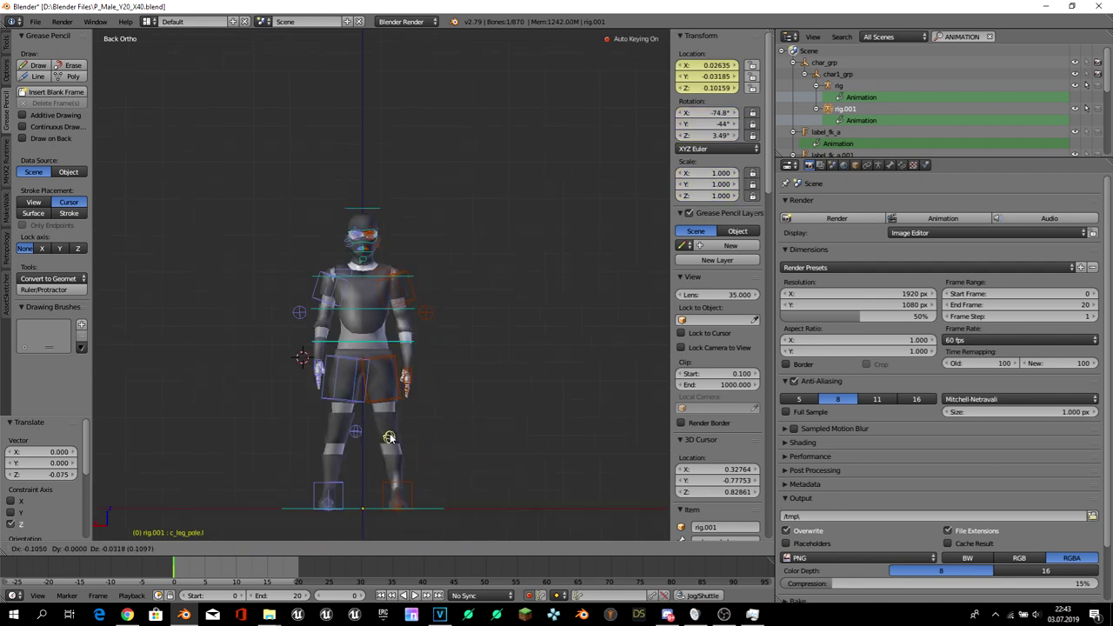
right_drag(354, 431, 337, 431)
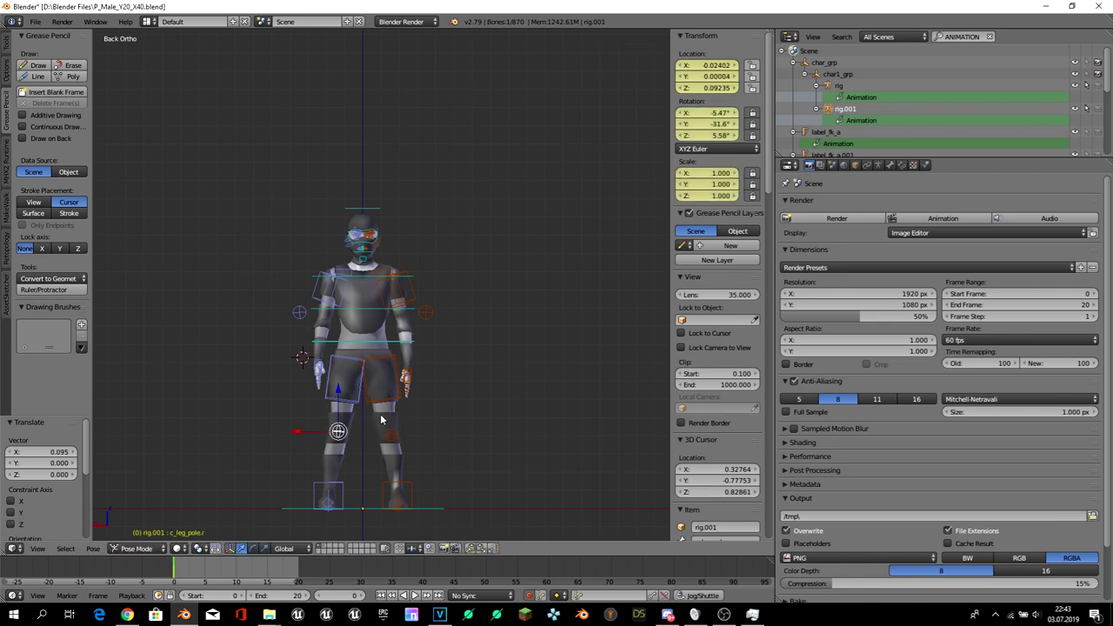
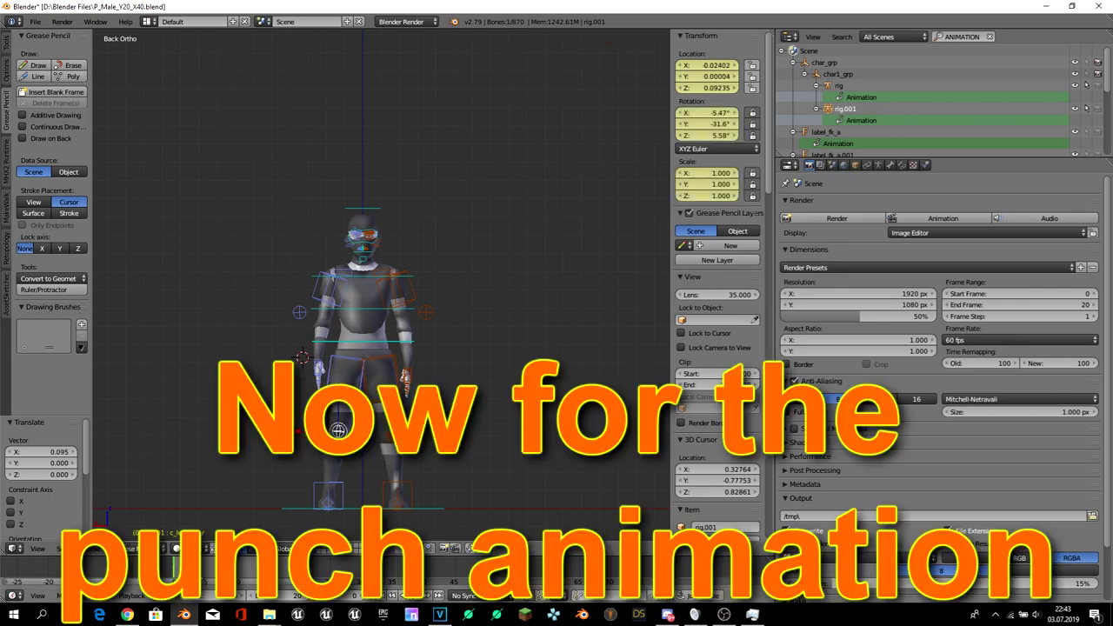
- Jump to a later frame and check the character from the front and back views
click(211, 571)
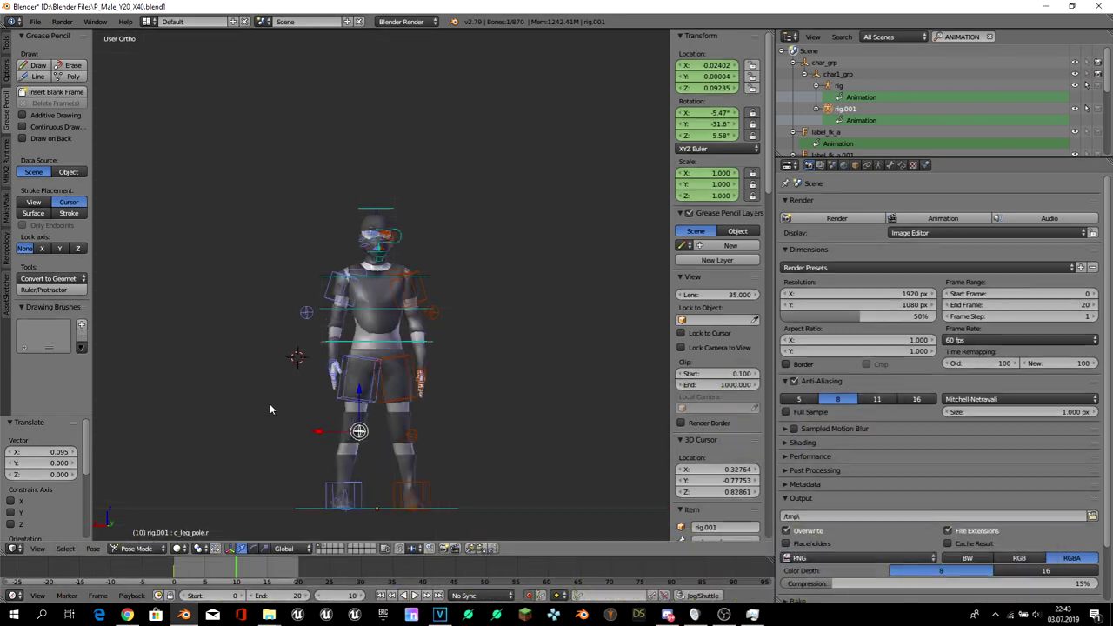
mouse_move(269, 404)
middle_down()
mouse_move(281, 414)
mouse_move(299, 406)
middle_up()
key(KP_1)
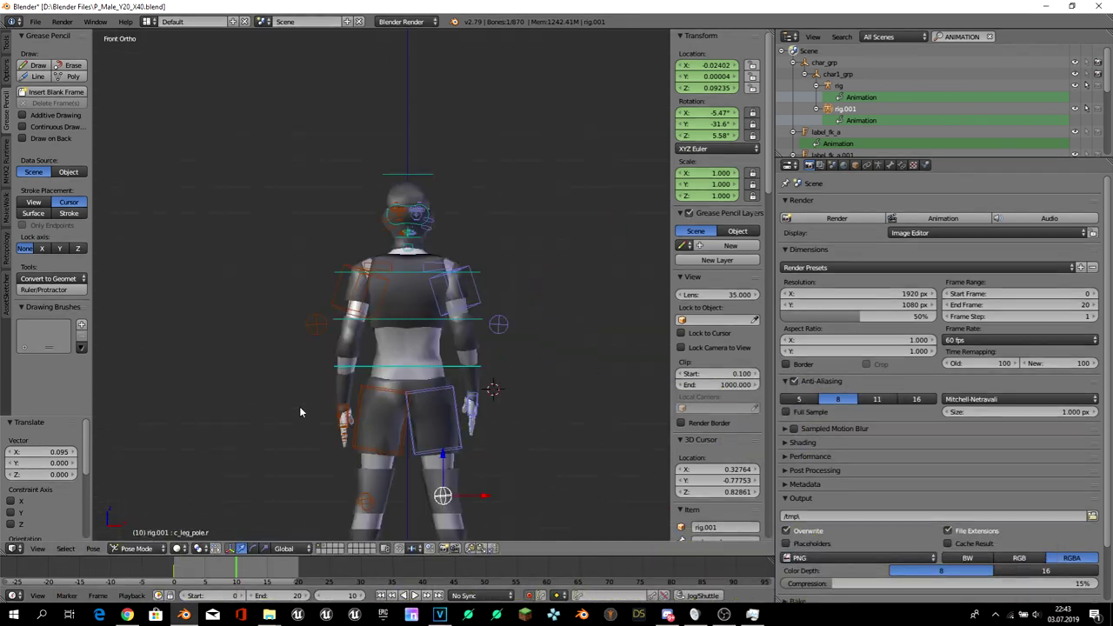
key(ctrl+KP_1)
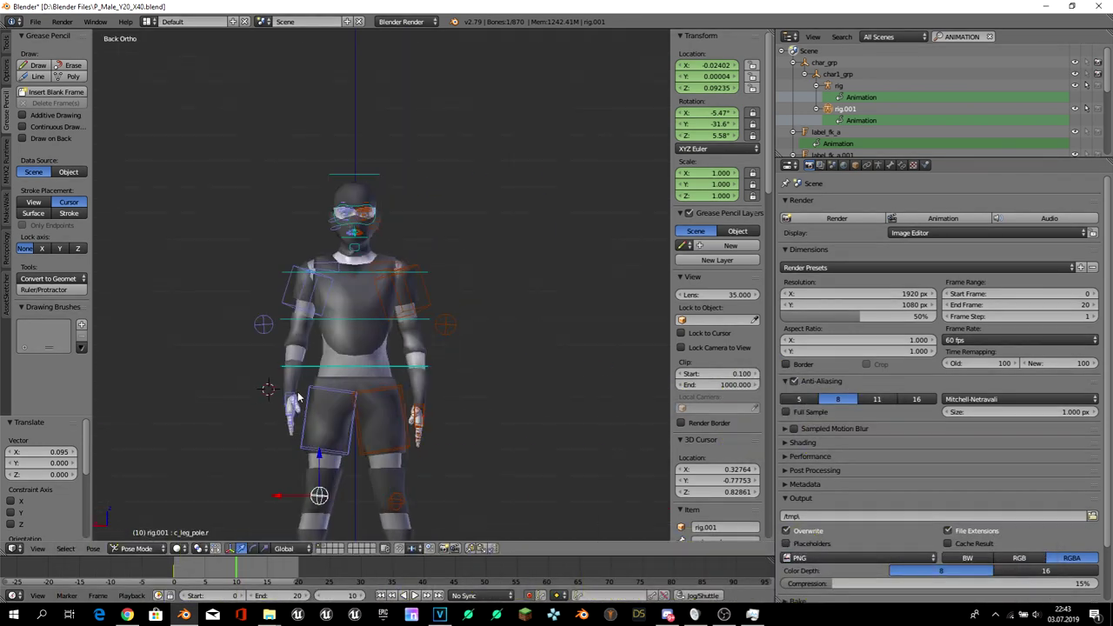
key(KP_1)
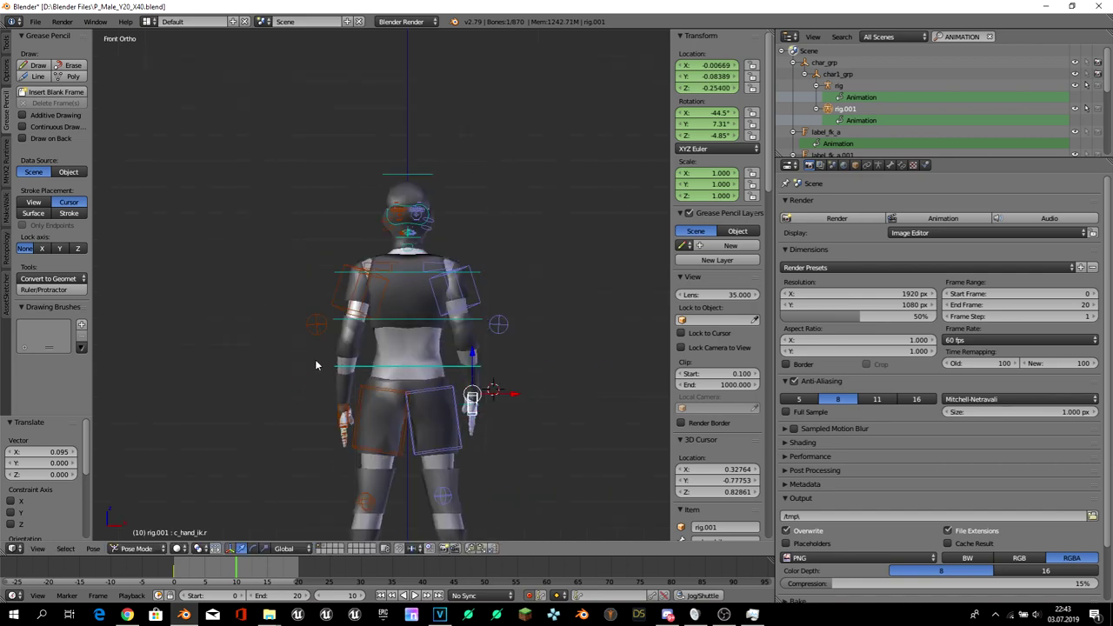
- Return the rig to Pose Mode, select the c_pos root control and go back to frame 0
key(ctrl+Tab)
scroll(217, 419, down, 3)
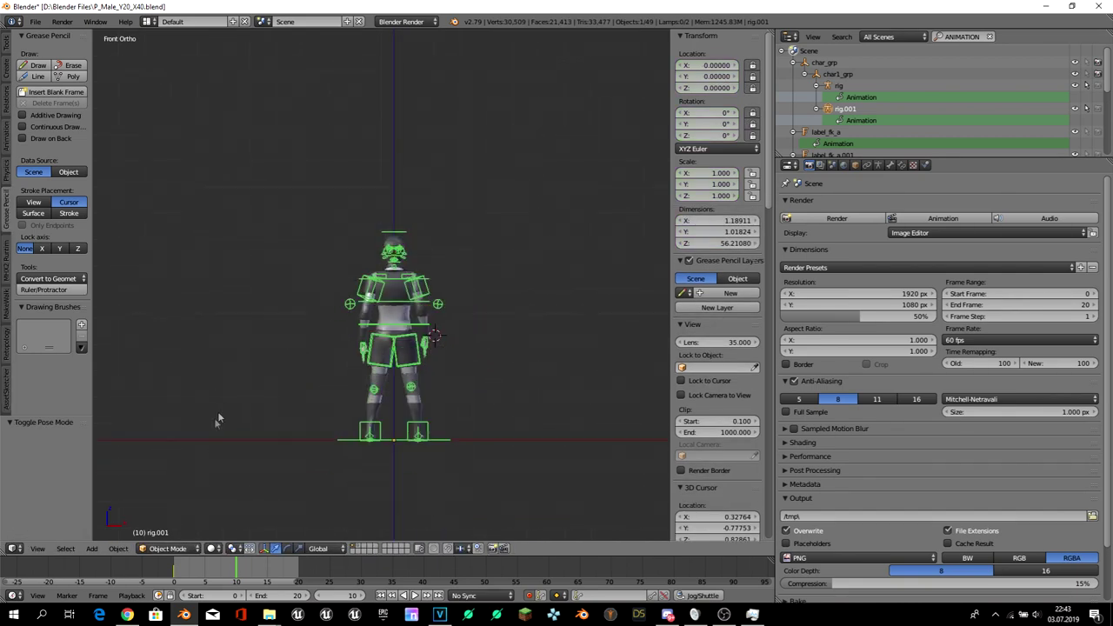
middle_drag(224, 410, 320, 460)
key(Tab)
click(352, 408)
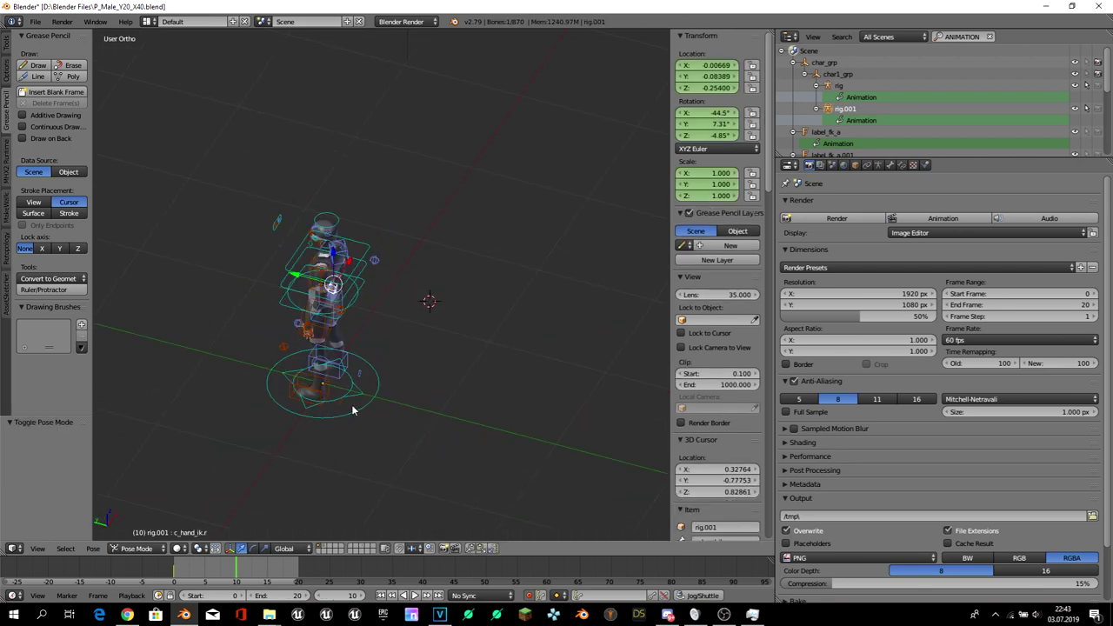
right_click(353, 408)
key(shift+Left)
- Rotate the whole rig 180° around Z
text(rz)
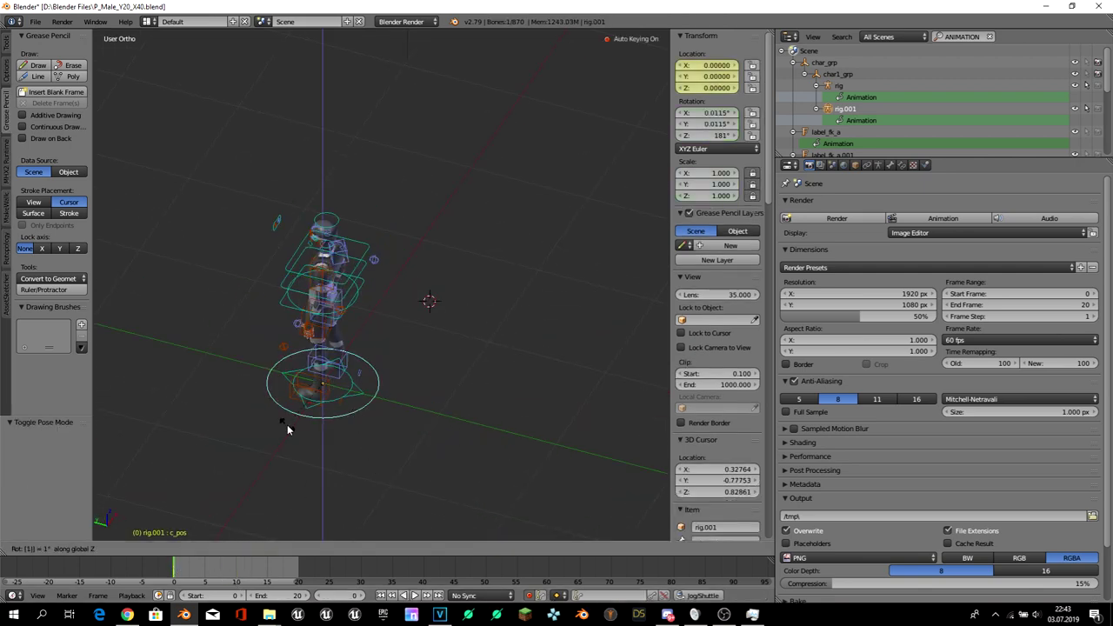
text(180)
key(Return)
key(KP_1)
scroll(287, 424, up, 4)
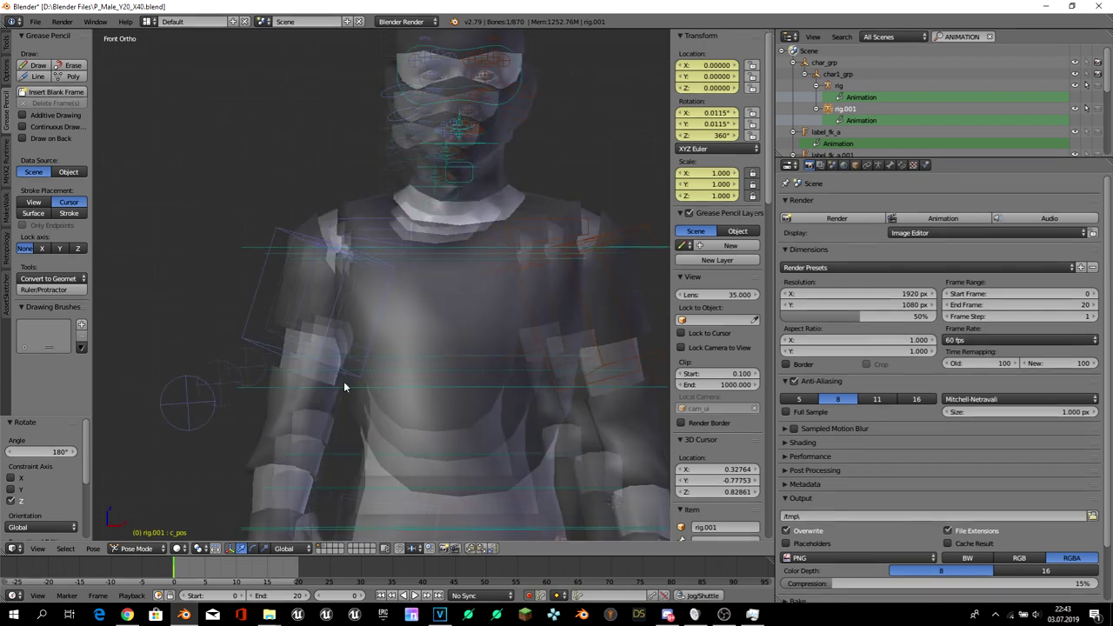
scroll(345, 385, down, 2)
scroll(319, 440, up, 3)
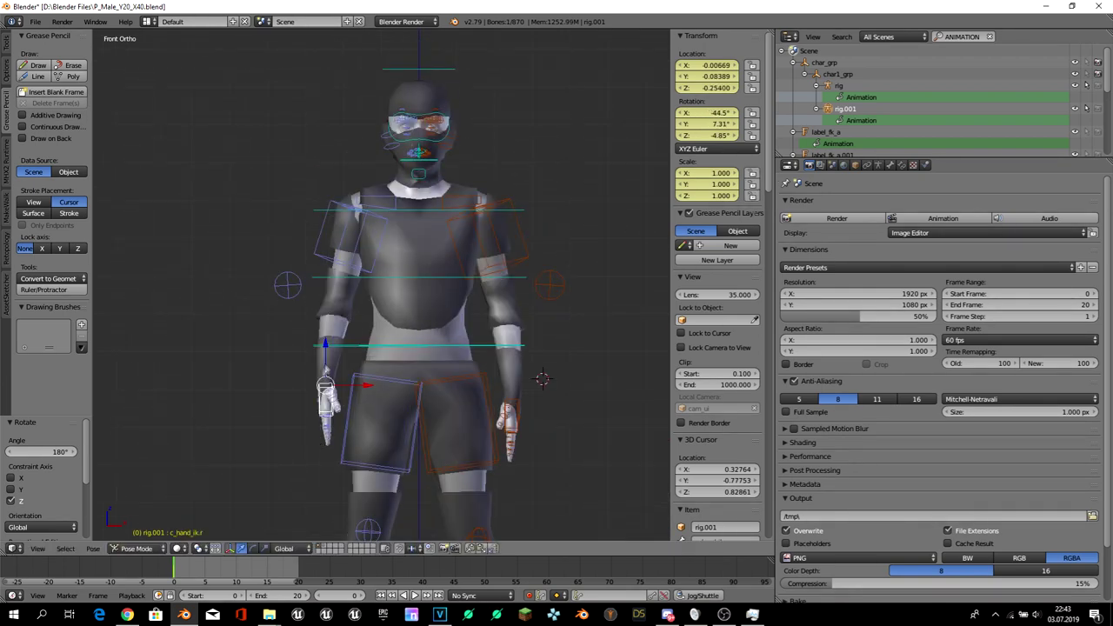
- Raise the right hand IK control and rotate it about 89.8°, then adjust it with a free rotation
key(g)
click(304, 290)
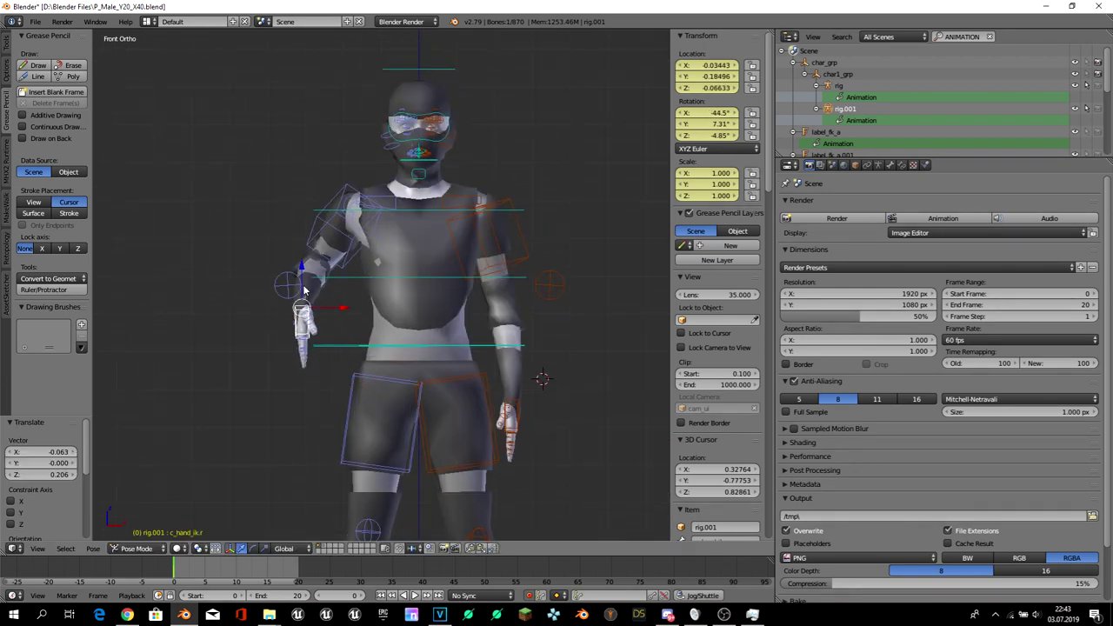
key(r)
click(388, 302)
key(r)
key(r)
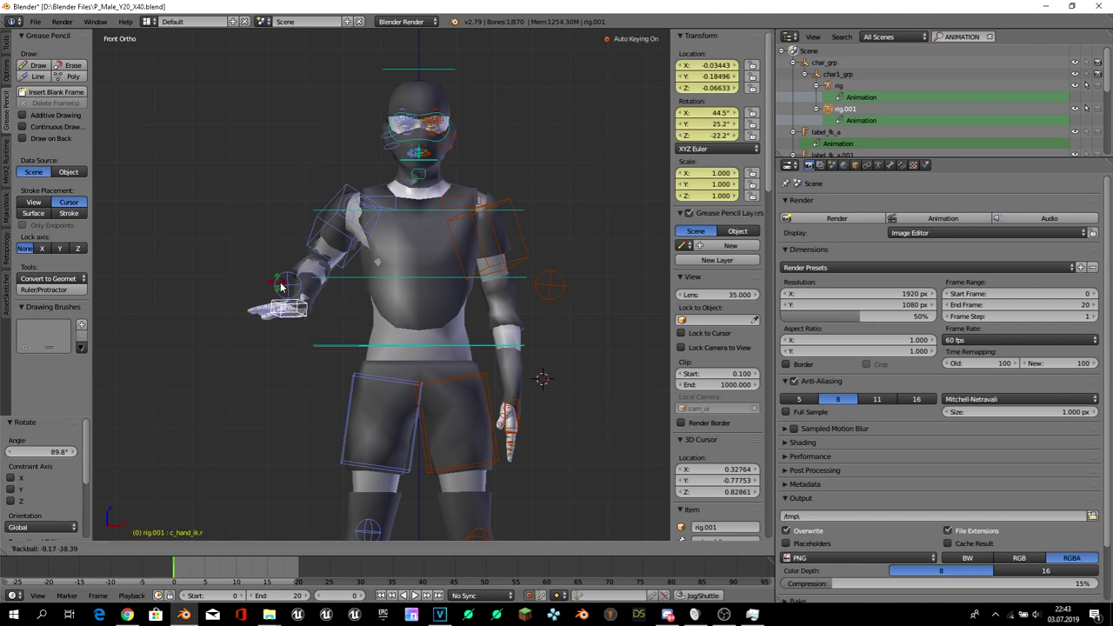
click(386, 295)
- Push the right hand forward along Y, then deselect all bones
middle_drag(386, 295, 394, 327)
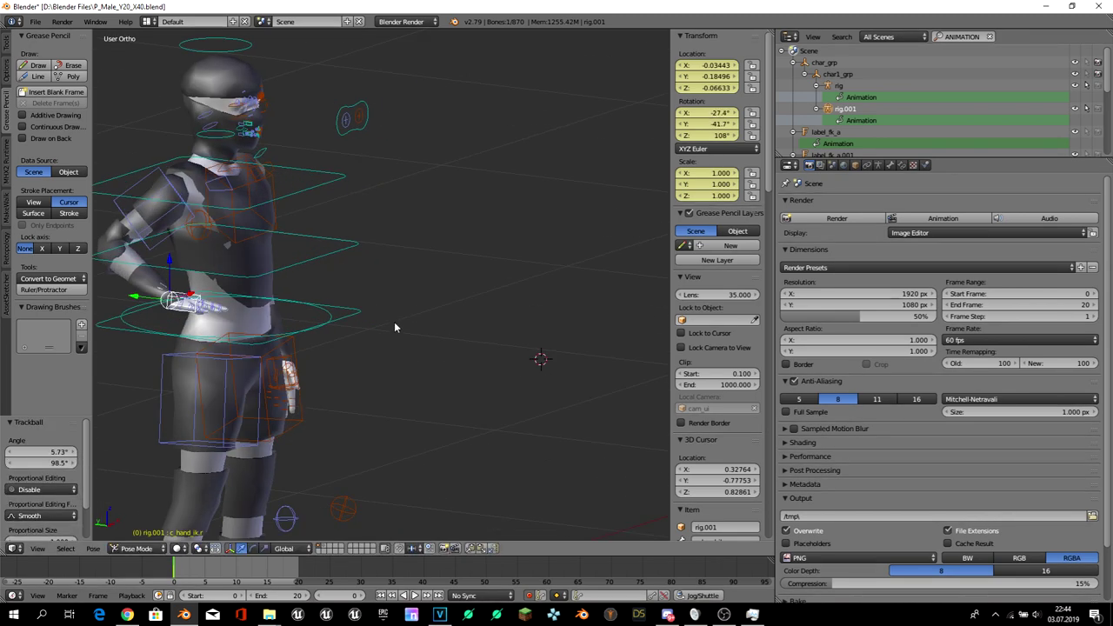
key(g)
key(y)
click(221, 302)
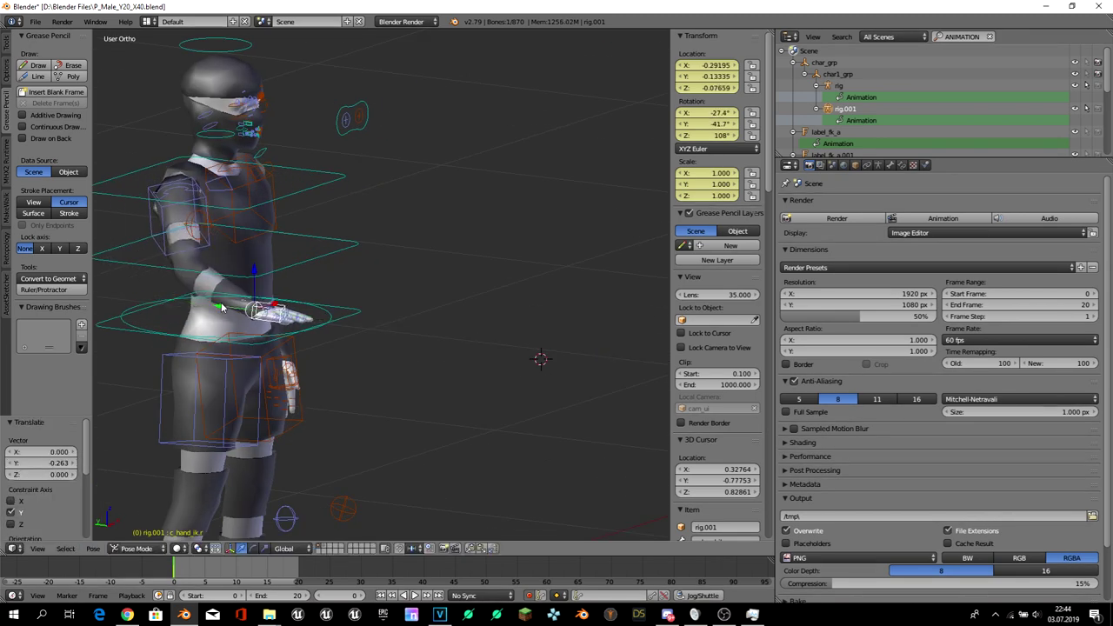
key(KP_1)
scroll(221, 302, up, 2)
scroll(230, 297, up, 3)
mouse_move(229, 297)
middle_down()
mouse_move(327, 328)
mouse_move(349, 357)
middle_up()
key(a)
scroll(356, 364, up, 3)
- Switch to Normal orientation and curl the pinky (base about 69°) and ring finger down
scroll(339, 390, up, 2)
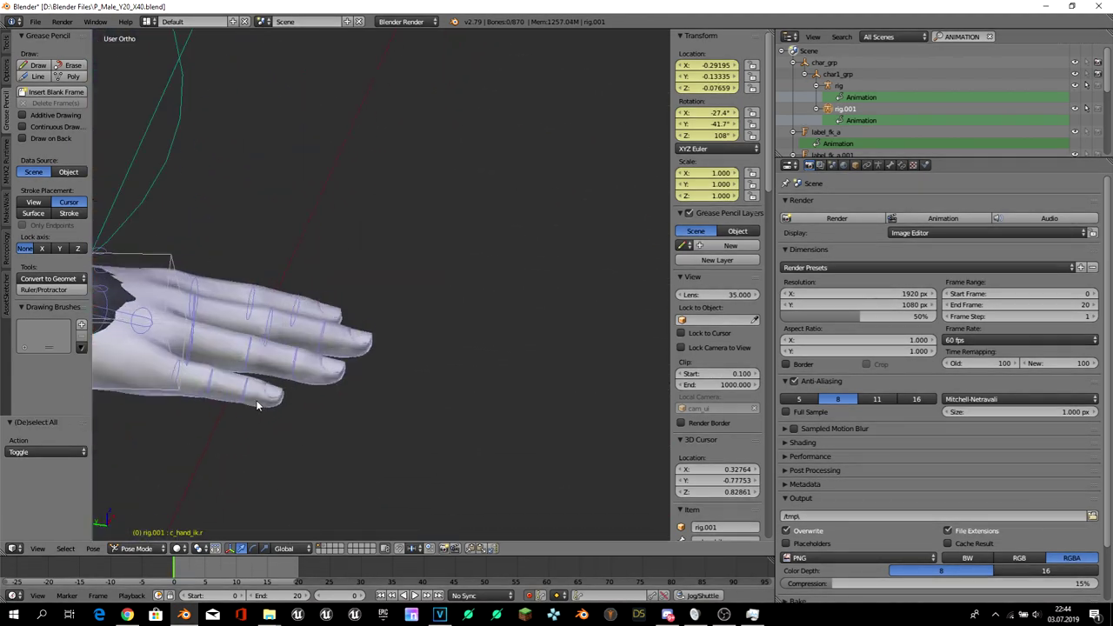
right_click(174, 374)
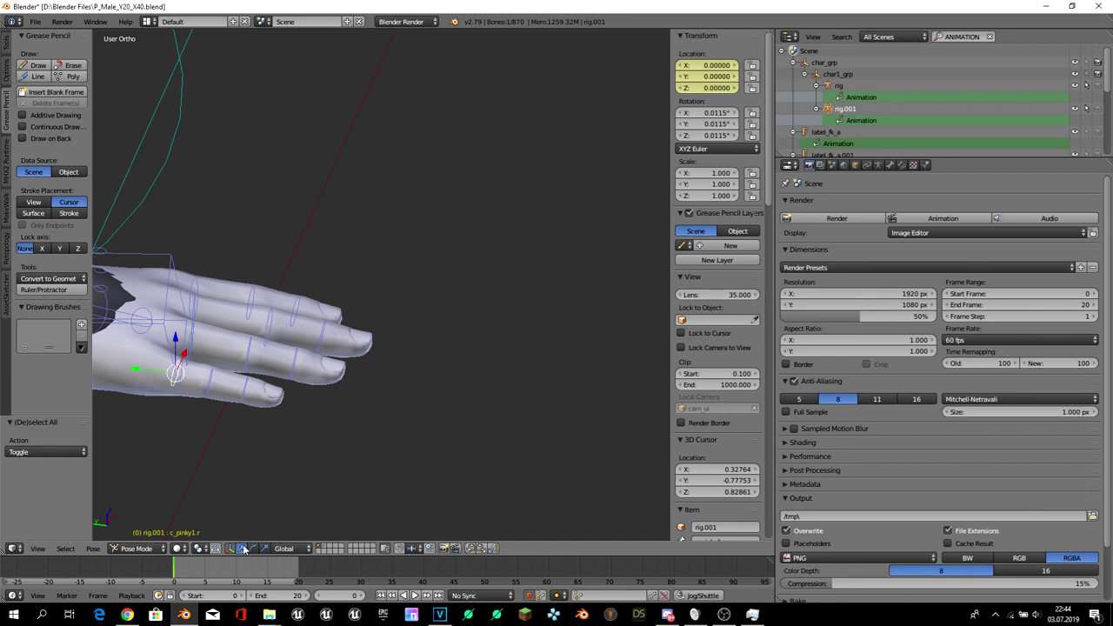
click(278, 550)
click(300, 510)
drag(209, 370, 198, 396)
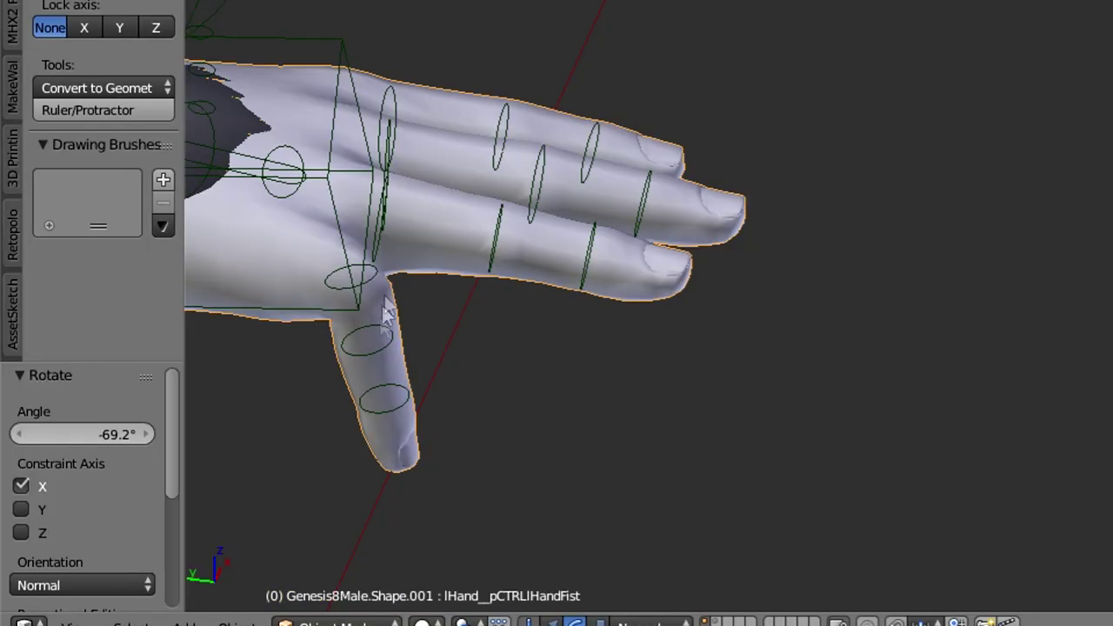
right_click(183, 402)
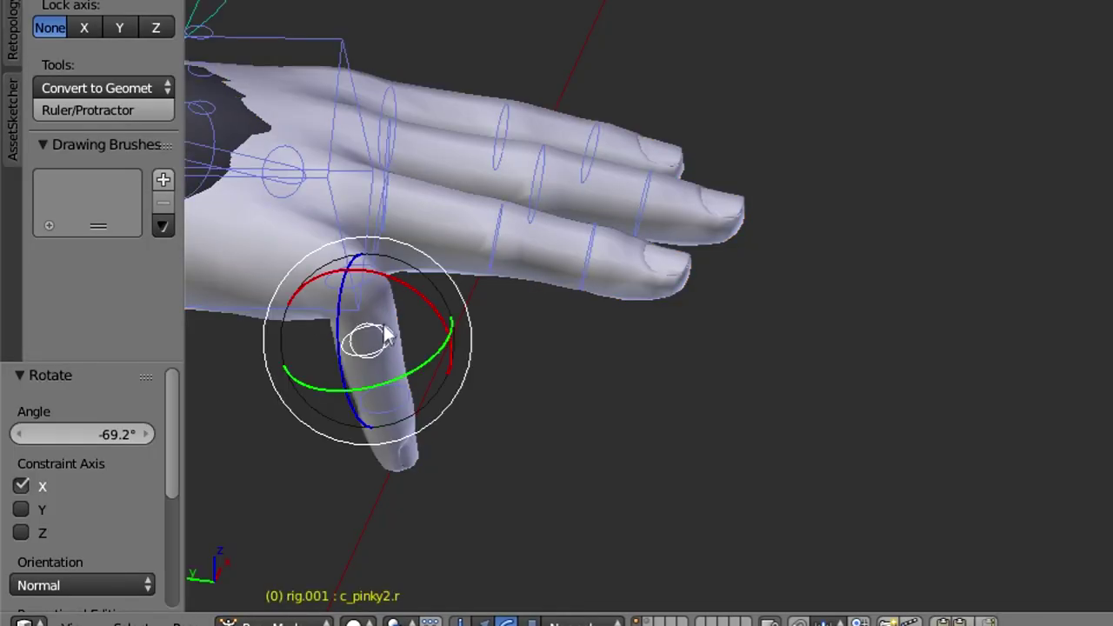
drag(190, 396, 211, 412)
right_click(172, 391)
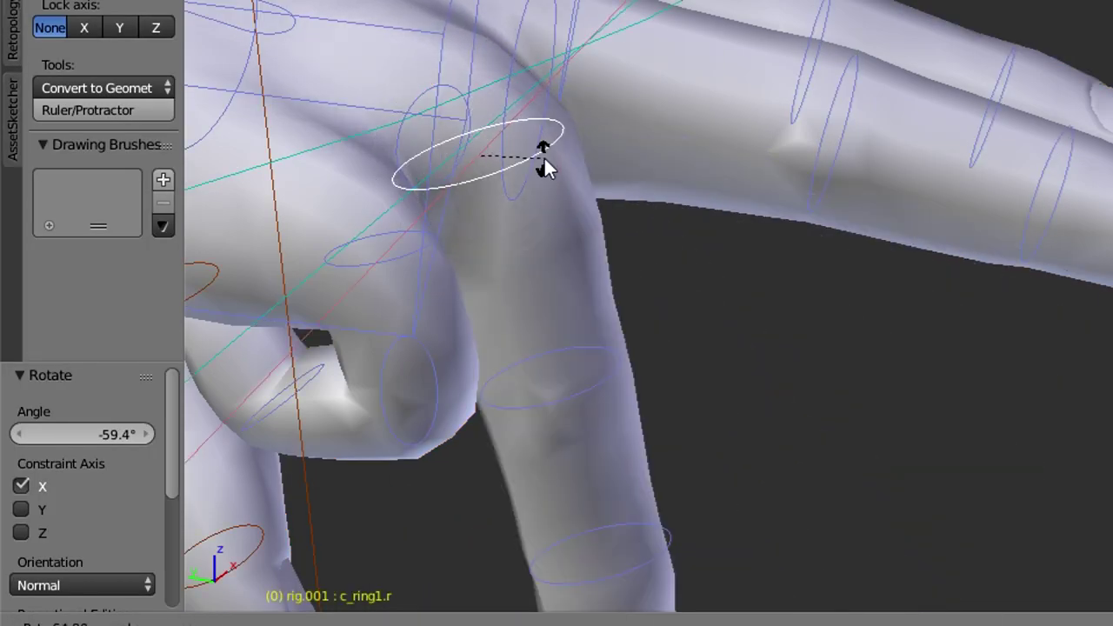
drag(589, 318, 406, 474)
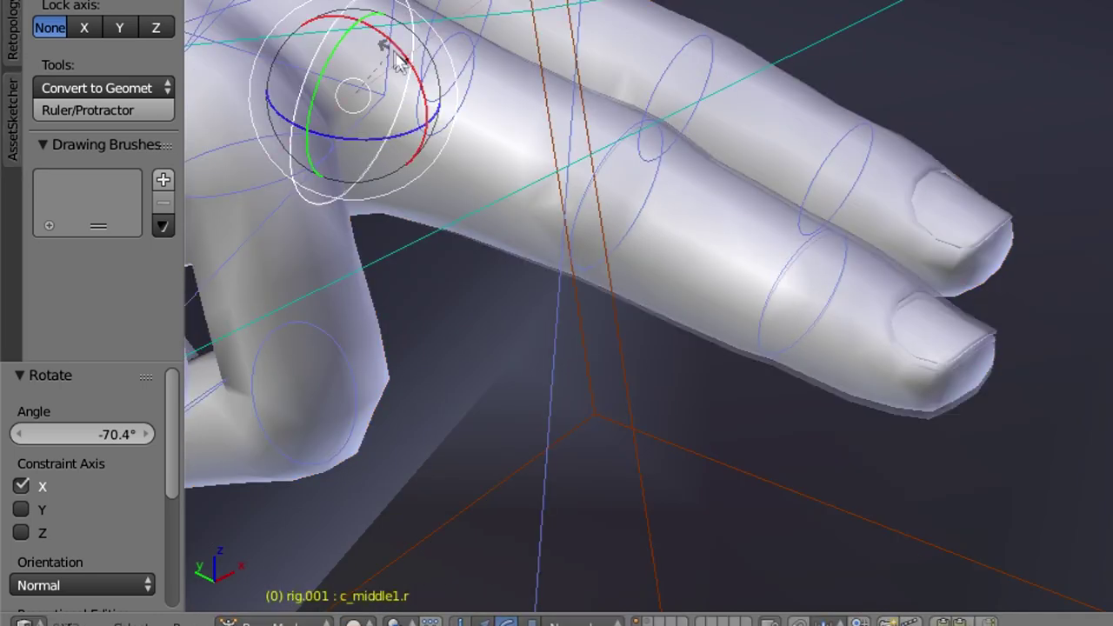
- Curl the middle finger's middle segment to -86° and its tip to -73.6°
right_click(429, 340)
drag(472, 296, 457, 389)
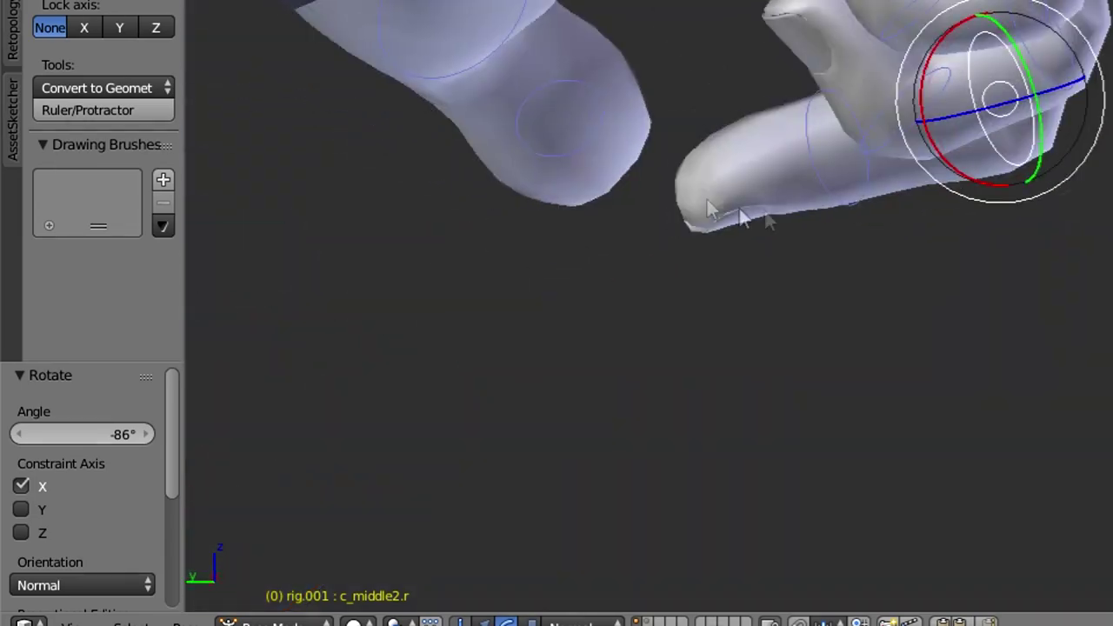
right_click(781, 106)
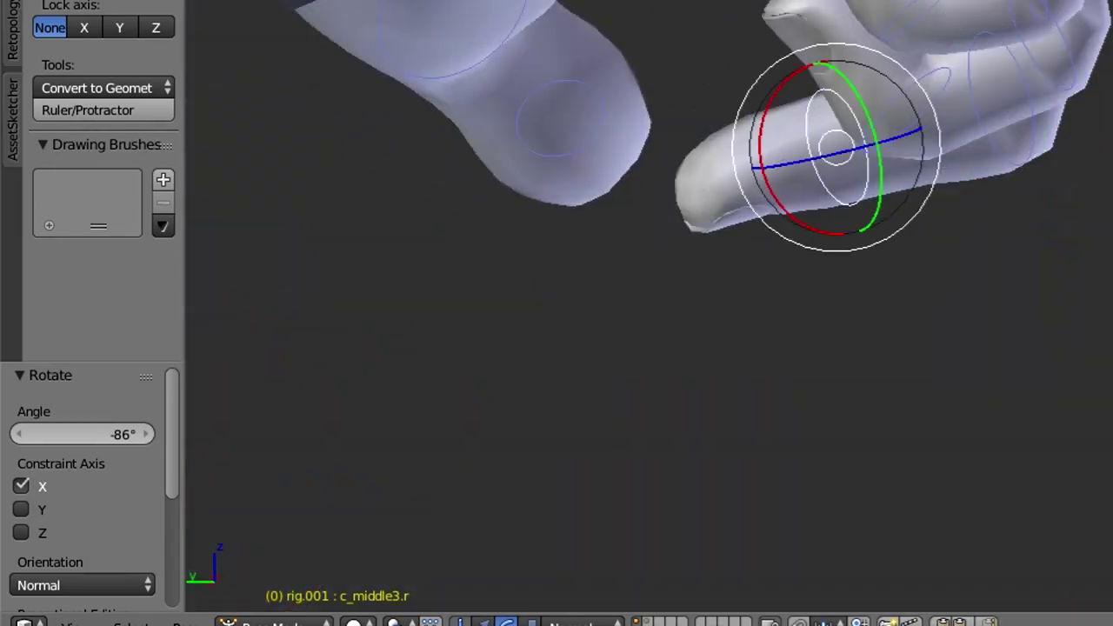
key(r)
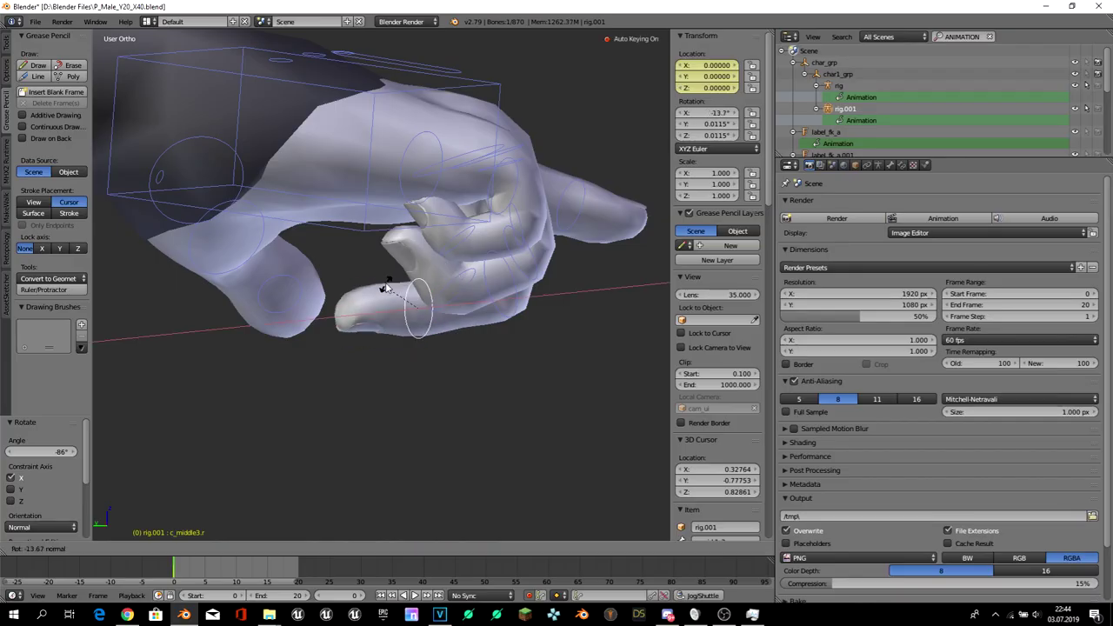
click(419, 252)
middle_drag(419, 252, 513, 287)
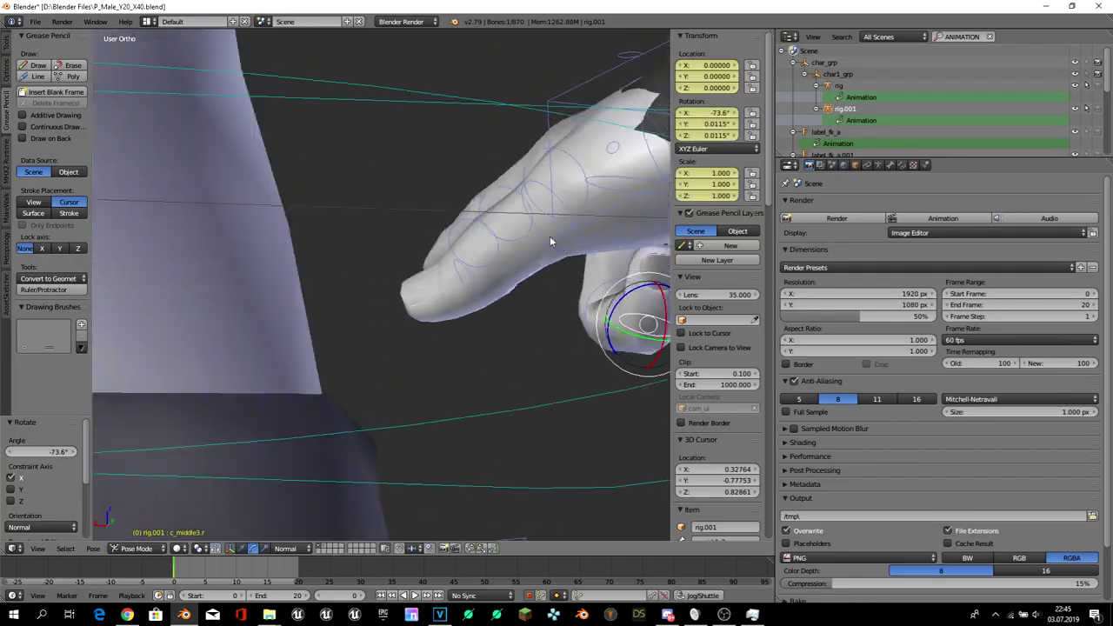
- Bend the index finger's base down to -61.4° and select its middle and tip bones
right_click(378, 133)
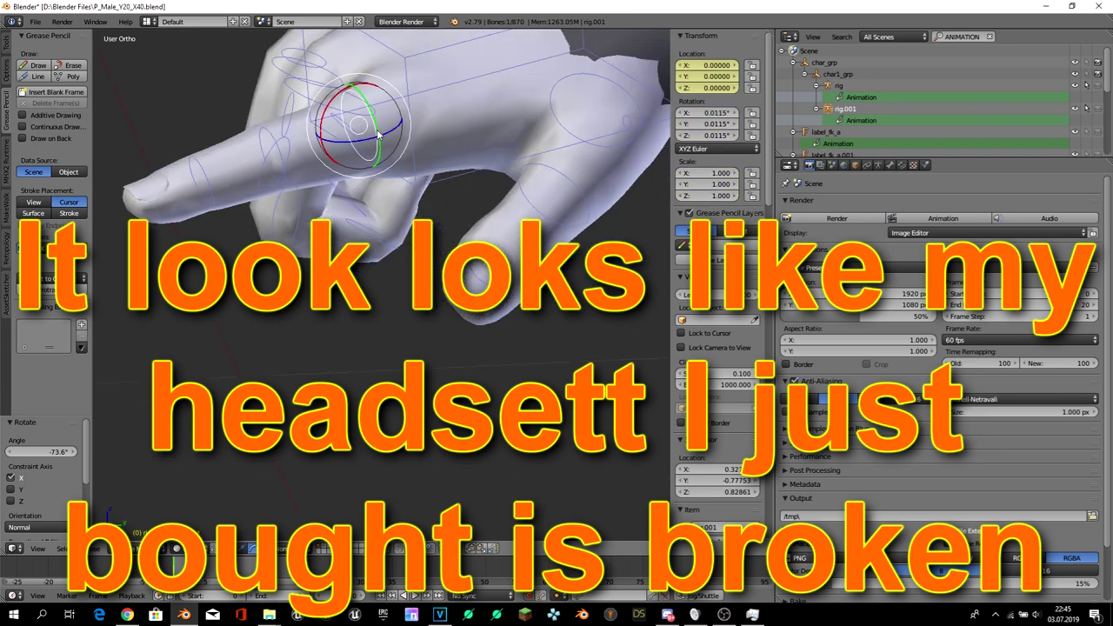
key(KP_3)
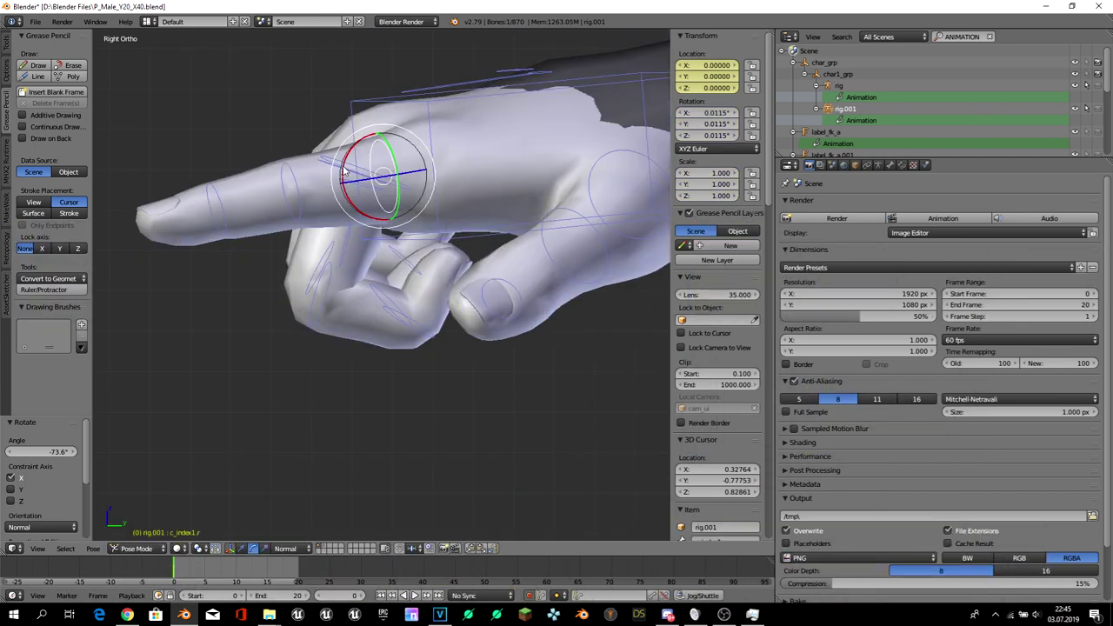
mouse_move(343, 171)
mouse_down()
mouse_move(346, 248)
mouse_move(426, 315)
mouse_move(374, 314)
mouse_up()
right_click(345, 250)
right_click(428, 317)
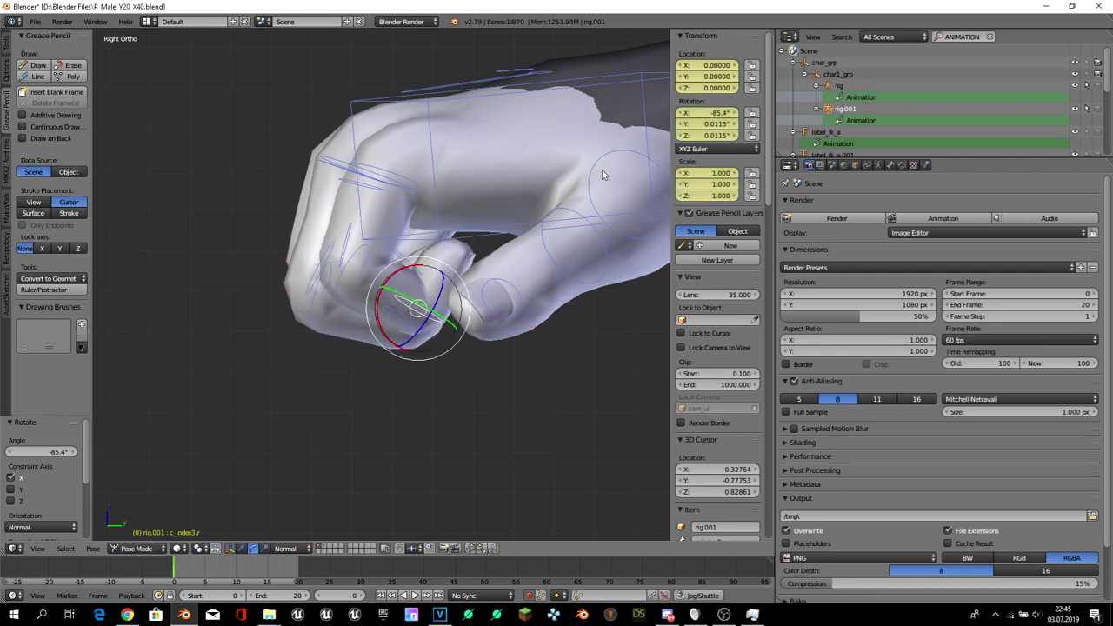
mouse_move(602, 175)
middle_down()
mouse_move(329, 211)
mouse_move(379, 201)
mouse_move(190, 258)
middle_up()
key(ctrl+Tab)
- Back in Pose Mode, bend the index finger base further about X
scroll(191, 258, up, 3)
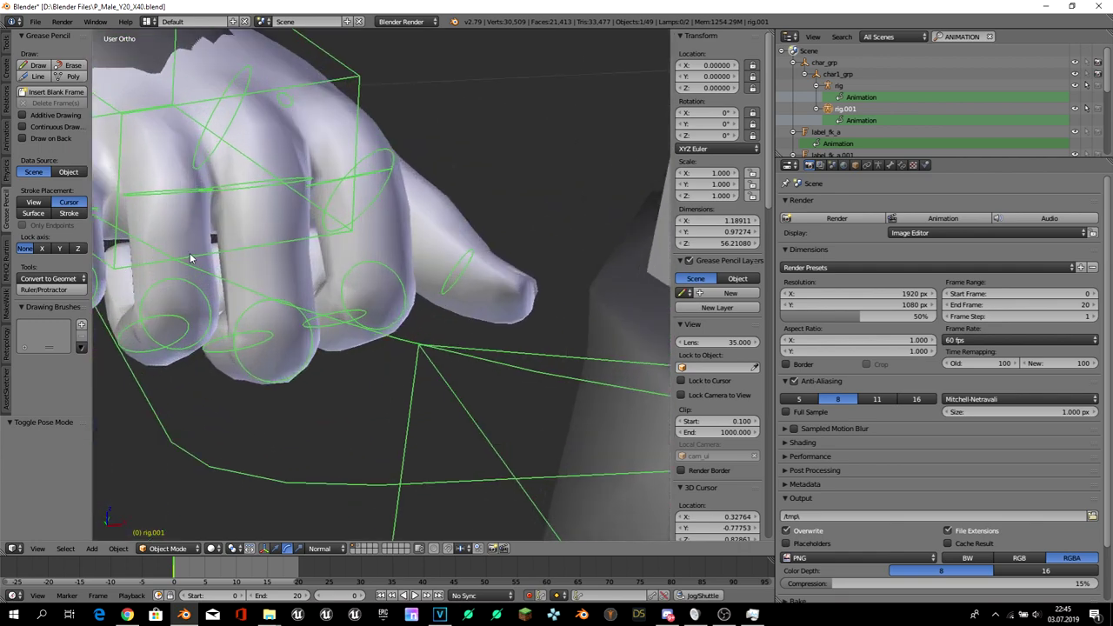
key(ctrl+Tab)
click(191, 383)
middle_drag(191, 384, 280, 211)
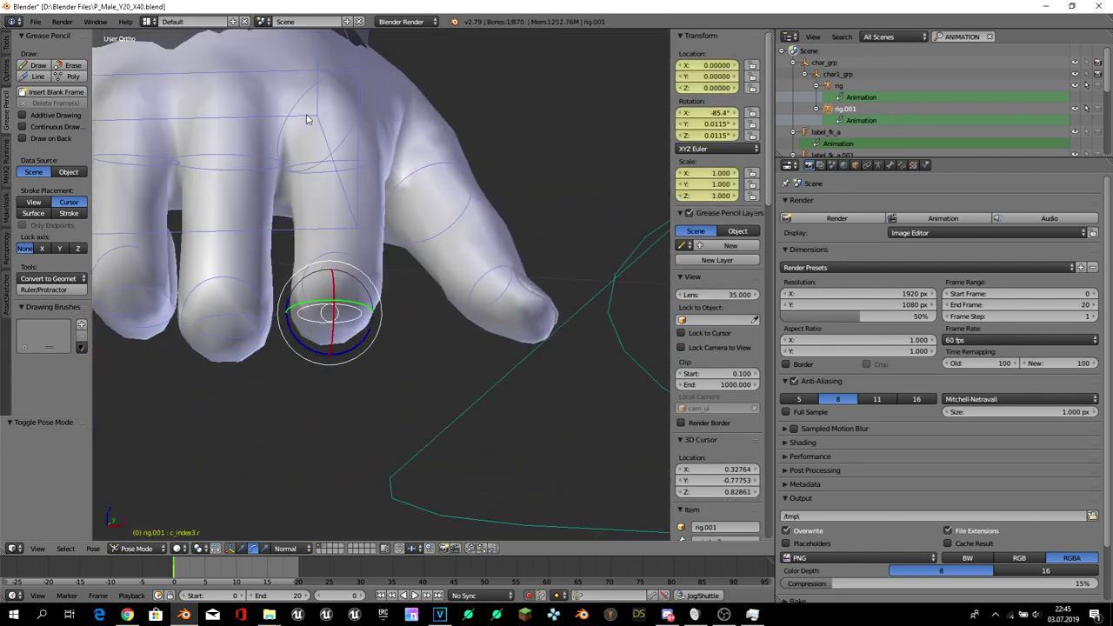
right_click(335, 178)
key(KP_3)
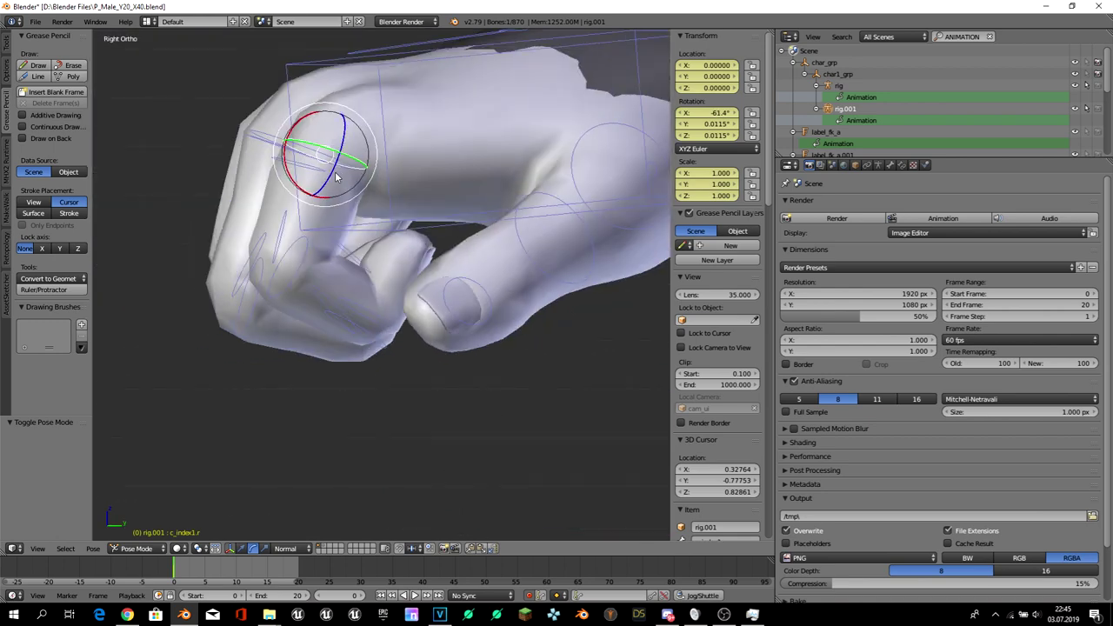
key(r)
key(x)
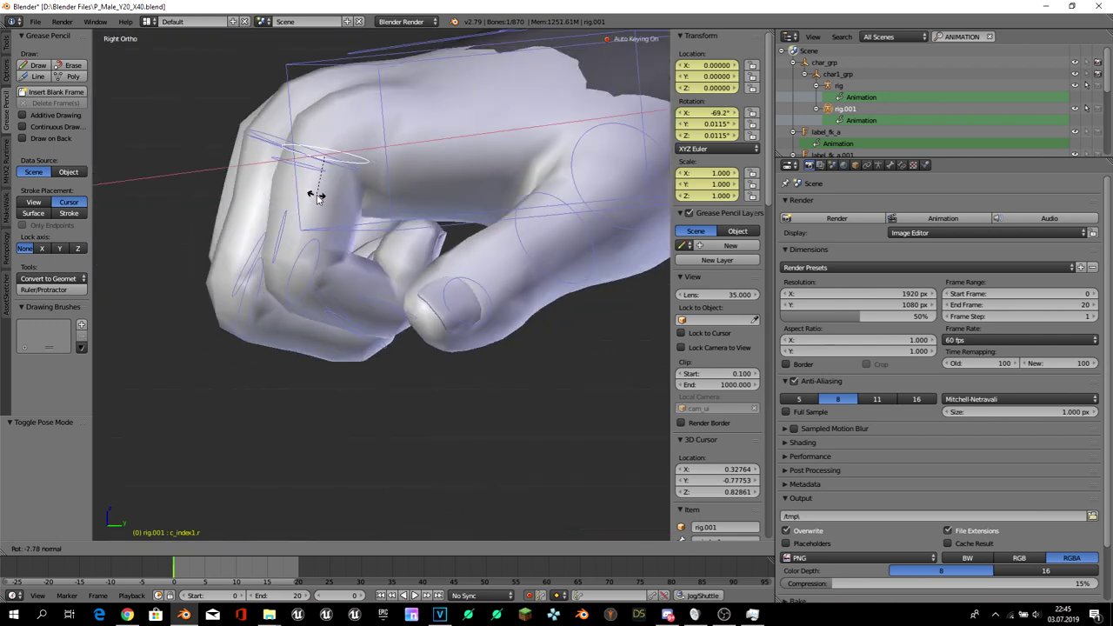
click(316, 190)
- Curl the middle and ring finger bases further about X
right_click(271, 152)
key(r)
key(x)
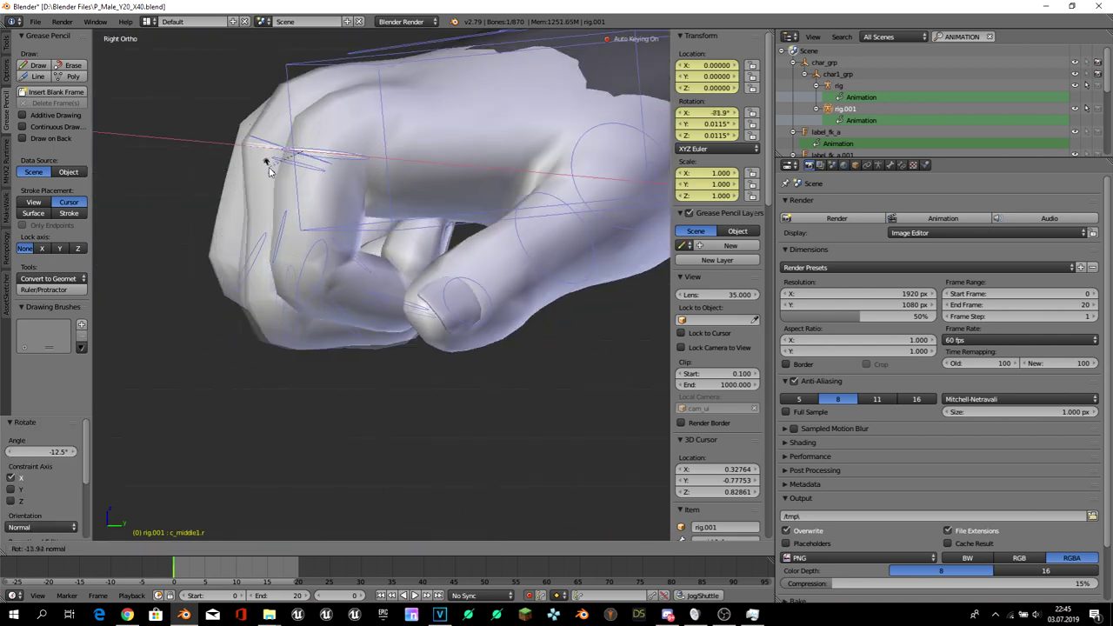
click(268, 171)
right_click(259, 142)
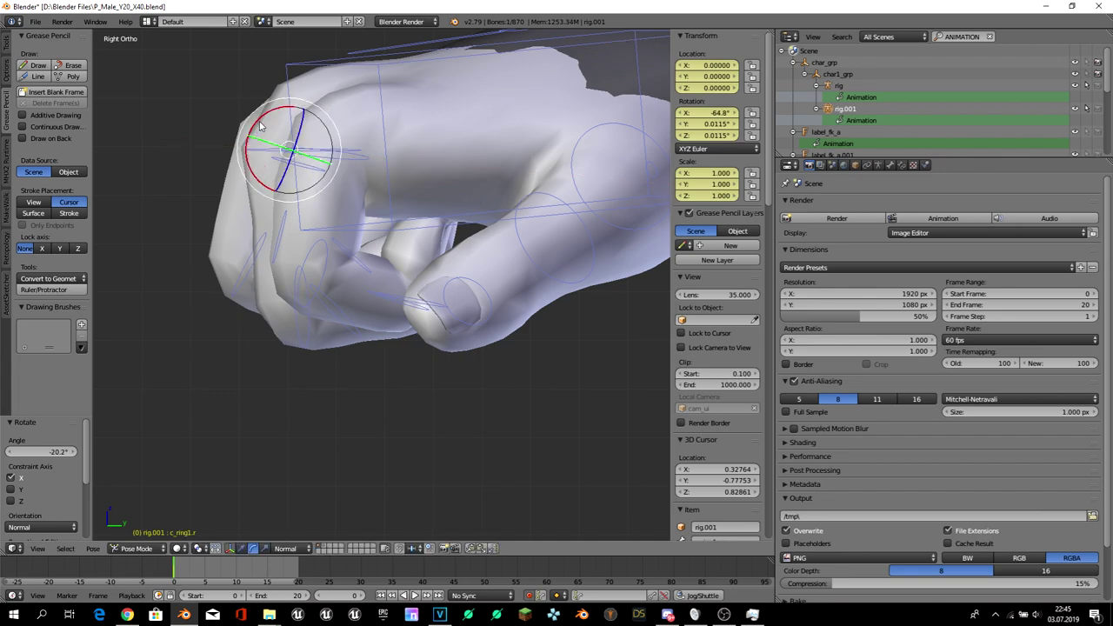
key(r)
key(x)
click(257, 134)
- Rotate the pinky tip to tuck it into the fist
mouse_move(261, 138)
middle_down()
mouse_move(429, 141)
mouse_move(522, 128)
mouse_move(525, 154)
middle_up()
right_click(477, 197)
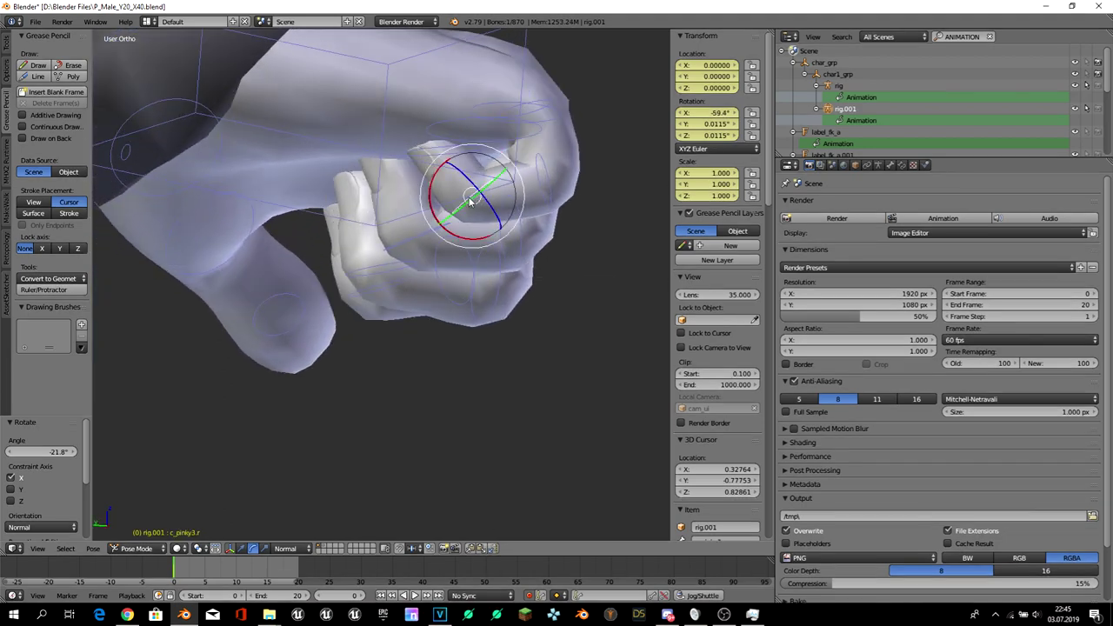
key(KP_3)
key(r)
click(515, 167)
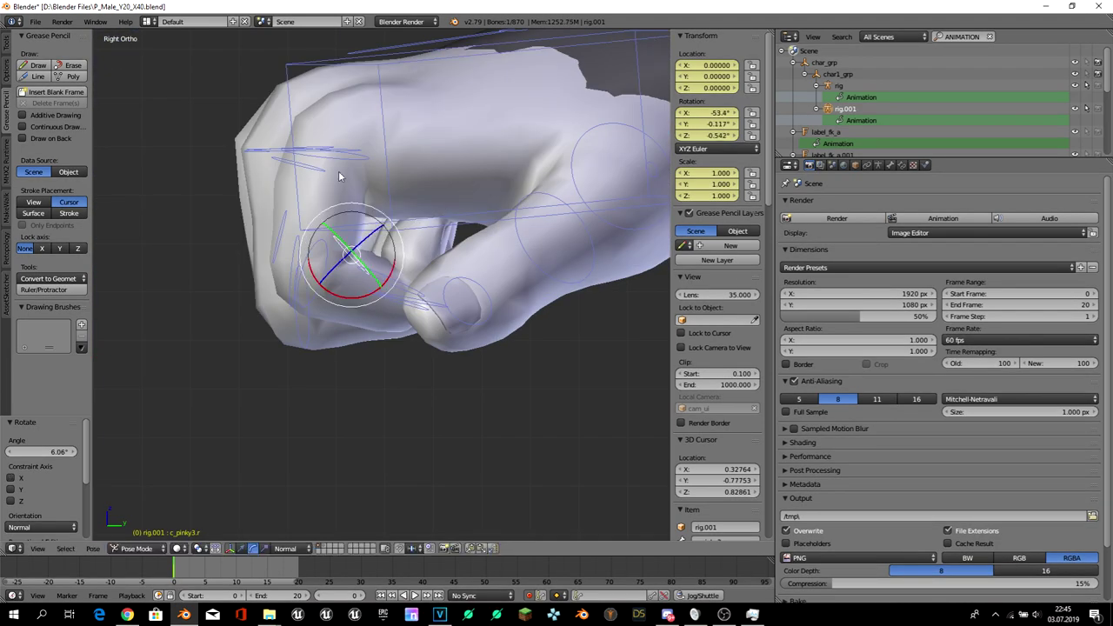
middle_drag(339, 177, 350, 203)
right_click(432, 185)
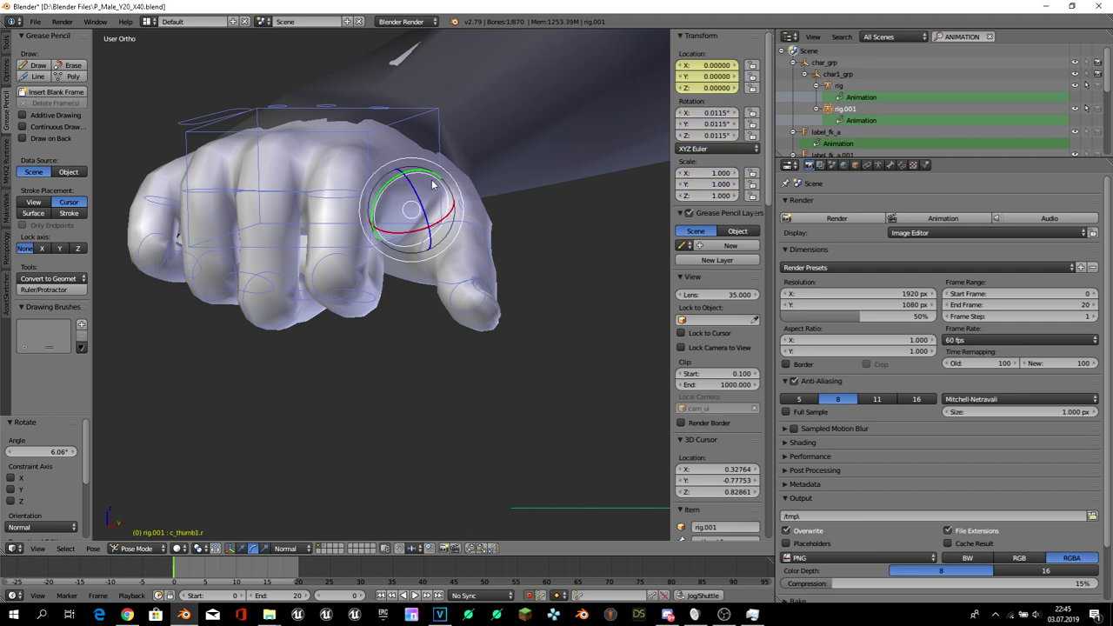
- Rotate the thumb base freely to start folding it across the fist
key(KP_1)
key(r)
key(r)
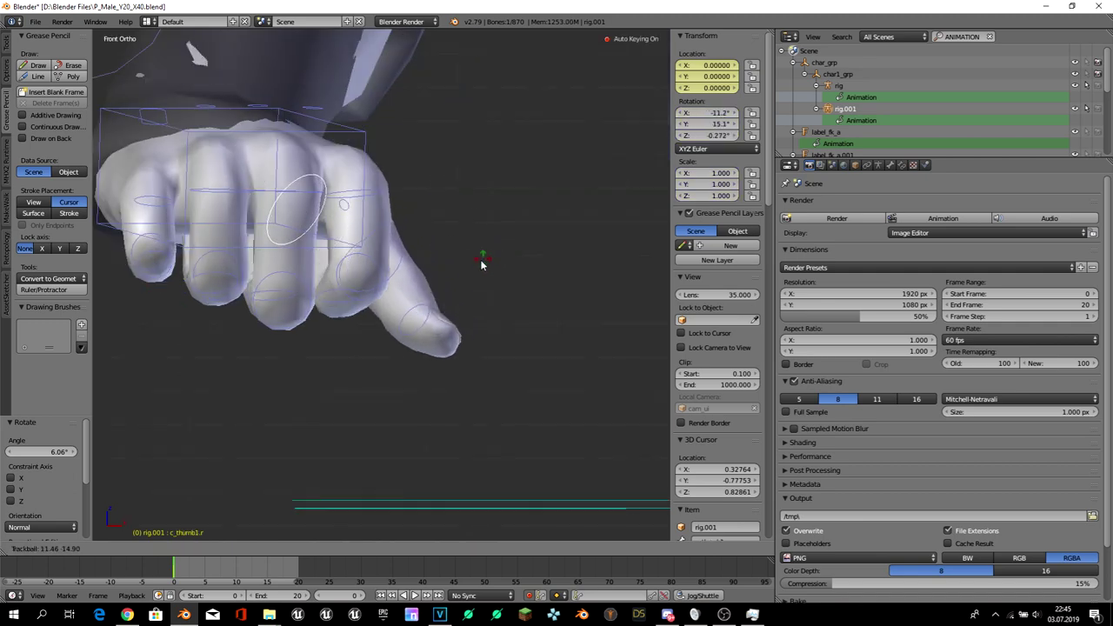
click(441, 259)
mouse_move(440, 263)
middle_down()
mouse_move(392, 203)
mouse_move(412, 251)
middle_up()
key(r)
click(453, 364)
- Rotate the thumb base about Y and refine it with a small free turn
key(r)
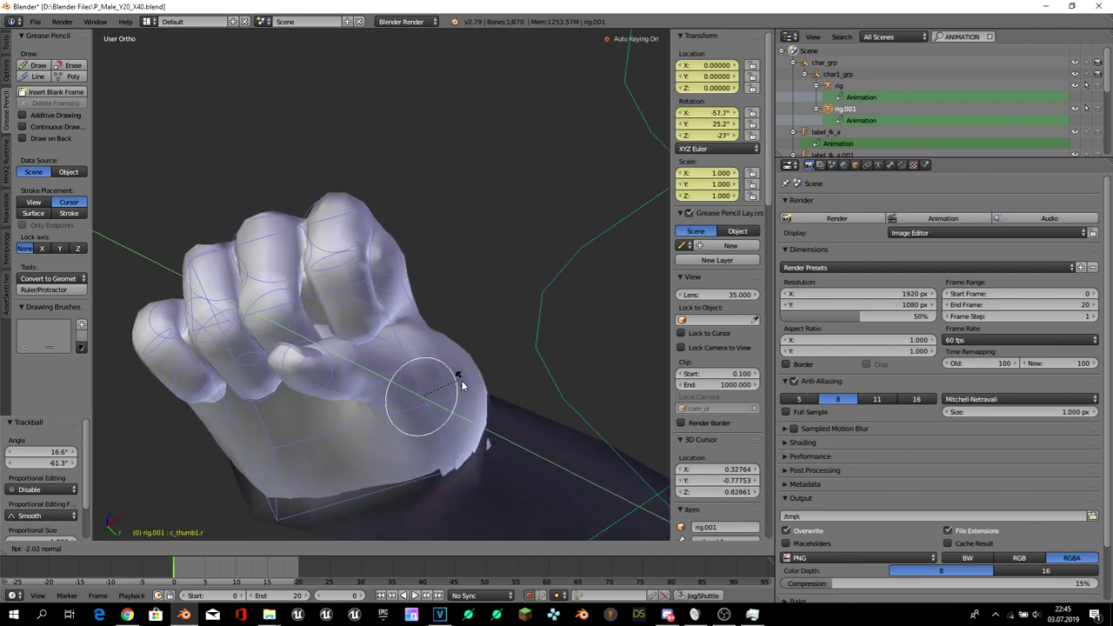
key(y)
click(453, 398)
key(r)
key(Escape)
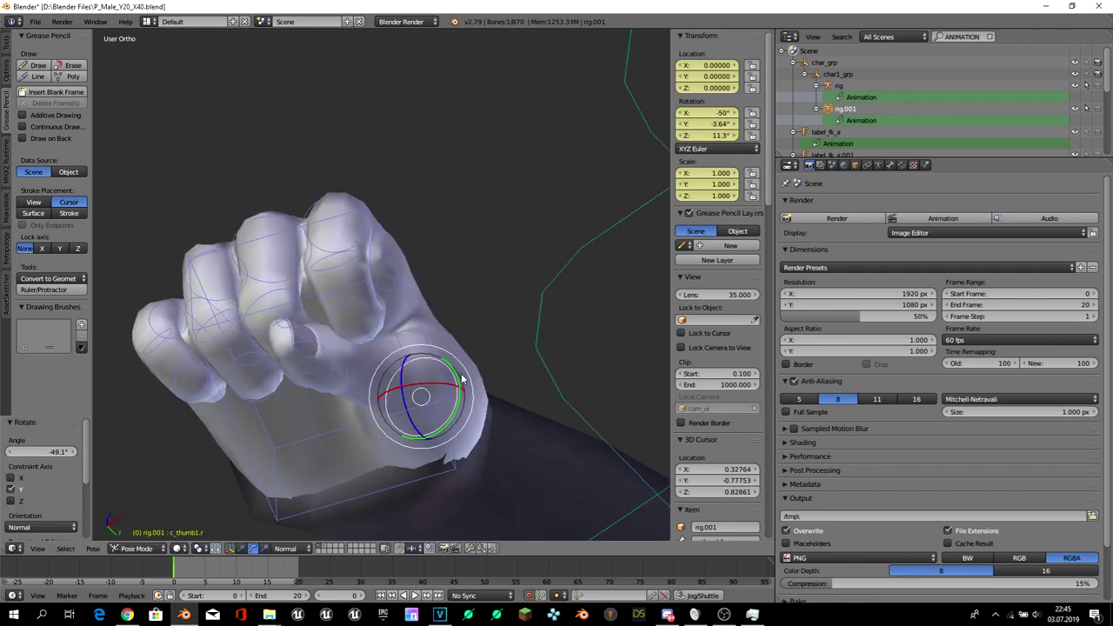
key(r)
key(Escape)
key(r)
key(r)
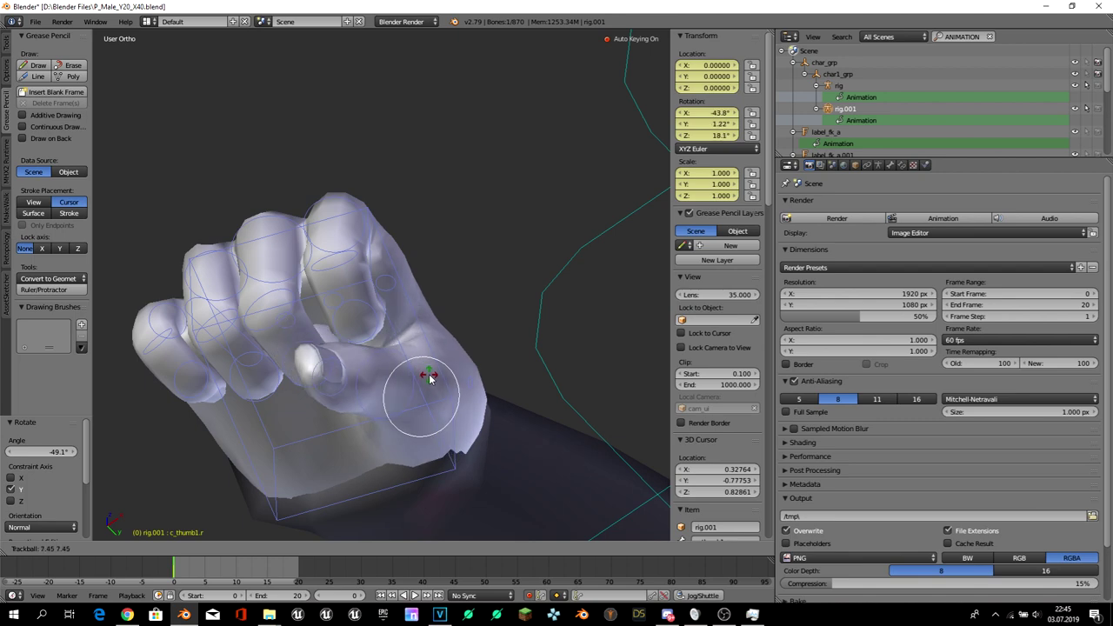
click(422, 375)
- Bend the thumb's middle segment about X, twist it about Y, and shift it slightly
right_click(417, 383)
key(r)
key(x)
click(383, 386)
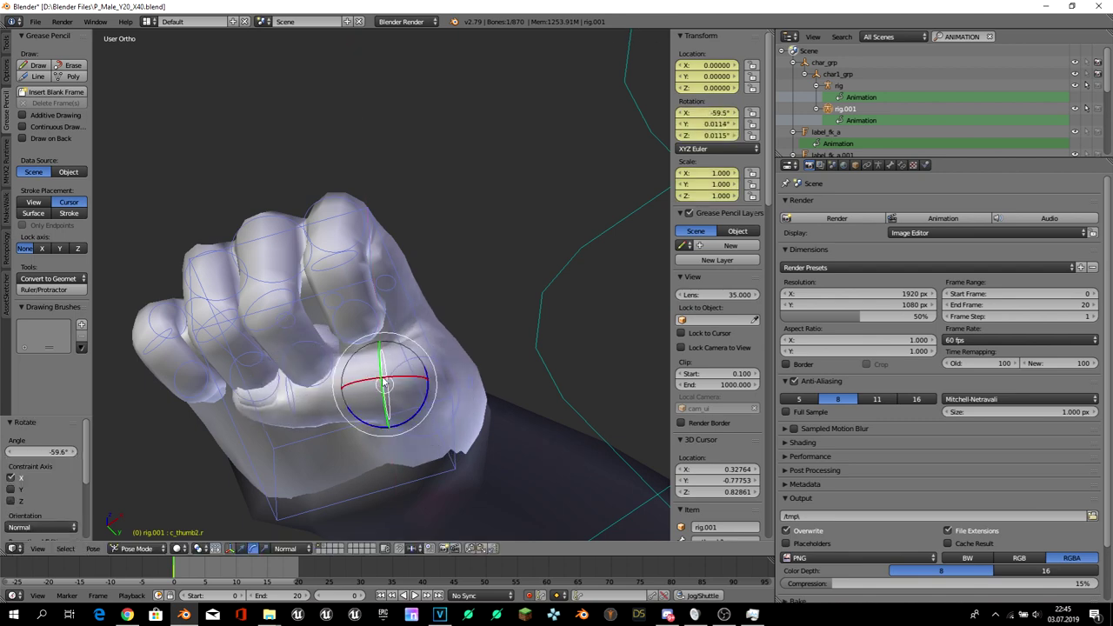
key(r)
key(y)
click(383, 395)
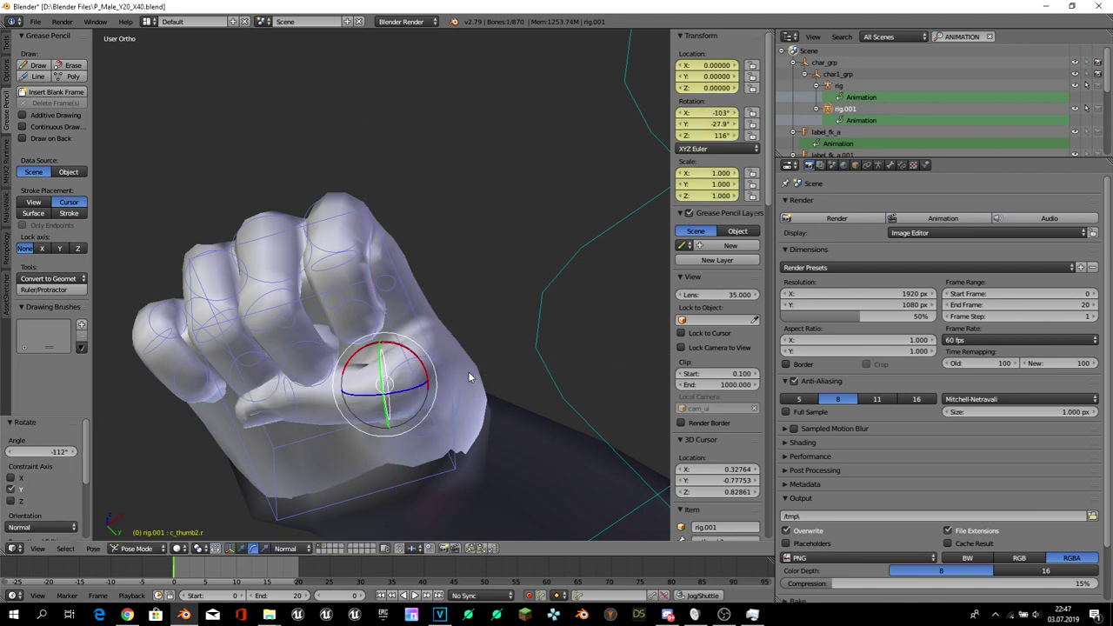
mouse_move(473, 373)
middle_down()
mouse_move(476, 301)
mouse_move(418, 411)
middle_up()
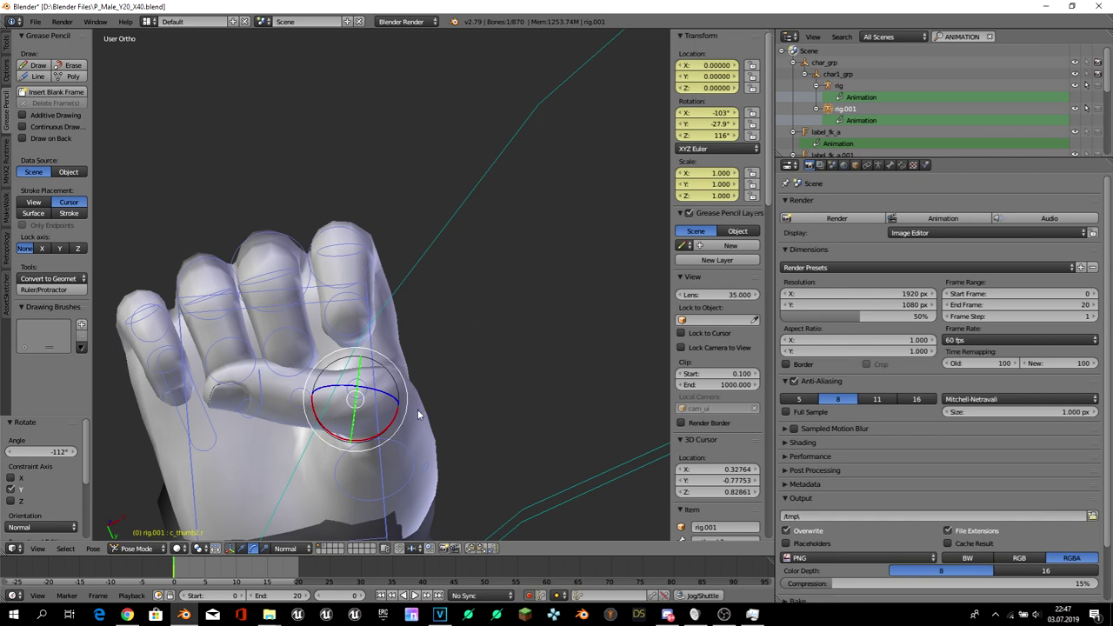
key(g)
click(374, 385)
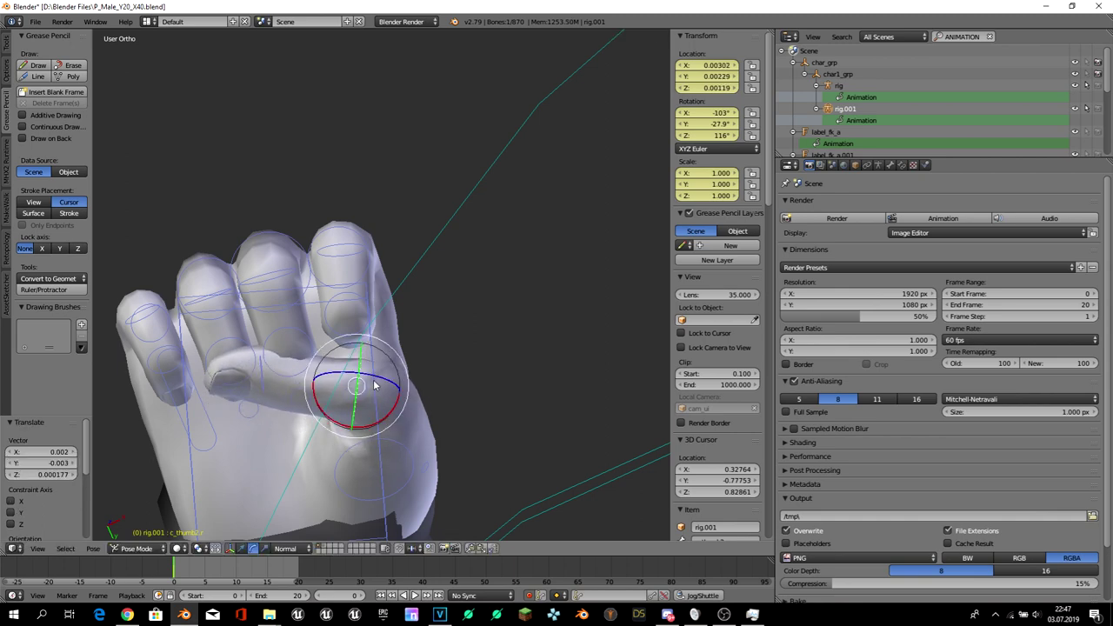
- Nudge the pinky and index knuckles sideways along X with the translate manipulator
key(KP_1)
key(ctrl+Tab)
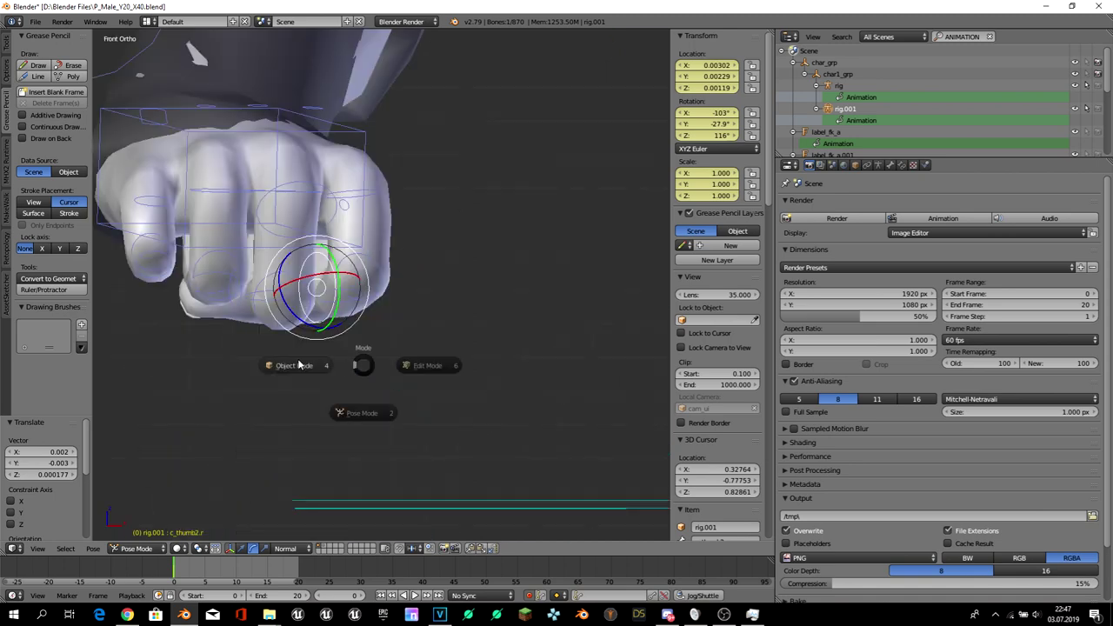
click(187, 351)
key(ctrl+Tab)
click(144, 261)
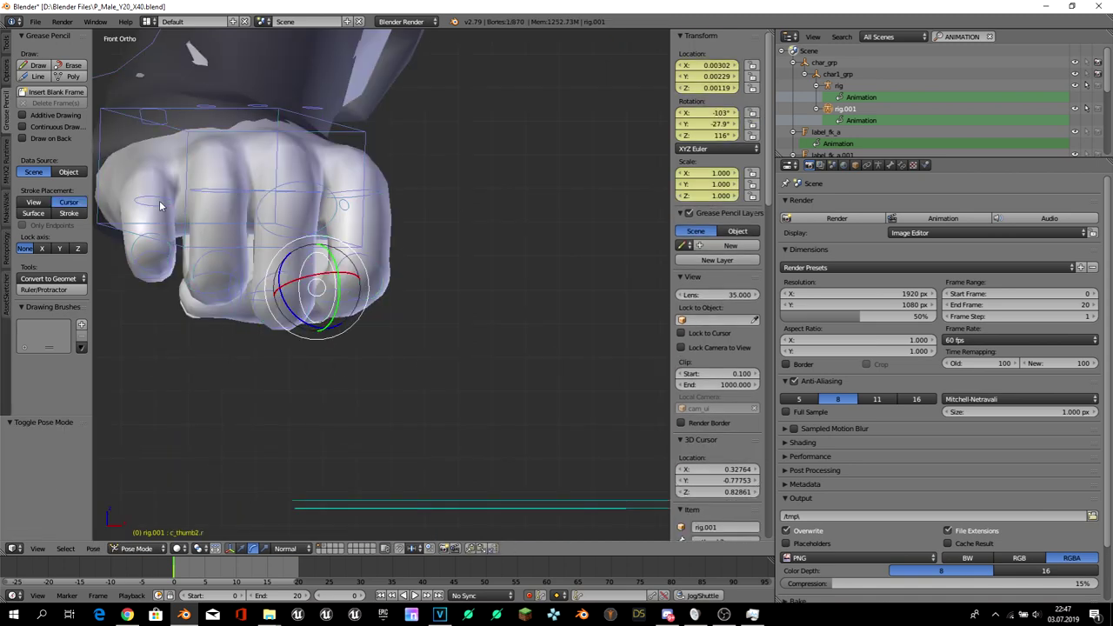
click(173, 207)
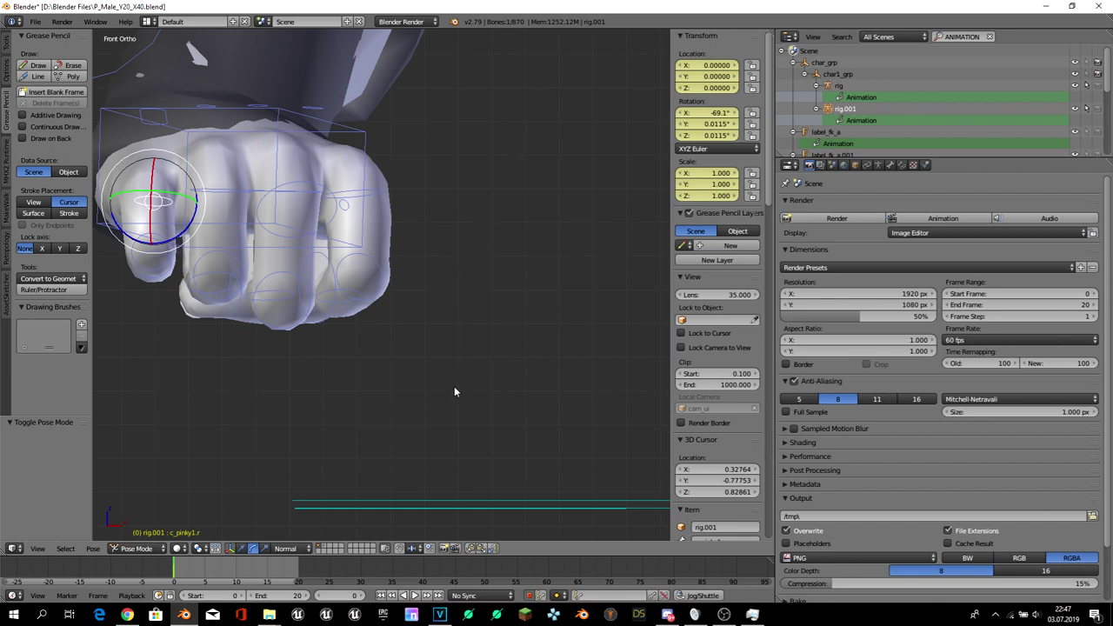
click(241, 548)
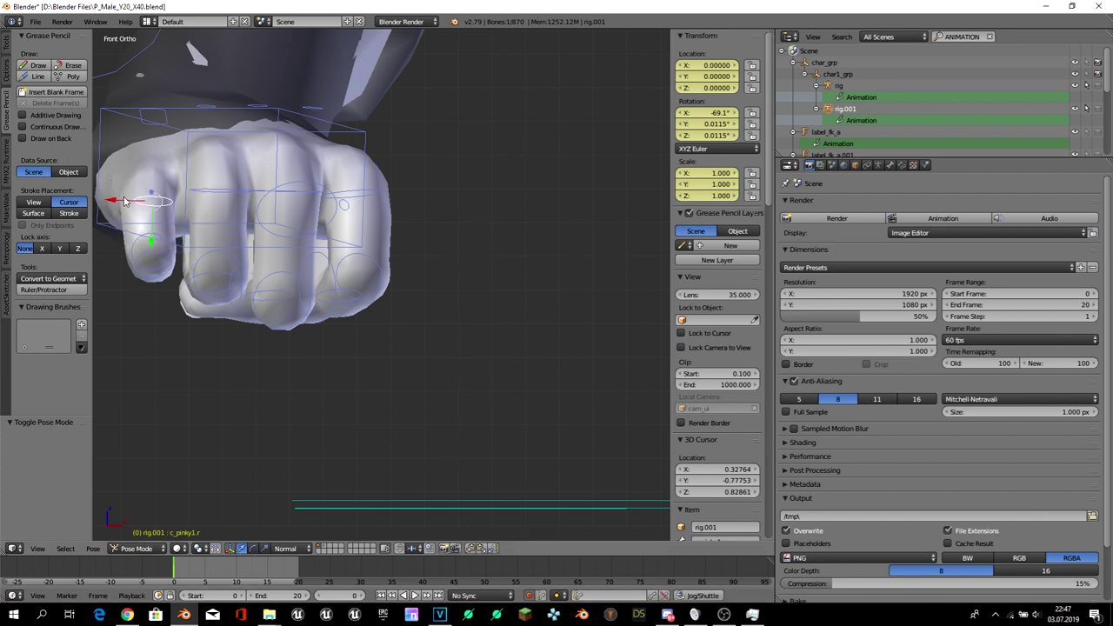
drag(123, 201, 138, 201)
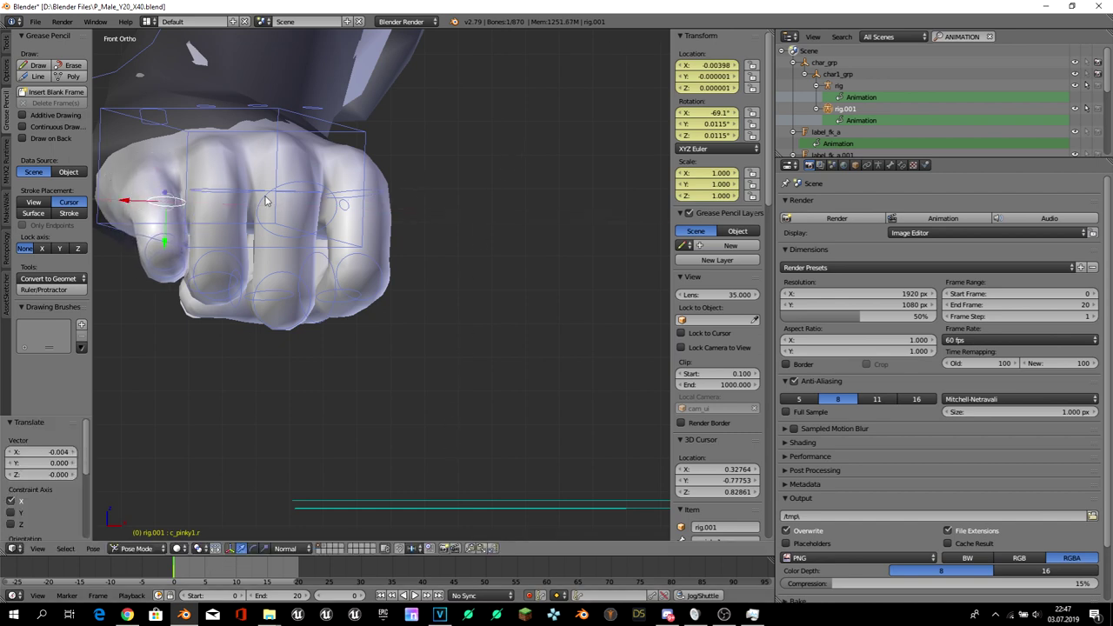
mouse_move(138, 199)
mouse_down()
mouse_move(324, 195)
mouse_move(304, 200)
mouse_up()
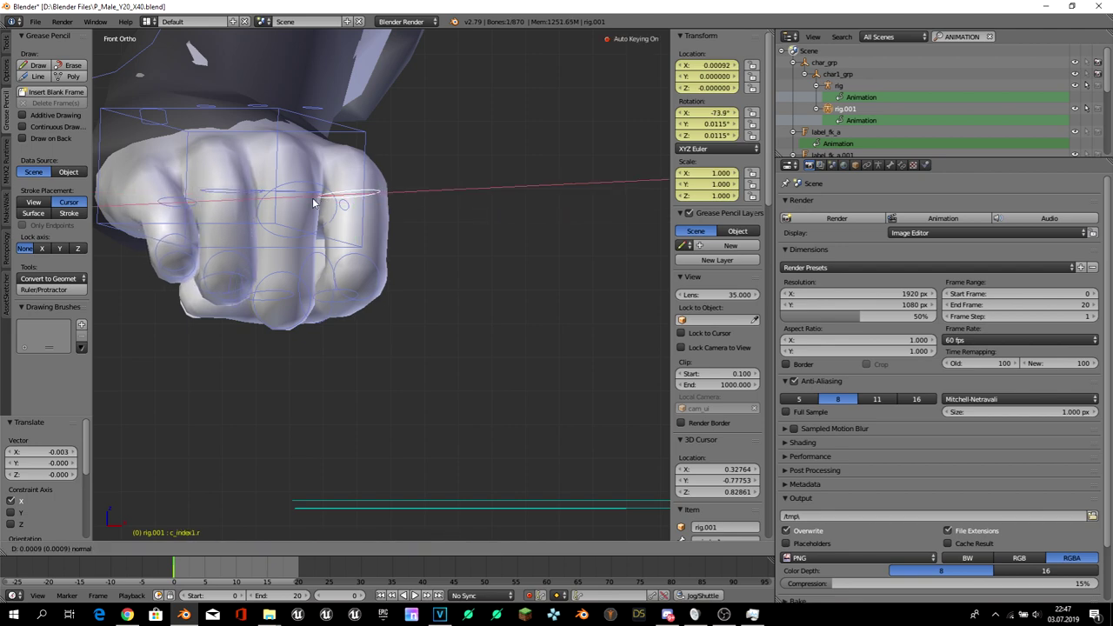
middle_drag(304, 200, 278, 146)
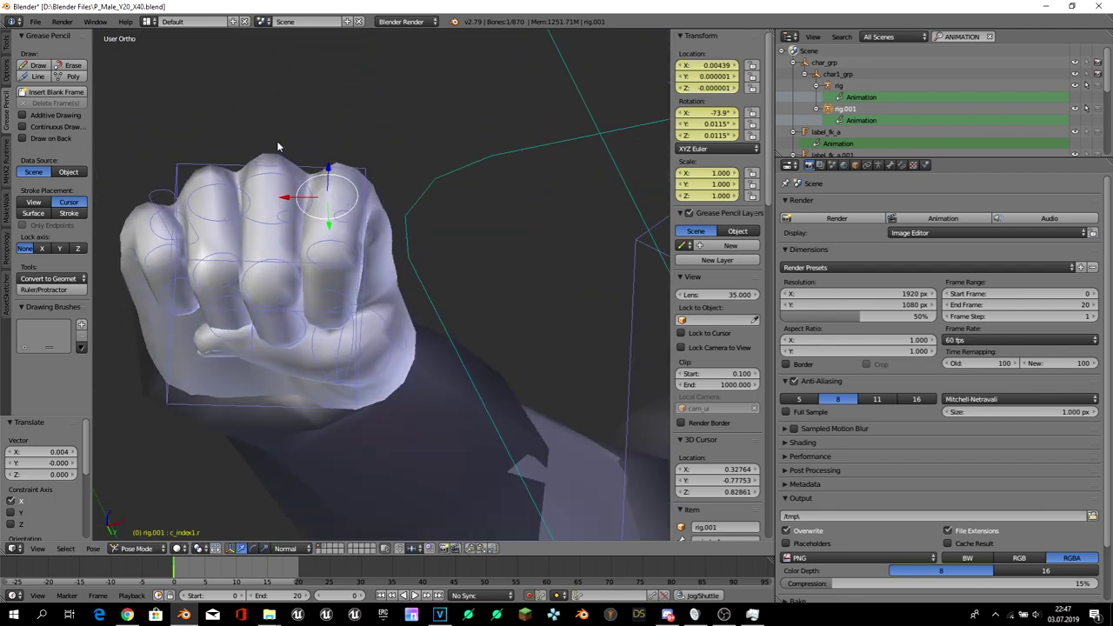
- In Pose Mode, select the c_hand_ik.r control and box-select all hand and finger bones
key(ctrl+Tab)
scroll(807, 237, down, 2)
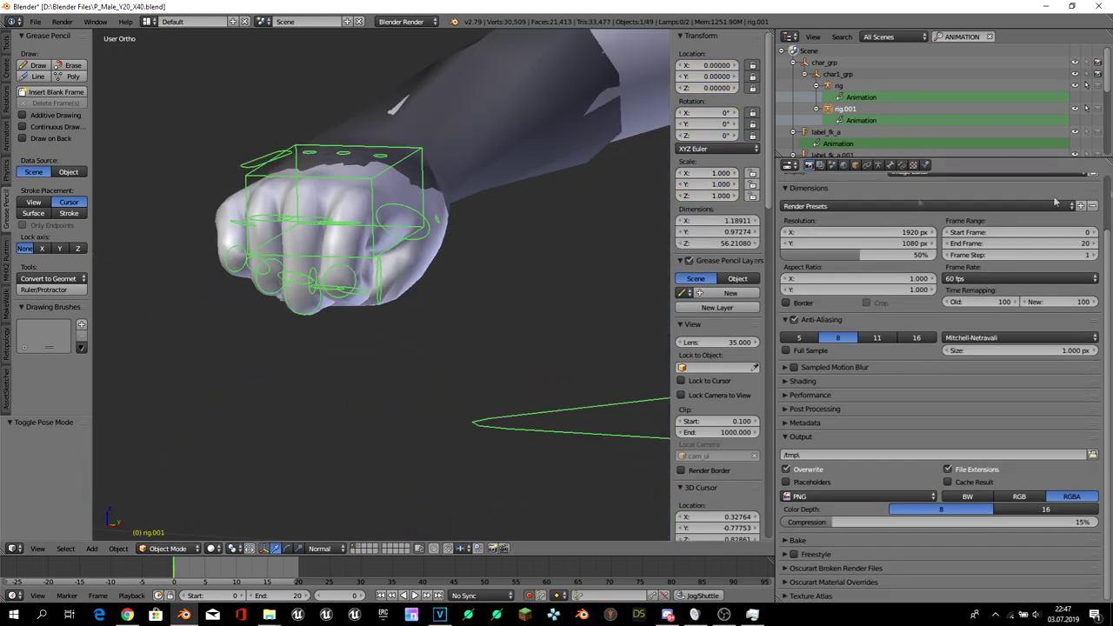
scroll(391, 260, down, 4)
middle_drag(391, 261, 428, 273)
key(ctrl+Tab)
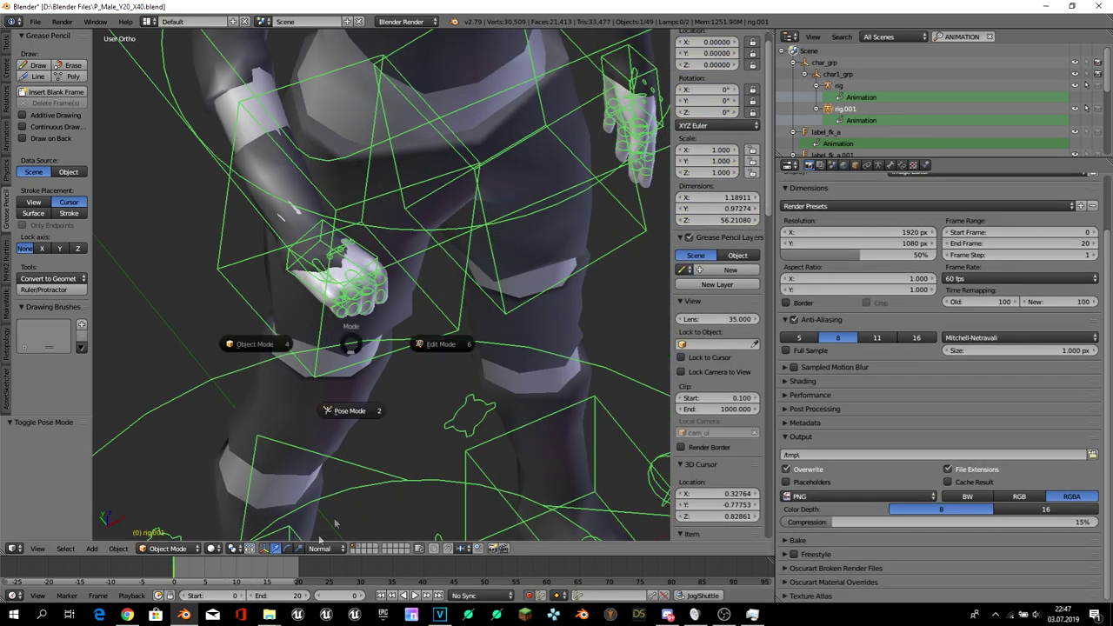
click(360, 409)
right_click(318, 292)
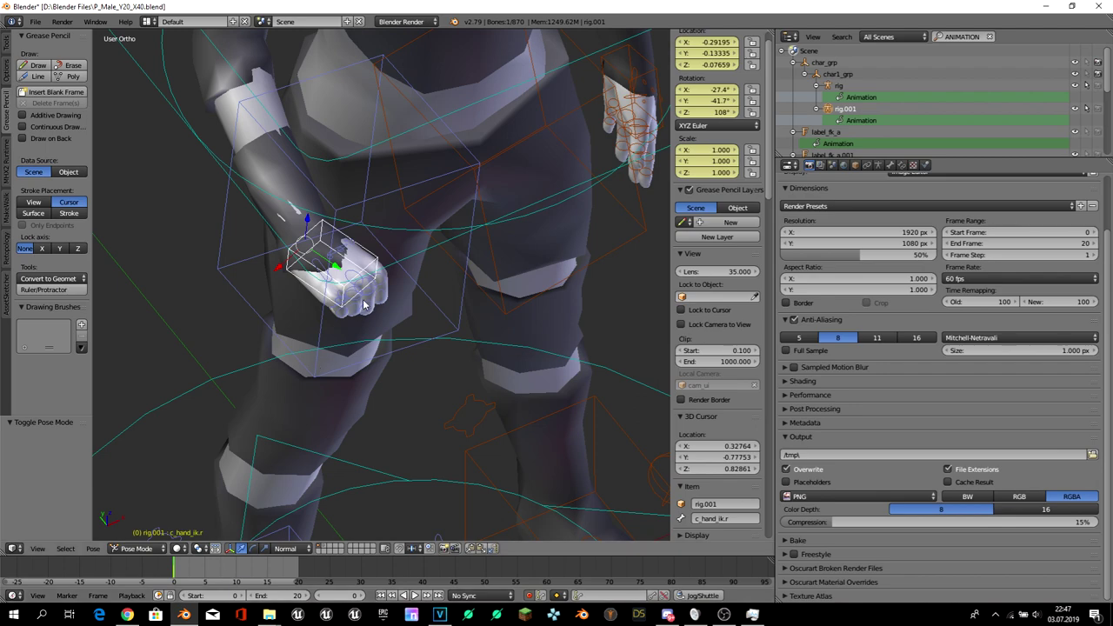
middle_drag(365, 295, 442, 280)
key(b)
drag(354, 246, 407, 357)
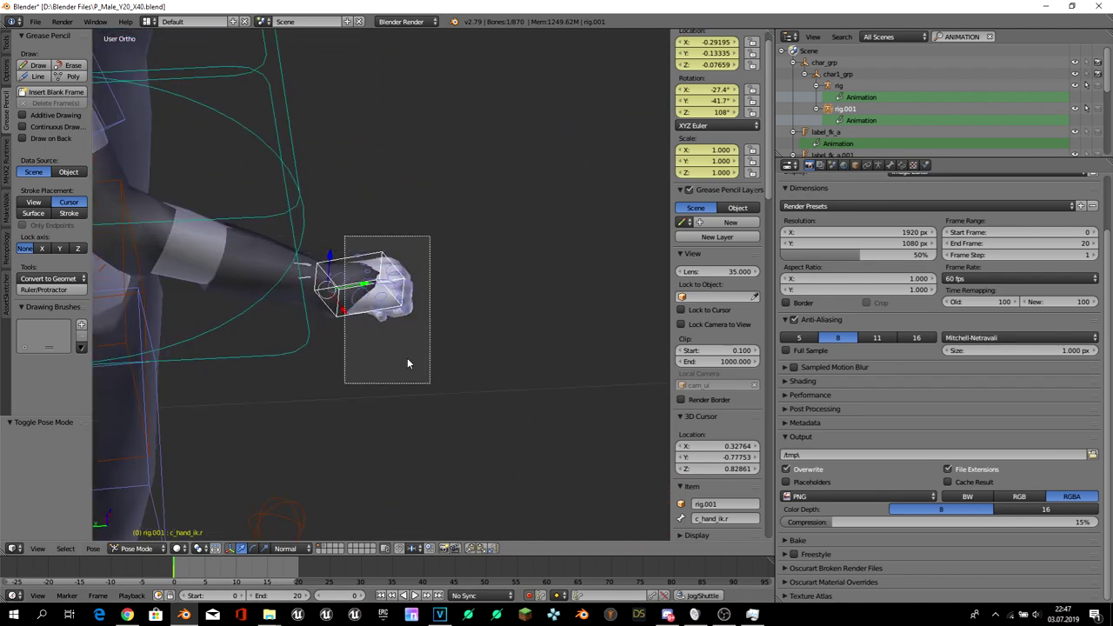
- Move the hand bones forward at frame 10, then return to frame 0
key(KP_7)
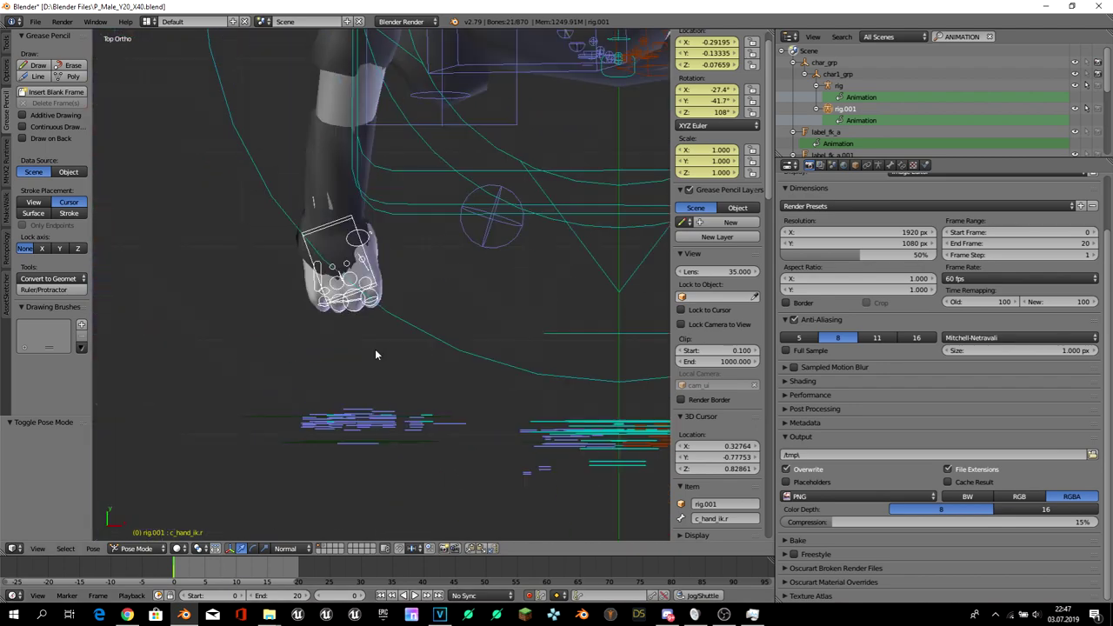
key(alt+a)
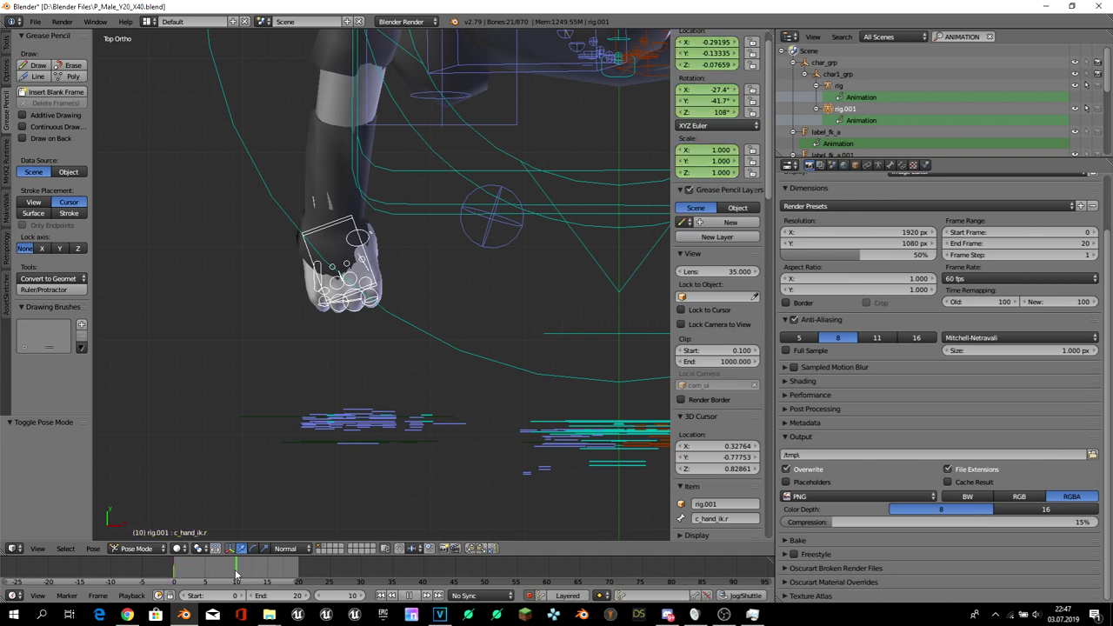
key(alt+a)
key(g)
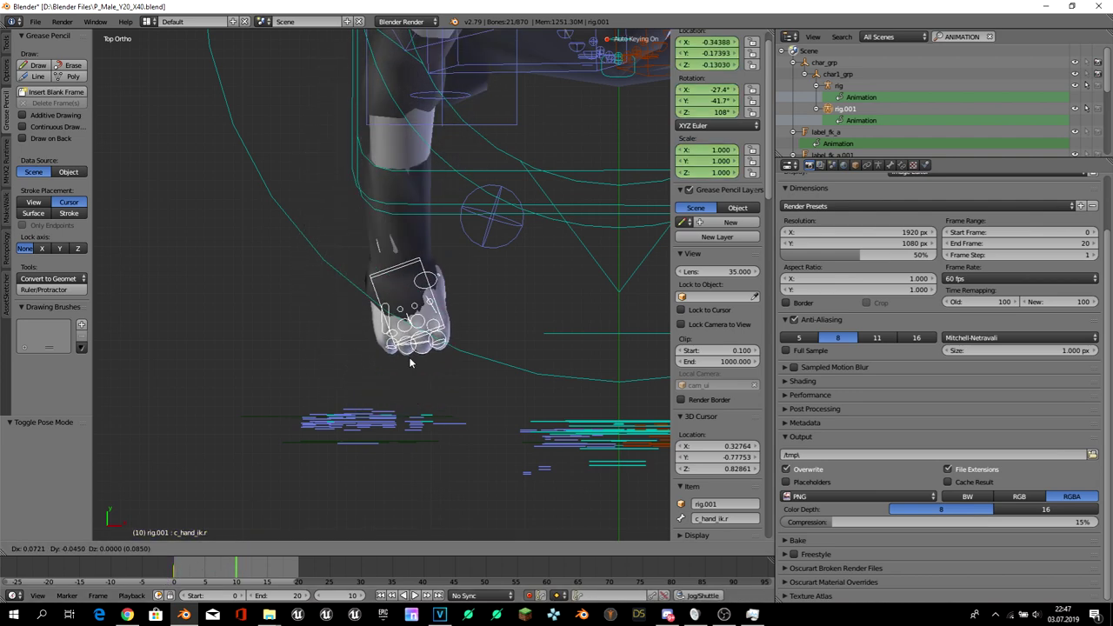
click(409, 362)
scroll(409, 363, down, 3)
key(g)
click(403, 359)
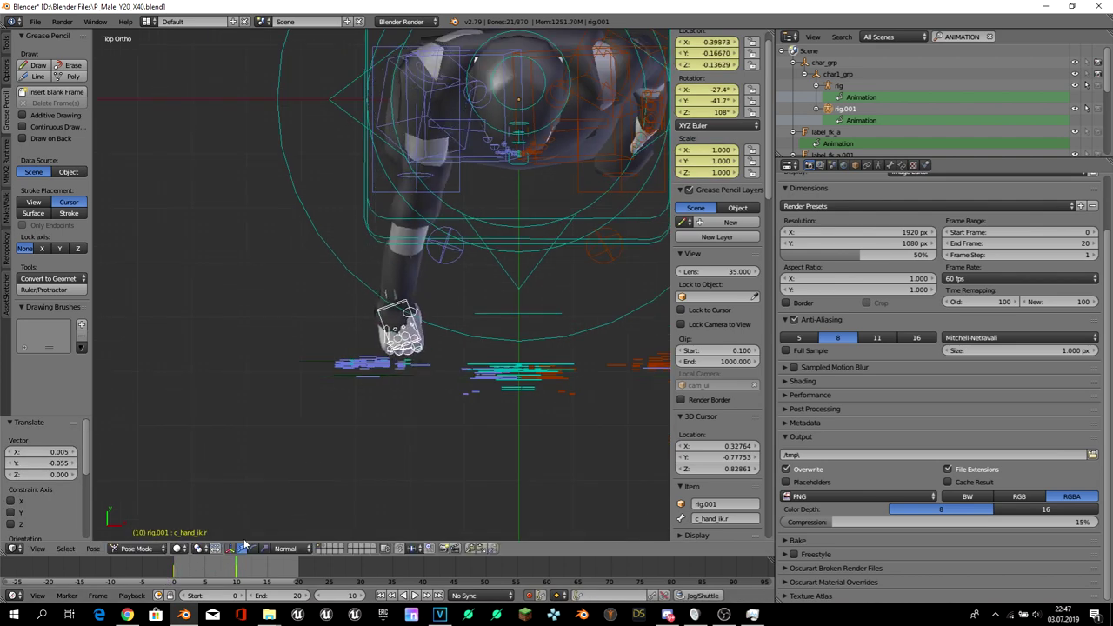
click(175, 582)
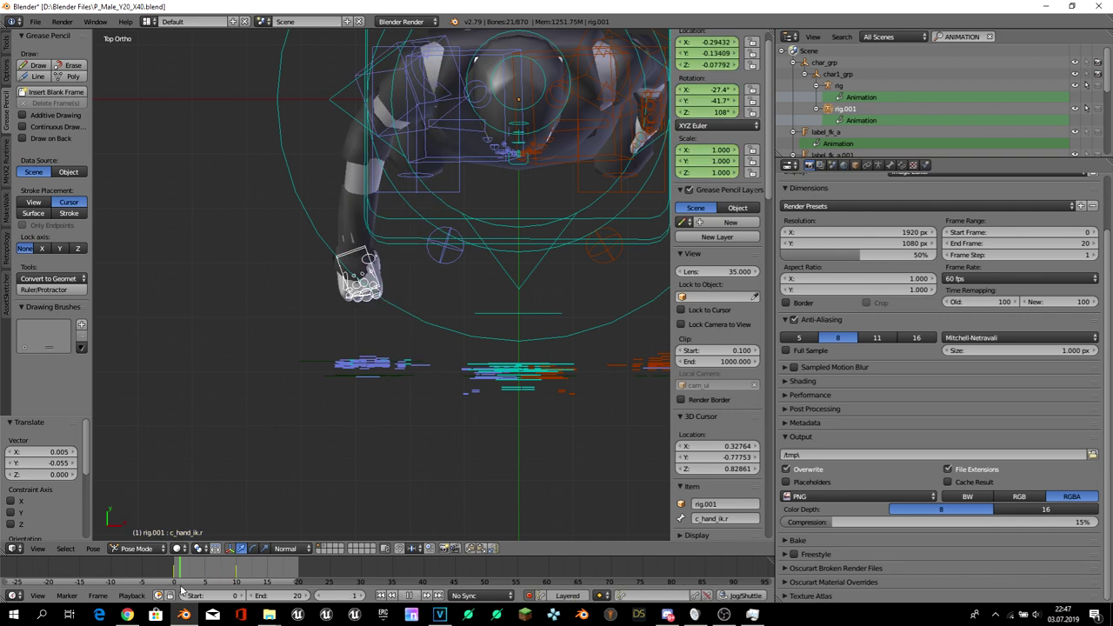
click(150, 21)
- In the Video Editing layout, assign FightAnim1 to the rig and inspect its hand curves in the Graph Editor
click(193, 127)
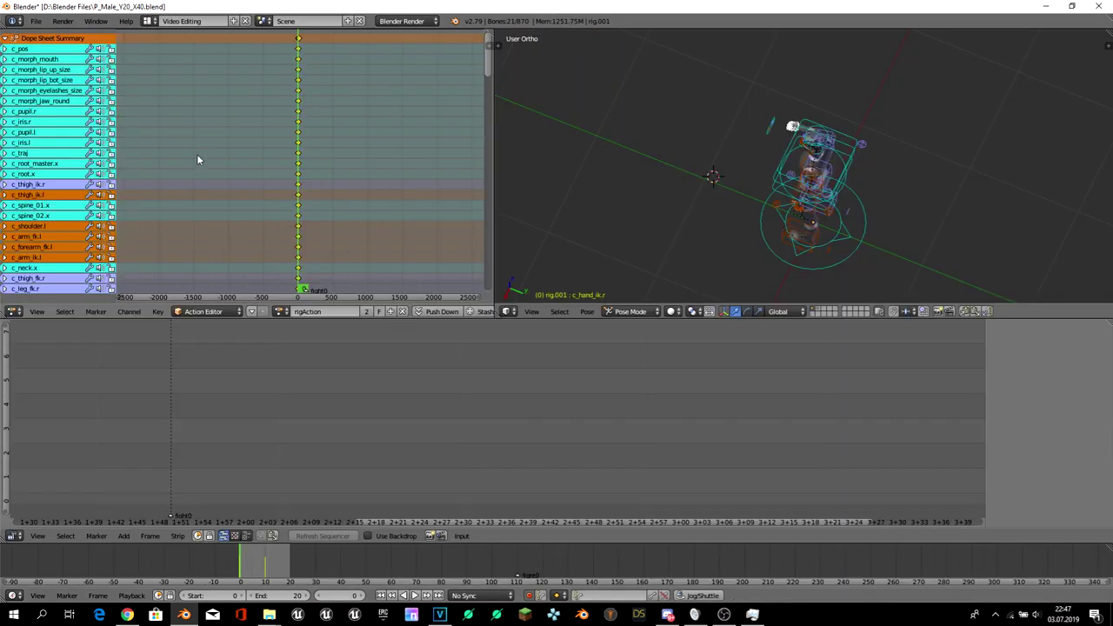
click(282, 312)
click(301, 331)
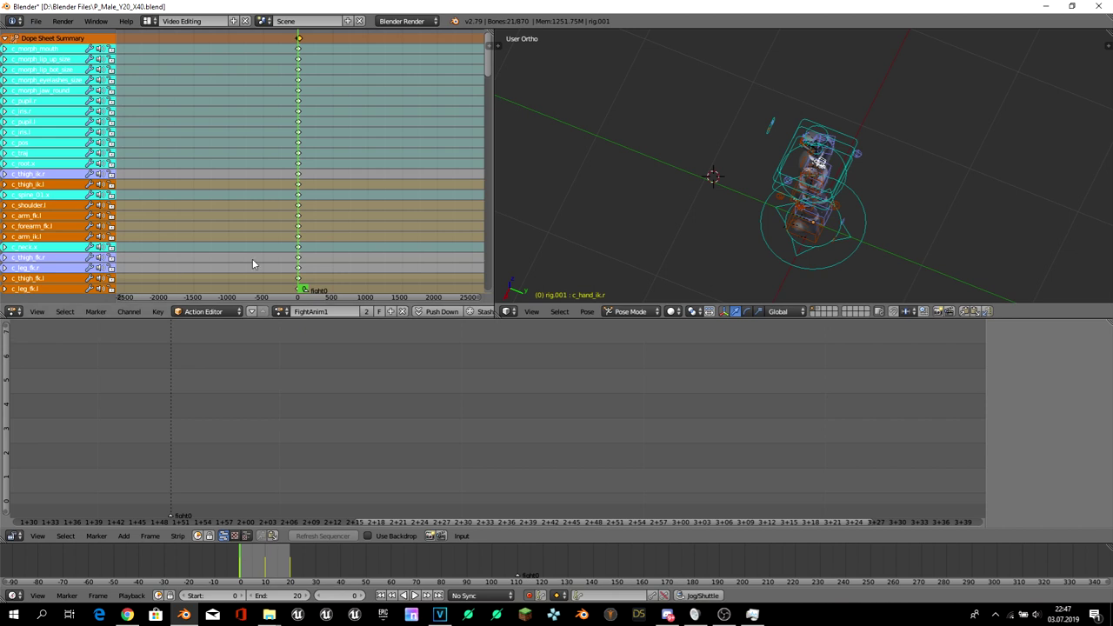
click(12, 311)
click(40, 271)
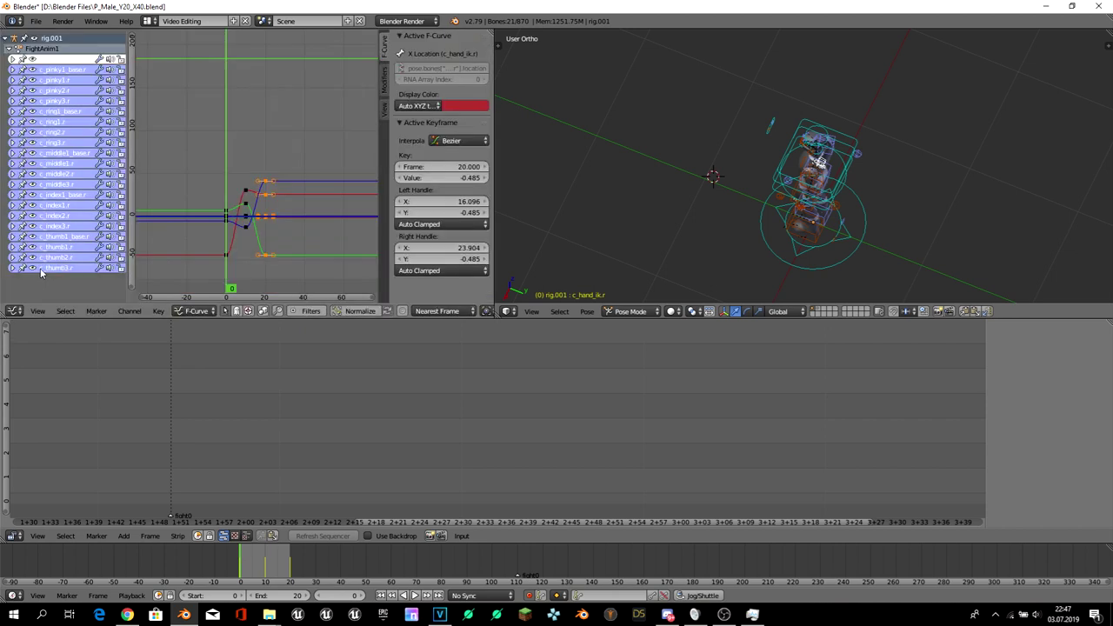
right_click(207, 217)
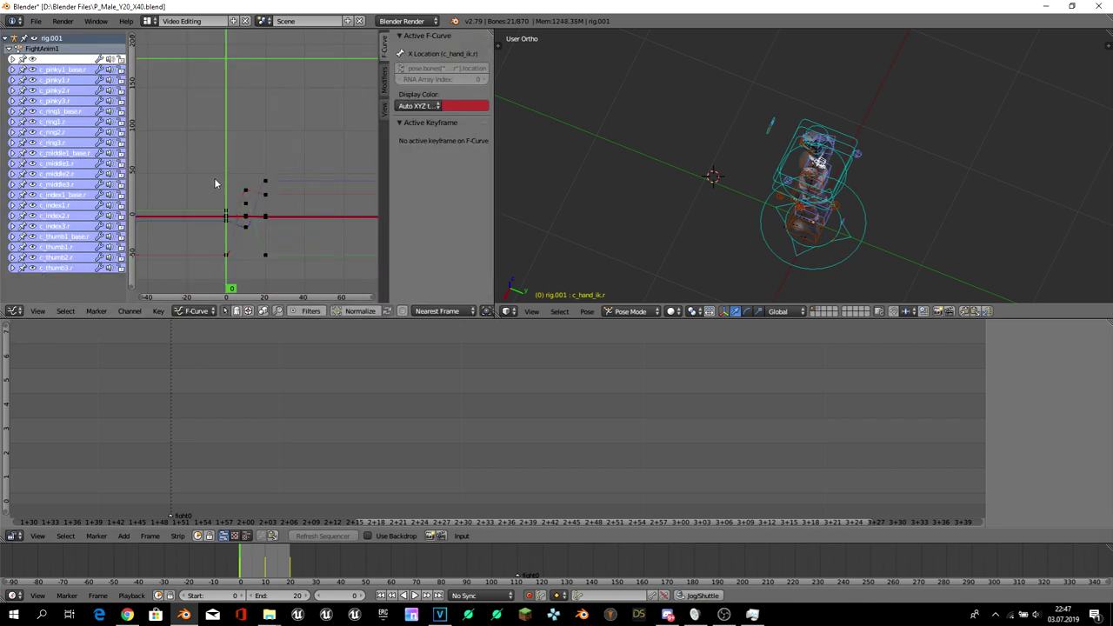
drag(232, 267, 231, 272)
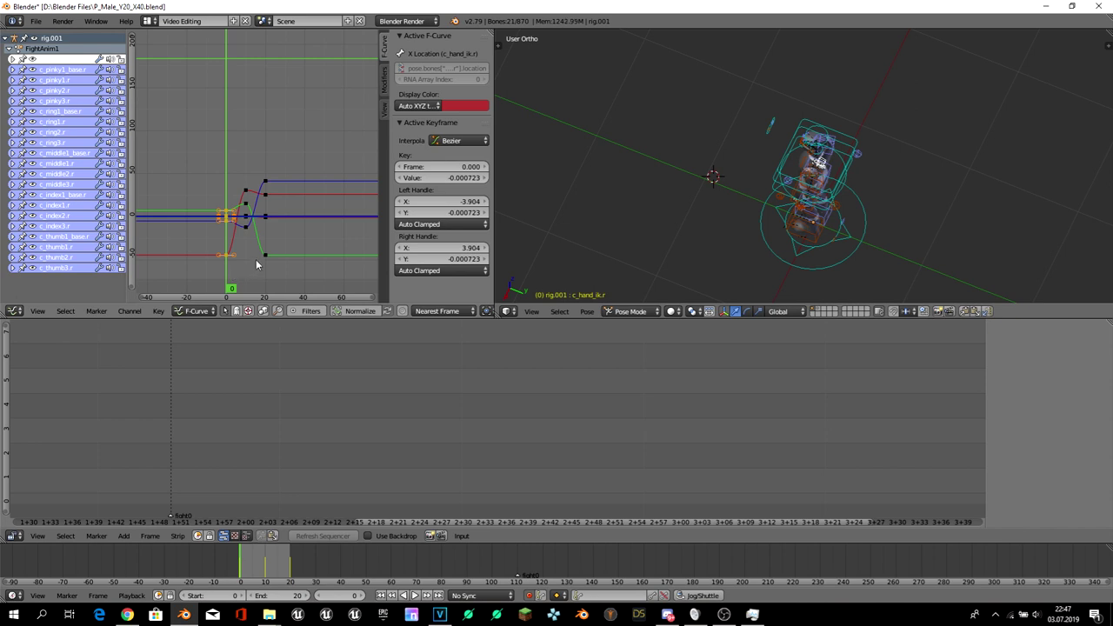
- Make rigAction the edited action and show its curves in the Graph Editor
click(14, 311)
click(19, 311)
click(44, 251)
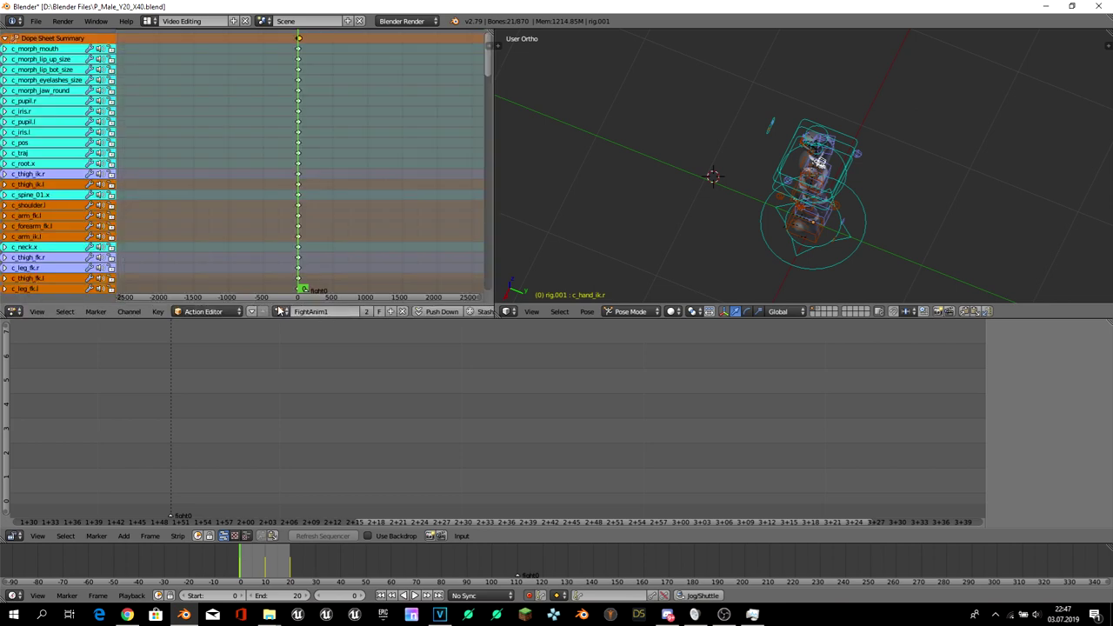
click(280, 311)
click(15, 311)
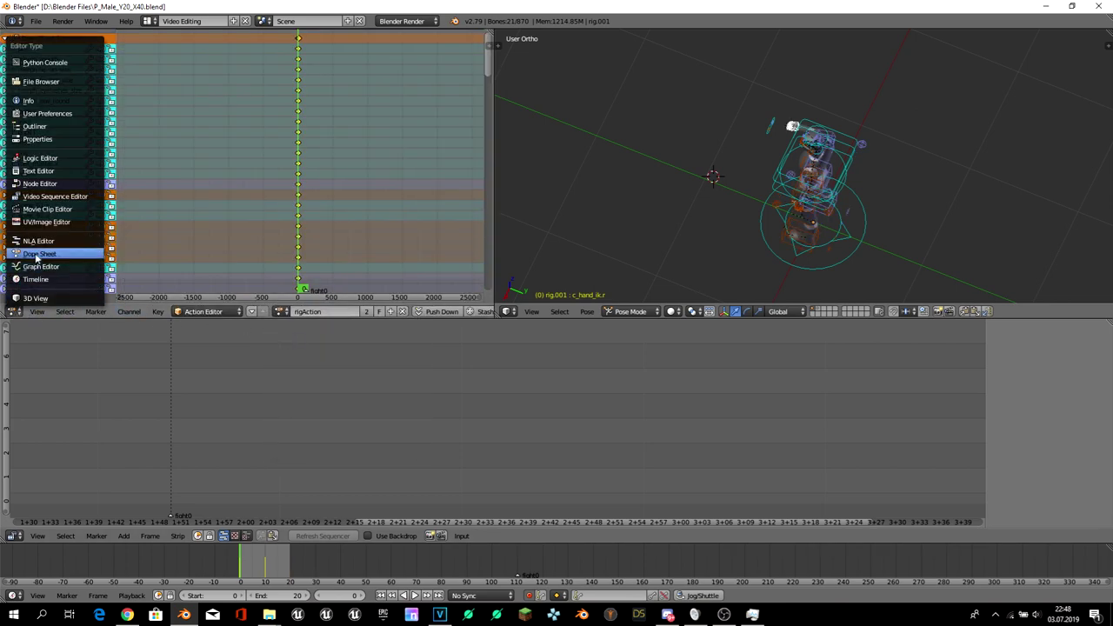
click(35, 262)
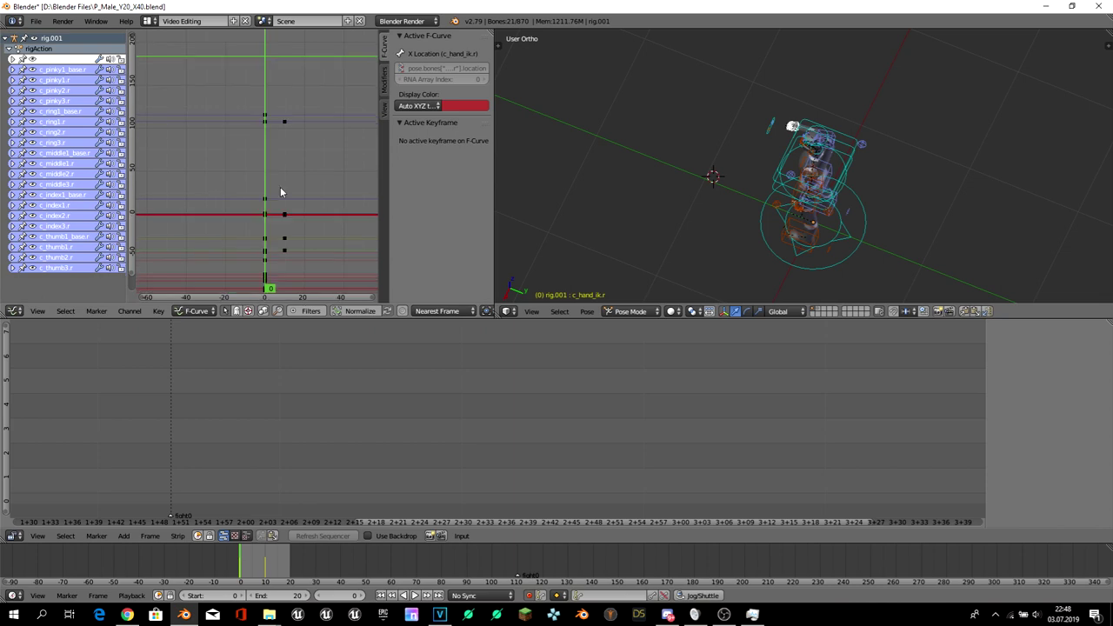
- Delete all of rigAction's finger keyframes
key(Home)
key(a)
key(x)
click(205, 223)
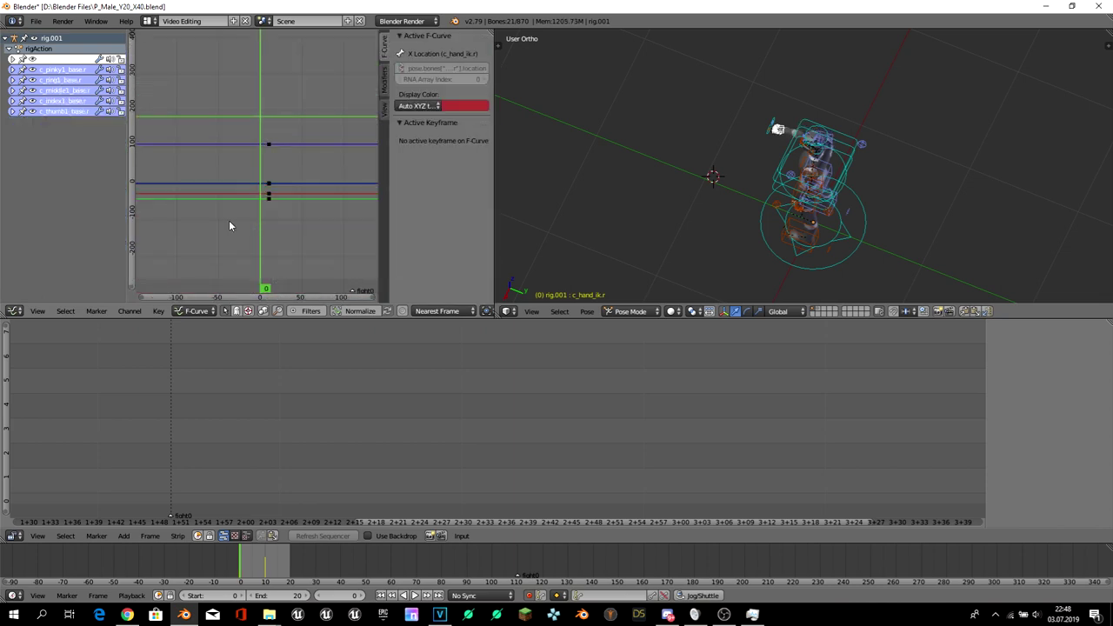
- Reset the right-hand finger bones to their straight rest pose and save the file
middle_drag(713, 183, 765, 178)
scroll(765, 178, up, 3)
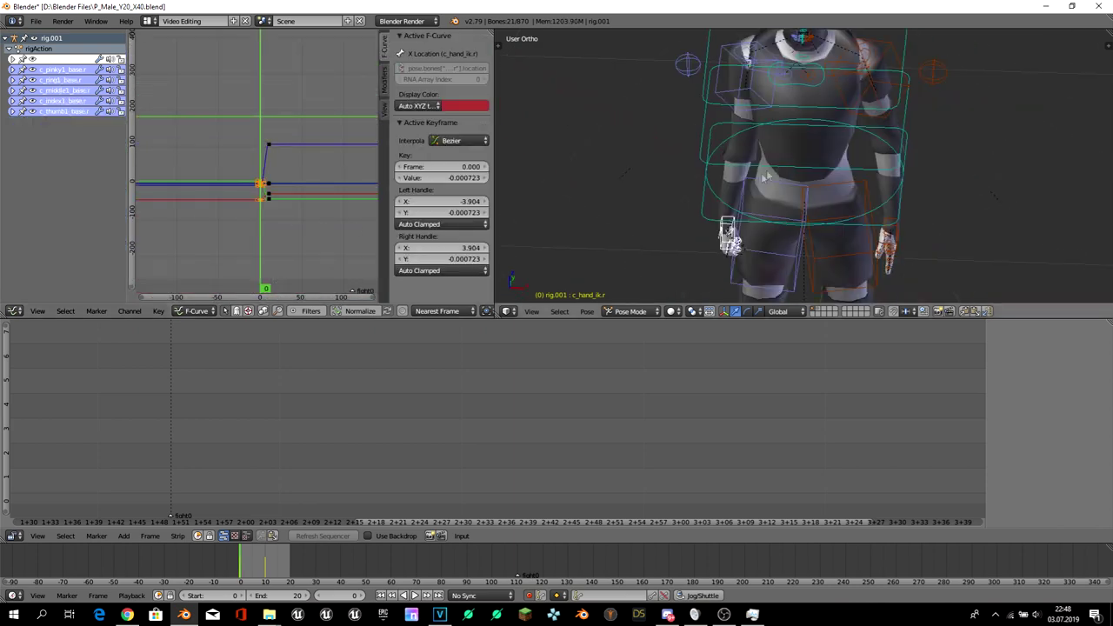
right_click(748, 221)
scroll(748, 220, up, 4)
scroll(666, 174, up, 3)
scroll(643, 148, up, 2)
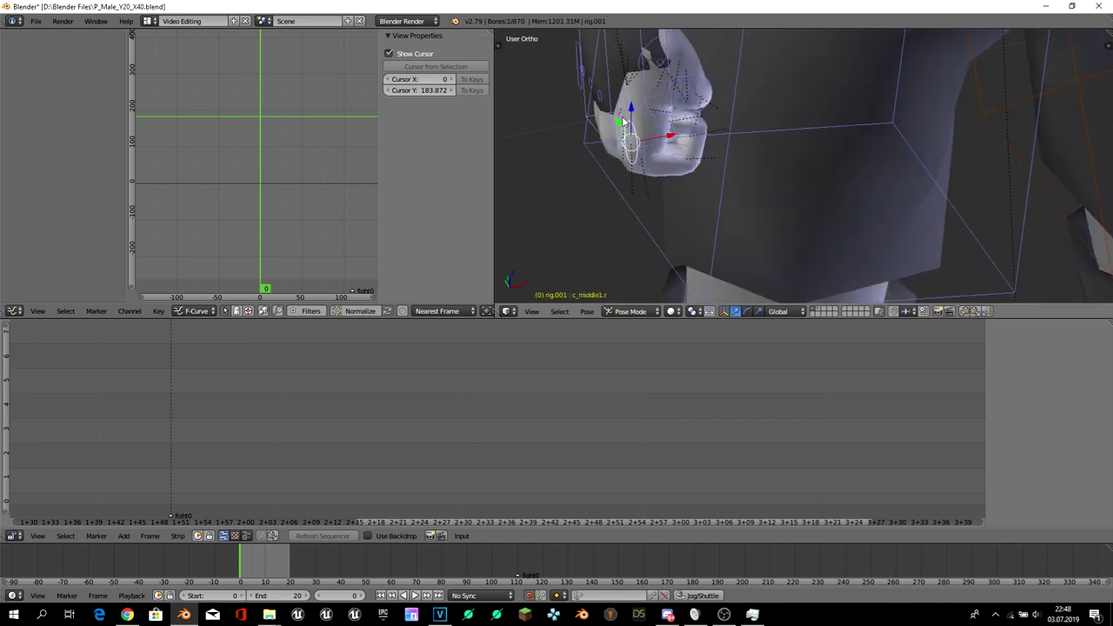
key(ctrl+z)
key(KP_1)
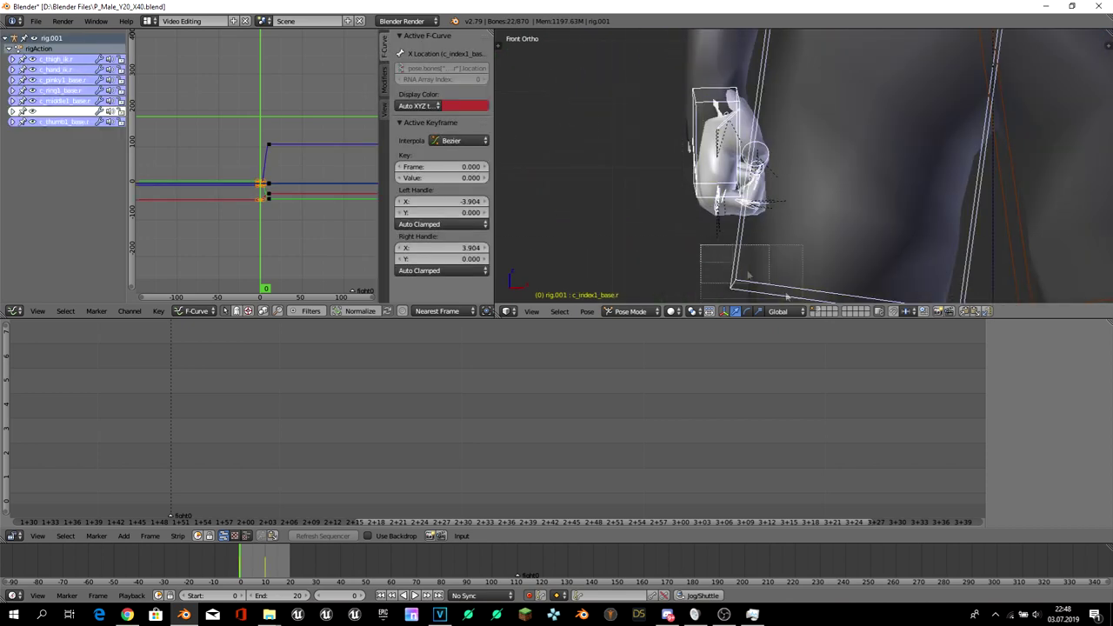
key(a)
key(alt+r)
key(x)
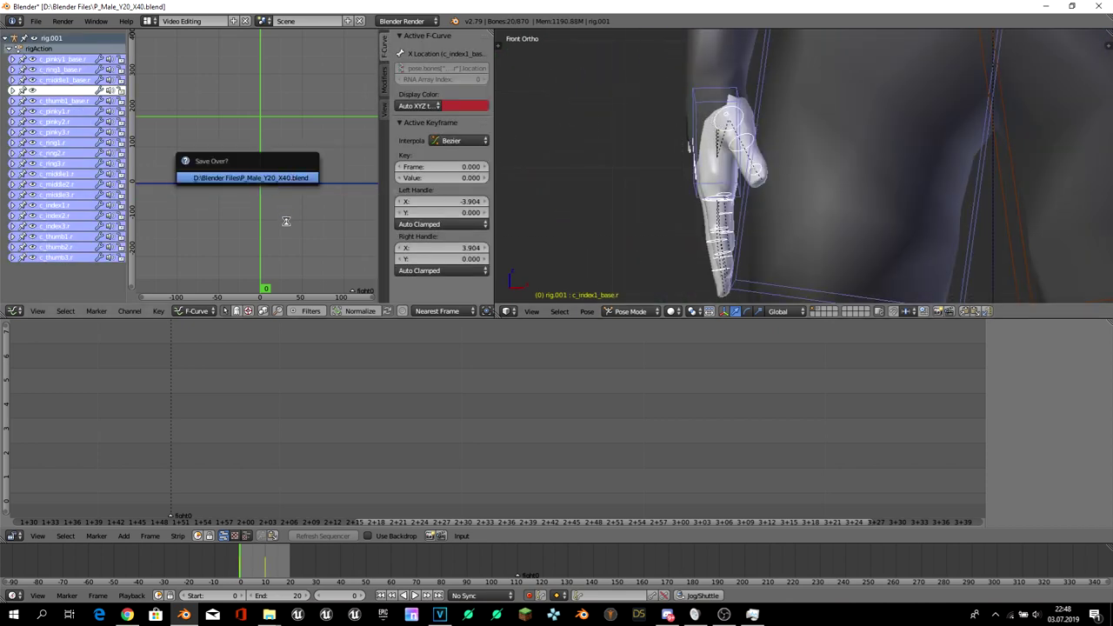
click(14, 310)
- Play the rigAction animation in the Action Editor, then return to the start frame
click(45, 254)
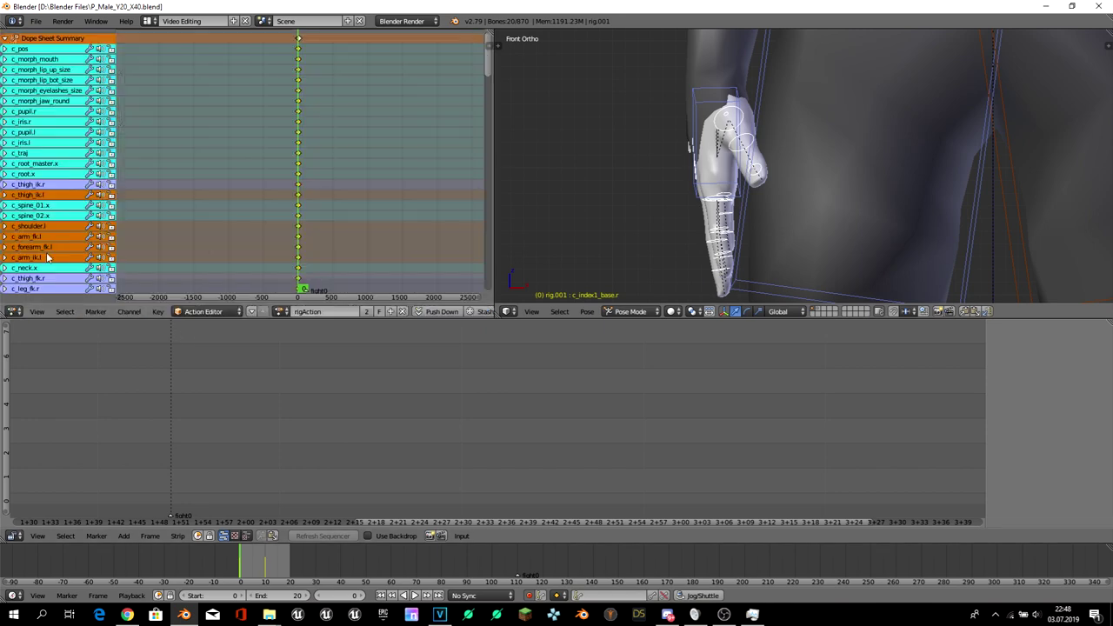
key(alt+a)
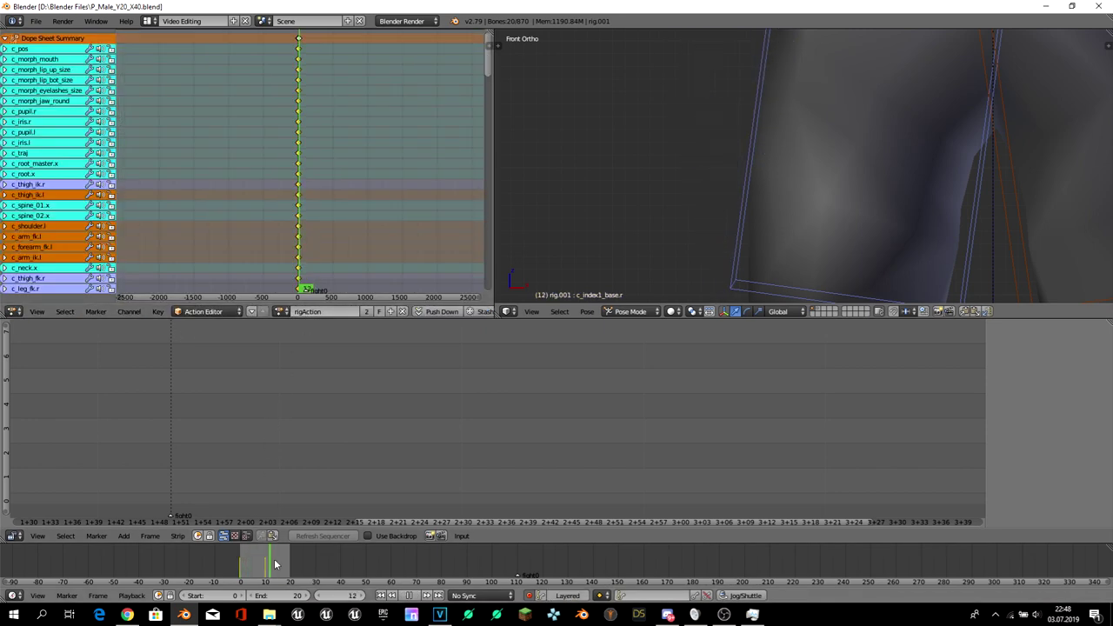
scroll(605, 217, down, 4)
middle_drag(605, 216, 625, 277)
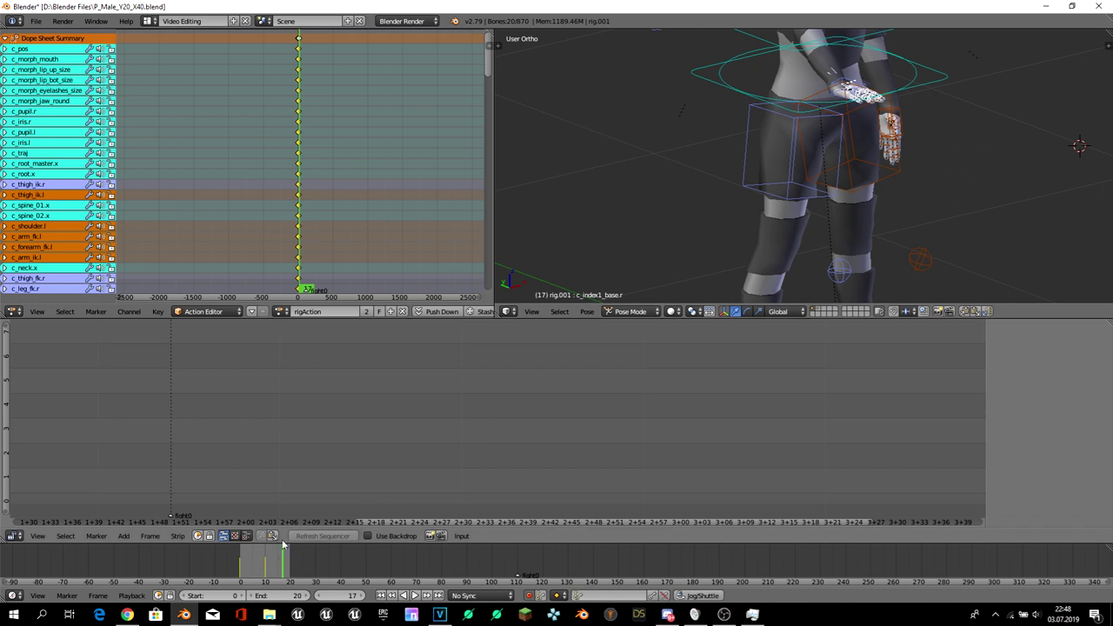
click(267, 565)
key(alt+a)
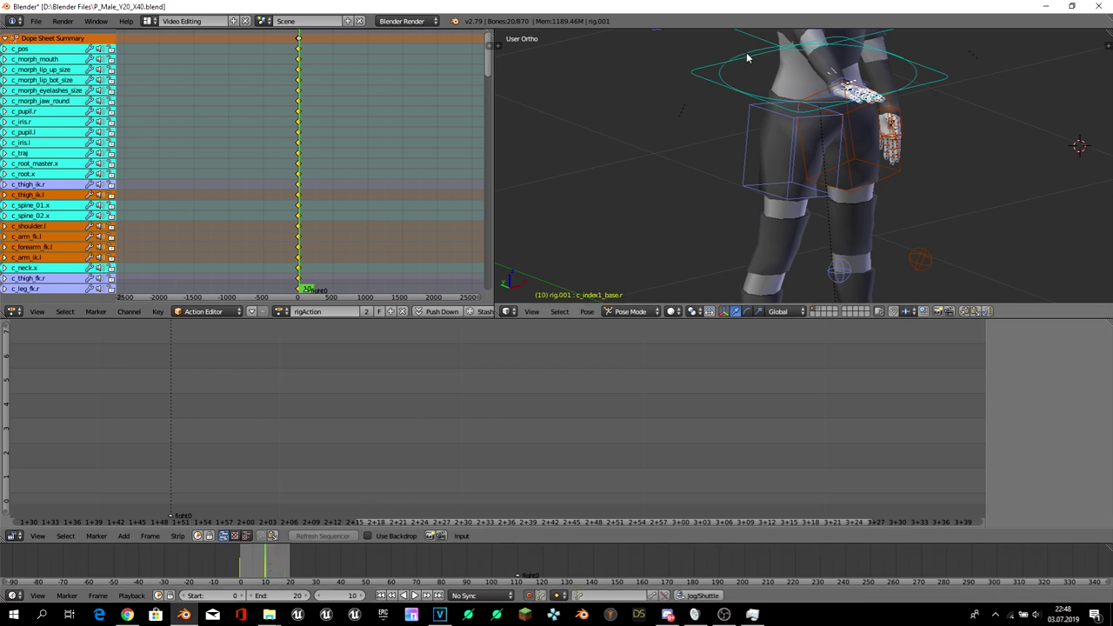
key(shift+Left)
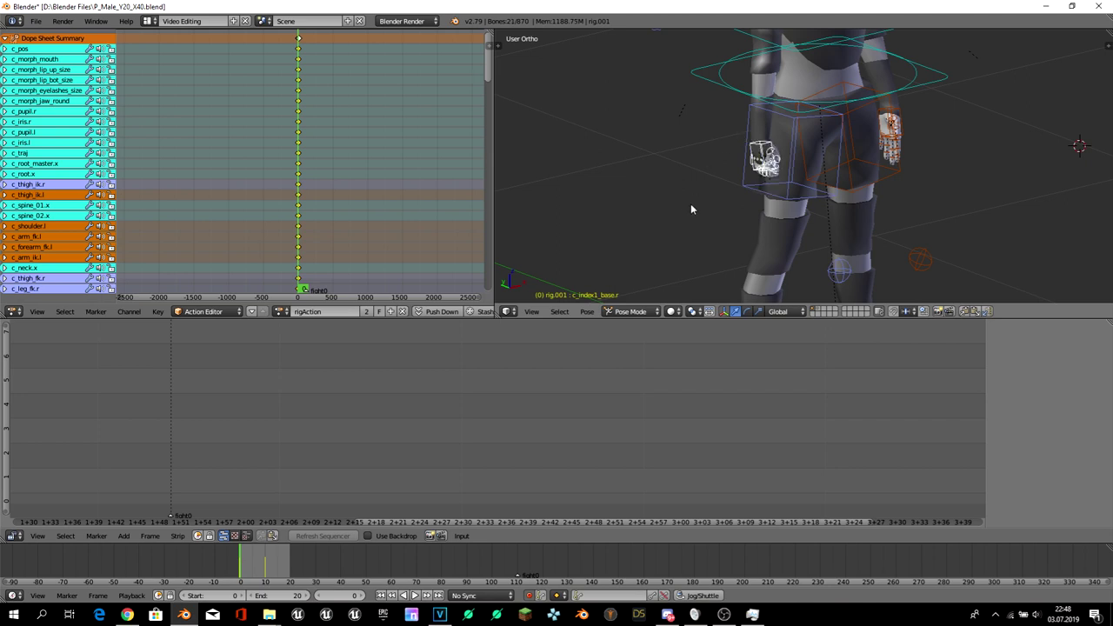
- Select the hand bones and insert a rotation keyframe for them at frame 10
key(ctrl+z)
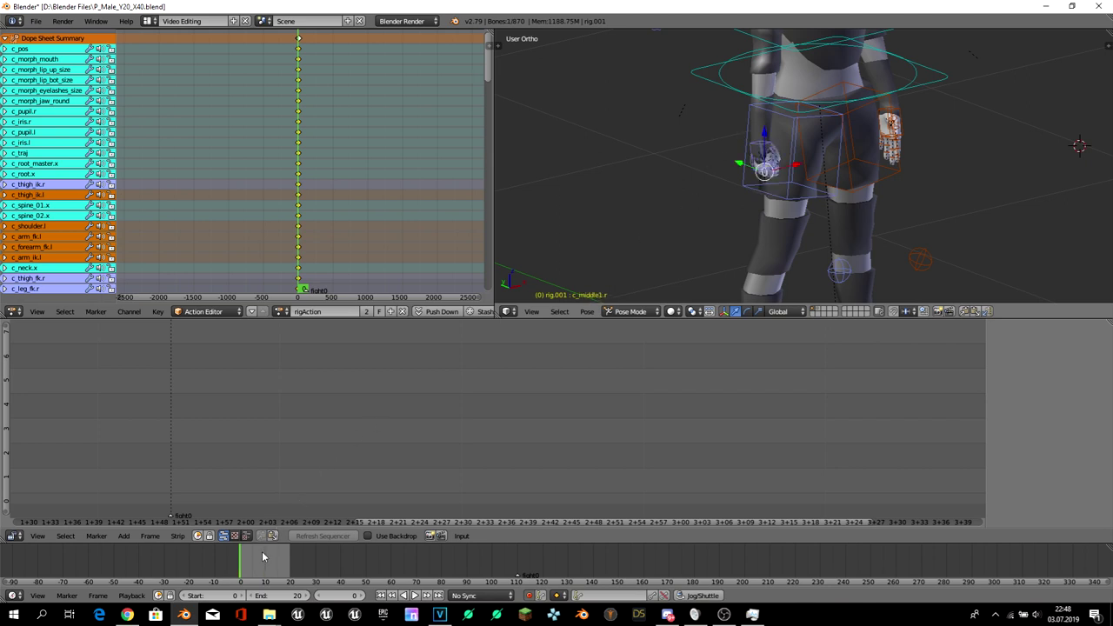
key(ctrl+z)
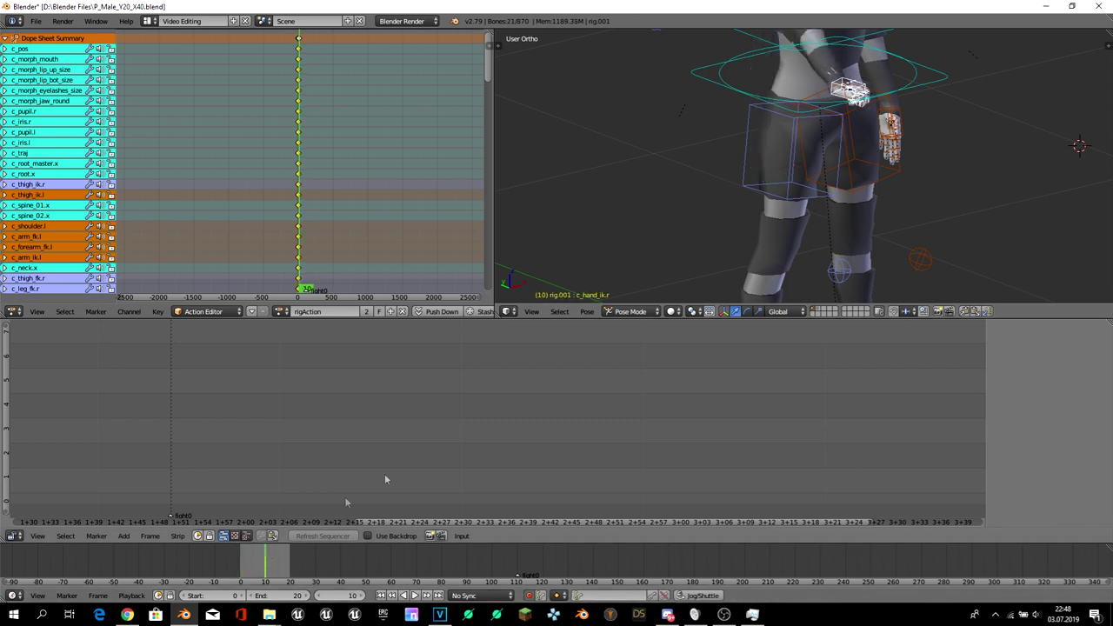
key(ctrl+z)
key(ctrl+z)
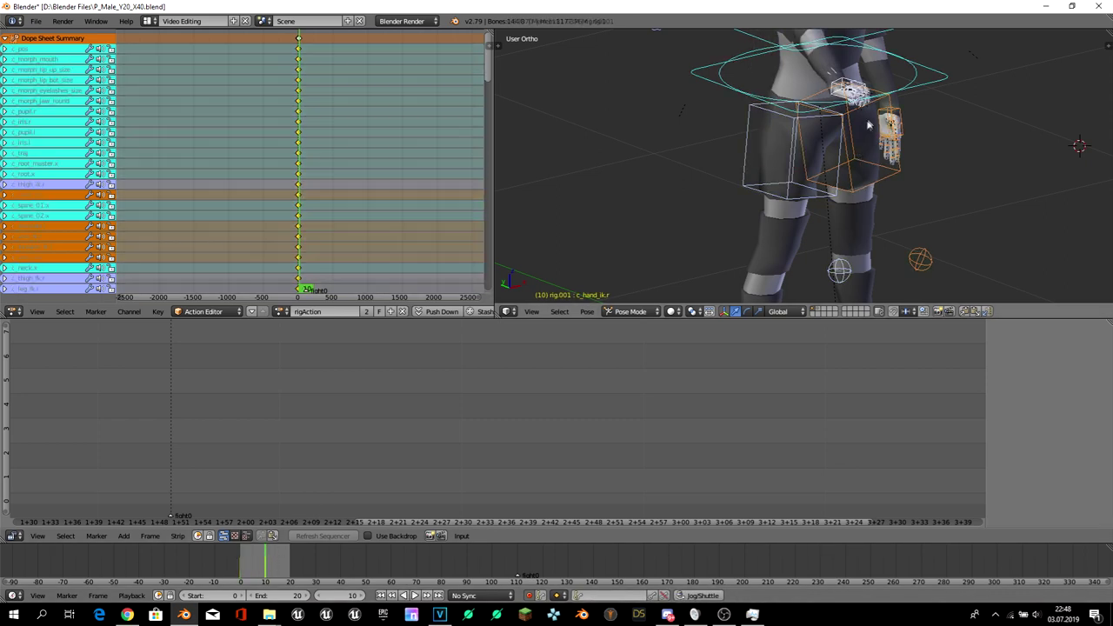
middle_drag(856, 155, 866, 84)
key(i)
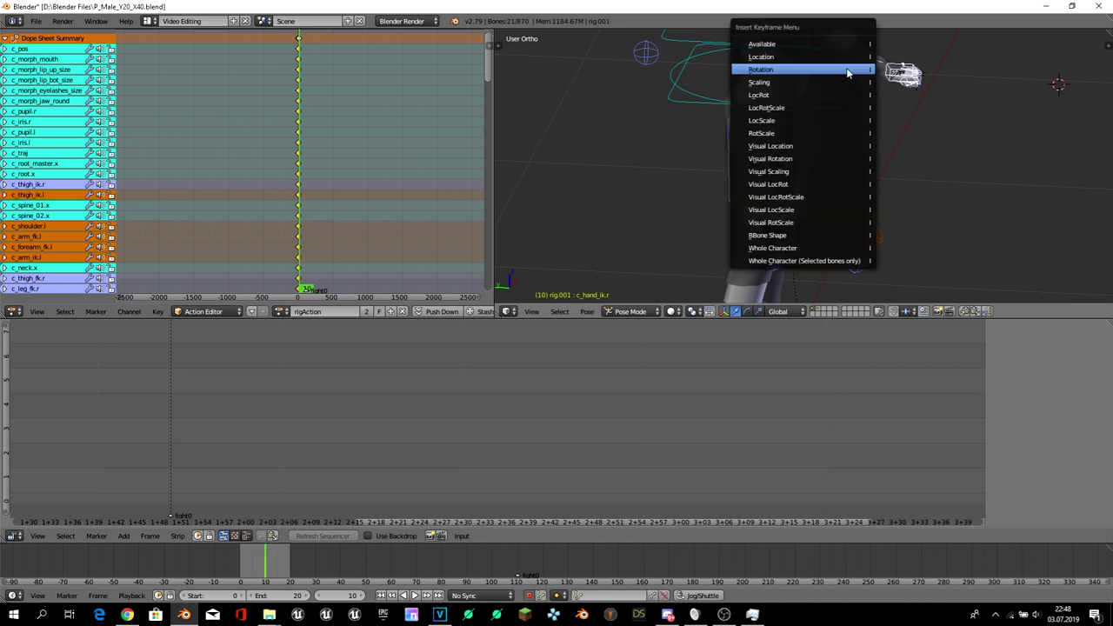
click(842, 106)
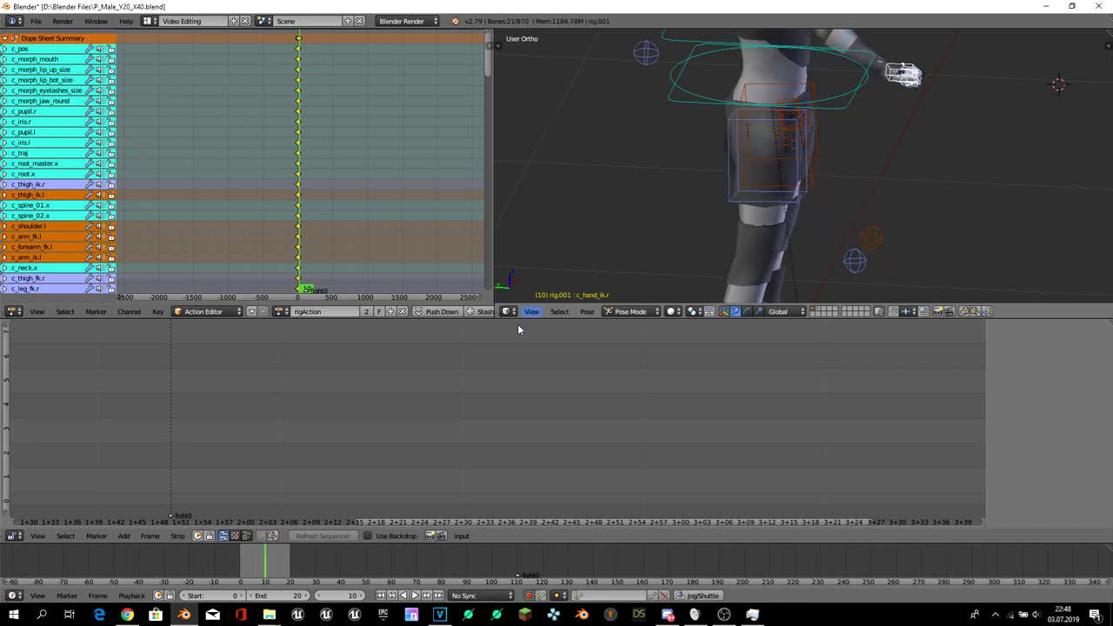
- Replay the animation to check the new key, stopping back at frame 0
click(249, 563)
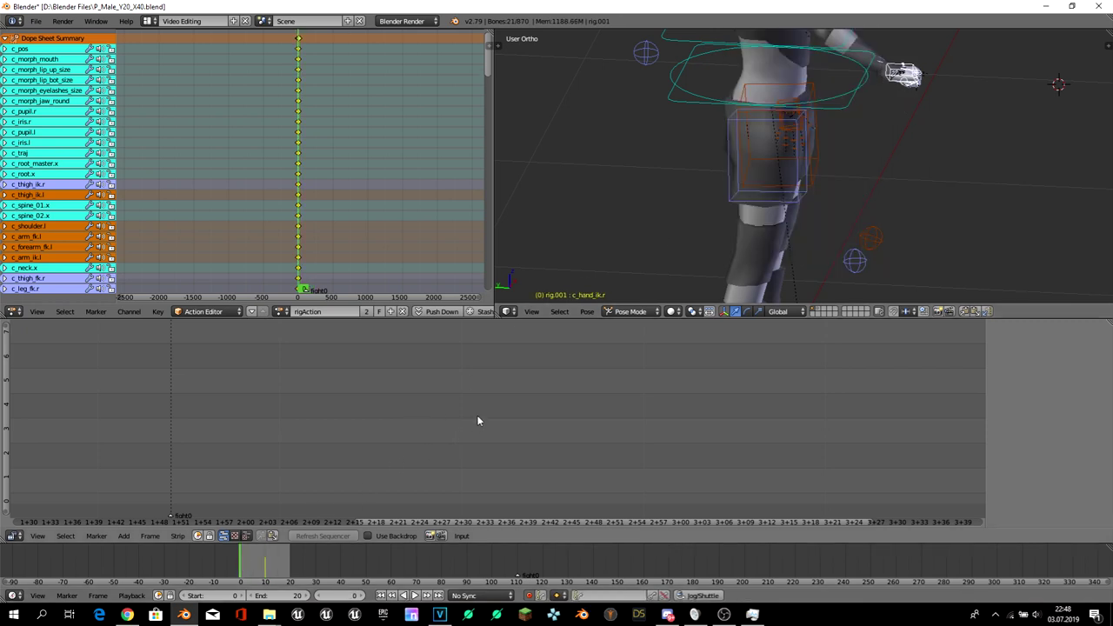
key(Escape)
key(alt+a)
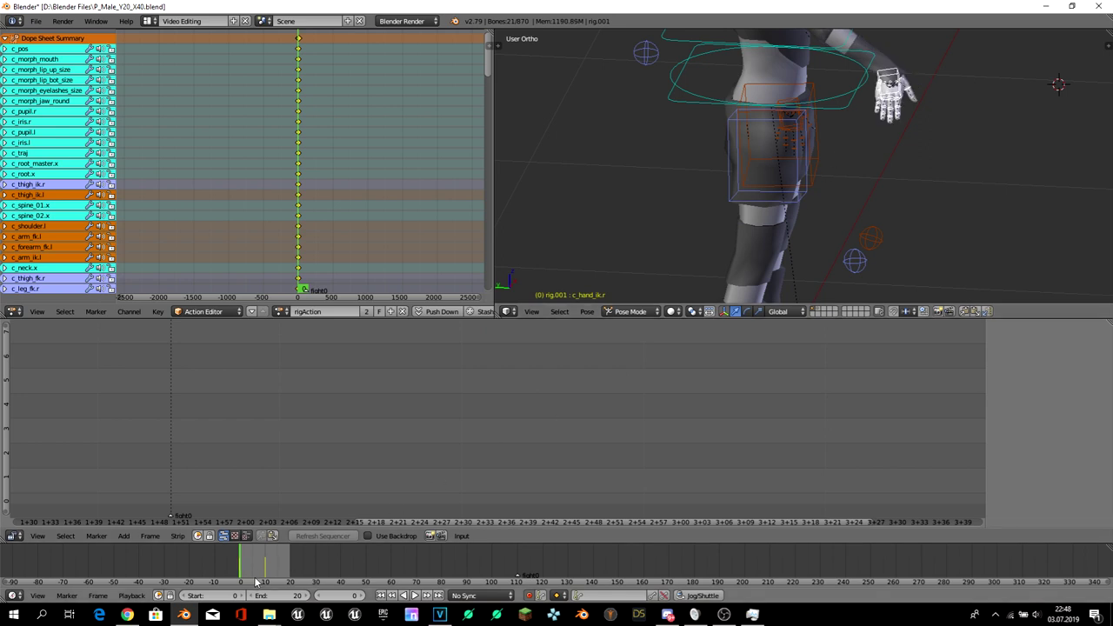
key(Escape)
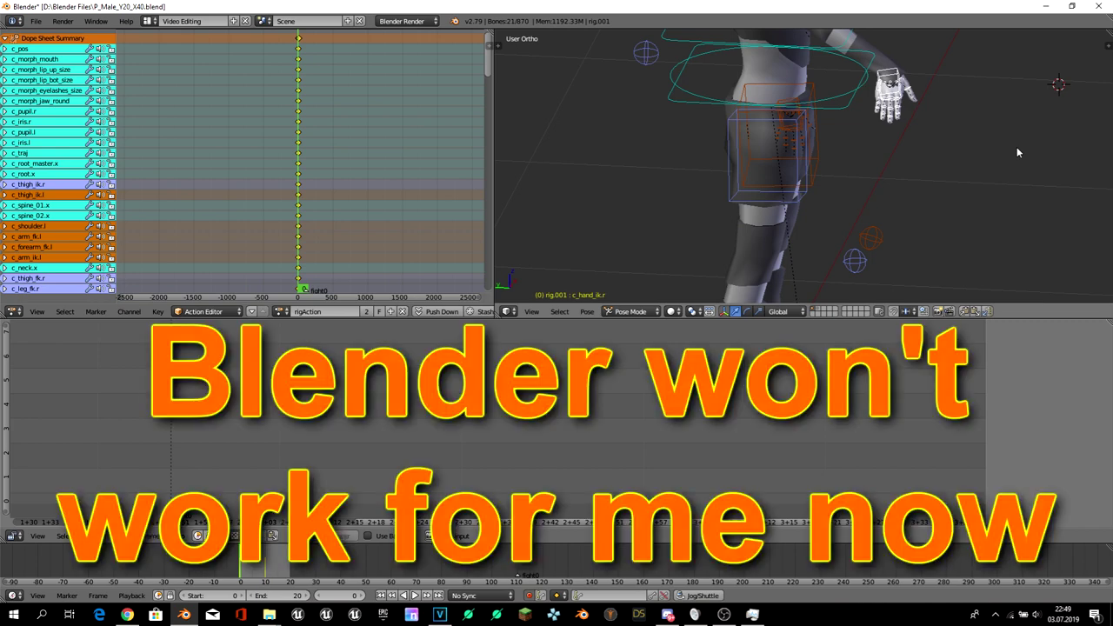
key(Right)
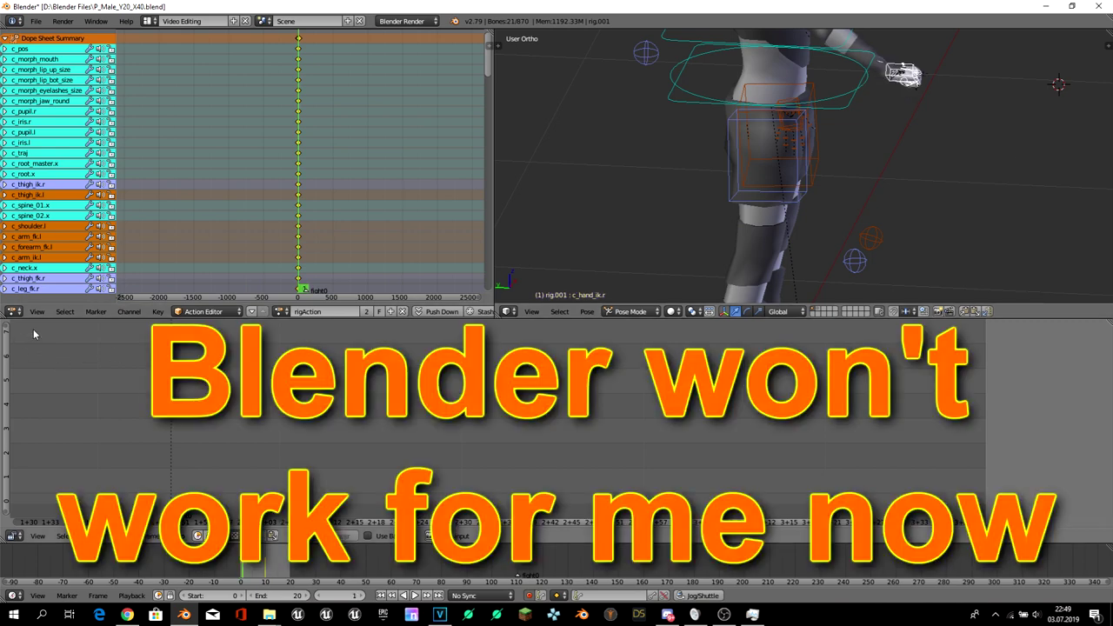
click(14, 311)
click(39, 265)
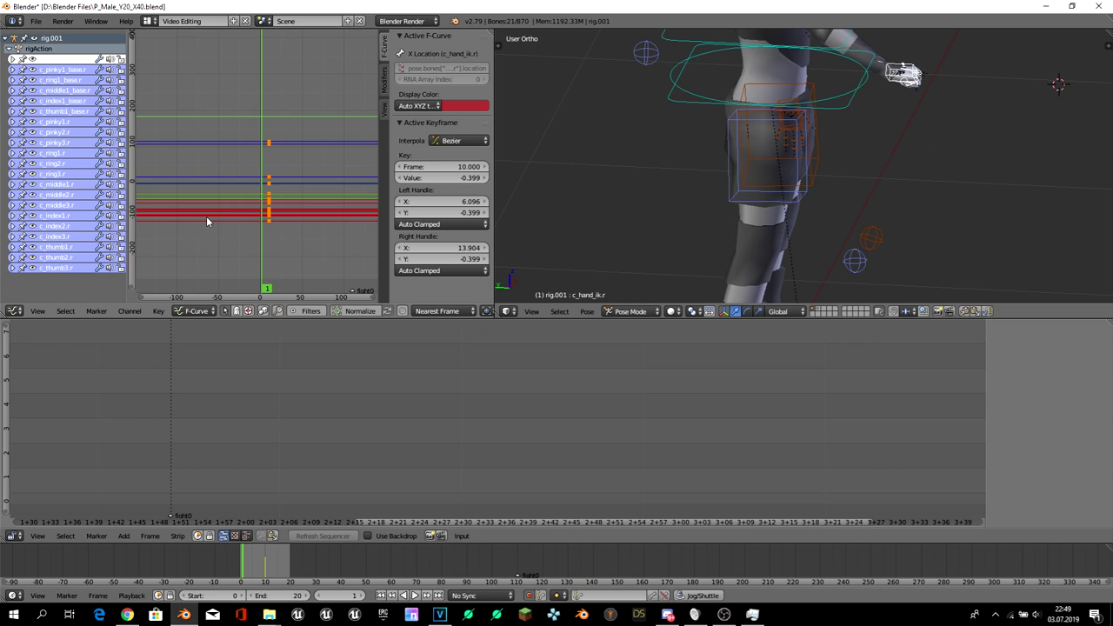
click(262, 173)
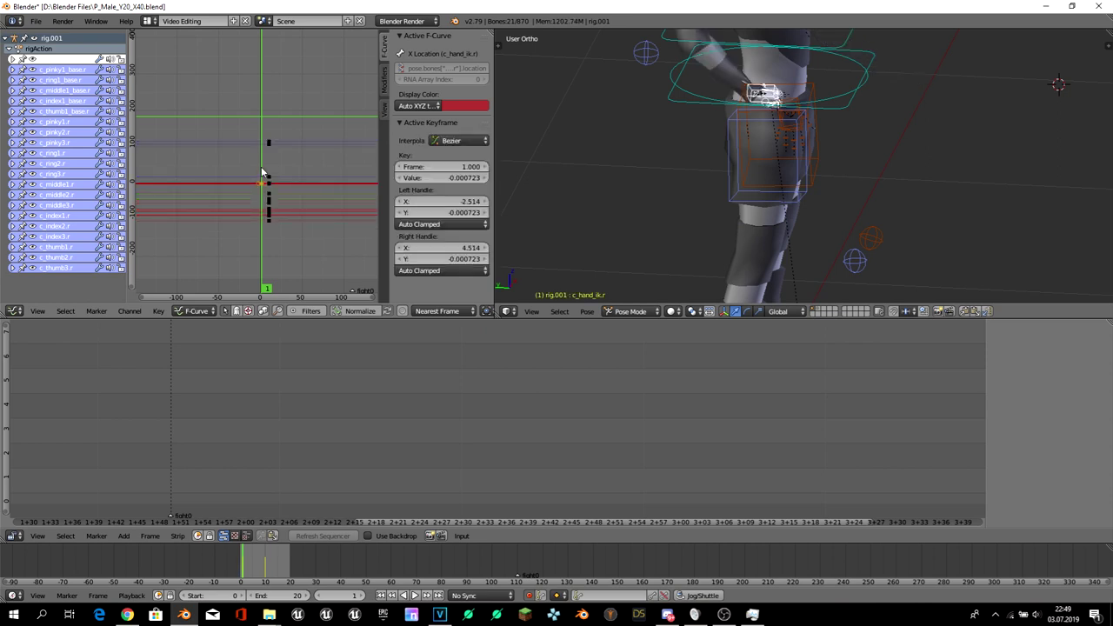
click(14, 311)
click(14, 312)
- Load the FightAnim1 action and view its curves in the Graph Editor
click(37, 253)
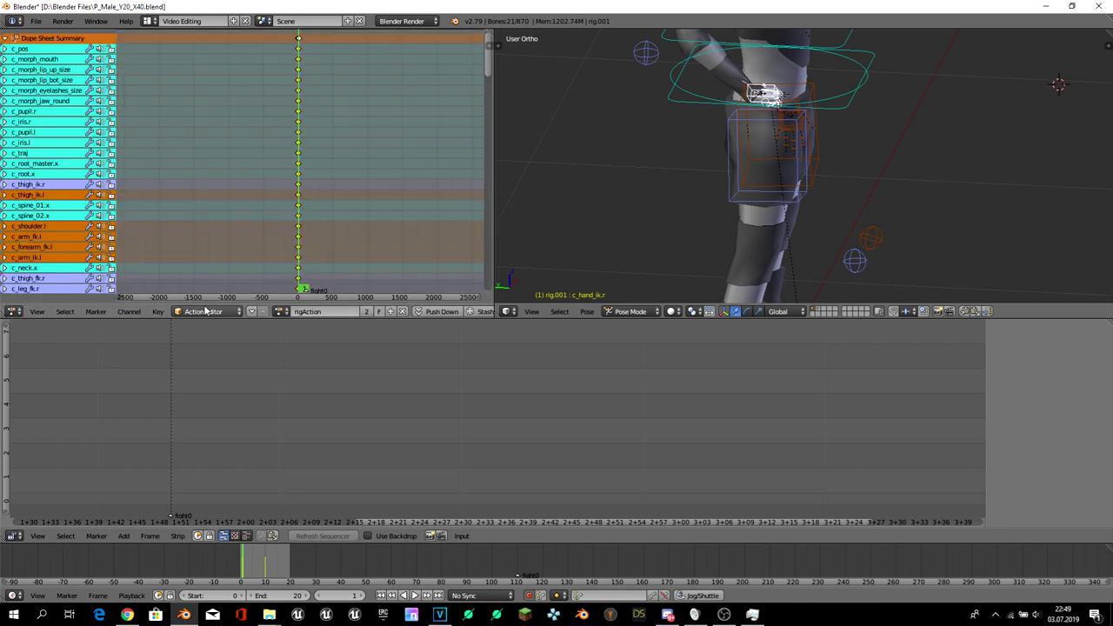
click(280, 312)
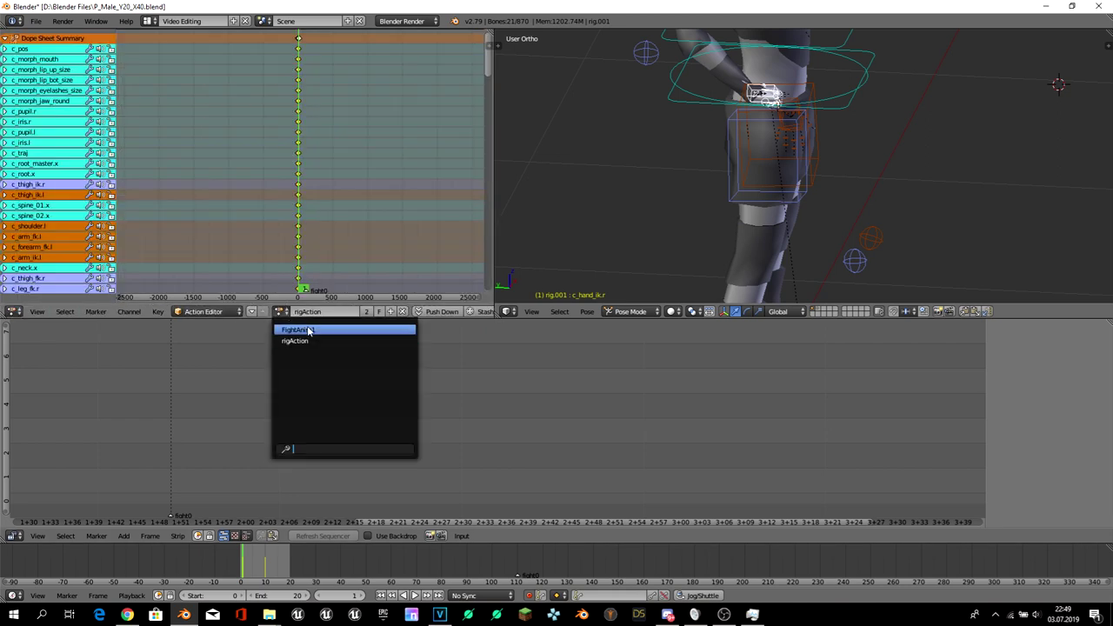
click(300, 329)
click(12, 313)
click(39, 266)
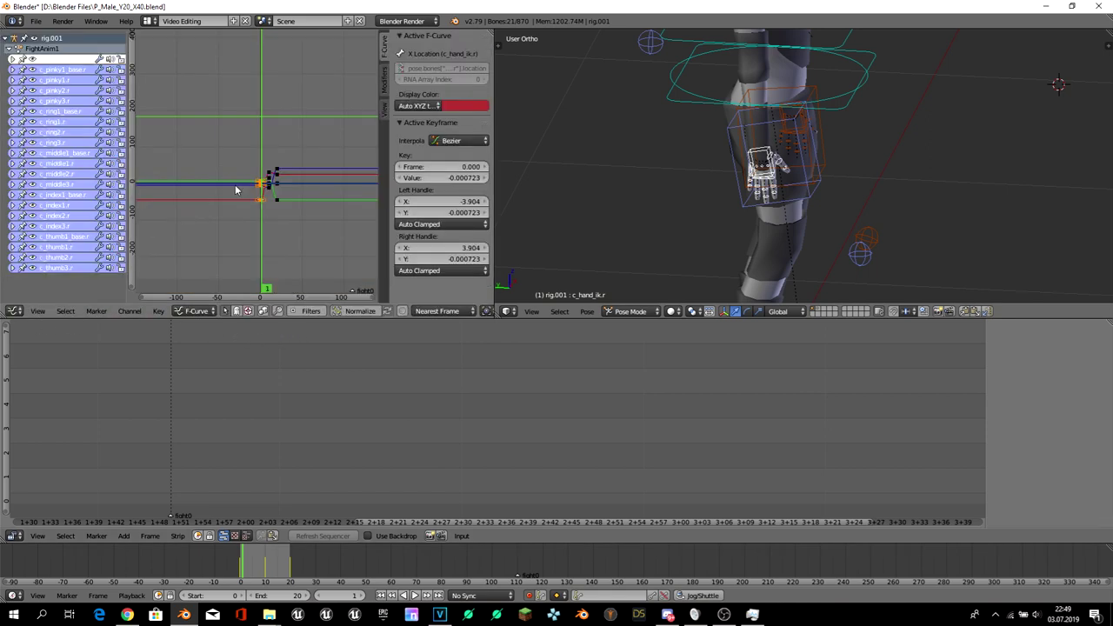
- Box-select the right hand's keyframes at frame 0 and move them to frame 1
key(b)
drag(253, 162, 287, 256)
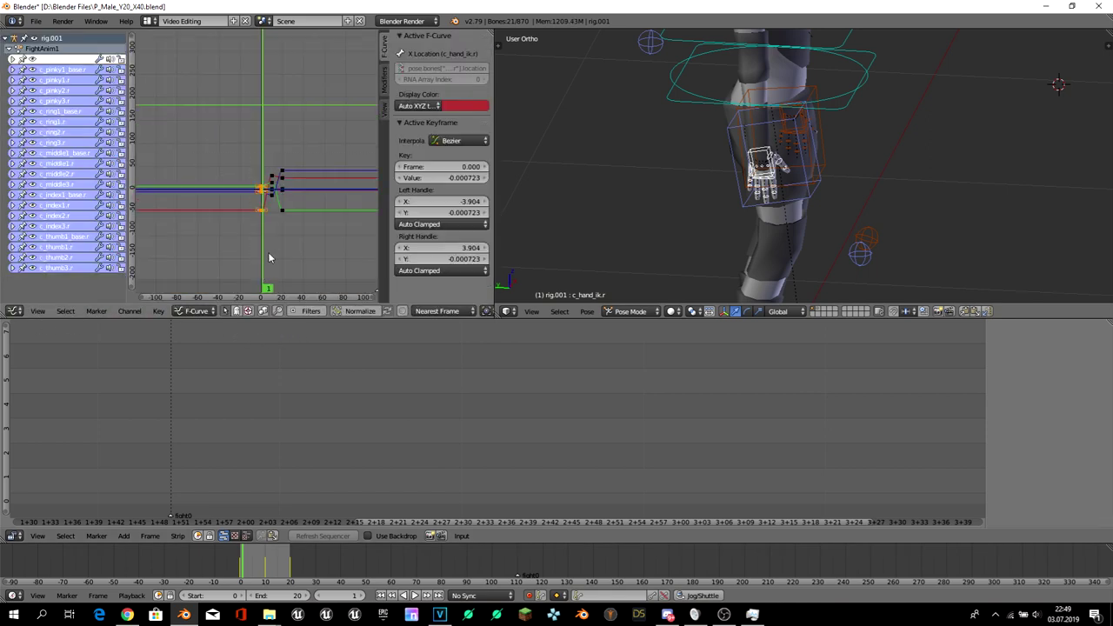
scroll(264, 207, down, 3)
scroll(278, 210, down, 2)
scroll(278, 211, up, 2)
scroll(278, 210, up, 2)
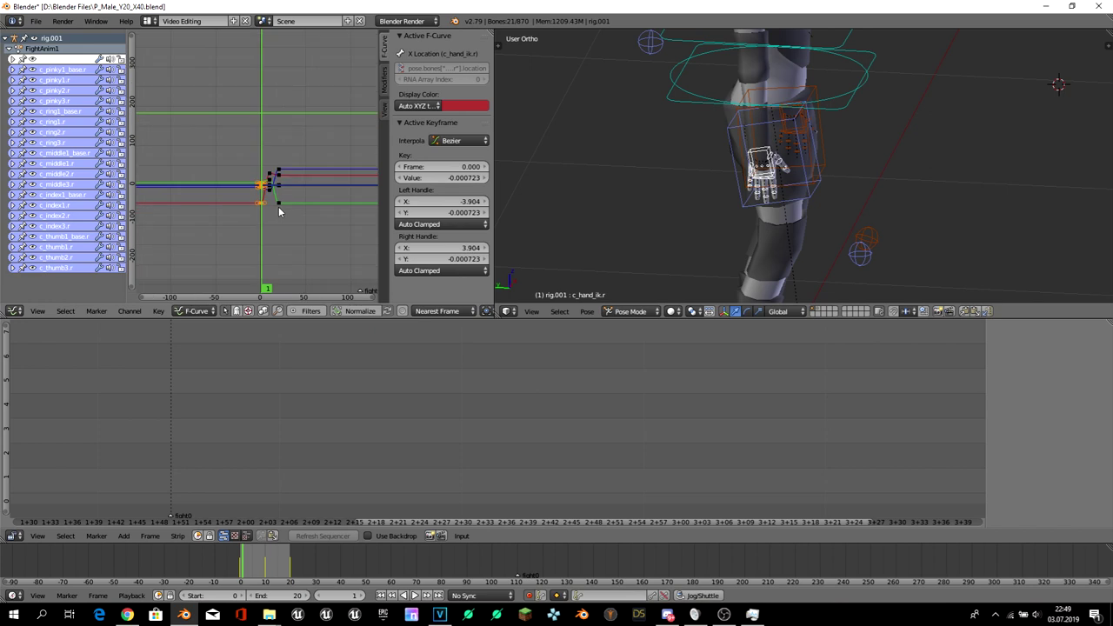
key(i)
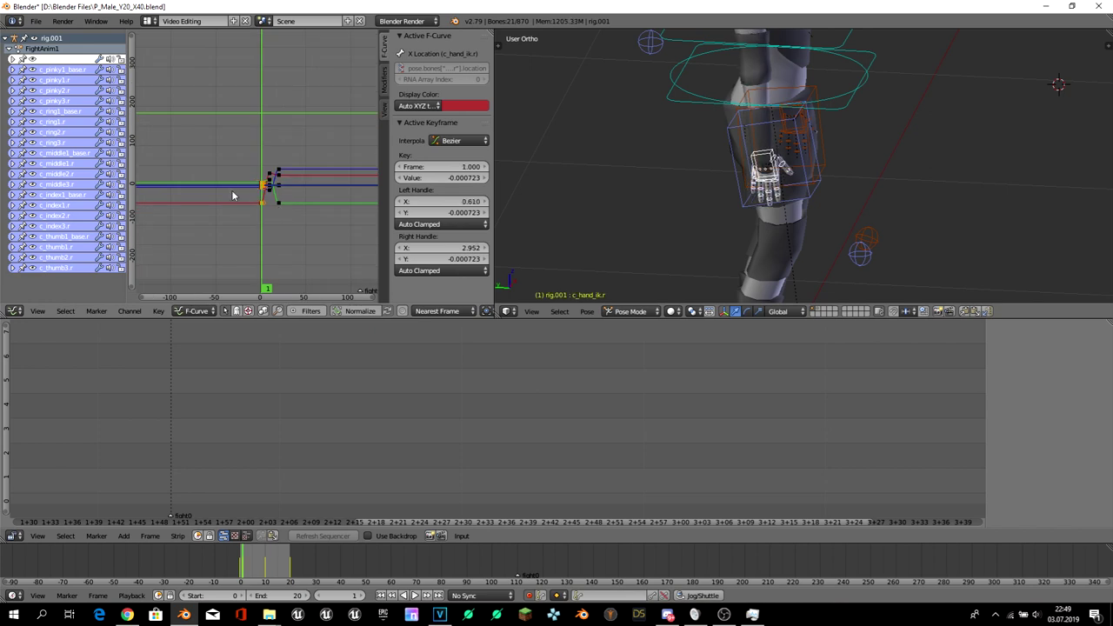
- Test-insert keyframes at frames 91 and 45, then remove them again
click(343, 201)
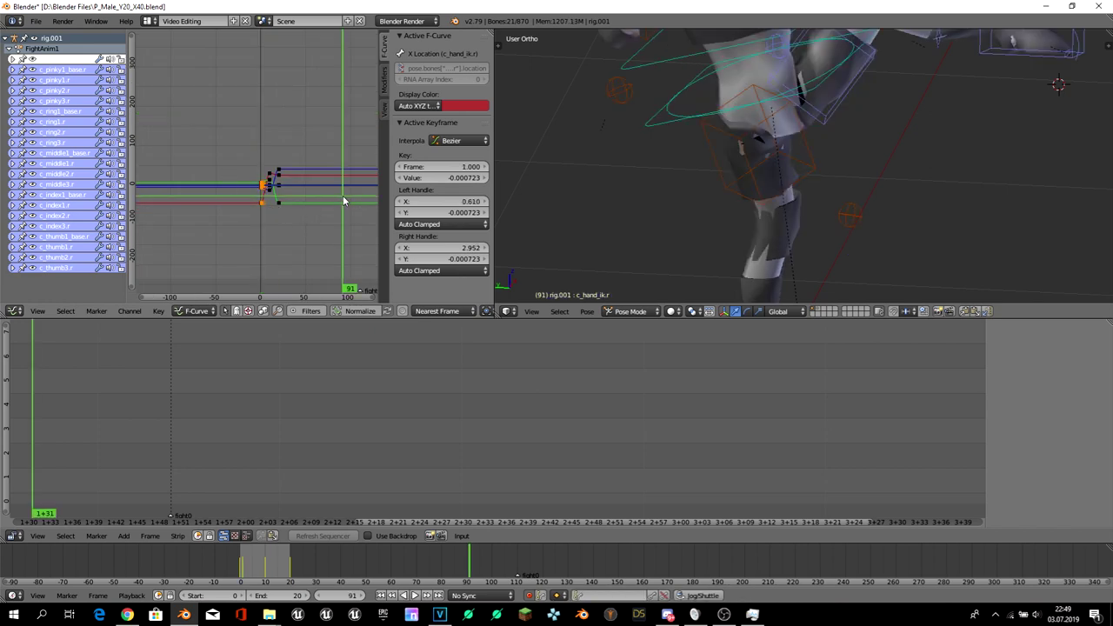
key(i)
scroll(354, 195, down, 2)
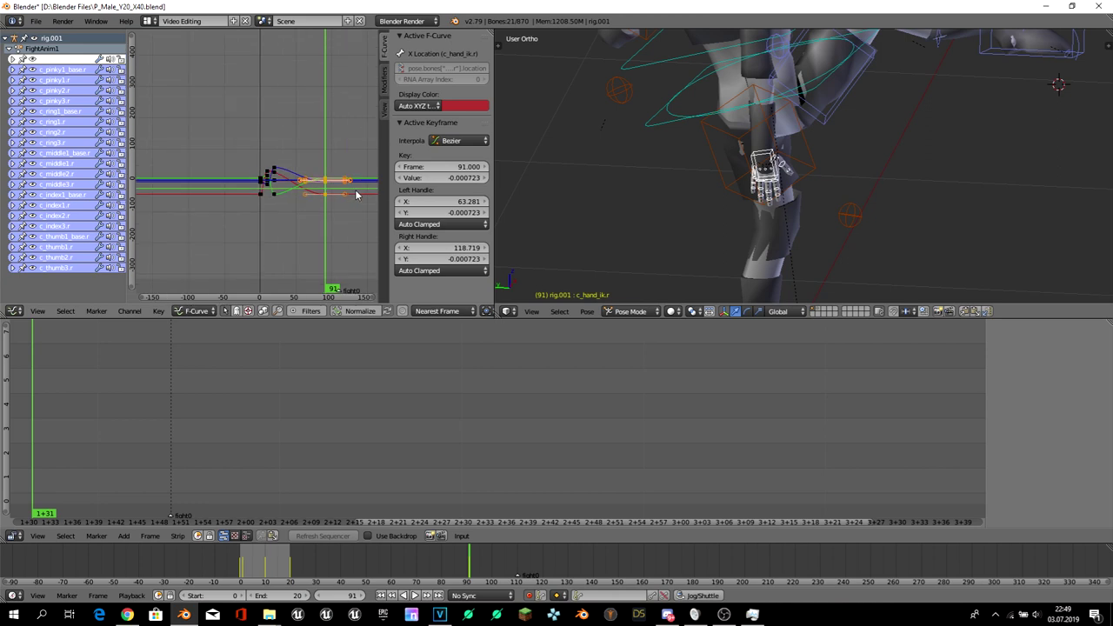
key(ctrl+z)
key(ctrl+z)
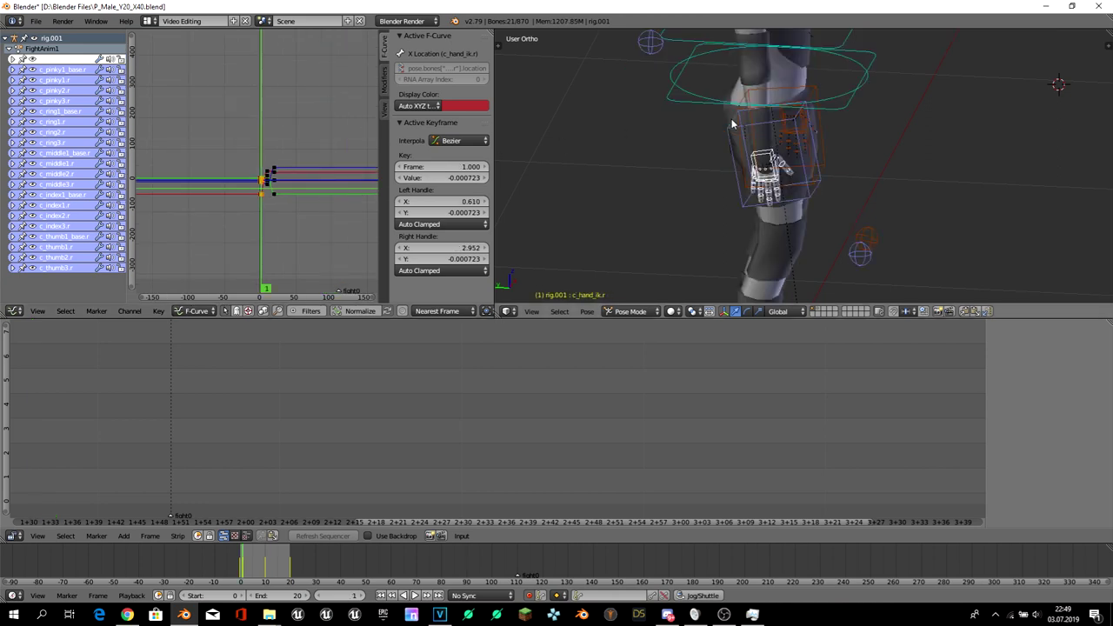
click(292, 218)
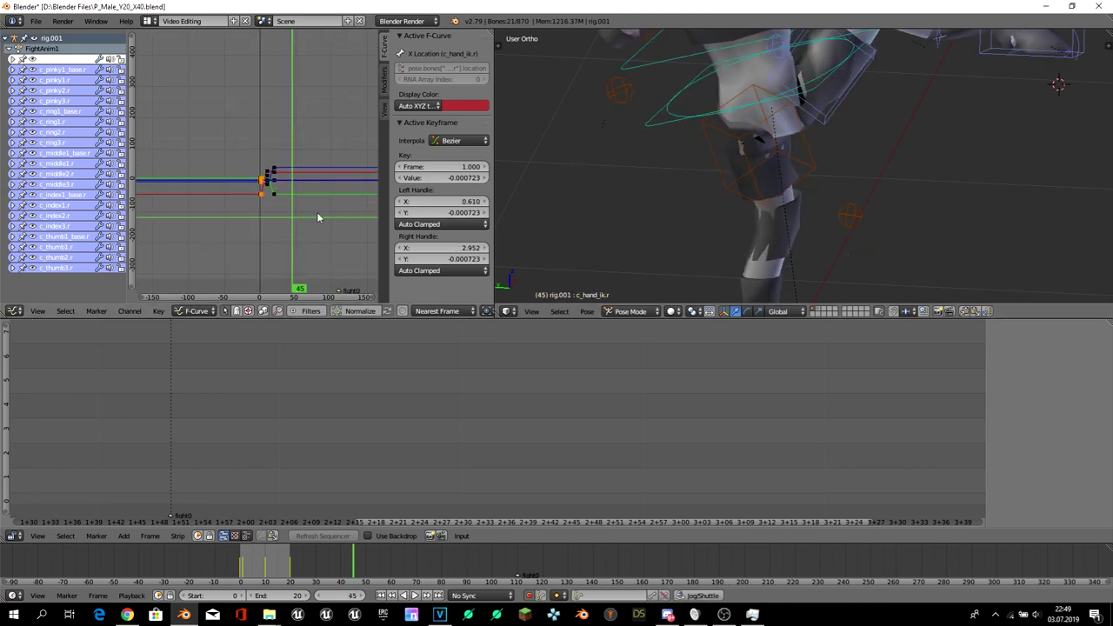
key(i)
scroll(348, 209, down, 1)
ctrl+scroll(393, 211, down, 1)
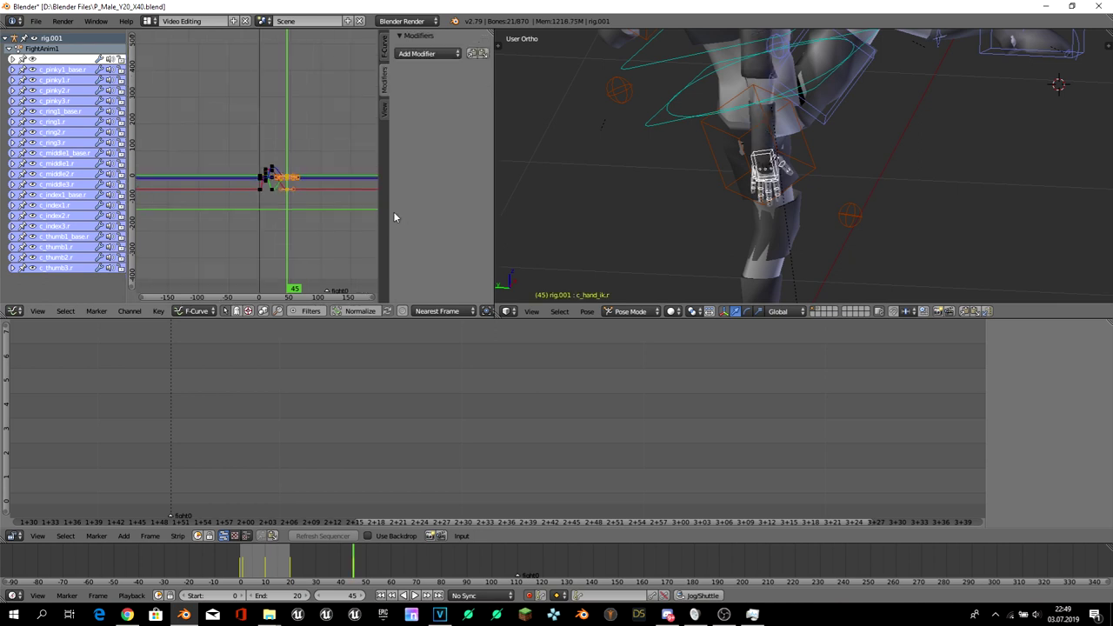
key(Delete)
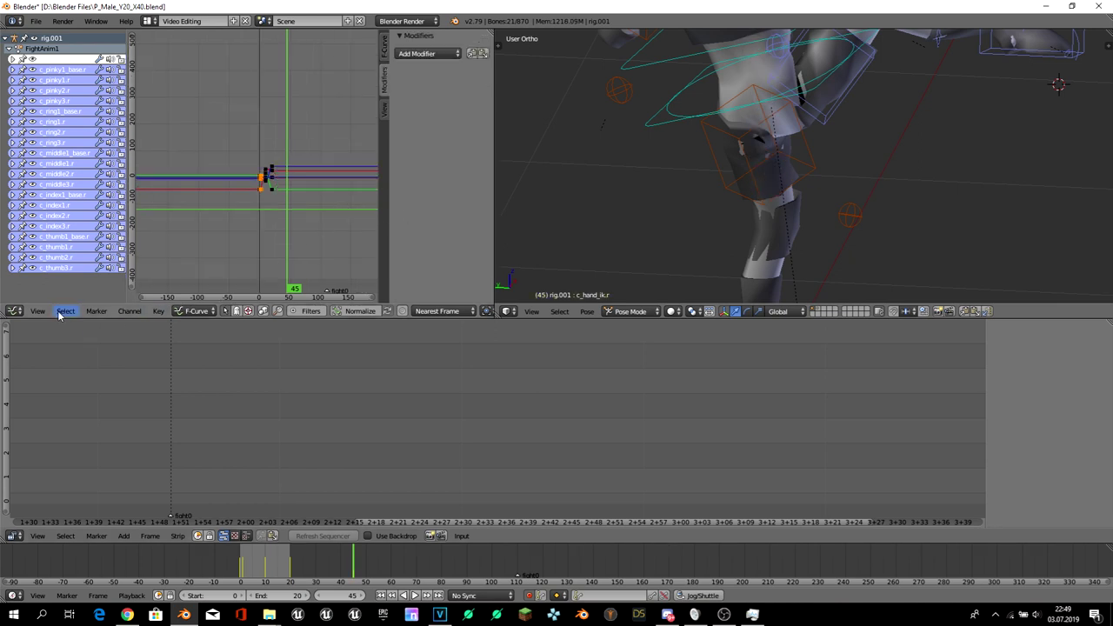
click(19, 313)
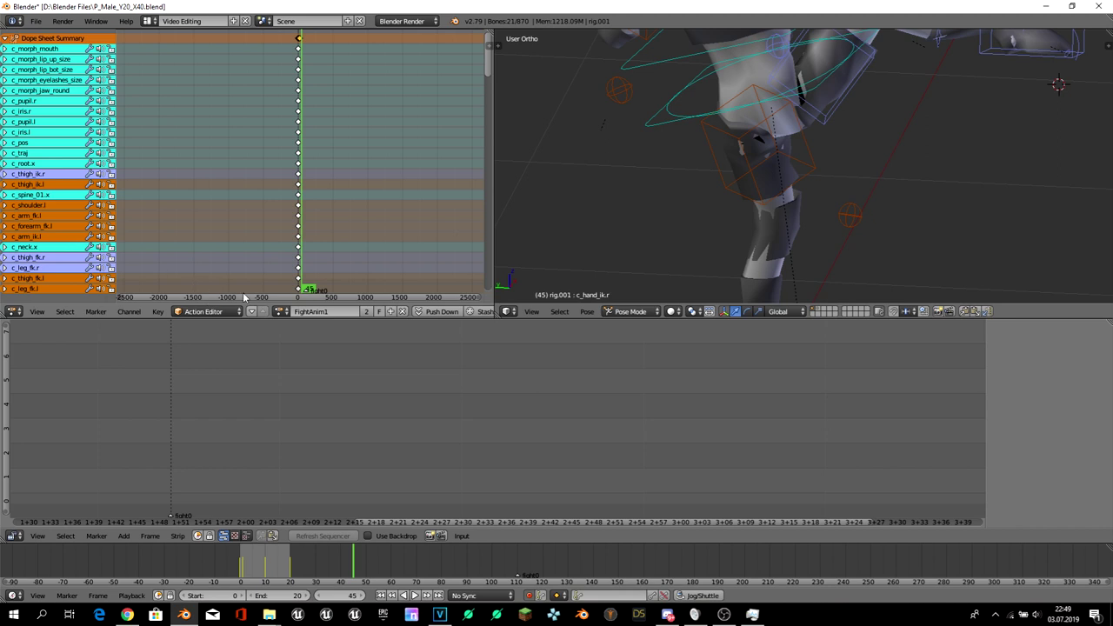
- Activate rigAction, inspect its curves, and scrub back to frame 0 in front view
click(281, 312)
click(295, 341)
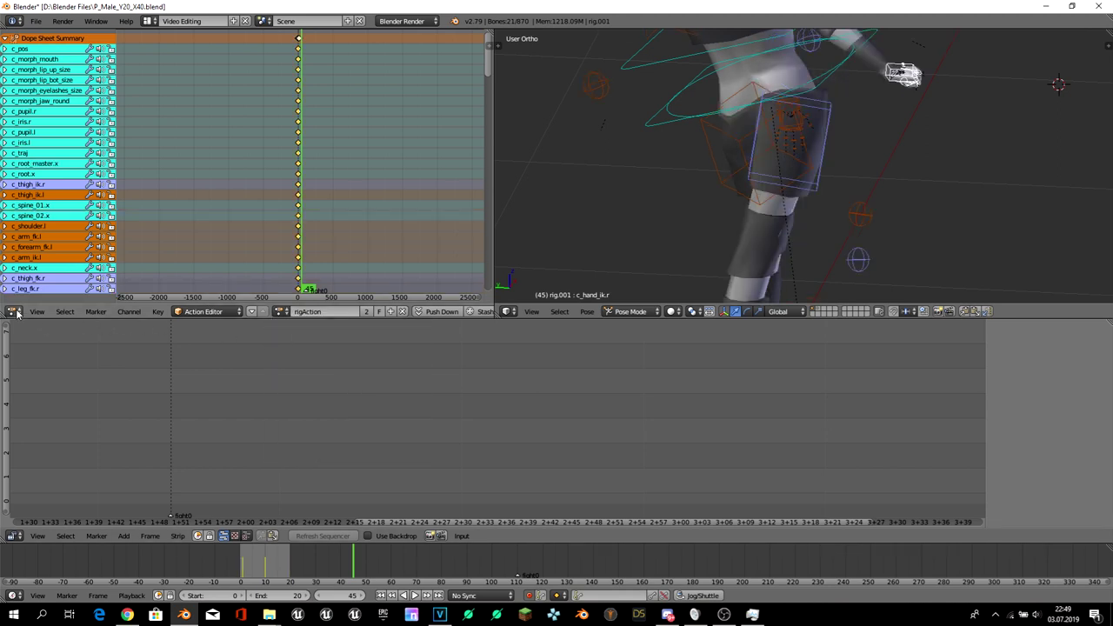
click(17, 314)
click(48, 266)
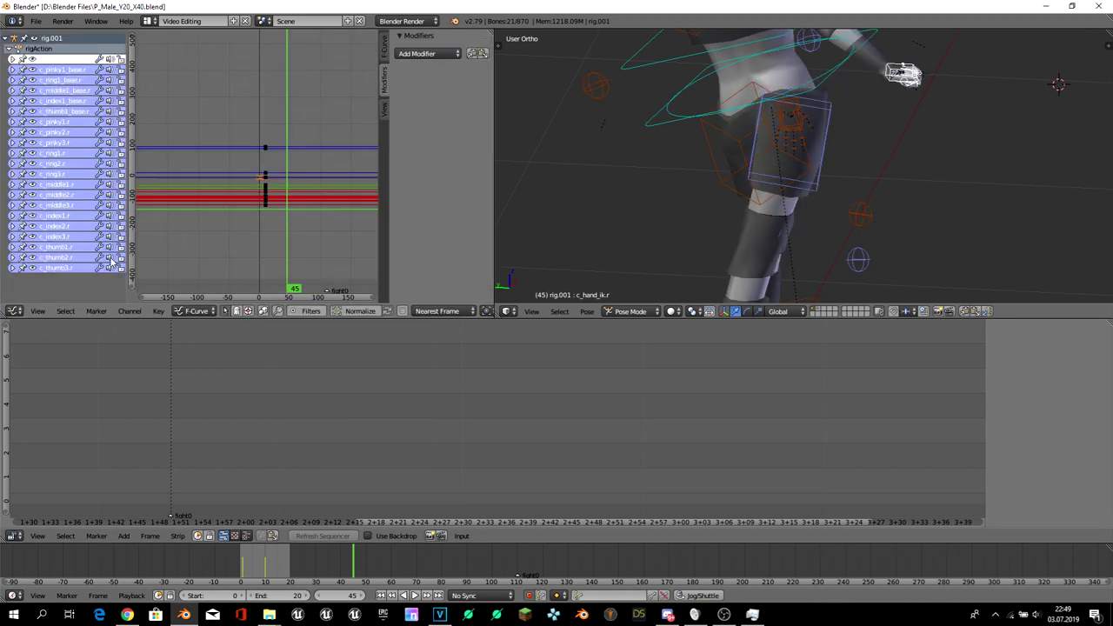
scroll(574, 218, down, 4)
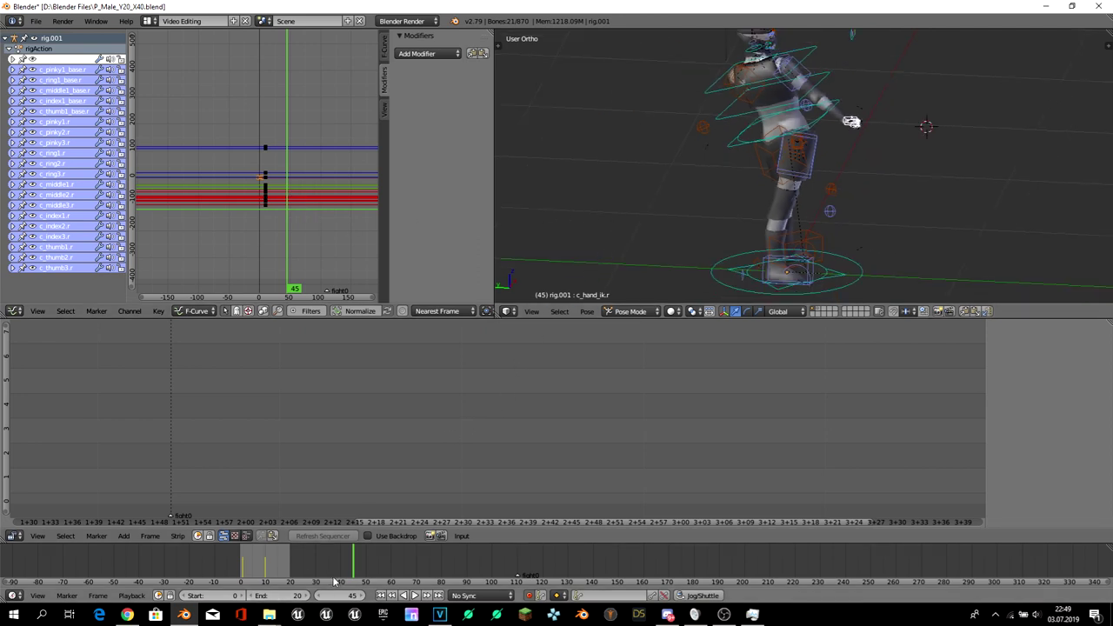
click(352, 563)
drag(308, 554, 241, 561)
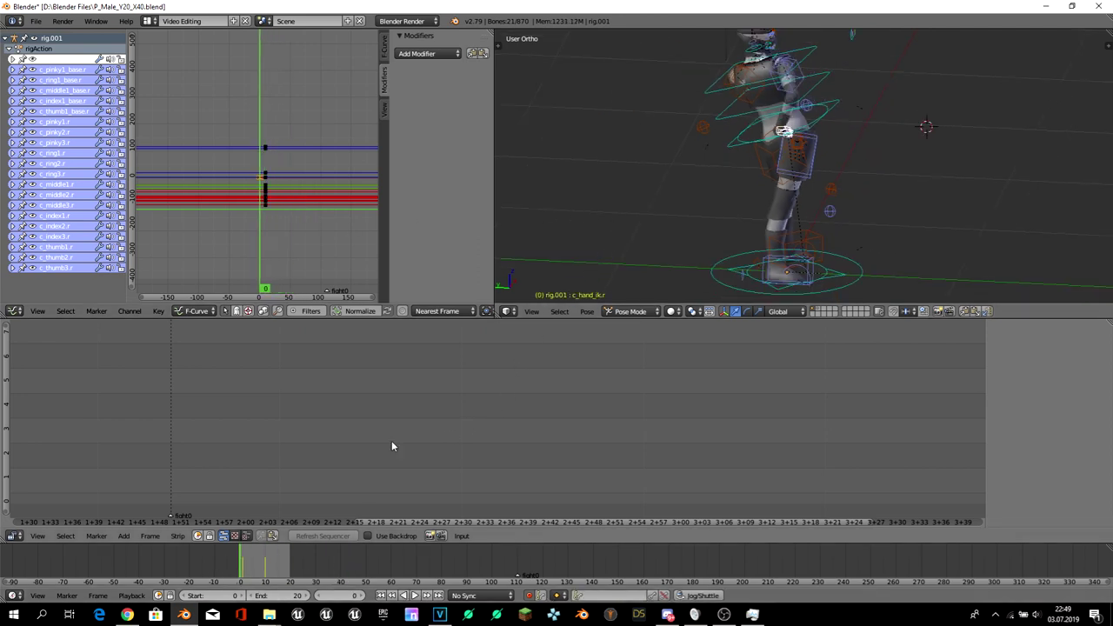
middle_drag(609, 261, 695, 254)
key(KP_1)
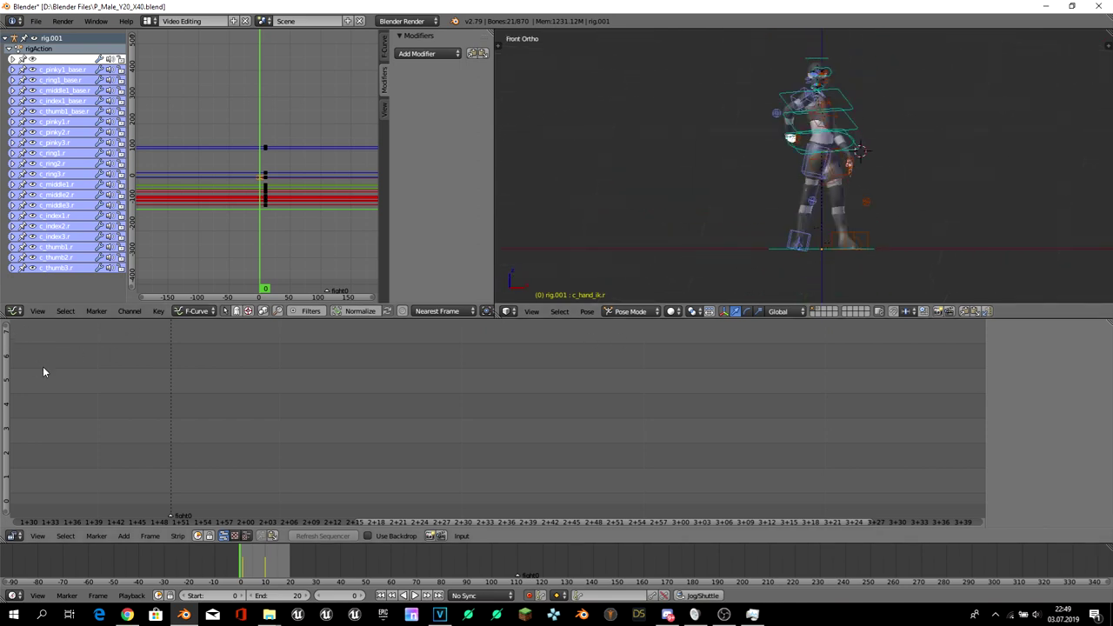
click(13, 310)
- Return to the Dope Sheet with FightAnim1 active and briefly play it
click(35, 254)
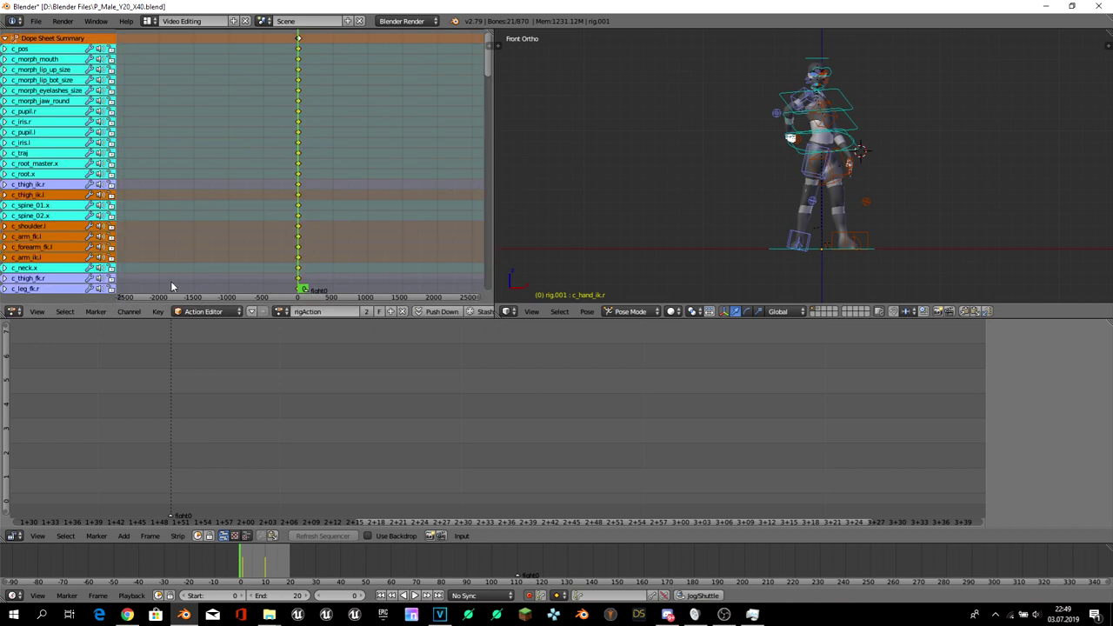
click(281, 311)
click(305, 336)
key(alt+a)
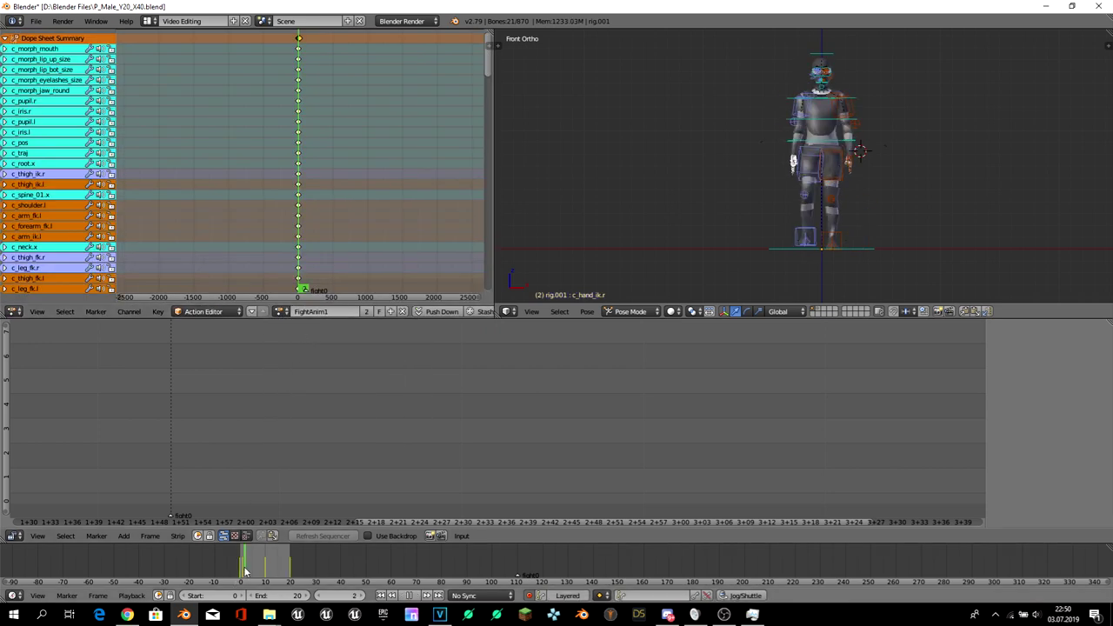
key(alt+a)
- Delete the 189 keyframes at frame 1 with Delete Keyframe, then revisit the action list
key(space)
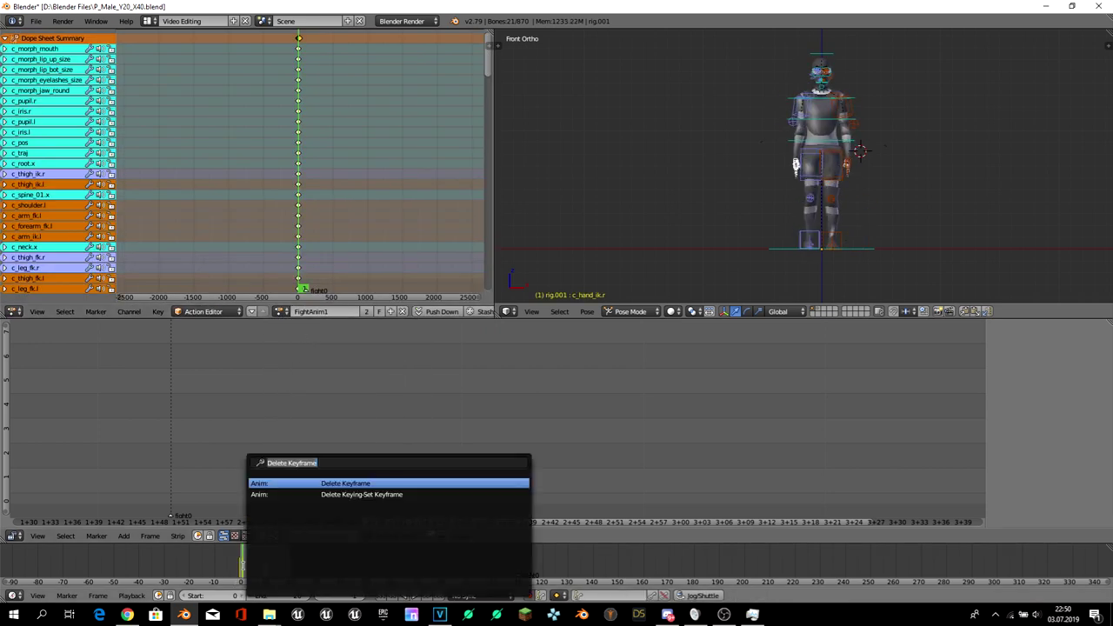
key(Return)
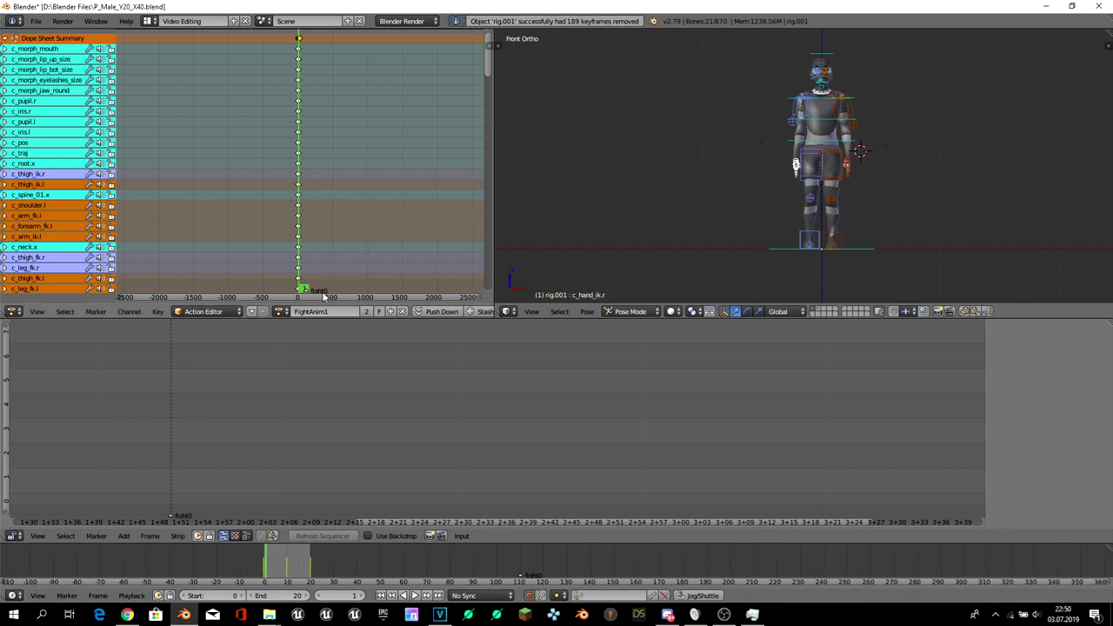
click(284, 312)
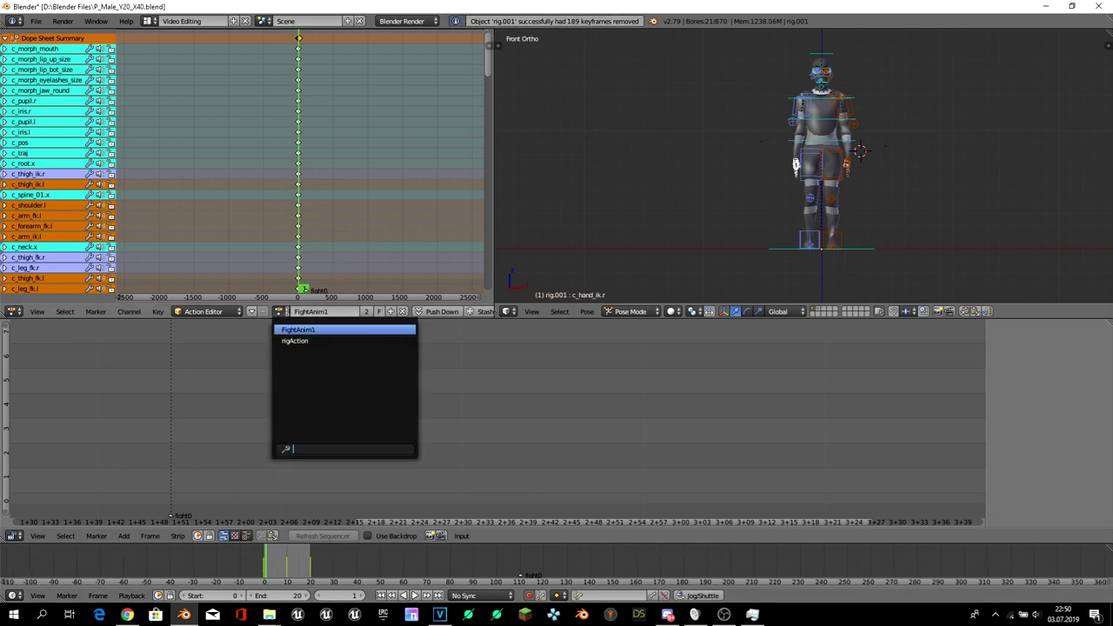
click(300, 330)
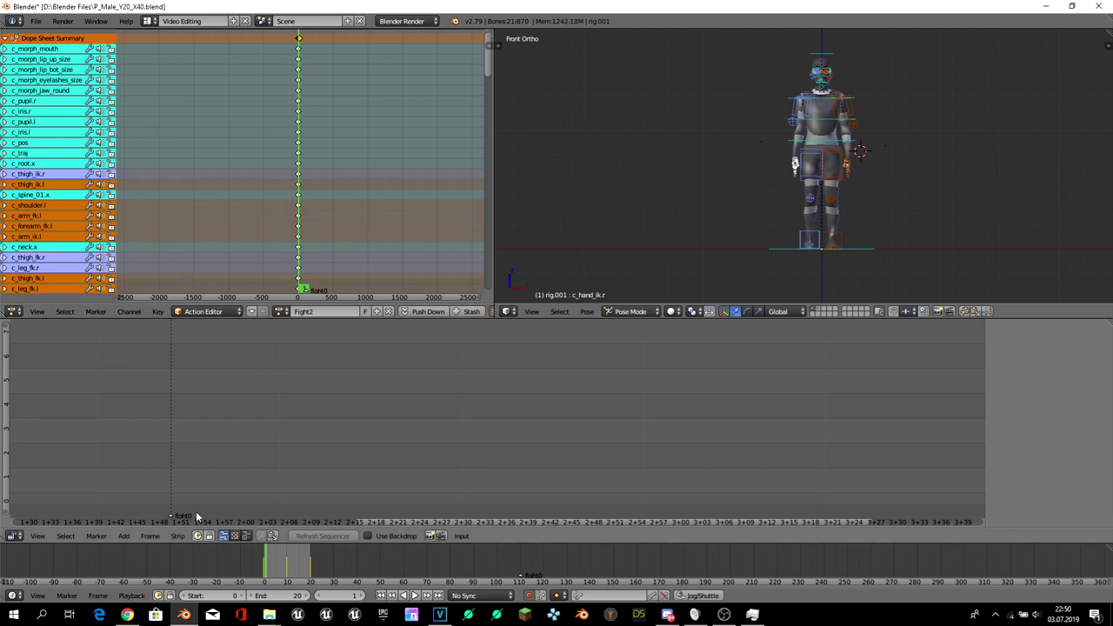
- Delete the 9 keyframes on the current frame, then jump back to frame 0
key(alt+a)
key(space)
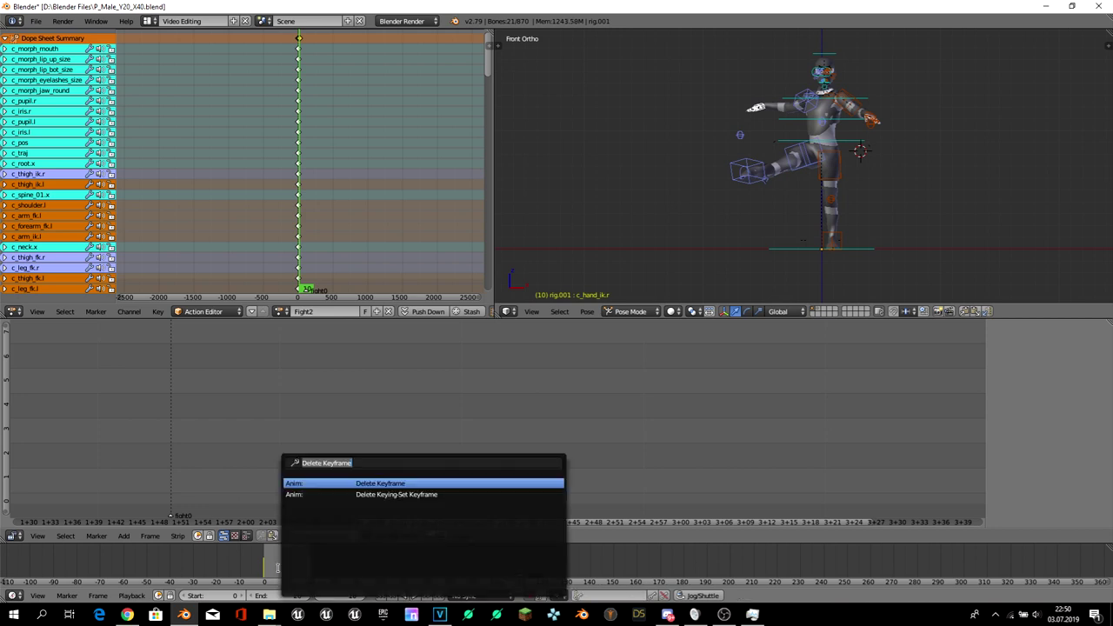
key(Return)
click(278, 567)
key(space)
key(Escape)
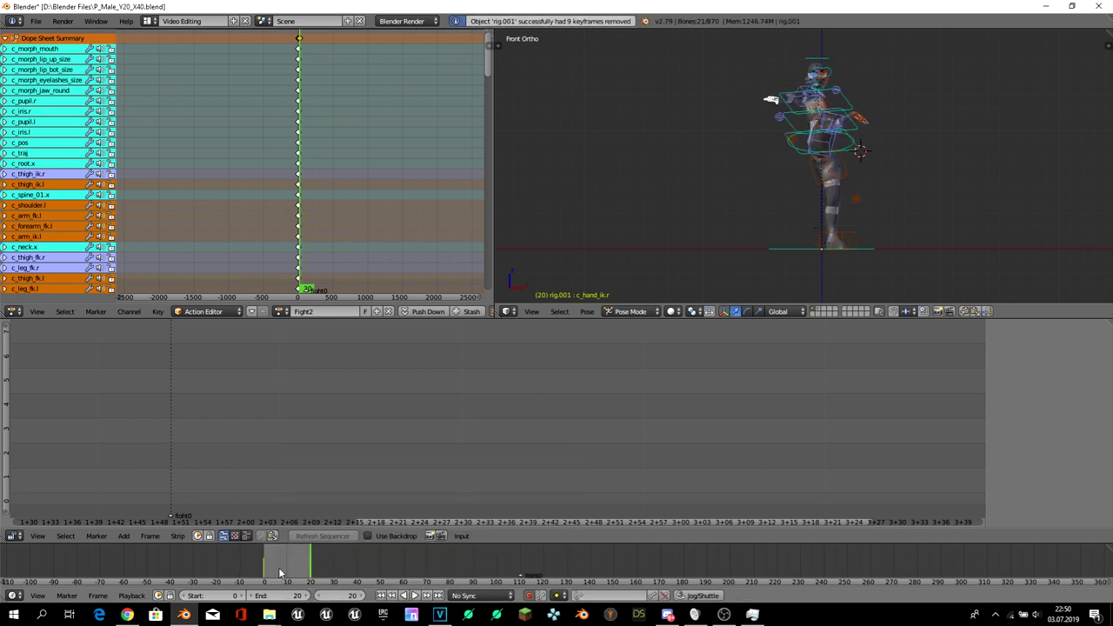
key(shift+Left)
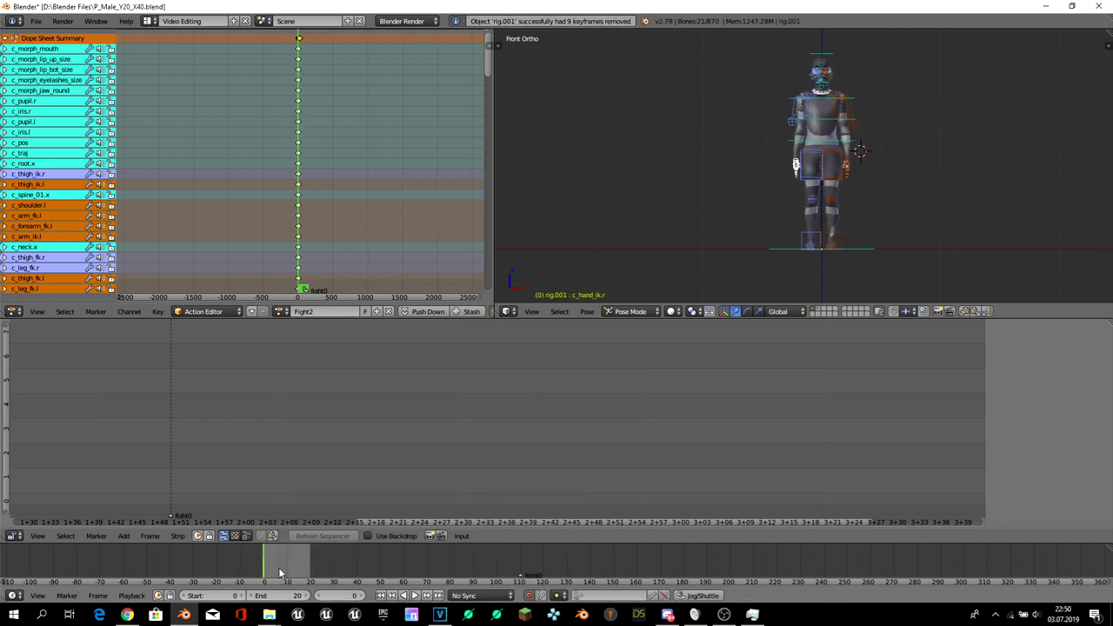
- With all bones selected, delete 36 and then 45 more keyframes, returning to frame 0
key(alt+a)
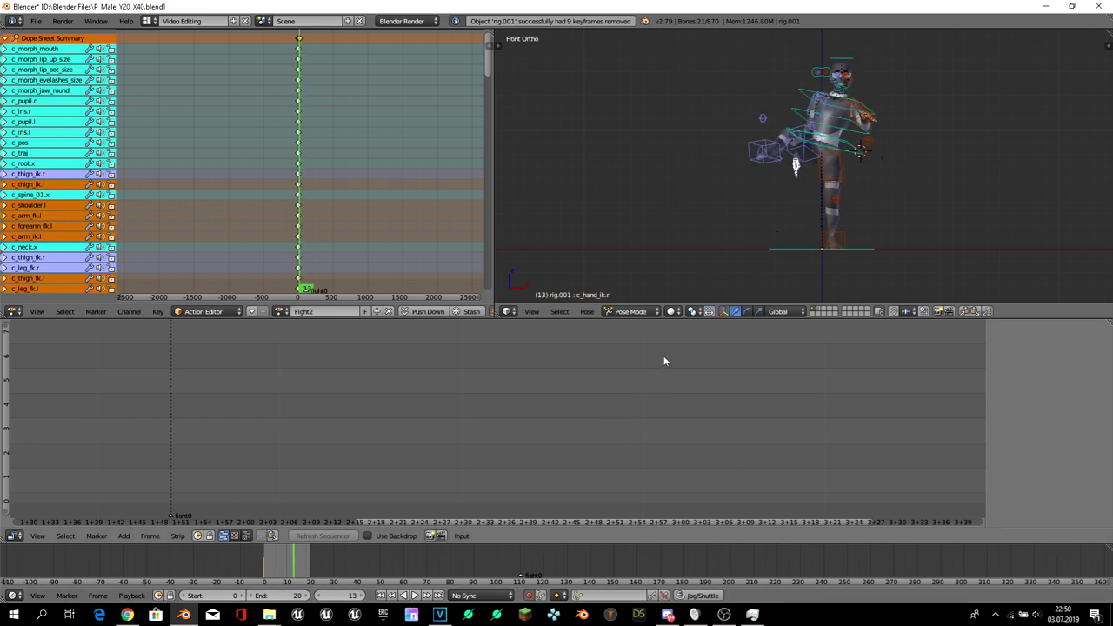
key(a)
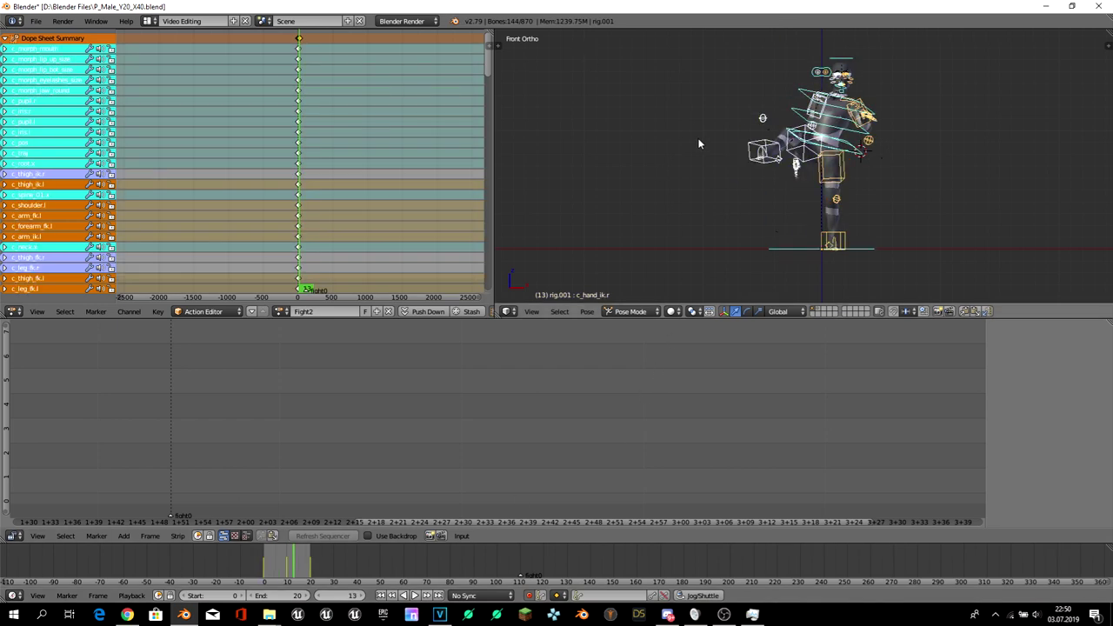
key(alt+i)
key(Return)
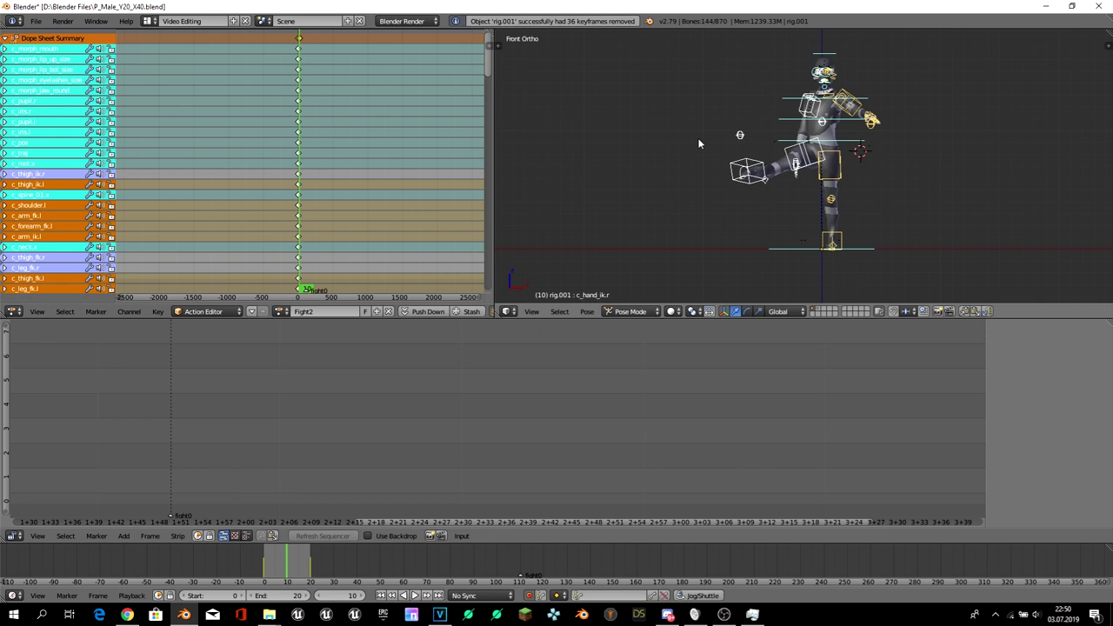
key(alt+i)
key(Return)
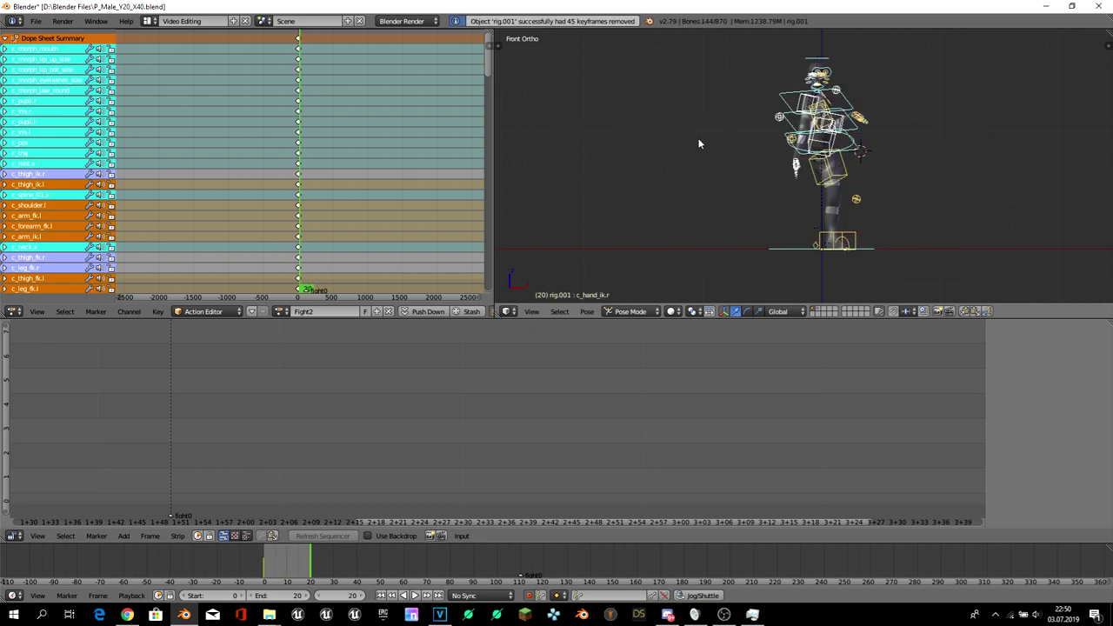
key(shift+Left)
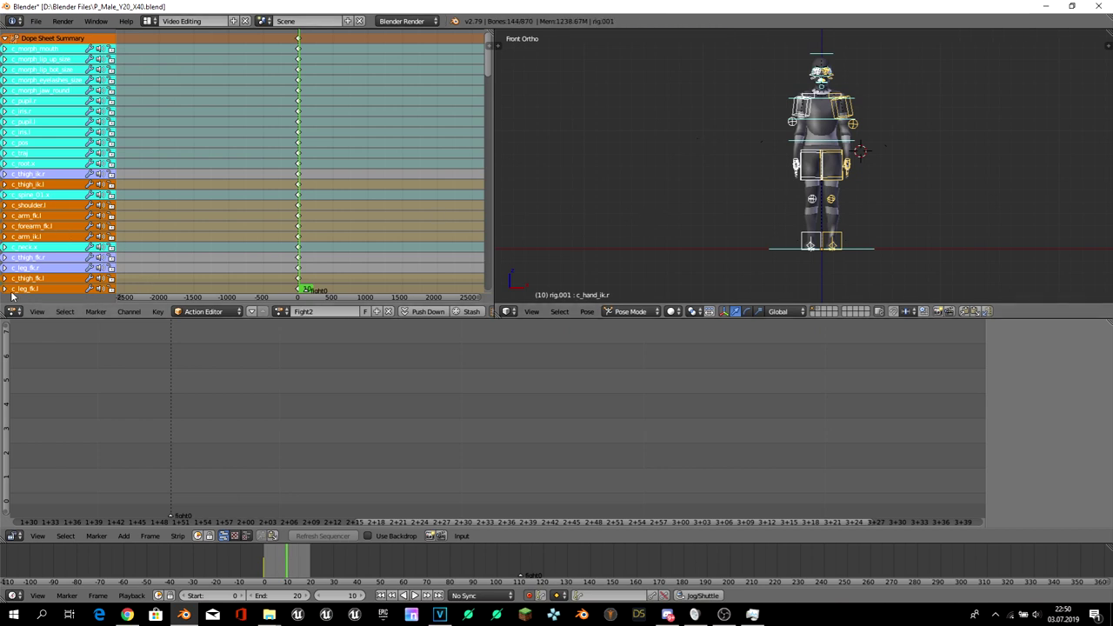
- Switch back to the Default layout and orbit toward a side view of the character
click(150, 21)
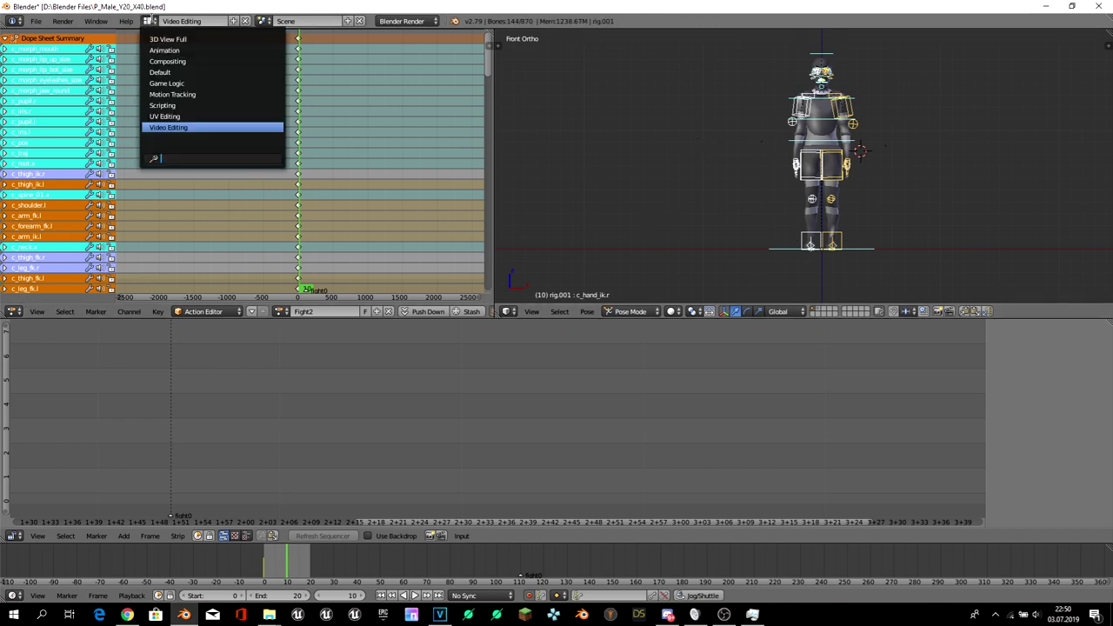
click(162, 71)
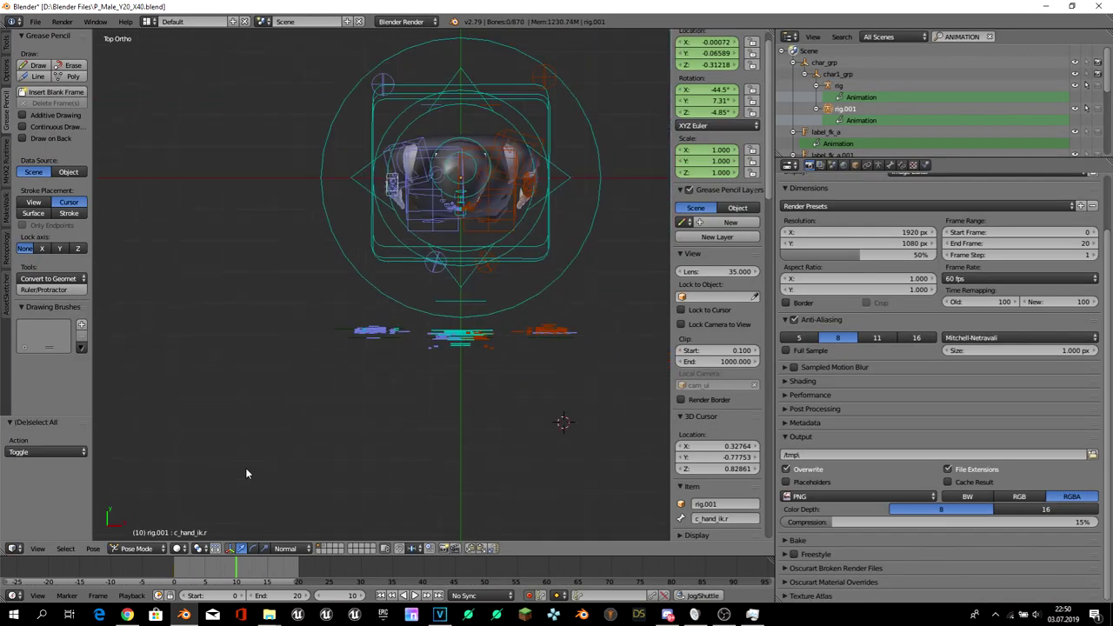
middle_drag(314, 408, 390, 326)
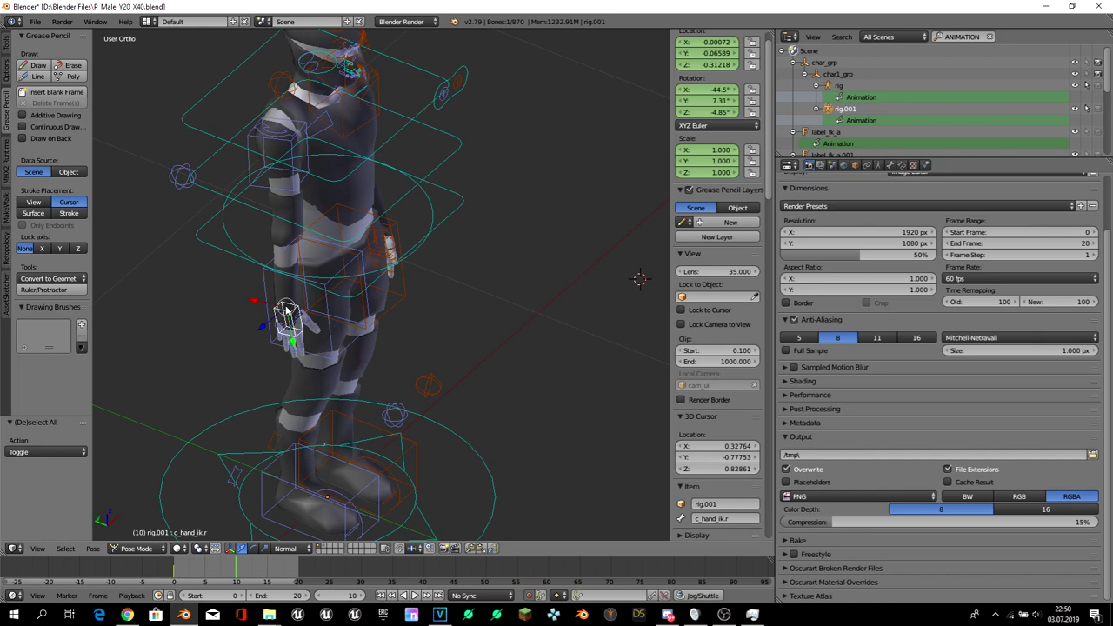
- In side ortho view, move the right hand IK control up and forward to Y -0.370, Z 0.360
key(KP_1)
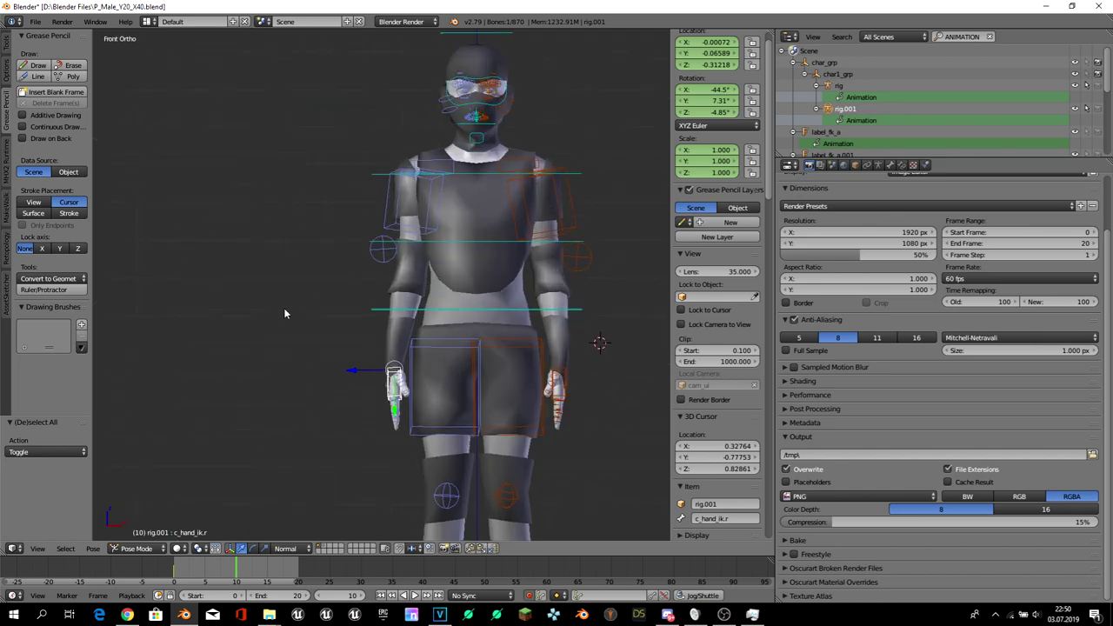
key(KP_3)
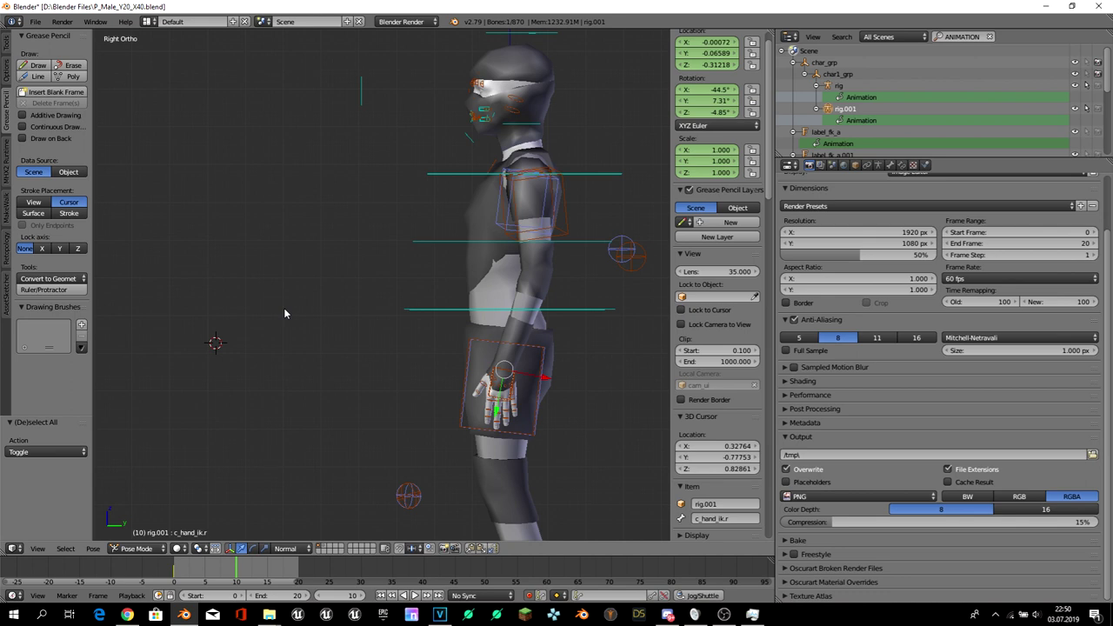
key(g)
click(127, 148)
- Rotate the right hand control c_hand_ik.r to about 87.7° so the palm turns
key(r)
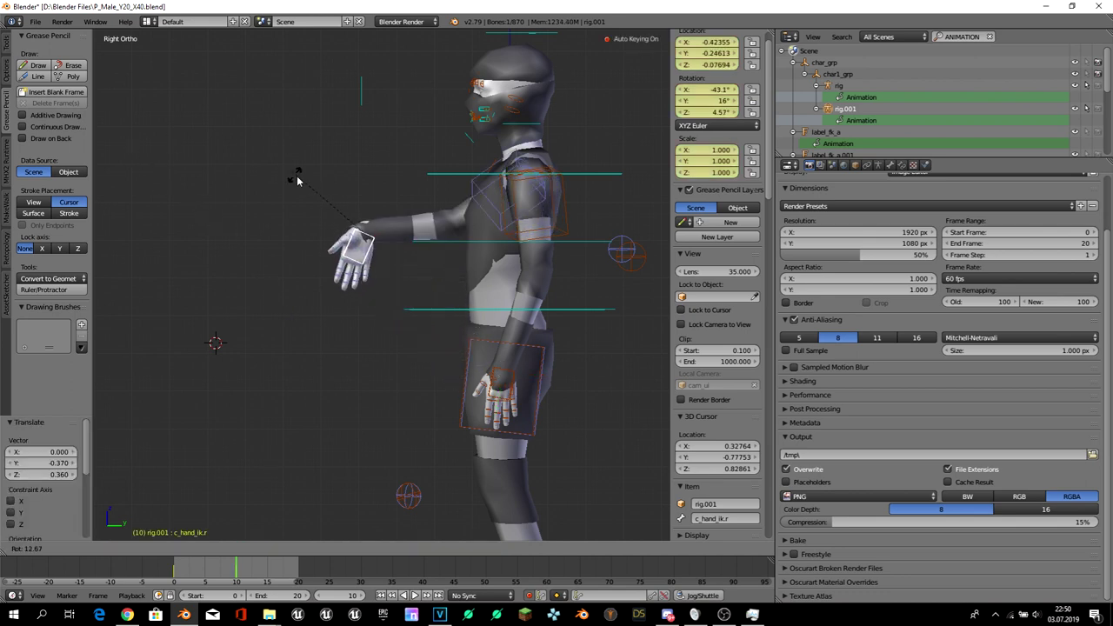
click(475, 242)
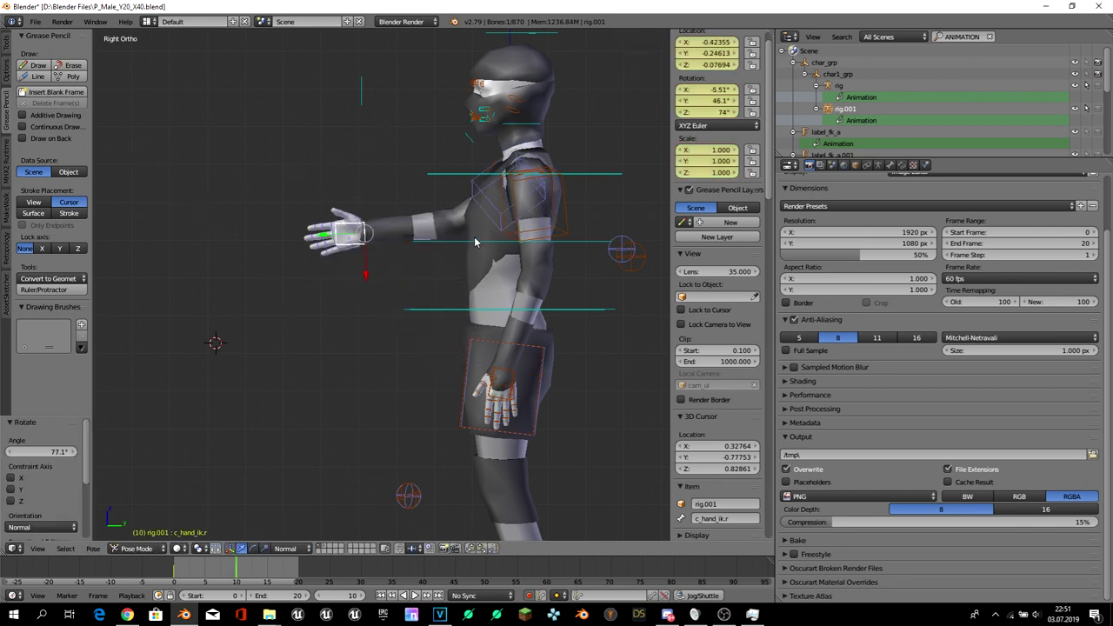
key(KP_1)
key(r)
click(487, 280)
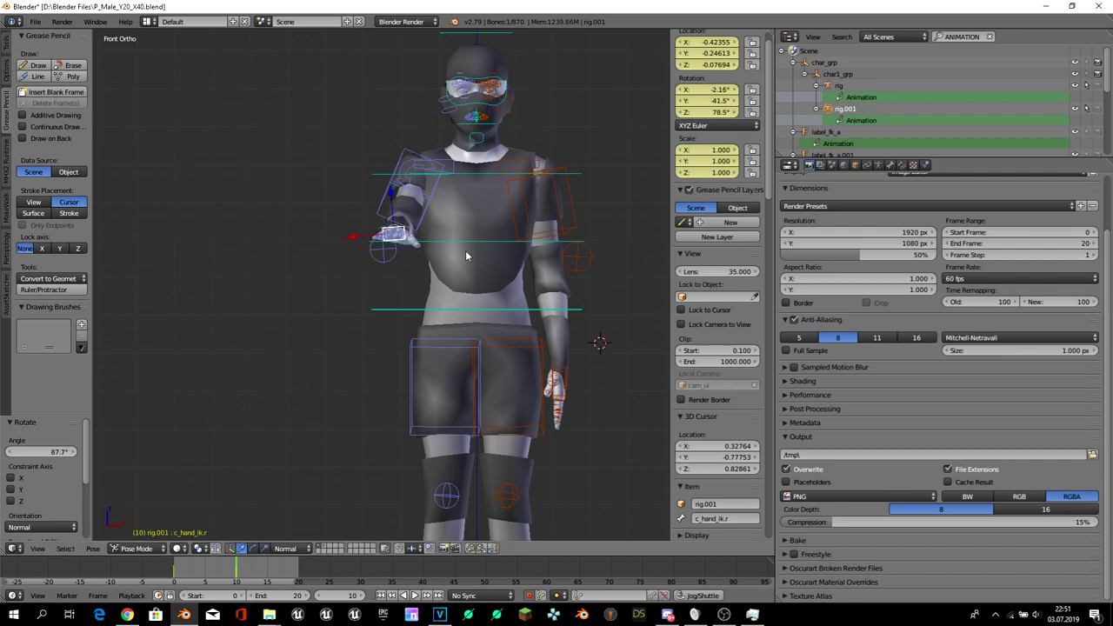
scroll(487, 287, up, 5)
middle_drag(489, 306, 454, 230)
- Curl the pinky's middle joint in toward the palm
right_click(464, 224)
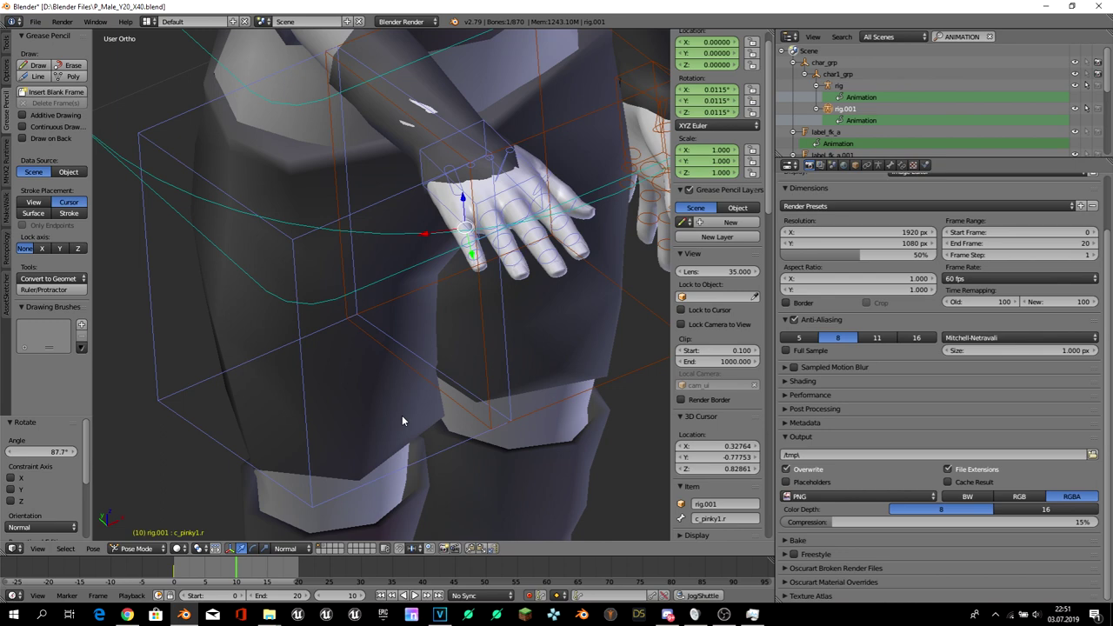
key(KP_3)
key(ctrl+KP_3)
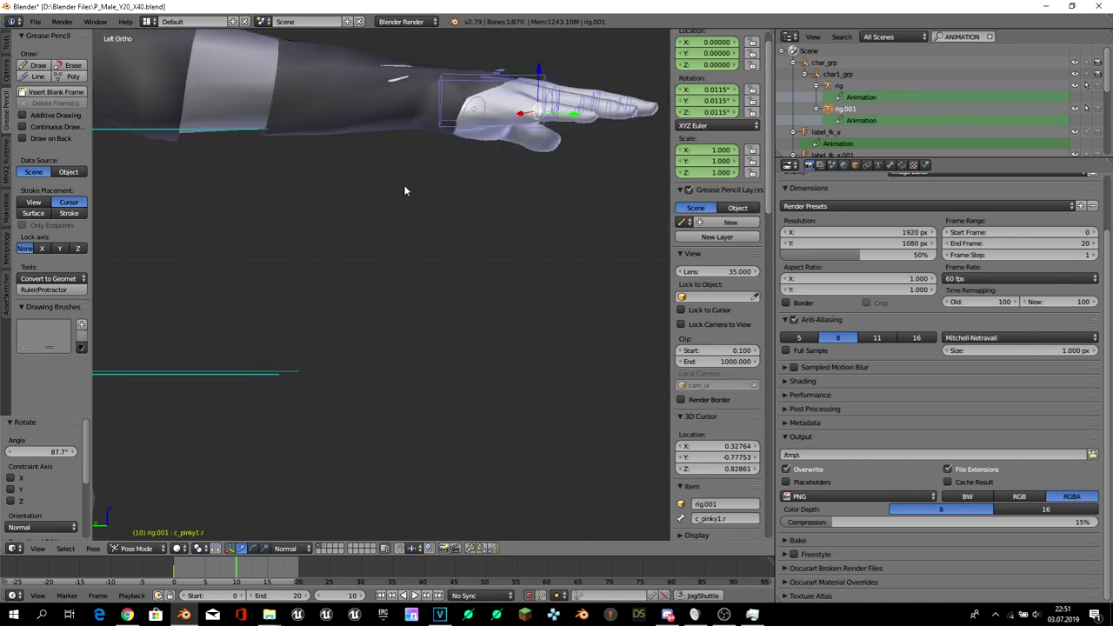
key(ctrl+KP_8)
key(ctrl+KP_8)
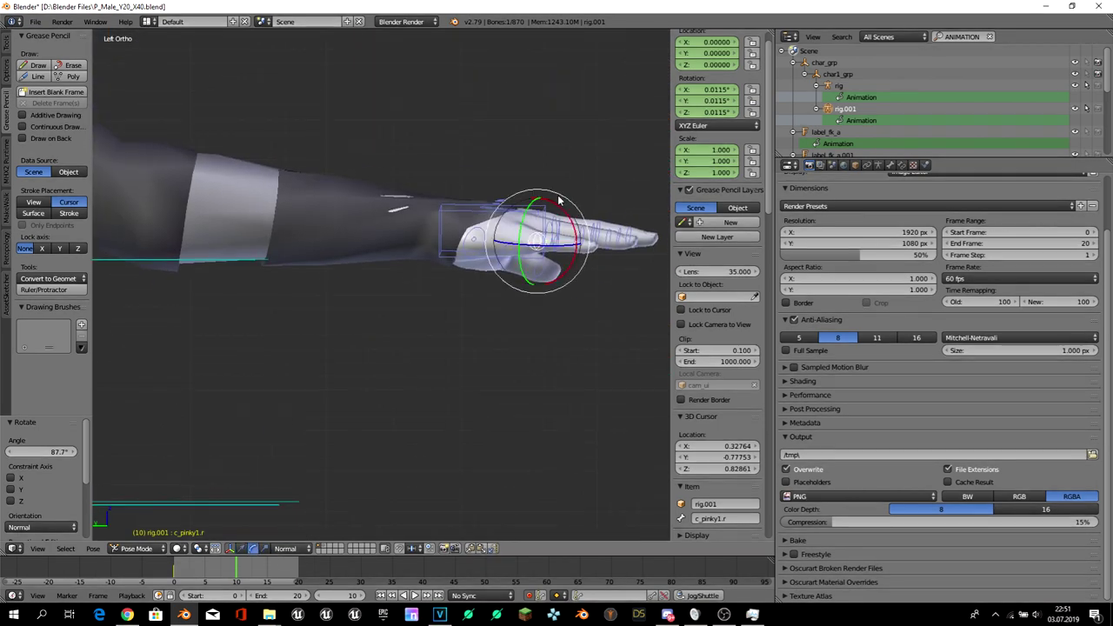
right_click(569, 235)
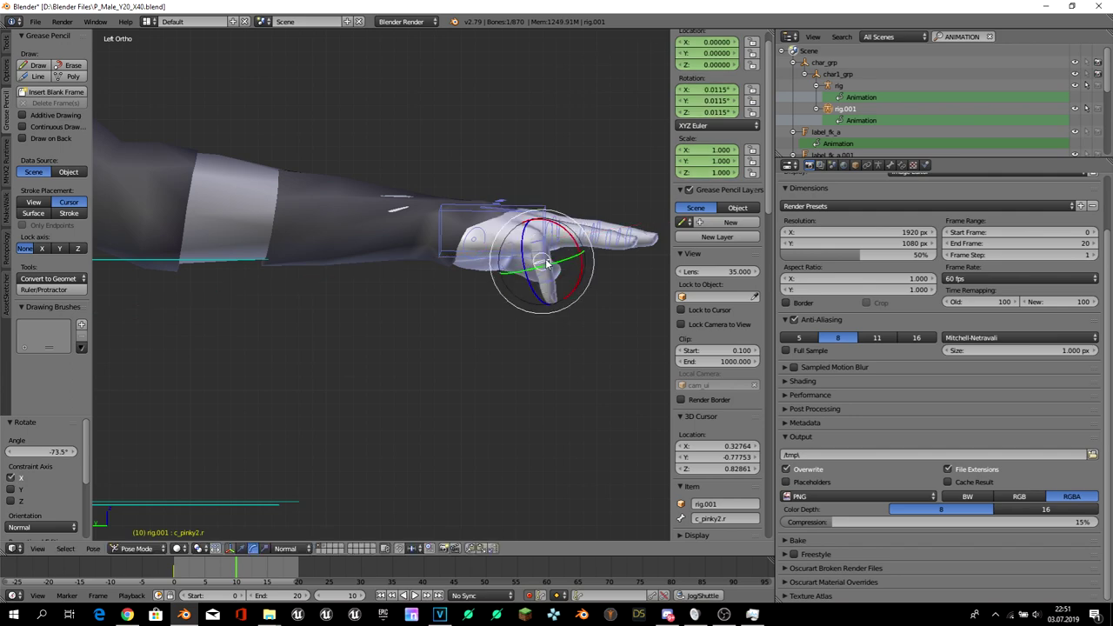
mouse_move(567, 261)
mouse_down()
mouse_move(573, 269)
mouse_move(496, 298)
mouse_up()
key(a)
middle_drag(496, 298, 504, 293)
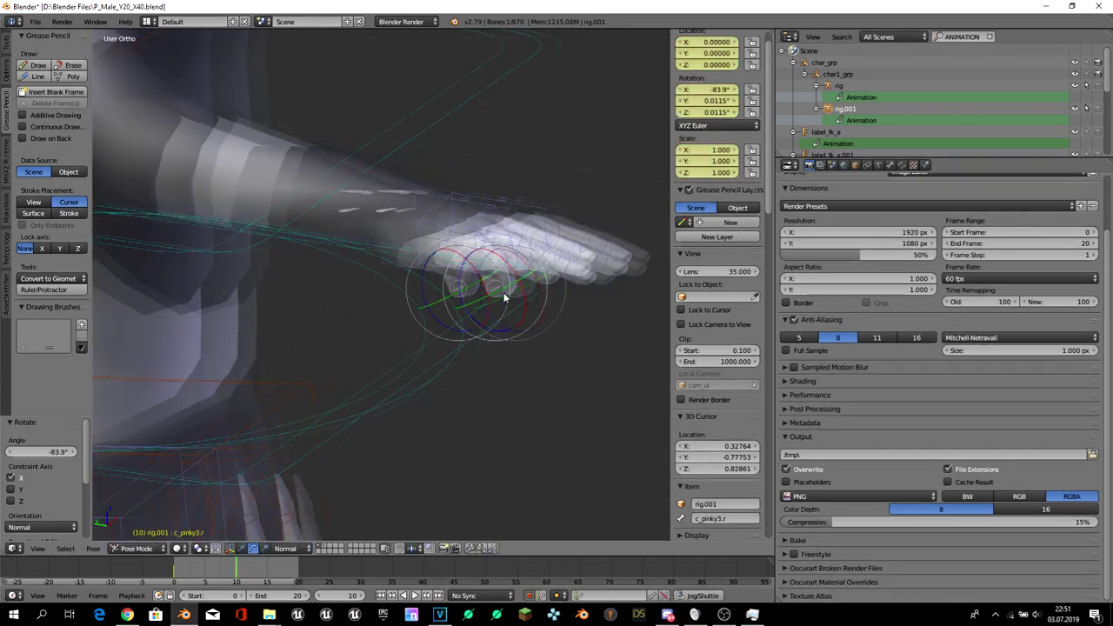
scroll(513, 320, up, 5)
- Curl the ring finger's middle joint into the palm
right_click(513, 322)
drag(510, 321, 513, 373)
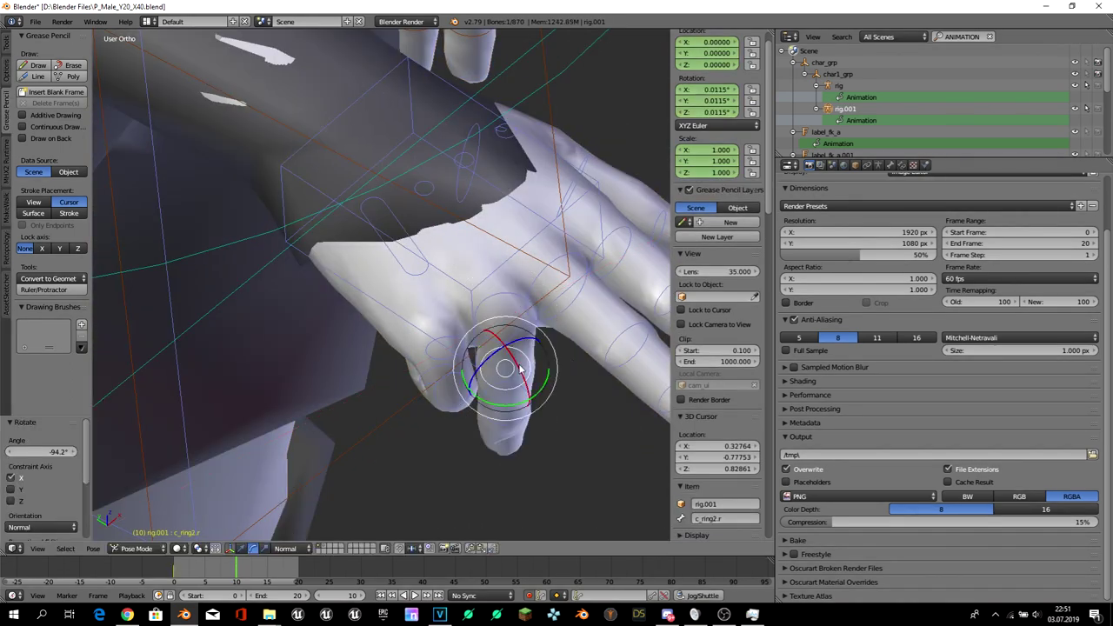
middle_drag(513, 372, 557, 261)
drag(556, 261, 574, 287)
middle_drag(574, 287, 565, 228)
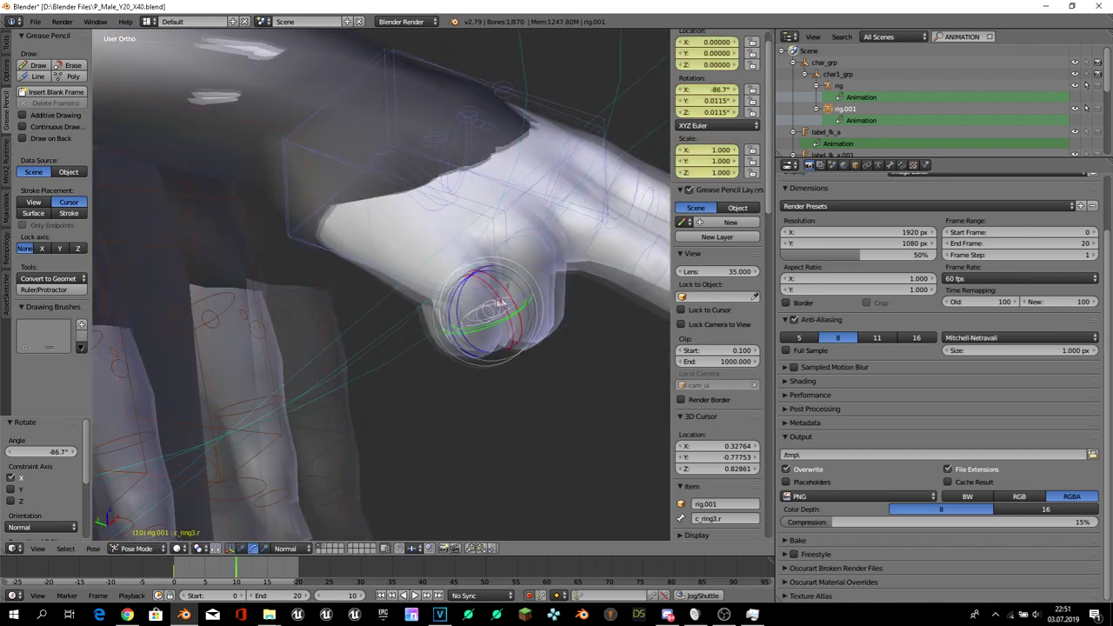
- Curl the middle finger's base and second joints
right_click(566, 228)
drag(565, 228, 556, 252)
right_click(552, 323)
drag(551, 323, 557, 348)
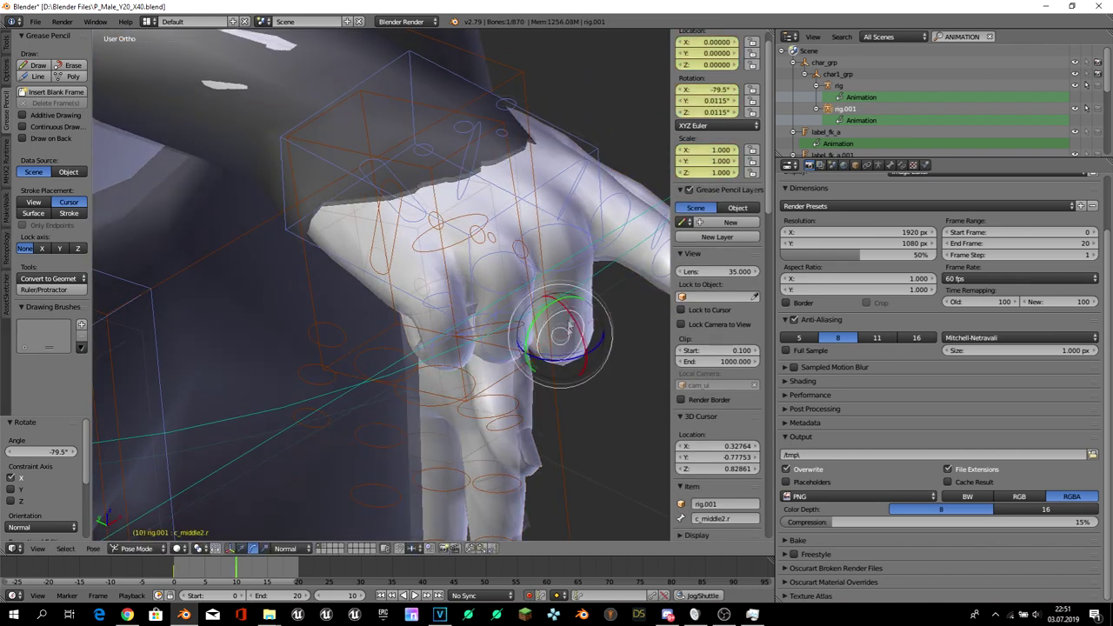
mouse_move(556, 348)
middle_down()
mouse_move(536, 296)
mouse_move(505, 343)
middle_up()
- Curl the index finger's base bone, and its fingertip to -91.4° on one axis
right_click(536, 296)
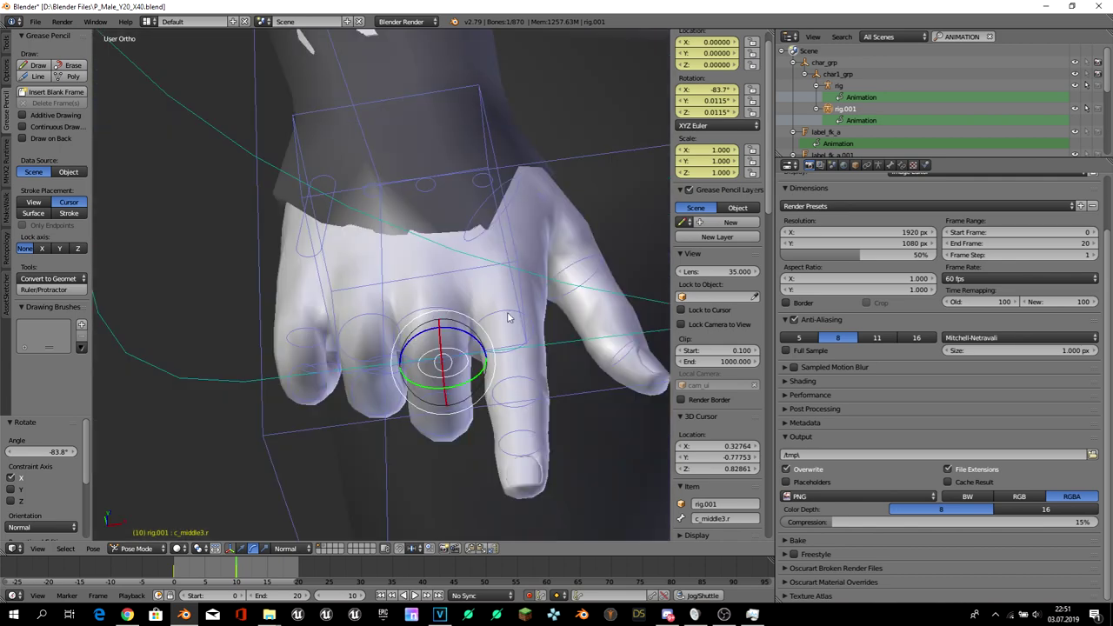
key(r)
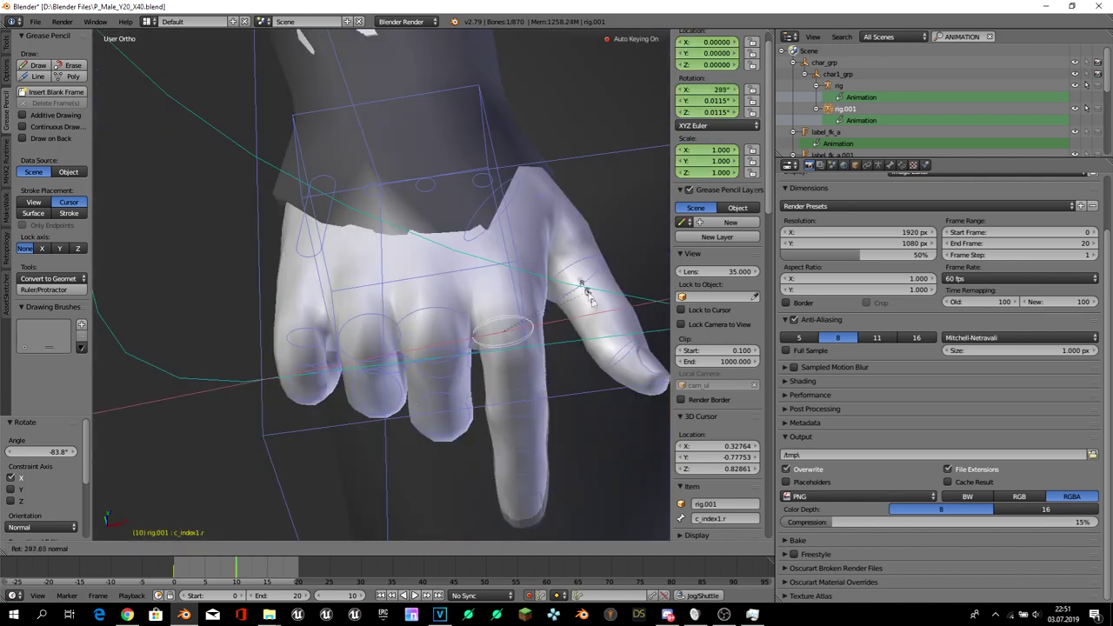
click(582, 294)
mouse_move(582, 294)
middle_down()
mouse_move(563, 312)
mouse_move(427, 281)
mouse_move(280, 212)
mouse_move(288, 243)
middle_up()
right_click(427, 281)
key(r)
click(427, 287)
key(KP_1)
key(r)
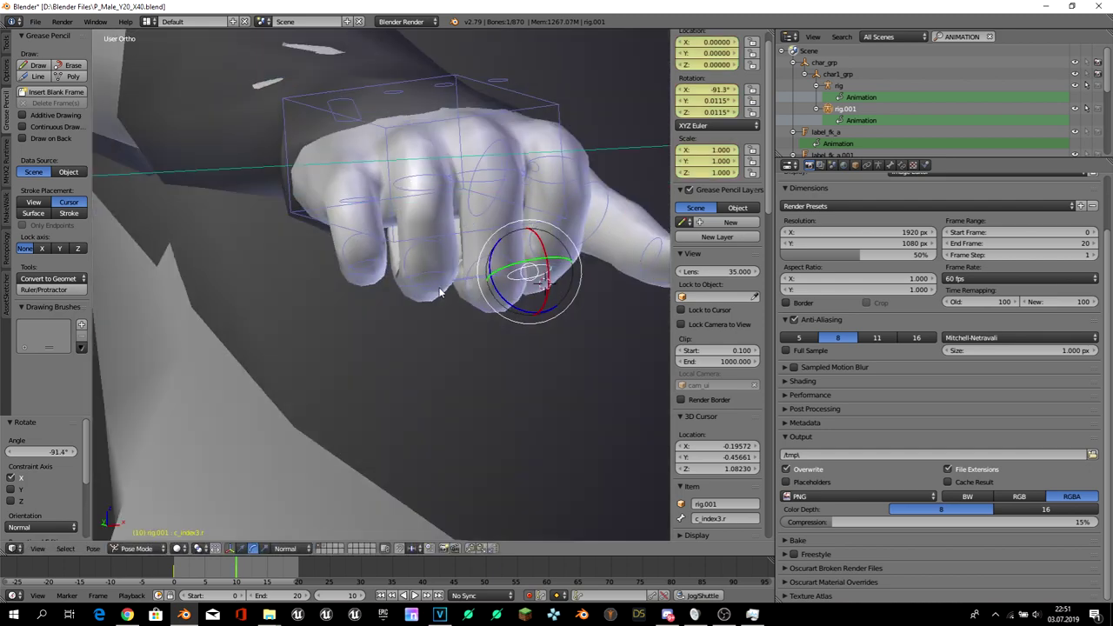
click(271, 181)
- Shift the pinky's base bone slightly along X
right_click(270, 180)
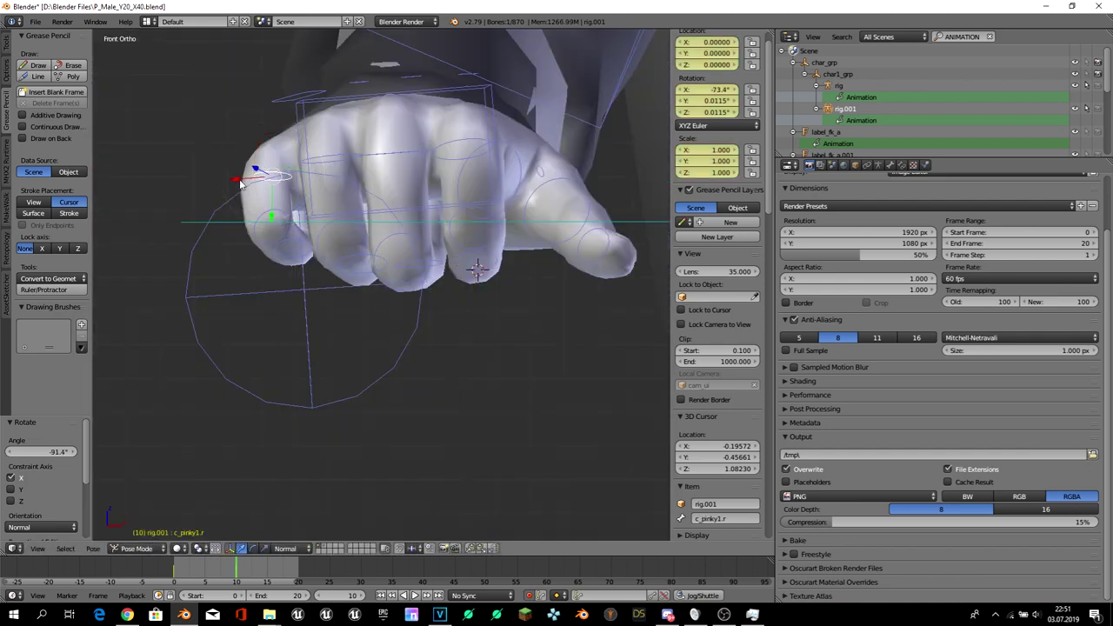
click(241, 183)
key(g)
key(x)
click(336, 148)
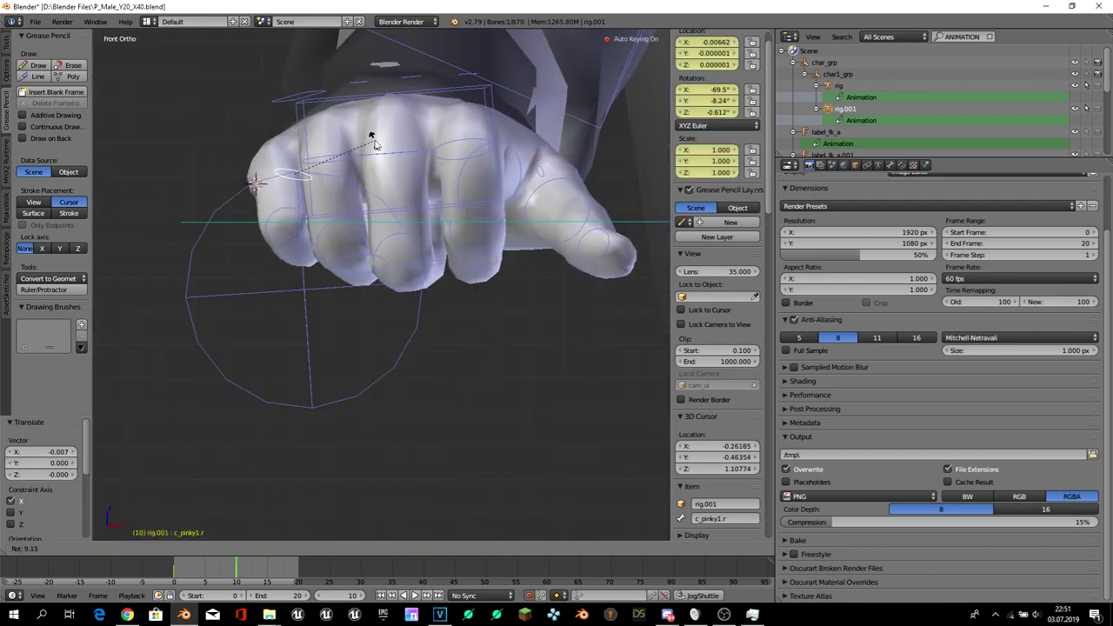
- Rotate the thumb's base bone toward the fingers
right_click(487, 170)
key(r)
key(r)
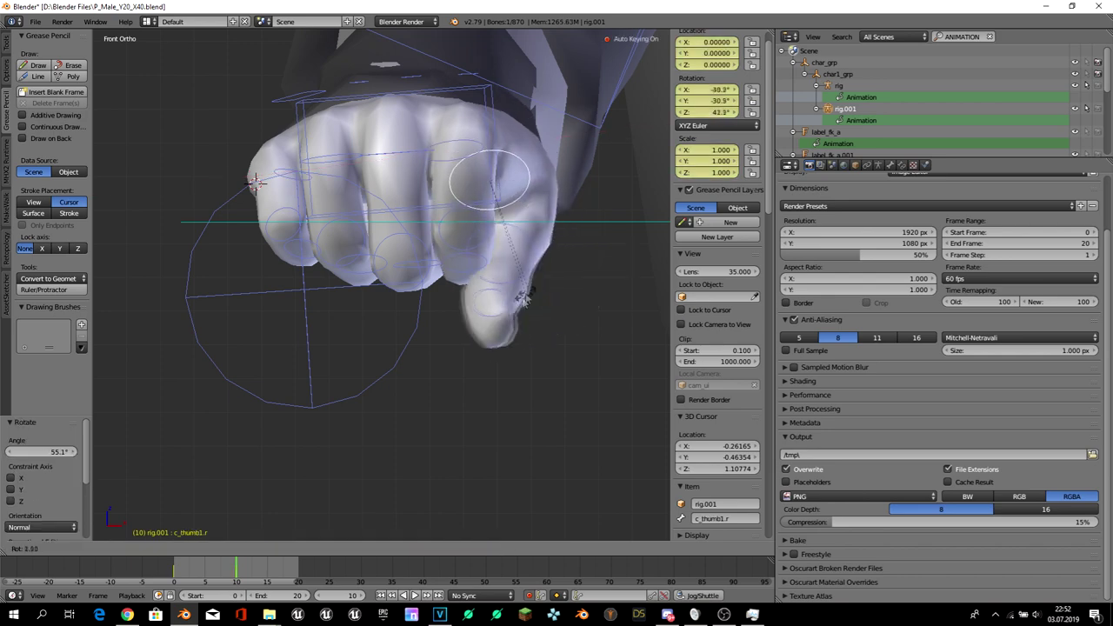
click(486, 308)
middle_drag(487, 308, 434, 264)
- Rotate the thumb's middle and tip bones to tuck the thumb across the fist
right_click(403, 213)
key(r)
key(r)
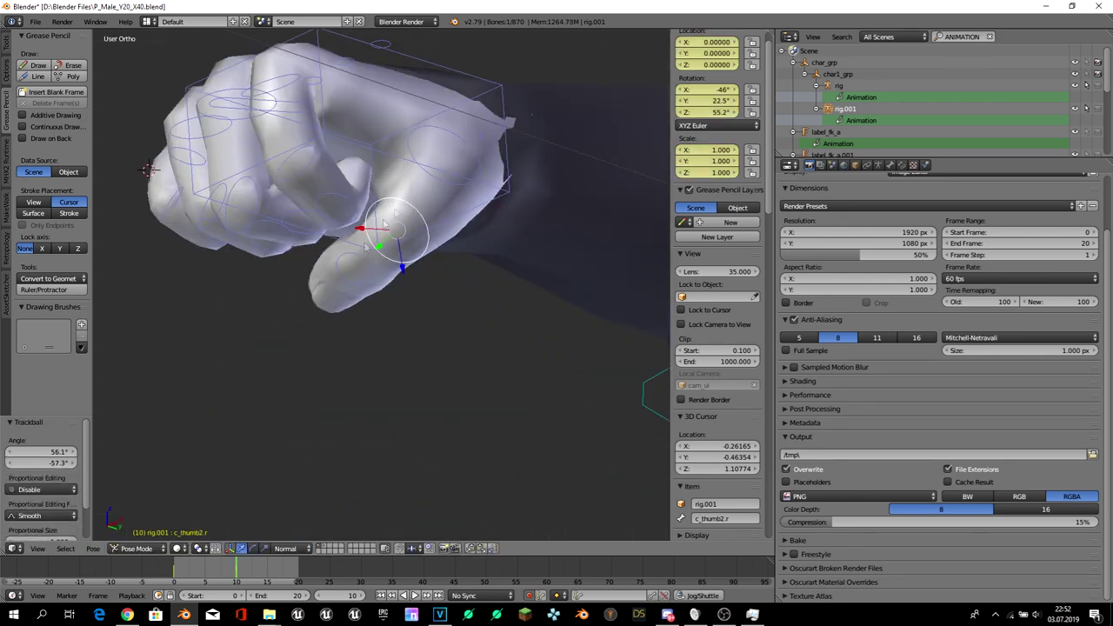
key(KP_3)
click(383, 215)
mouse_move(382, 215)
middle_down()
mouse_move(475, 228)
mouse_move(504, 200)
mouse_move(487, 165)
middle_up()
drag(487, 161, 485, 154)
middle_drag(484, 154, 439, 249)
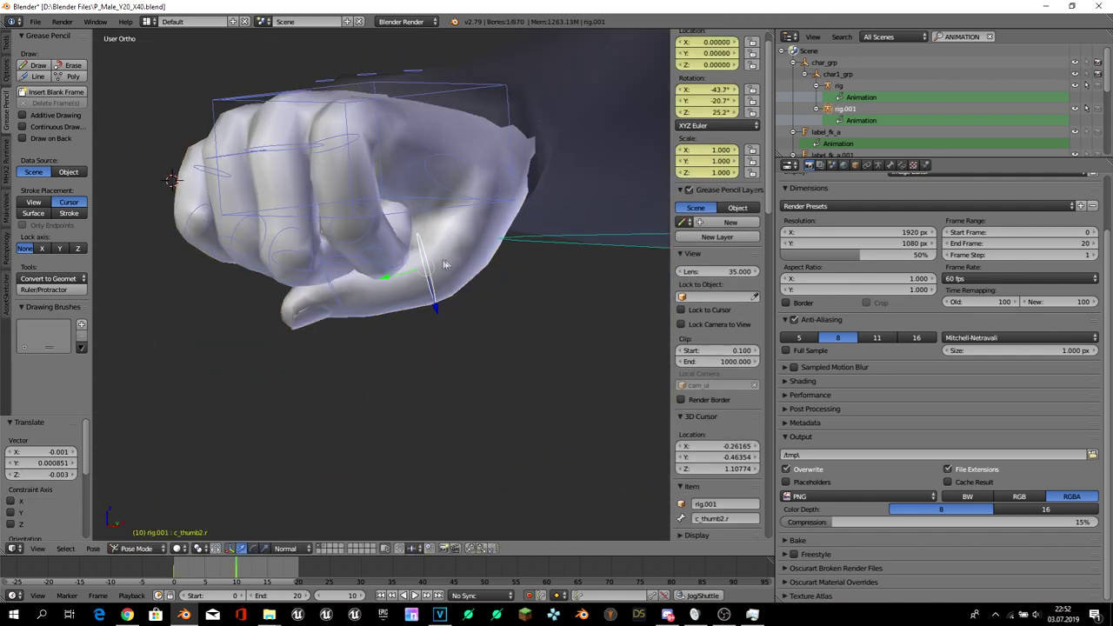
right_click(340, 306)
key(r)
click(439, 256)
- Finish the thumb tip rotation and inspect the fist from the front in Object Mode
key(r)
click(439, 256)
key(ctrl+Tab)
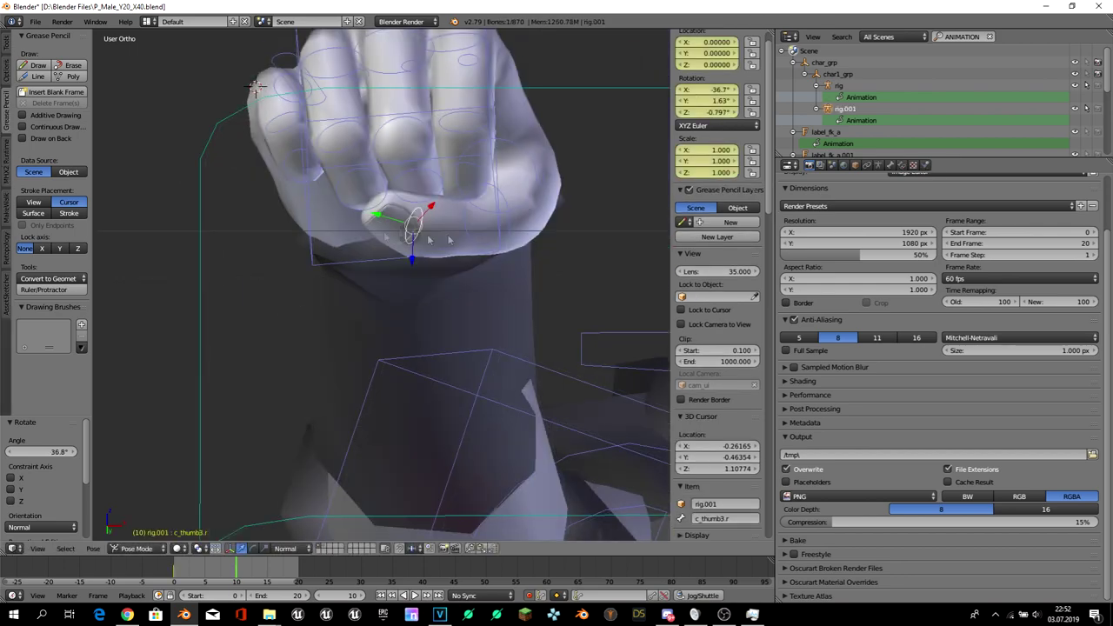
mouse_move(439, 257)
middle_down()
mouse_move(318, 226)
mouse_move(325, 262)
middle_up()
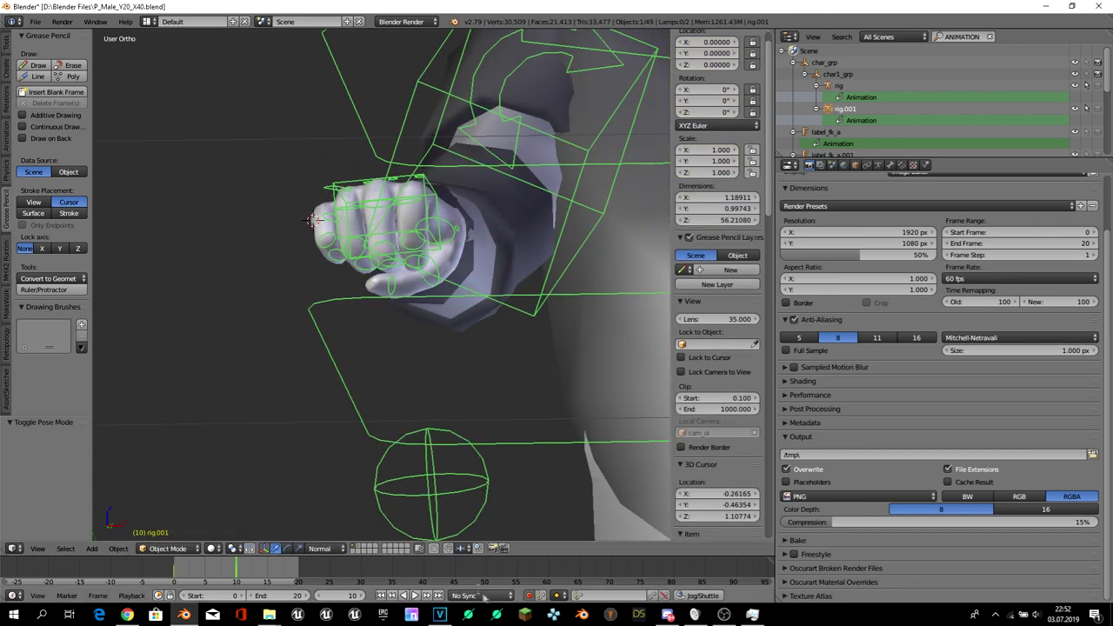
mouse_move(344, 513)
middle_down()
mouse_move(352, 410)
mouse_move(627, 614)
middle_up()
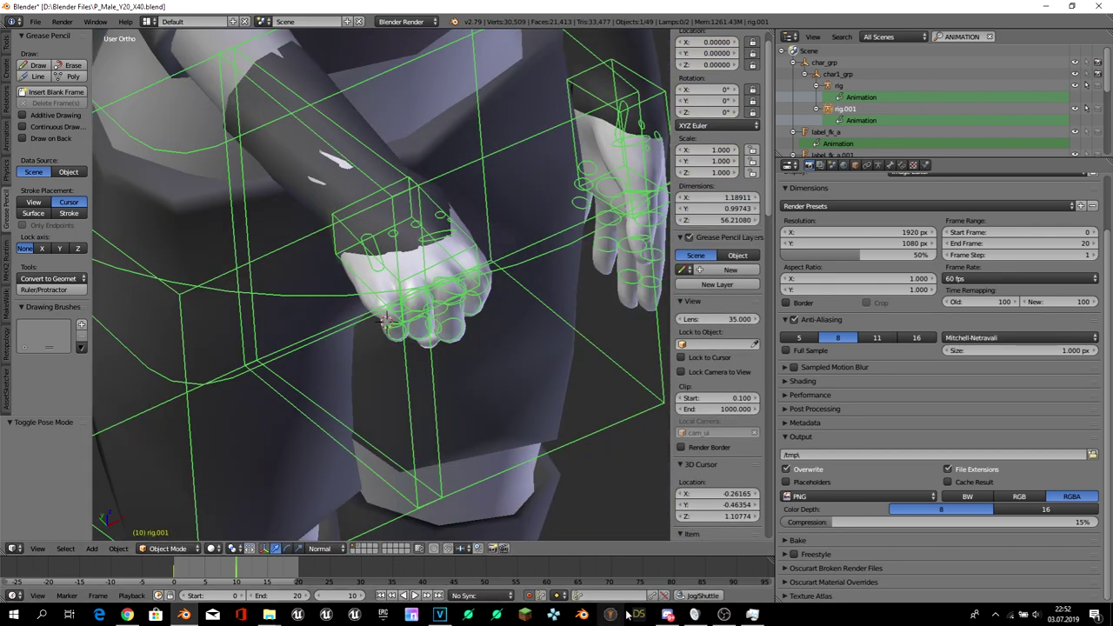
key(KP_1)
scroll(450, 313, up, 4)
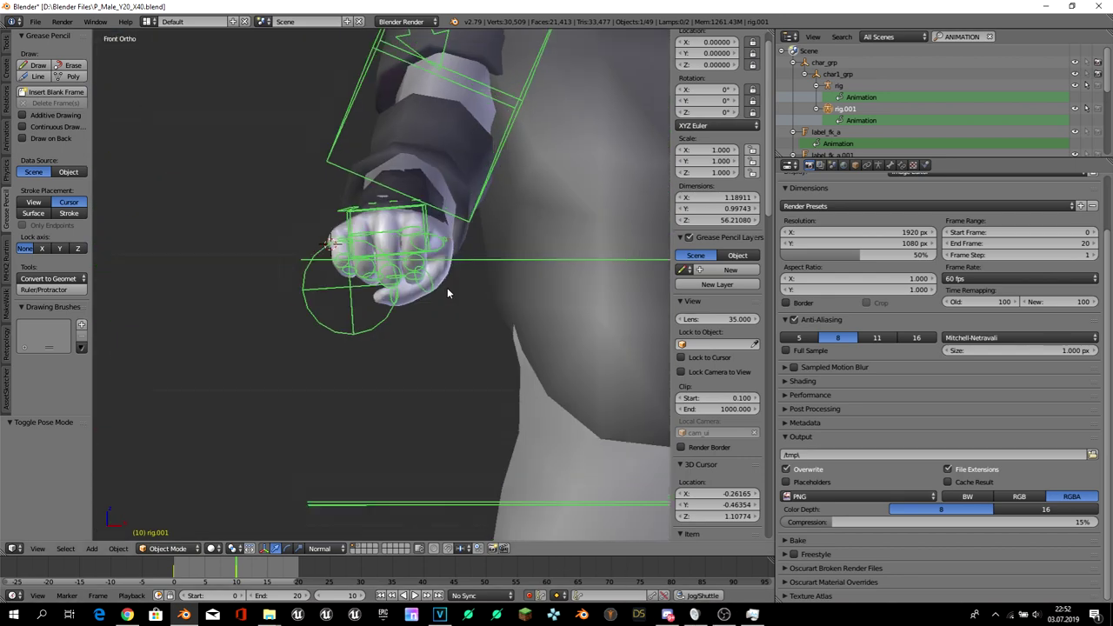
key(ctrl+Tab)
- Give the right hand control c_hand_ik.r a small rotation
right_click(379, 209)
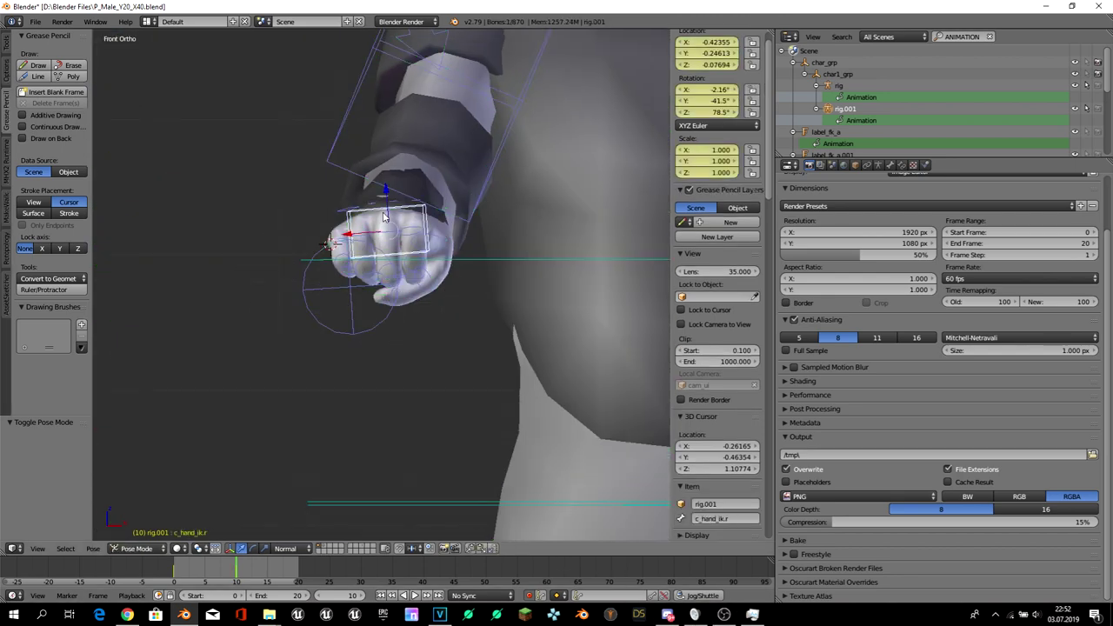
right_click(419, 167)
key(r)
click(434, 170)
mouse_move(434, 170)
middle_down()
mouse_move(506, 215)
mouse_move(290, 198)
middle_up()
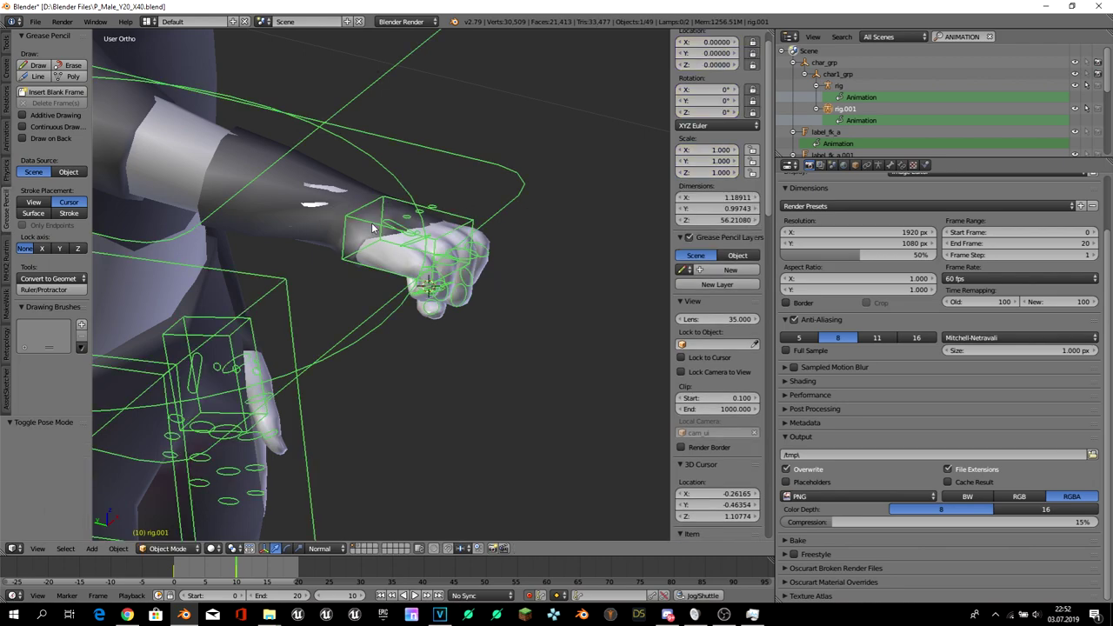
- Hide the rig to check the bare hand, unhide it, and reselect the right hand control in Pose Mode
key(ctrl+Tab)
key(h)
mouse_move(252, 165)
middle_down()
mouse_move(310, 241)
mouse_move(281, 249)
mouse_move(313, 461)
middle_up()
key(alt+h)
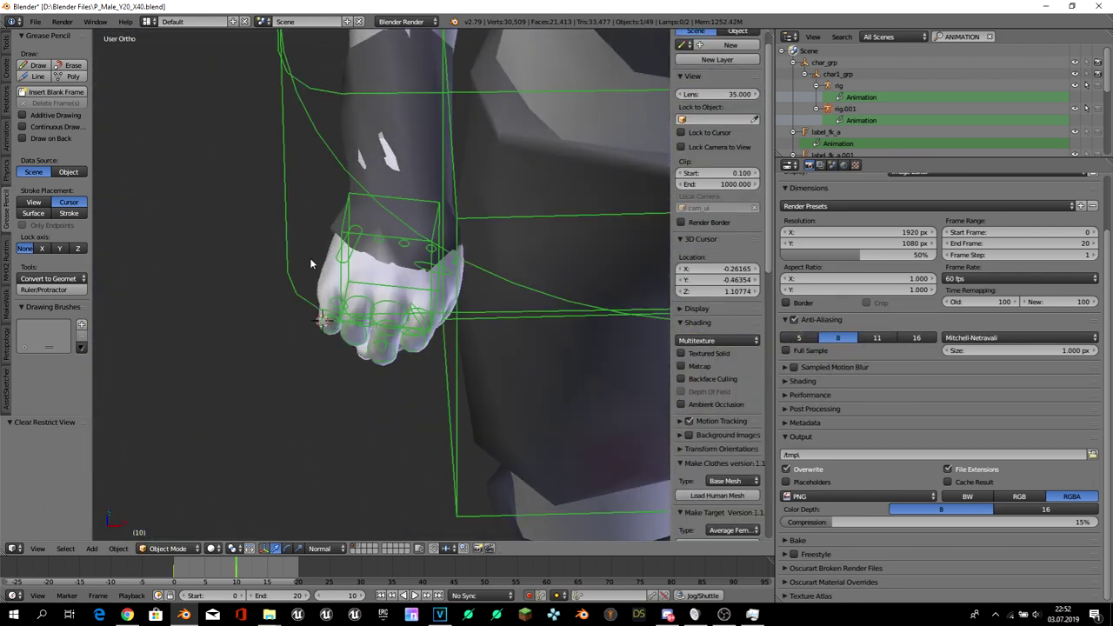
key(KP_7)
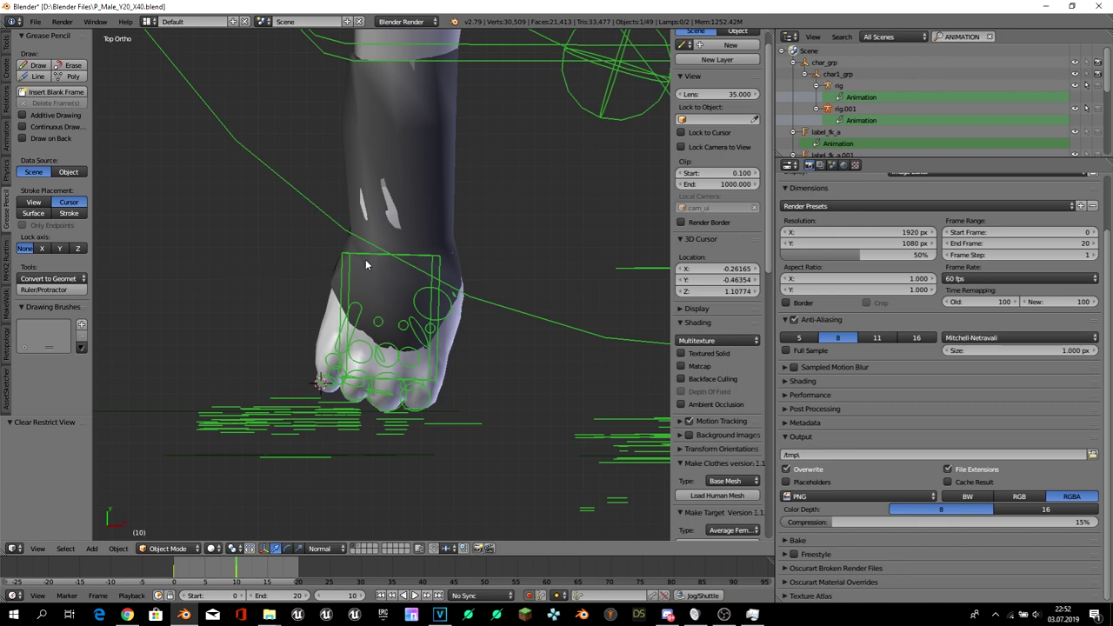
key(ctrl+Tab)
right_click(359, 250)
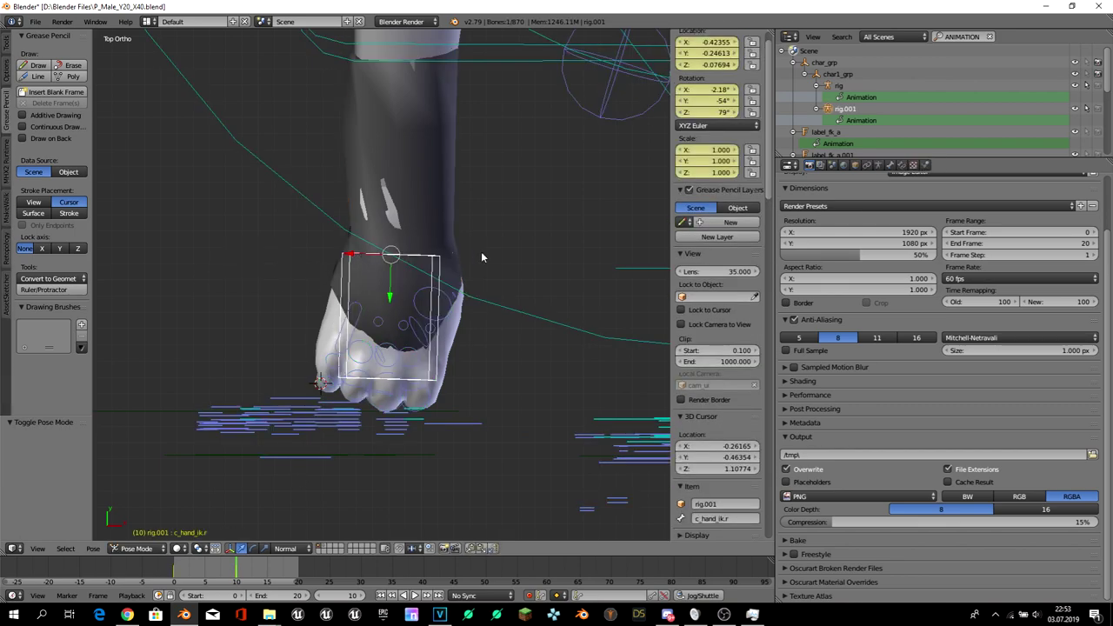
- Rotate the right hand control c_hand_ik.r to re-angle the fist
key(r)
click(460, 243)
middle_drag(460, 244, 532, 167)
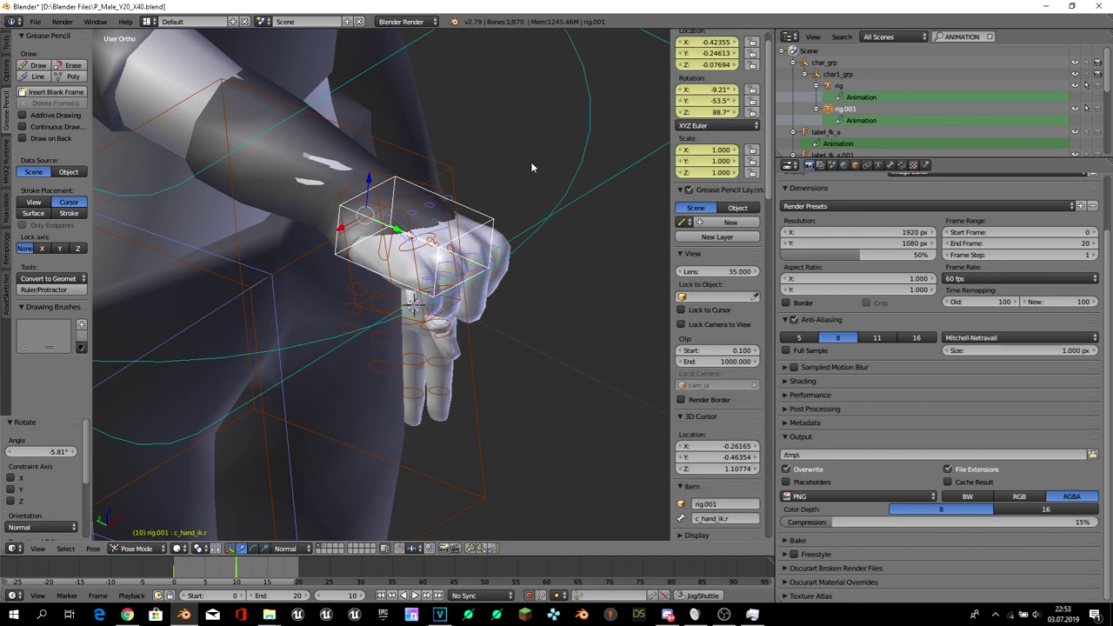
key(KP_1)
scroll(532, 167, down, 3)
scroll(320, 342, down, 1)
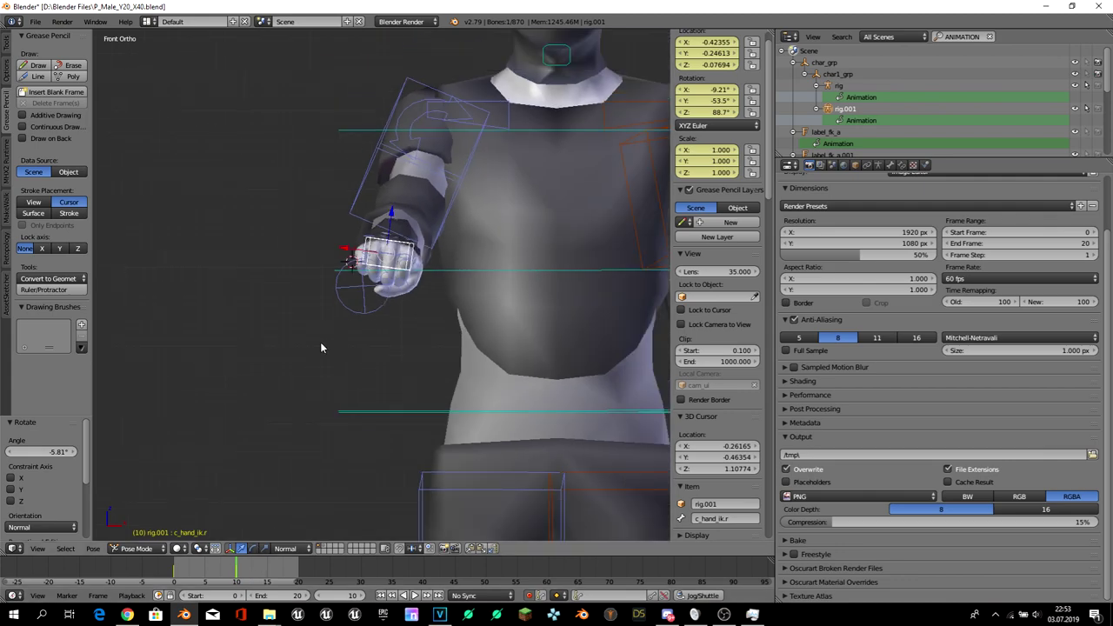
key(KP_7)
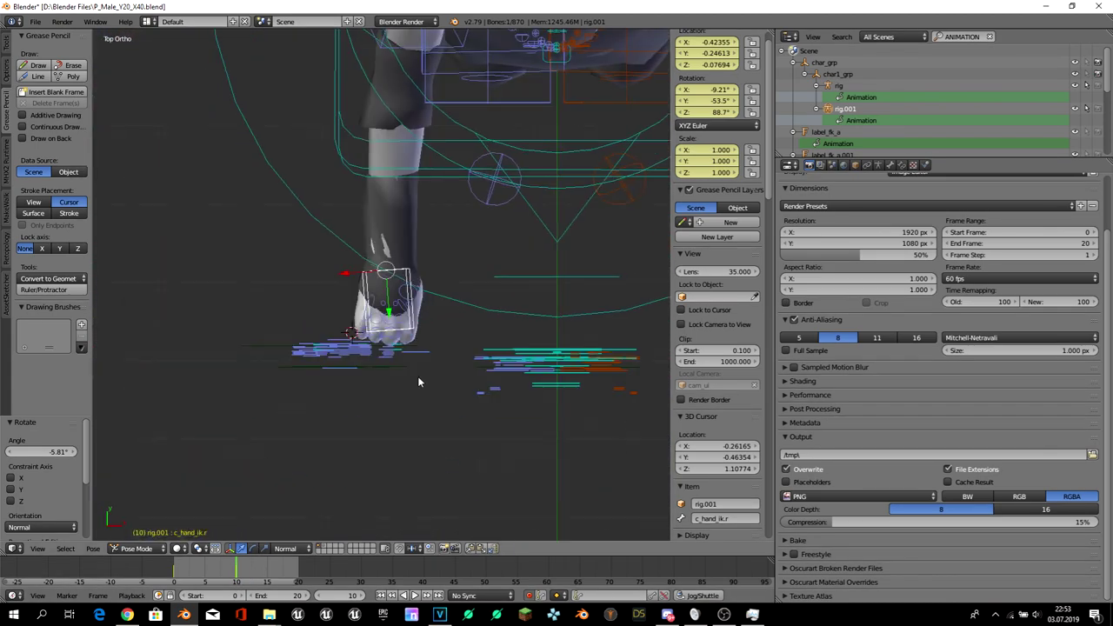
mouse_move(418, 382)
middle_down()
mouse_move(429, 343)
mouse_move(418, 316)
middle_up()
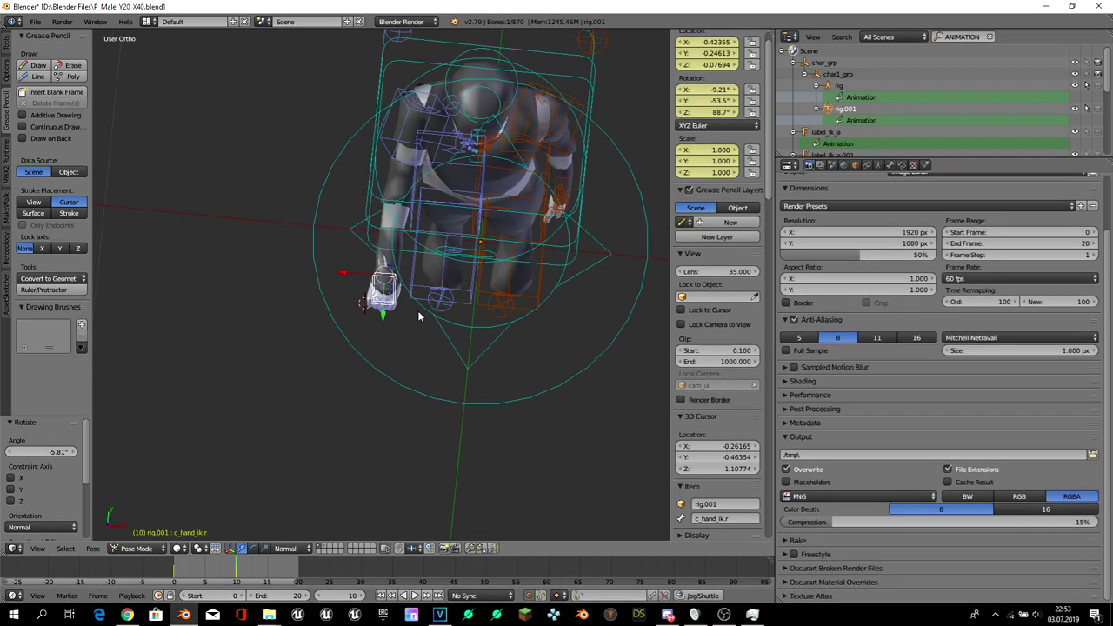
- Move the right fist forward into the punch position
key(g)
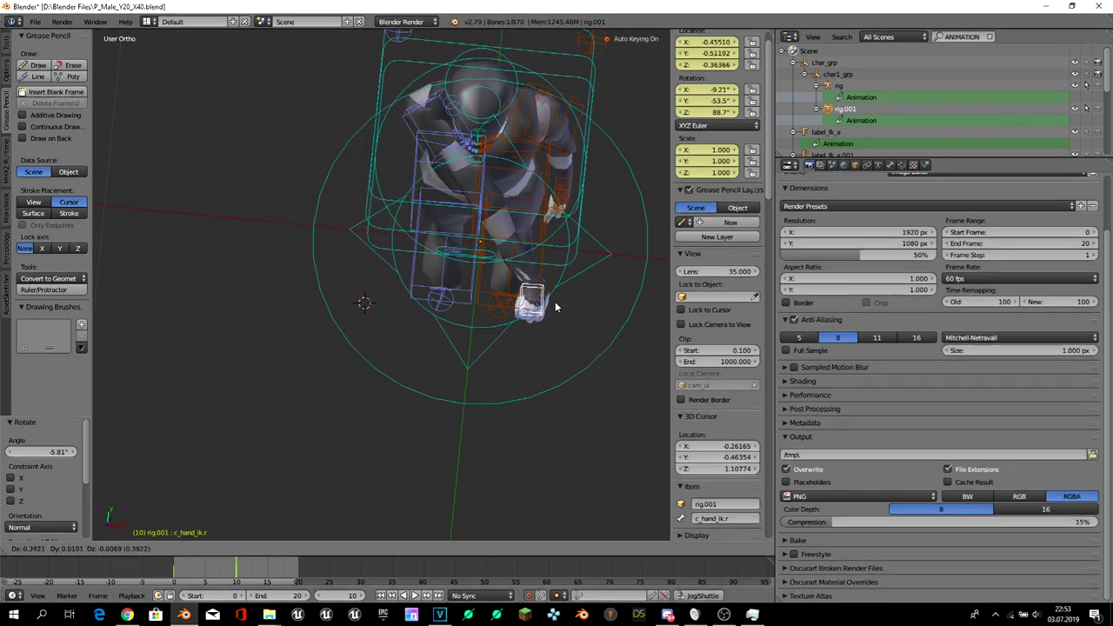
right_click(555, 301)
key(g)
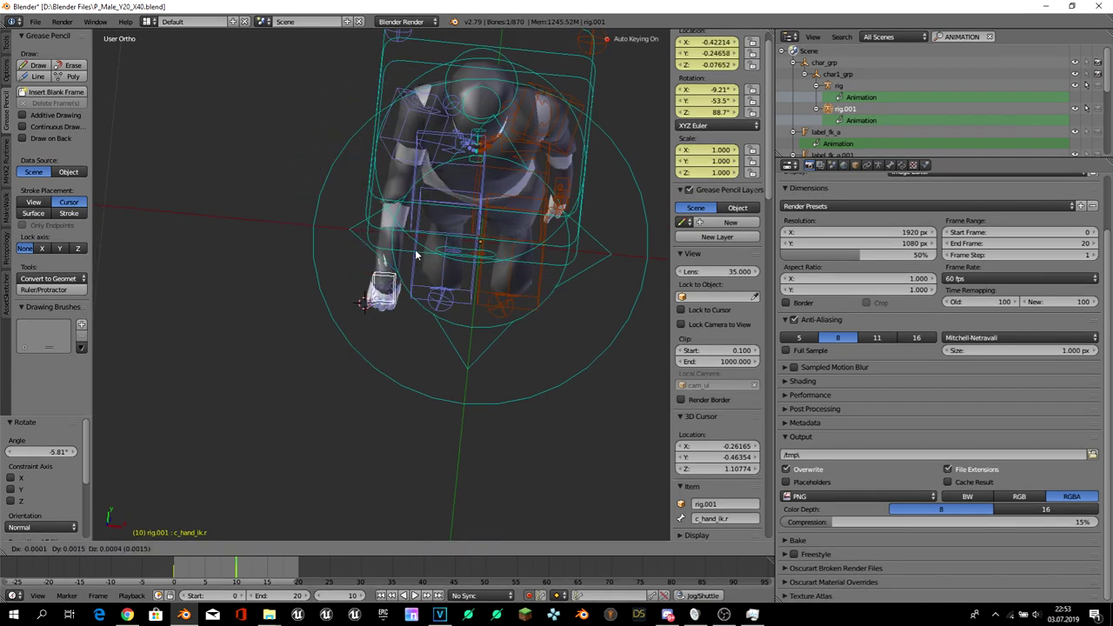
click(317, 136)
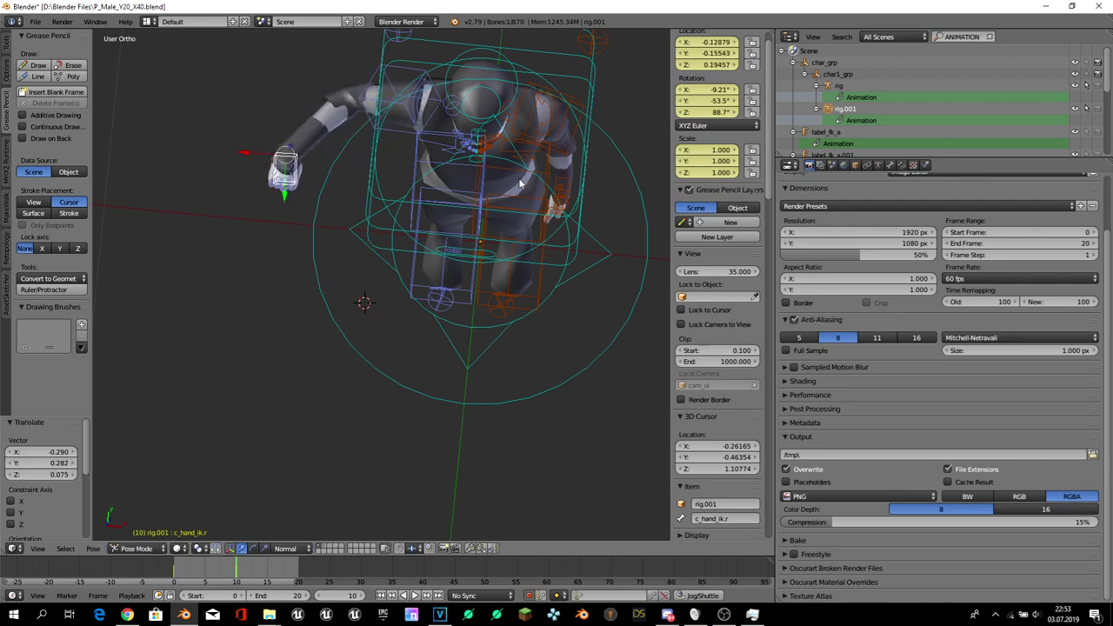
- Move and rotate the left hand control c_hand_ik.l up toward the chest
key(KP_7)
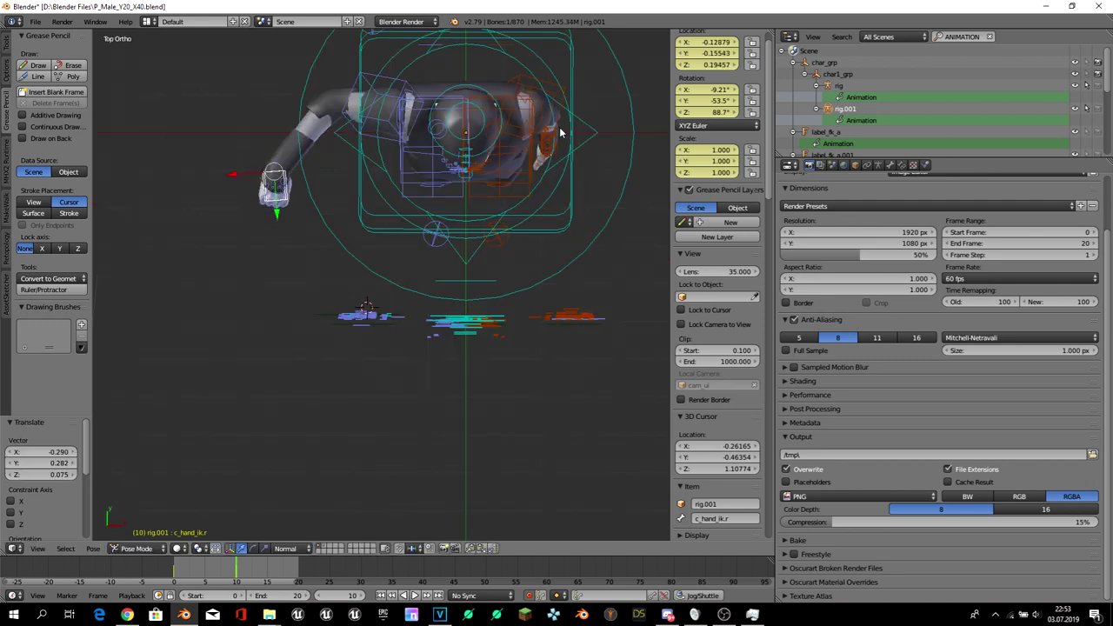
right_click(557, 146)
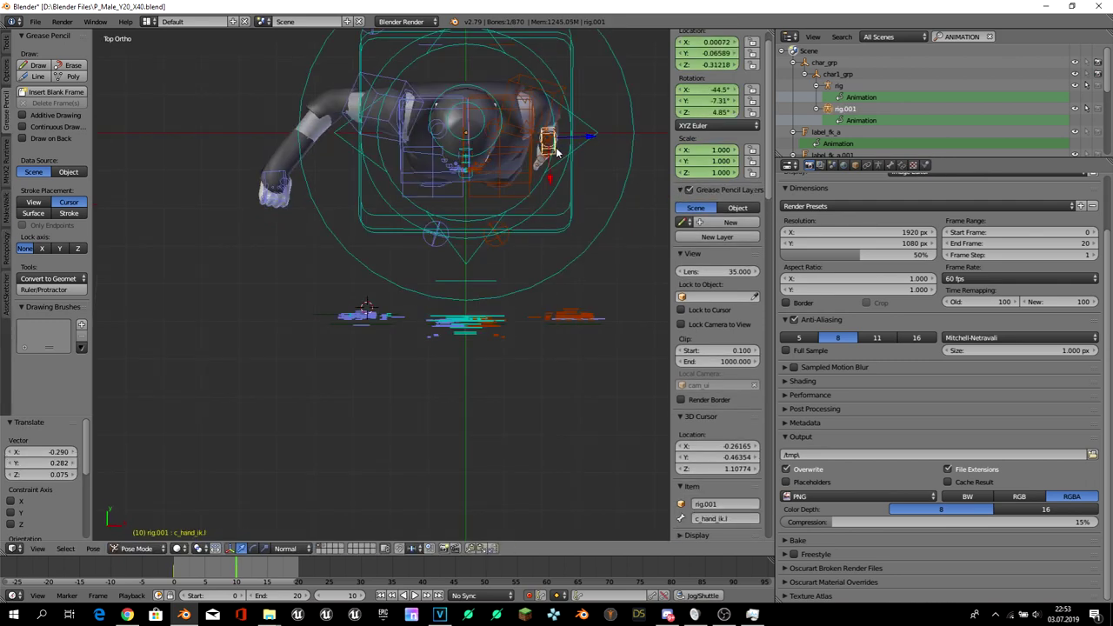
key(KP_1)
key(g)
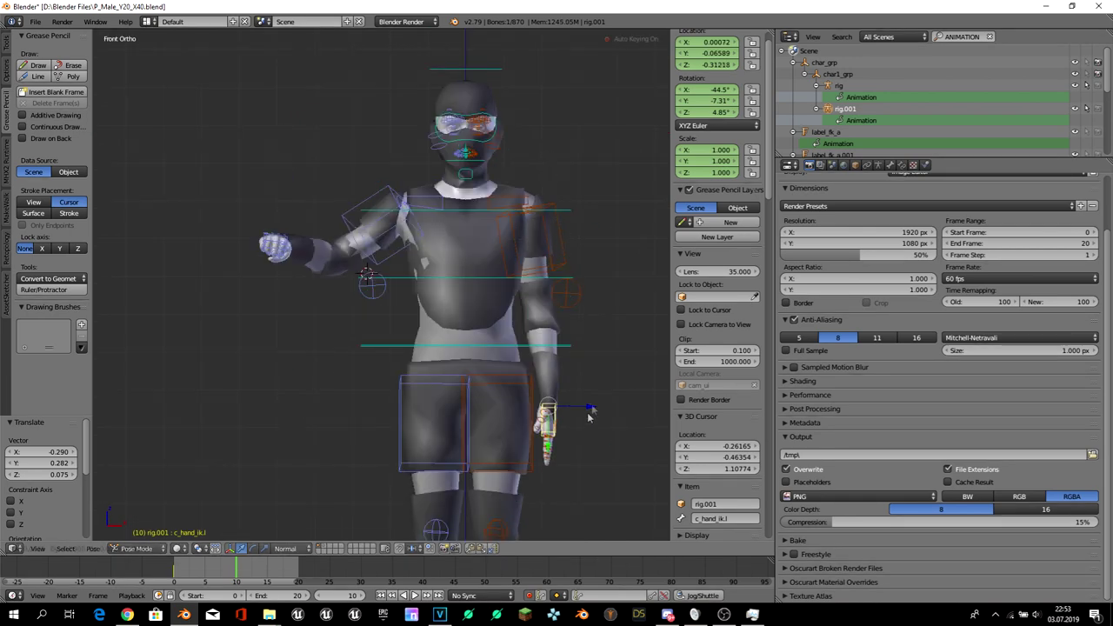
click(613, 258)
key(KP_3)
key(g)
click(522, 204)
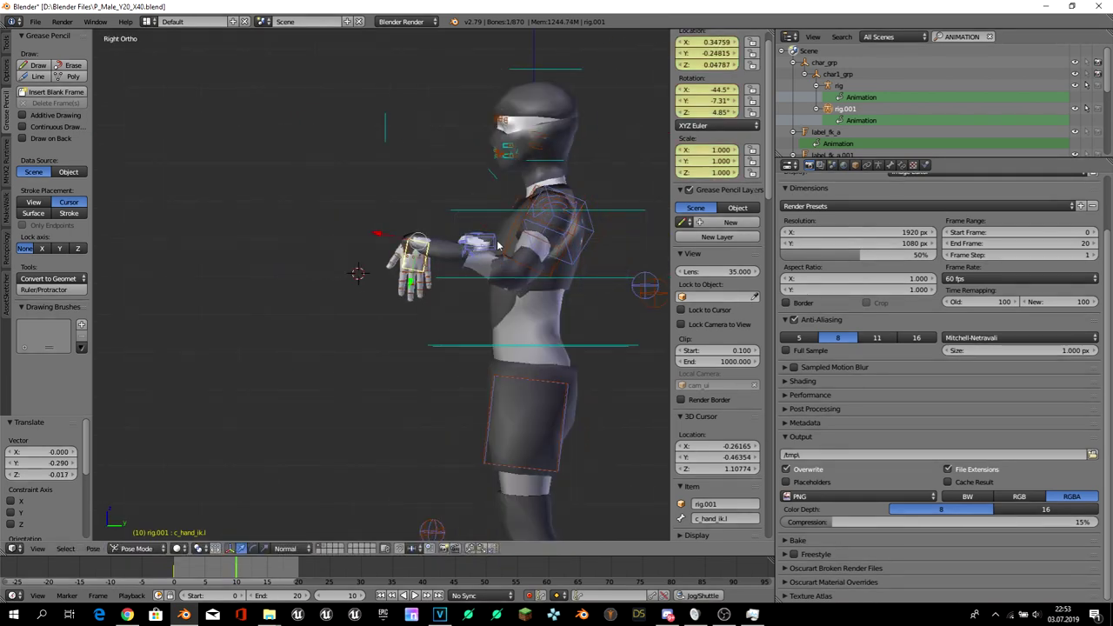
key(r)
click(487, 209)
- Trackball-rotate the left hand to refine its guard angle
key(r)
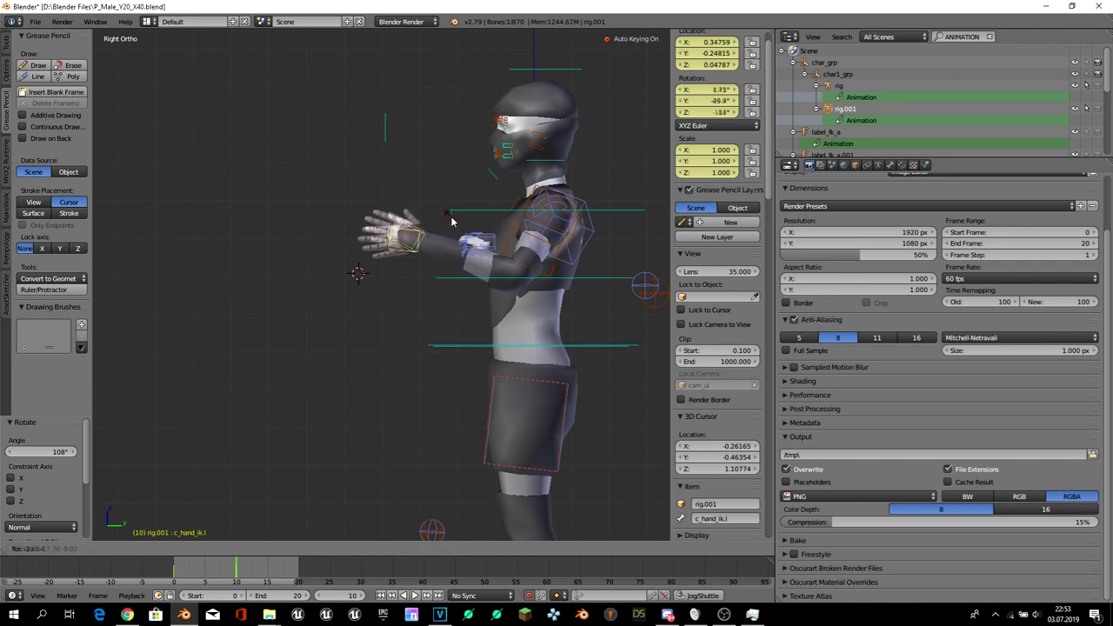
key(r)
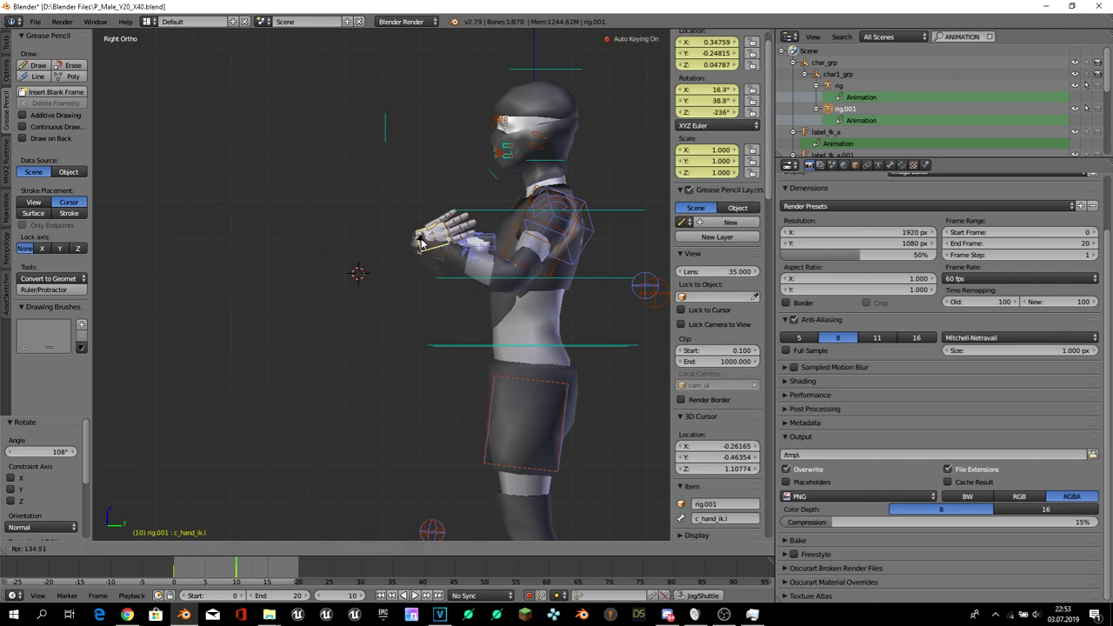
click(479, 187)
key(r)
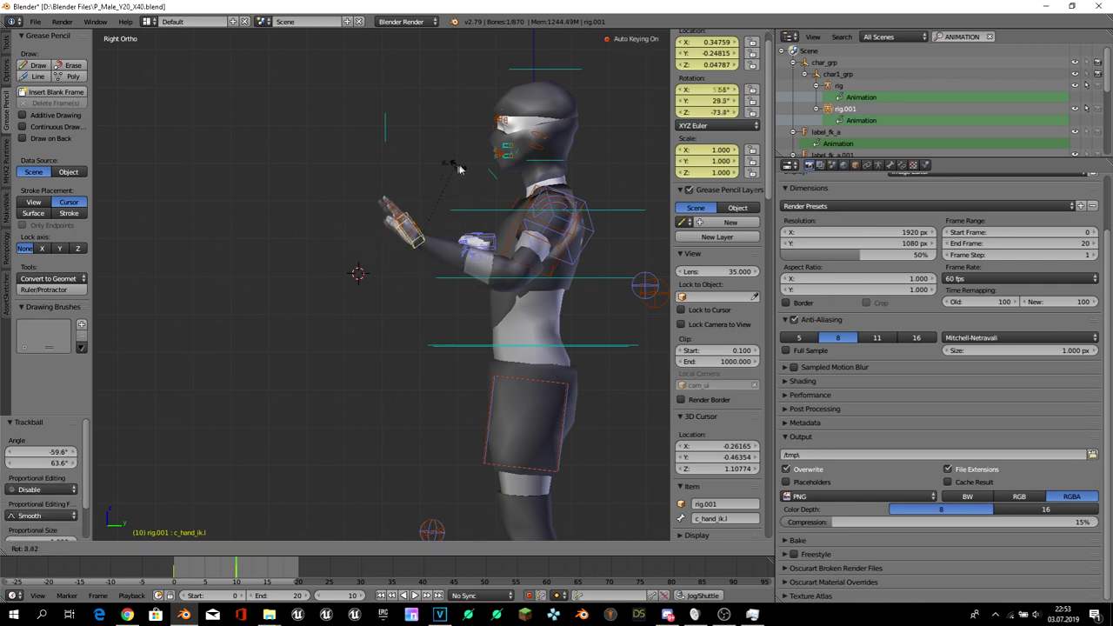
click(458, 166)
middle_drag(458, 167, 544, 248)
- Reposition the left hand in front of the chest from top and front views, and rotate it
key(g)
click(580, 272)
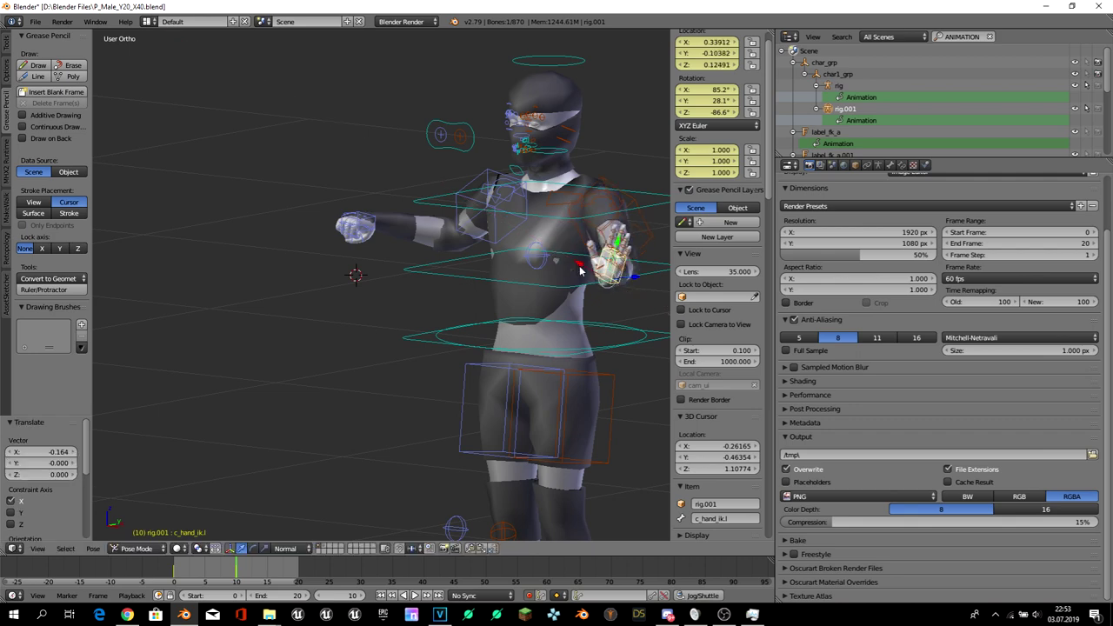
key(KP_7)
key(g)
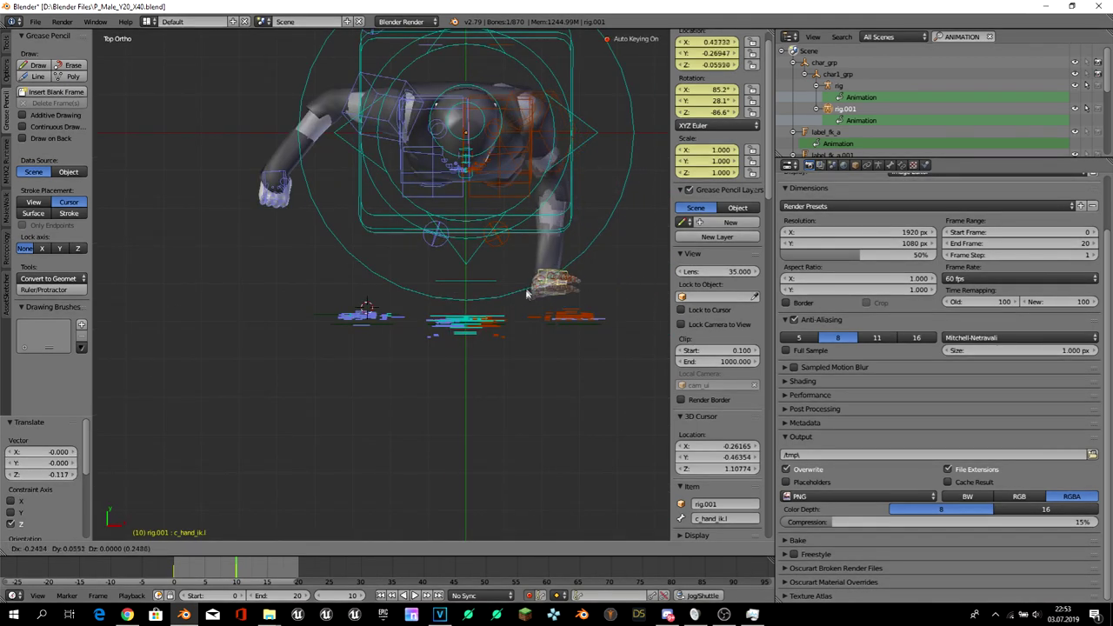
click(534, 256)
middle_drag(535, 257, 433, 219)
key(KP_1)
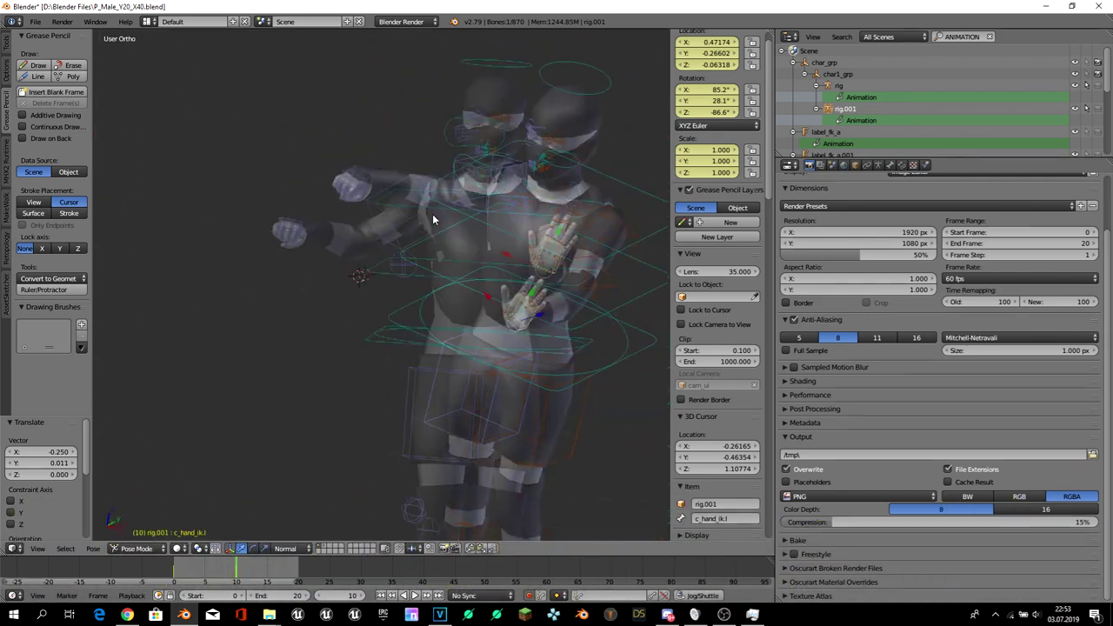
key(r)
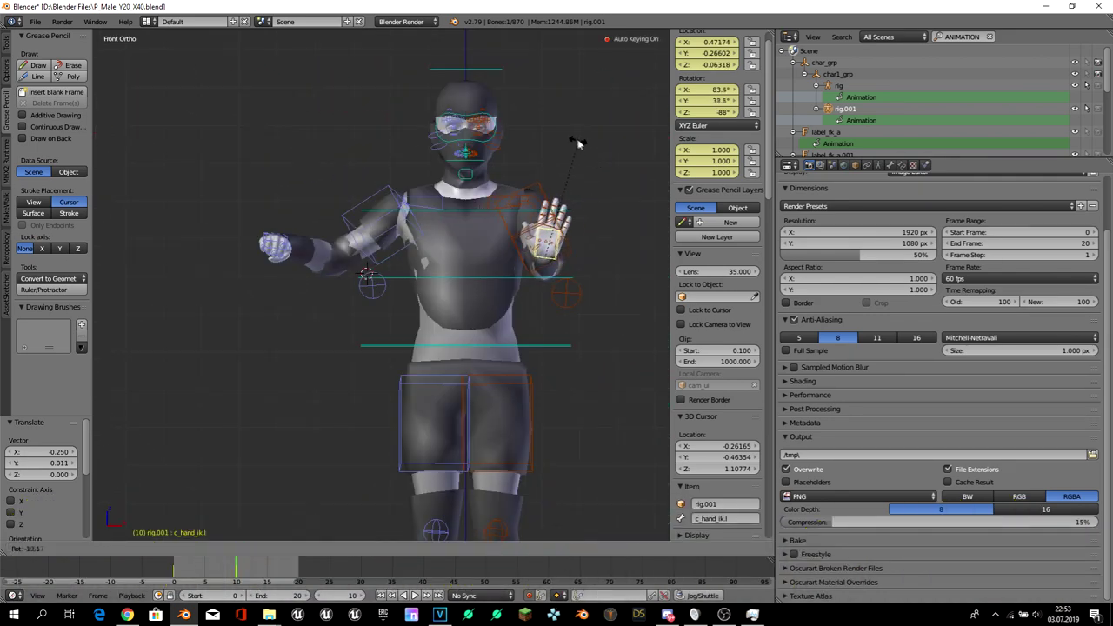
click(574, 140)
- With Global orientation, slide the left hand along Y and move the left arm pole c_arms_pole.l
middle_drag(573, 141, 427, 169)
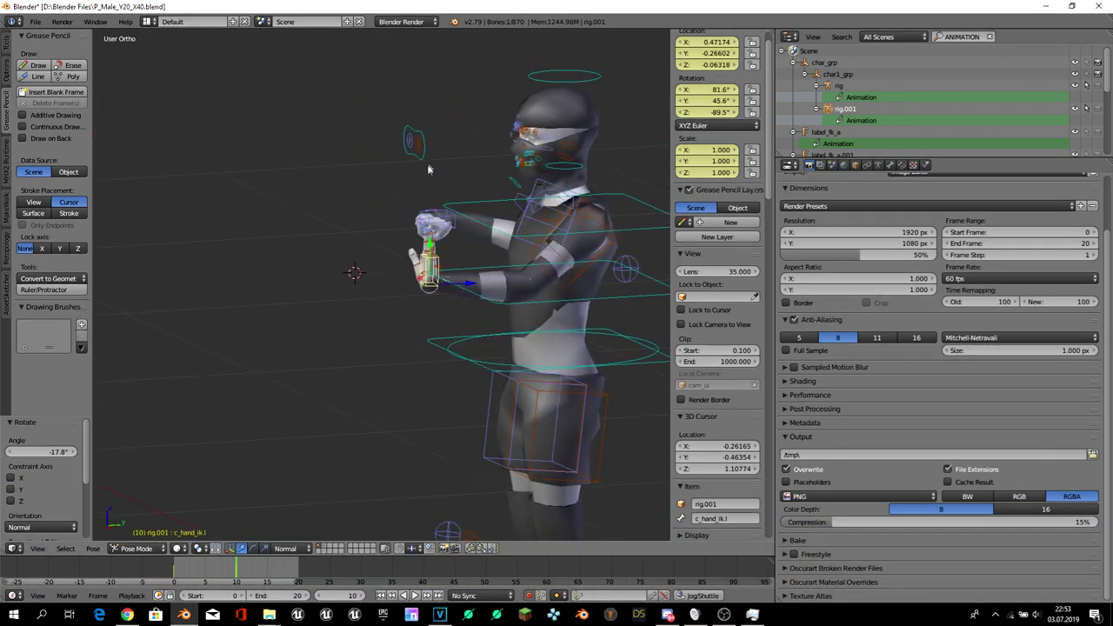
click(287, 547)
click(300, 534)
middle_drag(467, 286, 487, 291)
drag(469, 323, 508, 284)
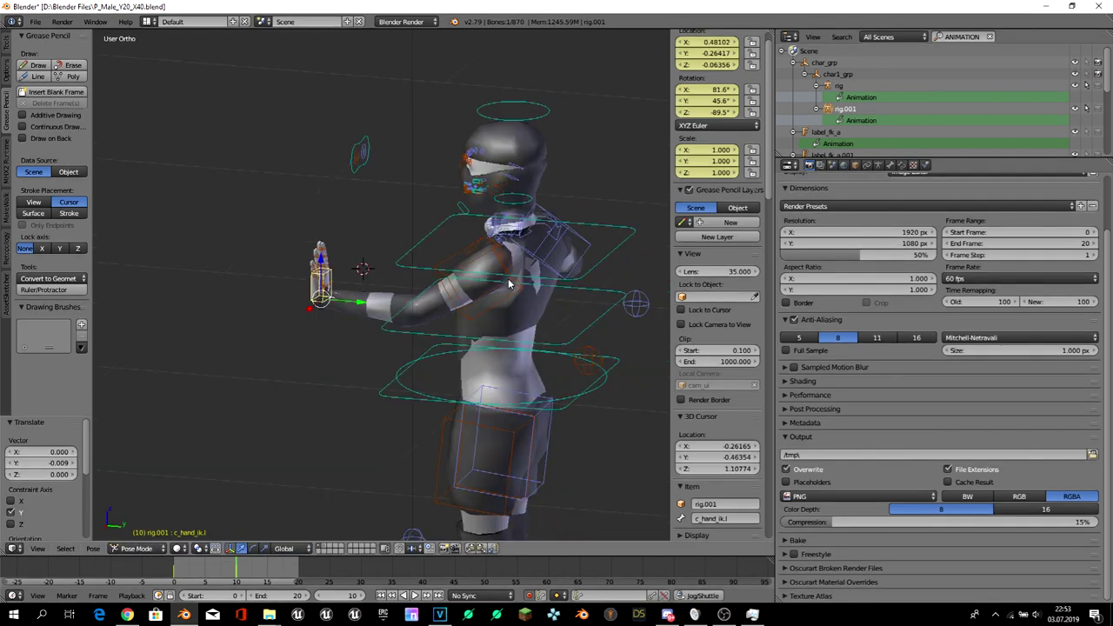
middle_drag(509, 284, 372, 254)
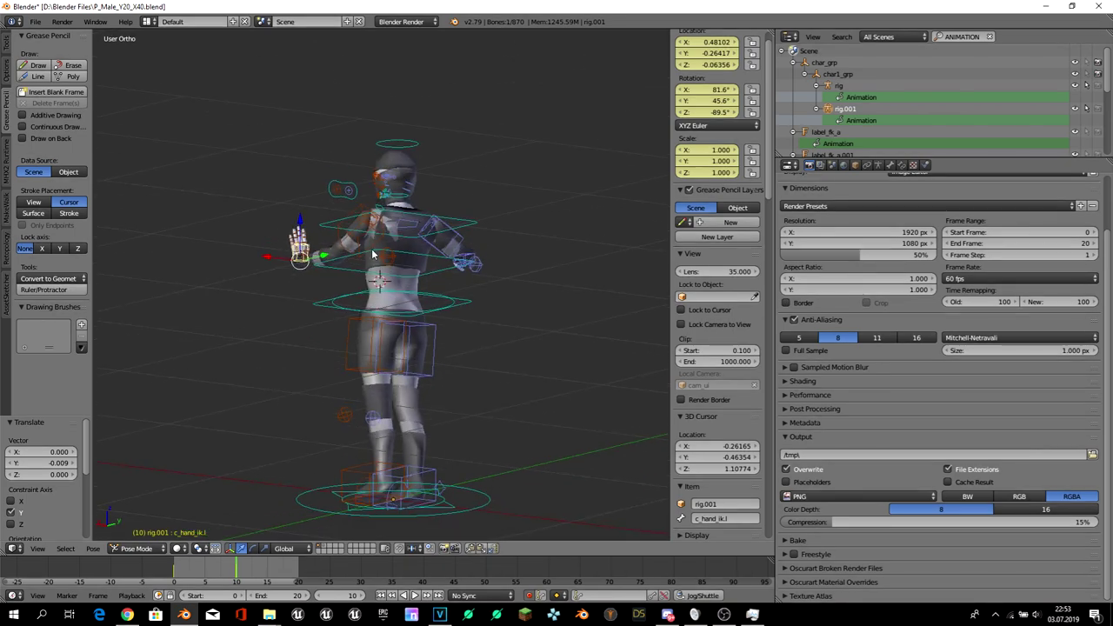
right_drag(384, 255, 341, 246)
middle_drag(341, 246, 524, 326)
key(KP_1)
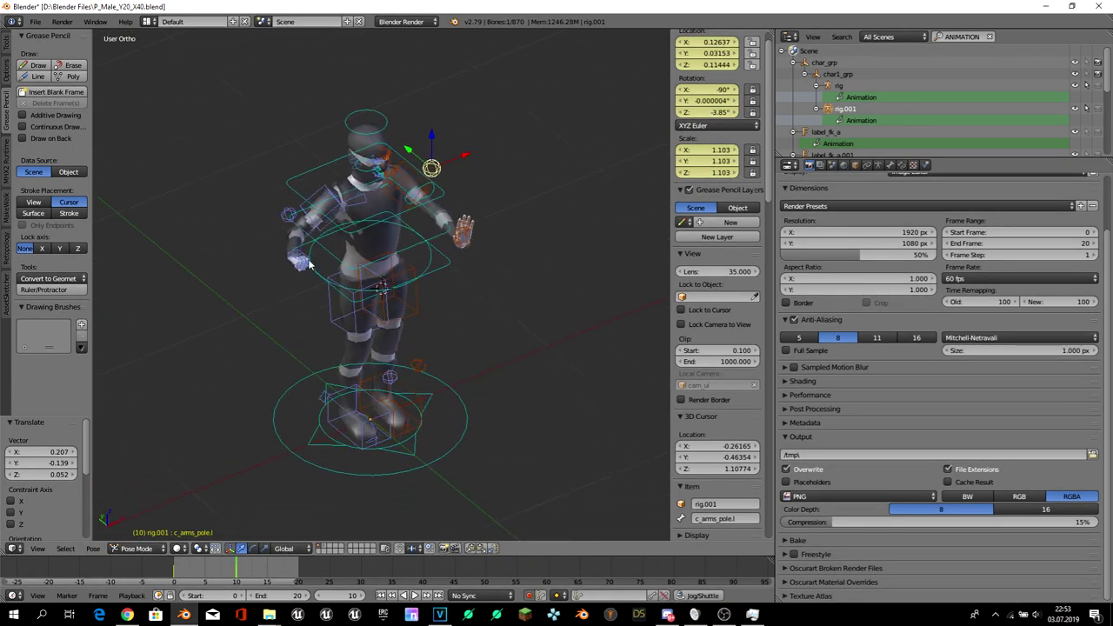
- Pull the right hand control c_hand_ik.r back in, lower and left, from top view
right_click(271, 252)
key(KP_7)
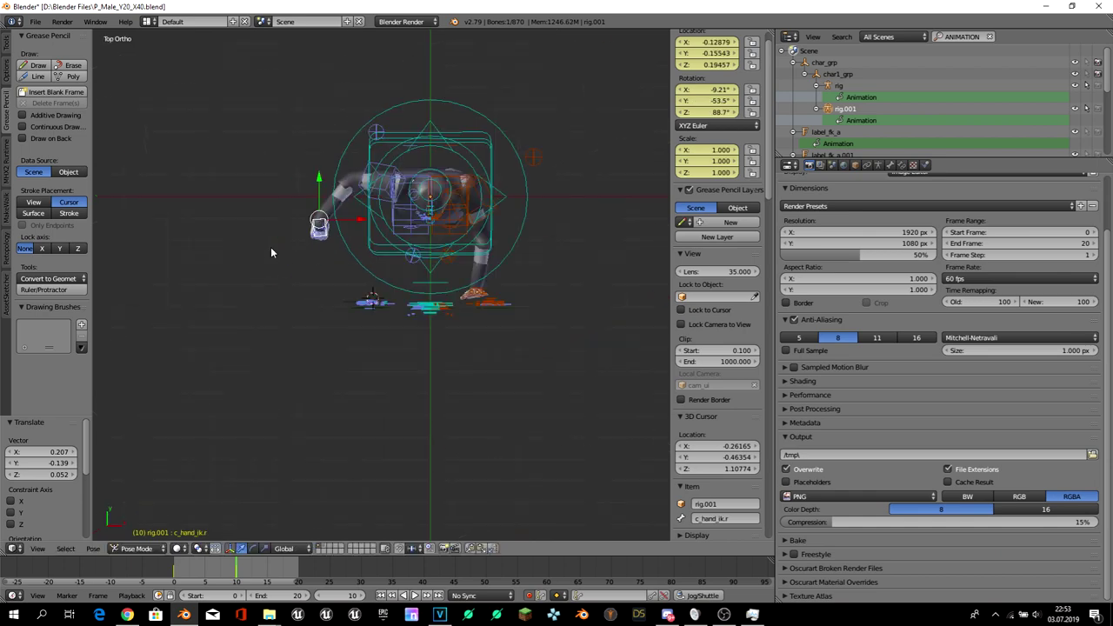
key(r)
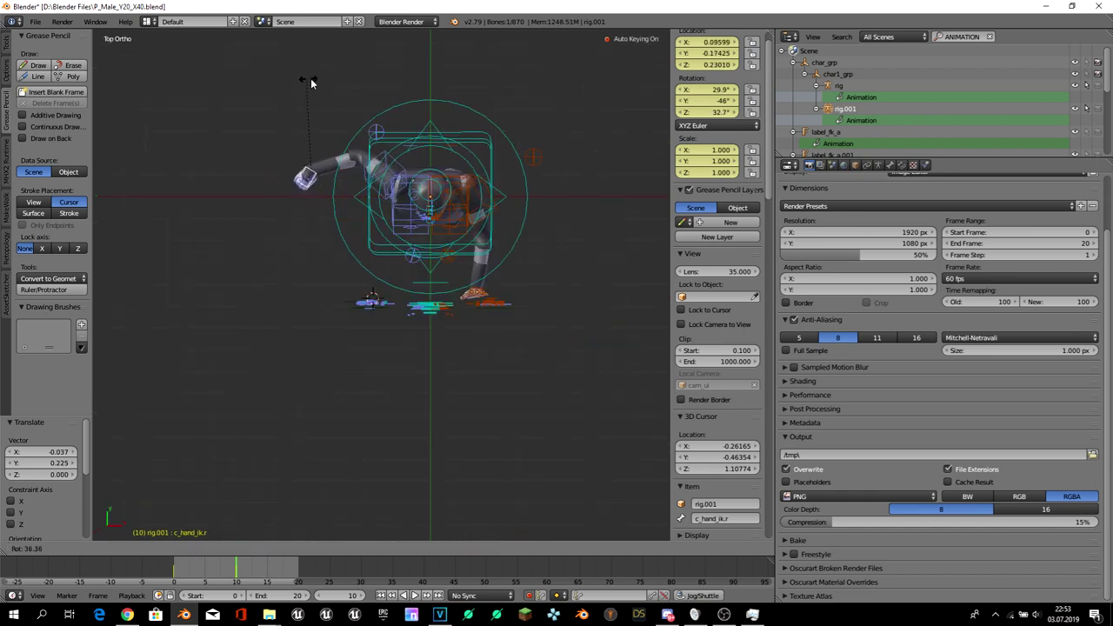
key(g)
click(339, 78)
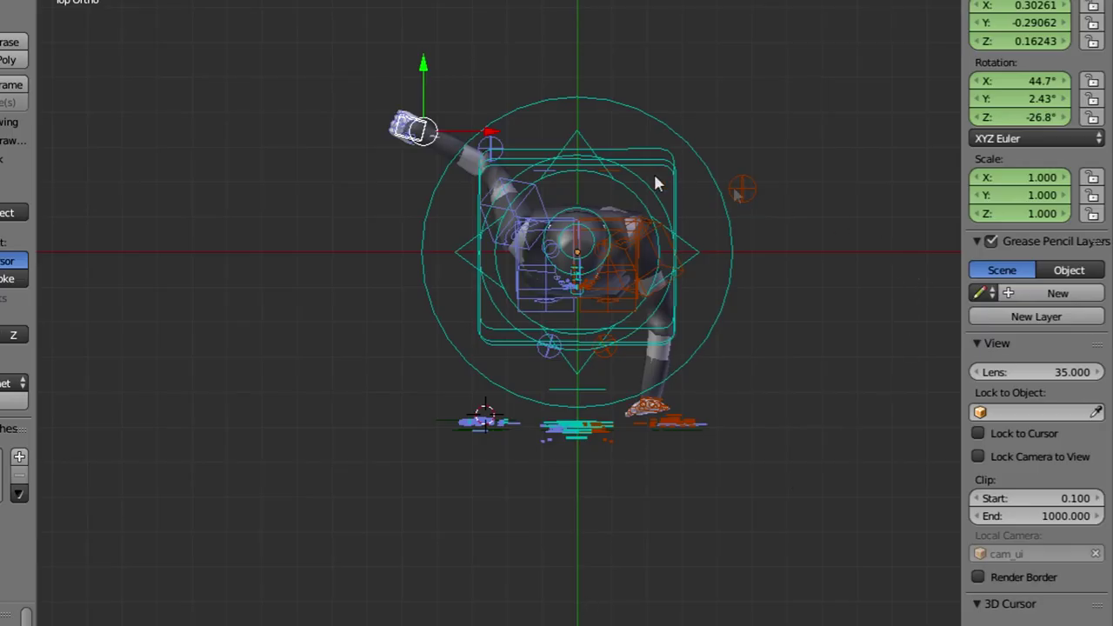
key(g)
click(450, 416)
- Rotate the right fist to -45.6°, -24.1°, 154° and centre it at X -0.371, Y -0.381, Z -0.092
key(r)
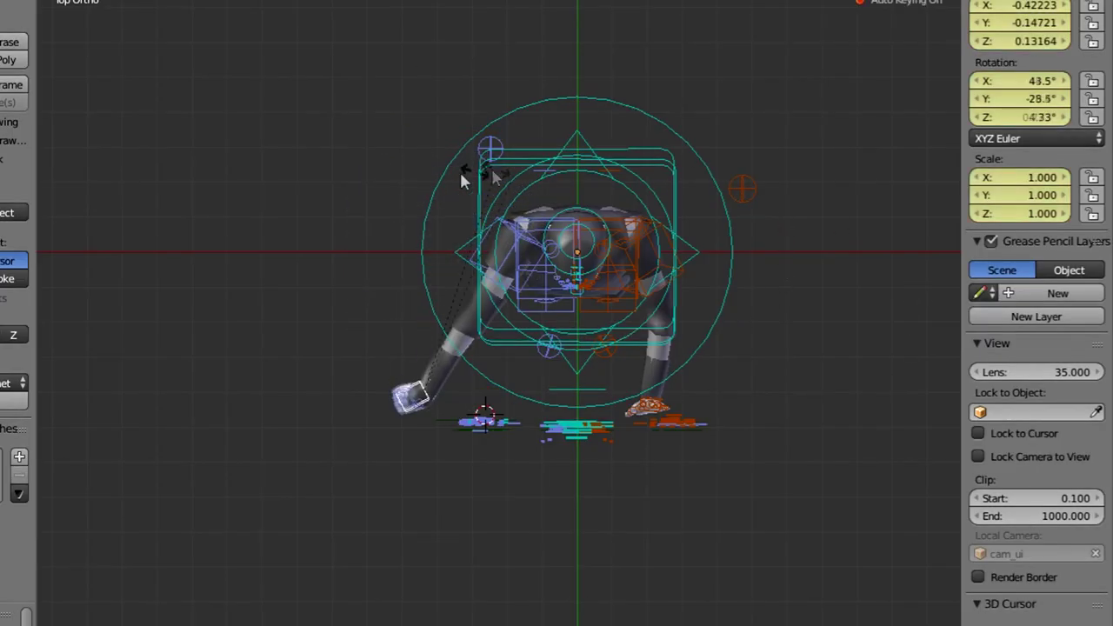
click(255, 340)
key(g)
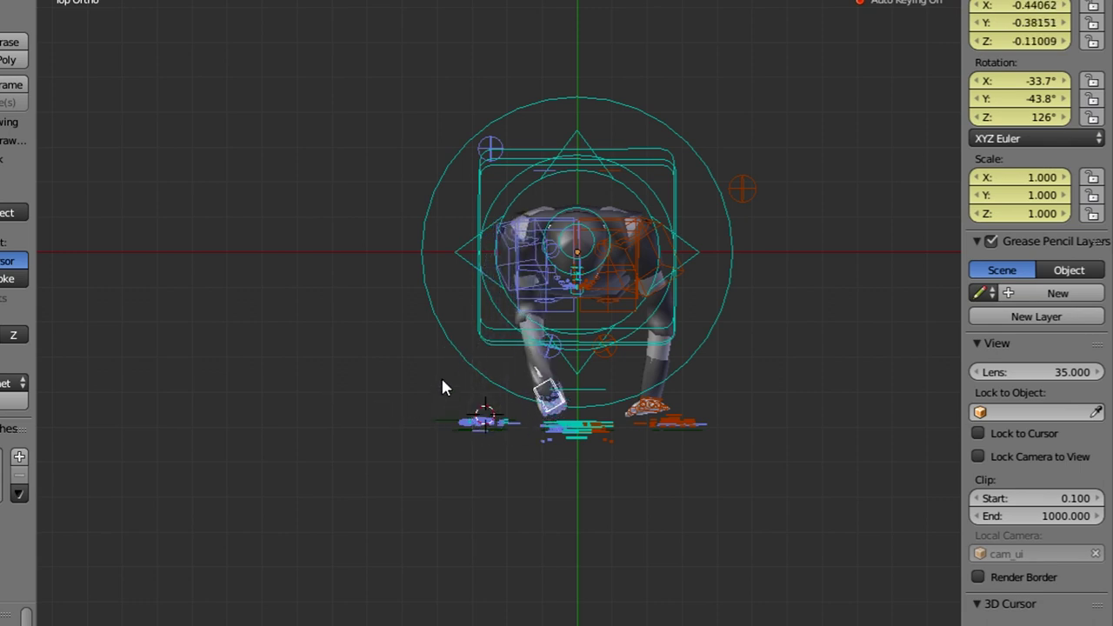
drag(559, 365, 550, 354)
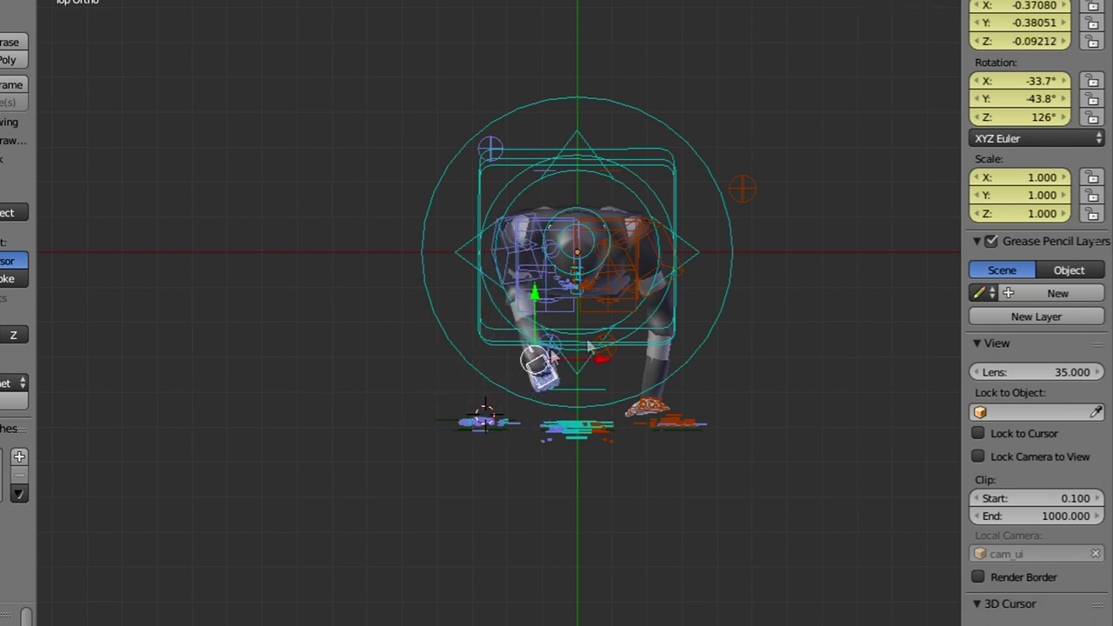
key(r)
click(630, 190)
scroll(633, 213, up, 3)
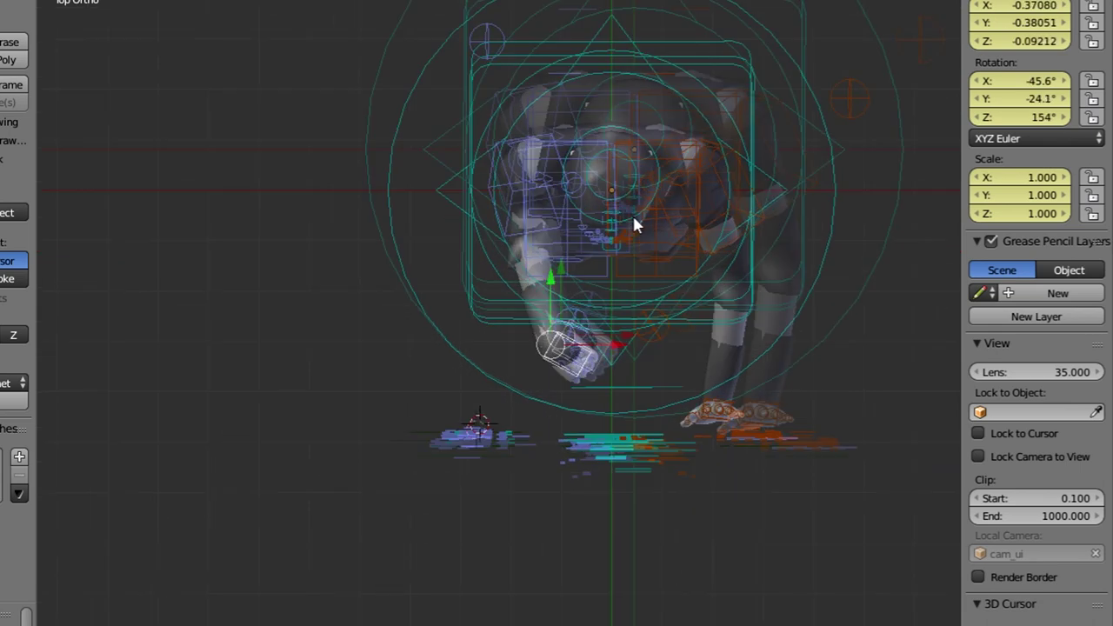
scroll(809, 26, down, 1)
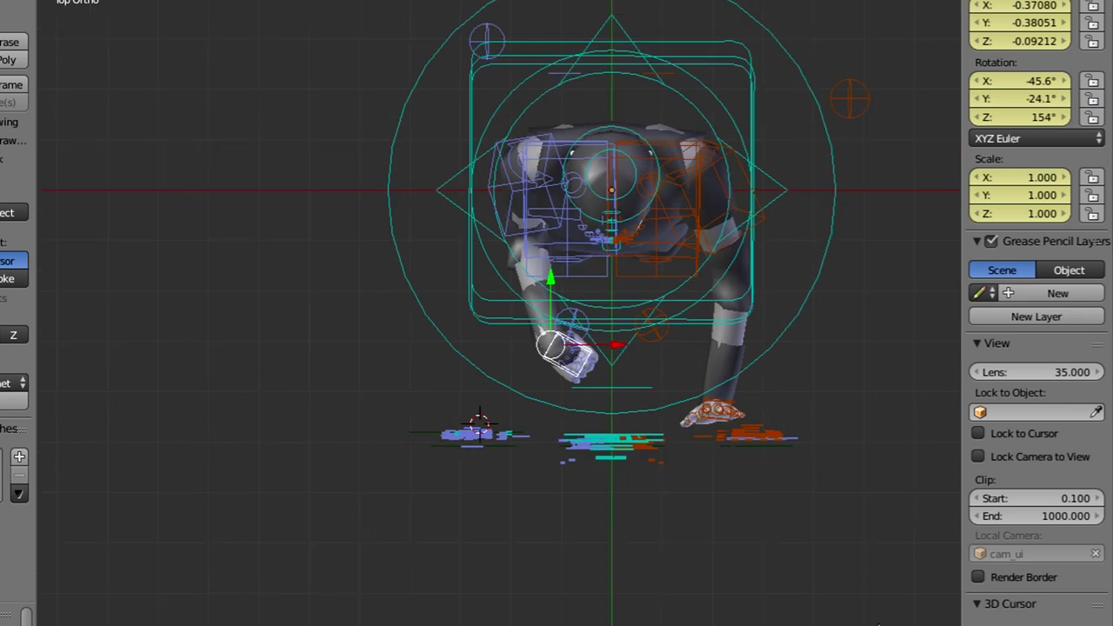
- Rotate the rig's root control -33.2° from the top view
right_click(755, 70)
key(r)
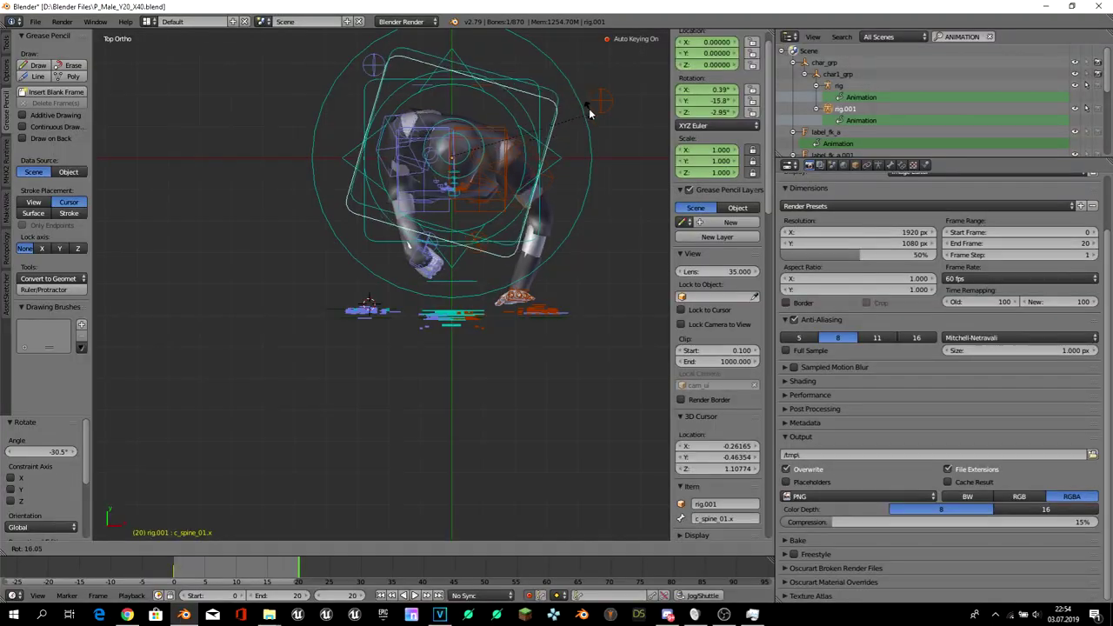
key(Escape)
middle_drag(577, 90, 607, 257)
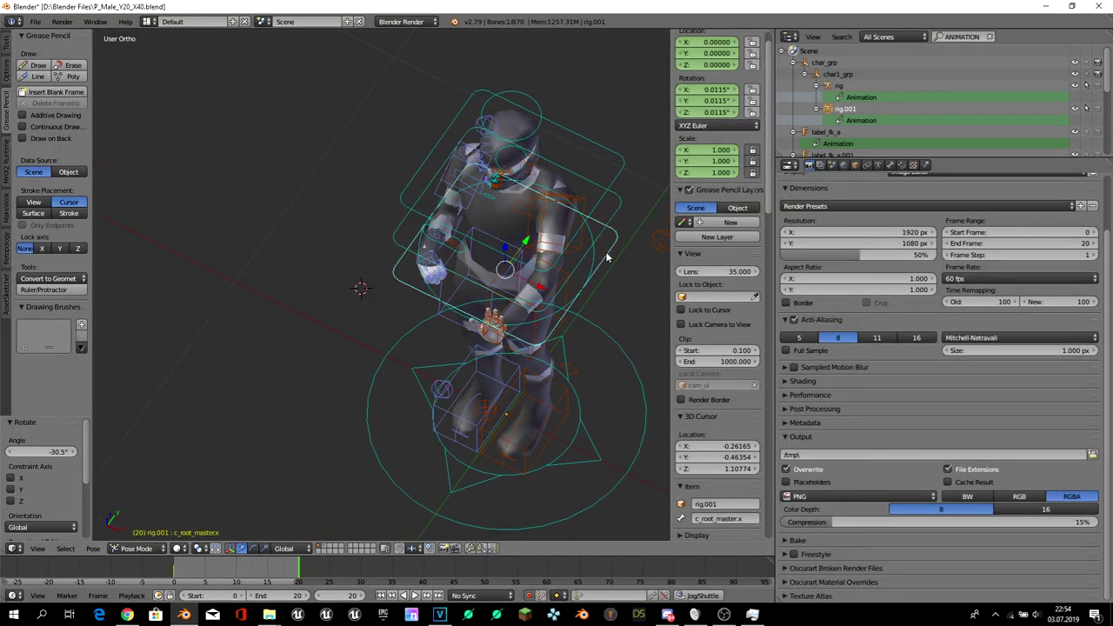
key(KP_7)
key(r)
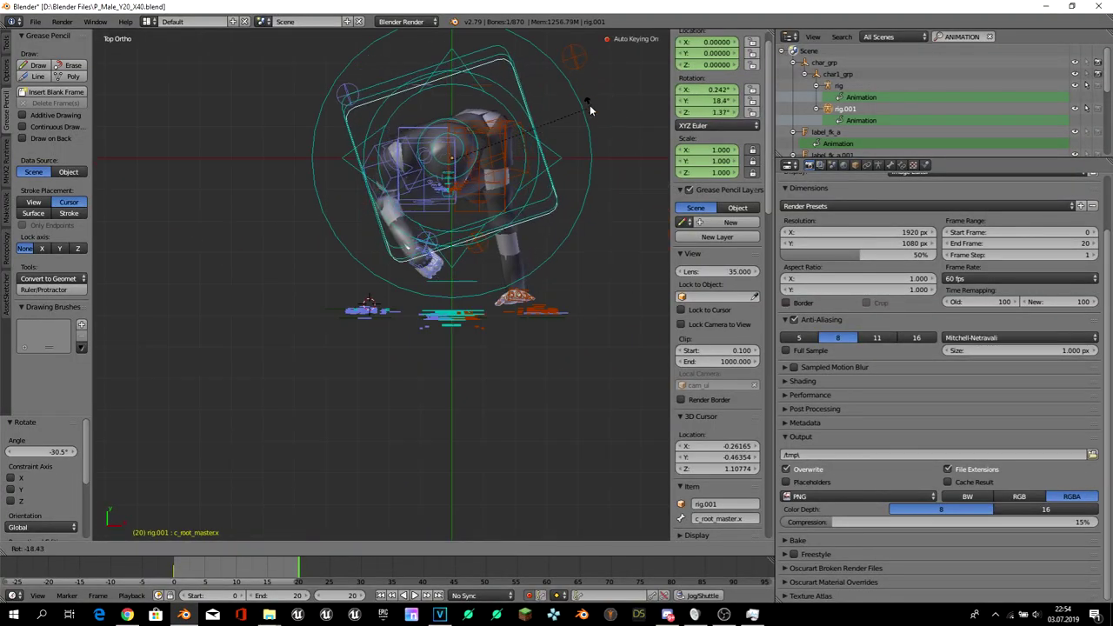
click(539, 96)
- Move both hand IK controls to new positions for the punch
right_click(517, 293)
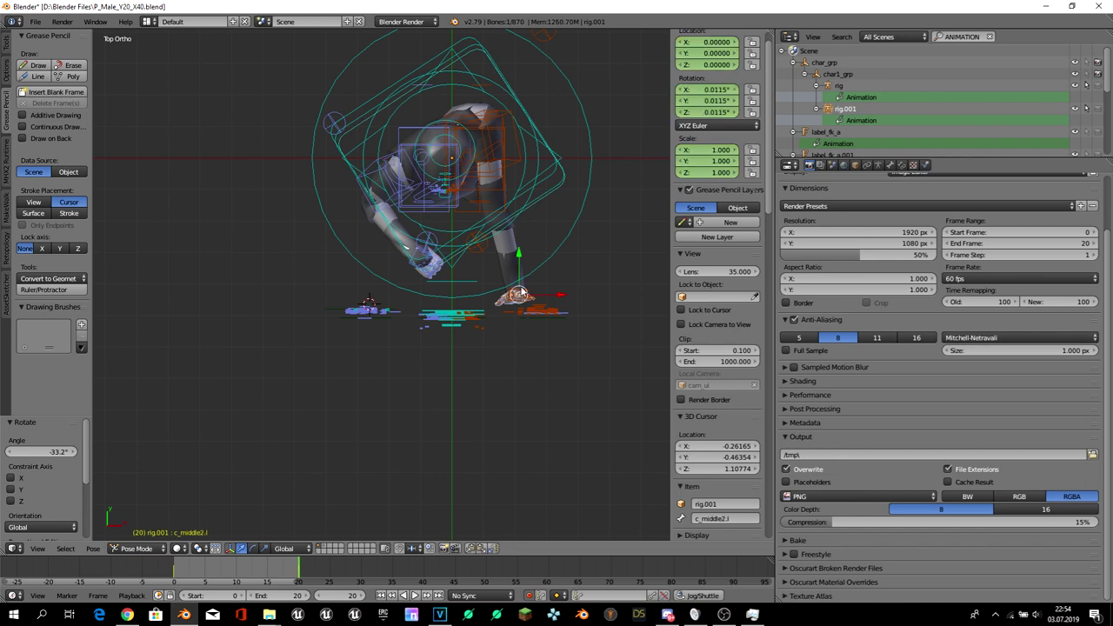
key(h)
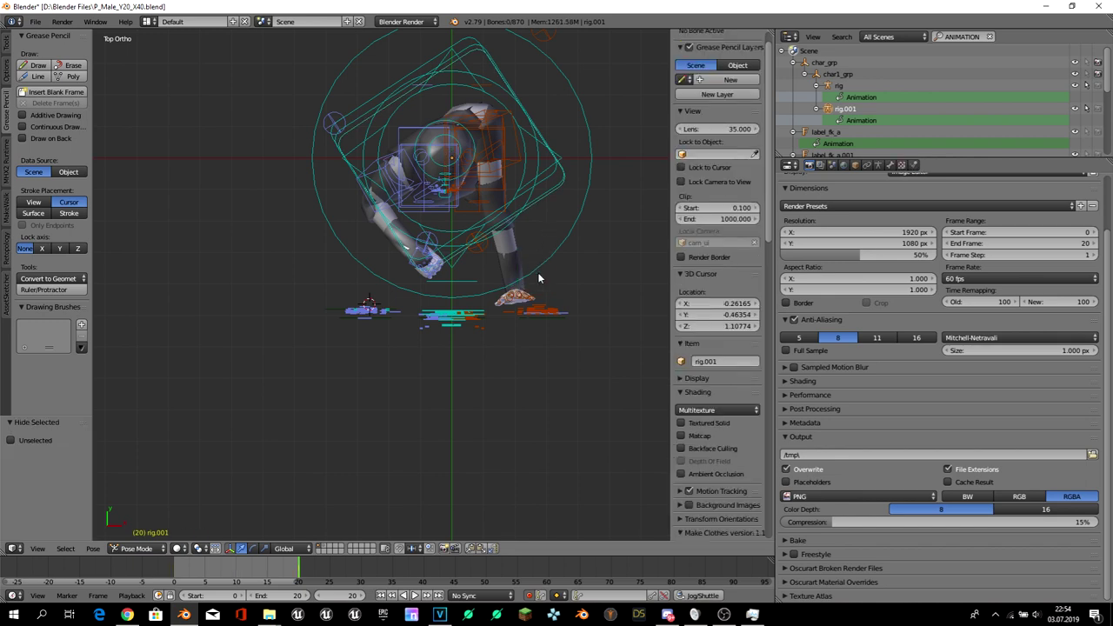
key(alt+h)
key(g)
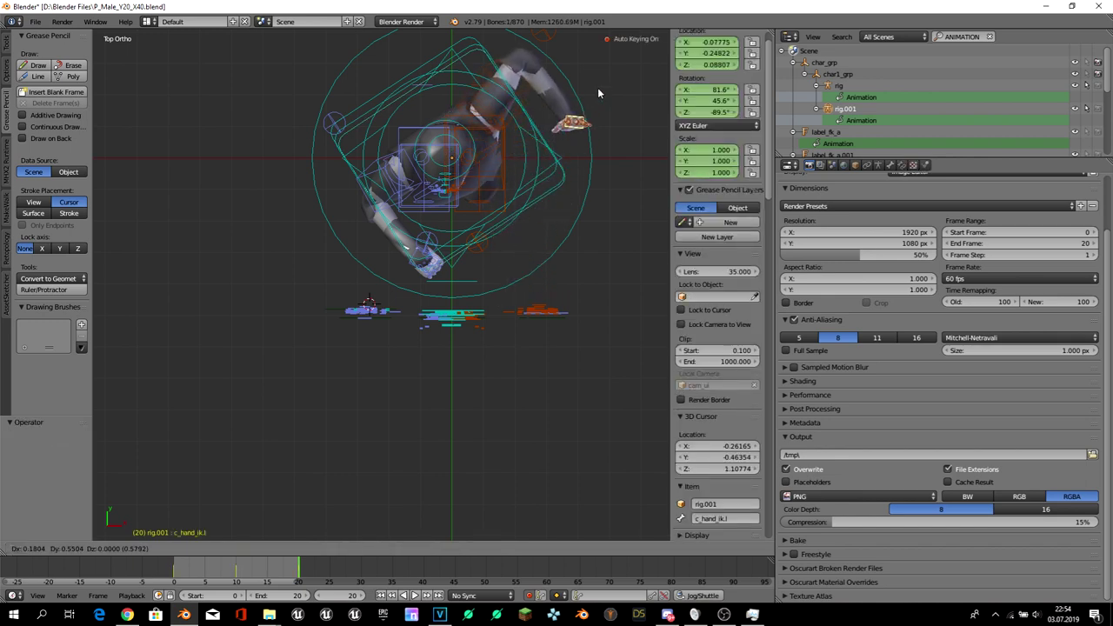
click(595, 93)
key(g)
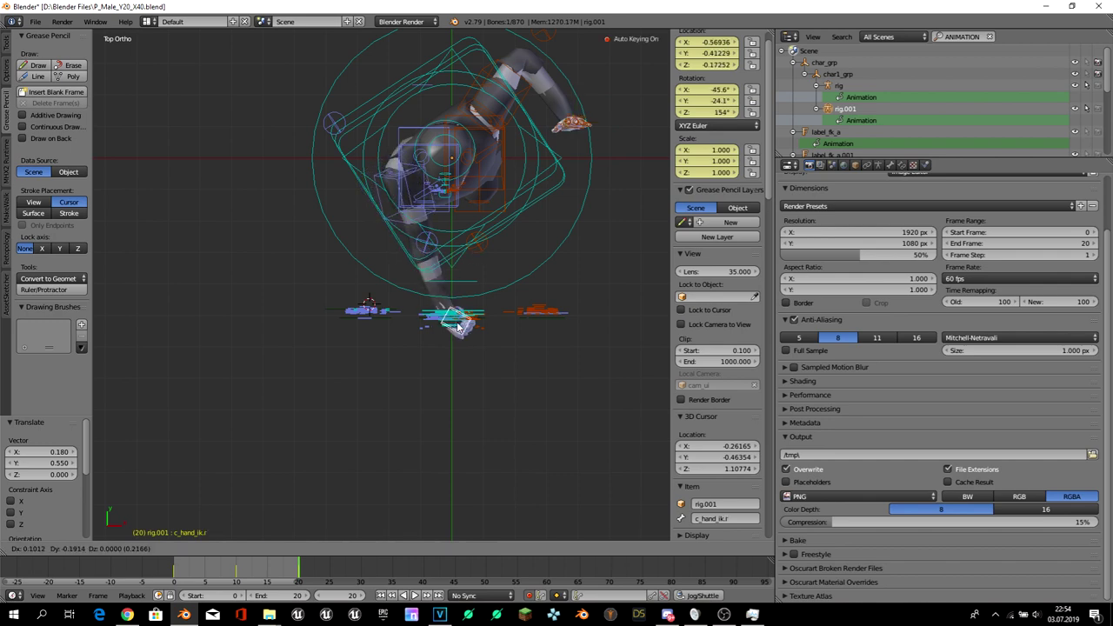
click(484, 279)
- Move the right leg pole control to a new position in top view
right_click(426, 242)
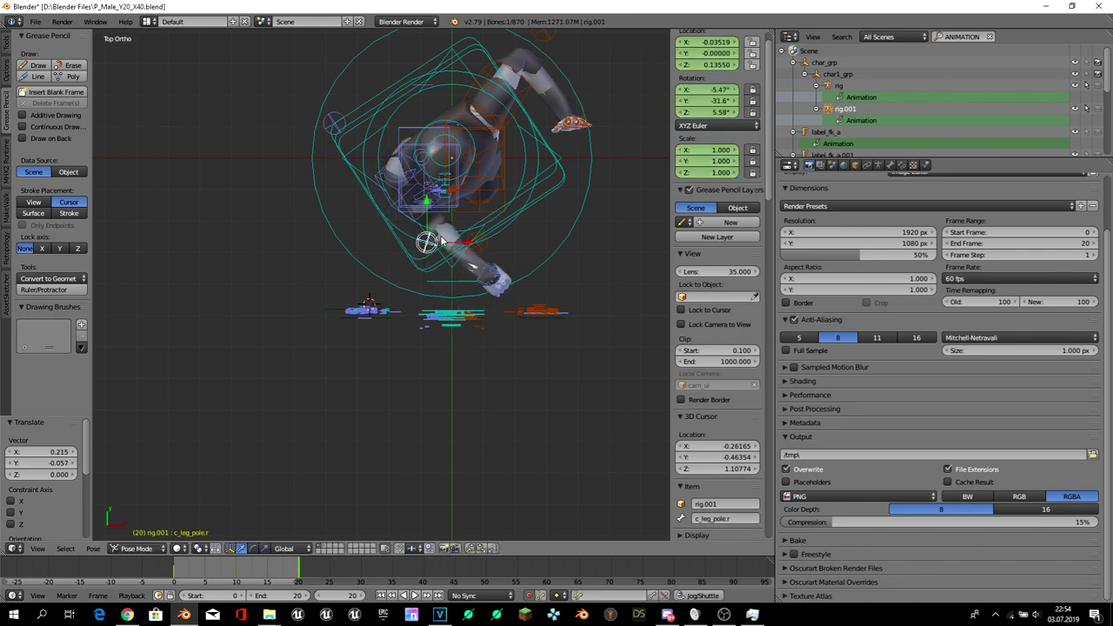
middle_drag(439, 248, 493, 154)
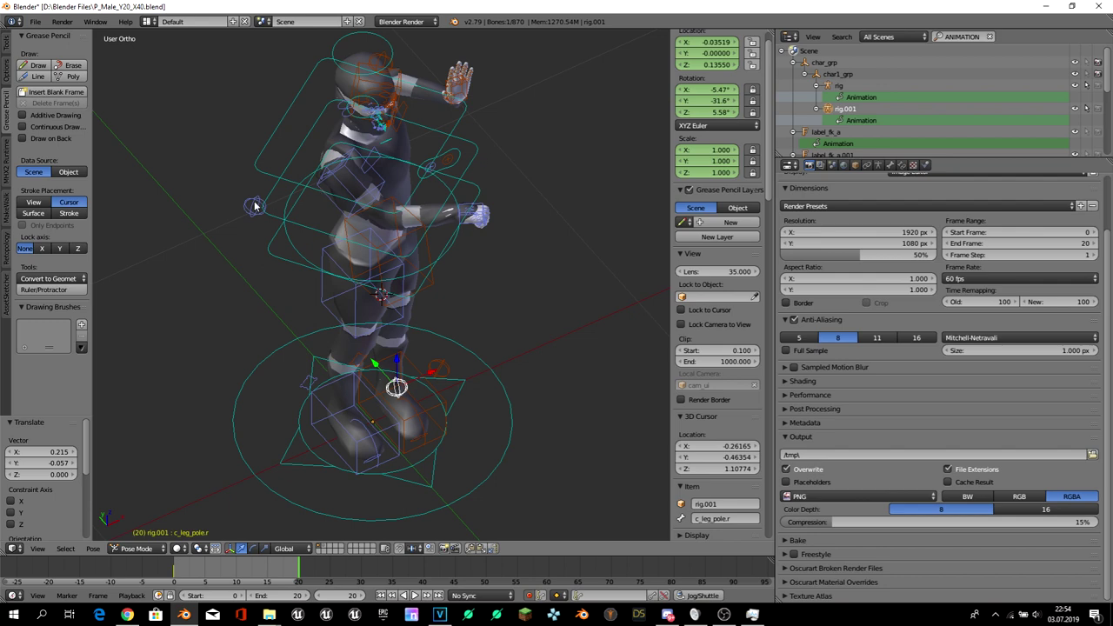
key(KP_7)
key(g)
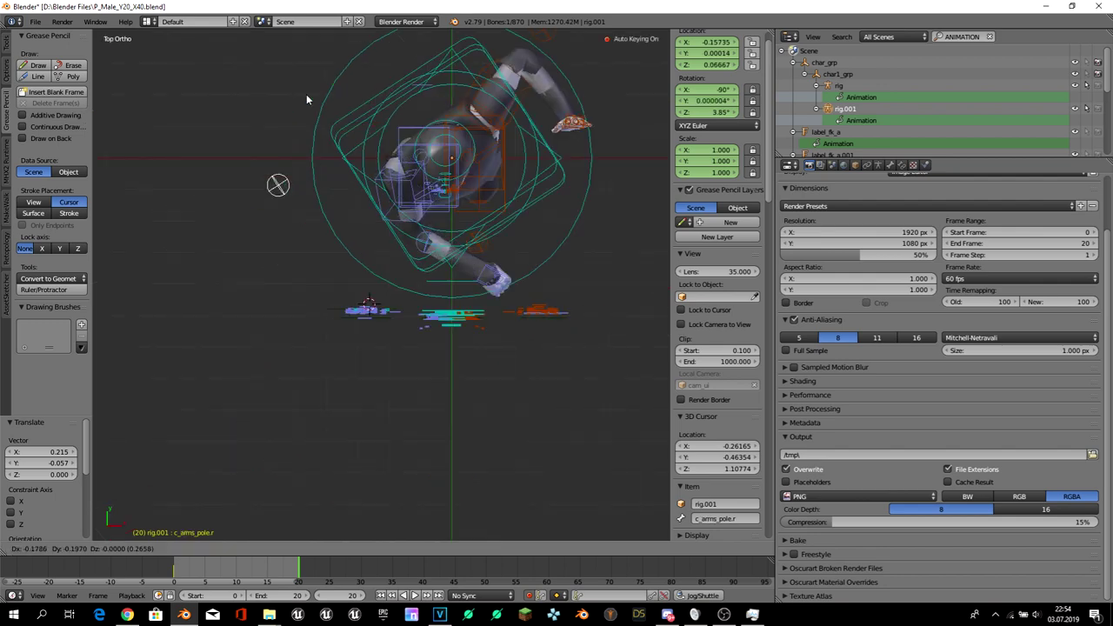
click(270, 160)
- Rotate and reposition the right hand IK control, then check the pose in 3D
right_click(500, 265)
key(r)
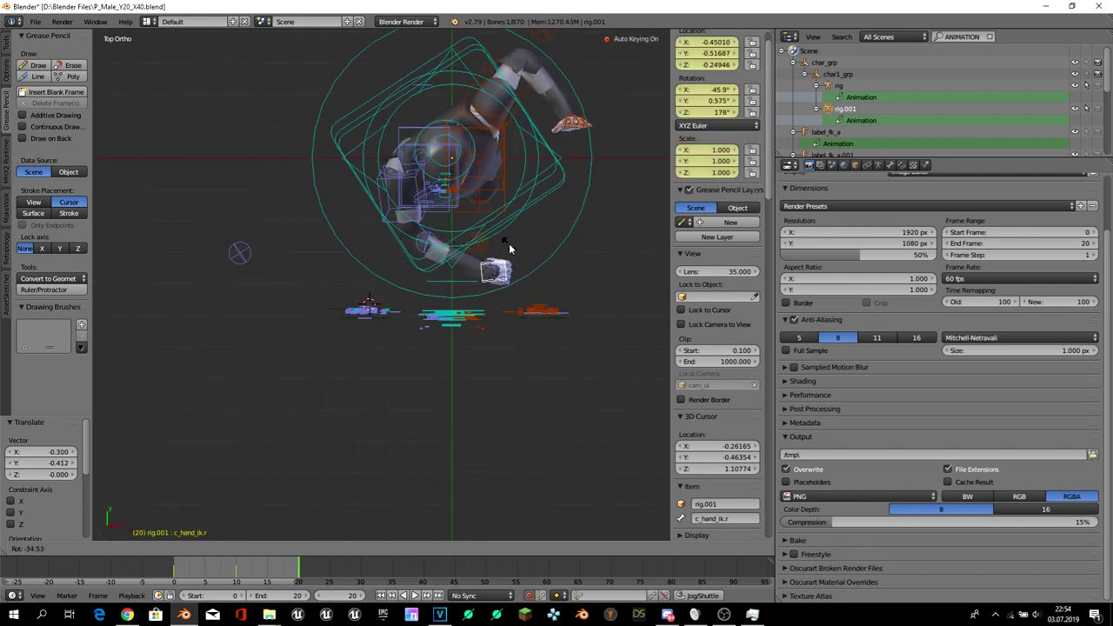
click(509, 244)
key(g)
click(546, 210)
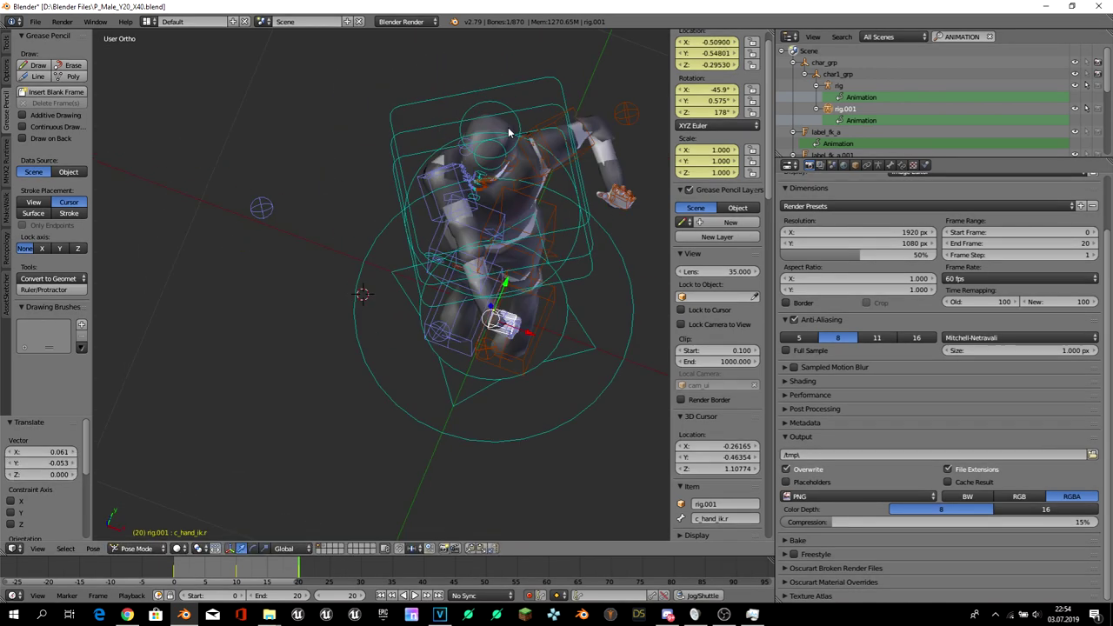
middle_drag(548, 209, 476, 449)
right_click(485, 464)
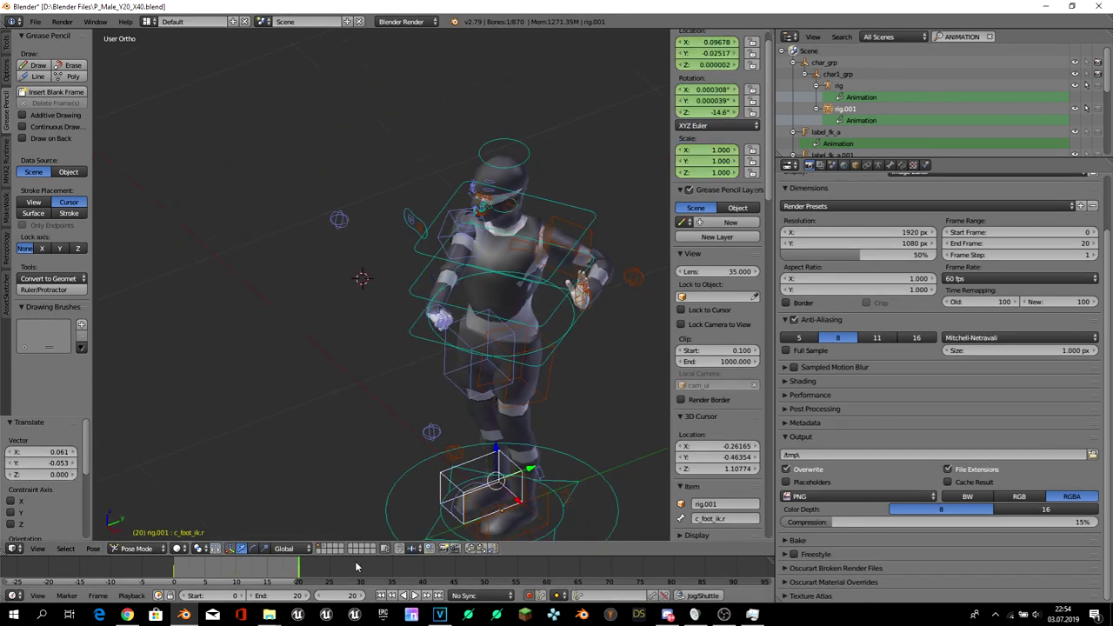
- Key the right foot's location, rotation and scale at frame 10 in right side view
key(KP_3)
drag(253, 574, 236, 574)
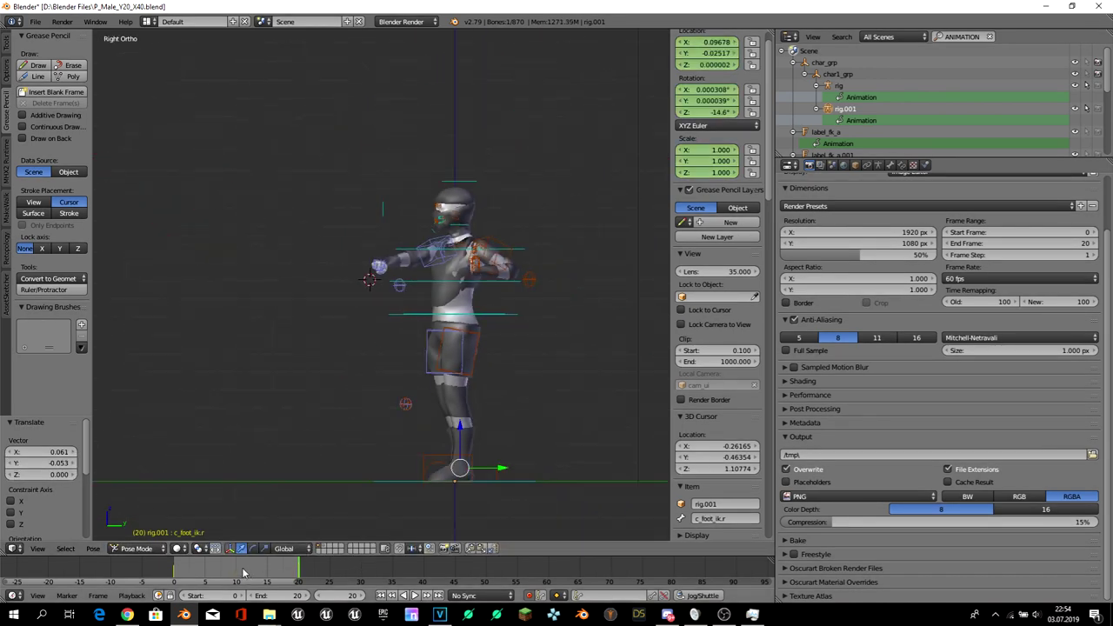
key(i)
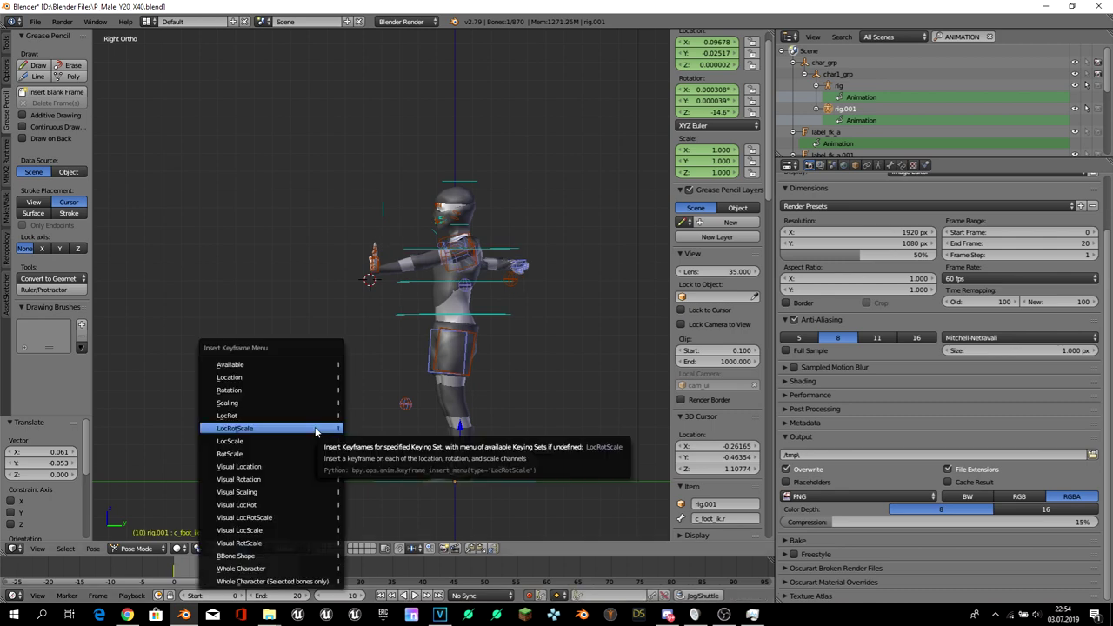
click(317, 427)
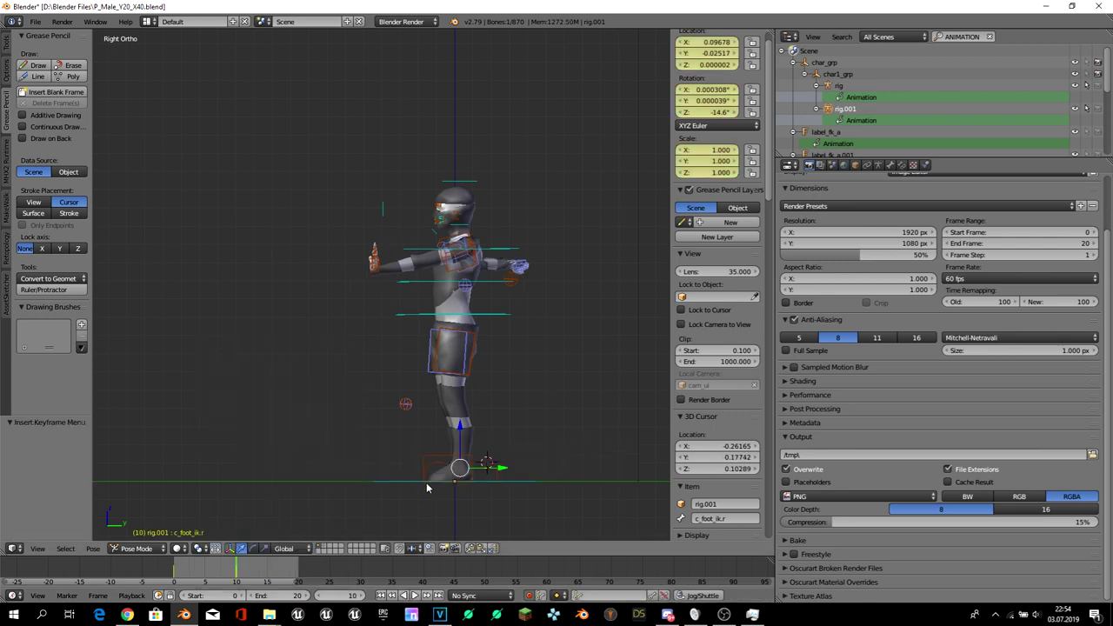
- Move the right foot 0.4 forward along Y, then lift it 0.2 at frame 5
drag(513, 470, 532, 472)
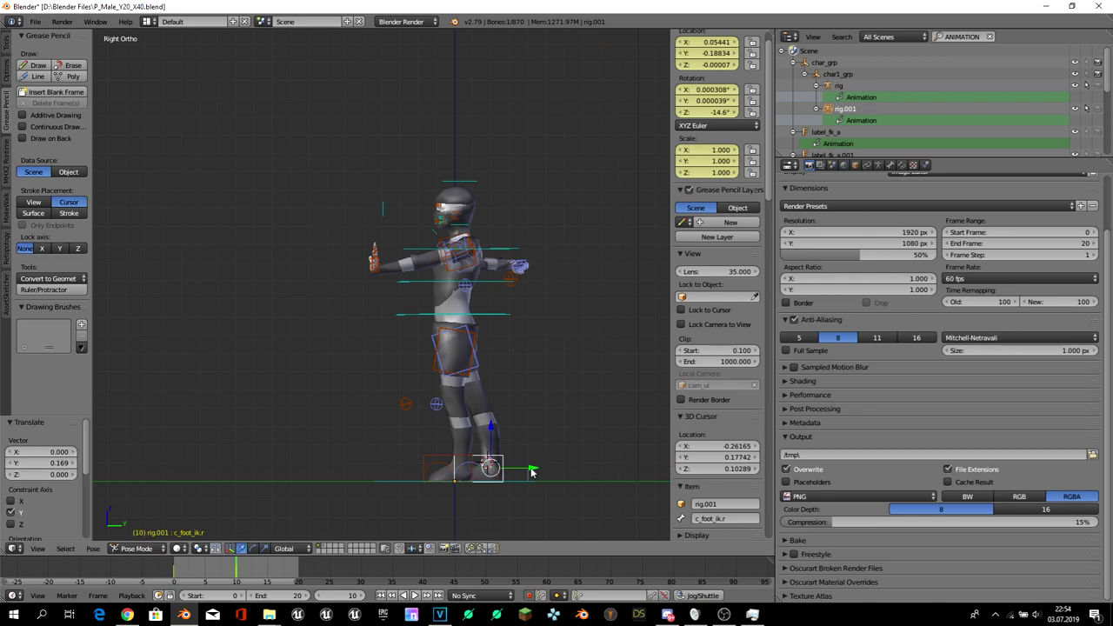
key(g)
key(y)
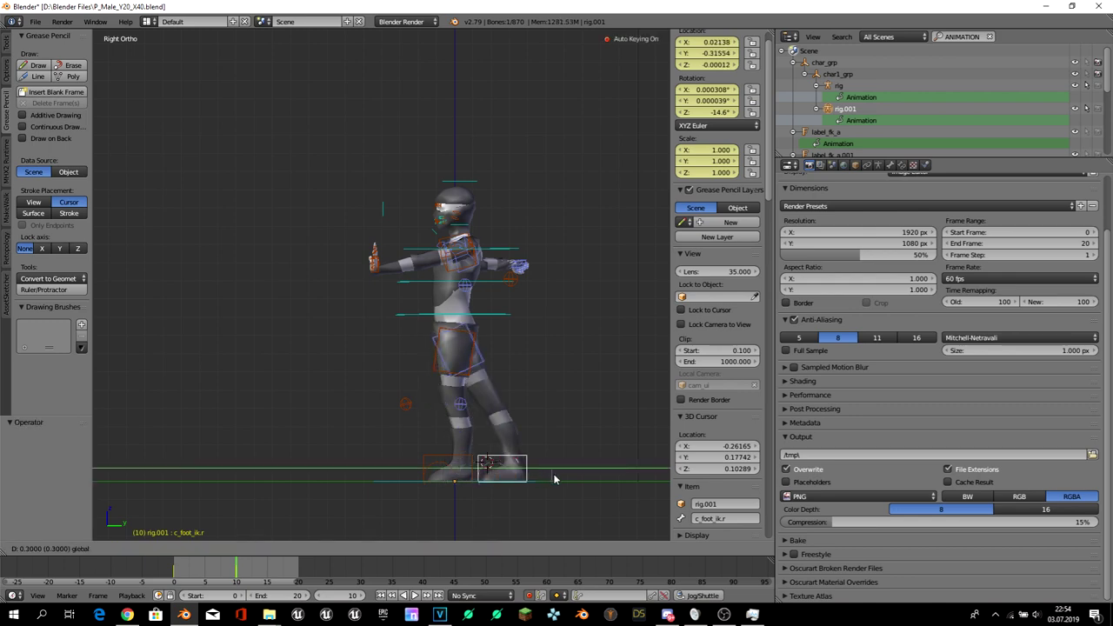
click(571, 475)
click(205, 572)
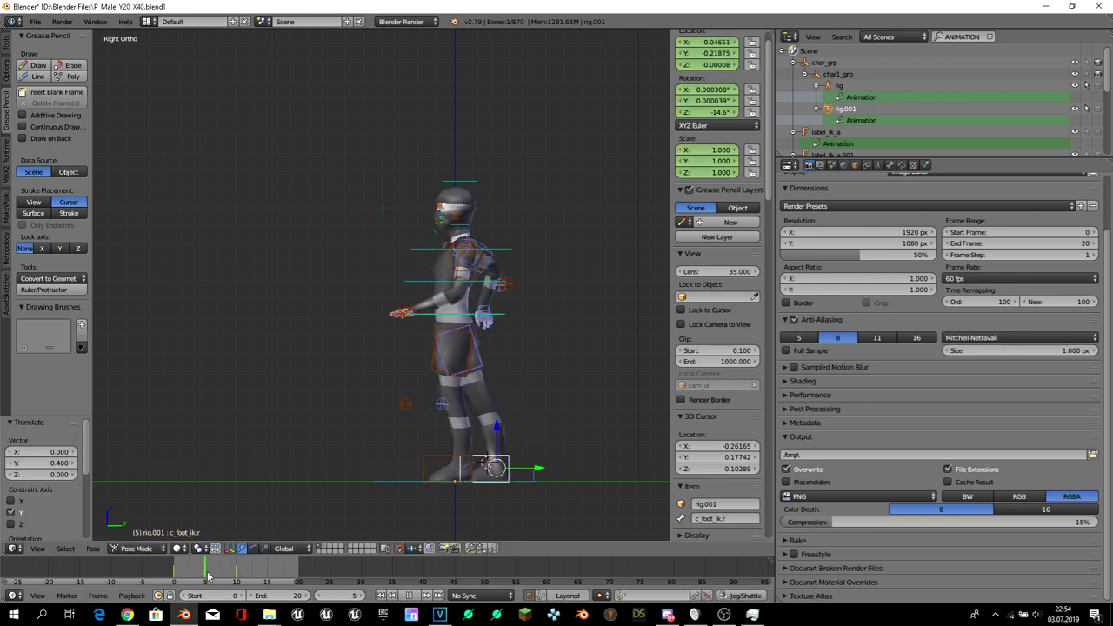
key(g)
key(z)
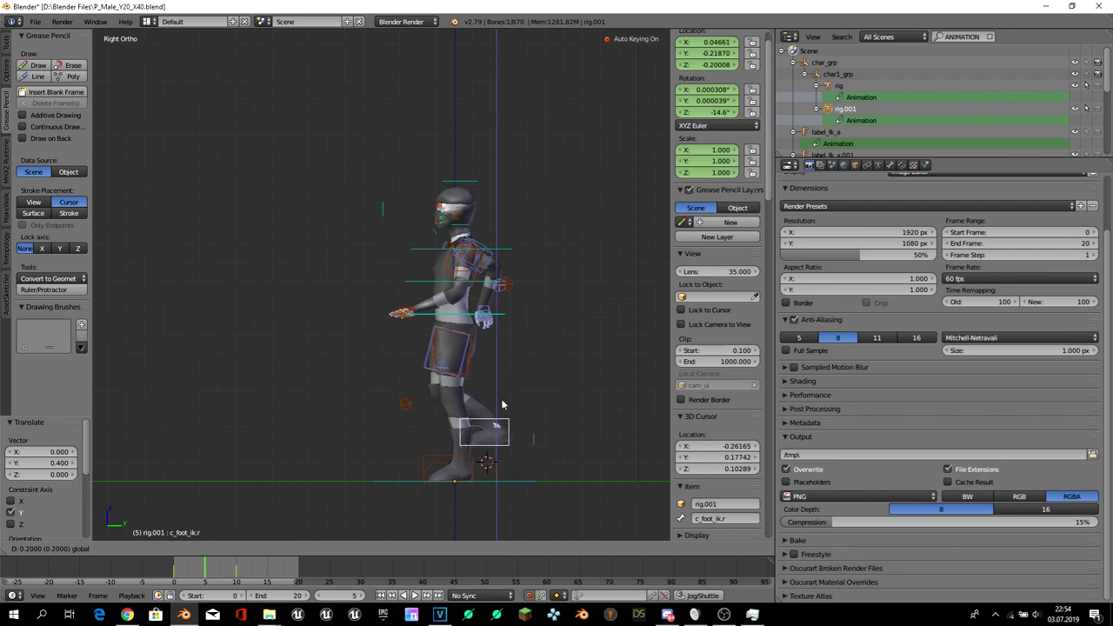
click(489, 409)
- Review the playback and shift the root control forward 0.2 along Y
key(alt+a)
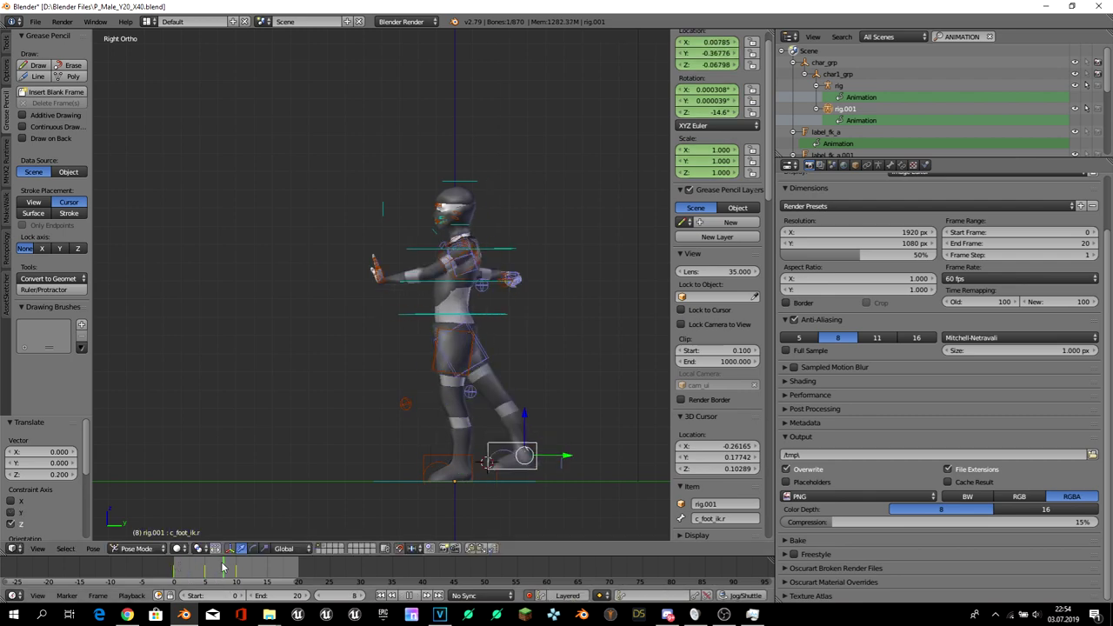
key(alt+a)
right_click(507, 324)
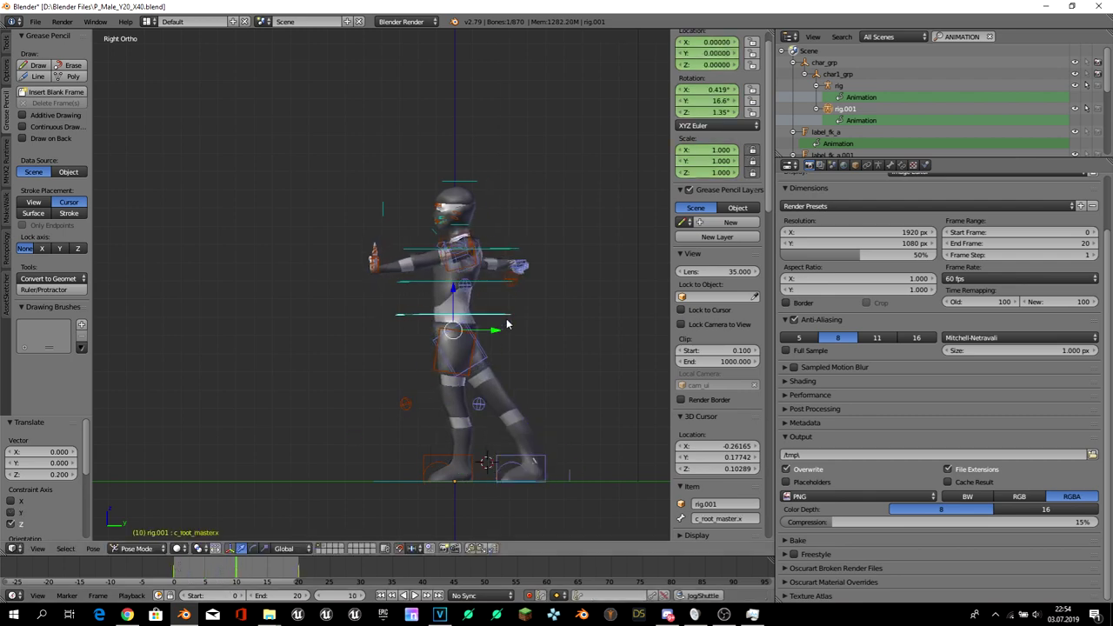
drag(500, 333, 537, 335)
alt+scroll(229, 595, down, 5)
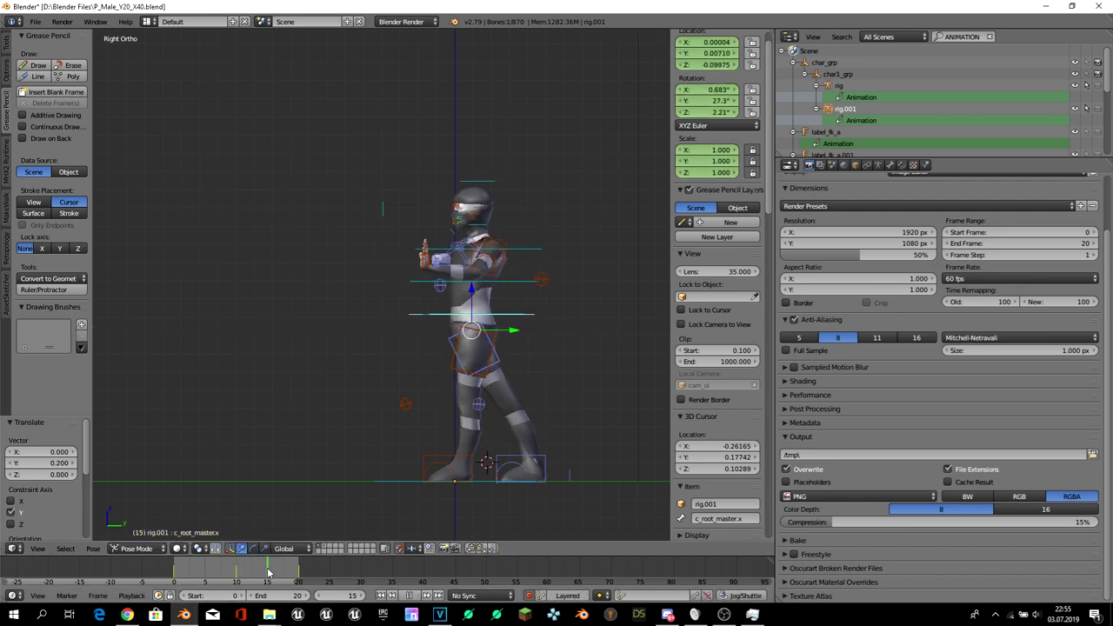
alt+scroll(229, 595, down, 5)
- Move the right foot back 0.7 on Y, clear the root offset, and move the root back 0.3
right_click(531, 461)
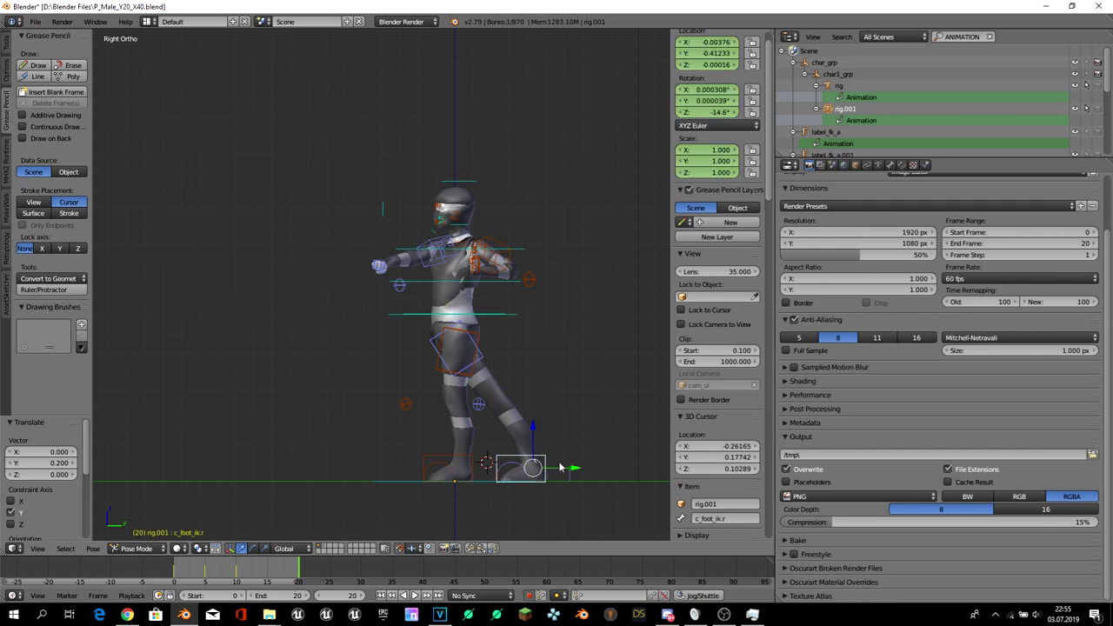
key(g)
key(y)
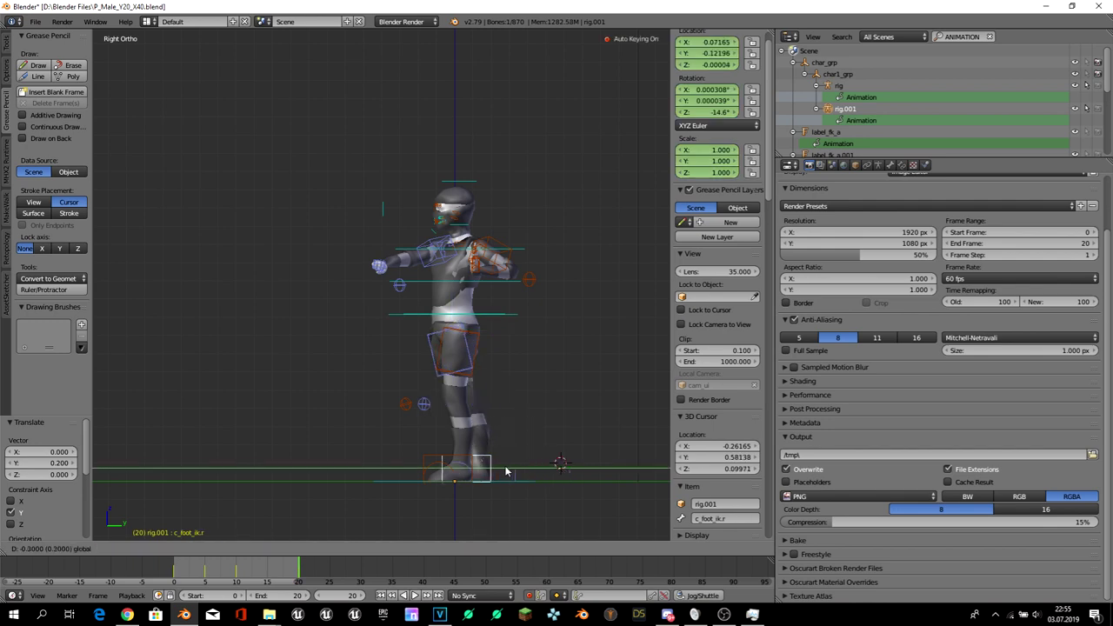
click(435, 460)
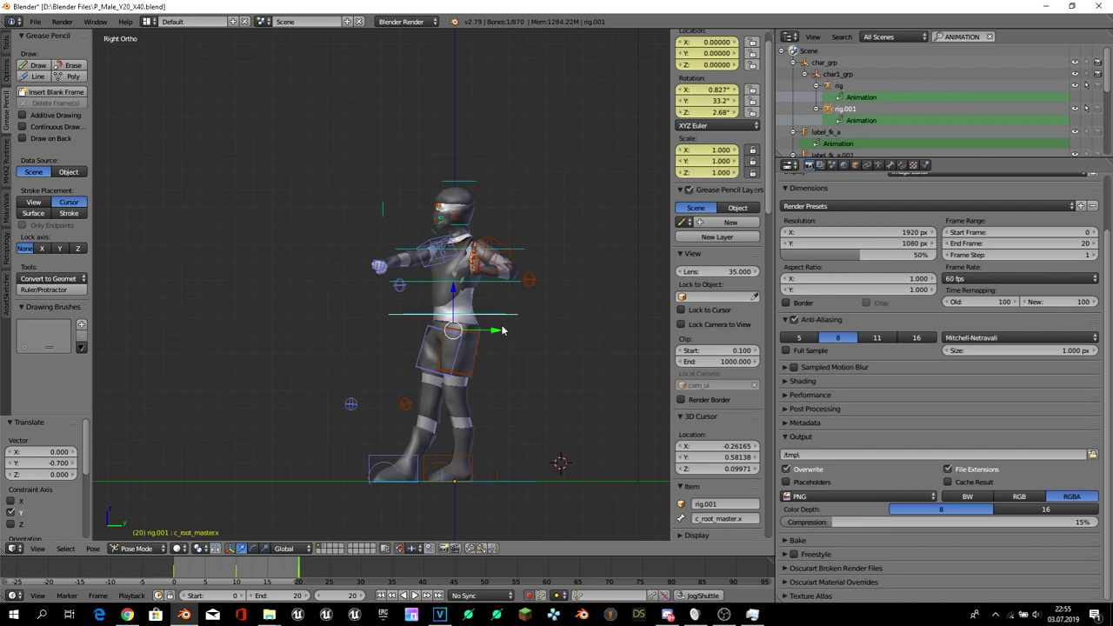
key(alt+g)
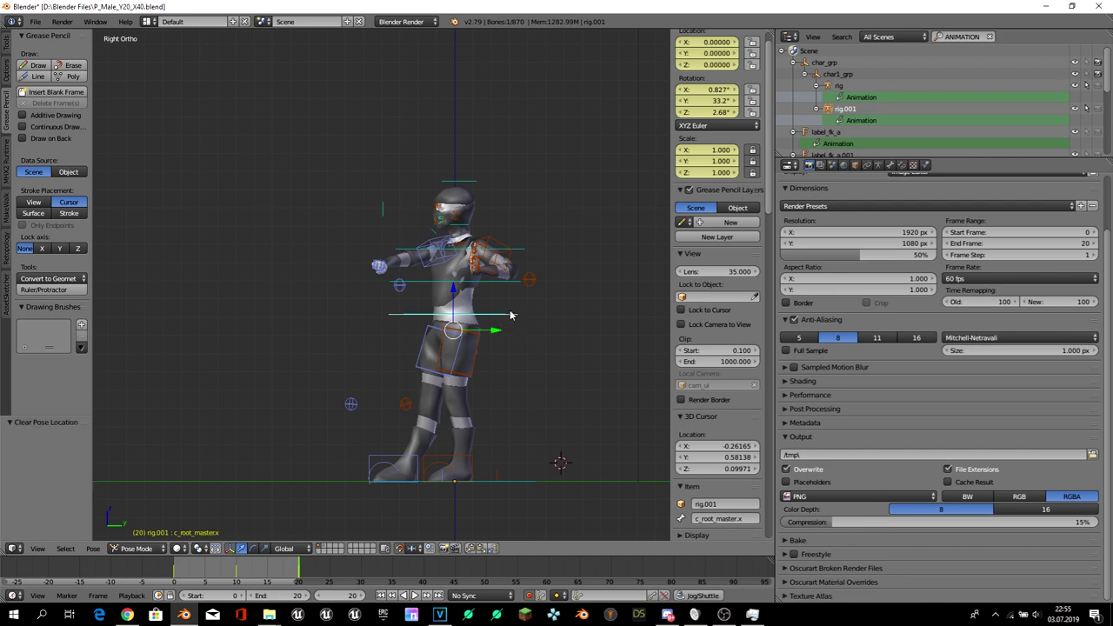
right_click(511, 315)
right_click(510, 320)
key(g)
key(y)
click(460, 330)
- Reposition the right hand IK control along X from the top view
middle_drag(460, 330, 415, 322)
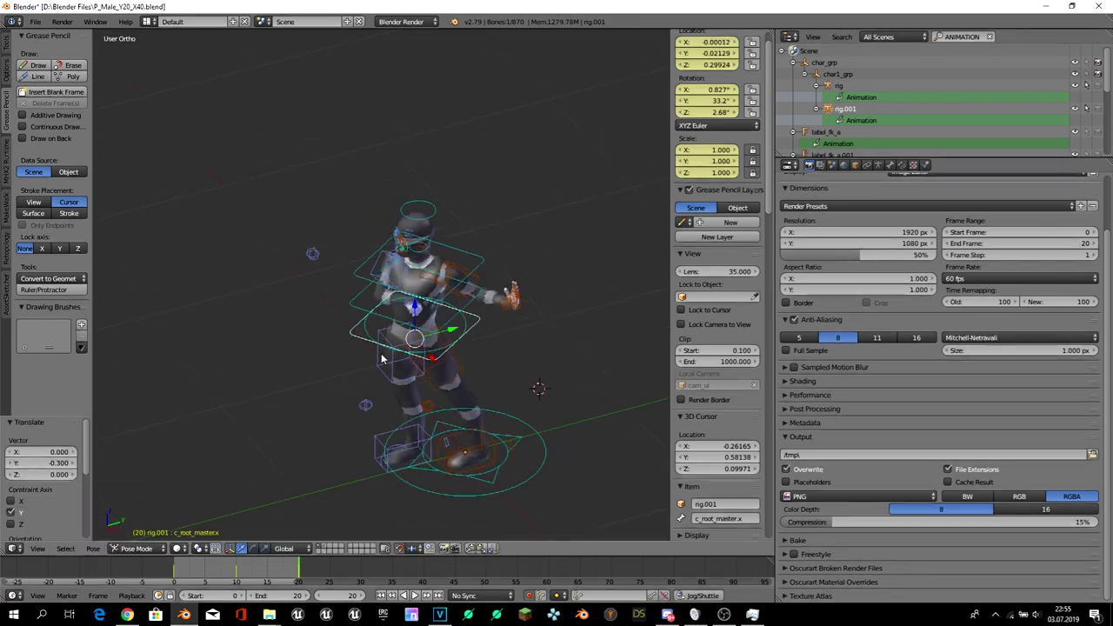
right_click(417, 305)
key(g)
key(y)
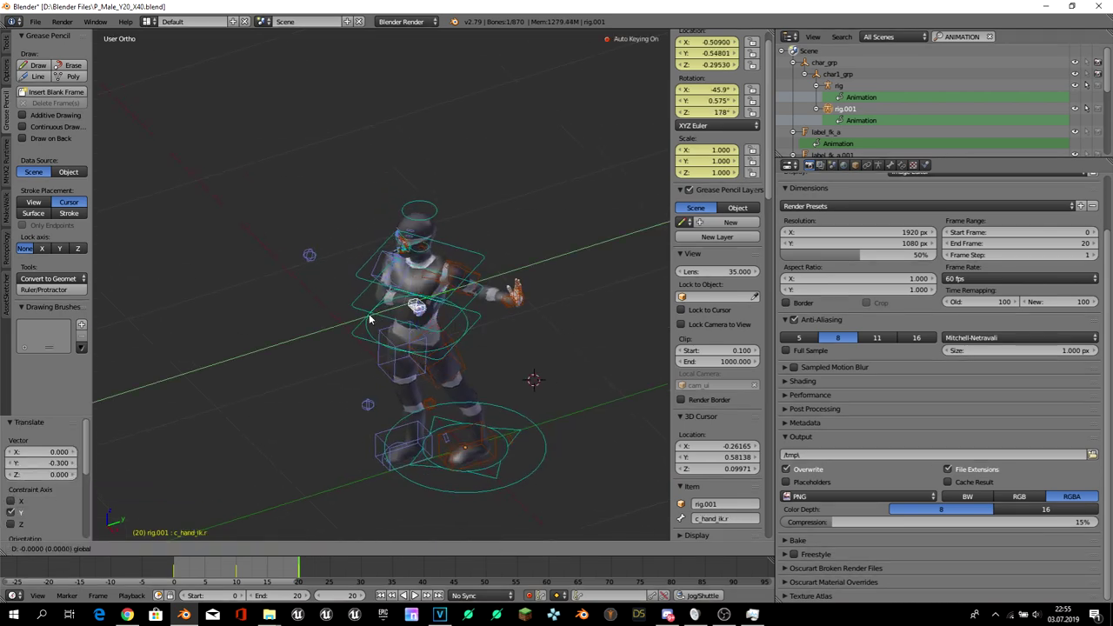
key(Escape)
key(KP_7)
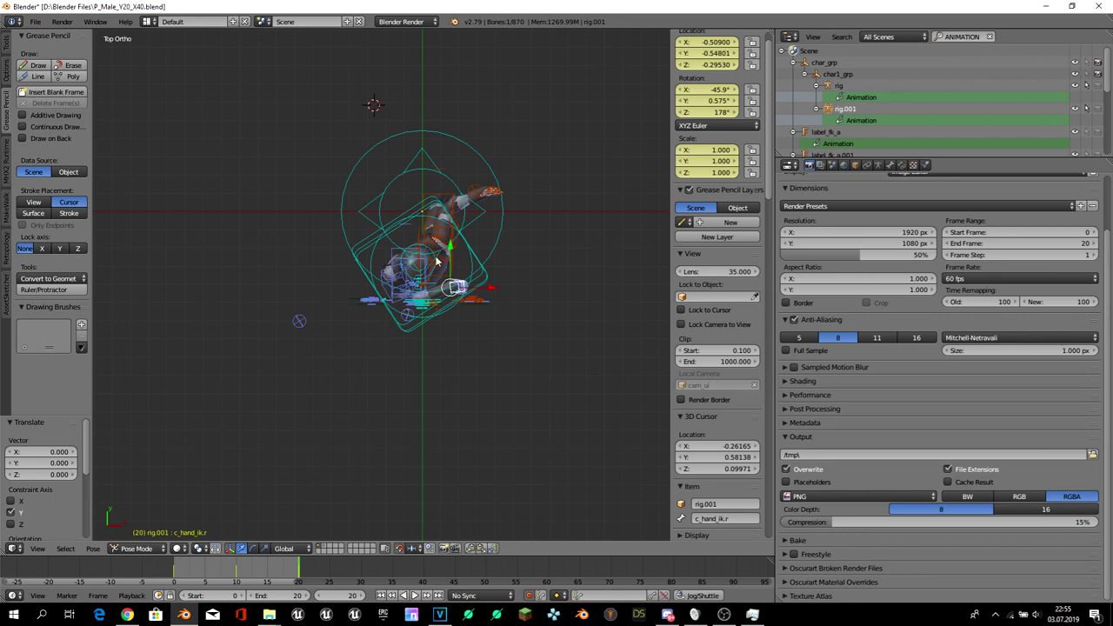
key(g)
key(y)
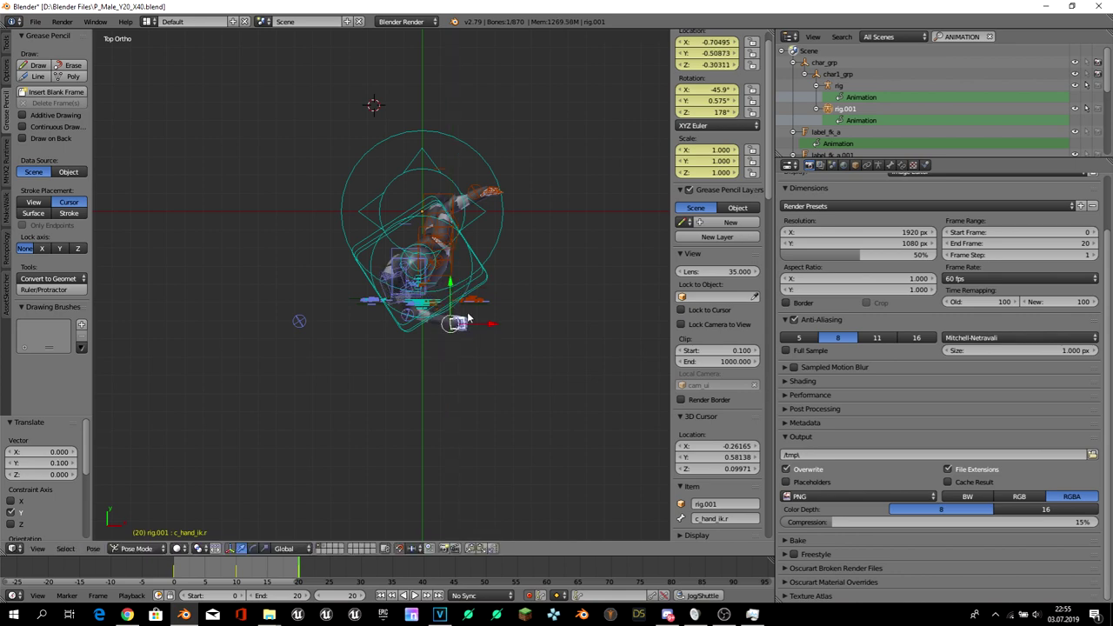
key(x)
click(470, 325)
- Move the right foot back 0.2 along Y and raise it 0.2 at frame 15
middle_drag(417, 427, 364, 394)
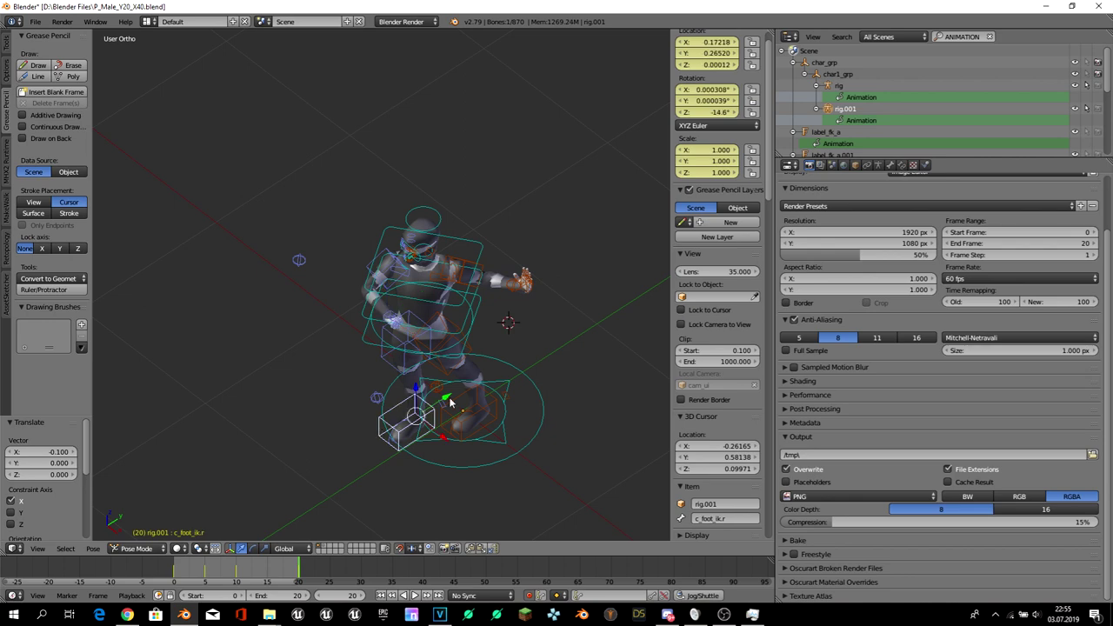
key(KP_3)
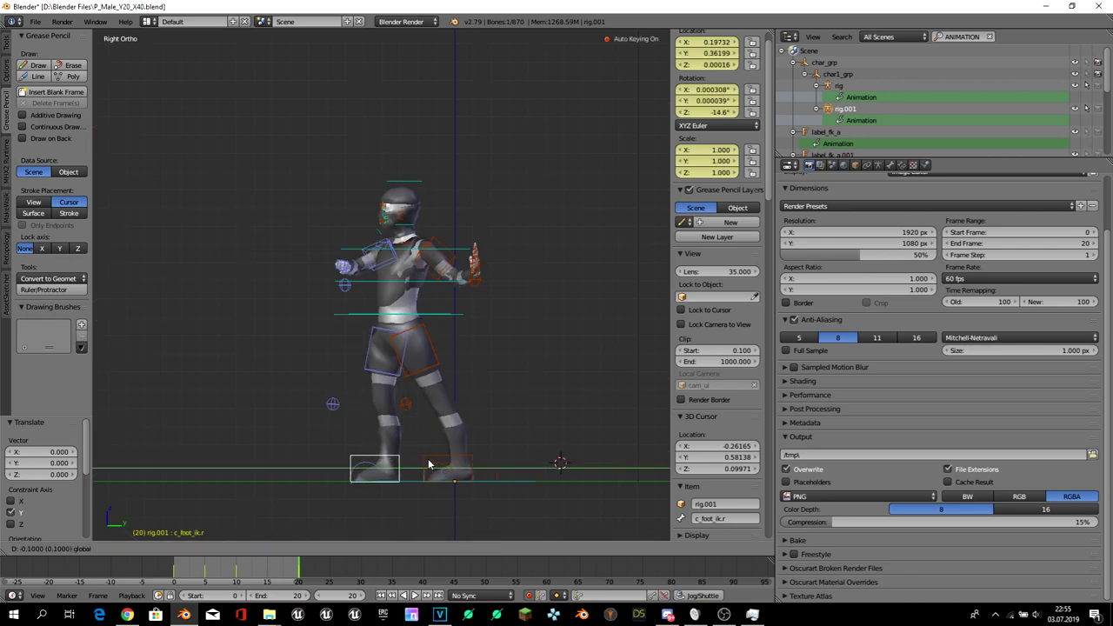
drag(442, 472, 405, 471)
click(268, 570)
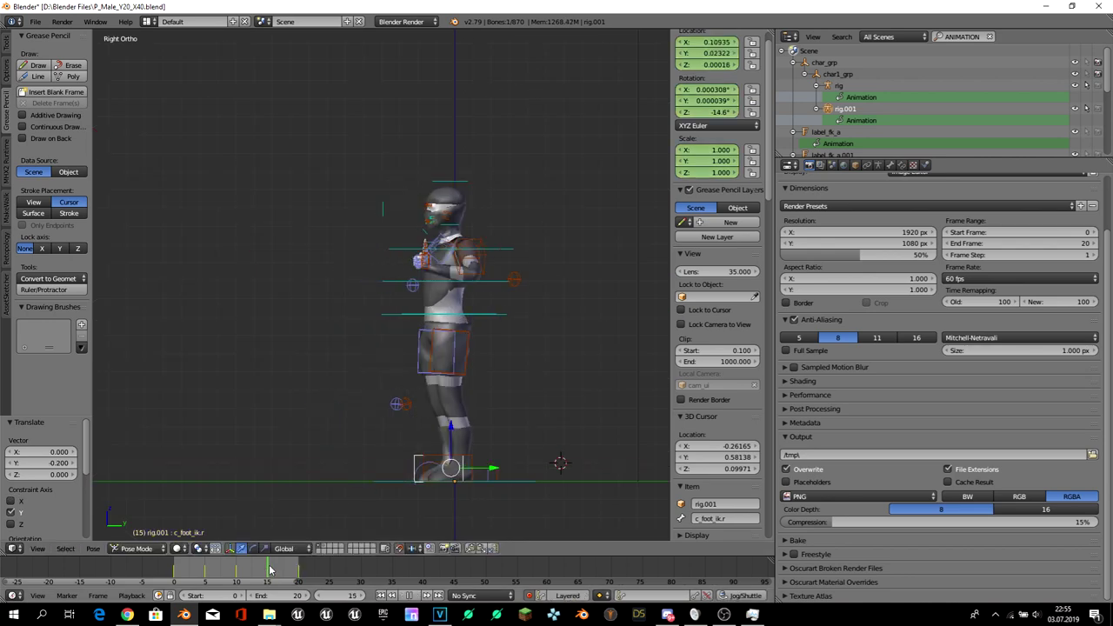
drag(452, 430, 452, 394)
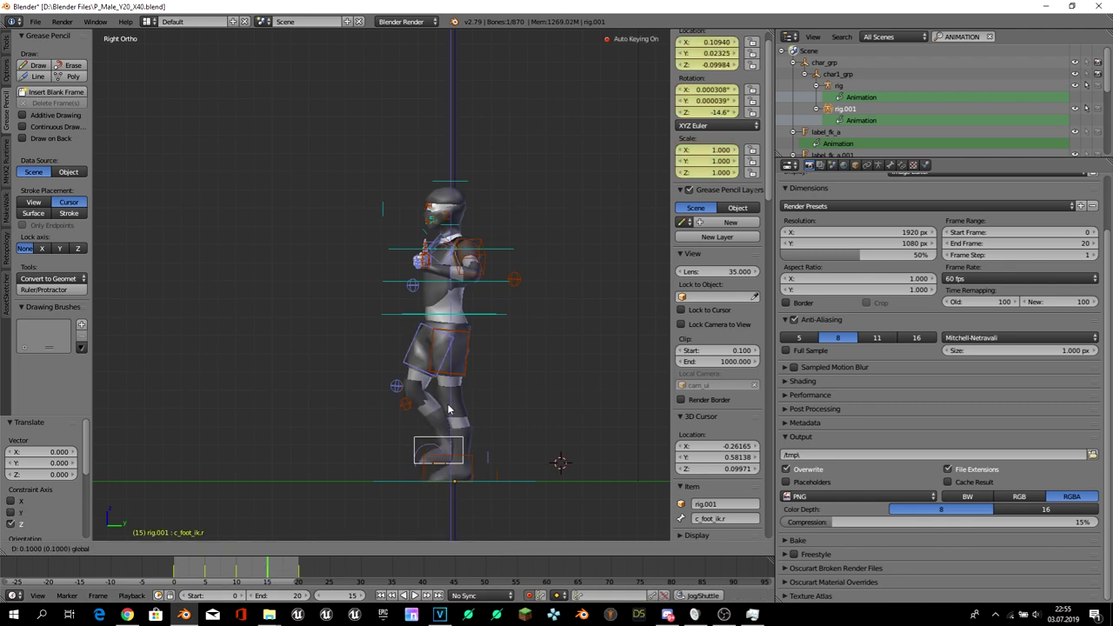
key(alt+a)
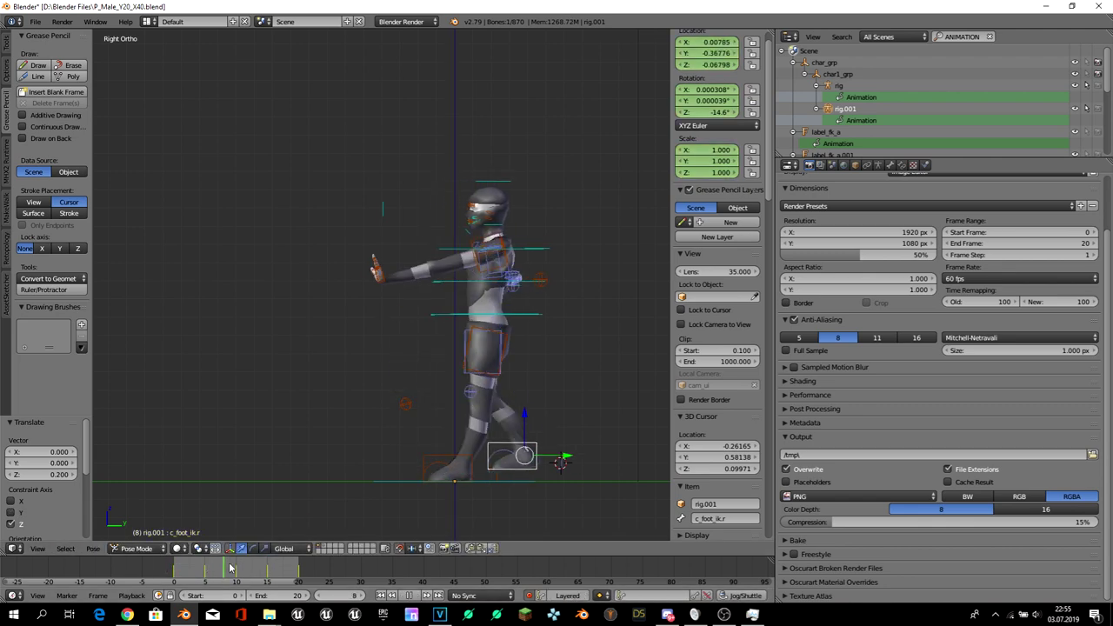
- Set the scene frame rate to 30 fps while reviewing the playback
click(353, 576)
key(alt+a)
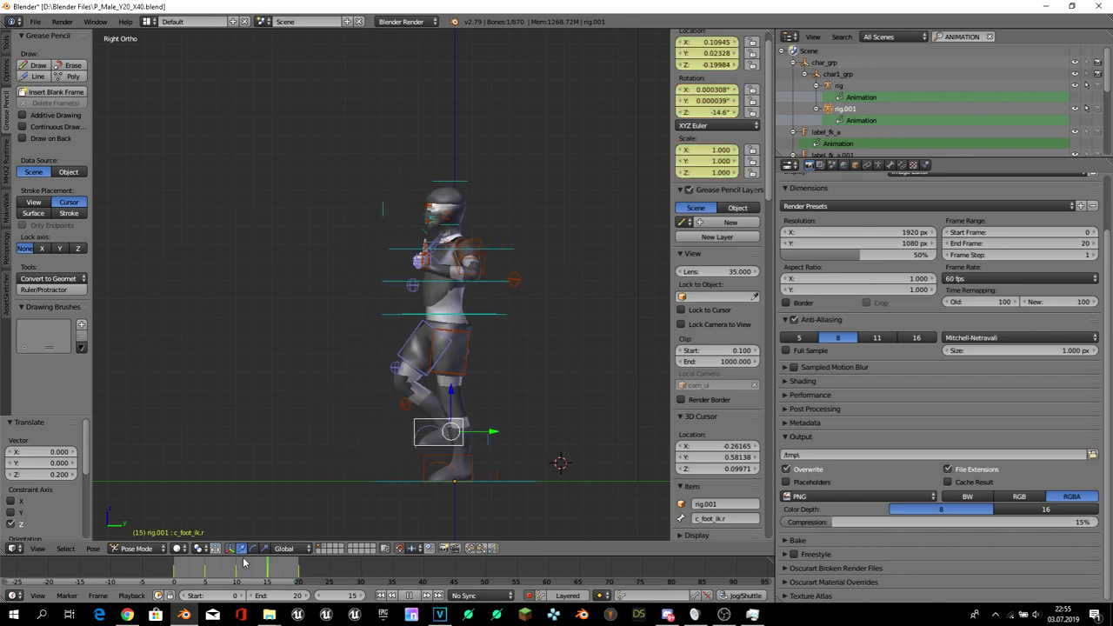
middle_drag(486, 448, 608, 493)
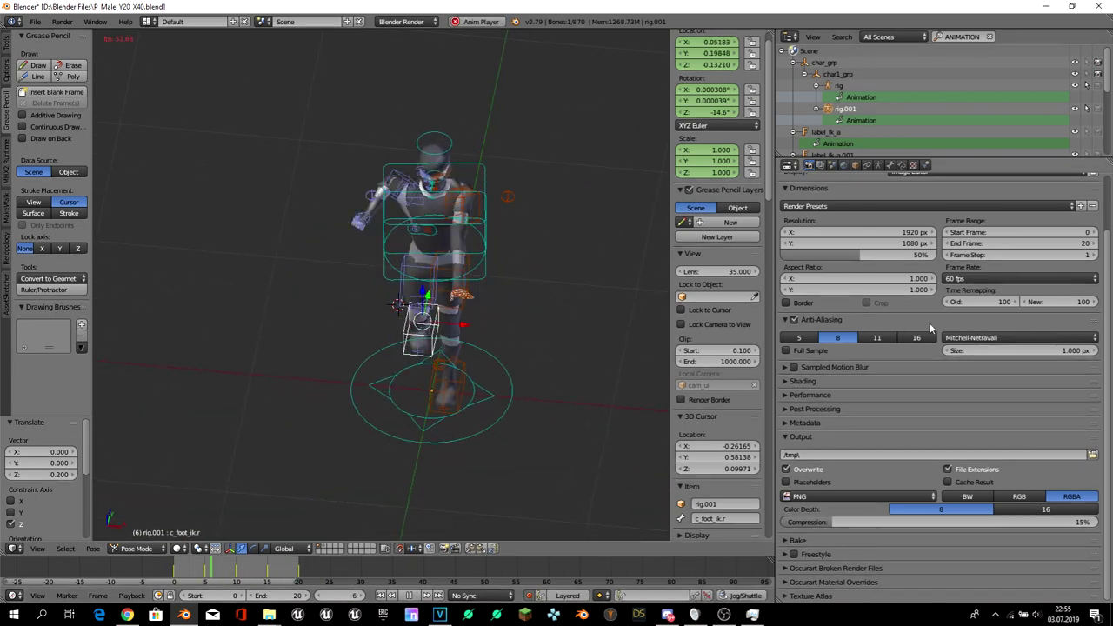
click(1000, 278)
click(965, 340)
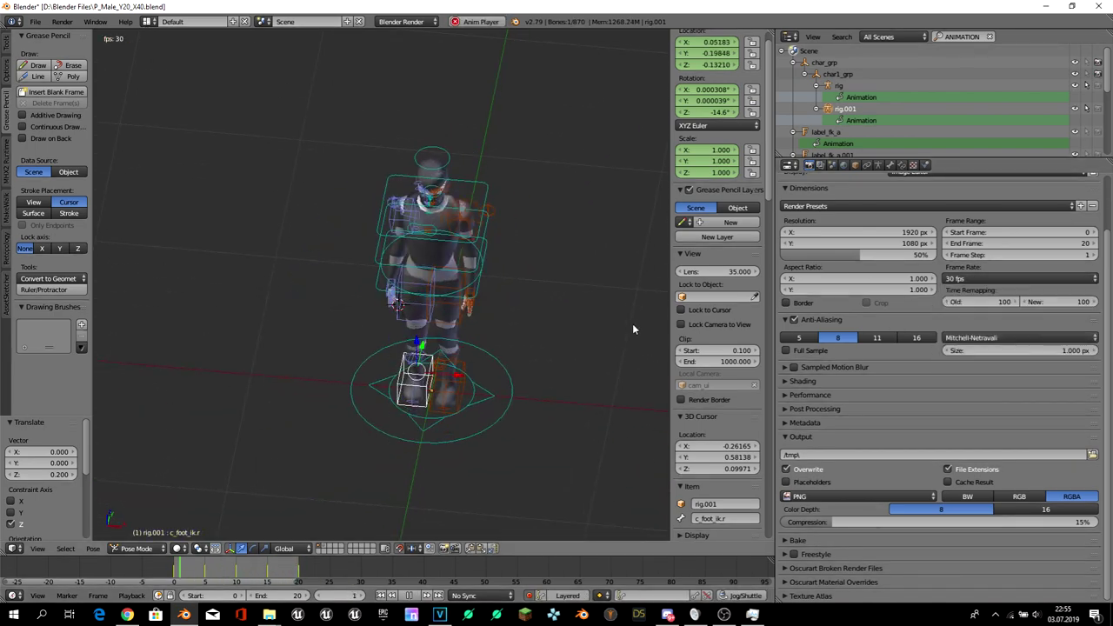
key(alt+a)
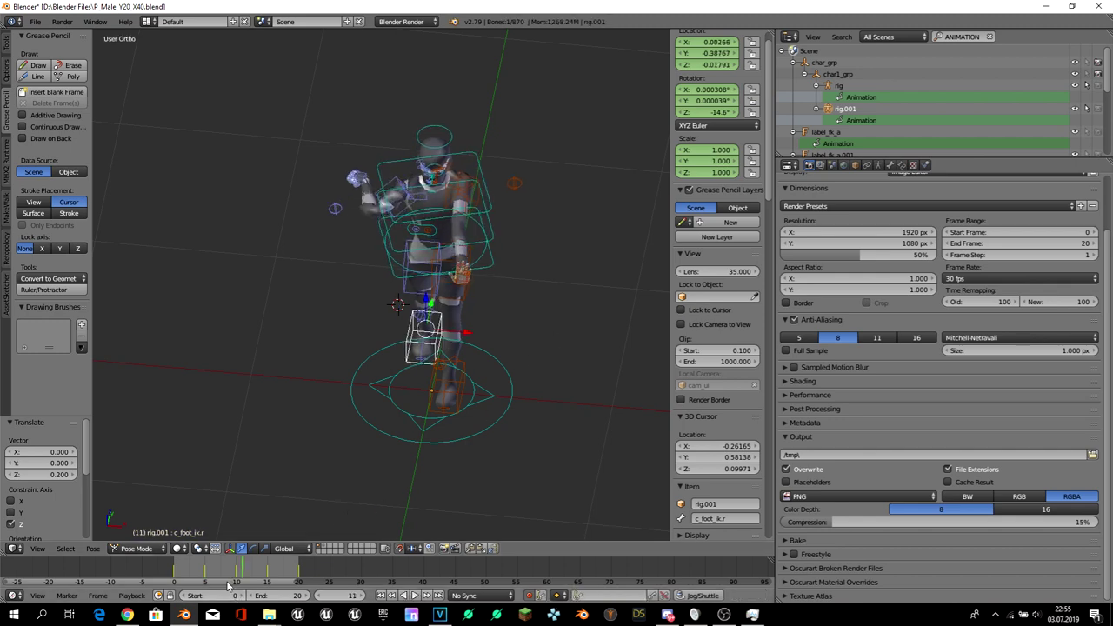
- At frame 10, reposition the right hand IK control twice from the top view
key(Left)
middle_drag(426, 474, 387, 271)
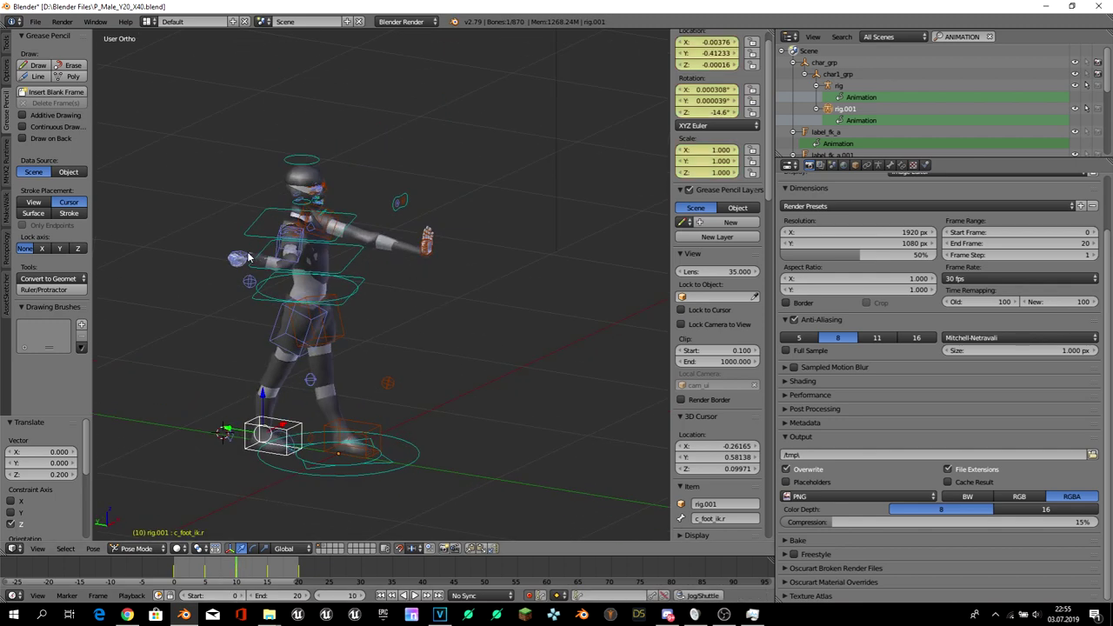
key(KP_7)
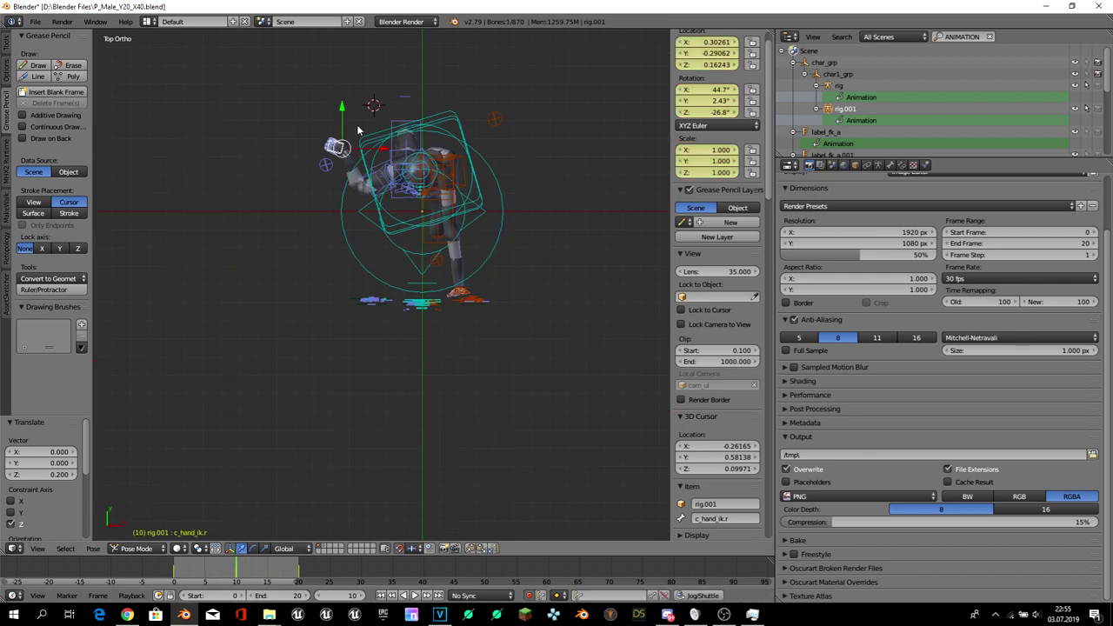
key(g)
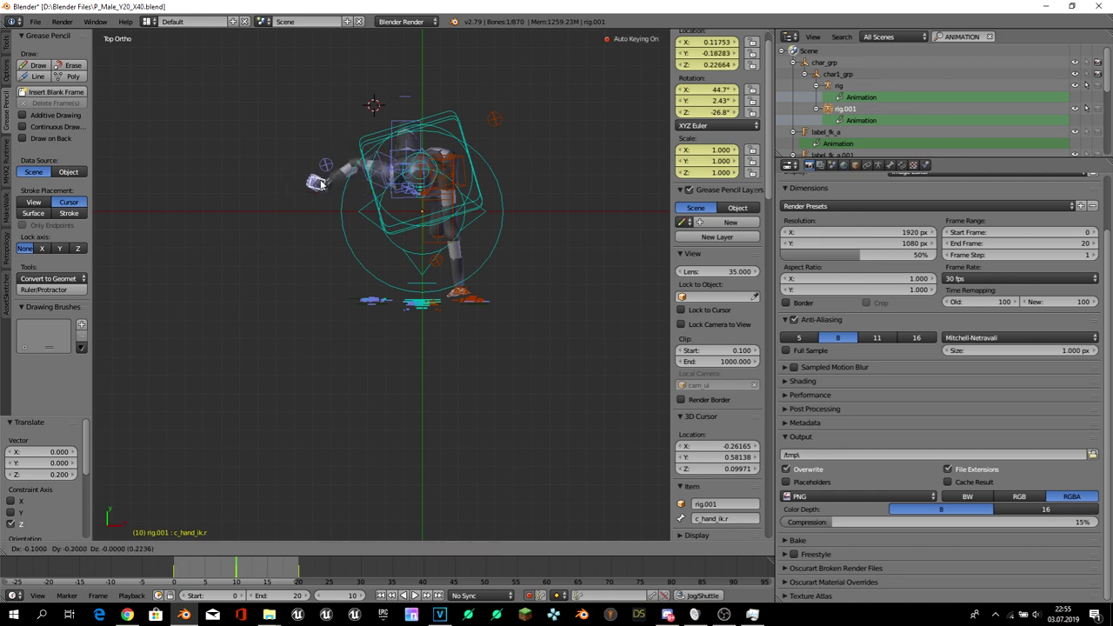
click(320, 183)
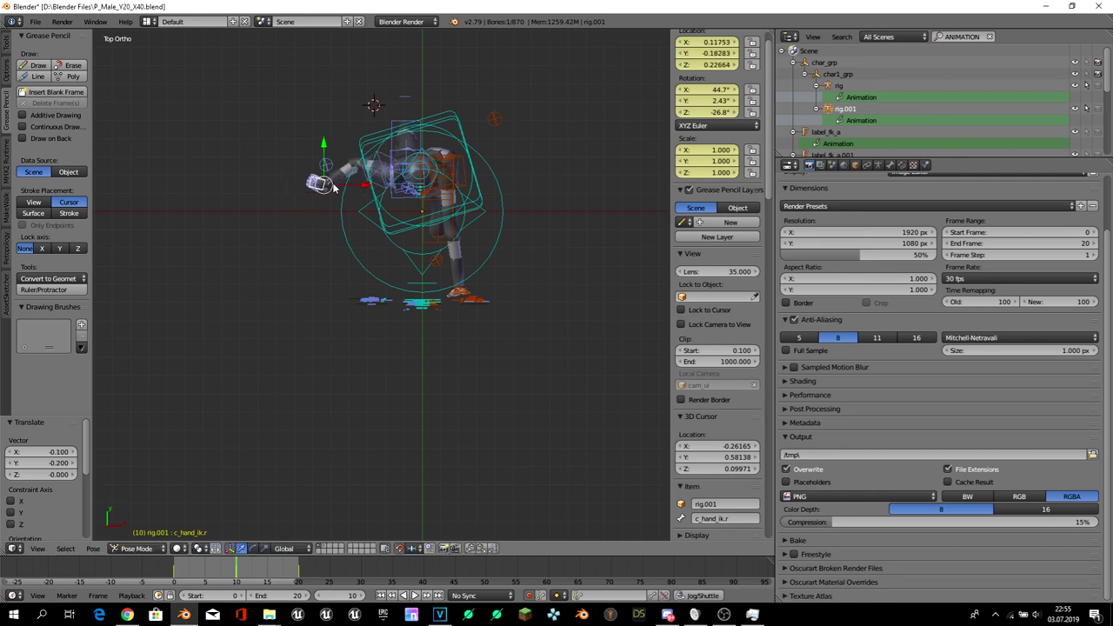
key(g)
click(327, 170)
middle_drag(328, 170, 317, 193)
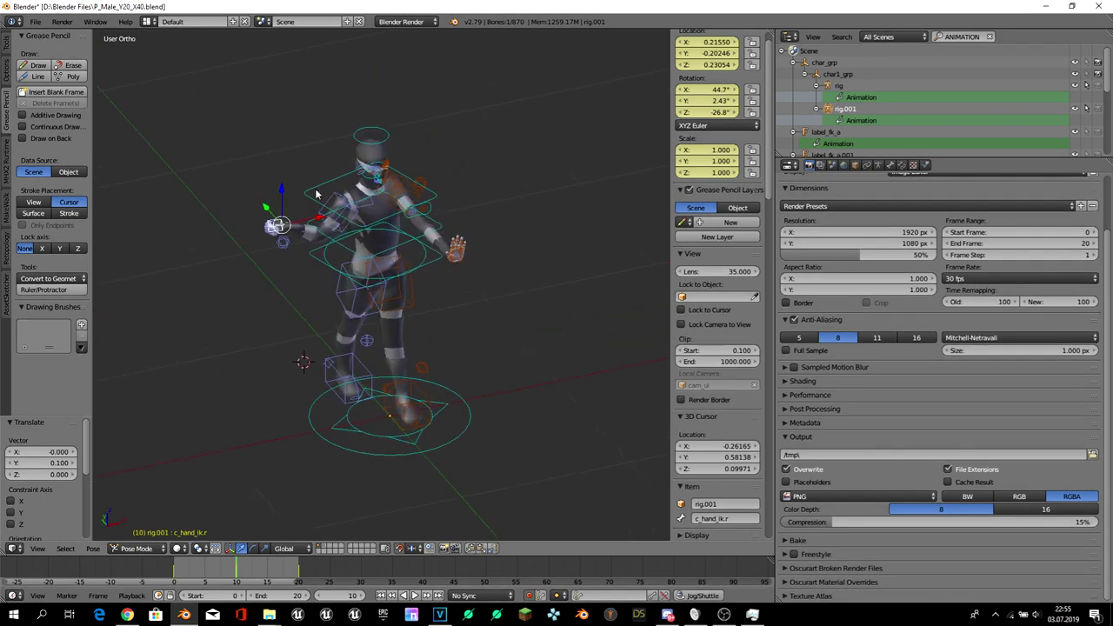
- Move the right arm's elbow pole bone vertically along Z
right_click(284, 243)
key(Tab)
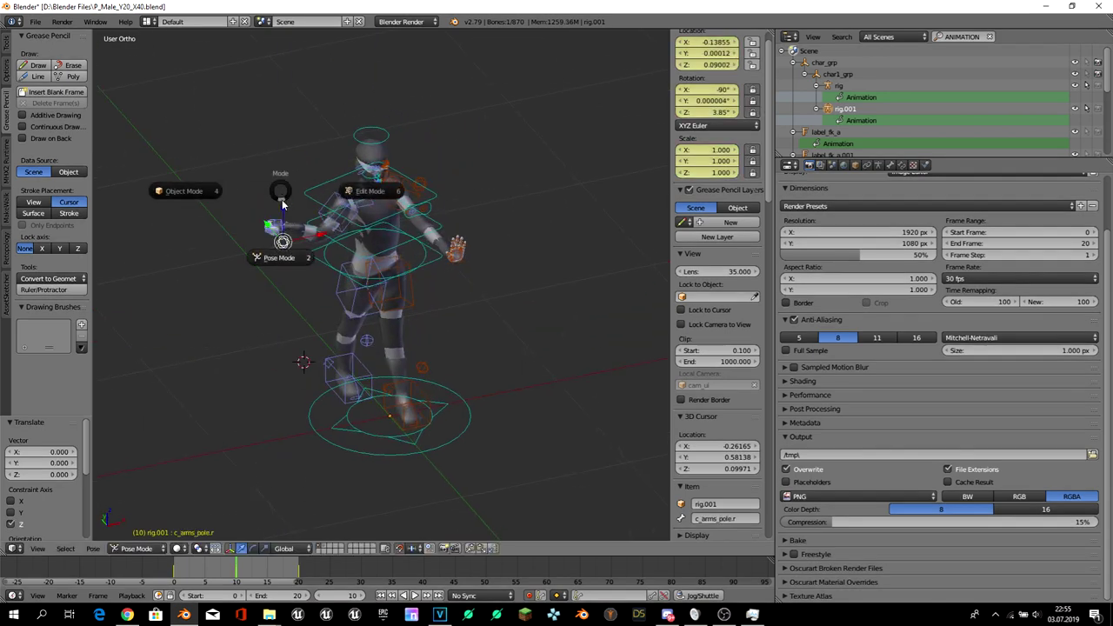
key(Escape)
key(g)
key(z)
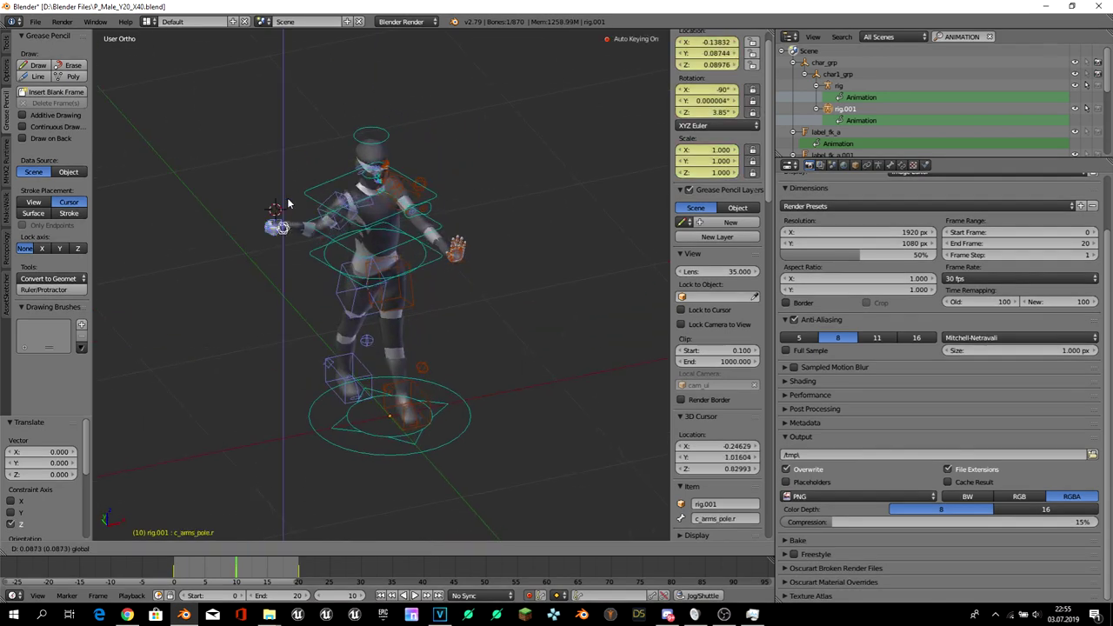
click(282, 198)
- Refine the elbow pole position from the left side view
key(KP_7)
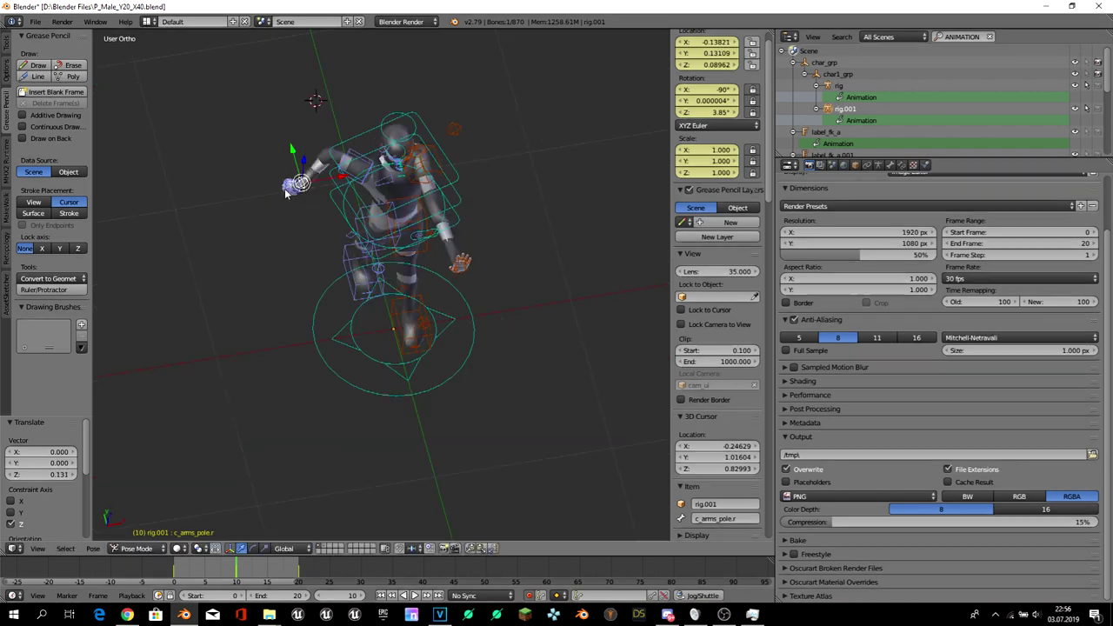
key(KP_3)
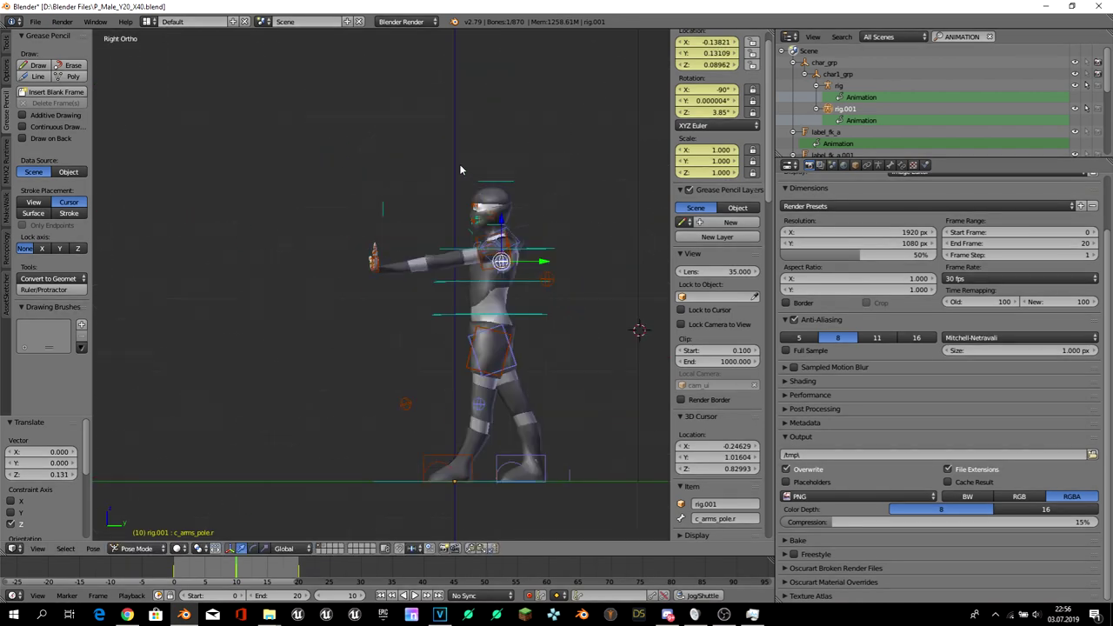
key(ctrl+KP_3)
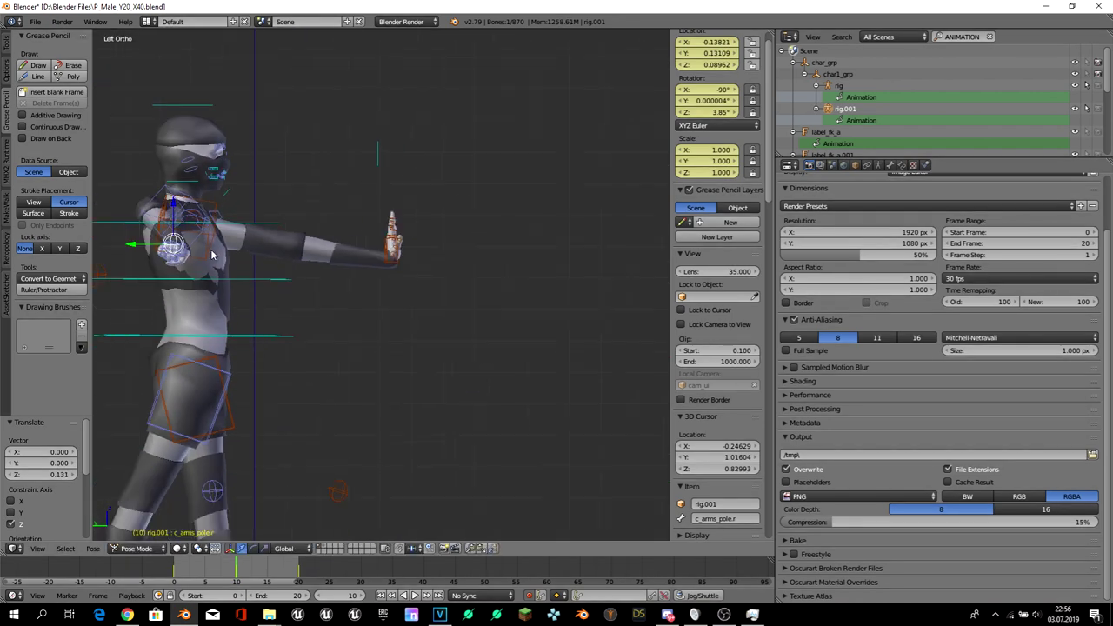
key(g)
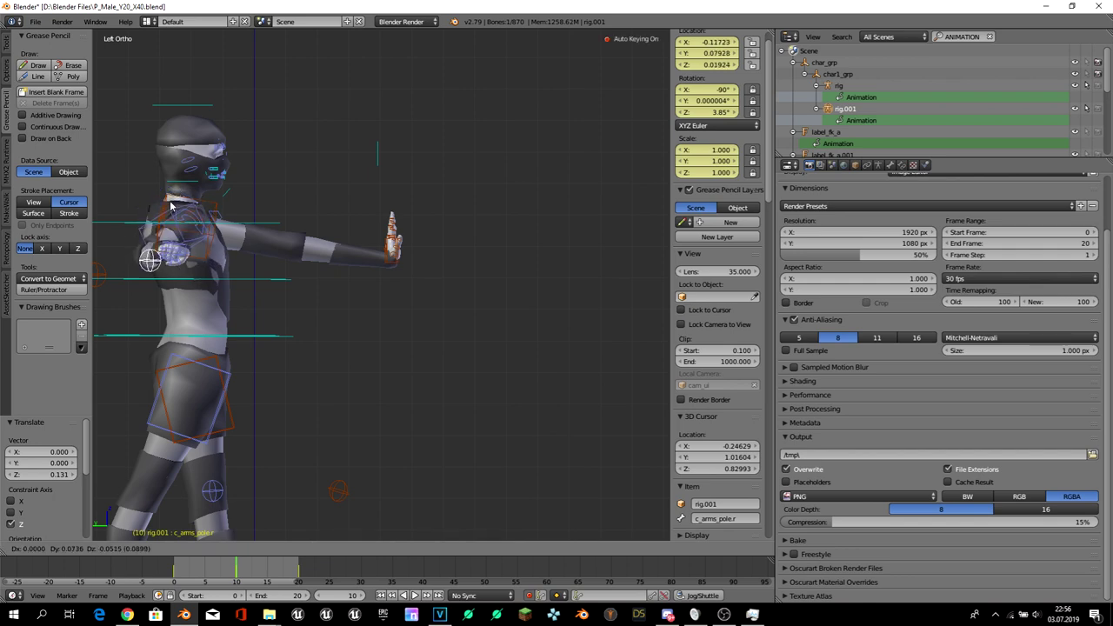
click(174, 201)
key(g)
click(174, 200)
middle_drag(174, 200, 218, 302)
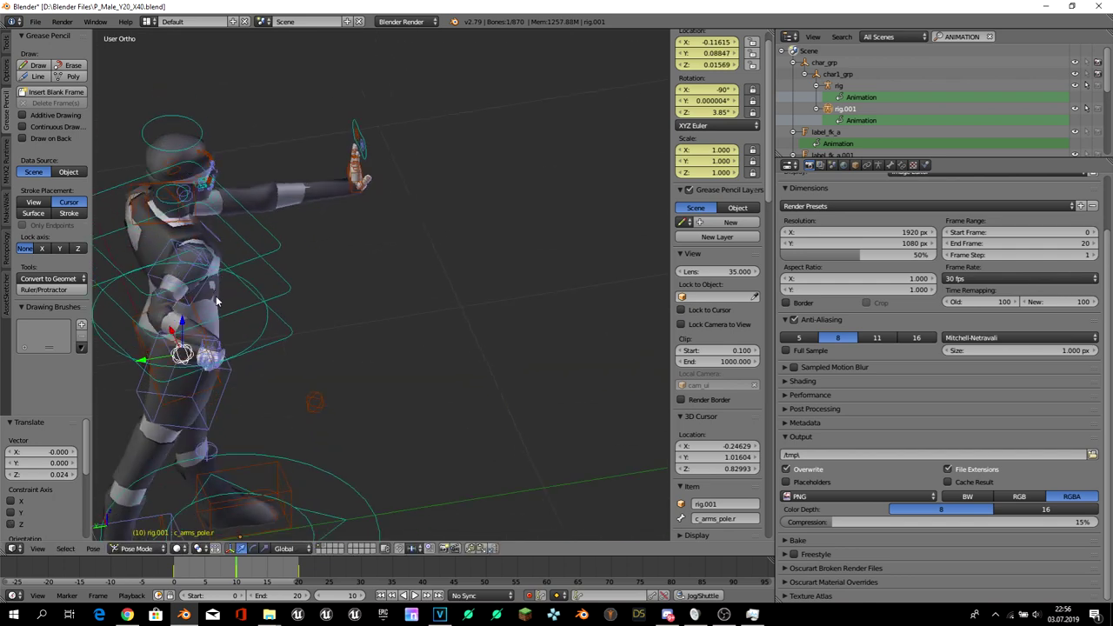
- Rotate the right hand IK control -16.5° and shift it slightly sideways
right_click(208, 353)
right_click(201, 344)
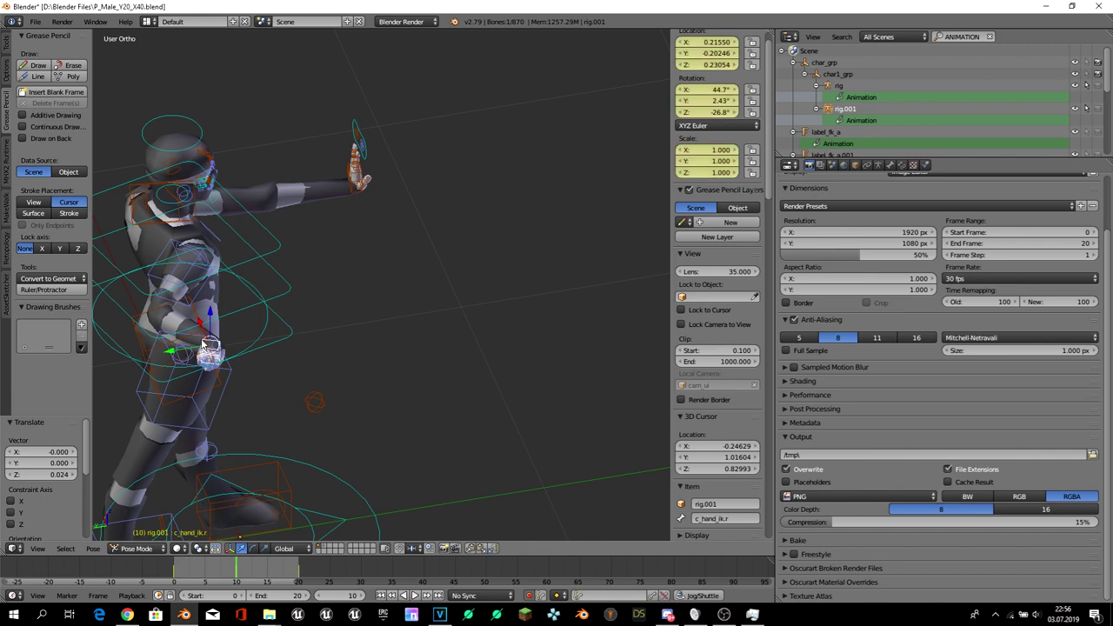
key(KP_7)
key(KP_Decimal)
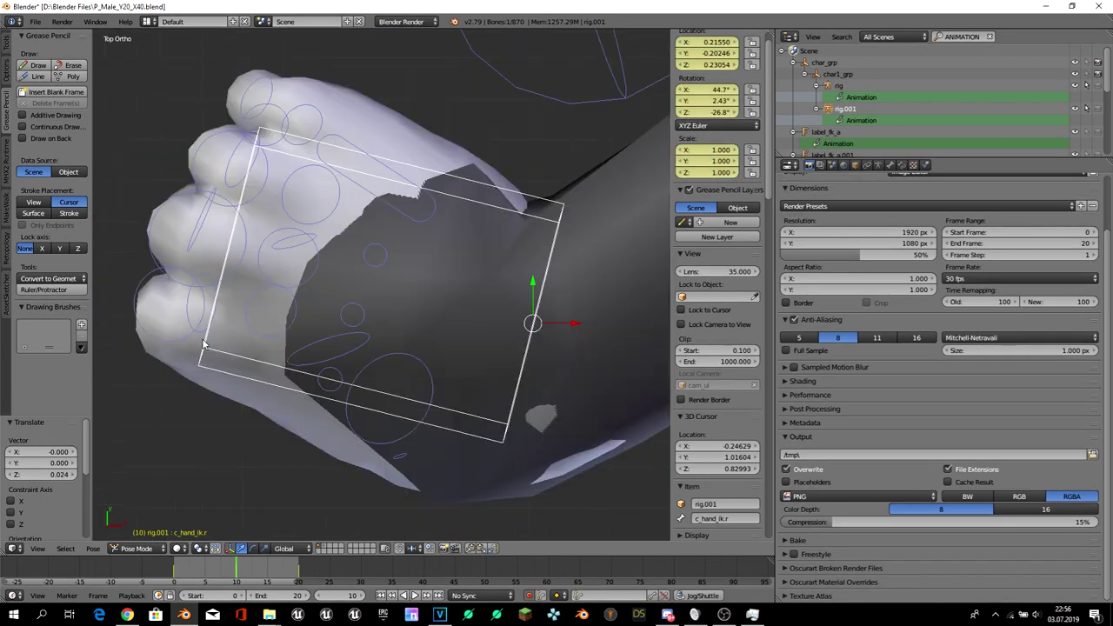
scroll(392, 296, down, 5)
key(r)
click(484, 236)
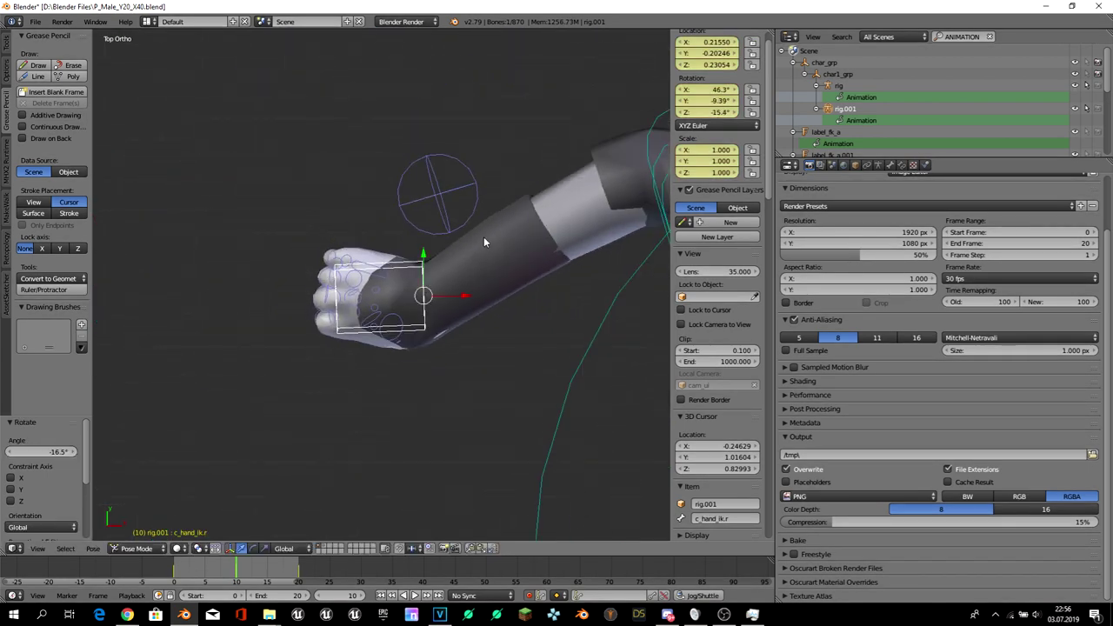
key(g)
click(388, 226)
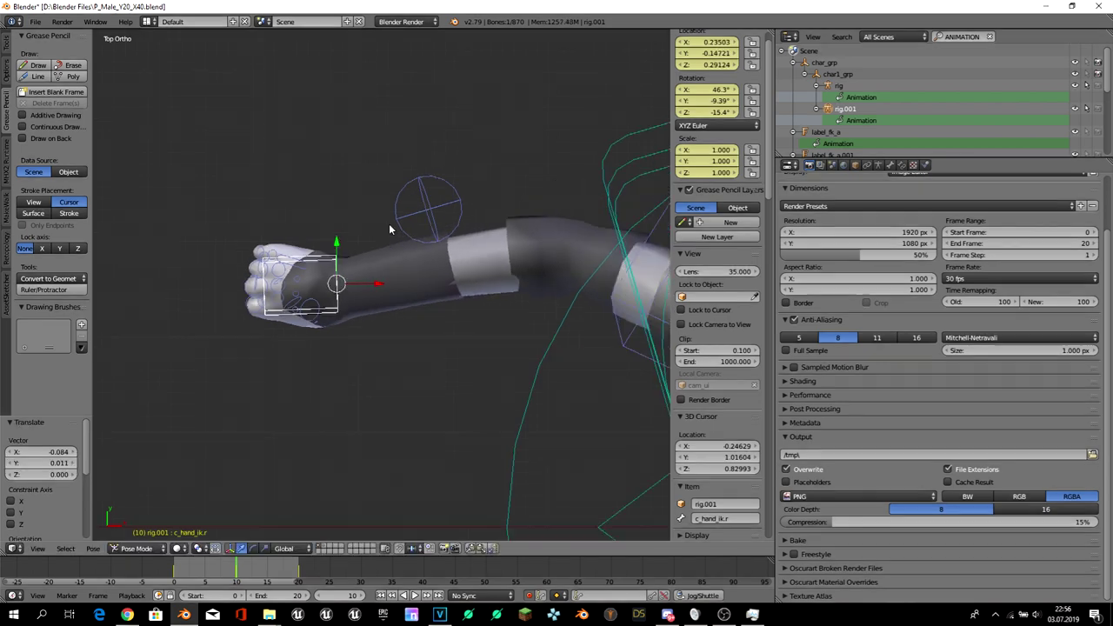
middle_drag(389, 223, 242, 537)
scroll(287, 470, up, 3)
- Review the punch, then rotate the right hand IK control -42.8° at frame 10
scroll(317, 404, down, 5)
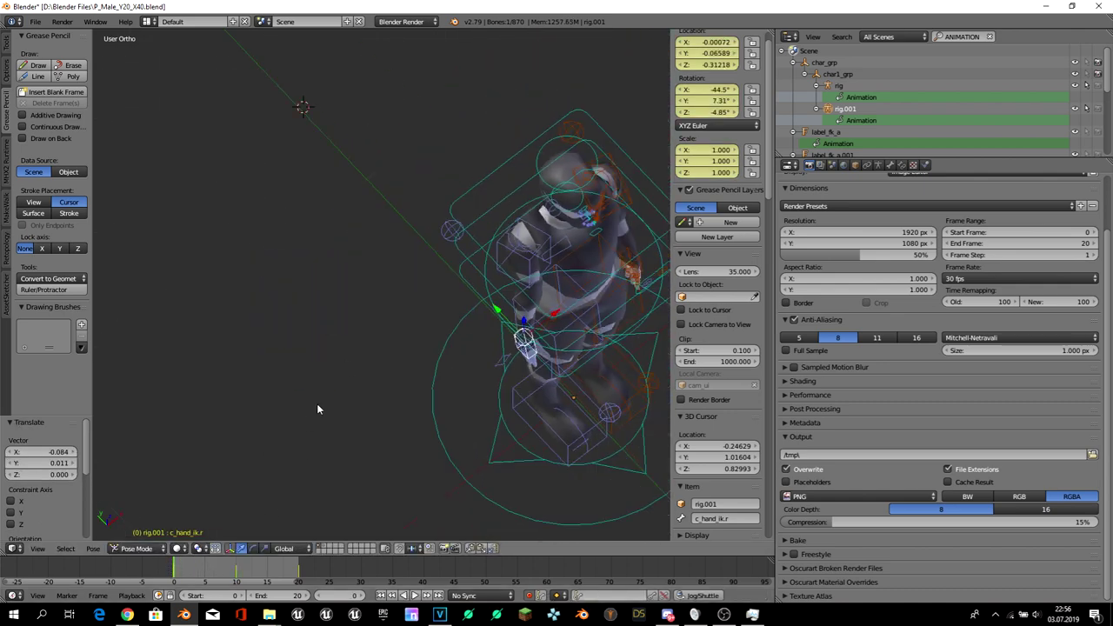
key(alt+a)
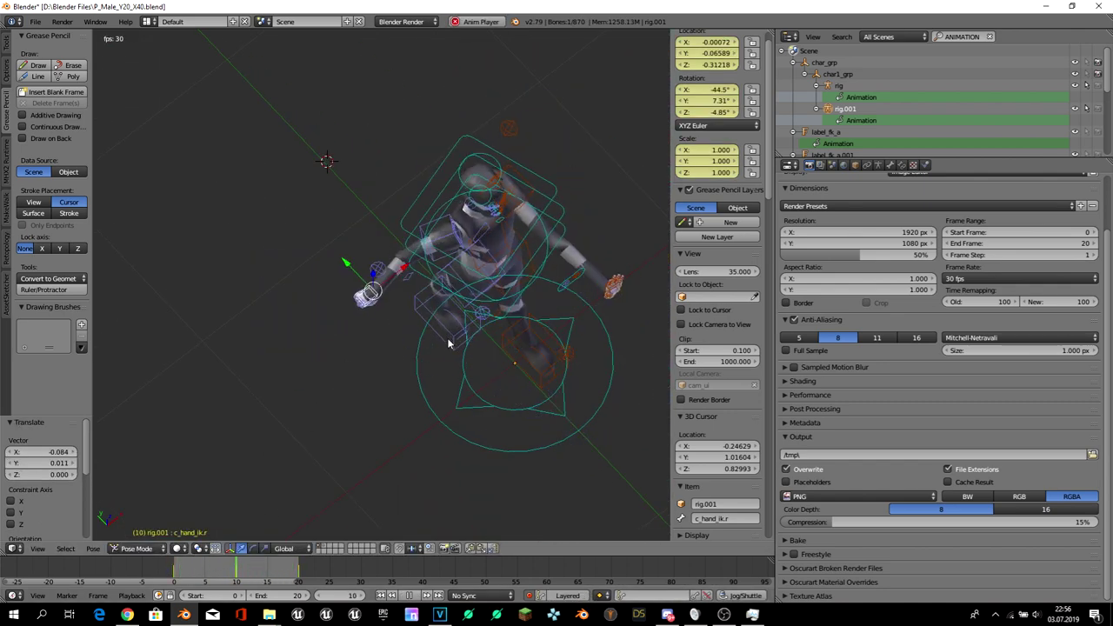
key(alt+a)
mouse_move(259, 565)
mouse_down()
mouse_move(231, 567)
mouse_move(242, 567)
mouse_up()
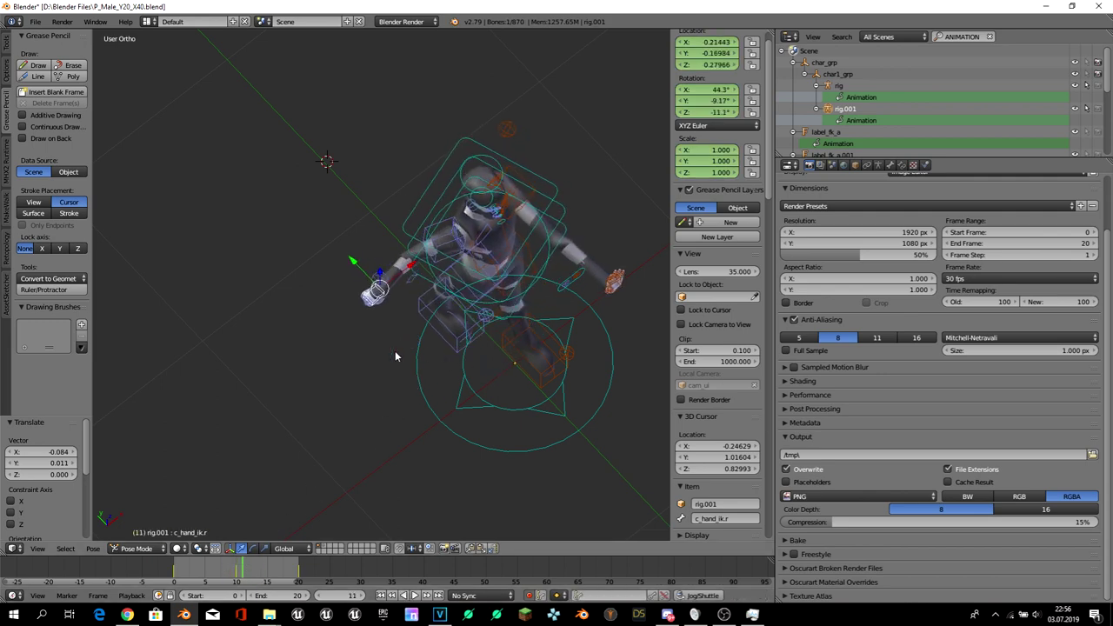
key(Left)
key(KP_7)
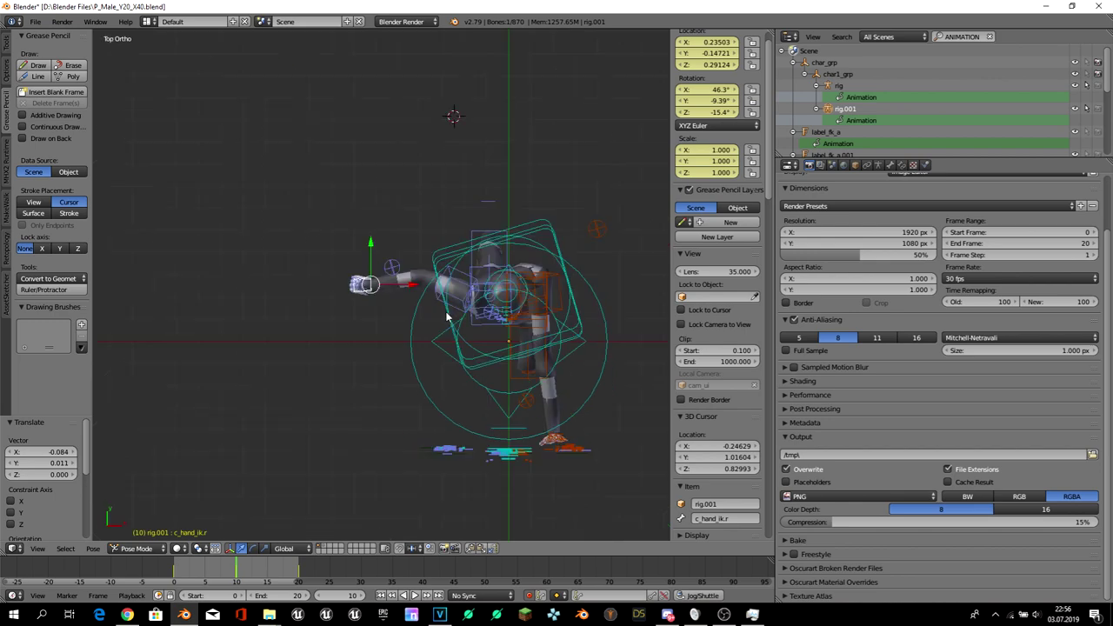
key(r)
click(408, 218)
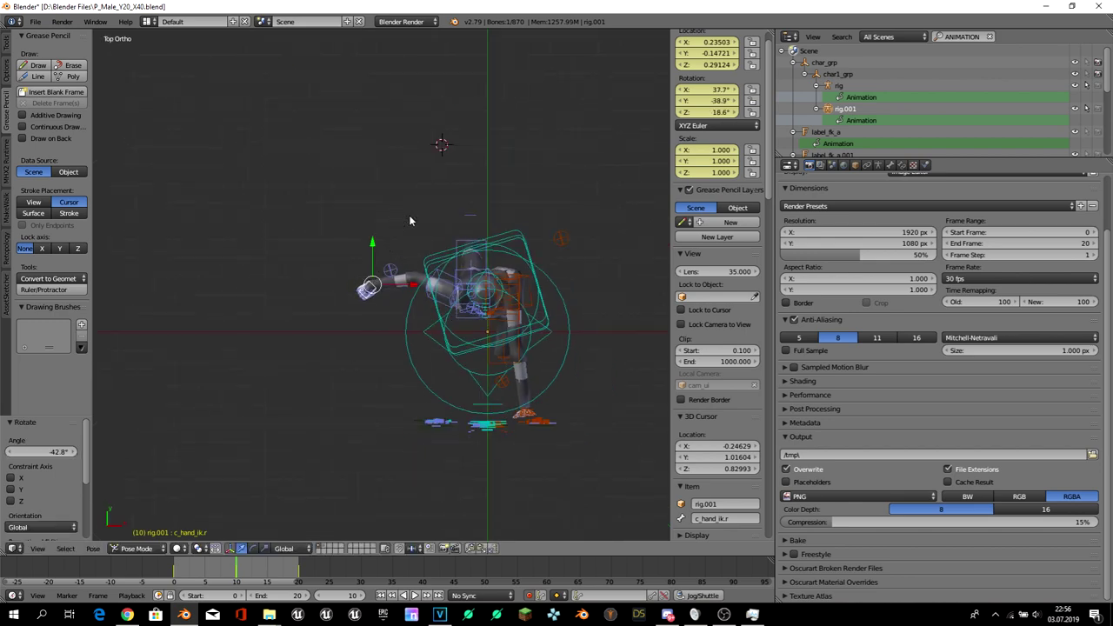
- Check the change in playback, then start lowering the right hand at frame 20
key(alt+a)
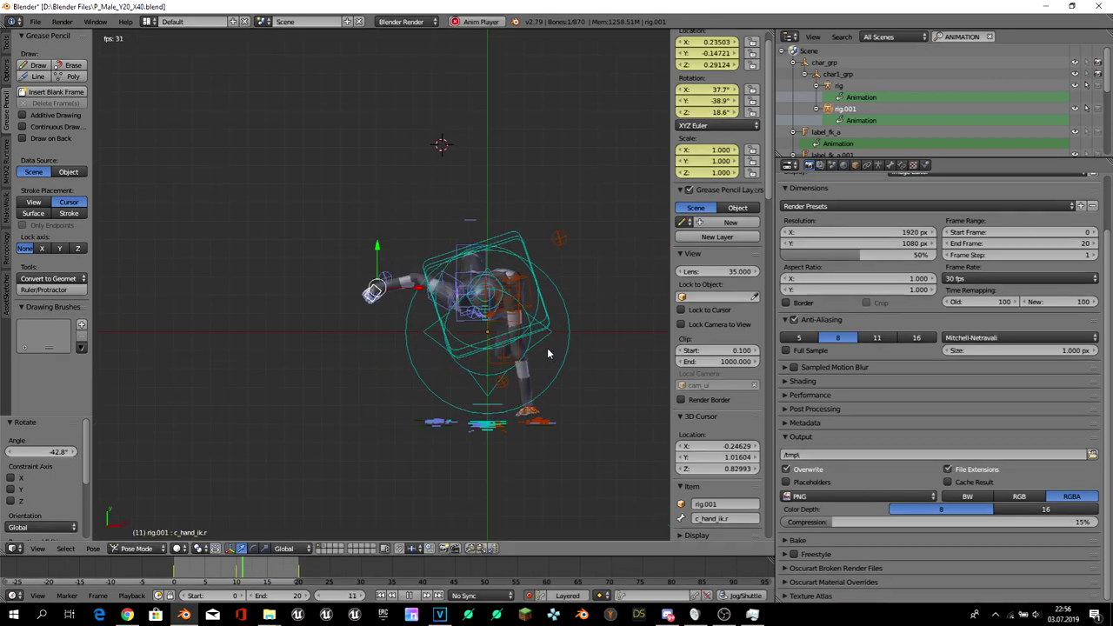
key(alt+a)
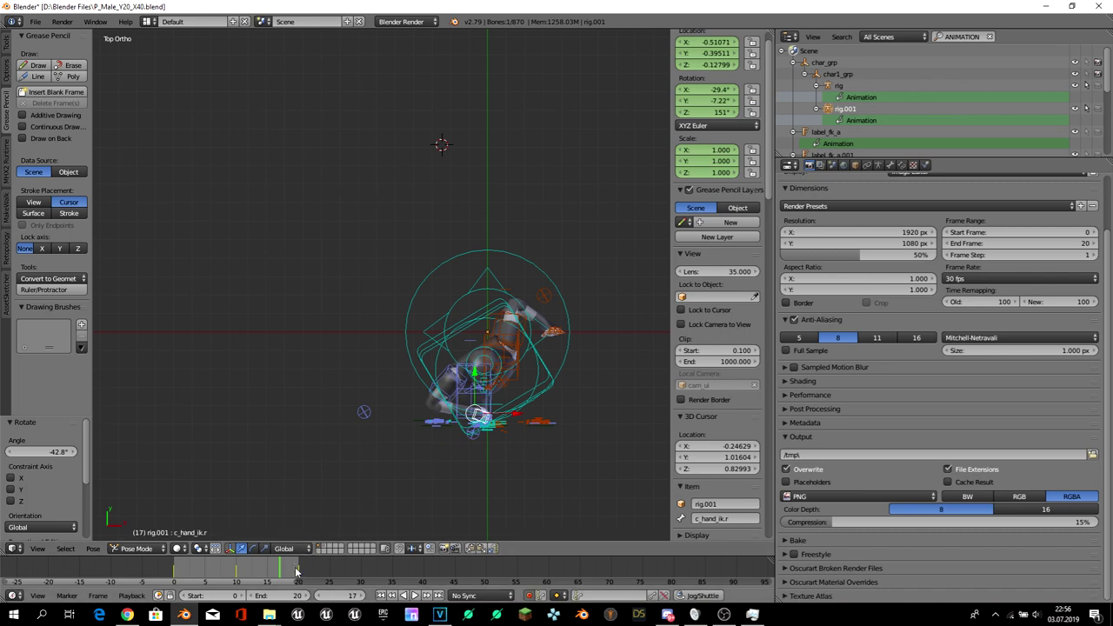
click(292, 572)
click(295, 571)
key(g)
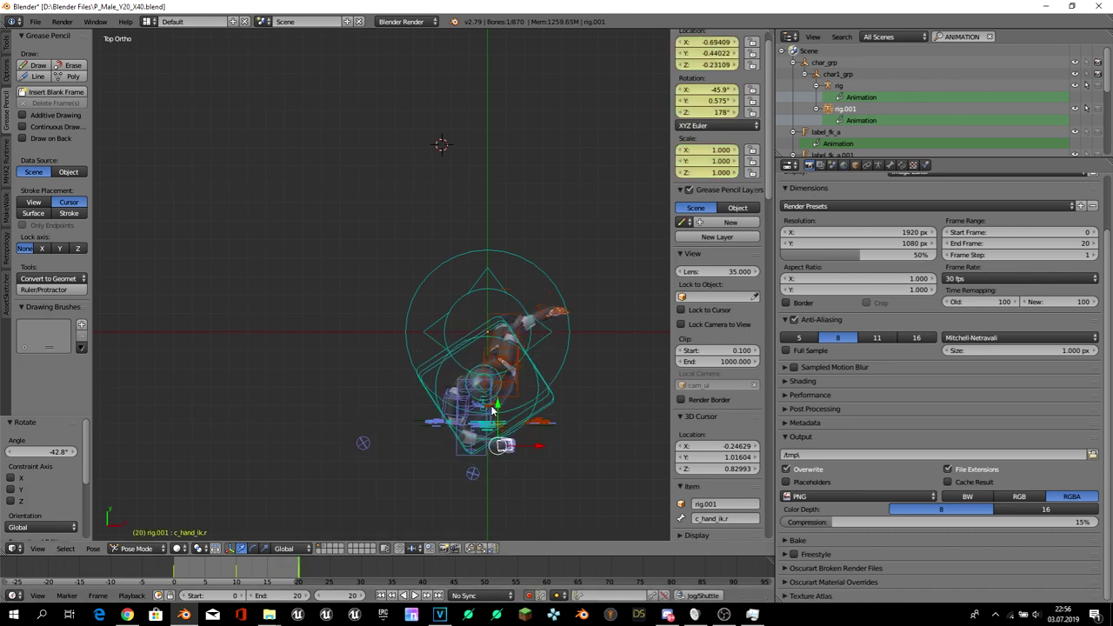
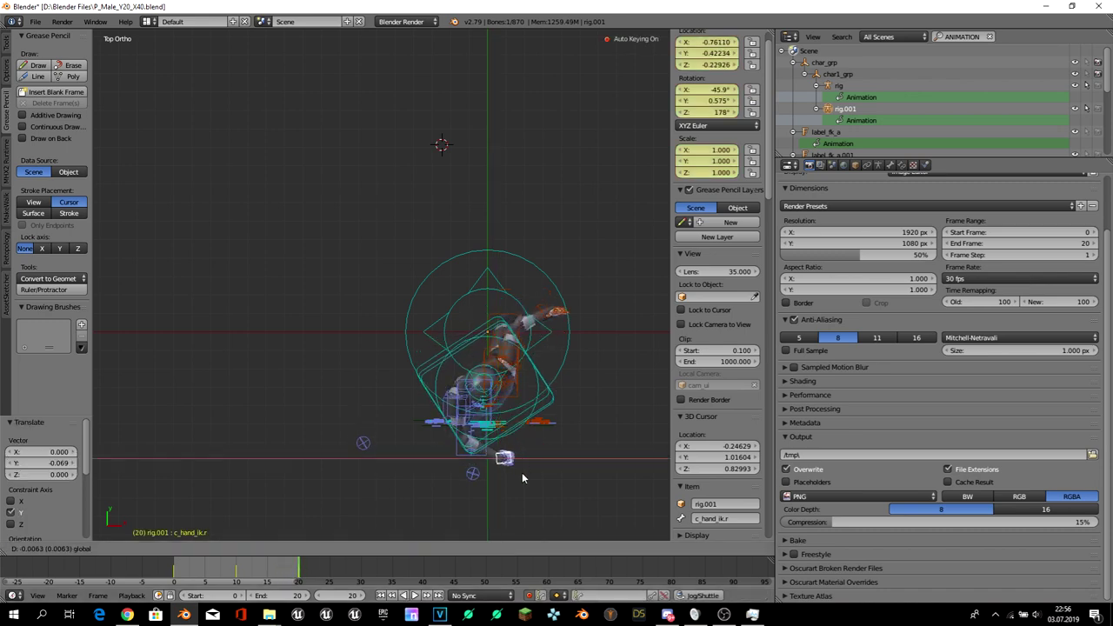
- Raise the right hand IK control along Y, then play back the punch to review it
click(494, 430)
drag(494, 431, 500, 413)
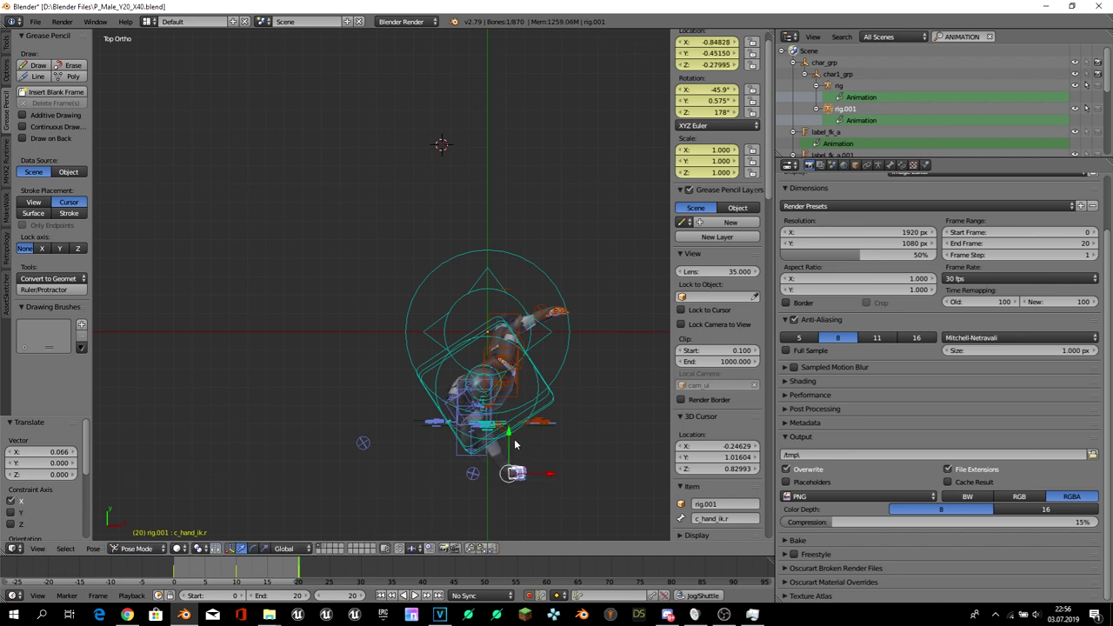
drag(296, 571, 274, 572)
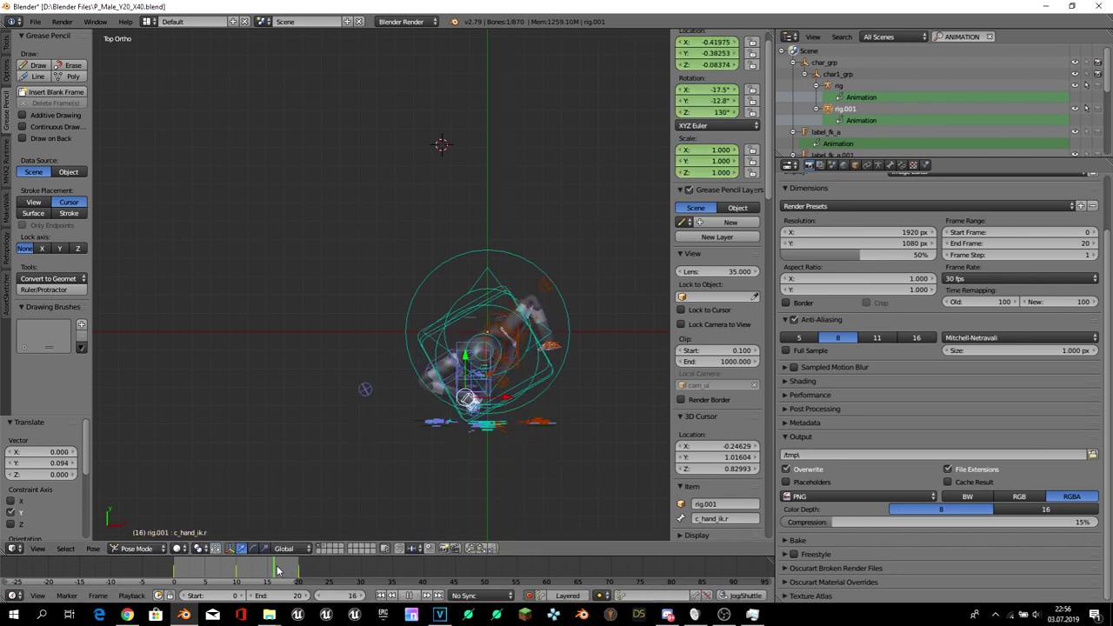
key(alt+a)
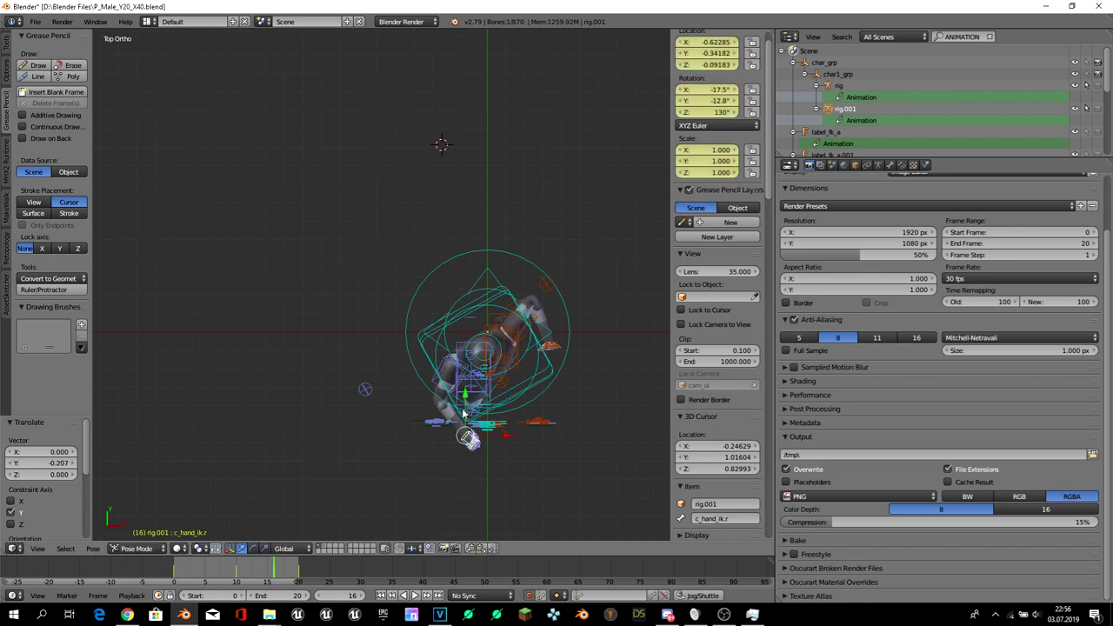
middle_drag(626, 339, 502, 271)
mouse_move(602, 481)
middle_down()
mouse_move(499, 386)
mouse_move(464, 387)
middle_up()
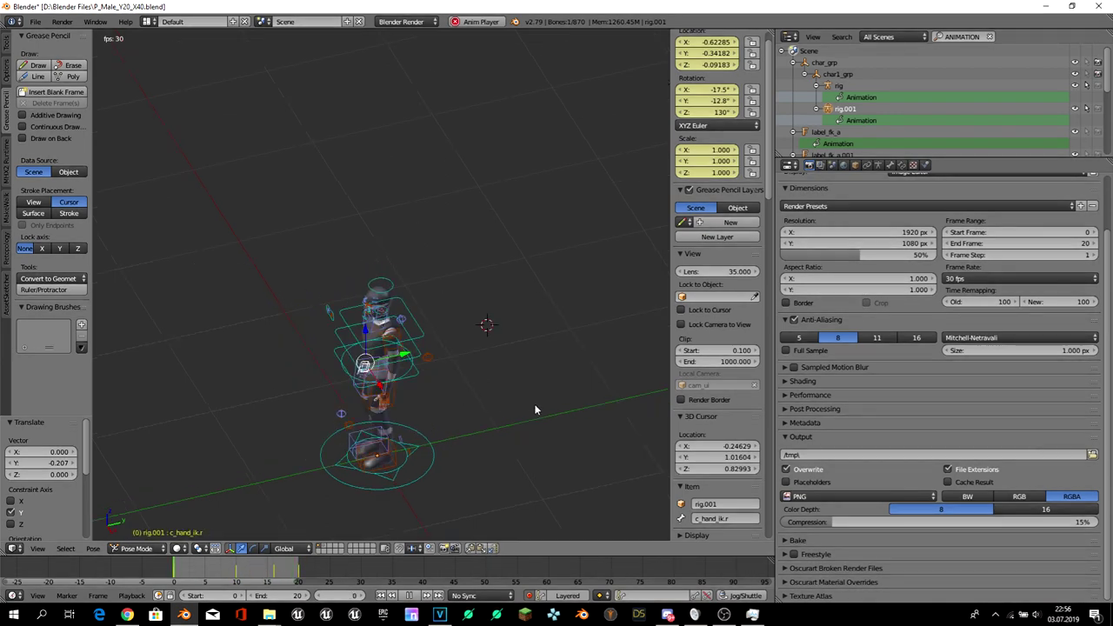
mouse_move(534, 404)
middle_down()
mouse_move(558, 432)
mouse_move(477, 454)
middle_up()
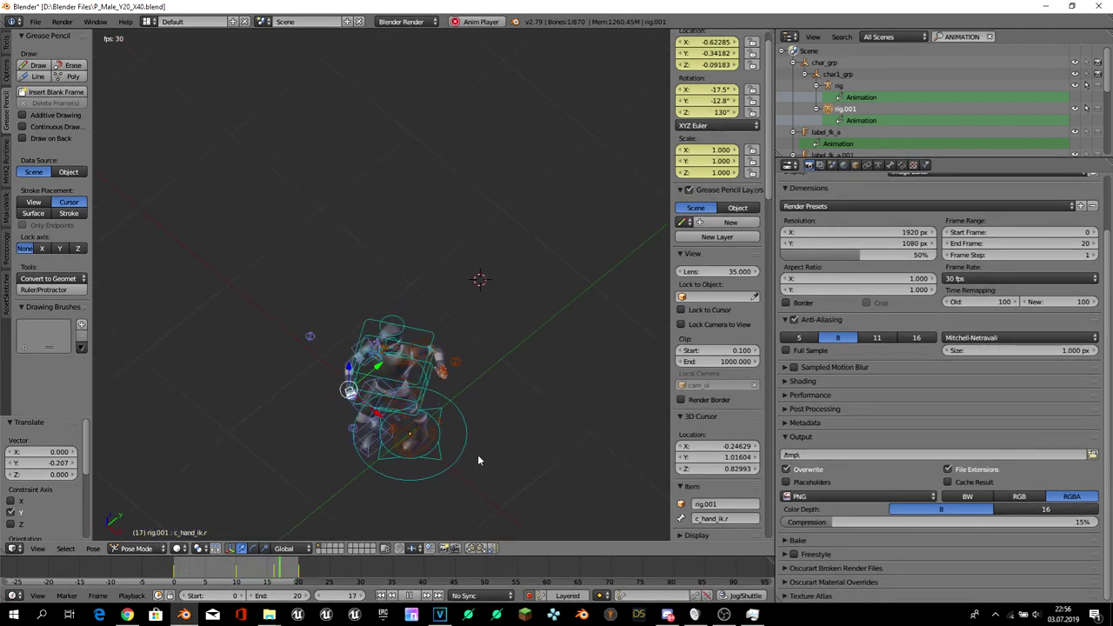
key(Escape)
- At frame 10, turn the root control 33.3° from top view, reposition the right hand IK, and replay
mouse_move(157, 571)
mouse_down()
mouse_move(271, 574)
mouse_move(239, 575)
mouse_up()
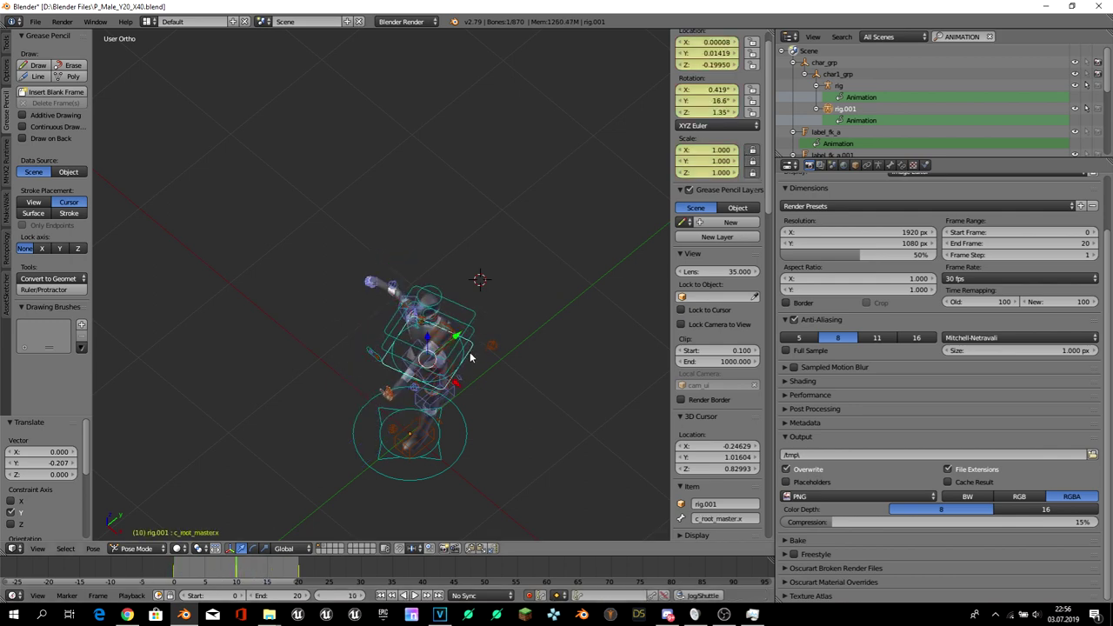
key(KP_7)
key(r)
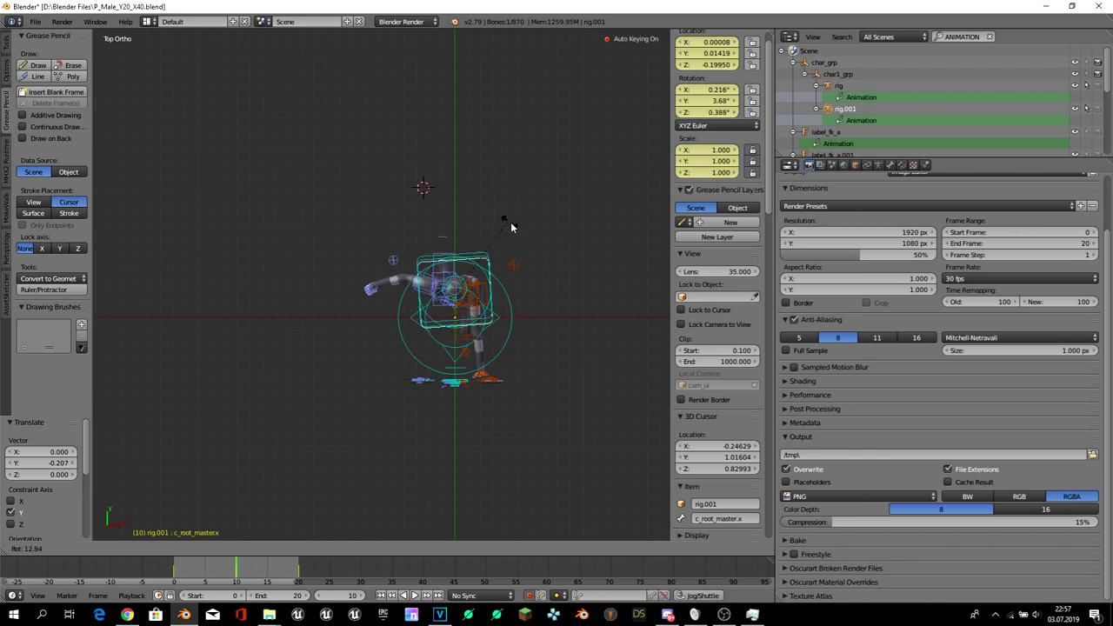
click(469, 261)
right_click(375, 280)
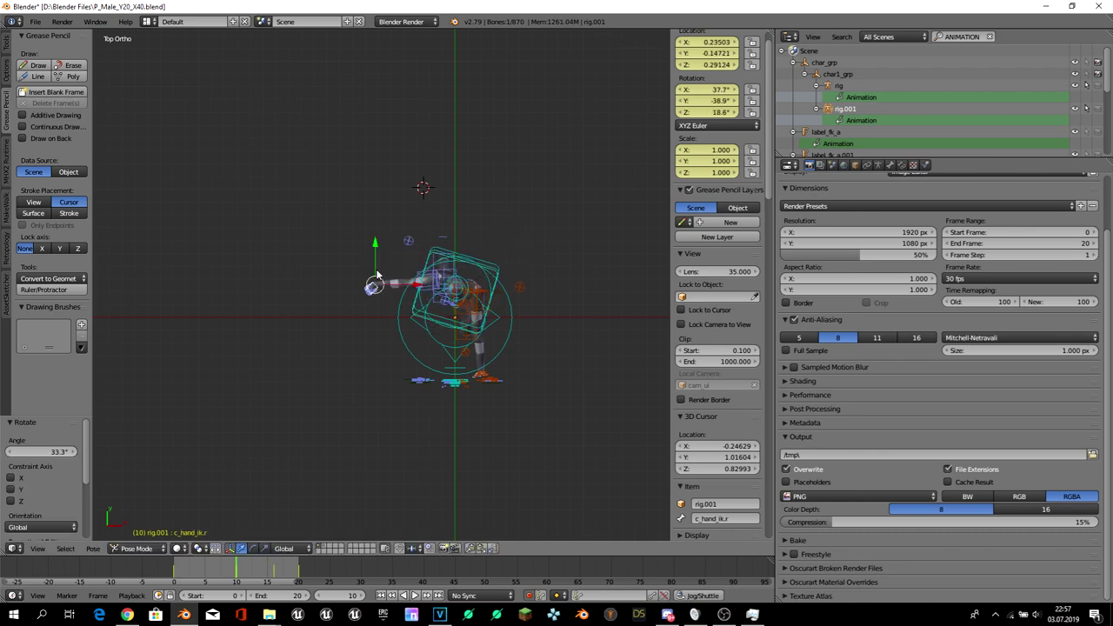
key(g)
click(385, 255)
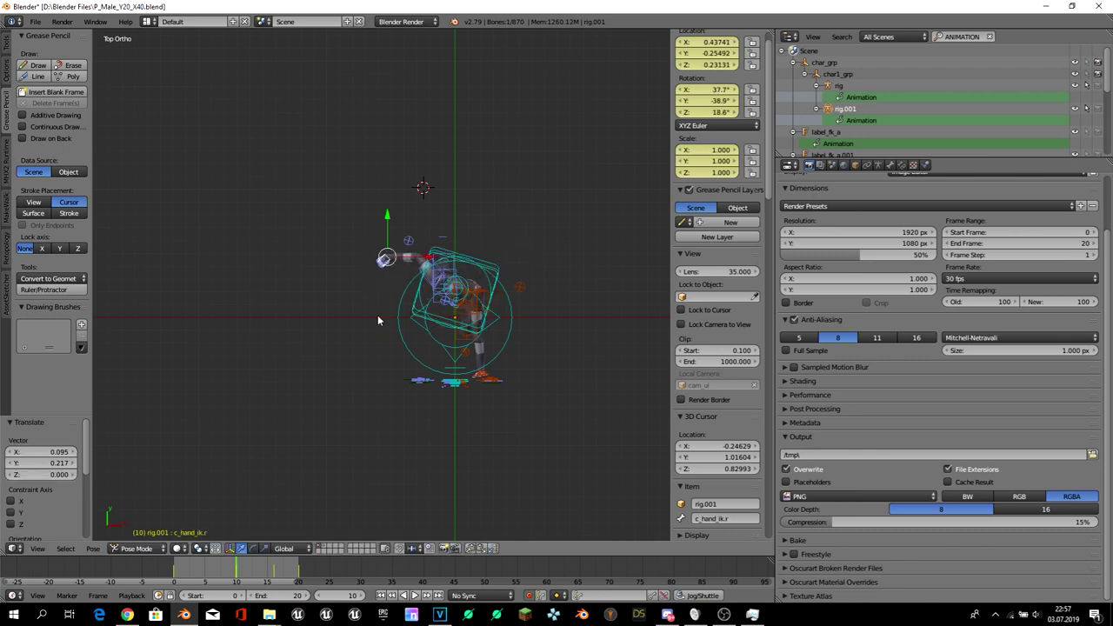
key(alt+a)
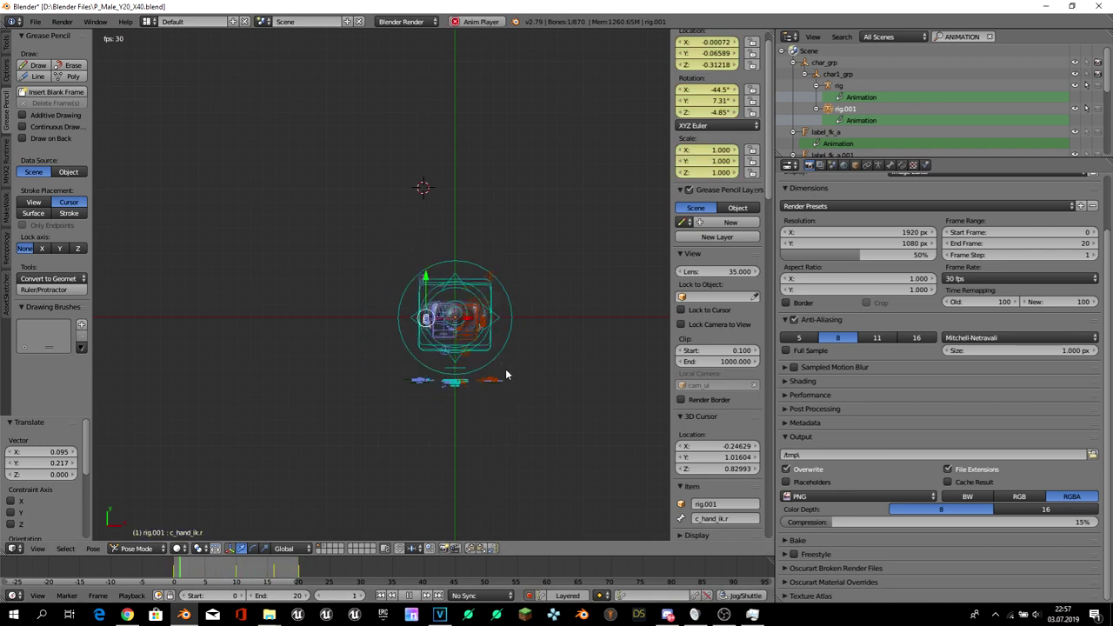
- Set the scene frame rate to 23.98 fps and play back the animation
click(962, 279)
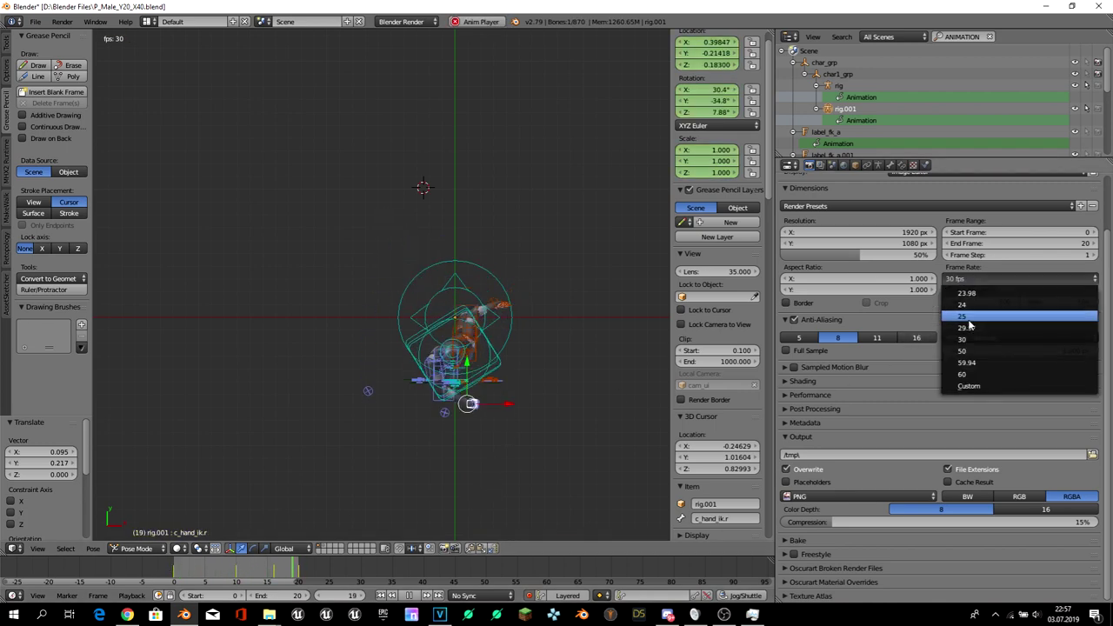
click(978, 299)
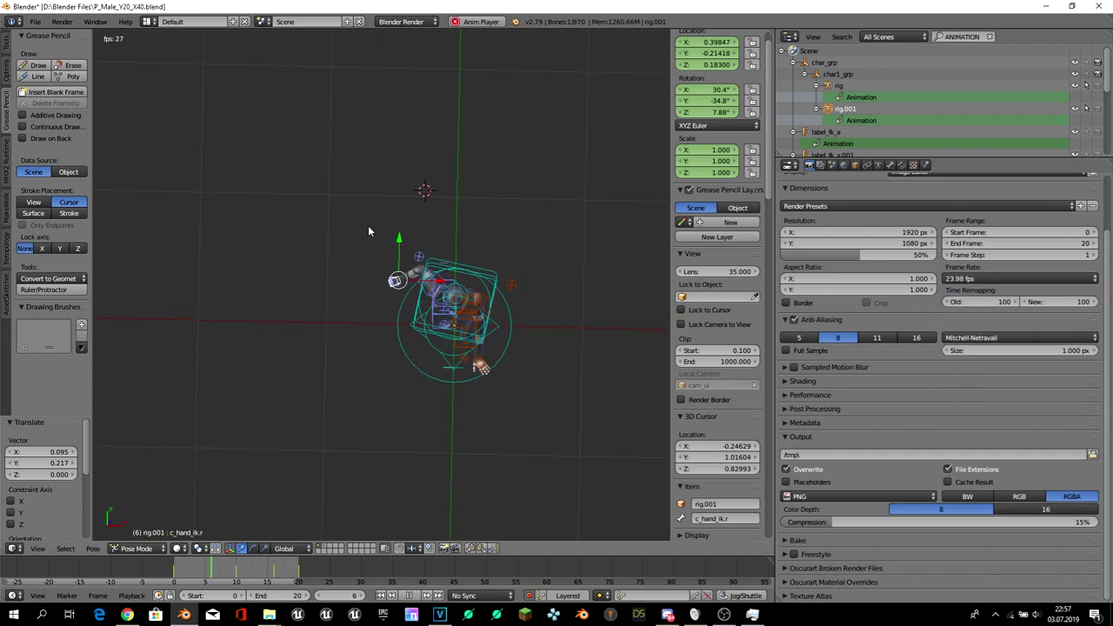
middle_drag(368, 225, 361, 495)
key(alt+a)
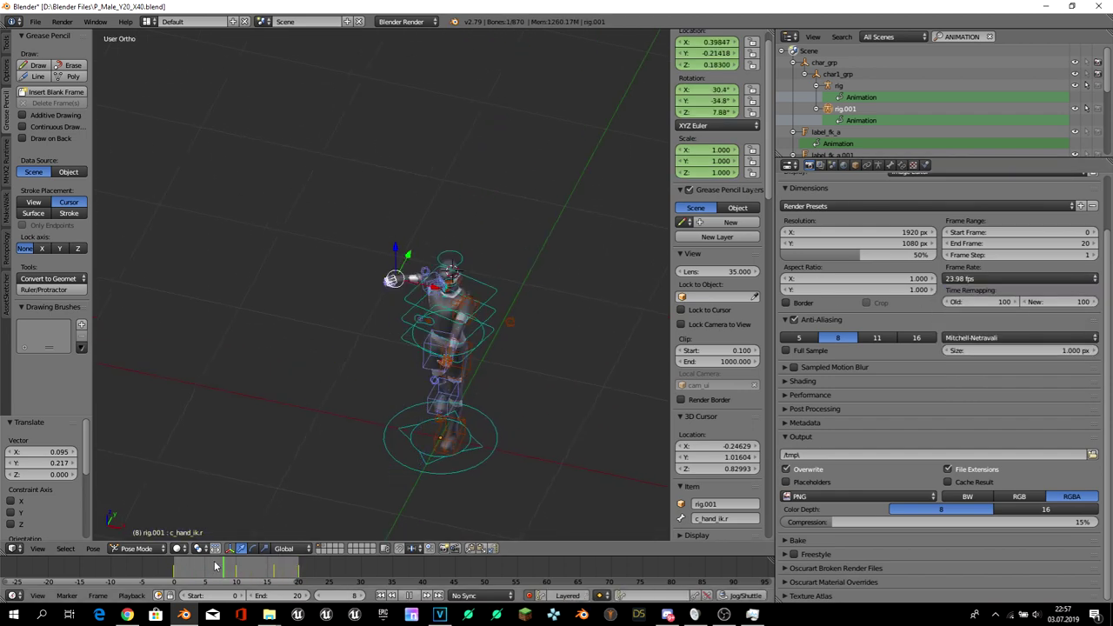
drag(154, 588, 236, 585)
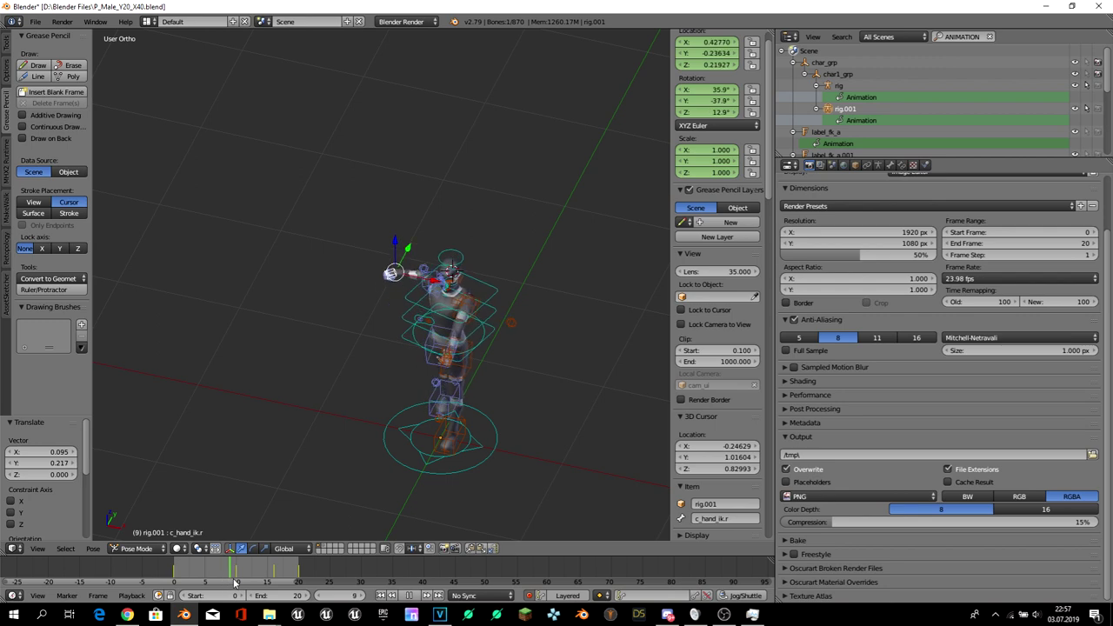
key(alt+a)
mouse_move(313, 448)
middle_down()
mouse_move(346, 471)
mouse_move(476, 393)
middle_up()
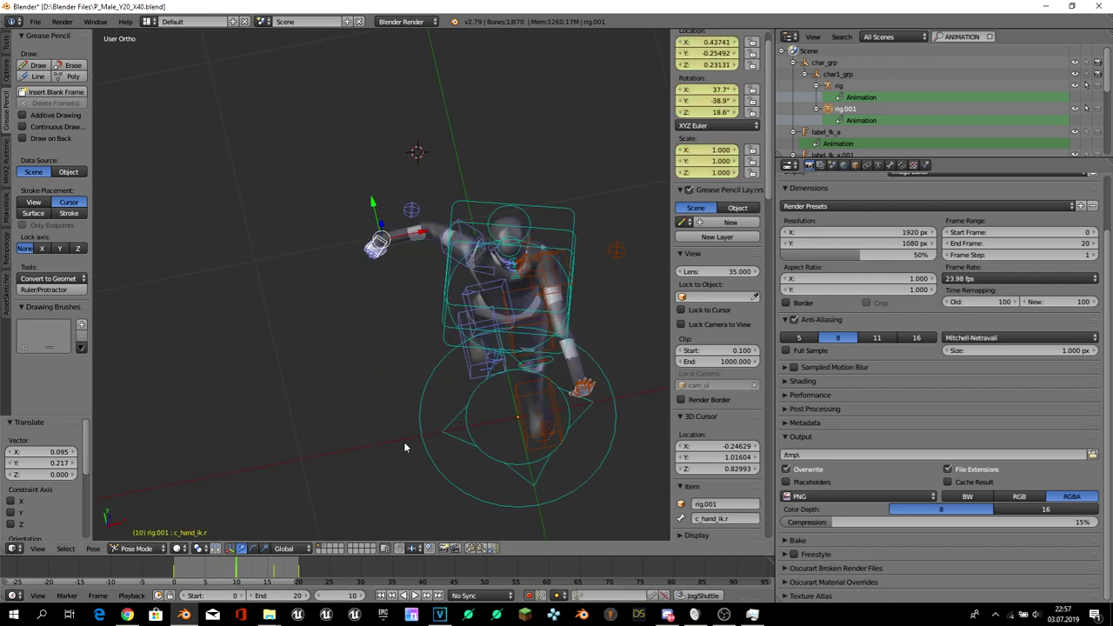
scroll(477, 393, up, 2)
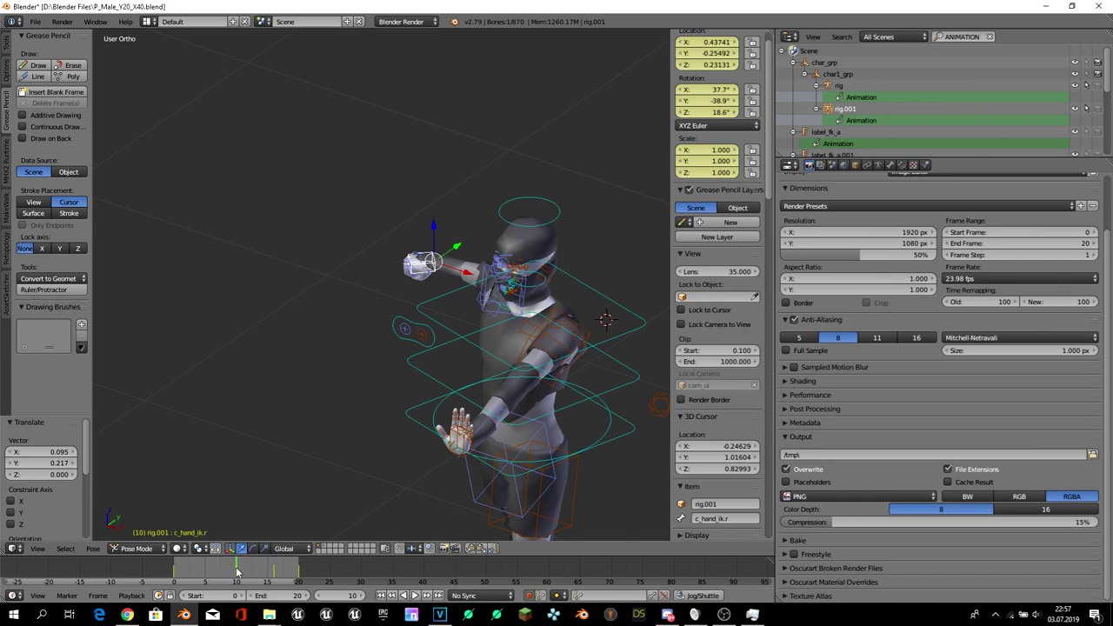
- Step through frames 10 to 20 and frame the left hand from the front view
drag(240, 571, 294, 574)
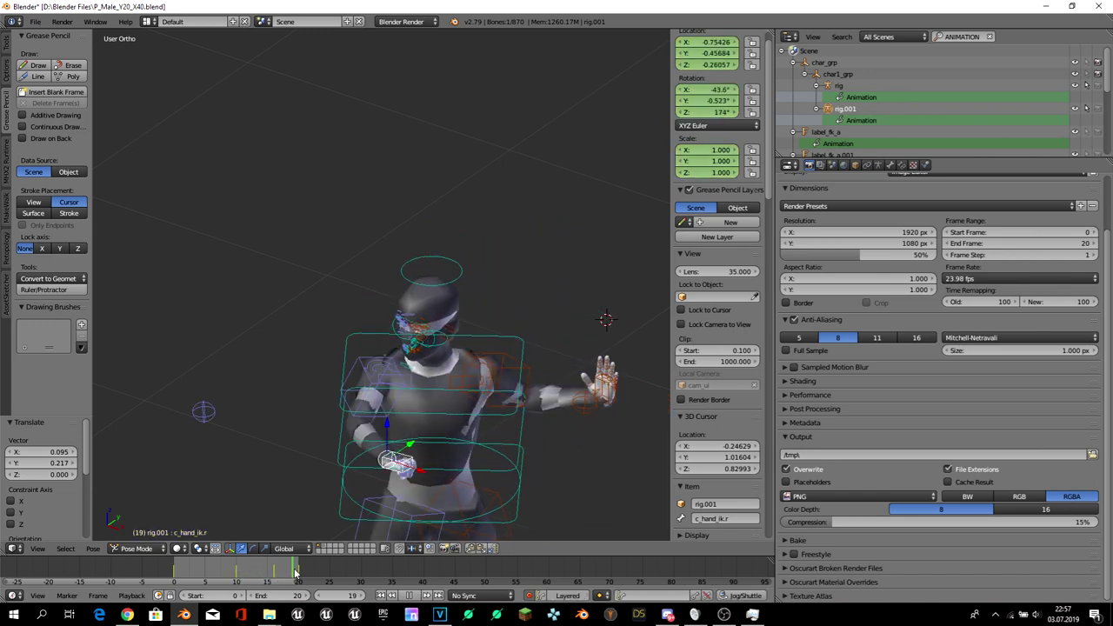
drag(294, 574, 298, 573)
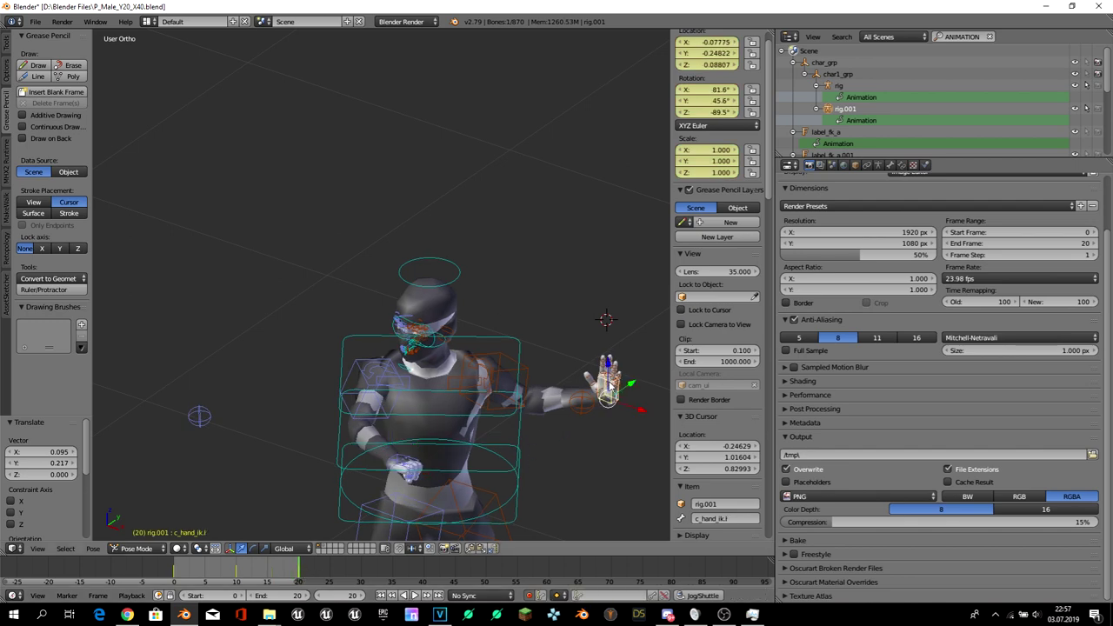
key(KP_1)
key(KP_Decimal)
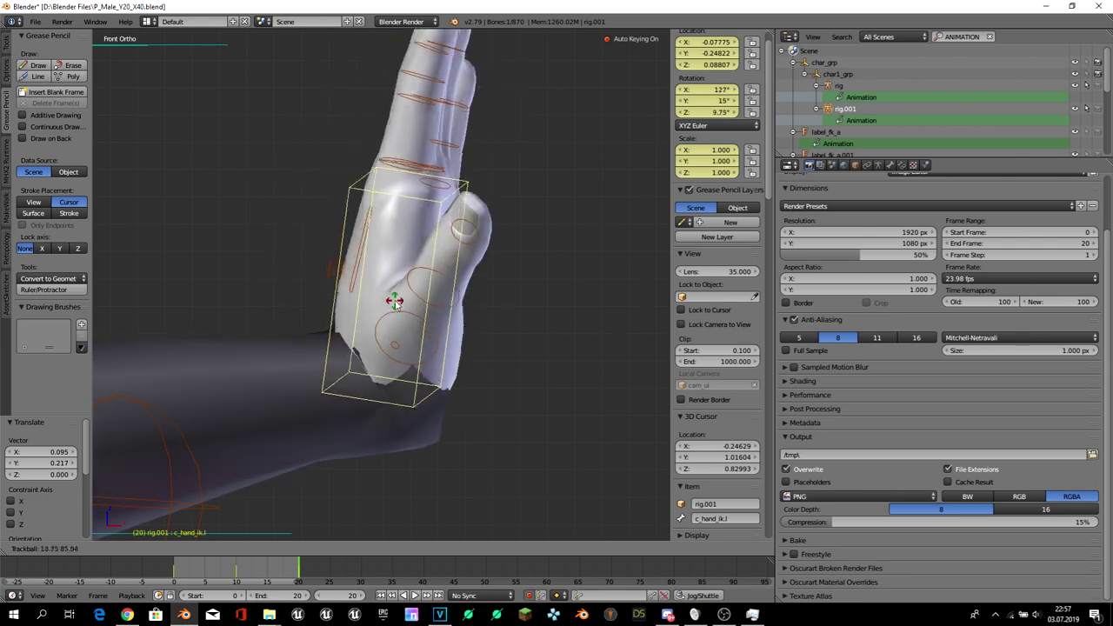
- Reorient the left fist at frame 20 with rotations of 70.9°, 20.8° and -21.2°
click(440, 293)
key(r)
click(558, 327)
middle_drag(557, 327, 418, 342)
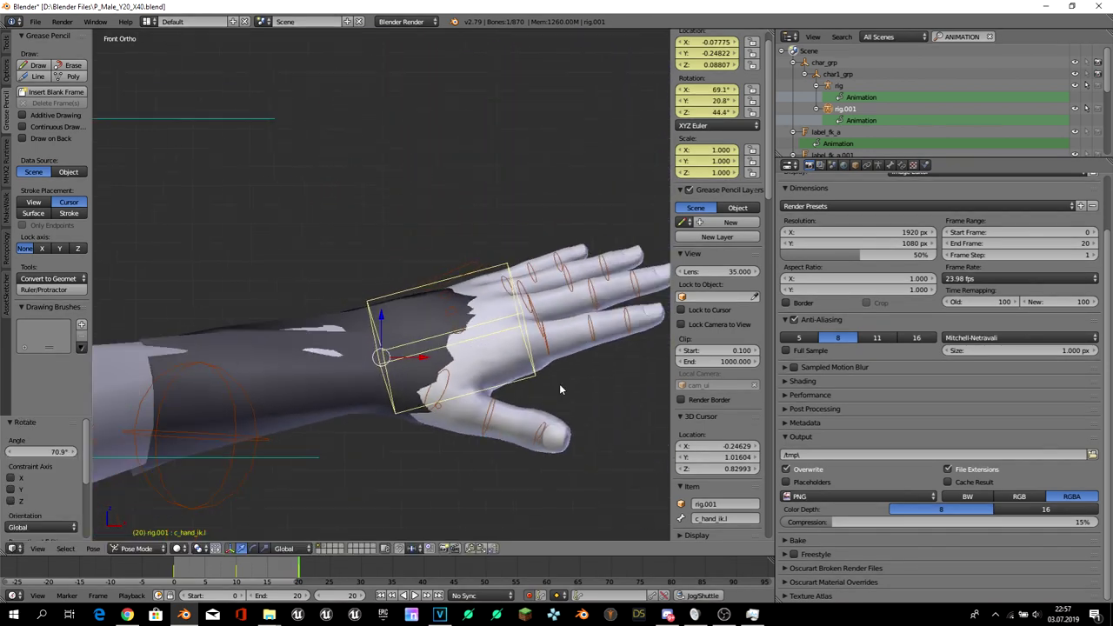
key(KP_1)
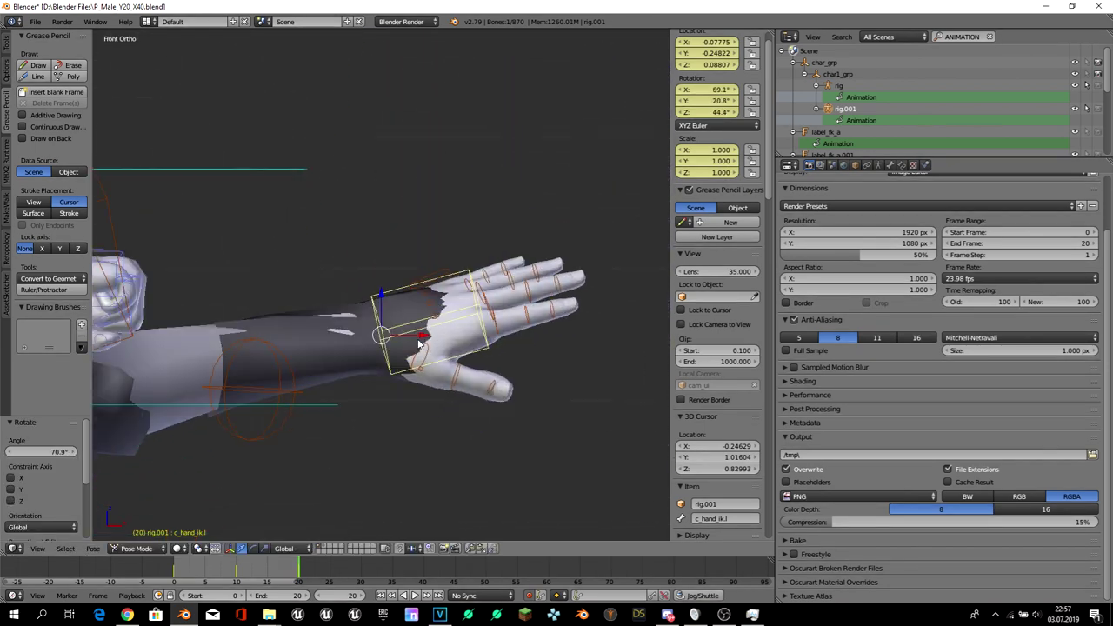
key(r)
click(474, 252)
key(KP_3)
key(KP_7)
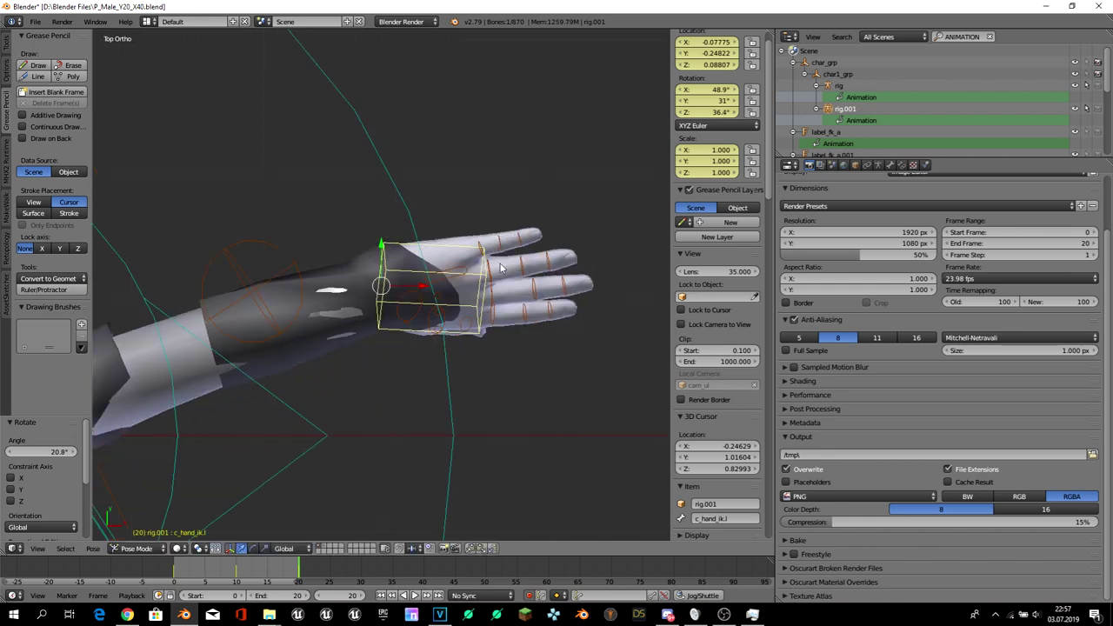
key(r)
click(475, 224)
key(r)
key(r)
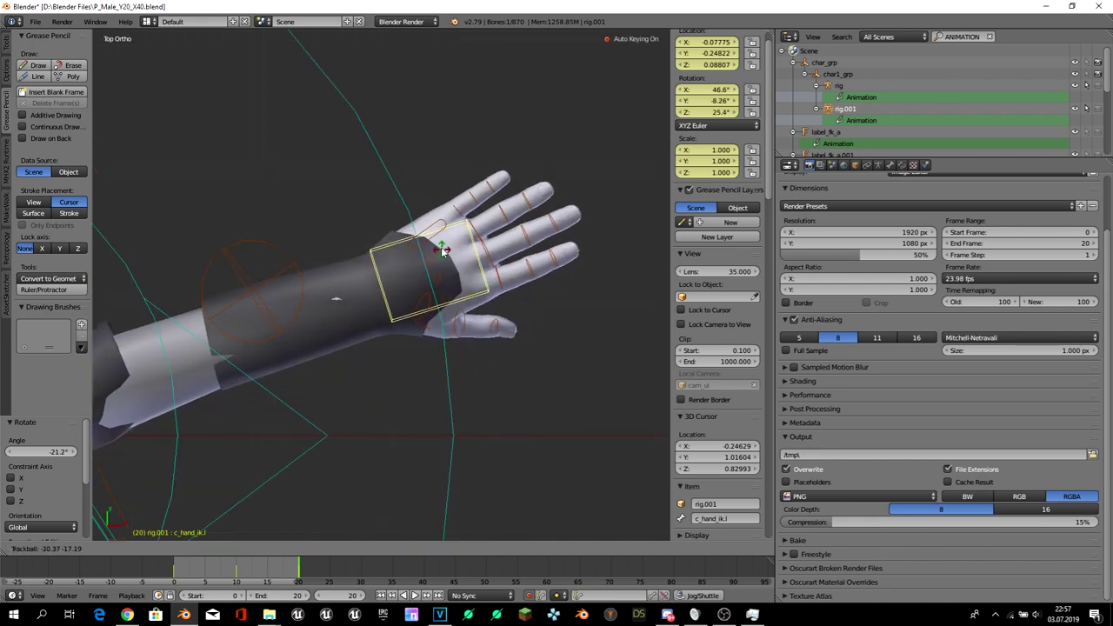
click(440, 241)
middle_drag(440, 242, 403, 338)
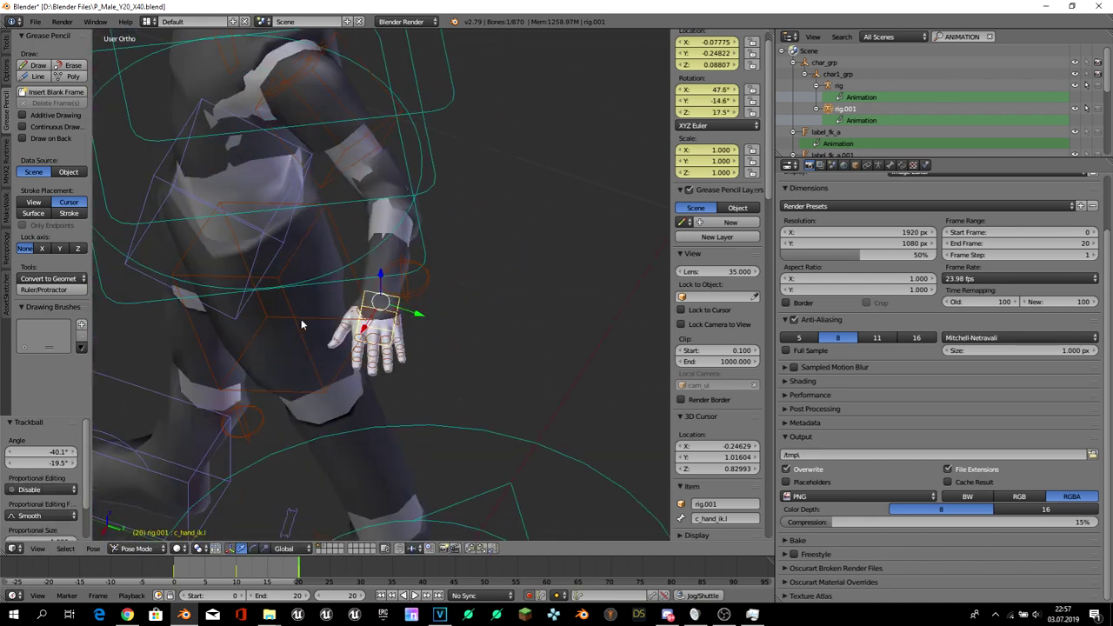
- Move the left hand IK control and rotate it -29.9° from the top view
key(g)
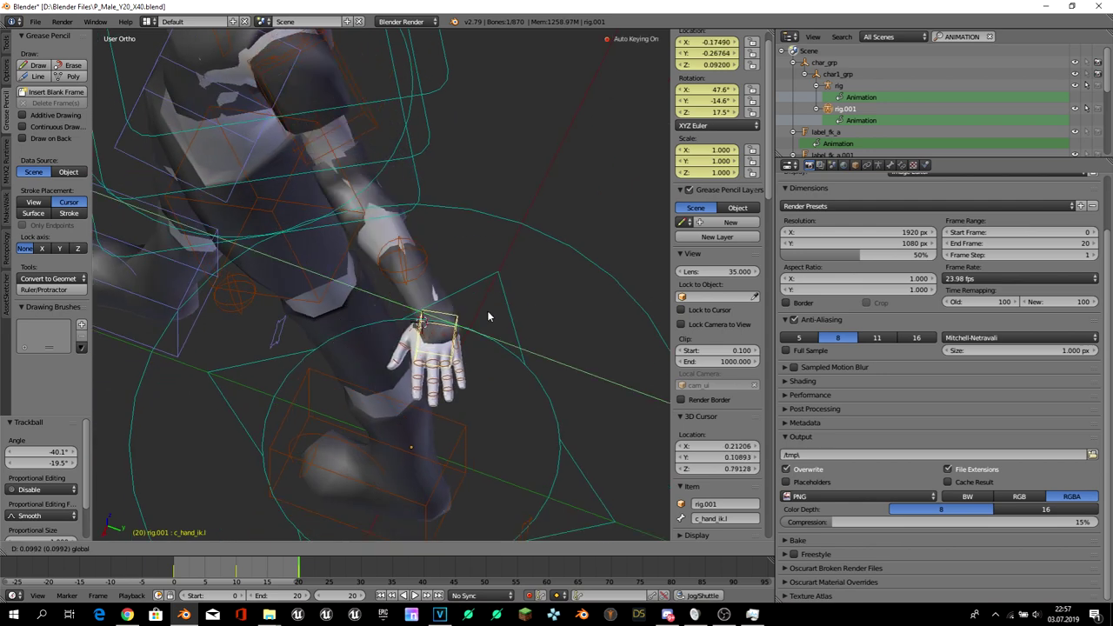
click(487, 310)
key(KP_7)
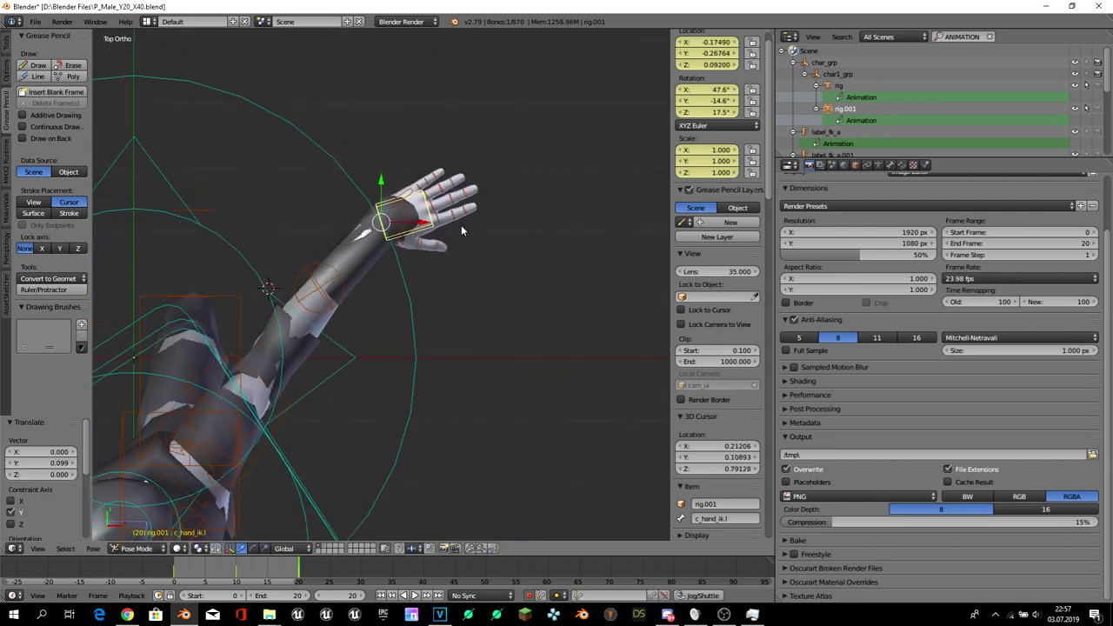
key(r)
click(474, 304)
- Preview the revised motion with the left hand IK selected, then switch to the Video Editing layout
key(alt+a)
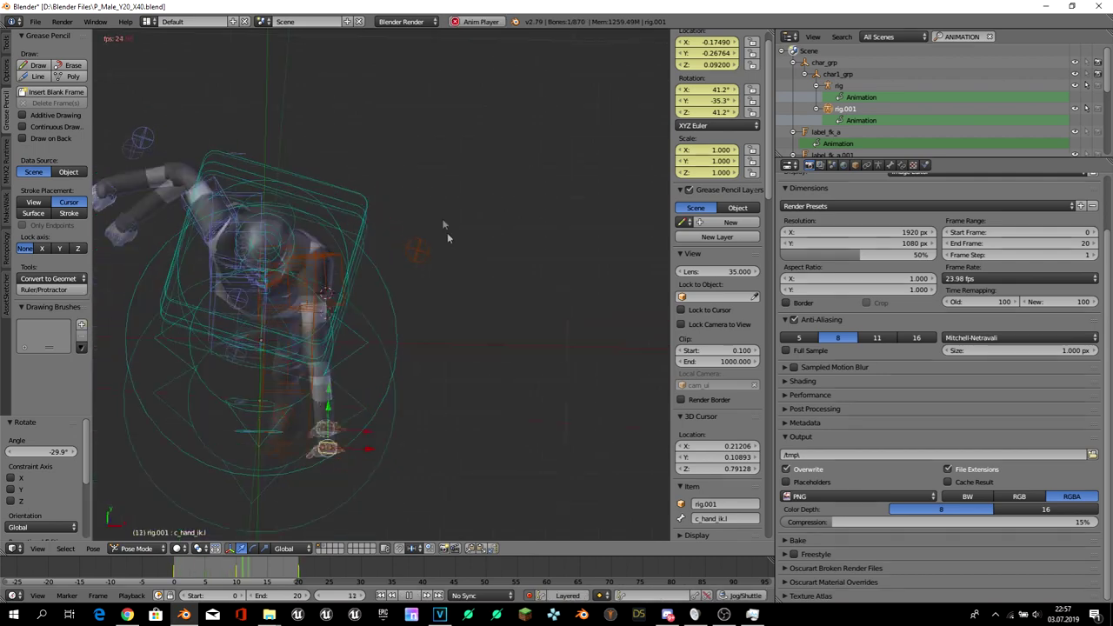
middle_drag(447, 232, 487, 246)
key(a)
key(alt+a)
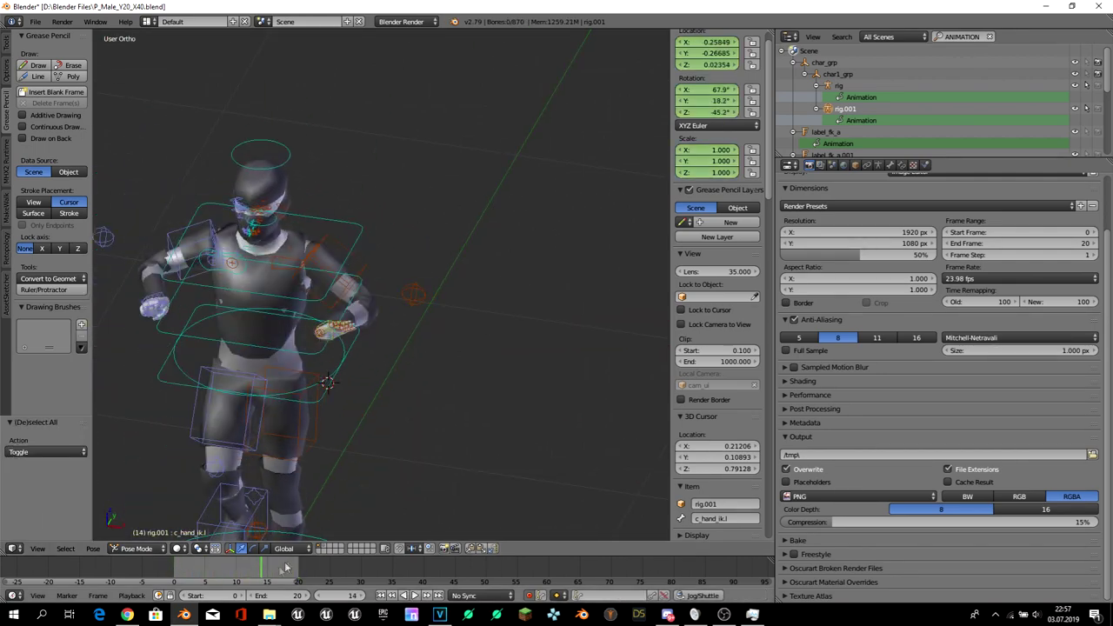
key(alt+a)
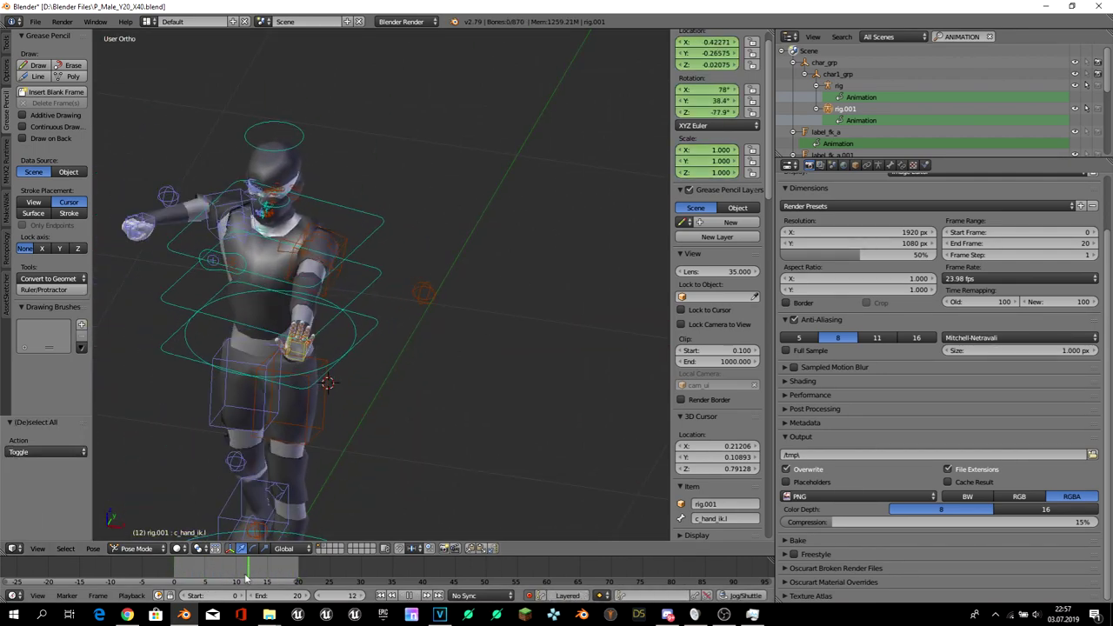
key(alt+a)
click(232, 580)
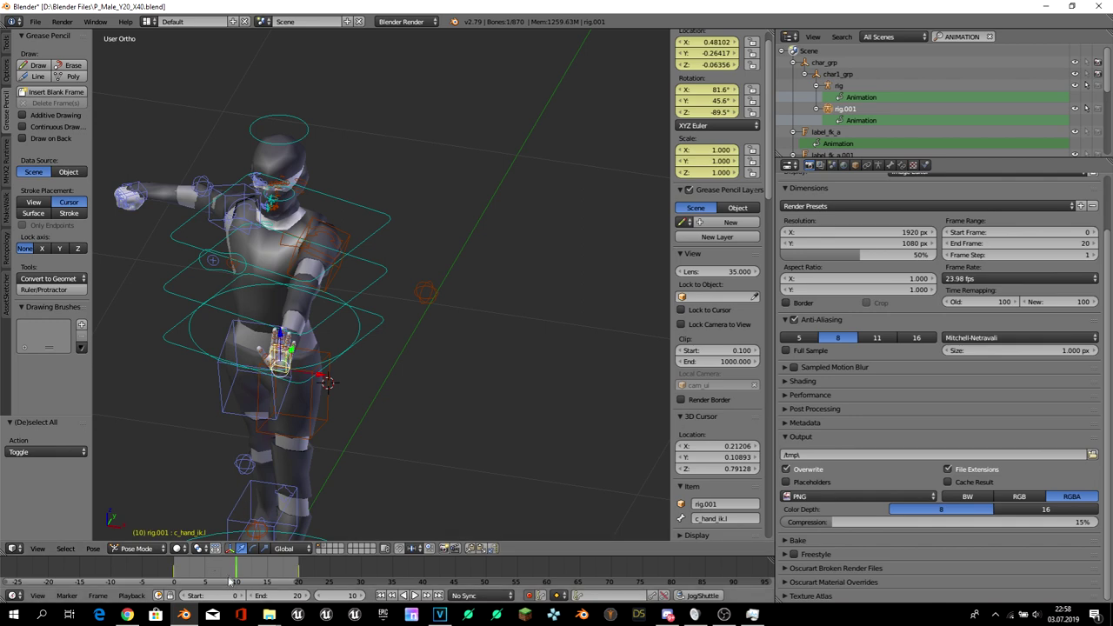
drag(232, 581, 235, 581)
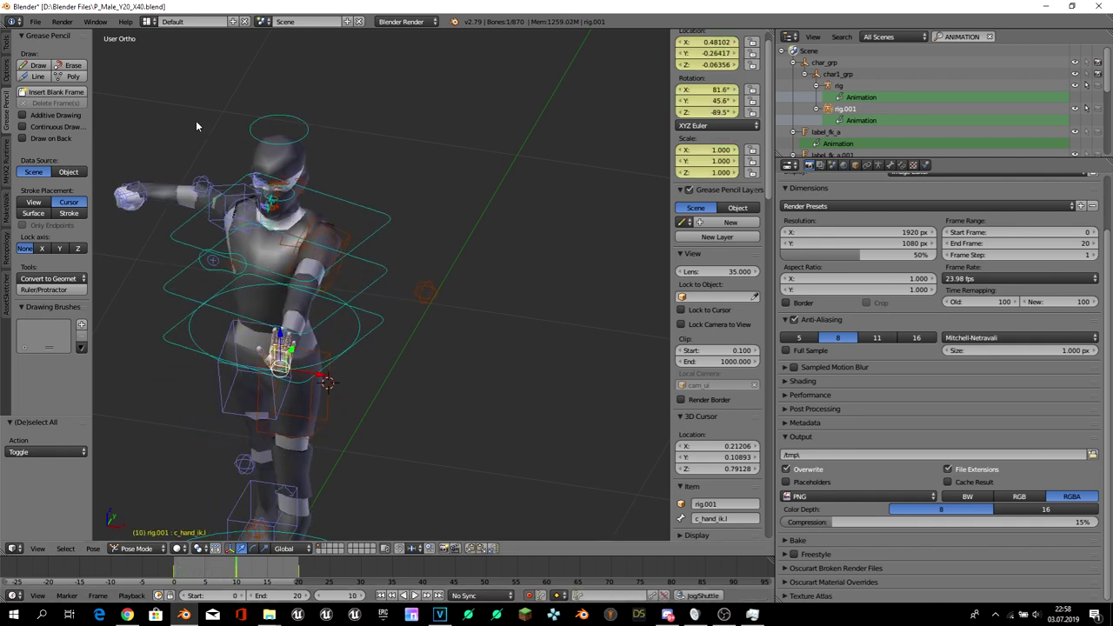
click(149, 21)
click(187, 129)
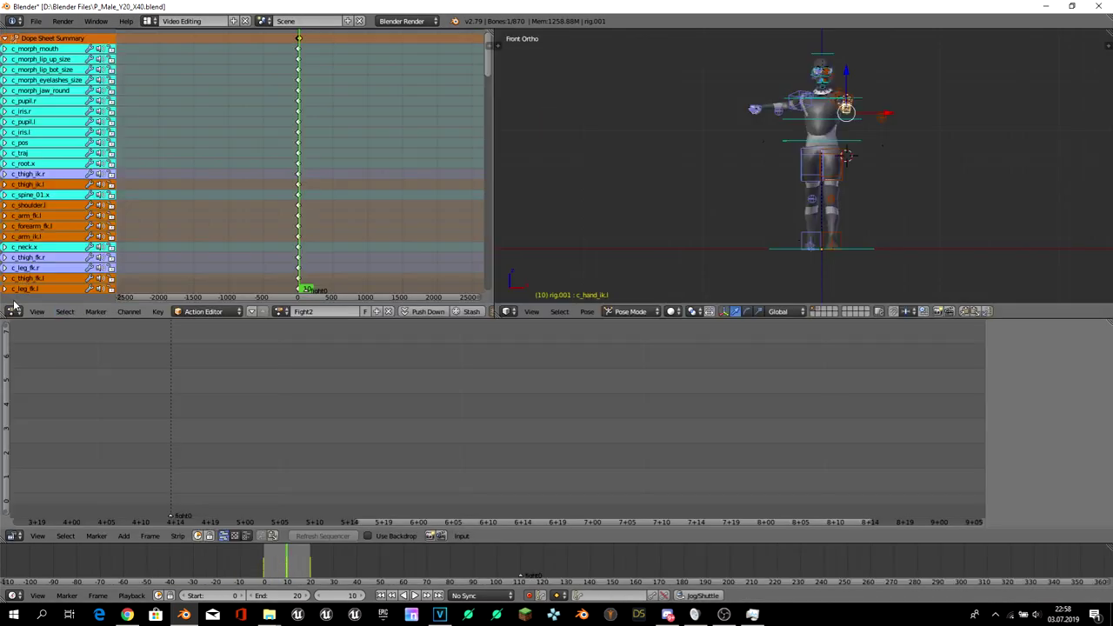
- Show the Graph Editor instead of the Dope Sheet and box-select the keys at frame 10
click(13, 312)
click(52, 268)
scroll(252, 164, up, 2)
scroll(254, 163, up, 2)
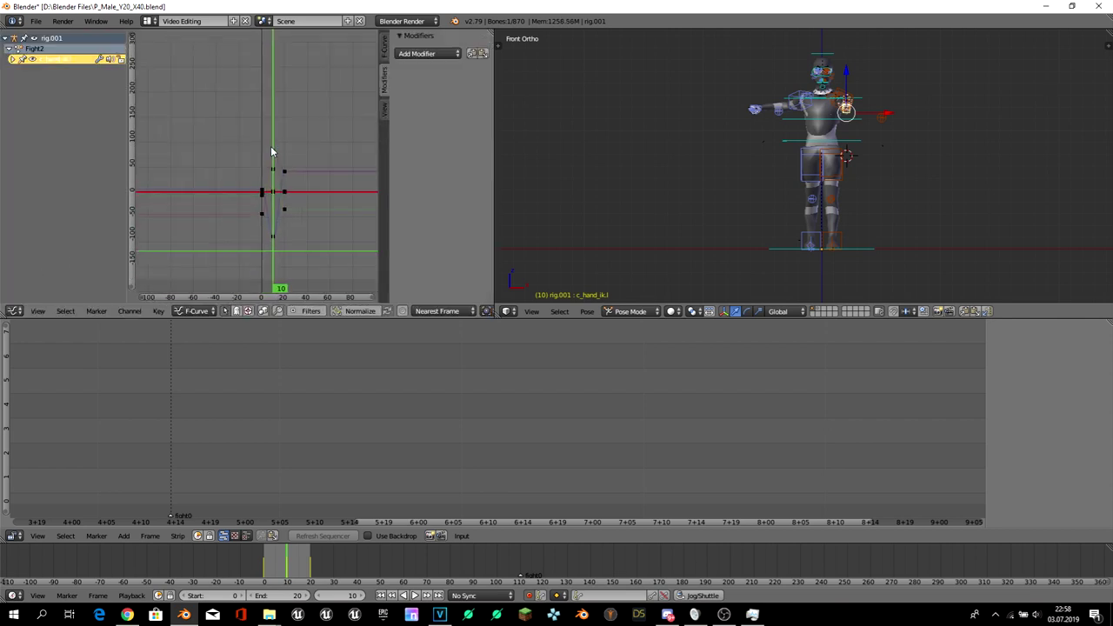
scroll(271, 148, up, 2)
key(b)
drag(275, 115, 282, 289)
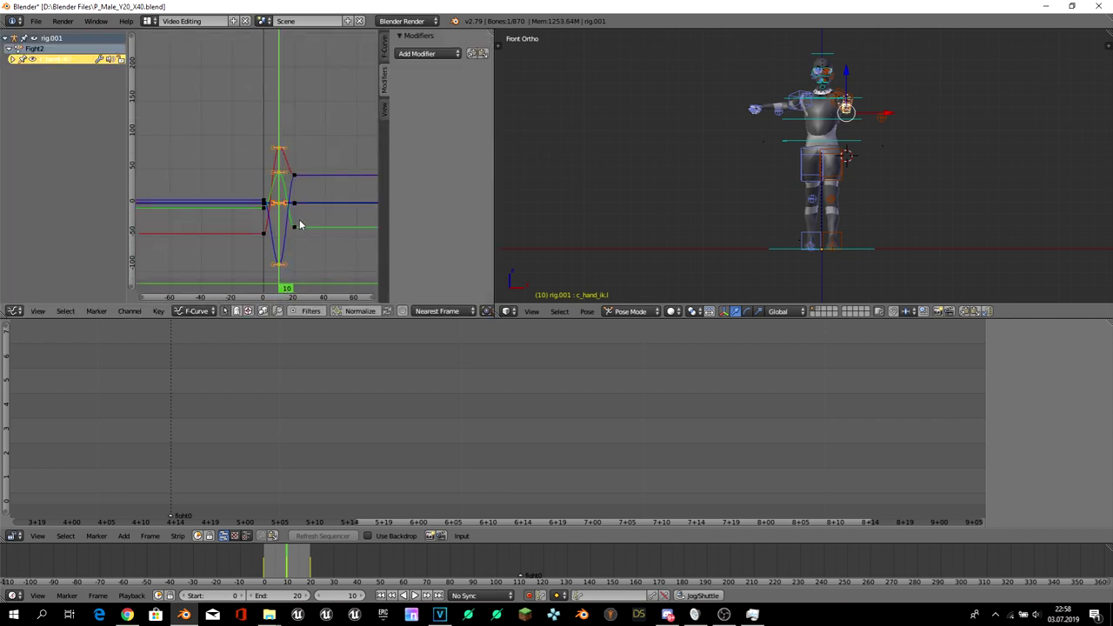
- Slide the selected keys along the time axis and save the blend file over the existing one
key(g)
key(x)
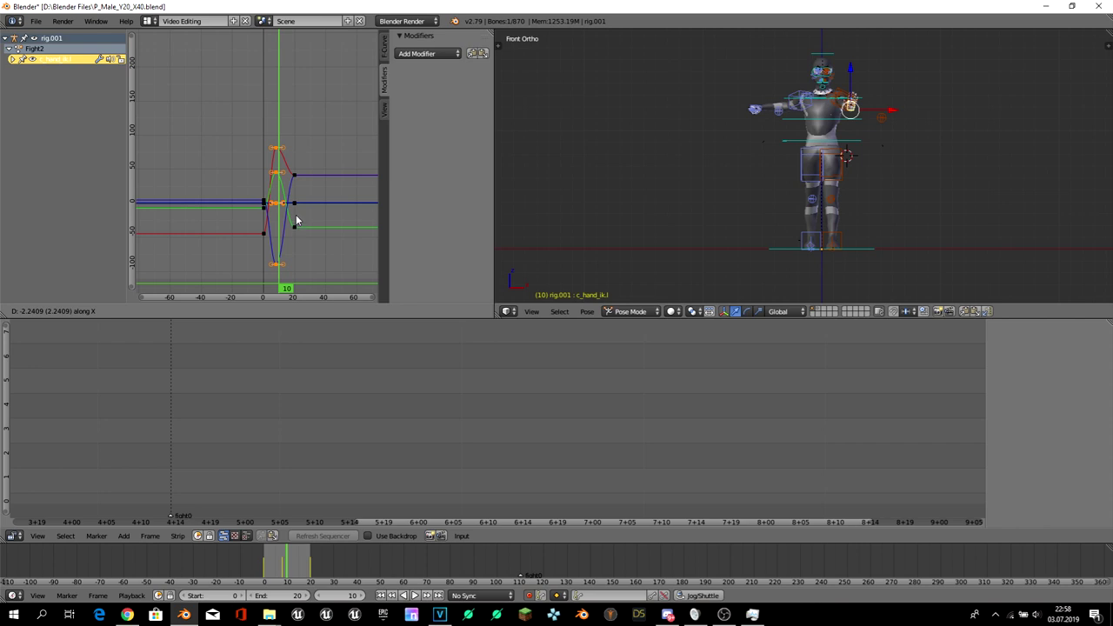
click(295, 221)
key(g)
key(x)
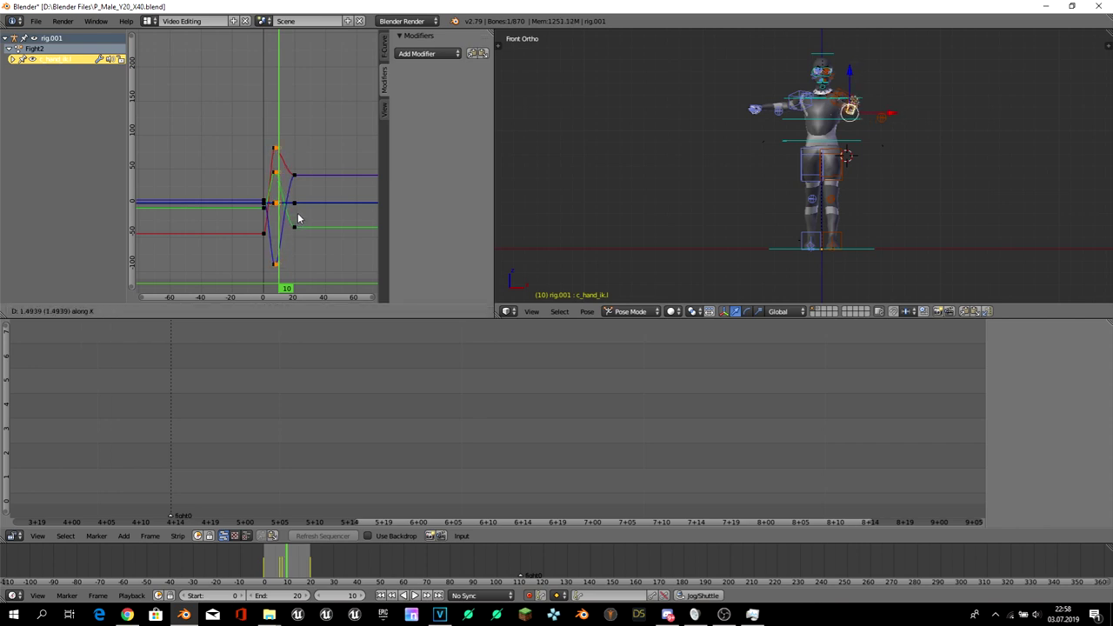
click(303, 219)
key(ctrl+s)
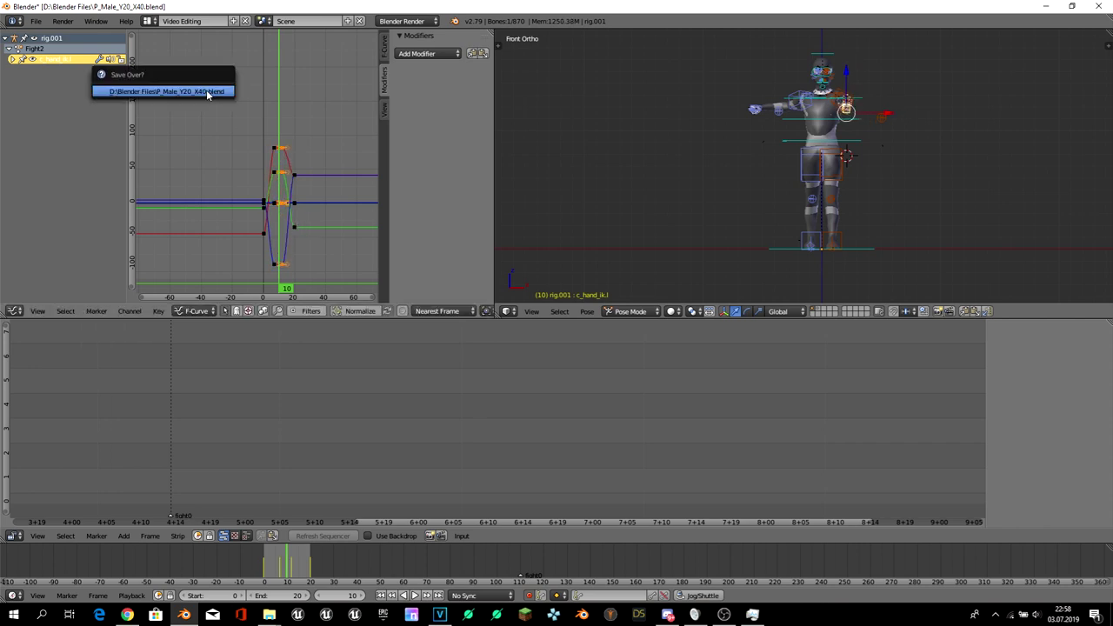
click(152, 24)
- Back in the Default layout, move and rotate the left hand IK control at frame 15
click(174, 77)
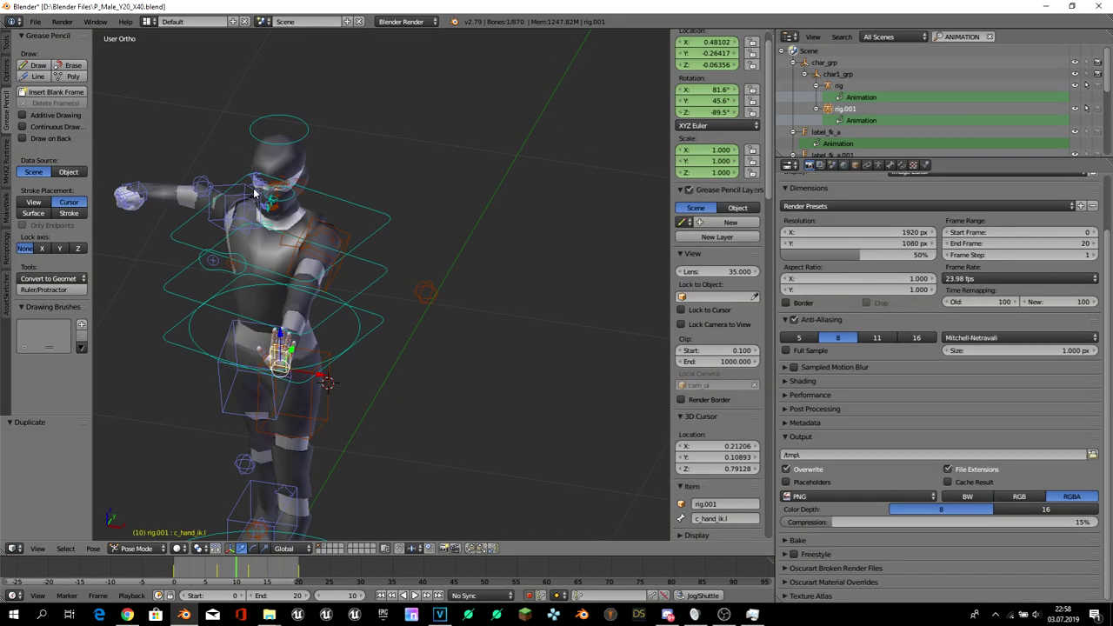
key(alt+a)
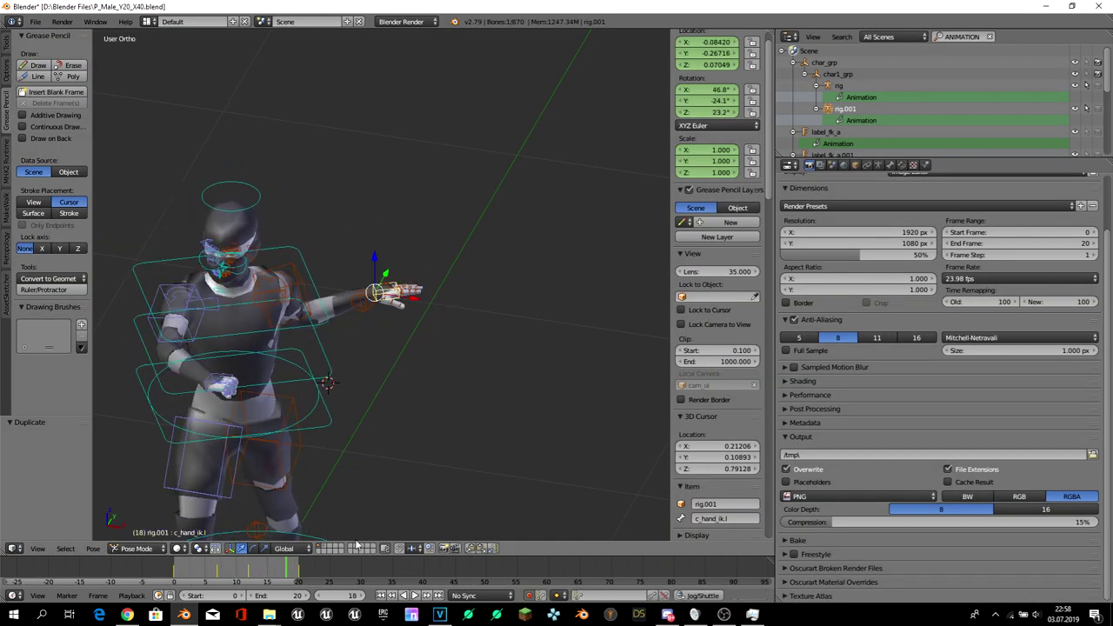
key(Left)
key(Left)
key(Left)
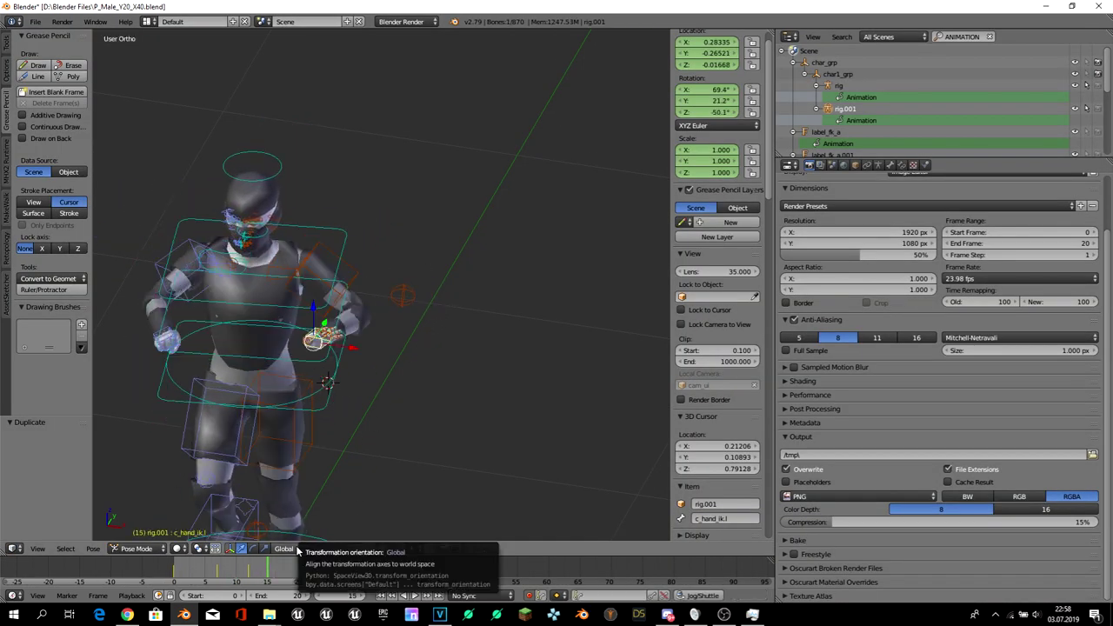
key(g)
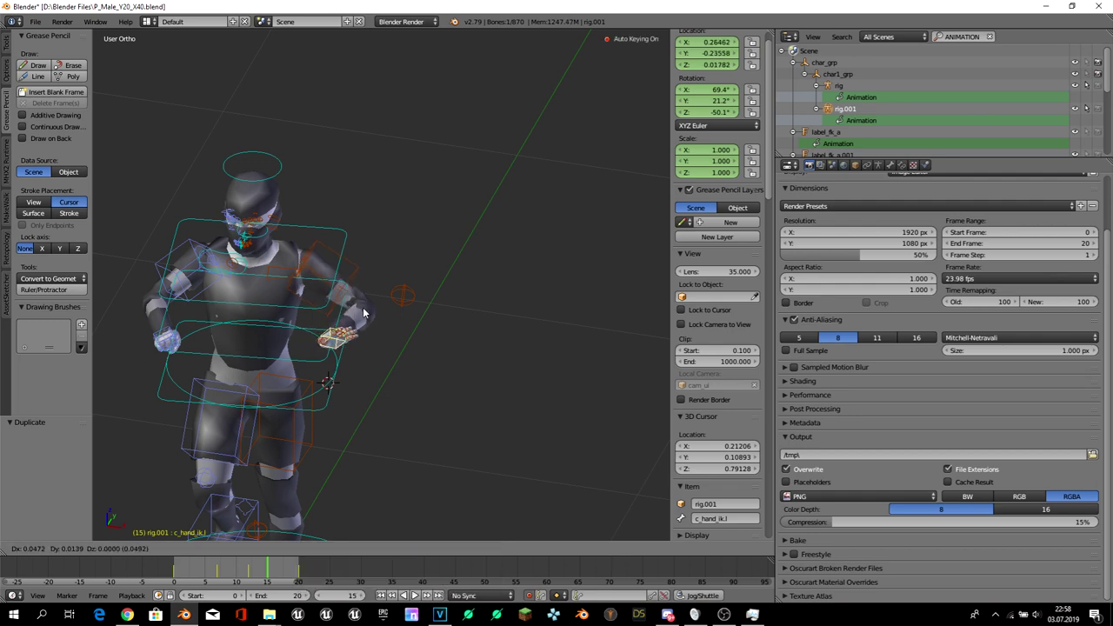
click(394, 313)
key(r)
key(r)
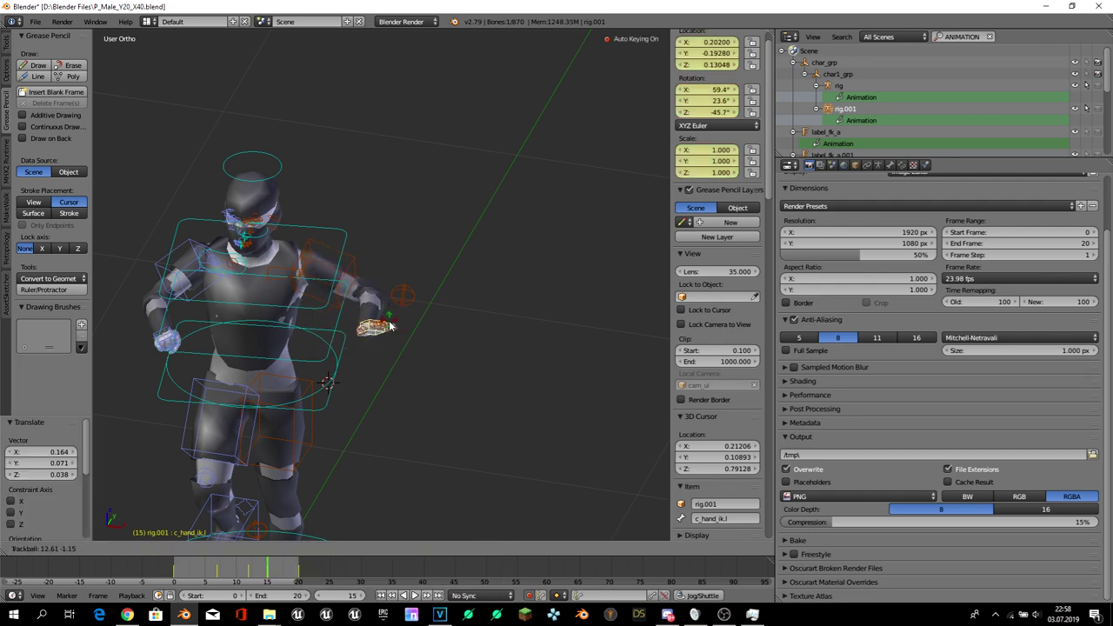
click(374, 380)
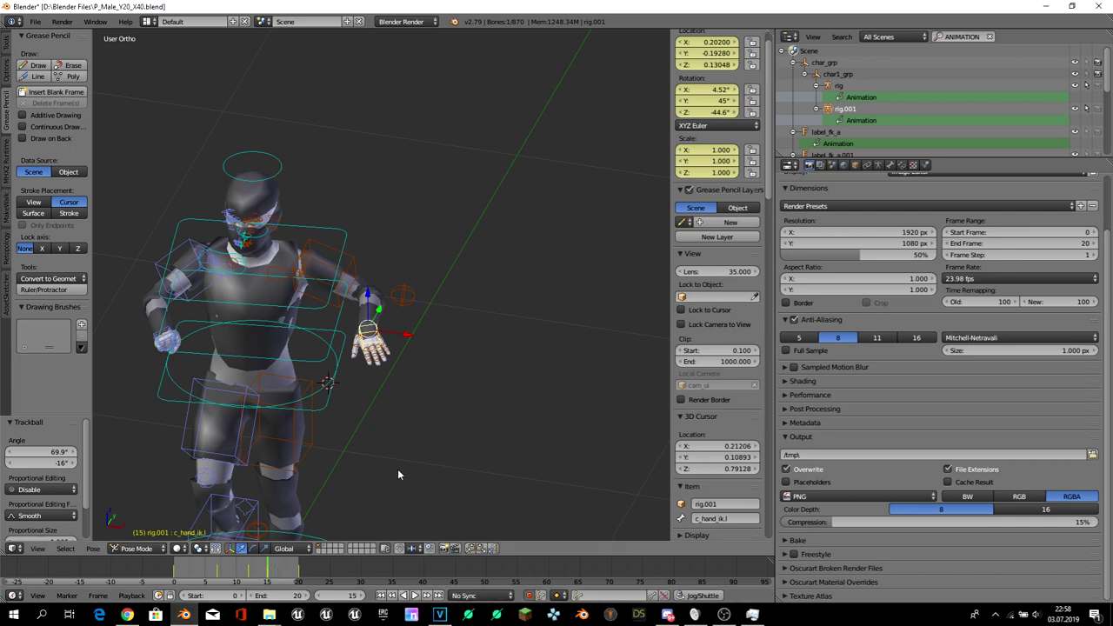
- At frame 18, rotate the left hand IK control seen from the front
key(Right)
key(Right)
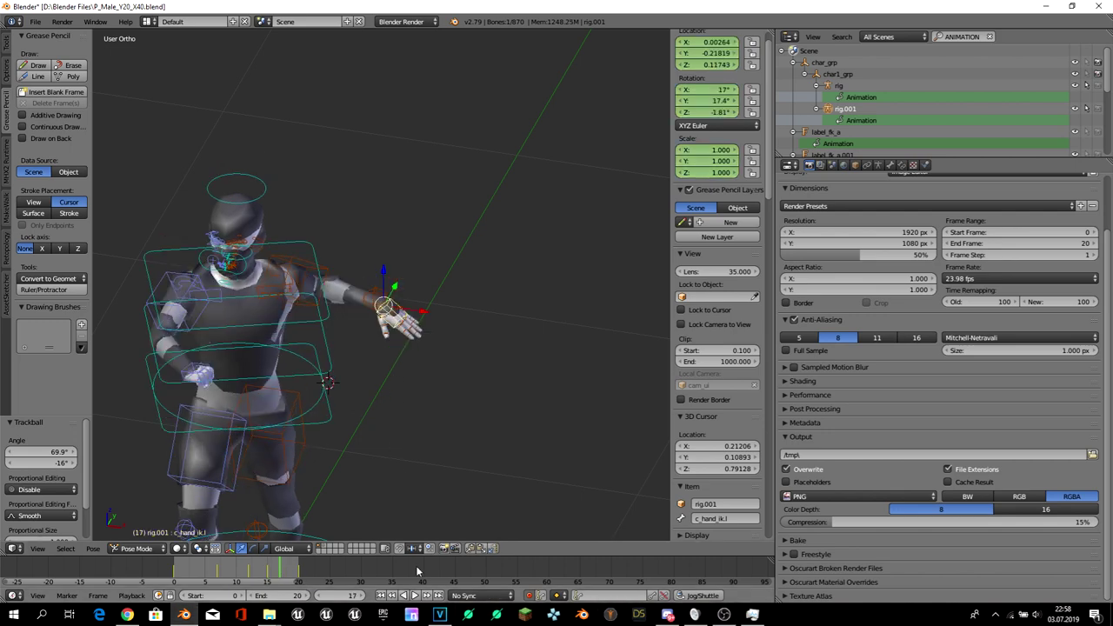
key(Right)
key(Right)
key(Left)
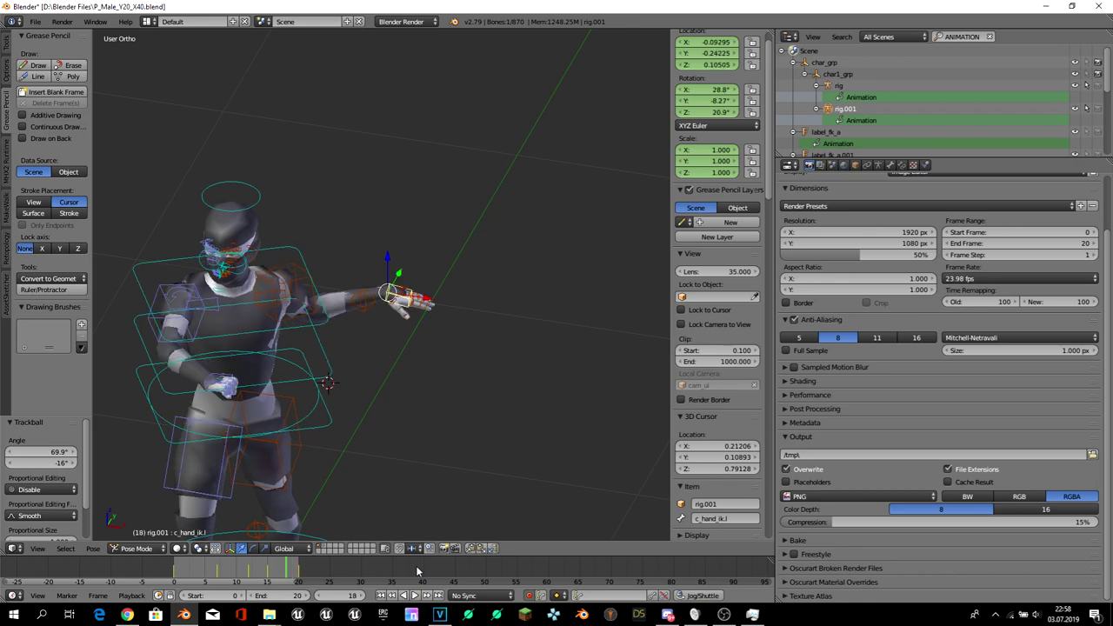
key(KP_1)
key(KP_Decimal)
key(r)
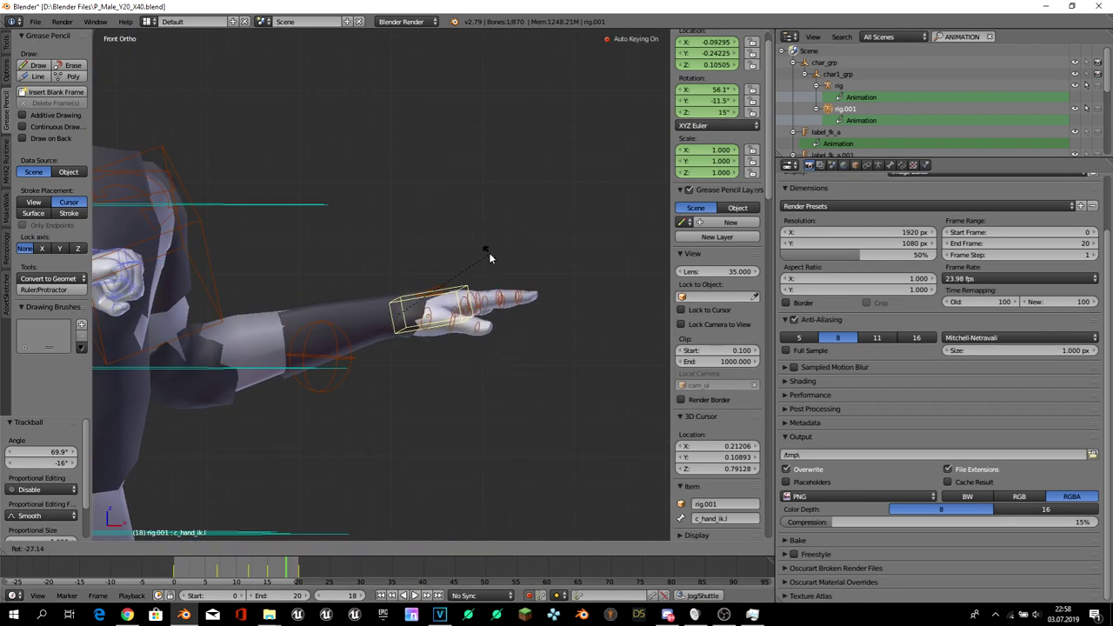
click(488, 252)
- Preview the punch with the armature hidden, then unhide it and reselect the left hand IK at frame 12
key(alt+a)
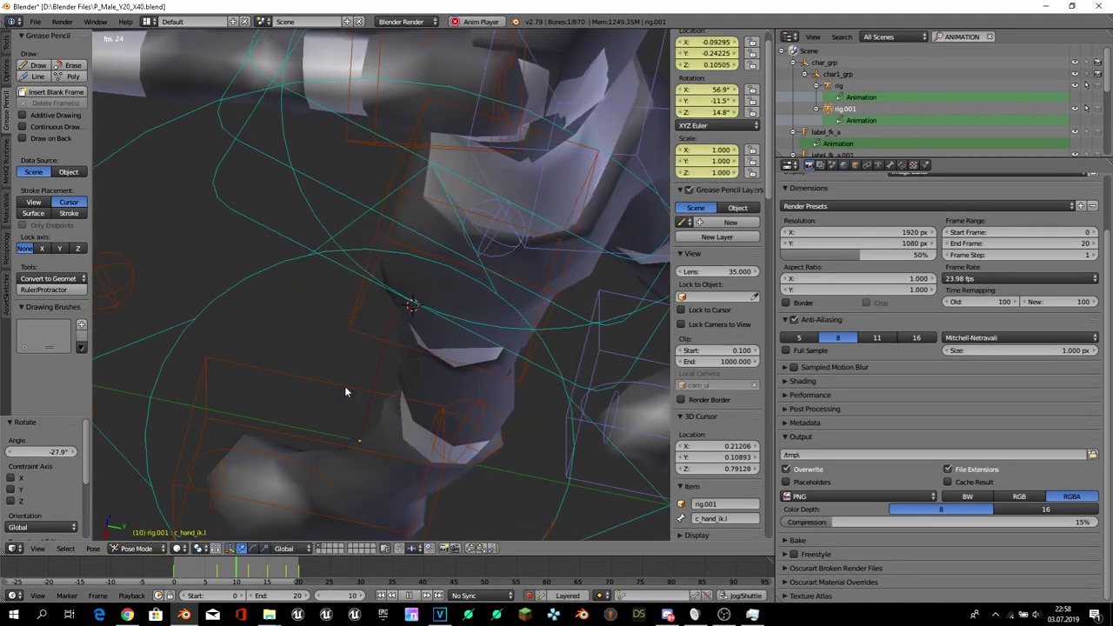
key(ctrl+Tab)
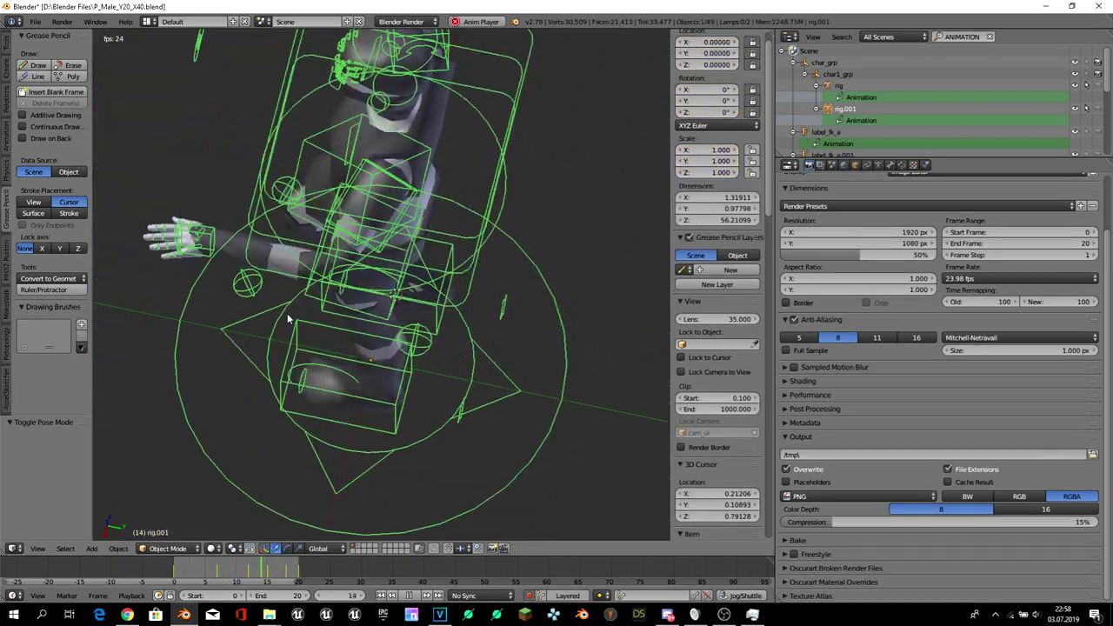
key(h)
scroll(348, 278, down, 3)
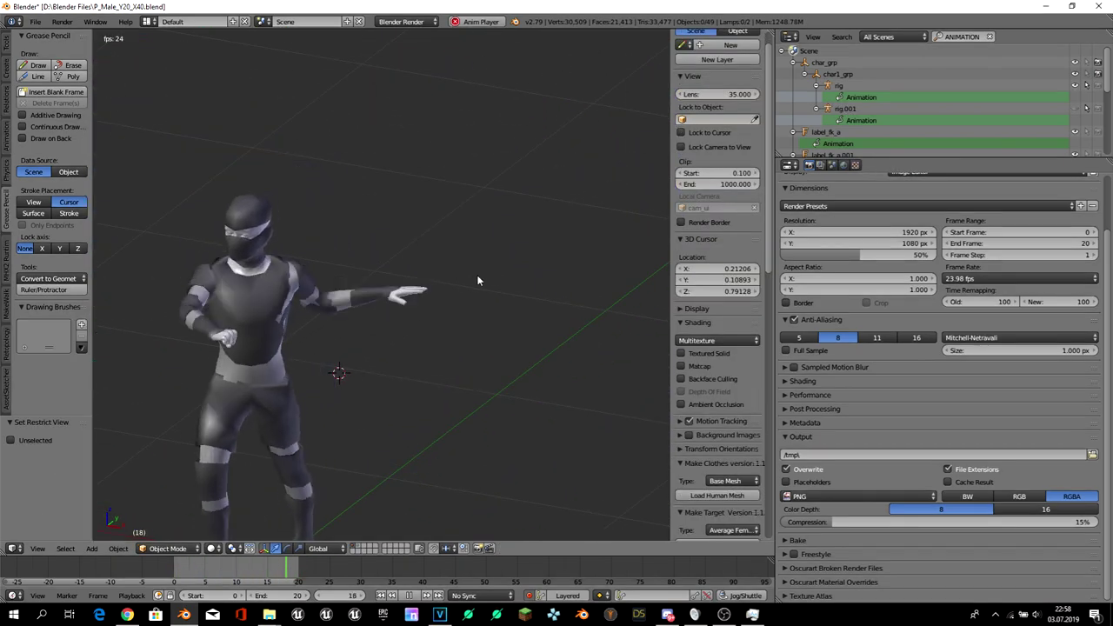
key(alt+a)
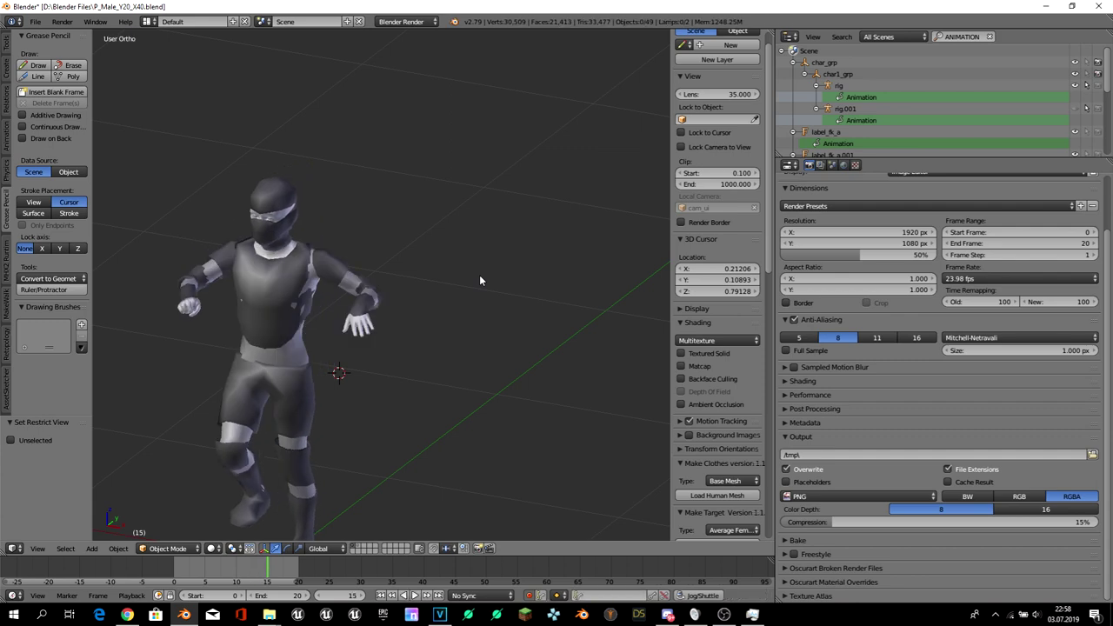
key(alt+h)
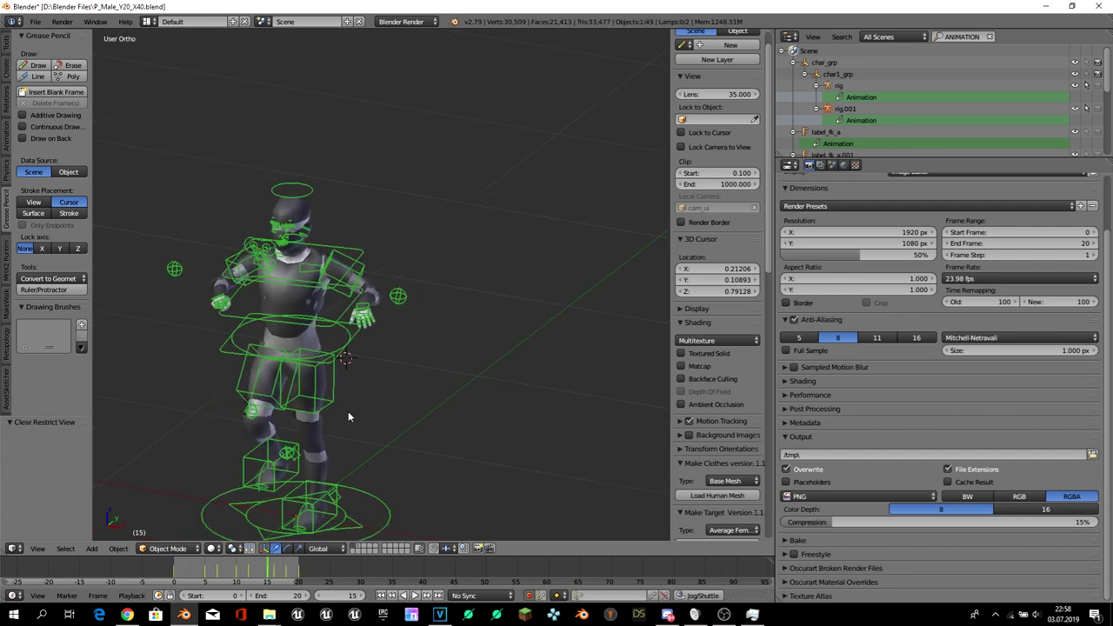
right_click(369, 312)
key(ctrl+Tab)
right_click(365, 311)
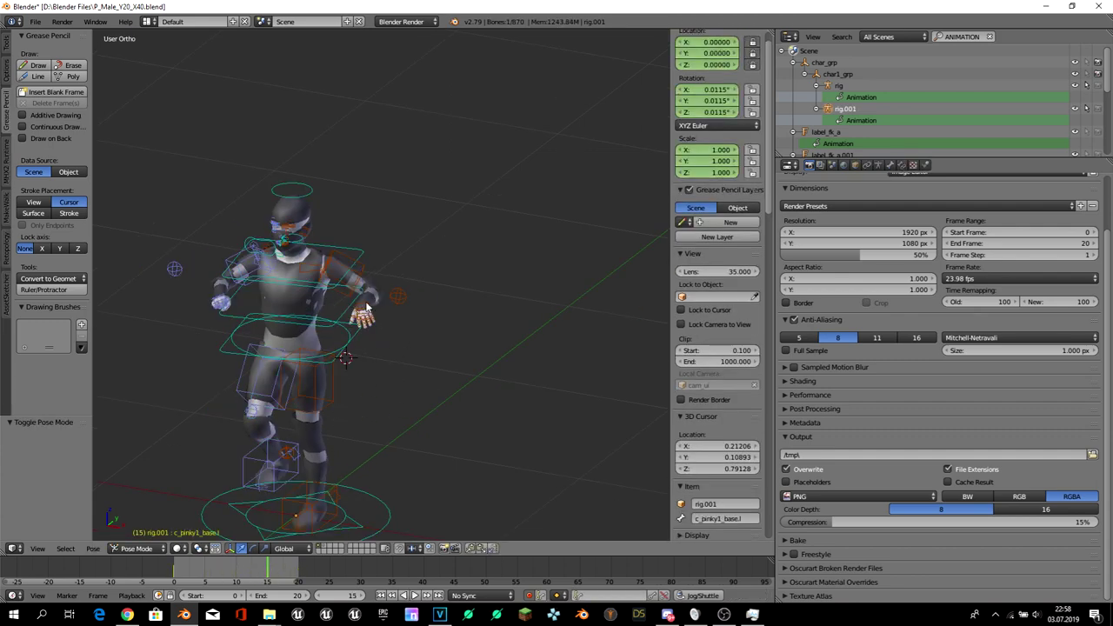
mouse_move(261, 571)
mouse_down()
mouse_move(219, 570)
mouse_move(249, 569)
mouse_up()
- Delete the left hand IK keyframes at frame 12 and play the animation
key(space)
text(Delete Keyfram)
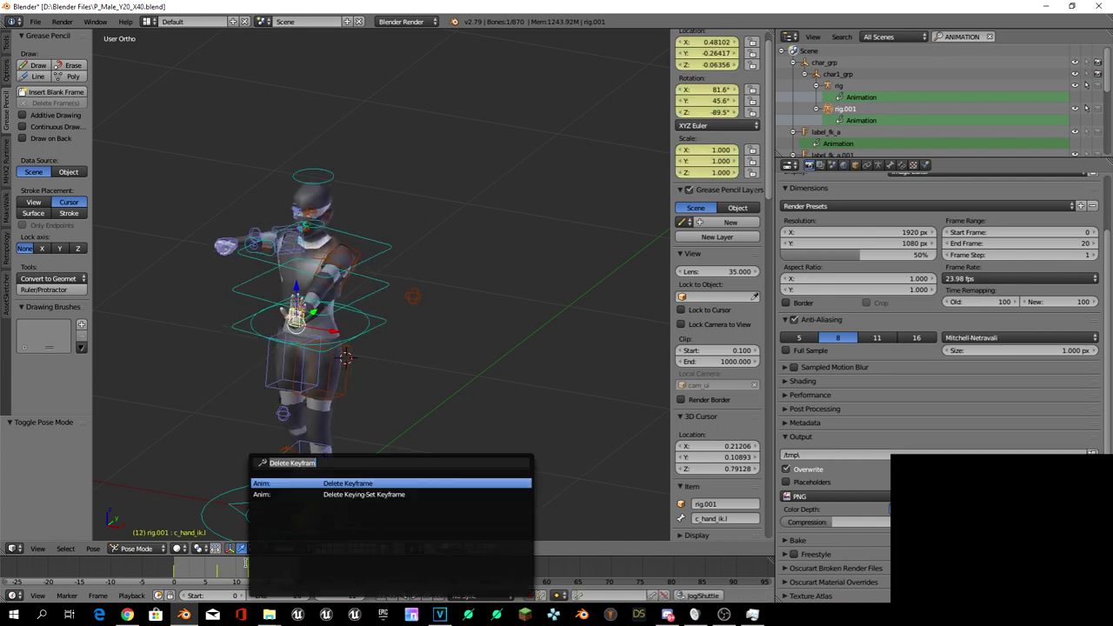
key(Return)
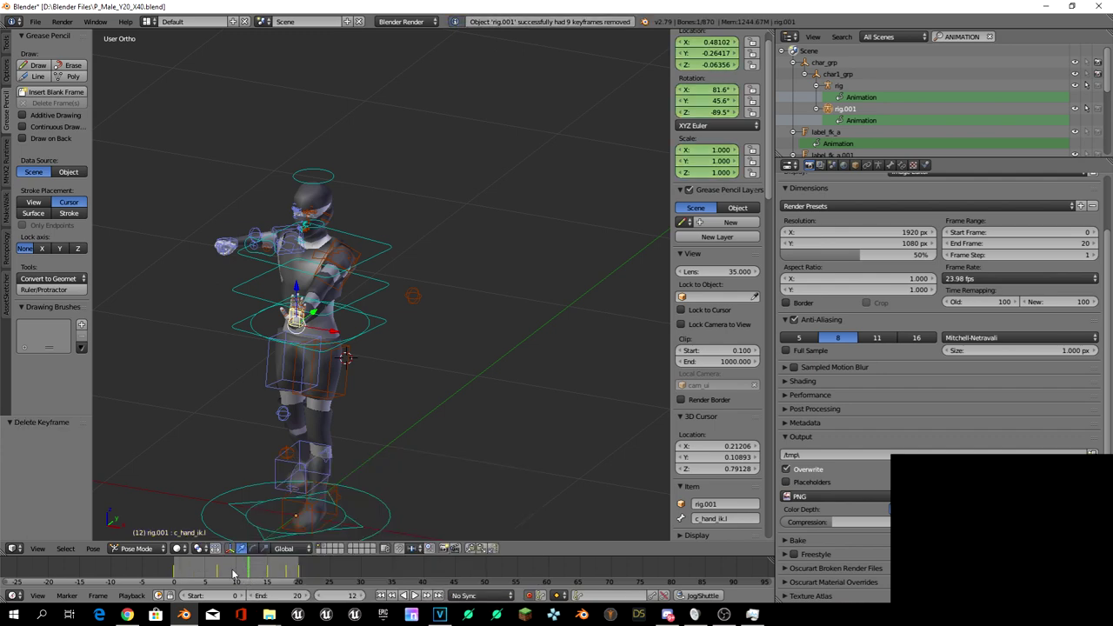
key(alt+a)
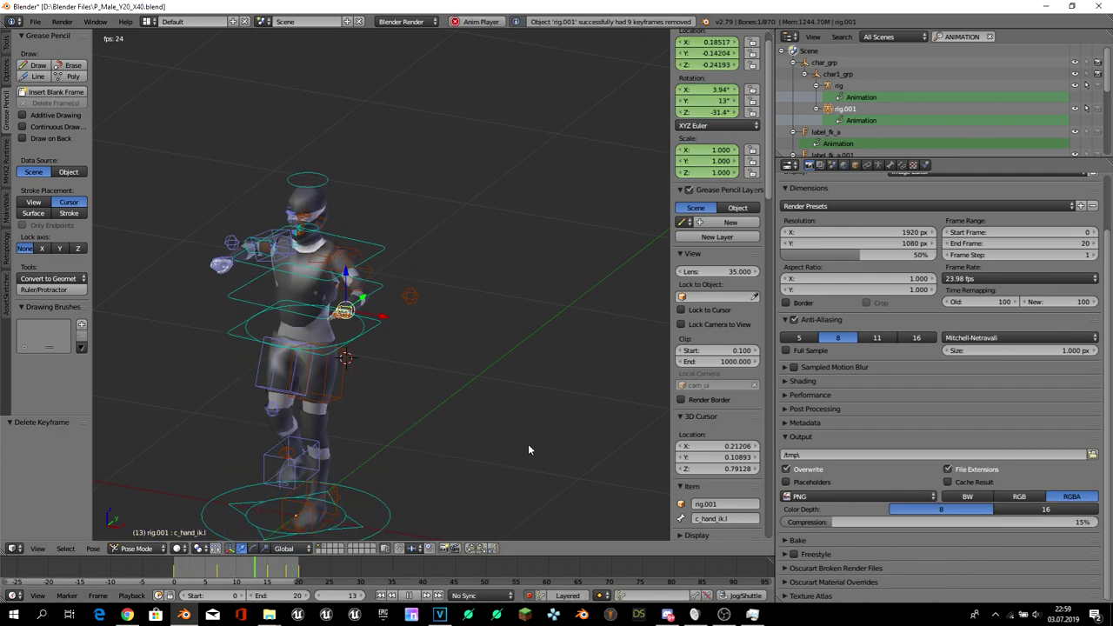
key(Escape)
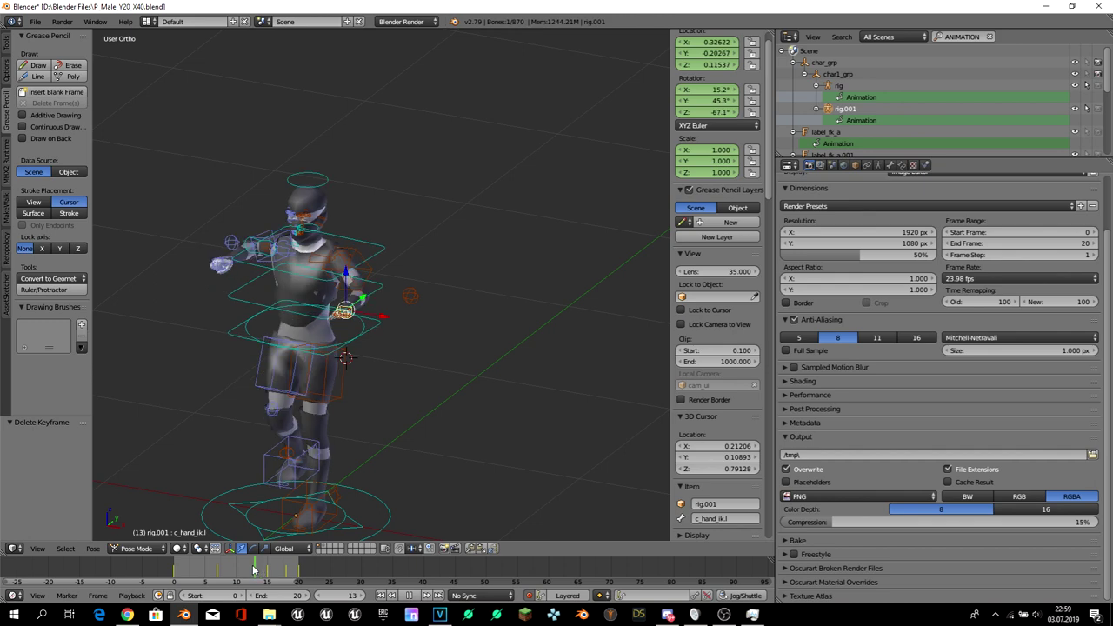
- At frame 15, move the left hand IK control and replay to check the change
drag(254, 569, 257, 575)
key(KP_7)
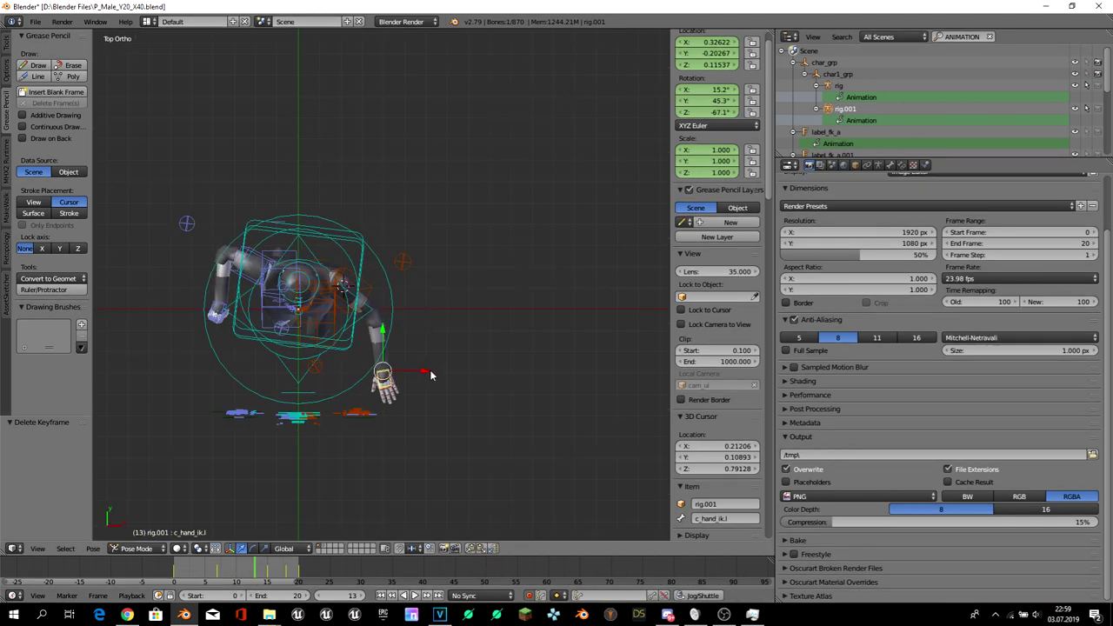
mouse_move(257, 570)
mouse_down()
mouse_move(268, 567)
mouse_move(257, 567)
mouse_up()
key(g)
click(437, 397)
key(KP_1)
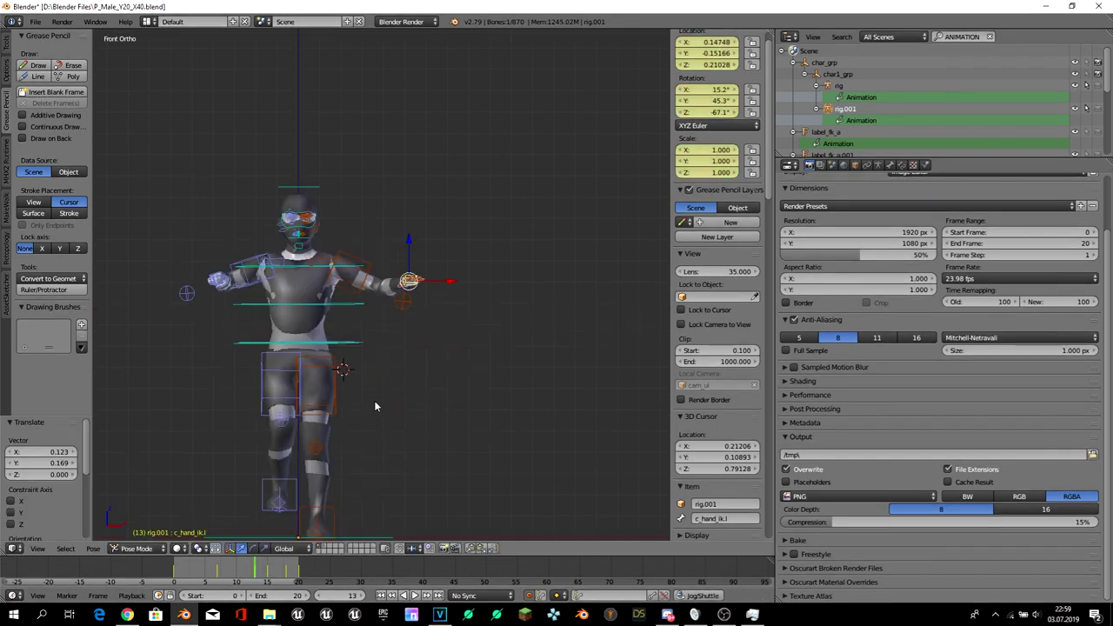
key(alt+a)
key(a)
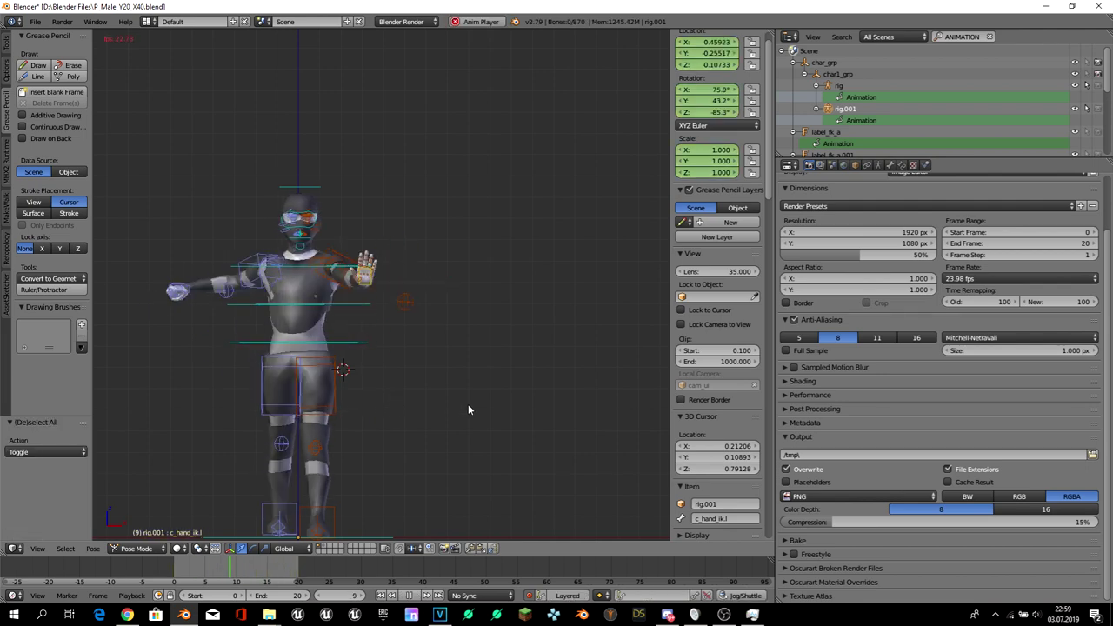
key(alt+a)
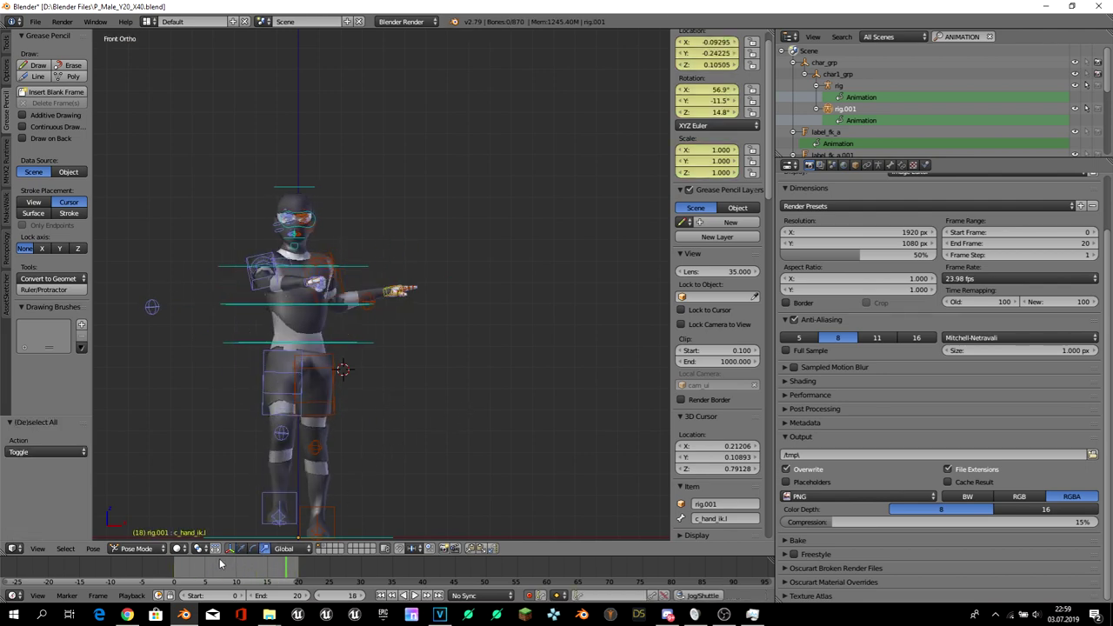
- Scrub from frame 0 to frame 10 and bring up the screen layout list
click(170, 573)
mouse_move(179, 567)
mouse_down()
mouse_move(244, 585)
mouse_move(233, 579)
mouse_up()
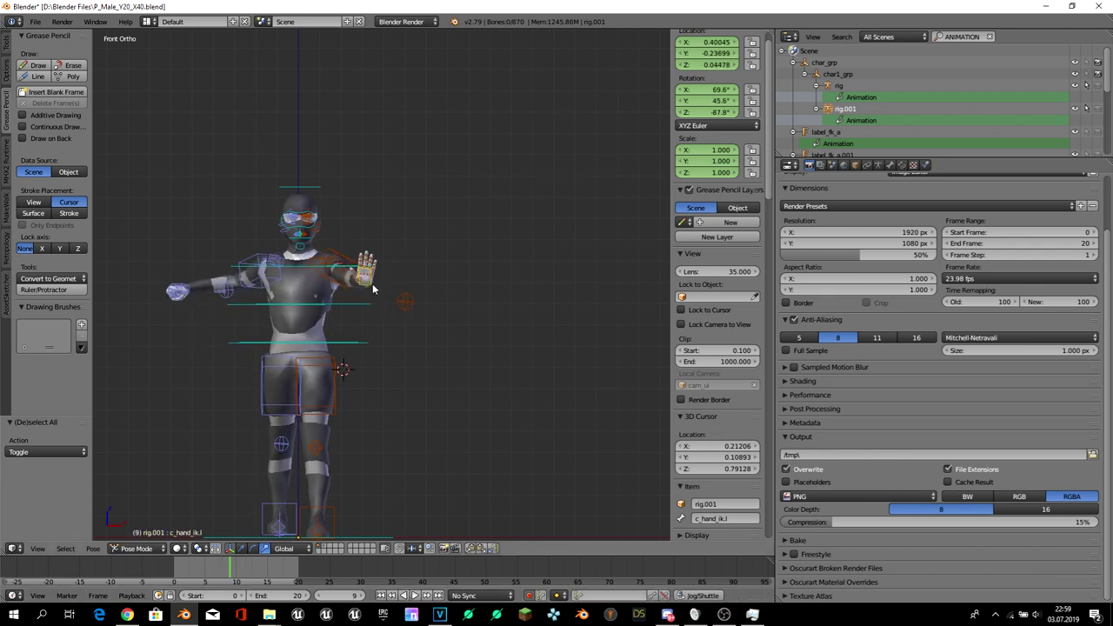
click(236, 572)
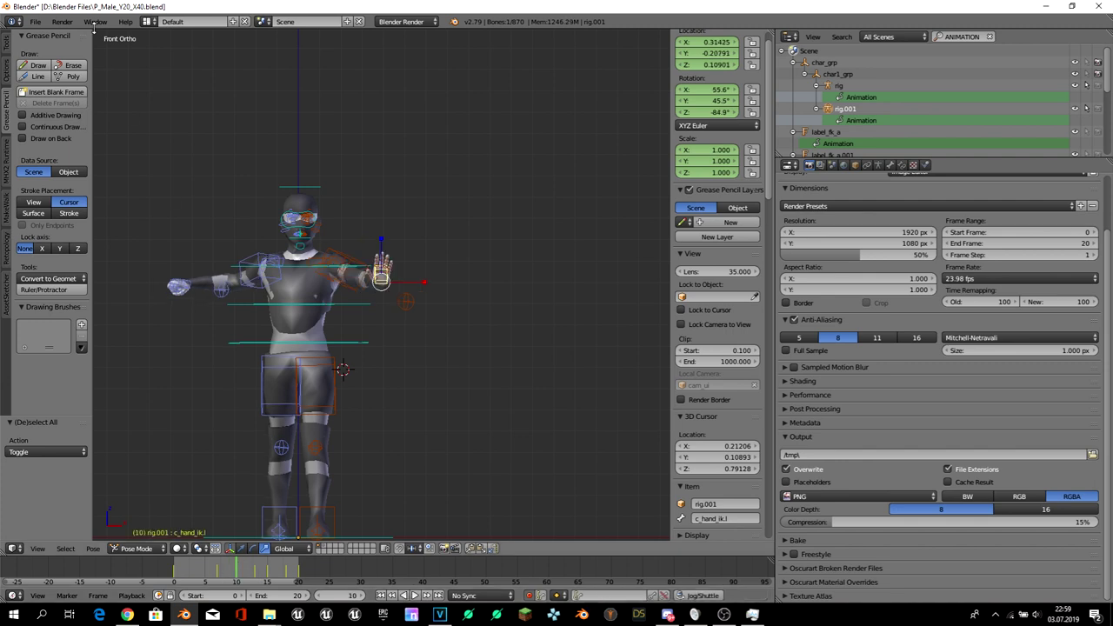
click(150, 21)
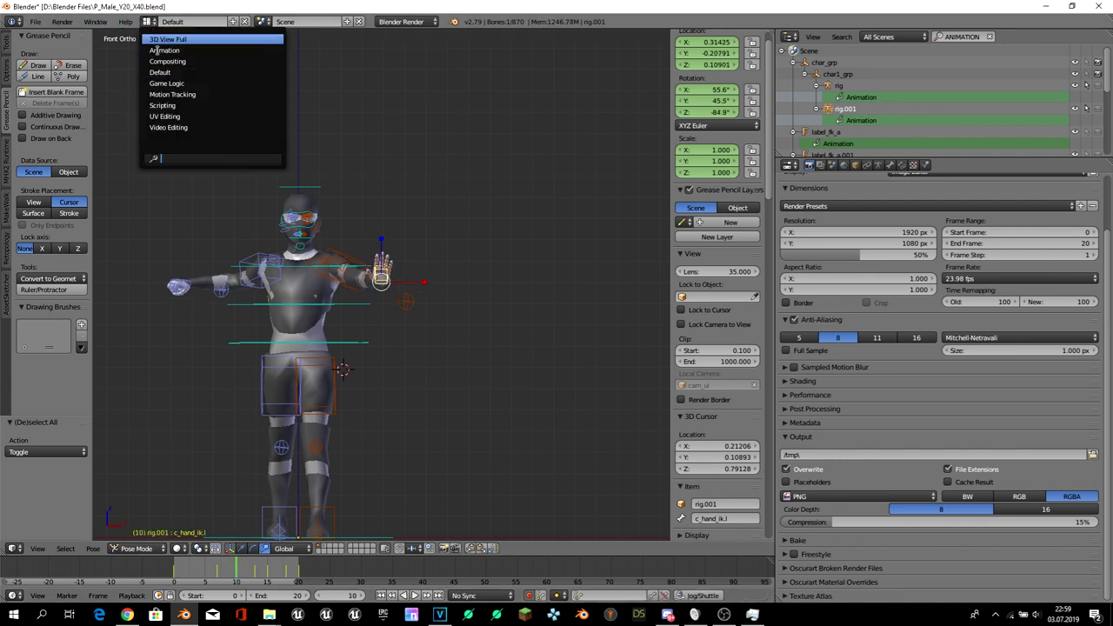
- In the Video Editing layout's Graph Editor, select the keys around frame 7
click(192, 127)
key(a)
key(Home)
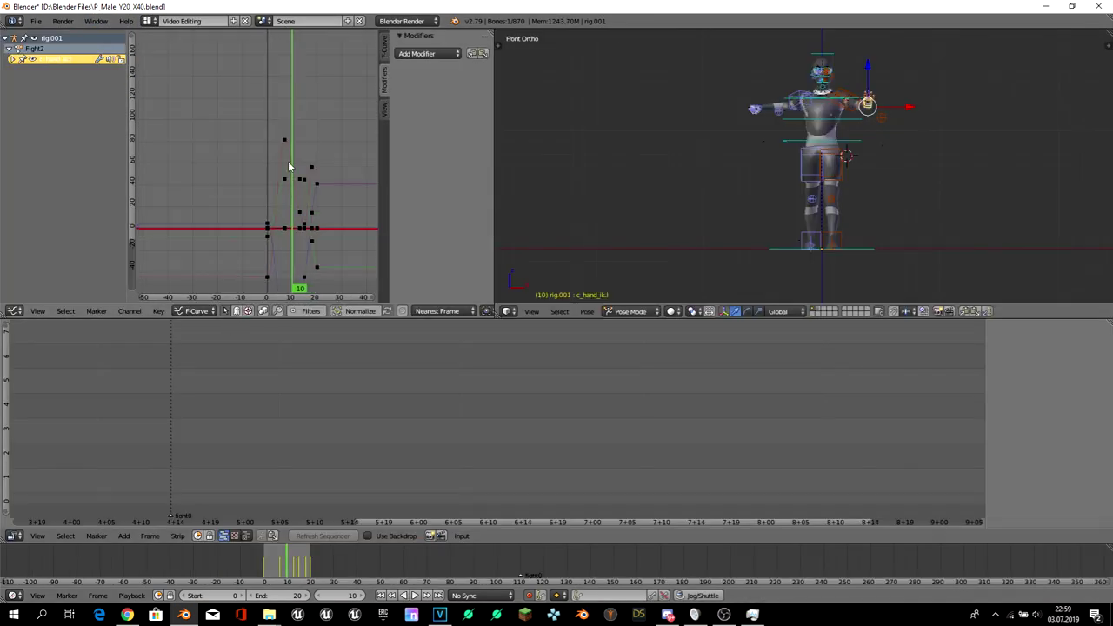
alt+right_click(280, 189)
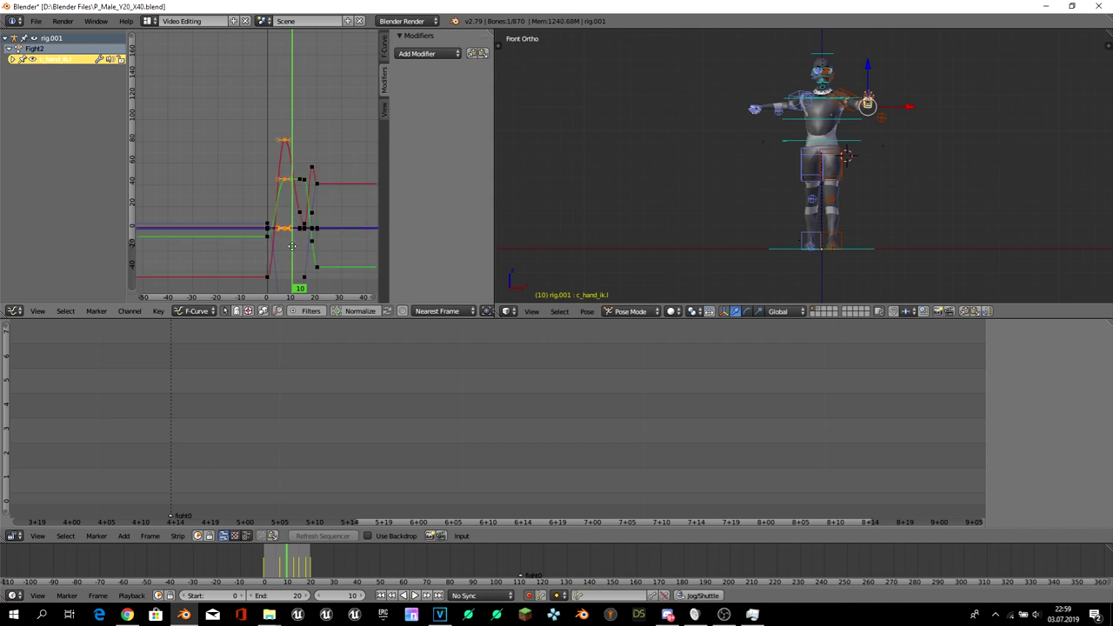
key(Home)
key(b)
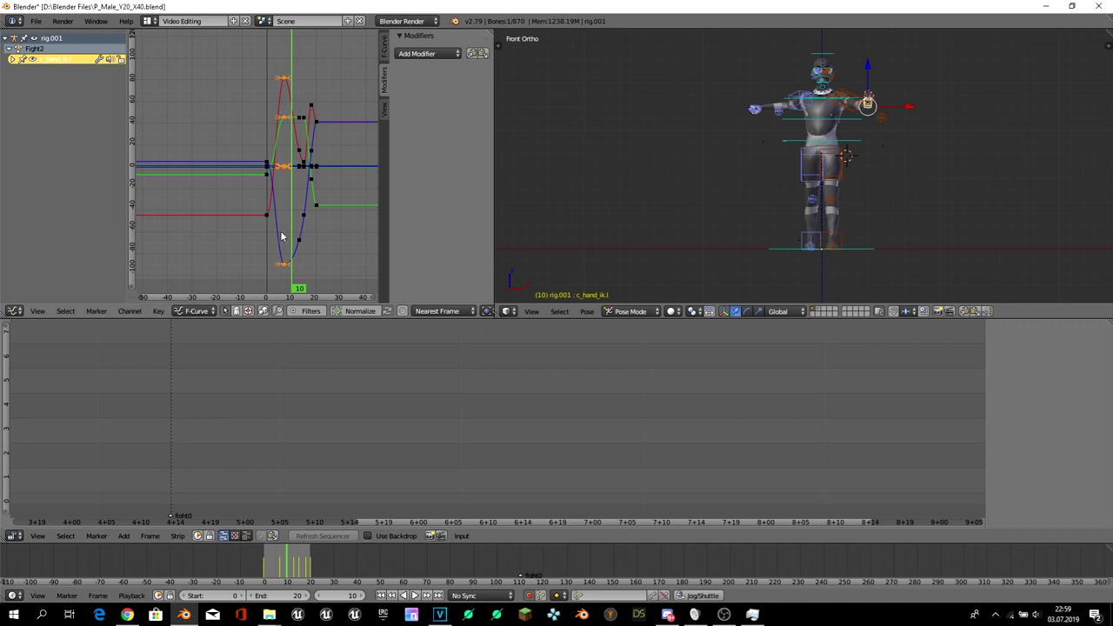
- Slide those keys about 2.8 frames later and return to the Default layout
key(g)
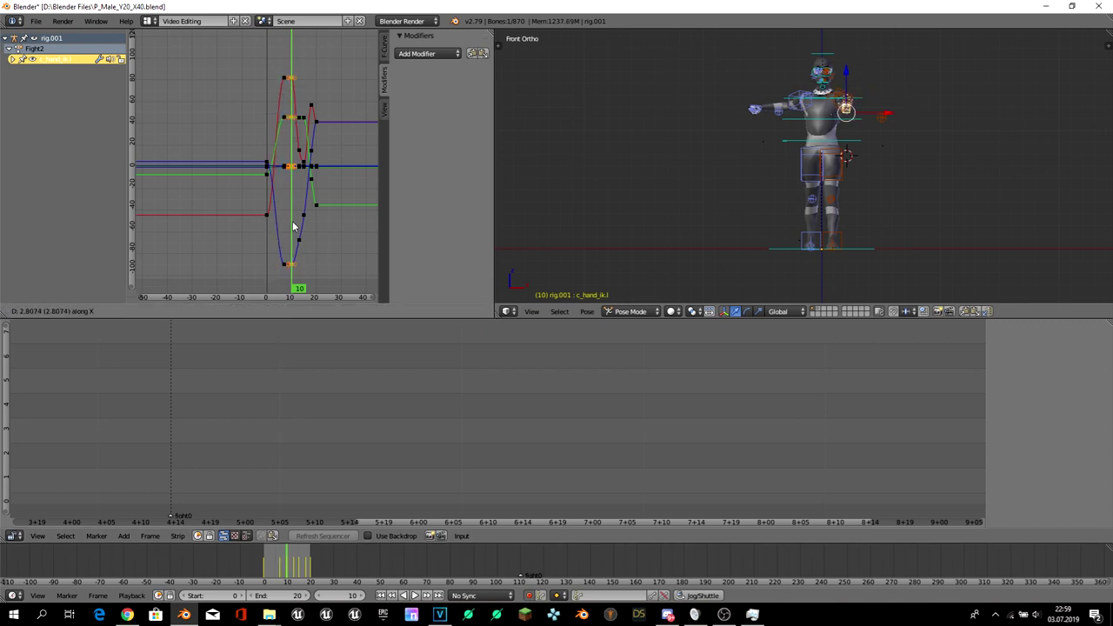
click(293, 226)
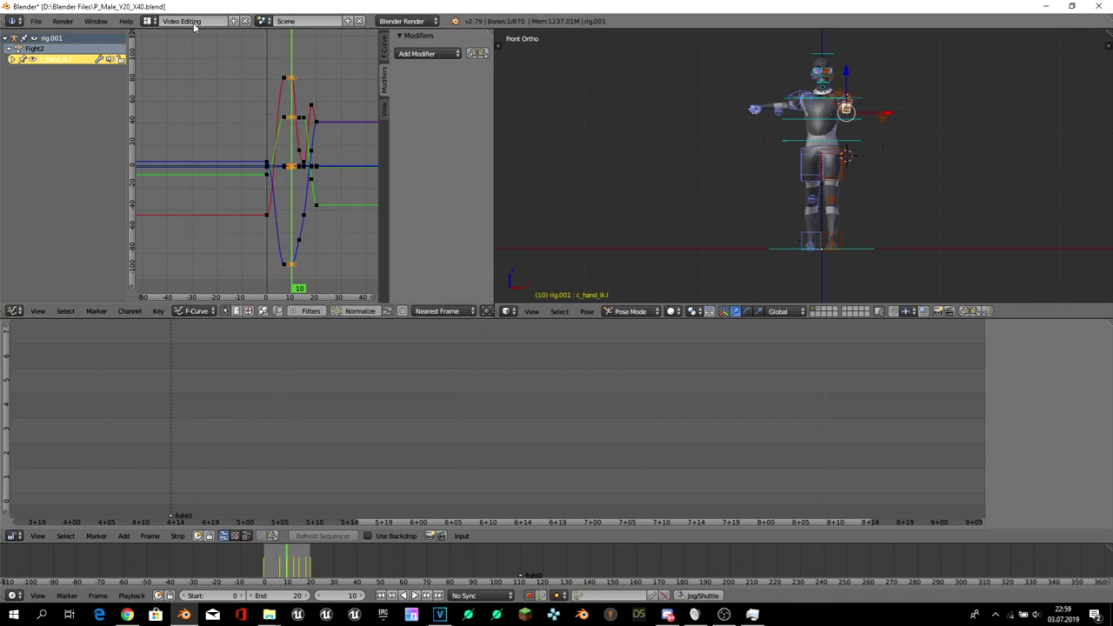
click(145, 20)
click(169, 71)
- Remove the c_hand_ik.l punch keyframes at frame 15
key(alt+a)
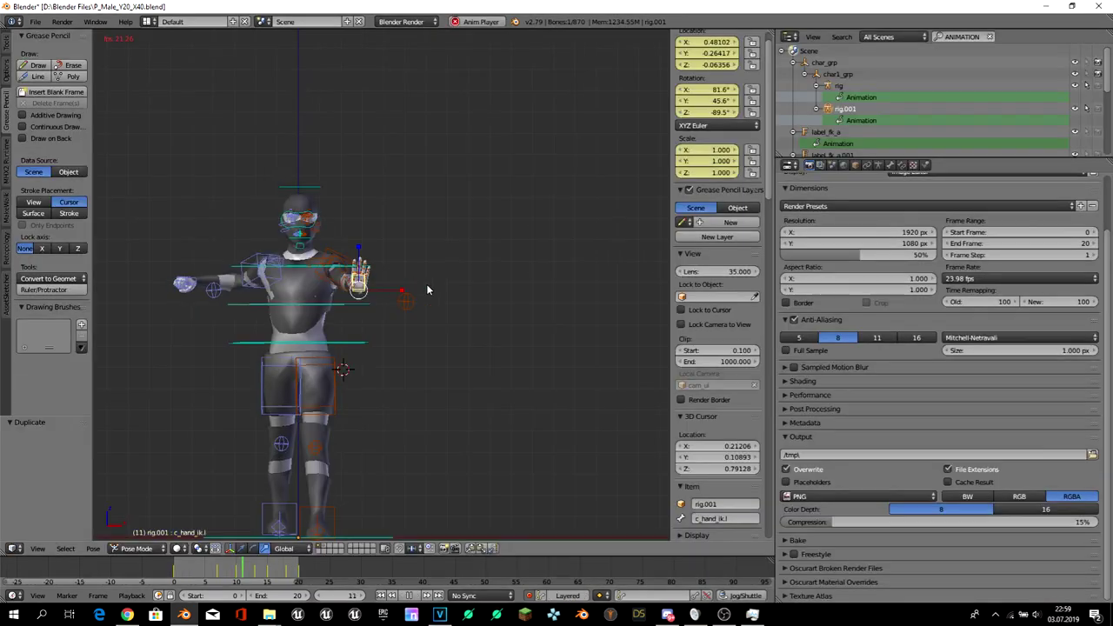
key(alt+a)
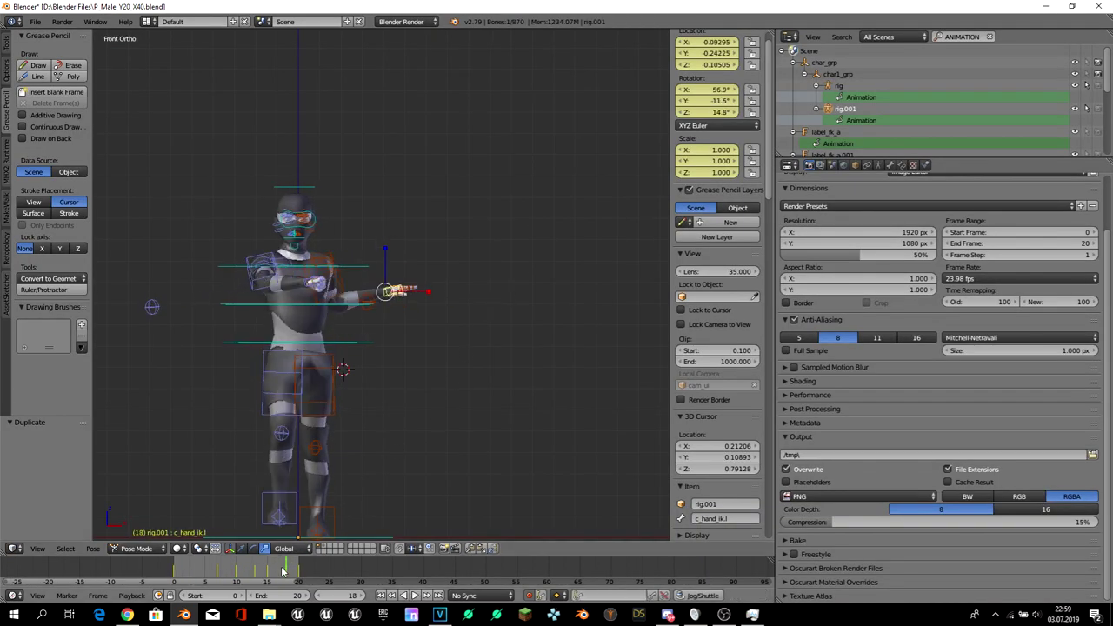
click(272, 567)
click(268, 567)
key(alt+i)
click(296, 480)
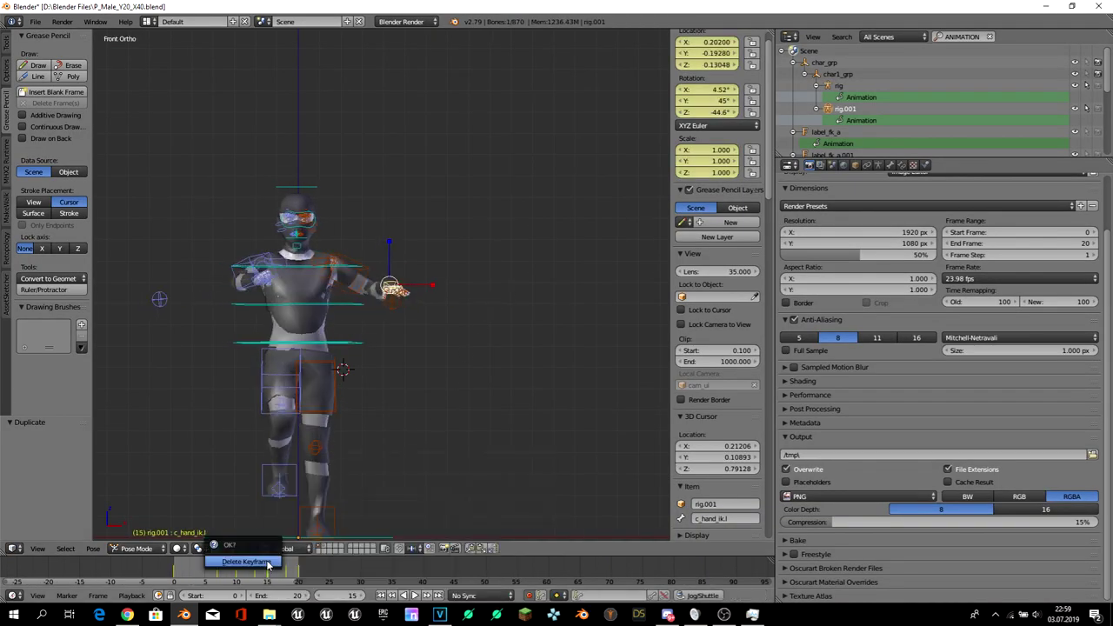
- At frame 20, move c_hand_ik.l and rotate it 79.8 degrees to re-pose the punch
key(alt+a)
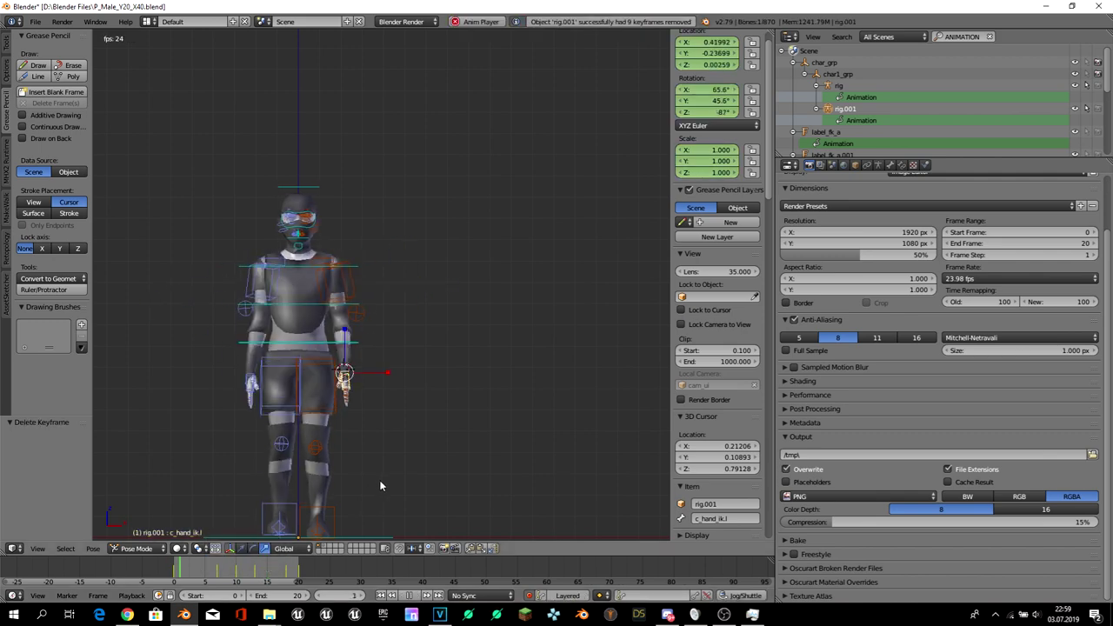
click(280, 567)
key(alt+a)
drag(280, 567, 298, 567)
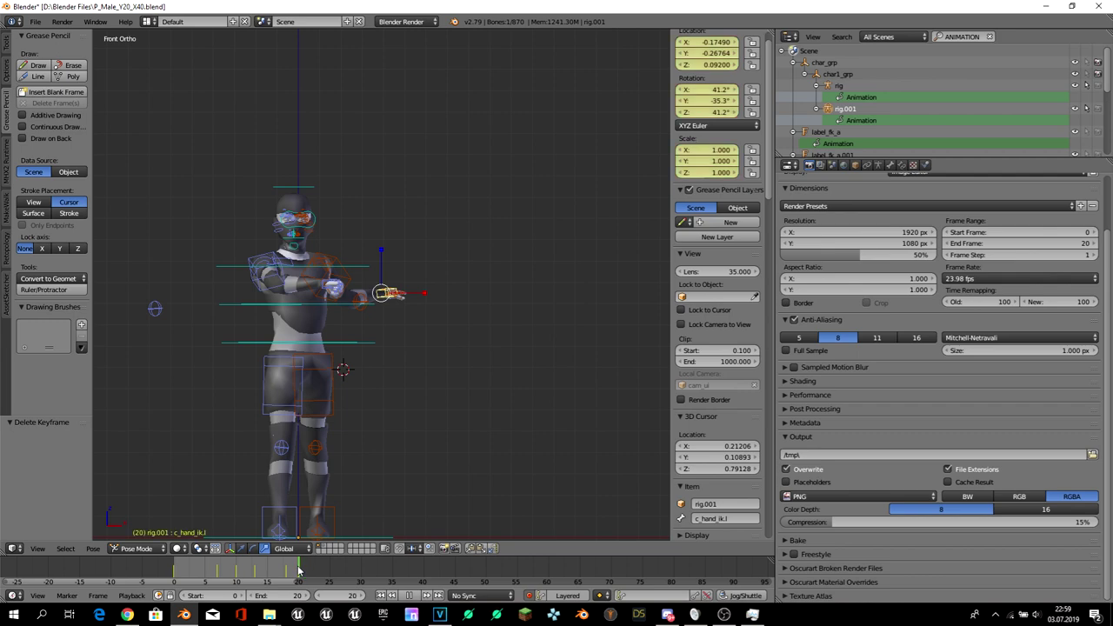
middle_drag(287, 408, 383, 348)
key(g)
click(336, 394)
key(g)
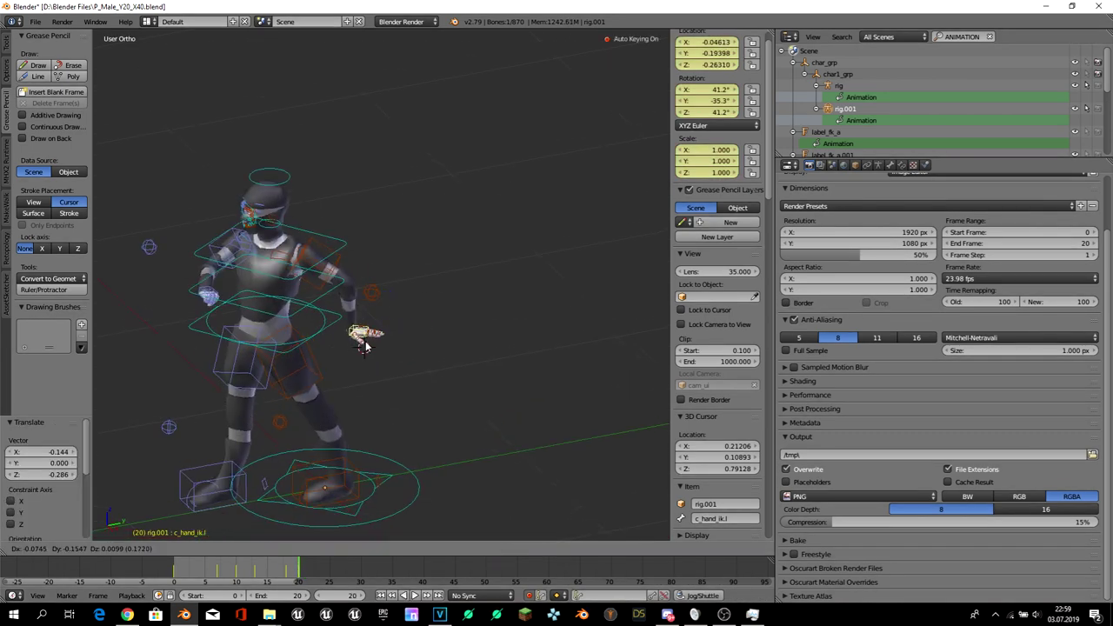
click(360, 355)
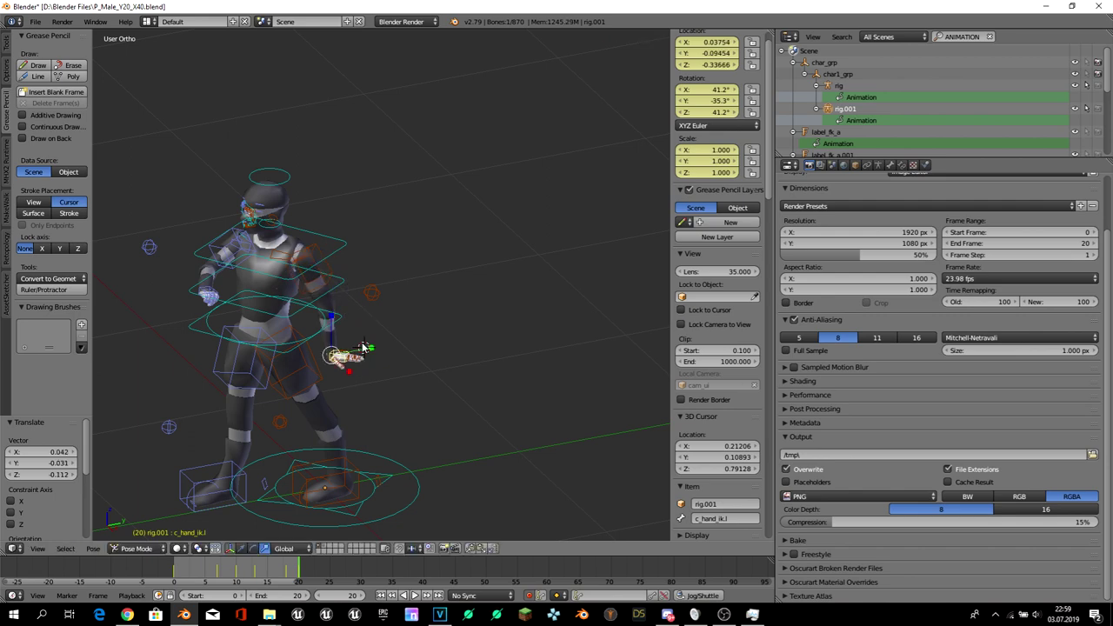
key(r)
click(390, 402)
- Delete the rig's keyframes at frame 18 and bring up the frame-rate choices
key(alt+a)
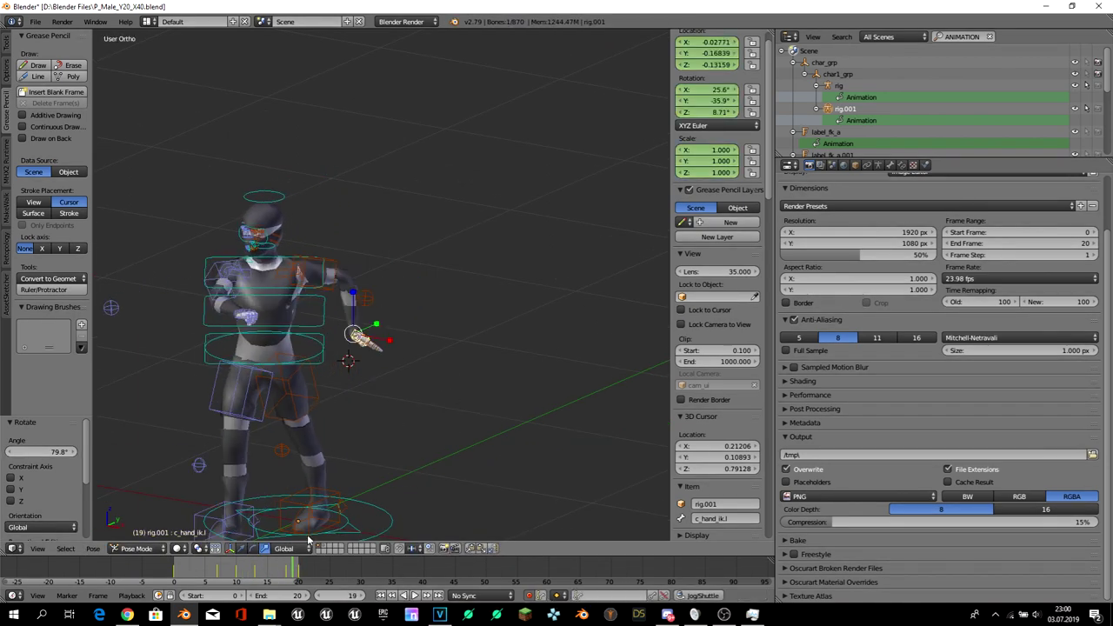
key(Escape)
key(space)
key(Return)
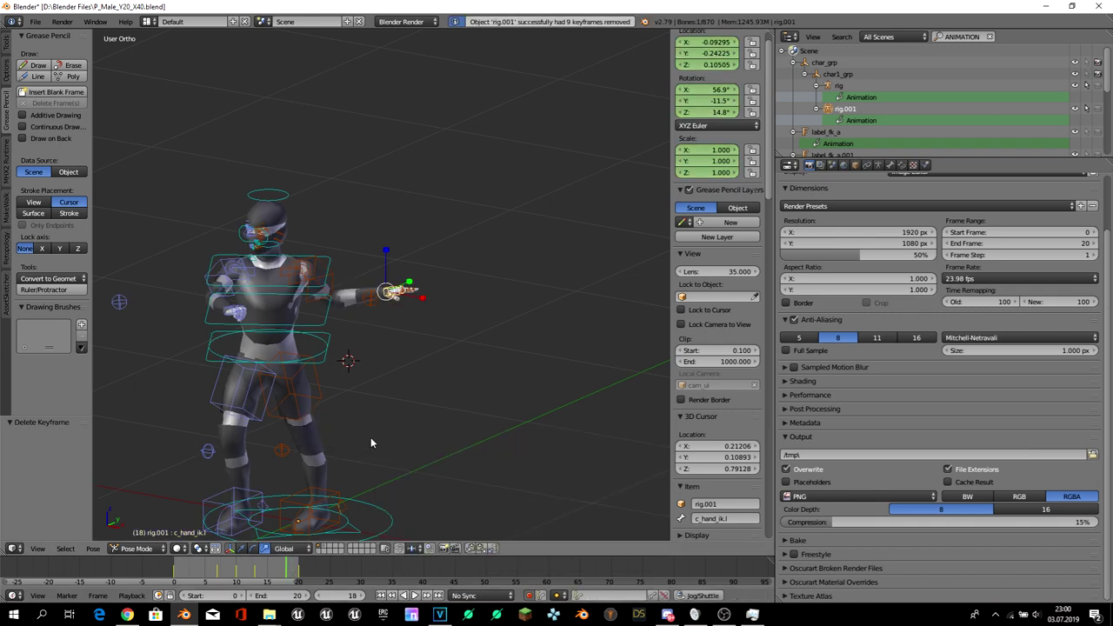
key(alt+a)
middle_drag(390, 418, 473, 363)
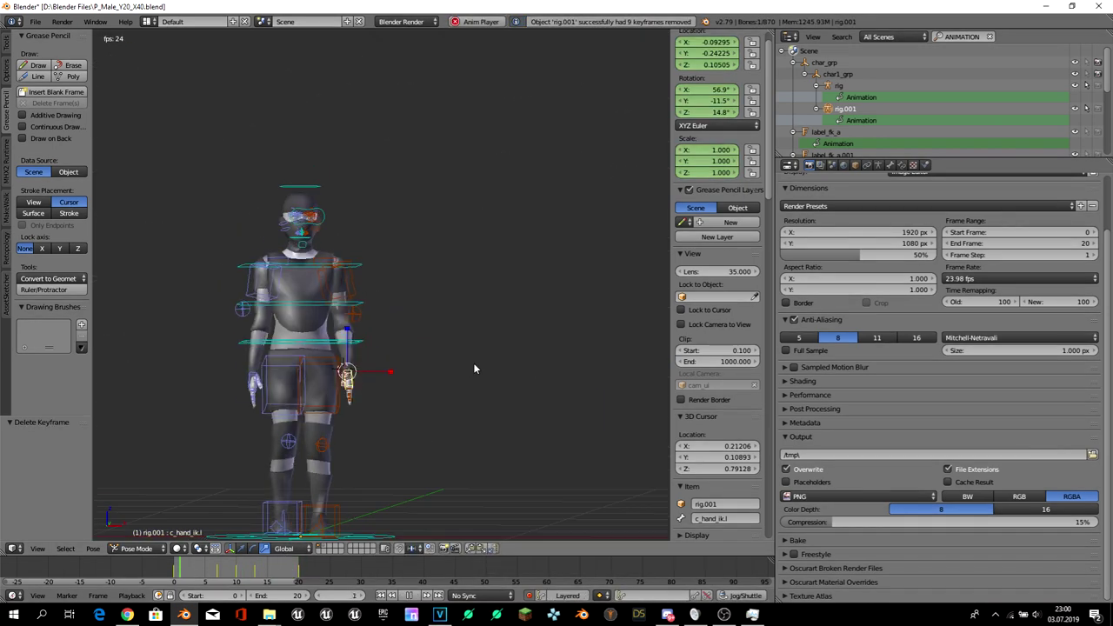
key(Escape)
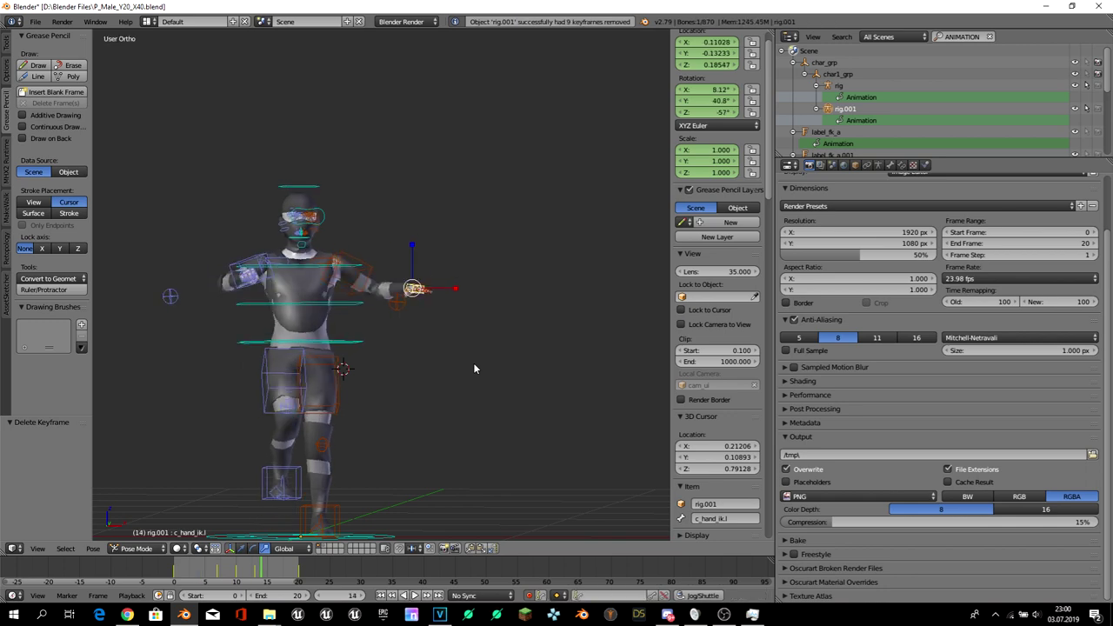
key(space)
key(Escape)
click(1000, 279)
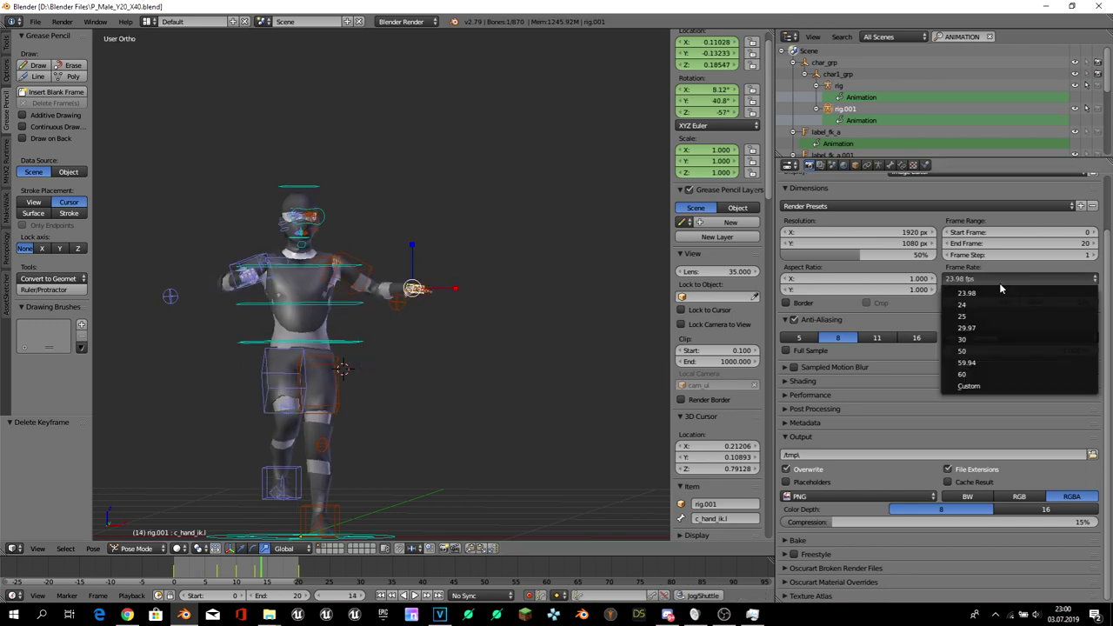
- Choose 30 fps, preview back to frame 0, and switch to the Video Editing layout
click(1000, 338)
key(alt+a)
middle_drag(452, 260, 379, 344)
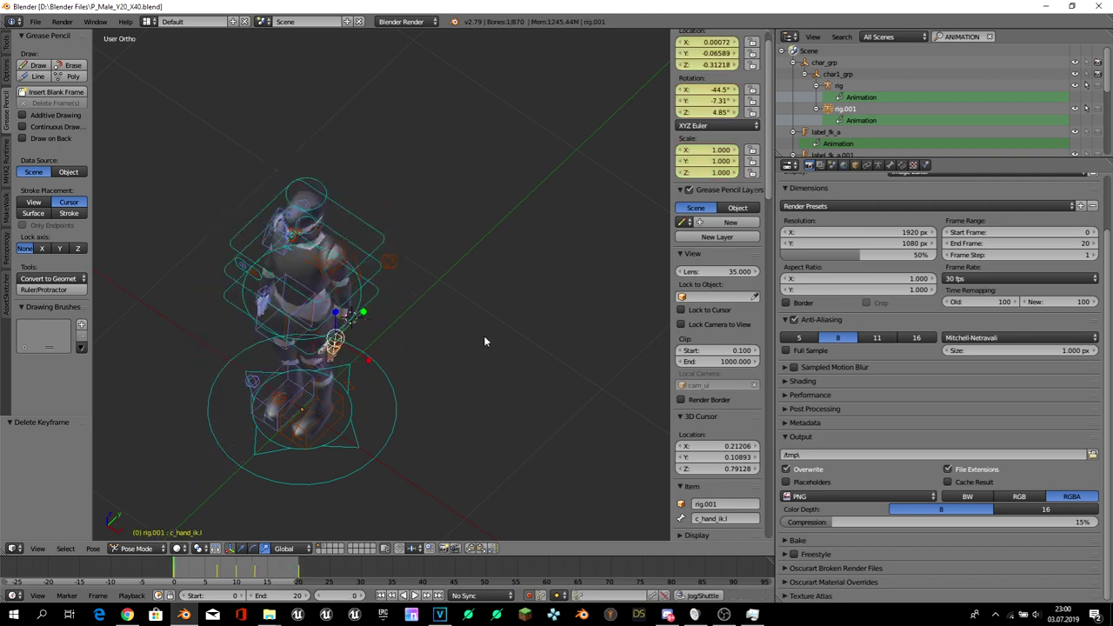
key(space)
key(Escape)
click(147, 22)
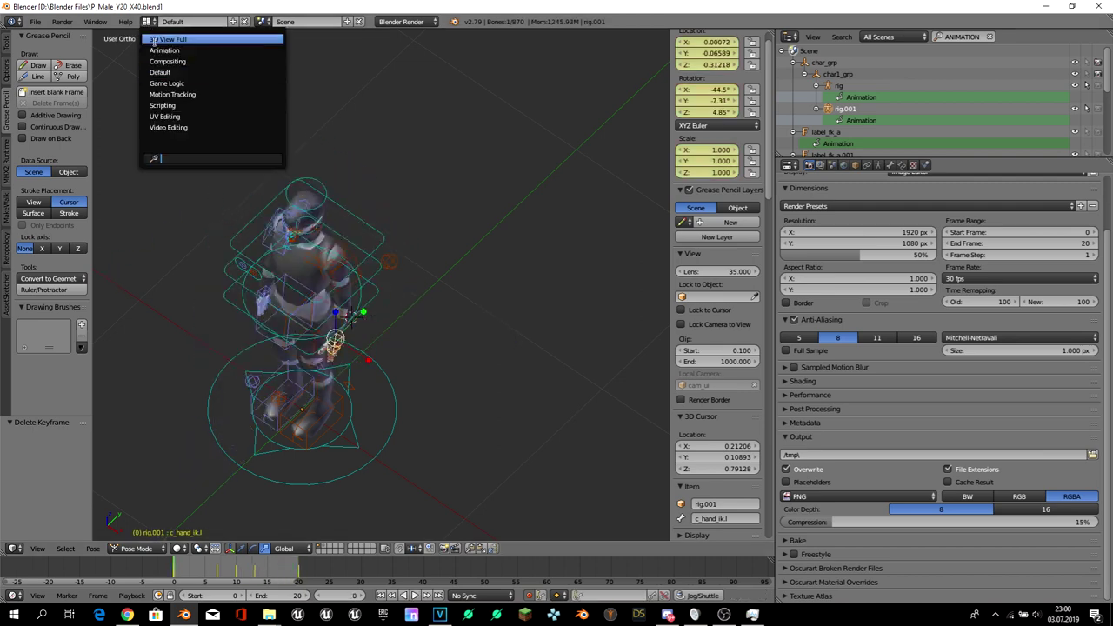
click(198, 127)
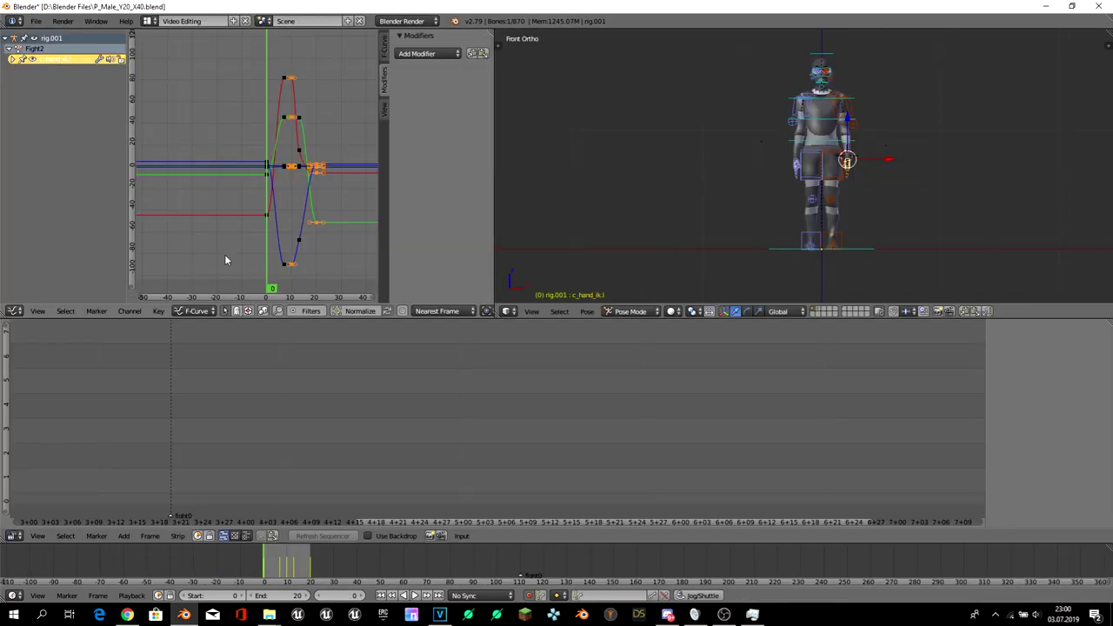
- Turn the curve panel into the Dope Sheet Action Editor and save the file
click(13, 311)
click(38, 253)
key(ctrl+s)
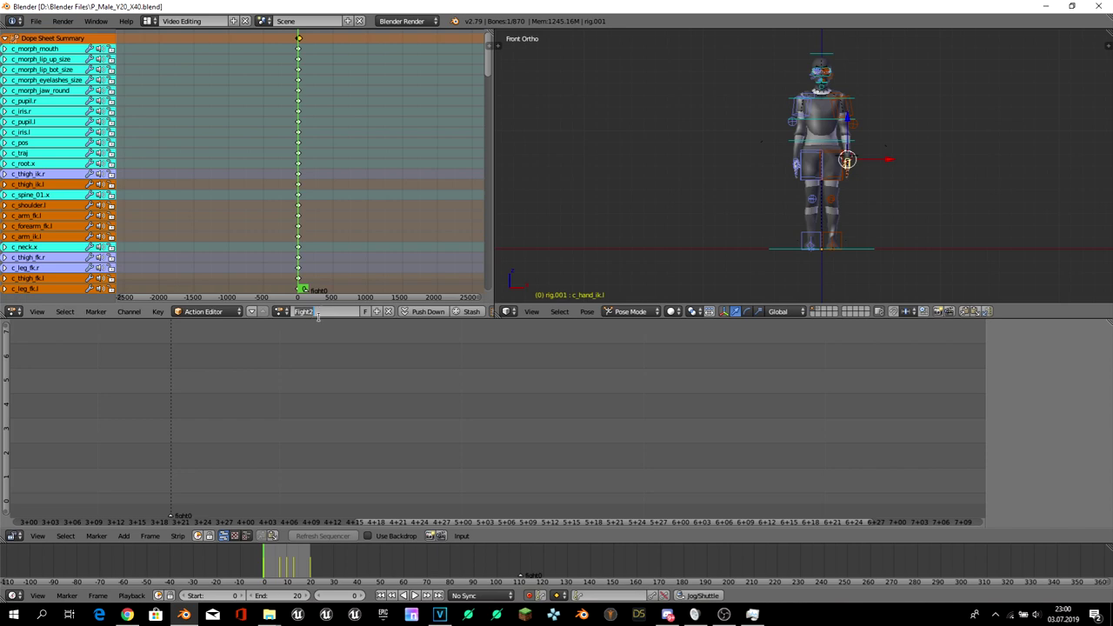
- Copy Fight2 into a new action named Fight3 and save
click(284, 312)
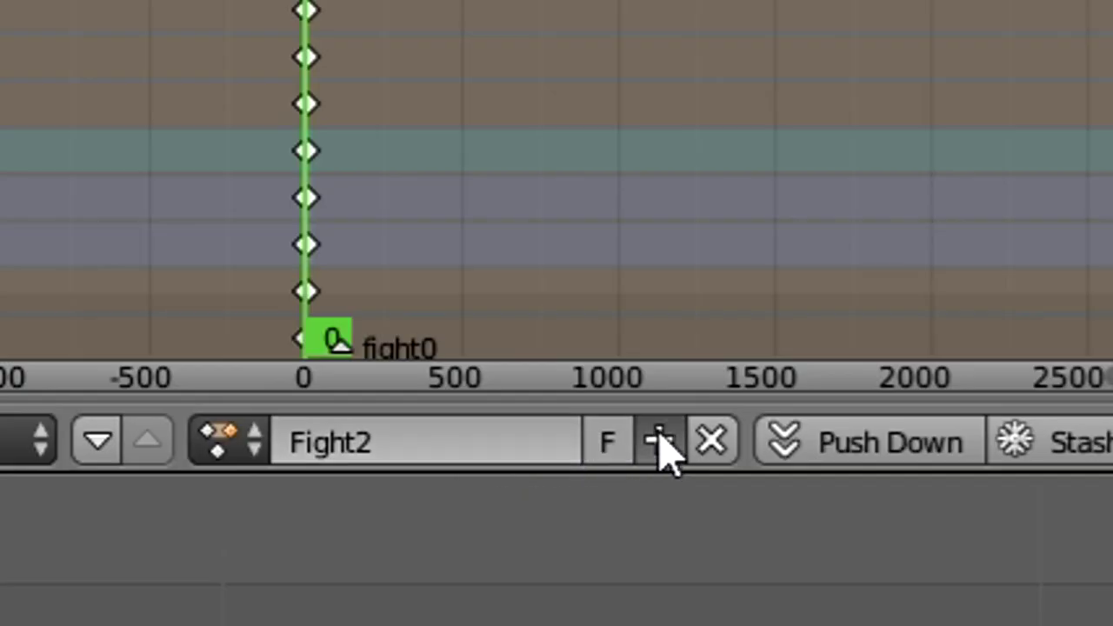
click(377, 312)
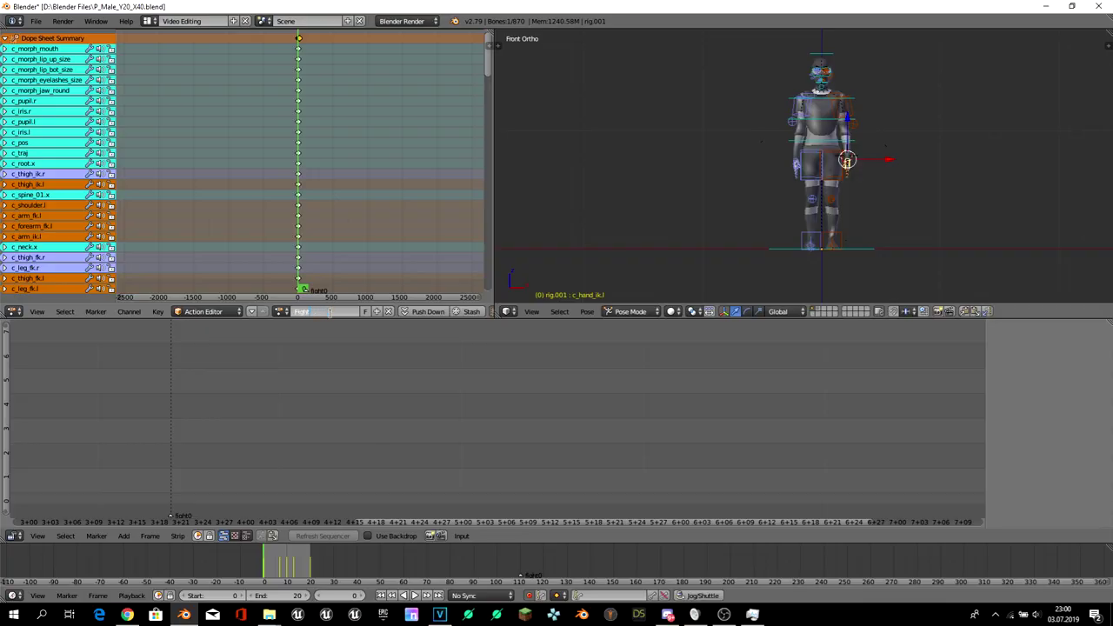
text(3)
key(Return)
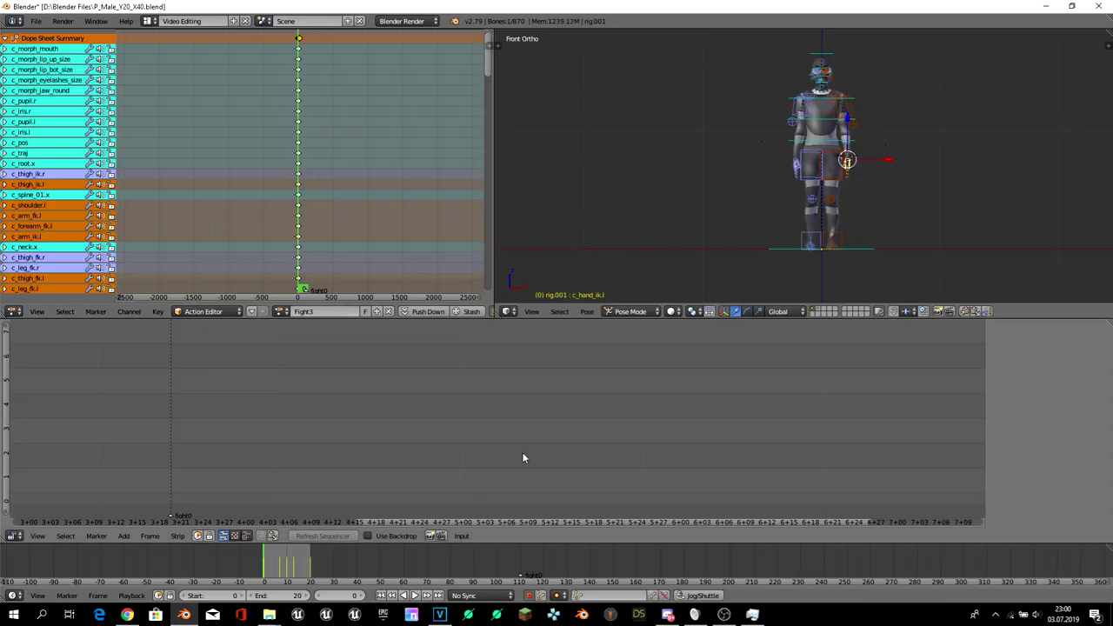
key(x)
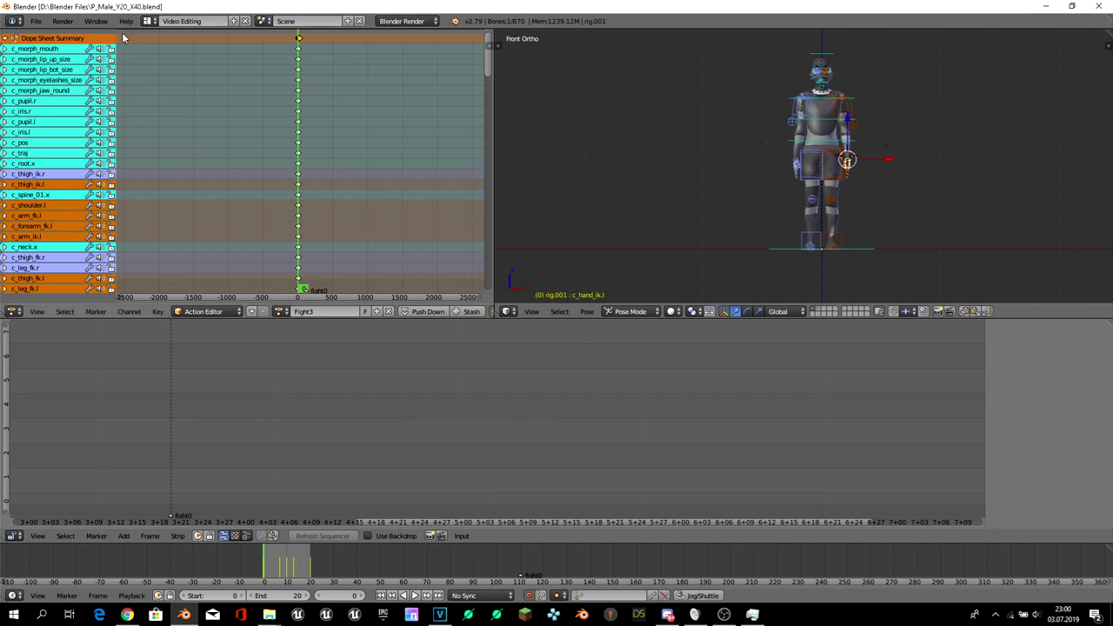
- Preview Fight3 and remove the rig's keyframes at frame 10
key(alt+a)
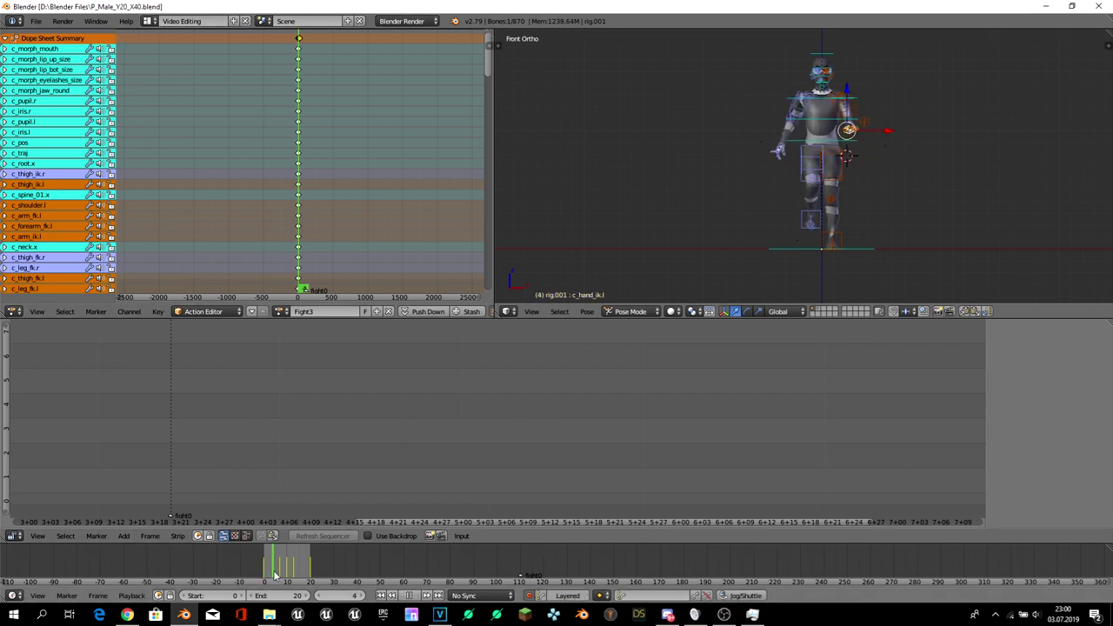
drag(282, 576, 287, 575)
mouse_move(655, 178)
middle_down()
mouse_move(747, 73)
mouse_move(776, 183)
middle_up()
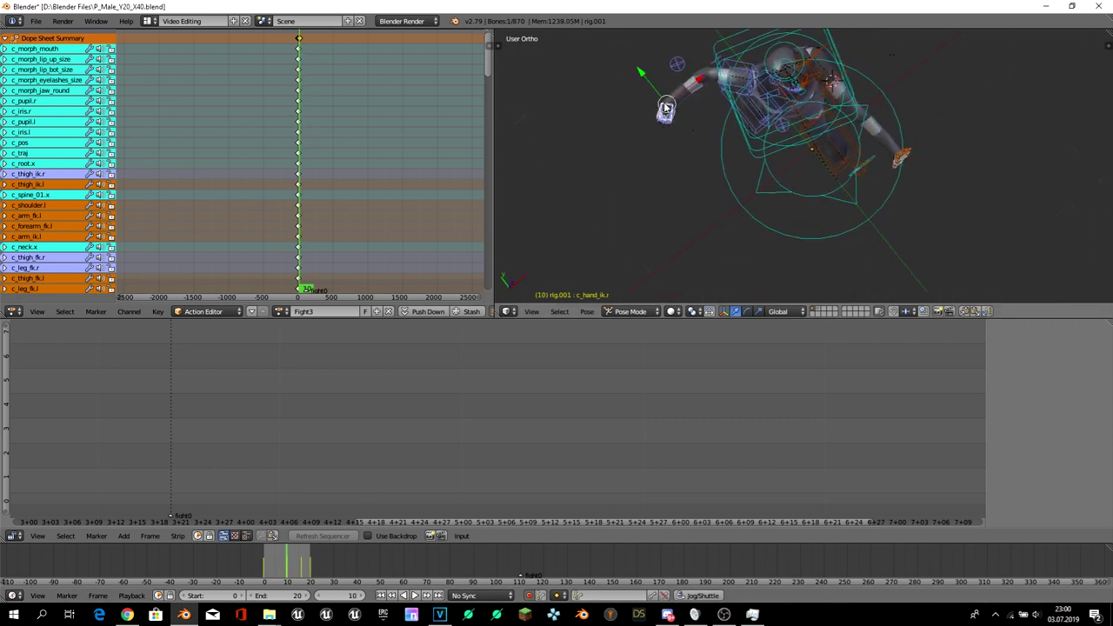
key(alt+a)
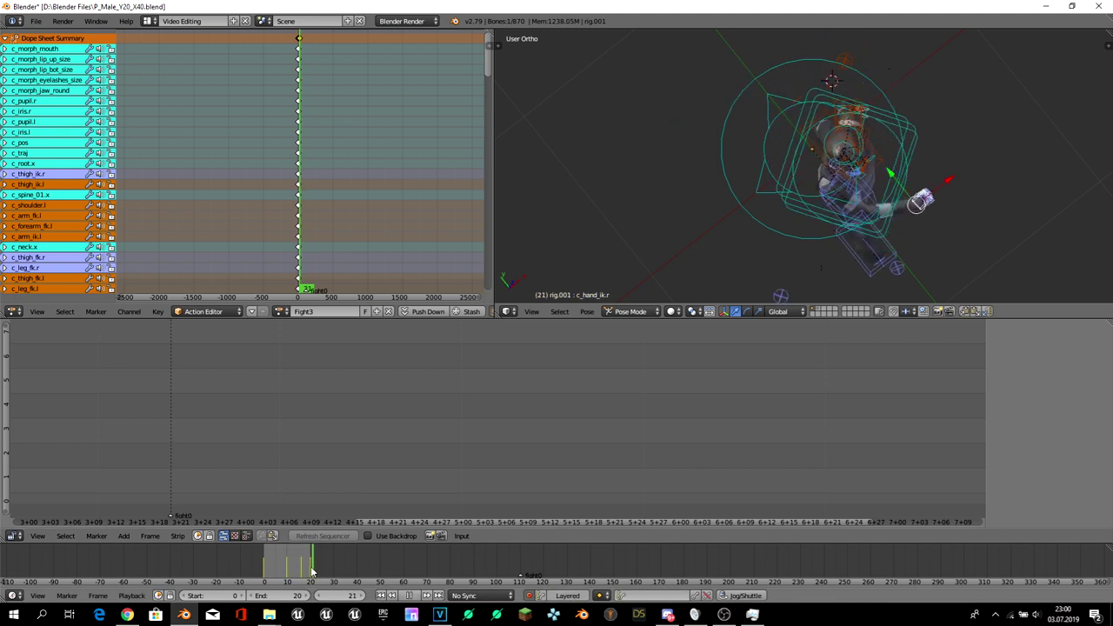
drag(312, 571, 301, 567)
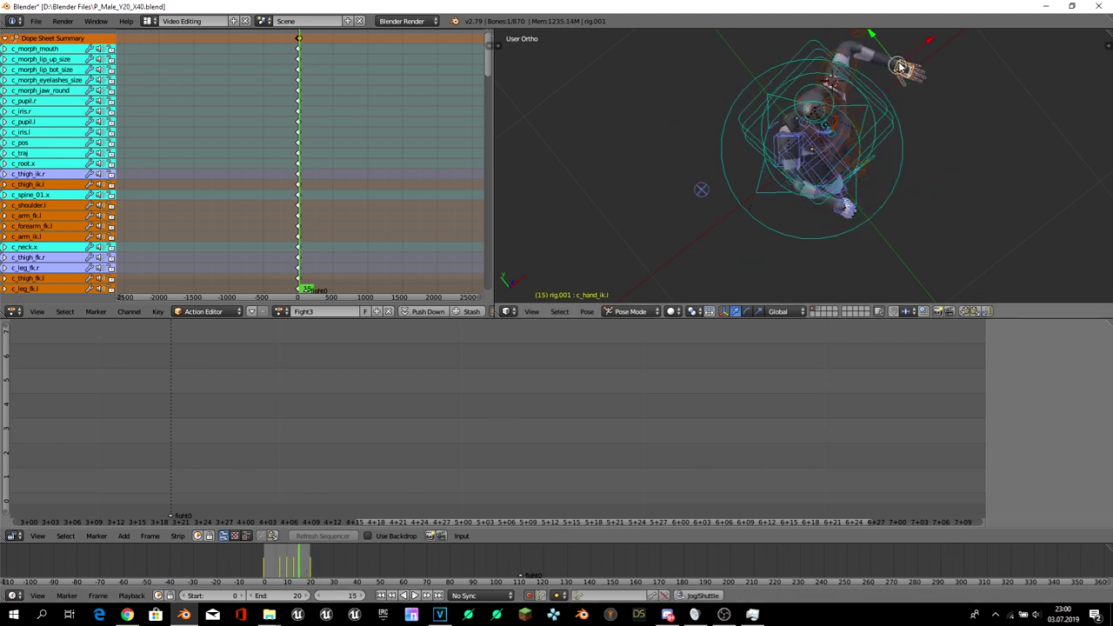
key(Down)
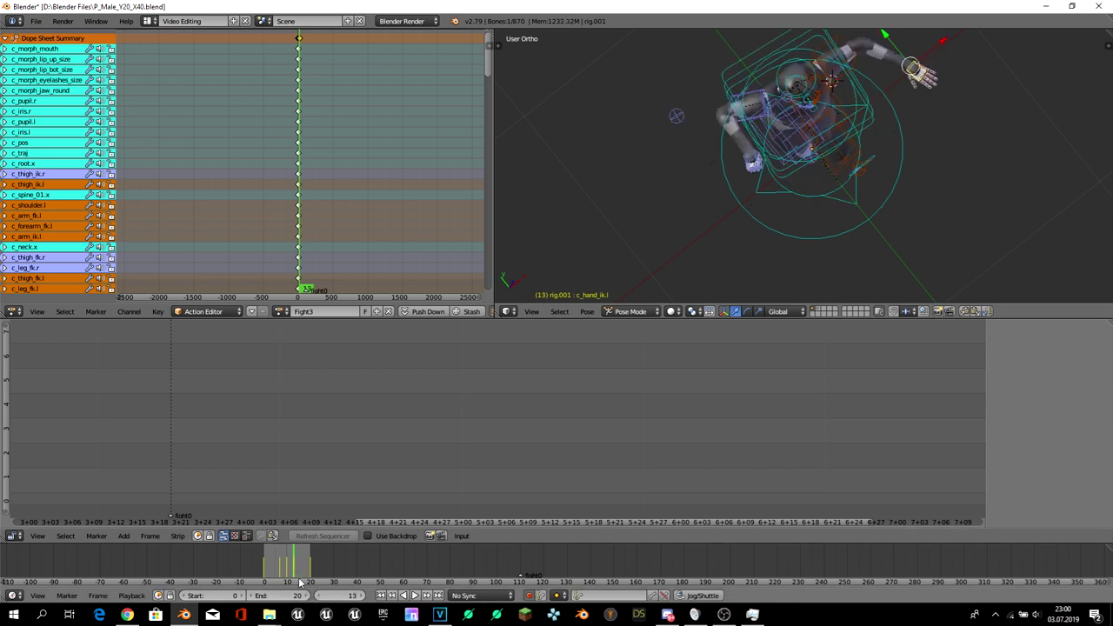
key(space)
key(Return)
- Remove the keyframes at frames 7 and 20, then return the rig to frame 0
key(space)
key(Return)
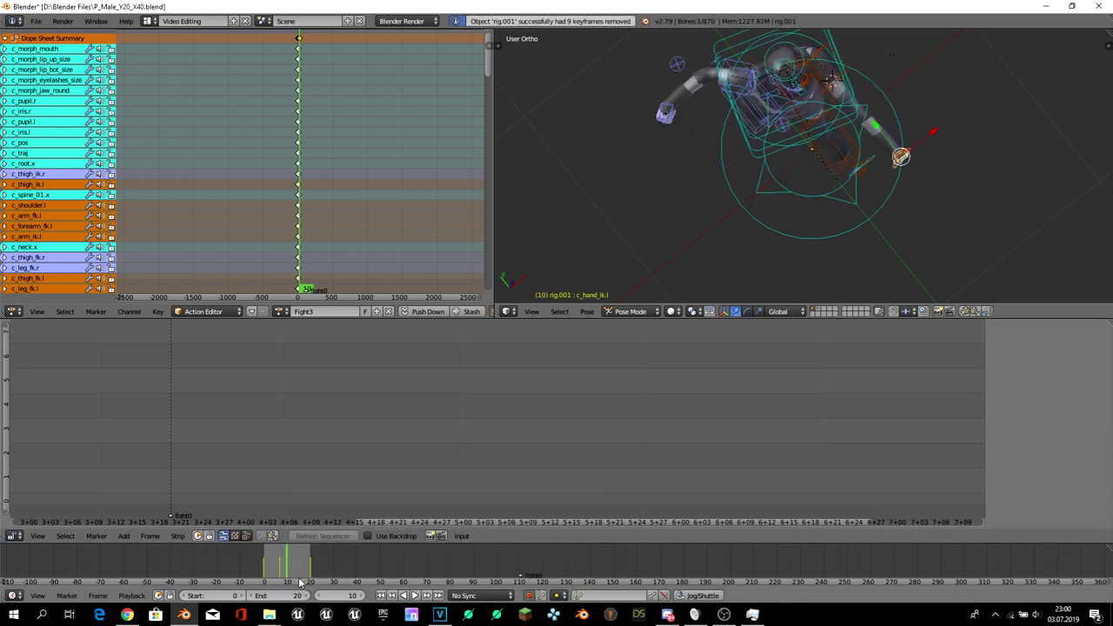
key(space)
key(Return)
key(Down)
key(space)
key(Return)
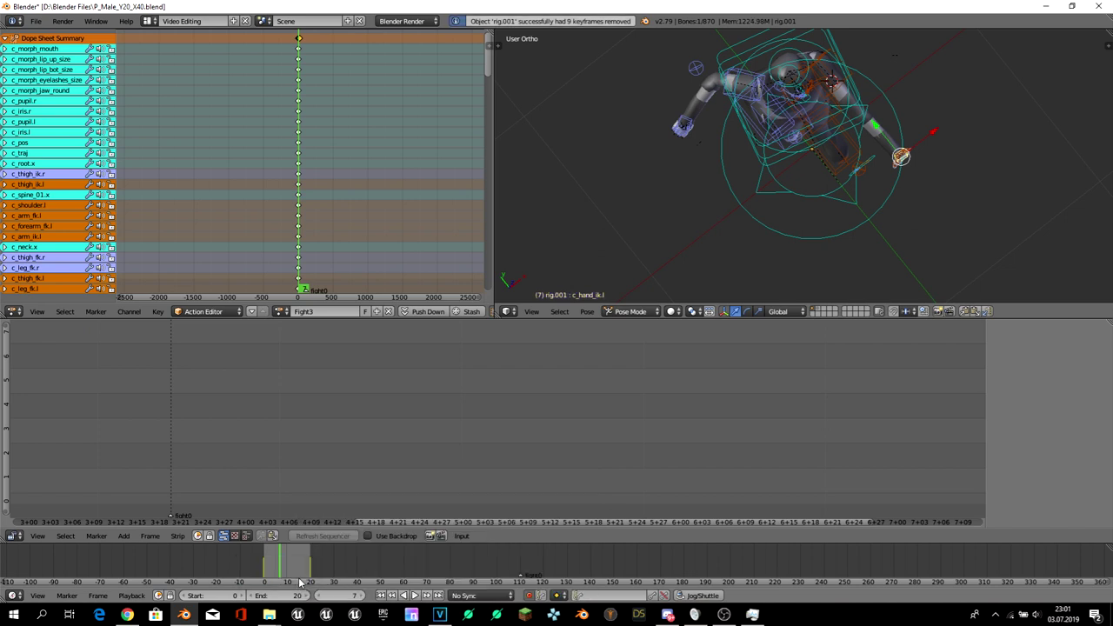
key(Up)
key(space)
key(Return)
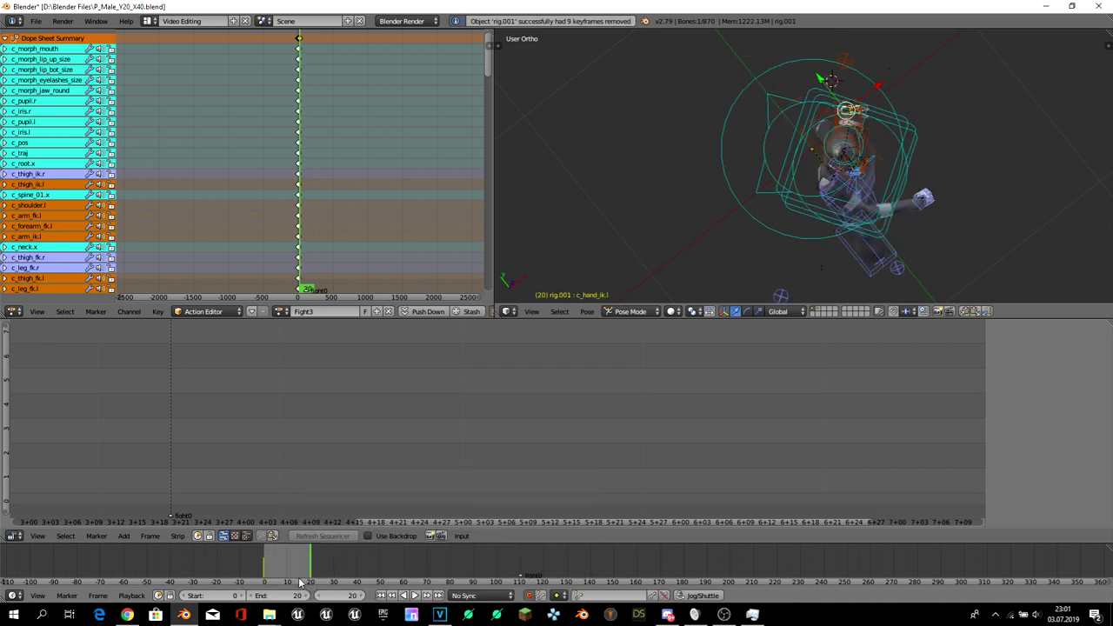
drag(308, 561, 265, 561)
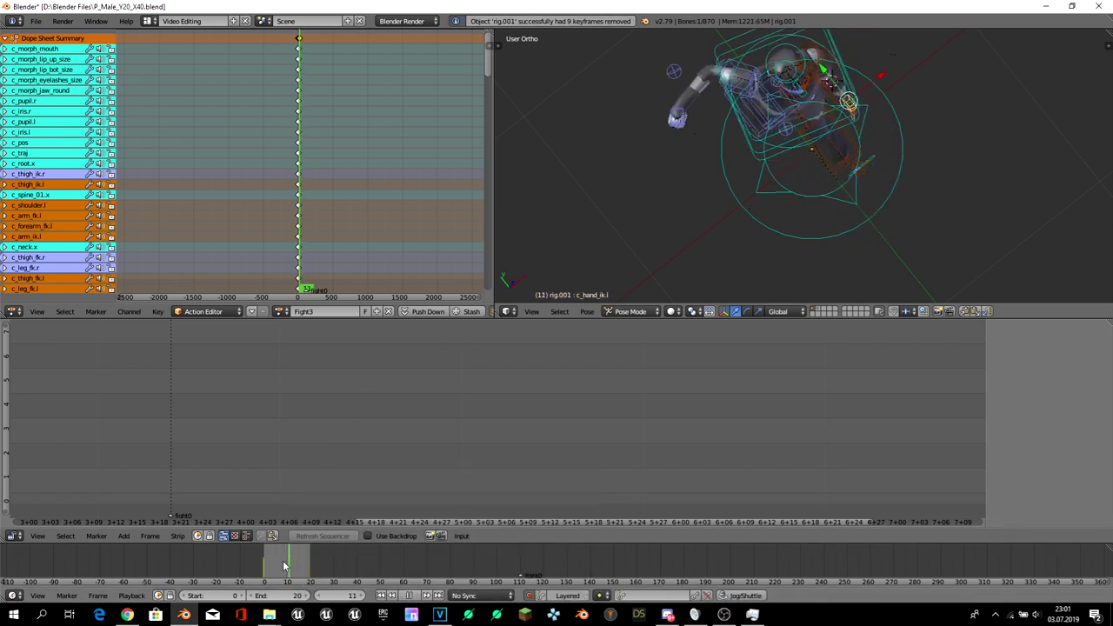
mouse_move(522, 200)
middle_down()
mouse_move(558, 240)
mouse_move(685, 242)
middle_up()
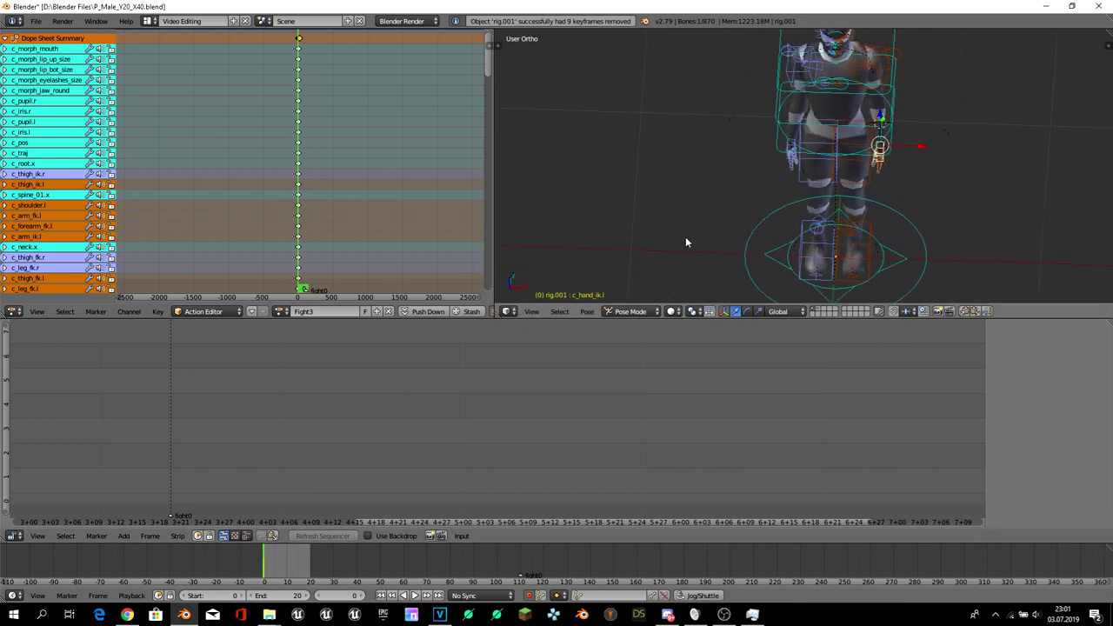
- Select all the rig's bones and zoom the Dope Sheet in on their keys
key(a)
click(276, 556)
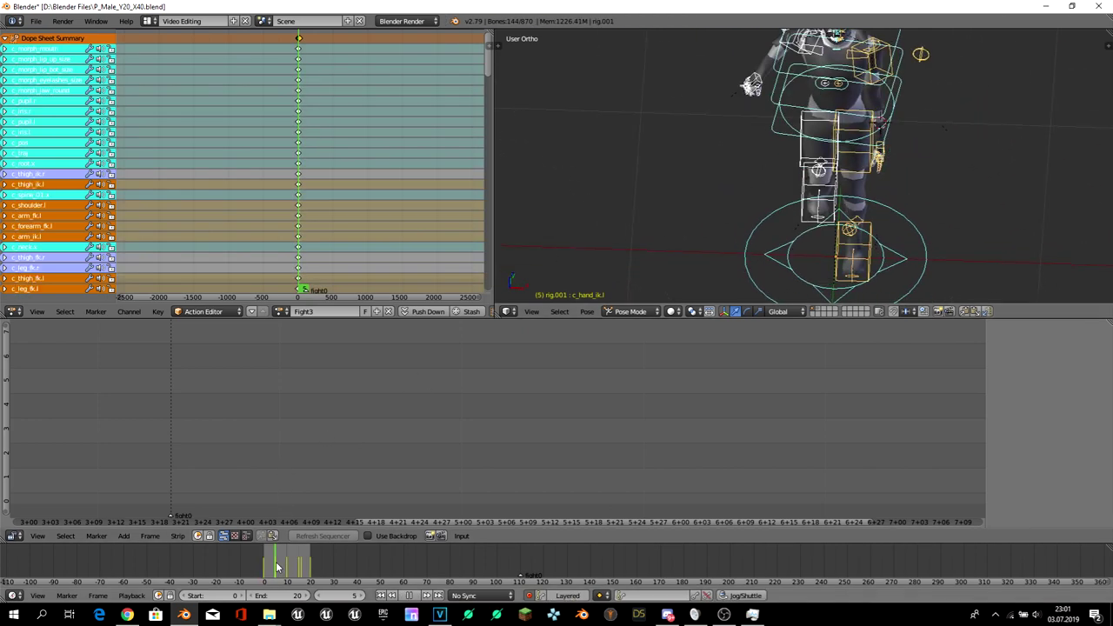
ctrl+middle_drag(272, 195, 292, 95)
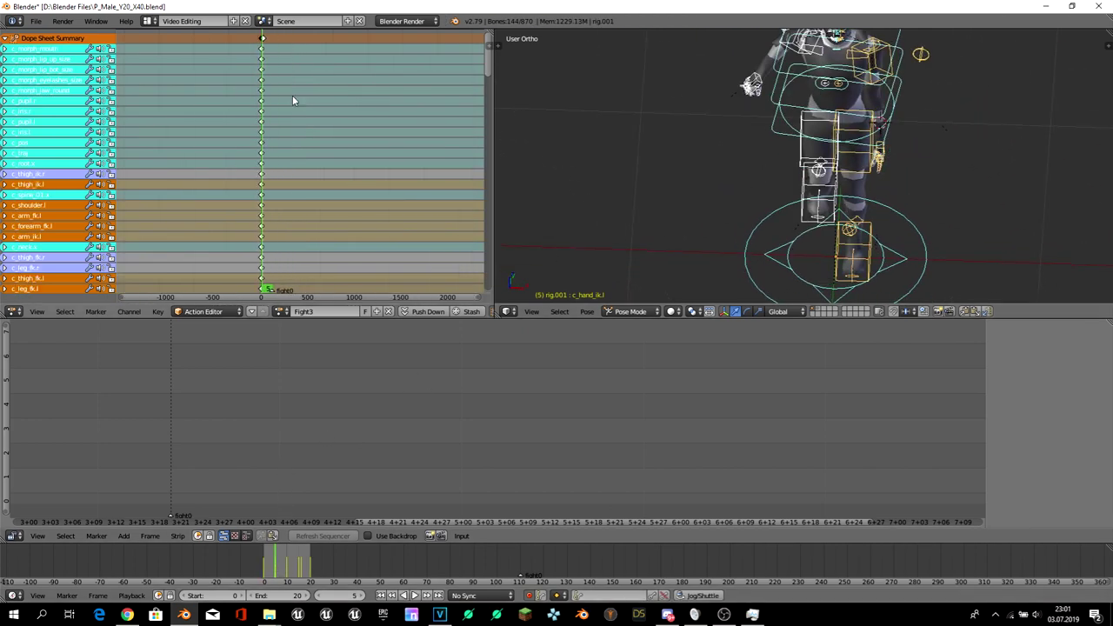
click(265, 36)
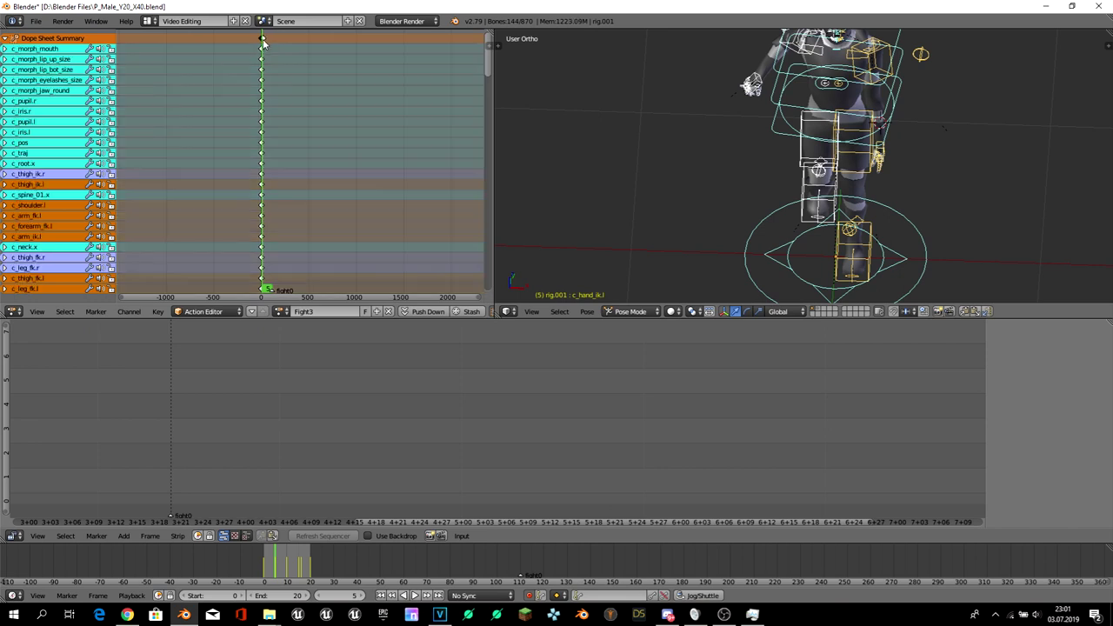
scroll(265, 36, up, 5)
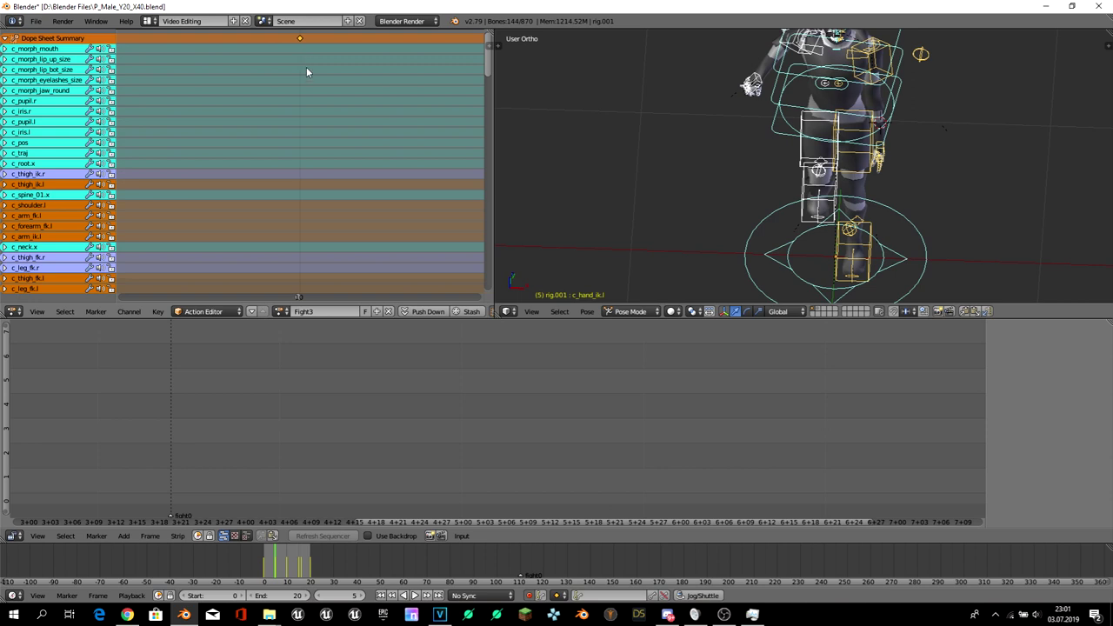
key(a)
key(a)
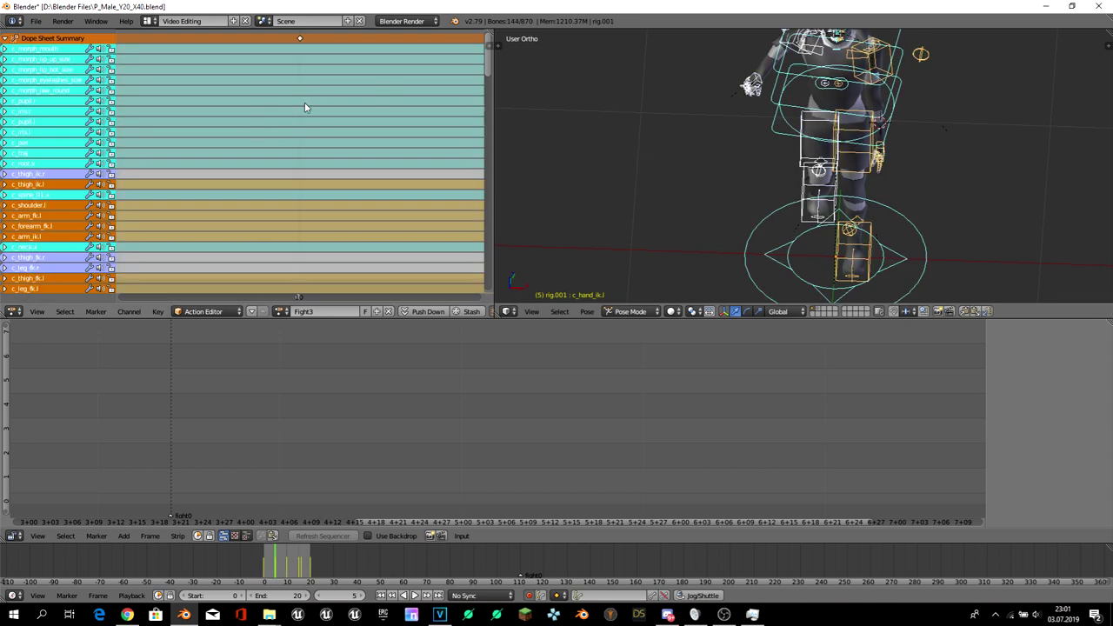
ctrl+scroll(311, 135, down, 4)
ctrl+scroll(311, 135, down, 1)
ctrl+scroll(281, 271, up, 1)
scroll(400, 174, down, 2)
scroll(305, 294, down, 2)
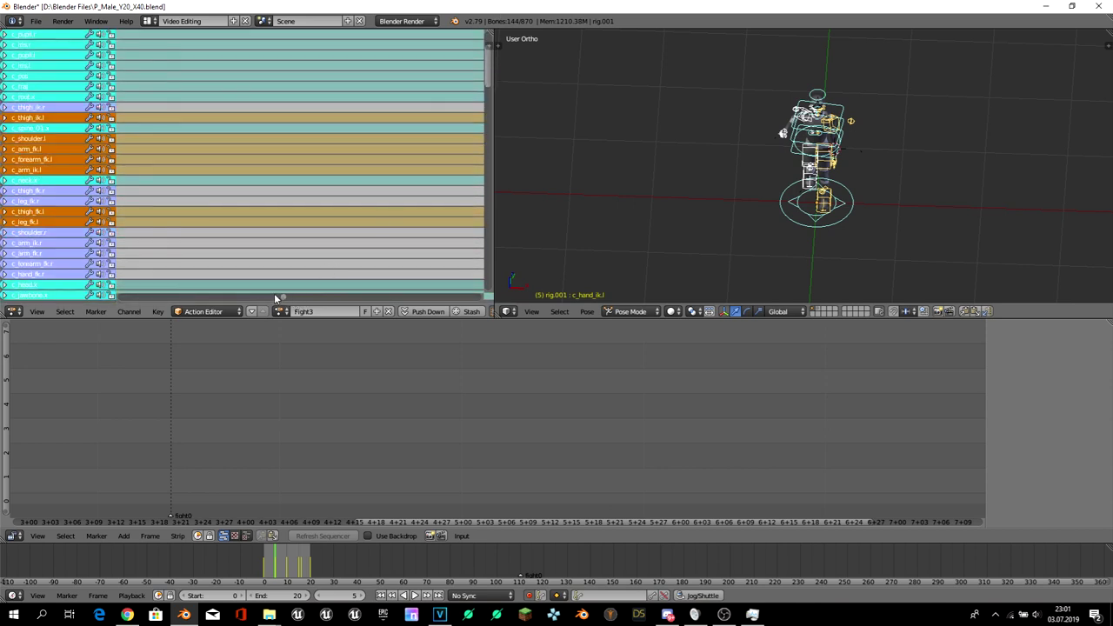
ctrl+scroll(243, 282, up, 2)
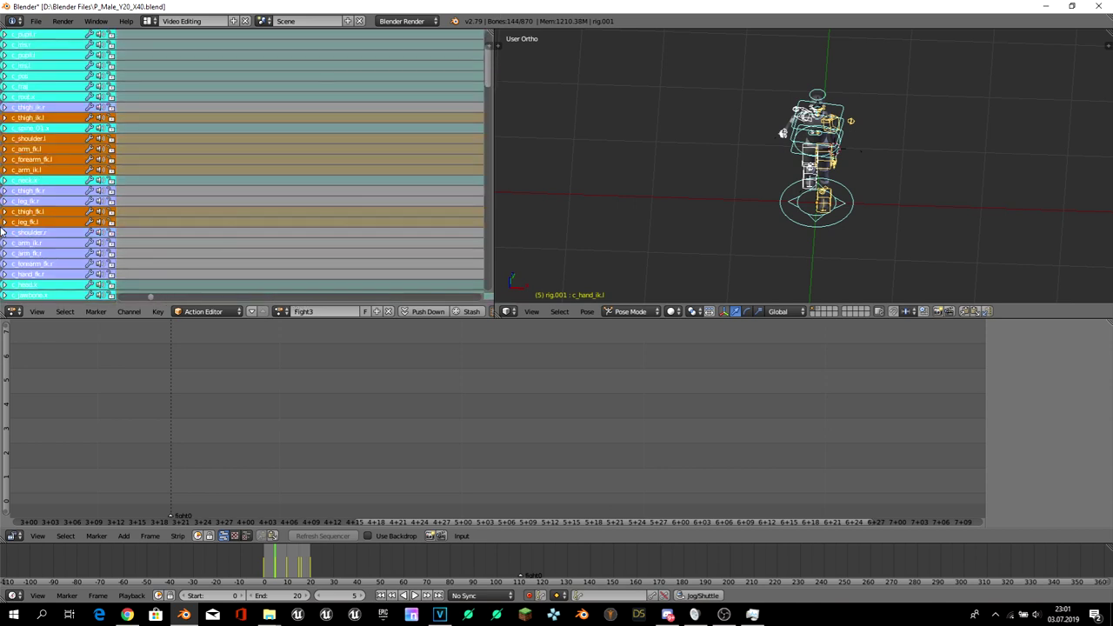
- Switch the panel to the Graph Editor and back to the Dope Sheet, scrolling to the key rows
click(11, 311)
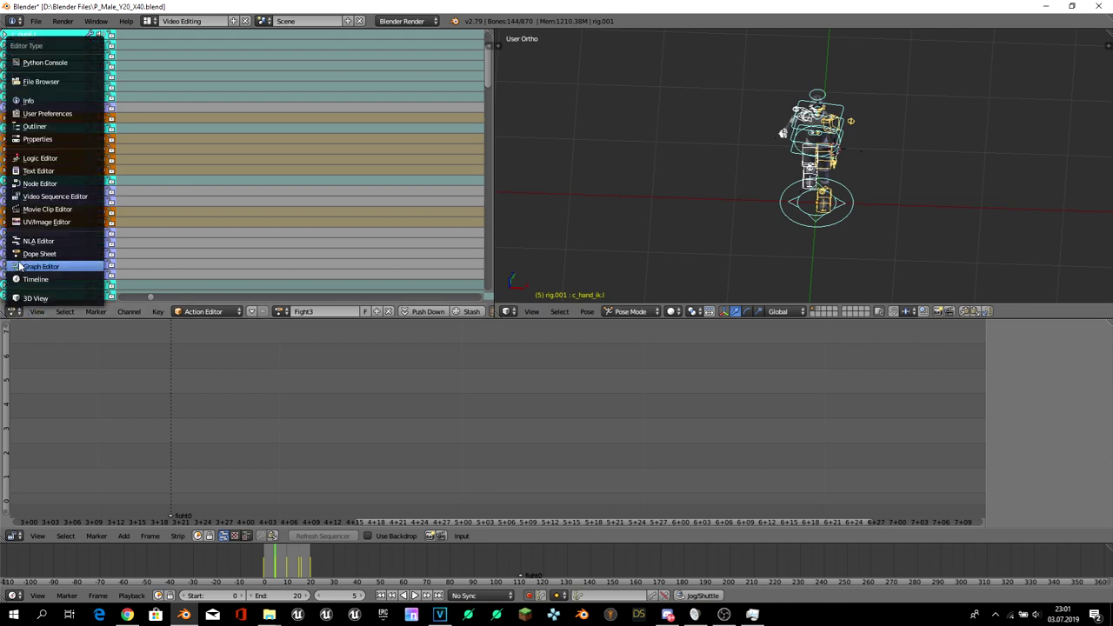
click(19, 266)
click(12, 311)
click(38, 253)
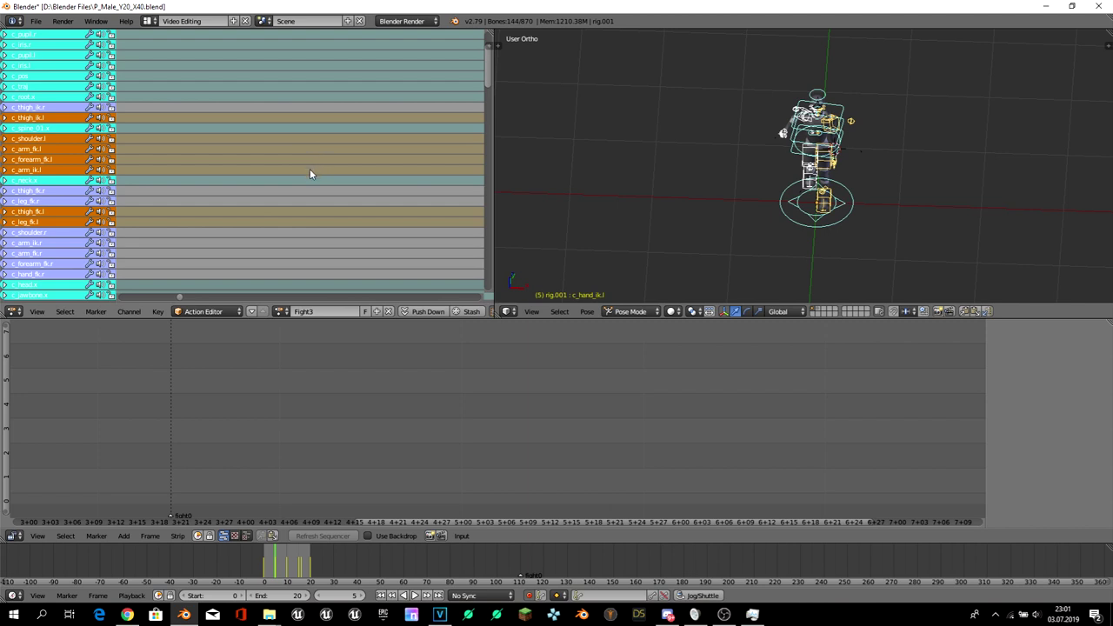
scroll(295, 180, down, 2)
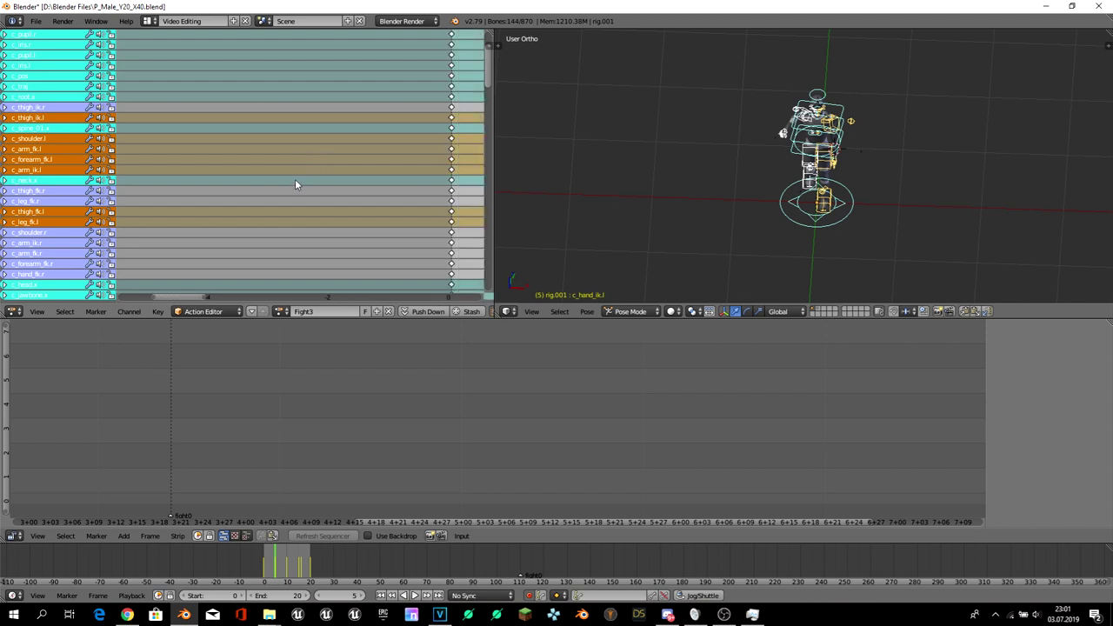
scroll(294, 179, down, 3)
scroll(295, 179, down, 3)
scroll(300, 170, down, 3)
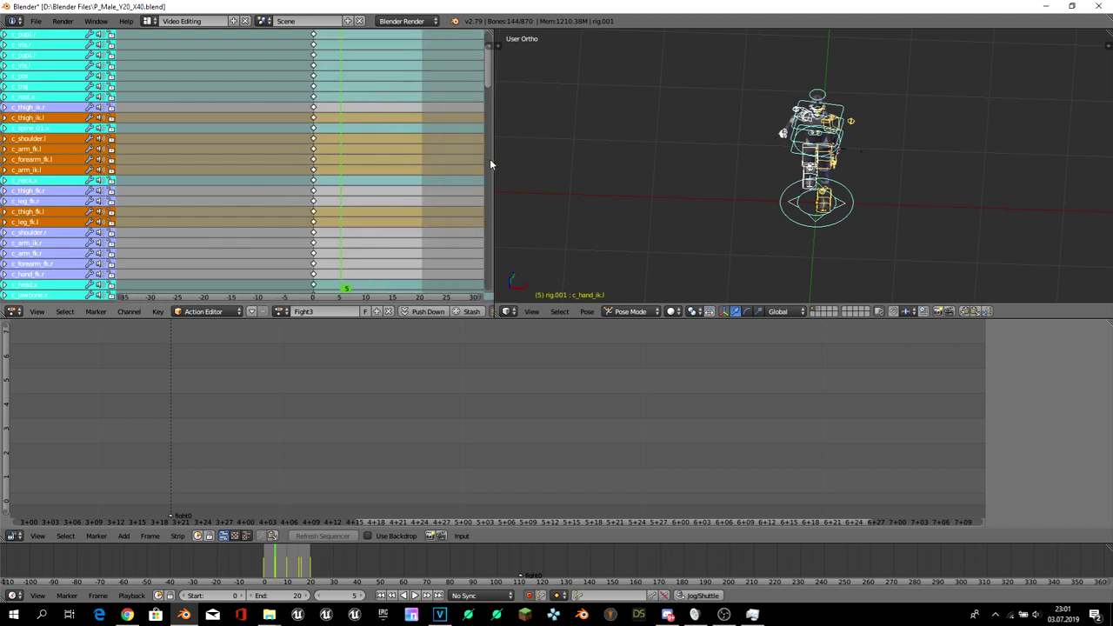
drag(488, 87, 488, 52)
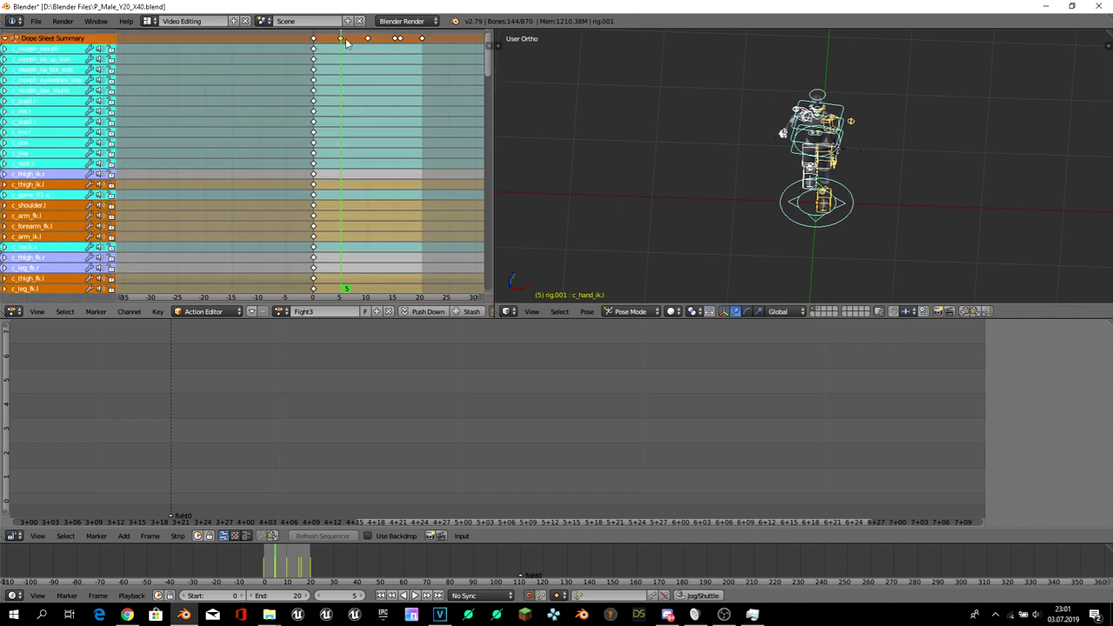
- Box-select every keyframe right of frame 0 and delete them
key(a)
key(b)
drag(336, 31, 452, 67)
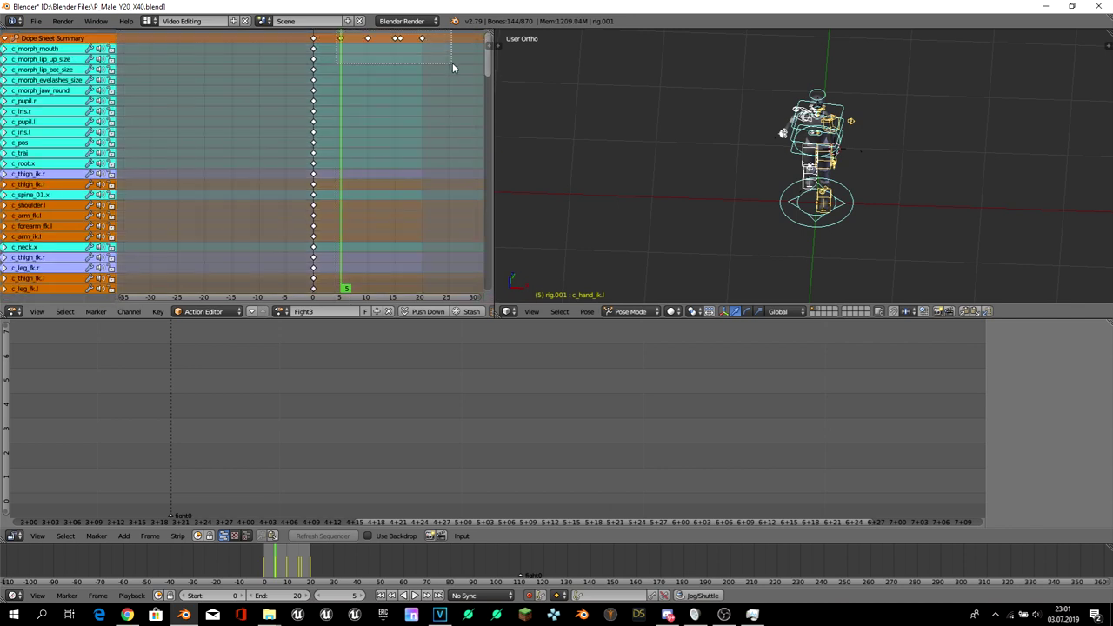
key(x)
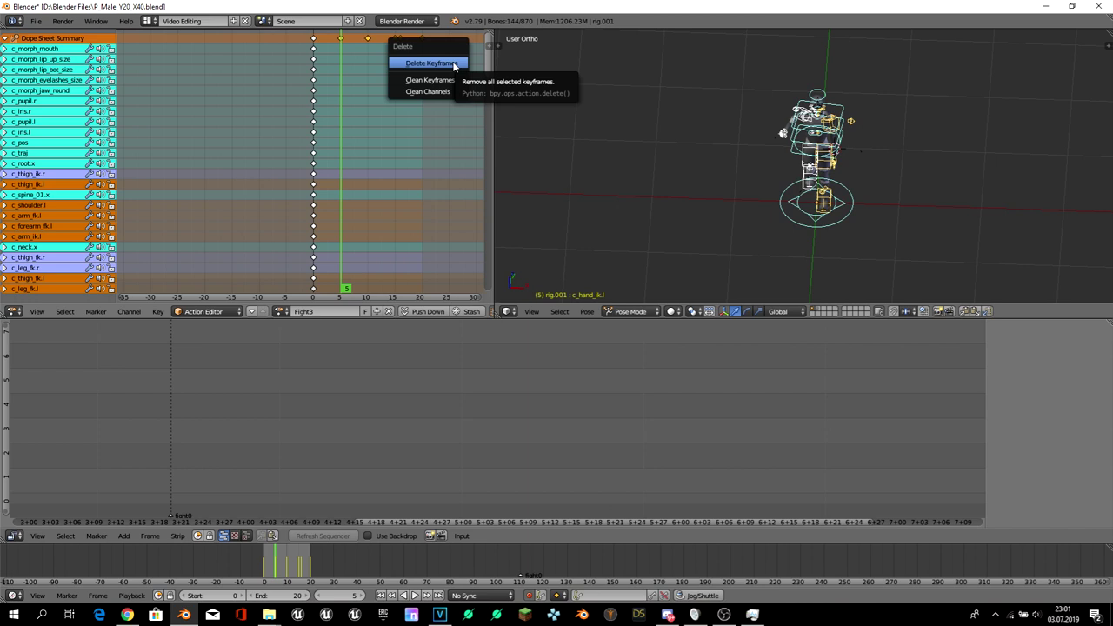
click(453, 64)
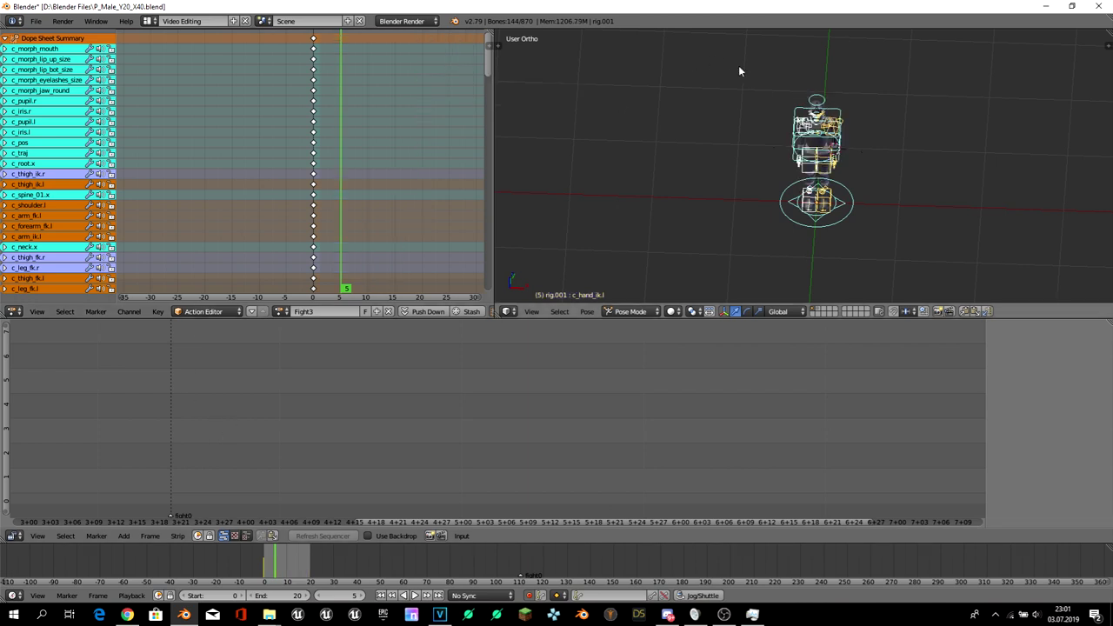
key(Right)
key(Right)
key(Right)
key(Right)
key(Right)
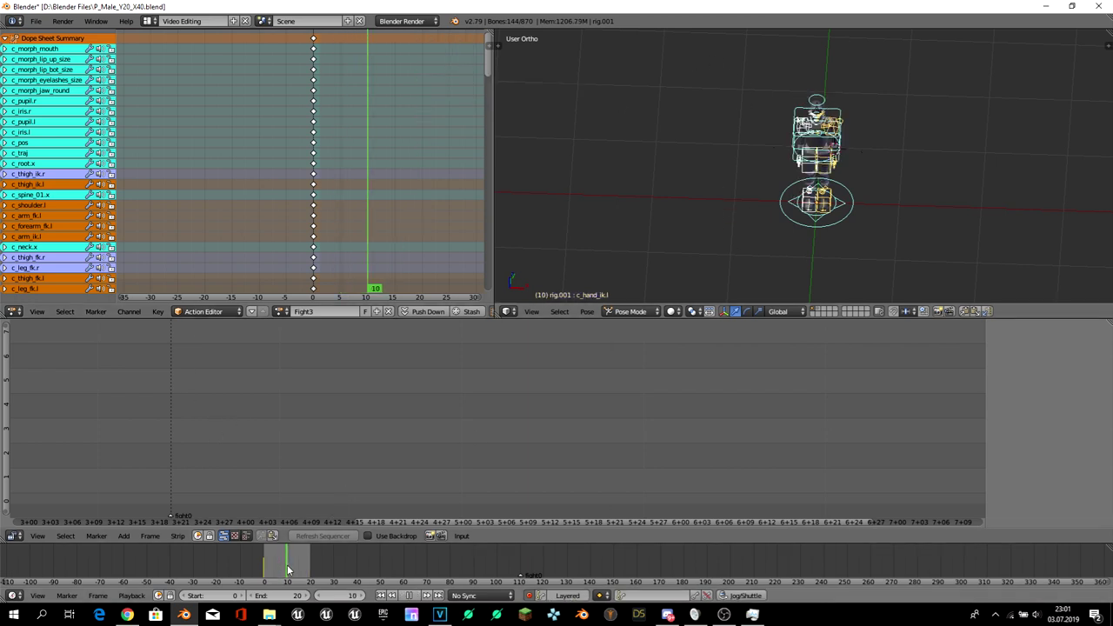
- In Right Ortho view, rotate and push c_hand_ik.r straight out front, keying frame 10
middle_drag(632, 241, 730, 226)
right_click(808, 148)
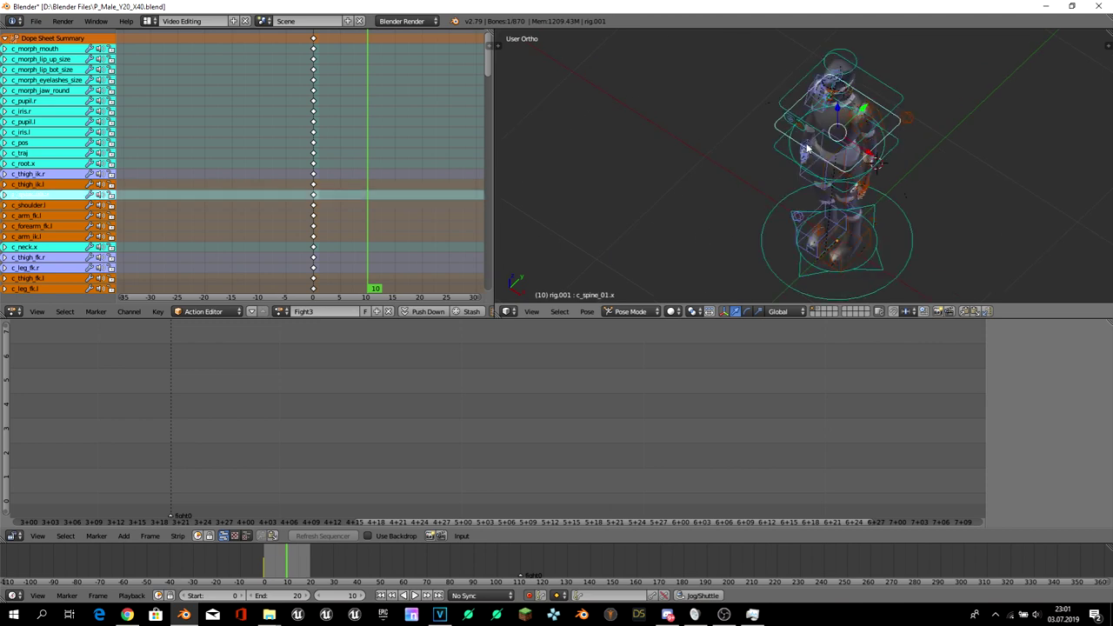
right_click(806, 146)
key(KP_3)
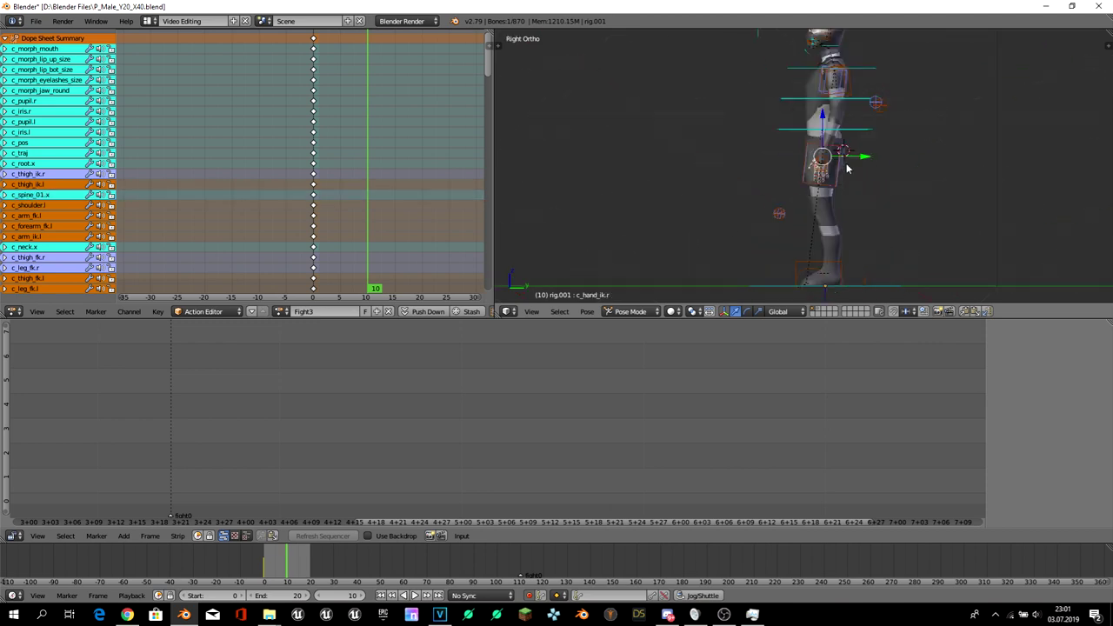
key(r)
key(r)
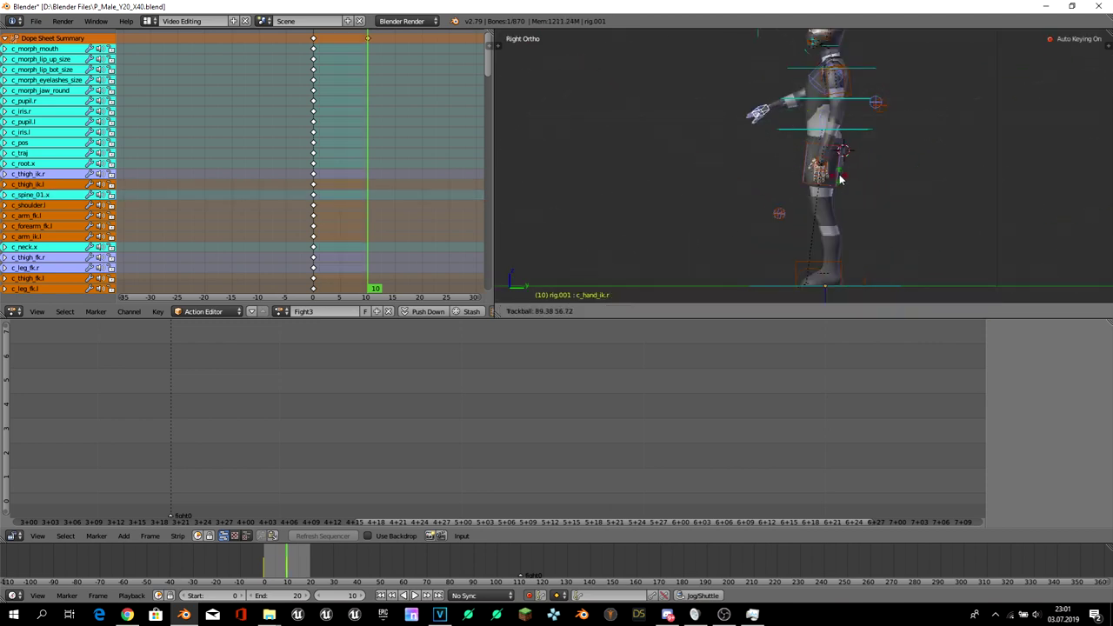
click(792, 93)
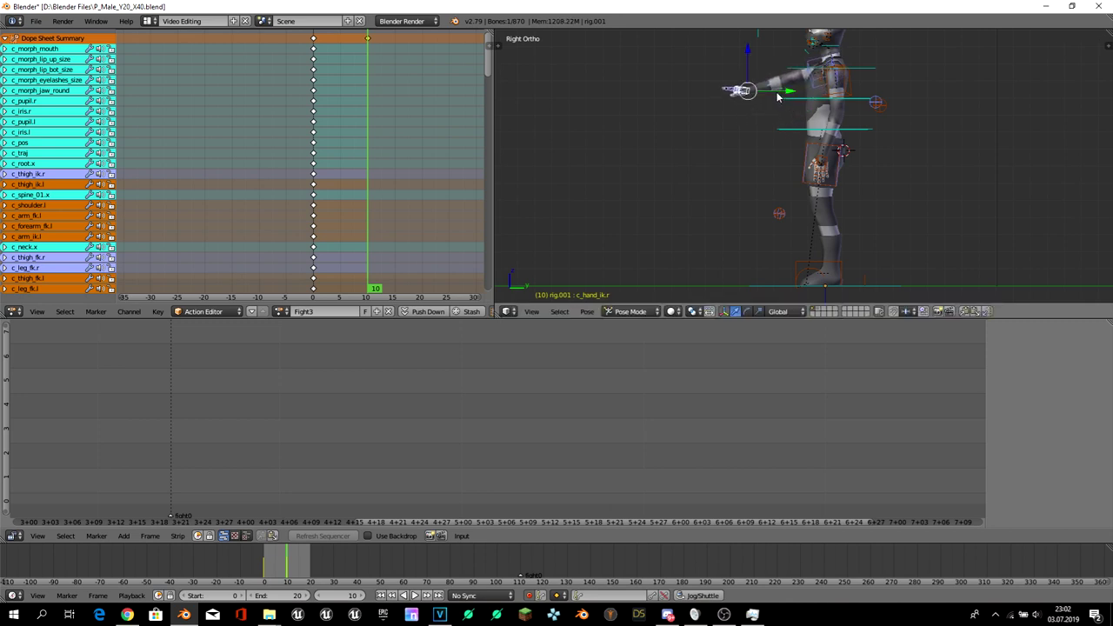
drag(778, 97, 798, 96)
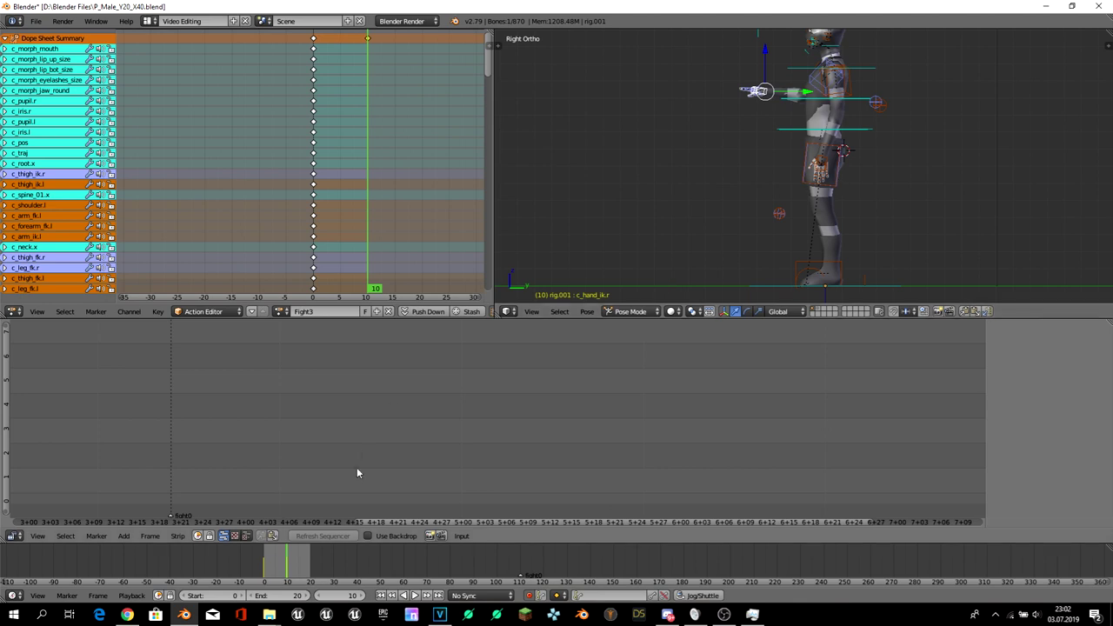
- Preview to frame 19, return to frame 10, then select c_hand_ik.l and move to frame 21
drag(285, 564, 308, 565)
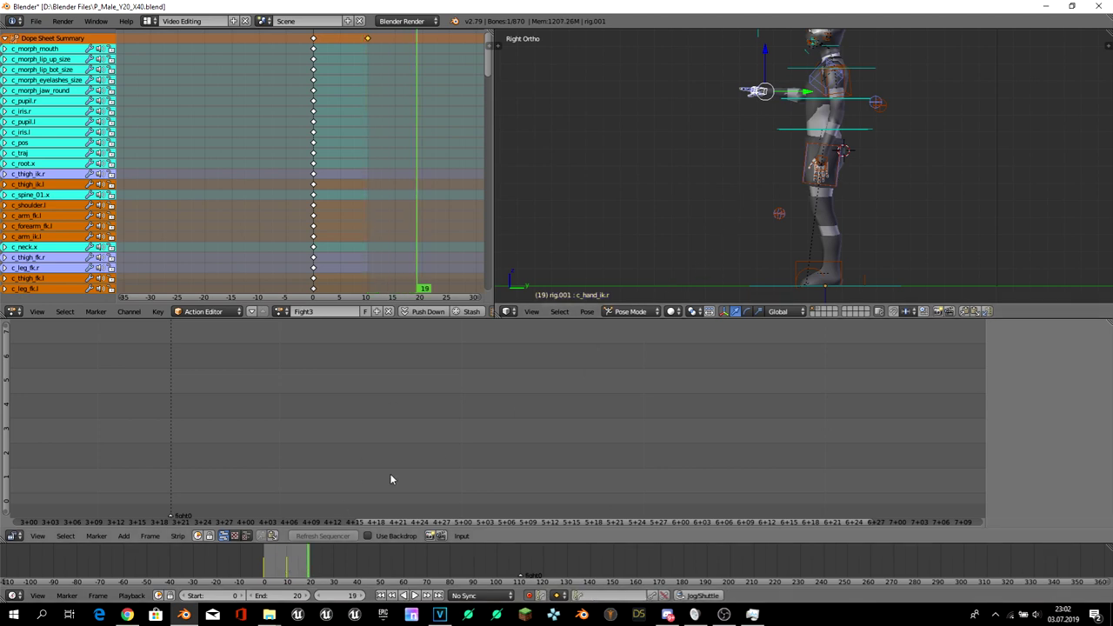
click(286, 563)
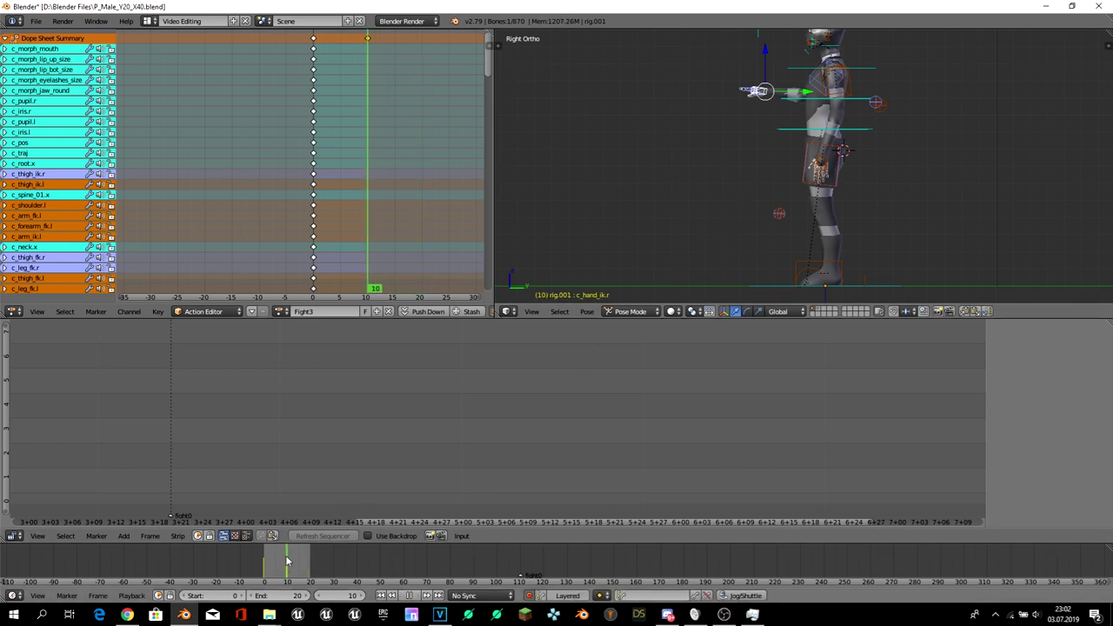
right_click(817, 164)
drag(300, 564, 309, 561)
- At frame 20, reposition the left hand IK control and rotate it, checking front and side views
key(g)
click(789, 111)
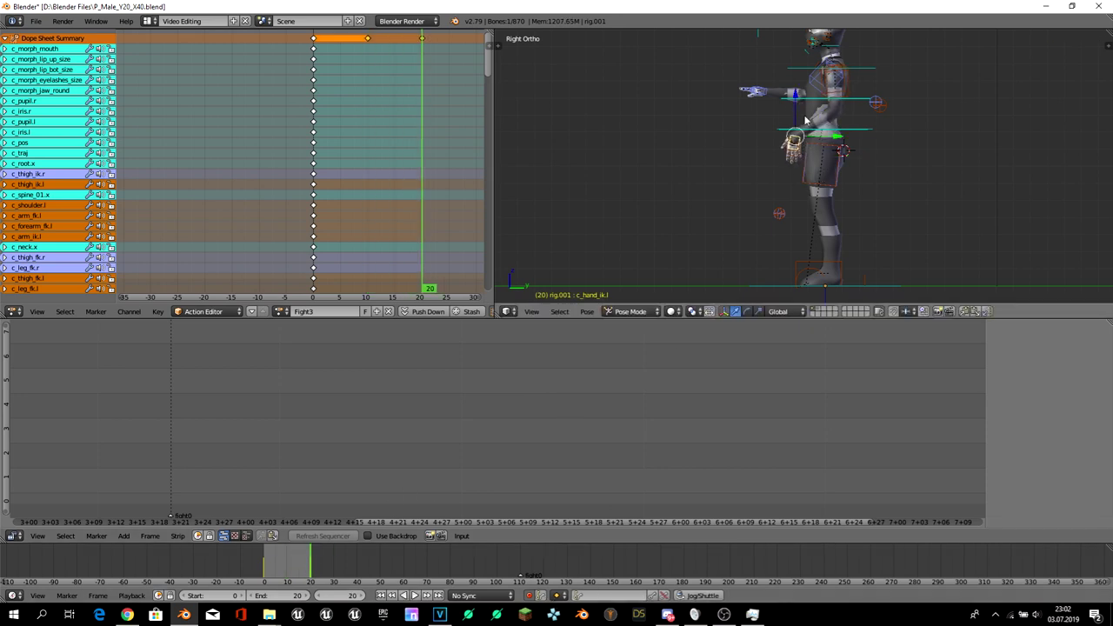
key(KP_1)
key(r)
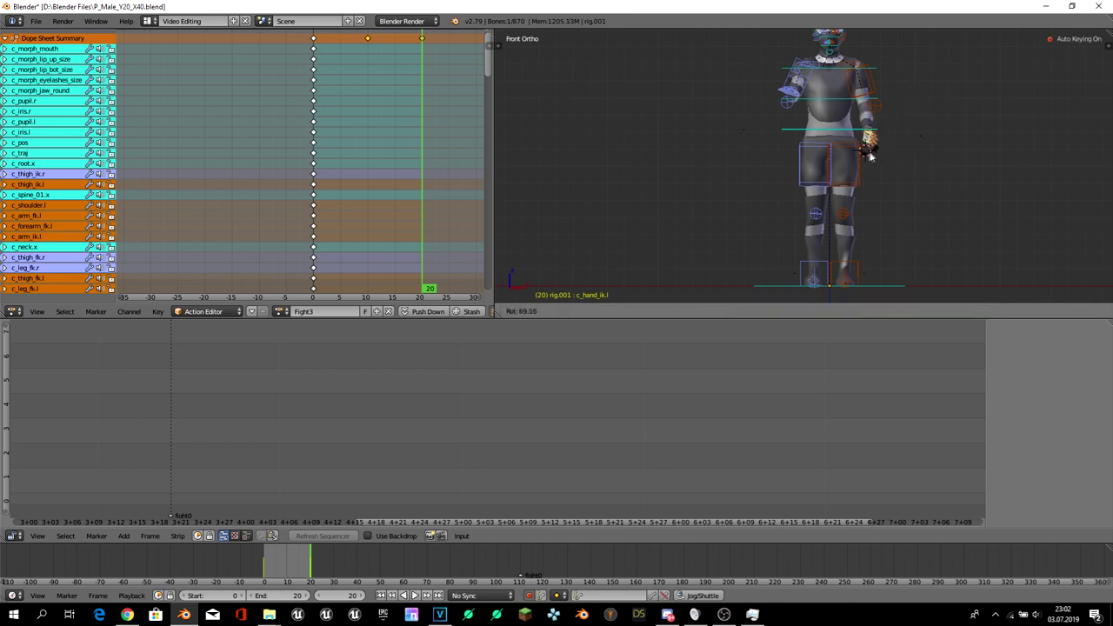
click(920, 110)
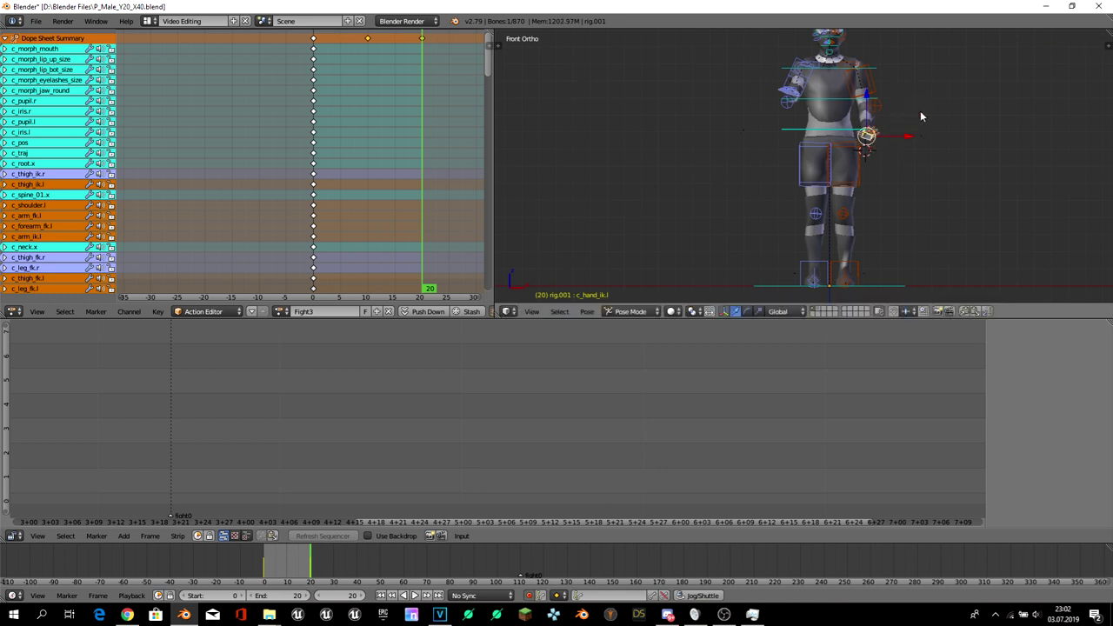
key(KP_3)
key(r)
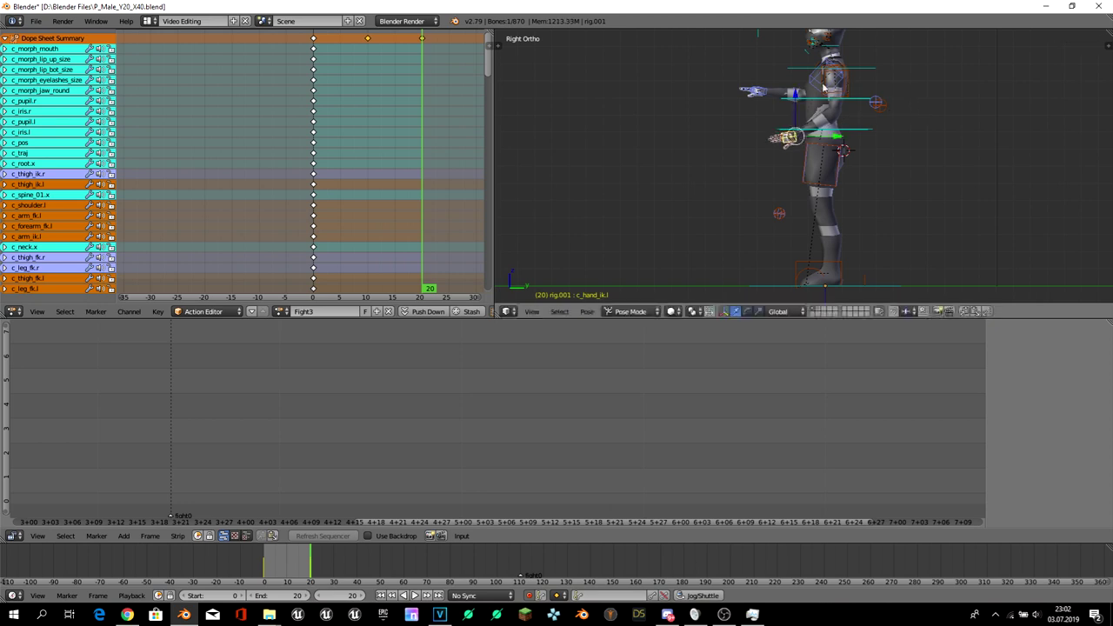
click(817, 125)
key(r)
click(835, 92)
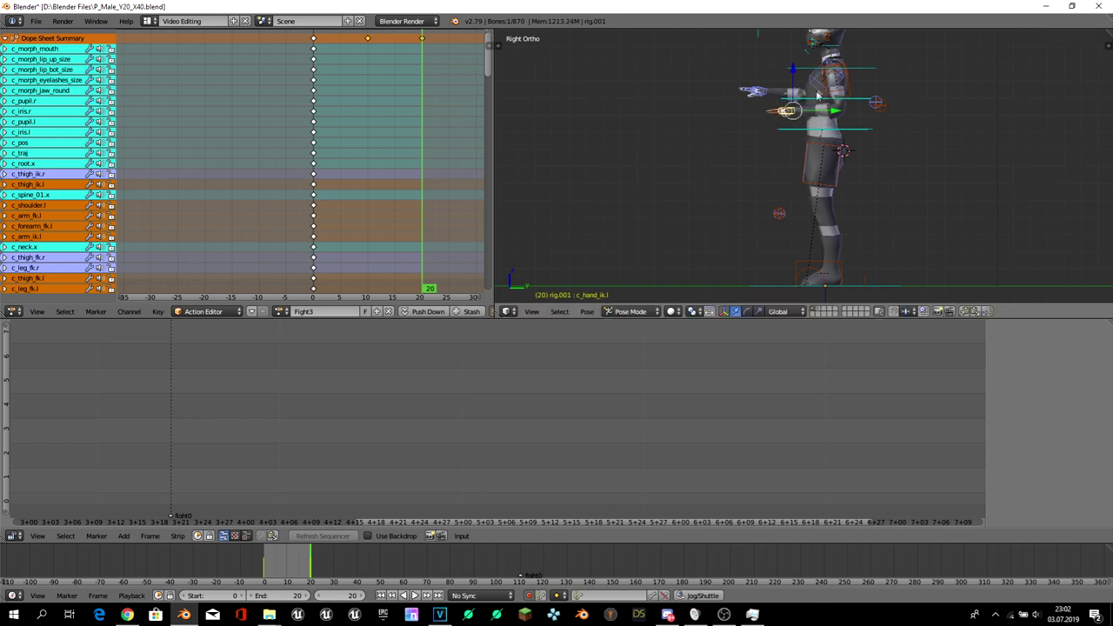
middle_drag(835, 92, 906, 144)
key(KP_1)
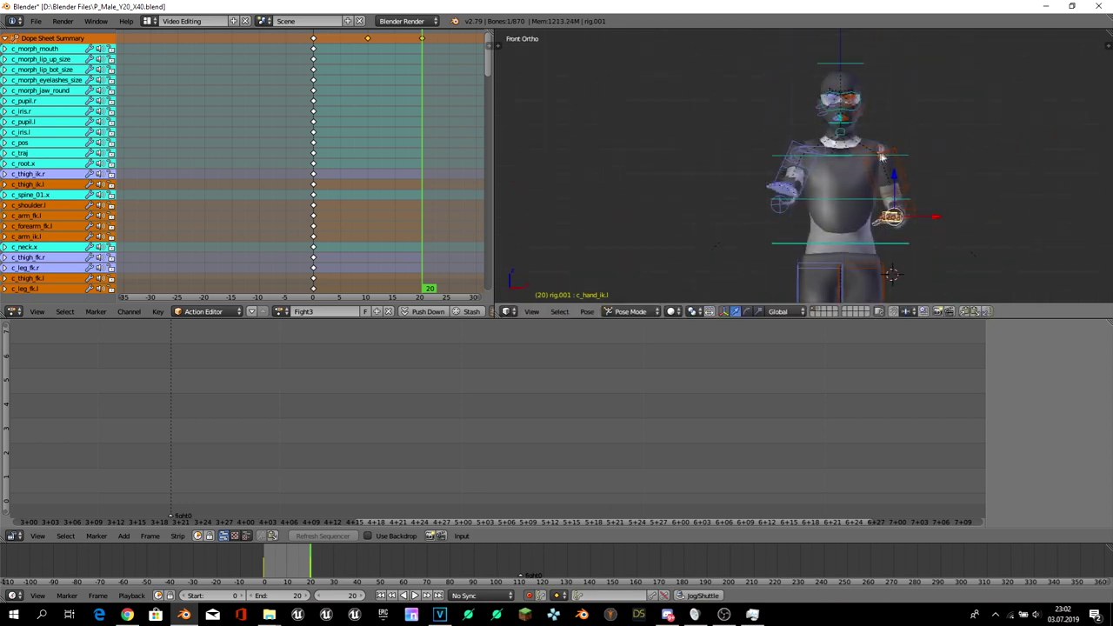
key(r)
click(944, 211)
- Raise the right hand IK control and move the left hand IK control to a new position
right_click(794, 192)
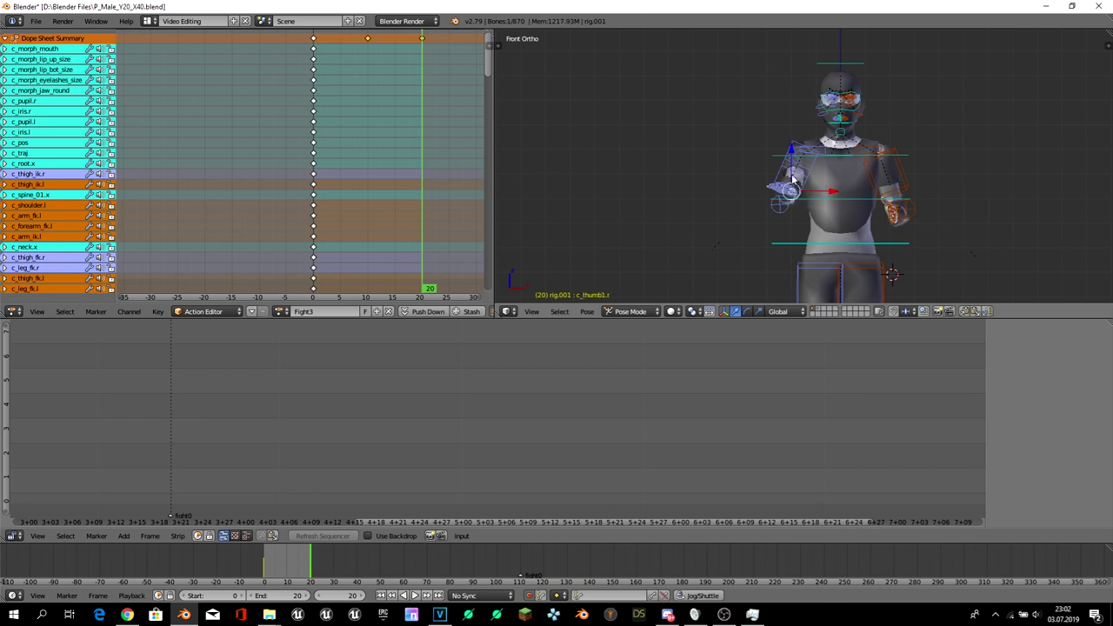
right_click(784, 207)
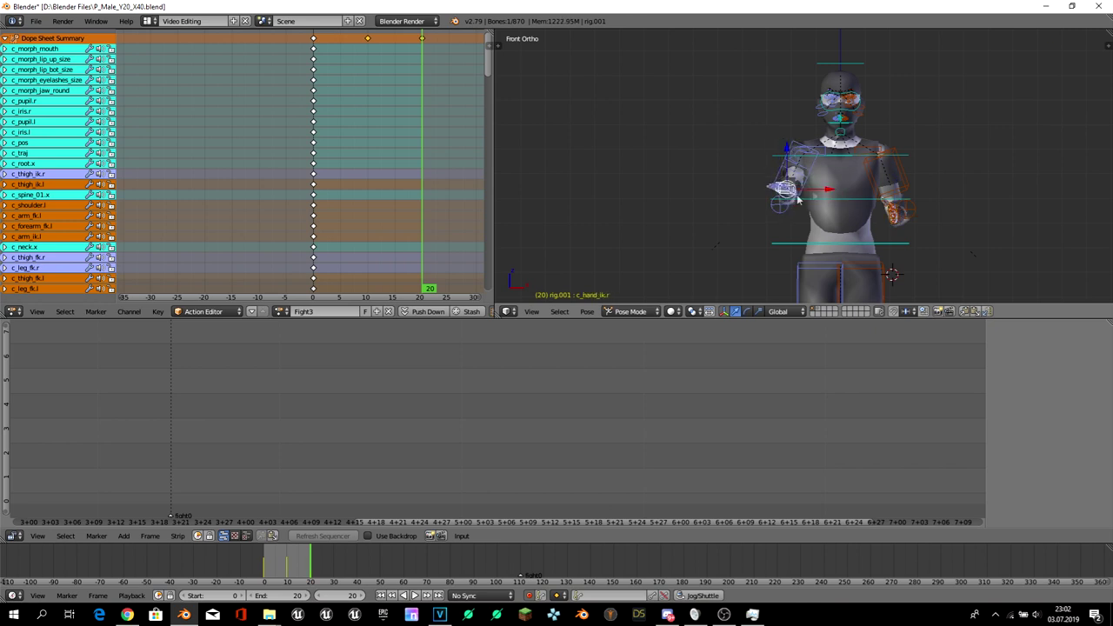
key(g)
key(KP_3)
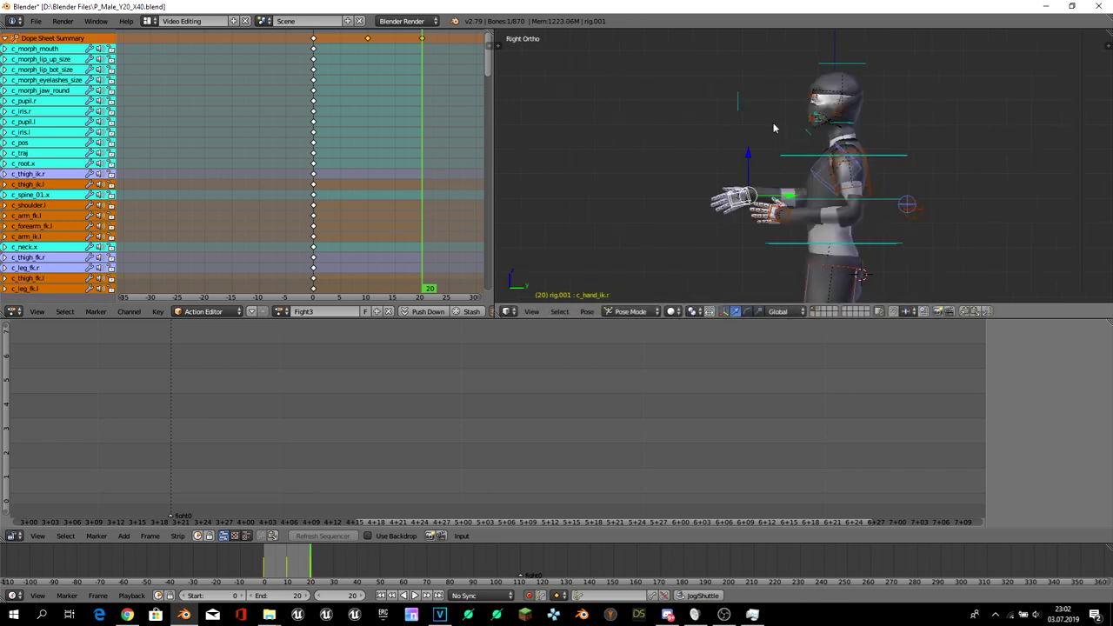
click(791, 146)
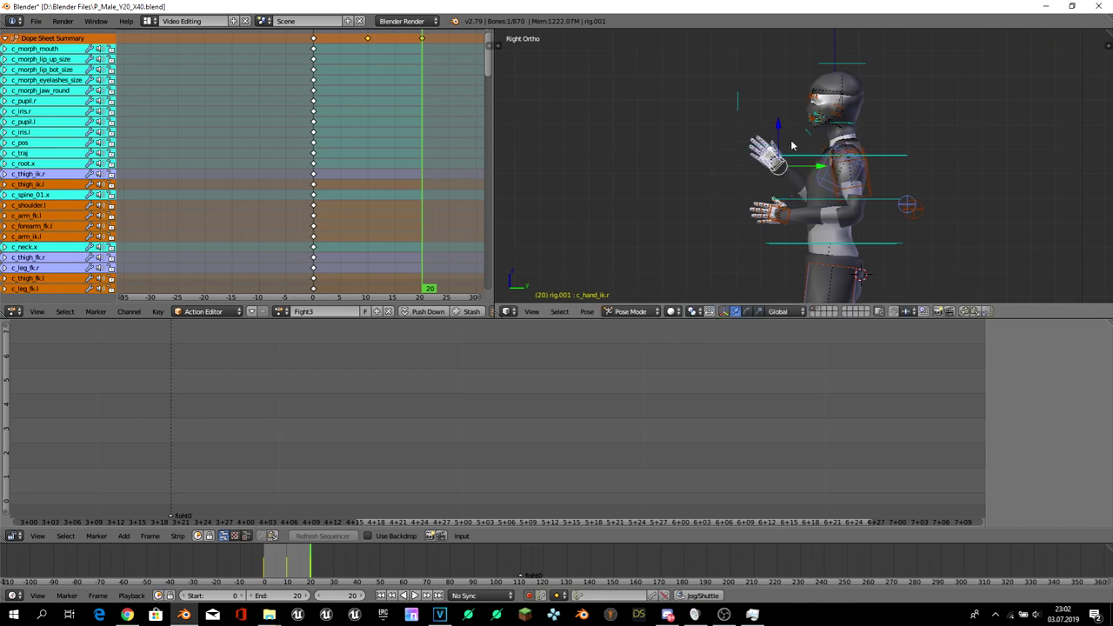
right_click(787, 211)
key(g)
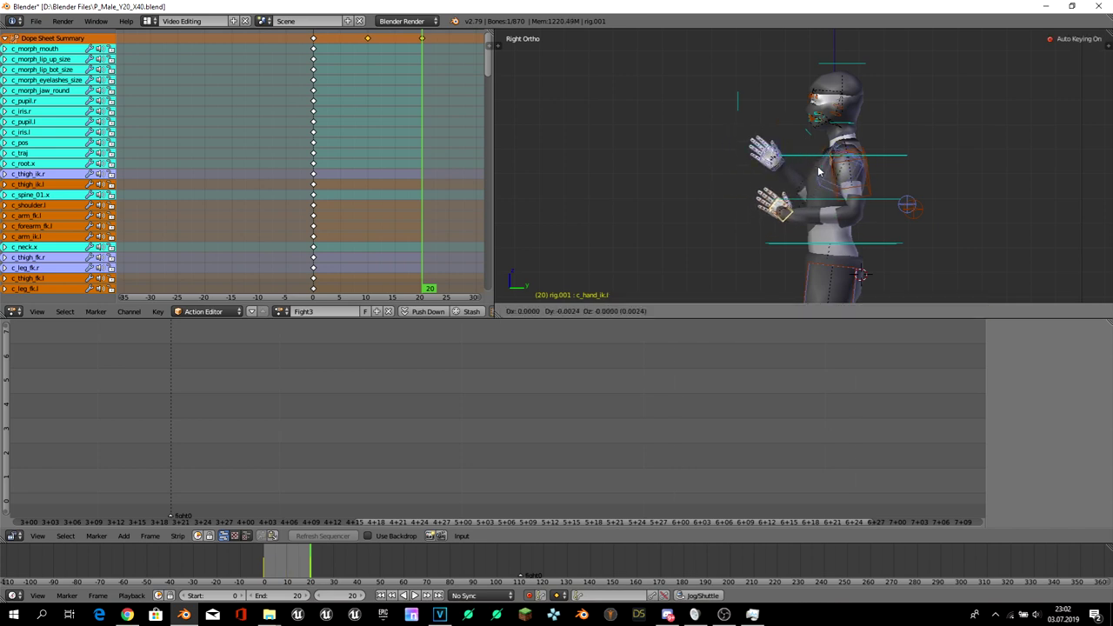
click(817, 171)
- Bring the right hand up to the chest and move the right arm pole target up-left
middle_drag(748, 170, 817, 165)
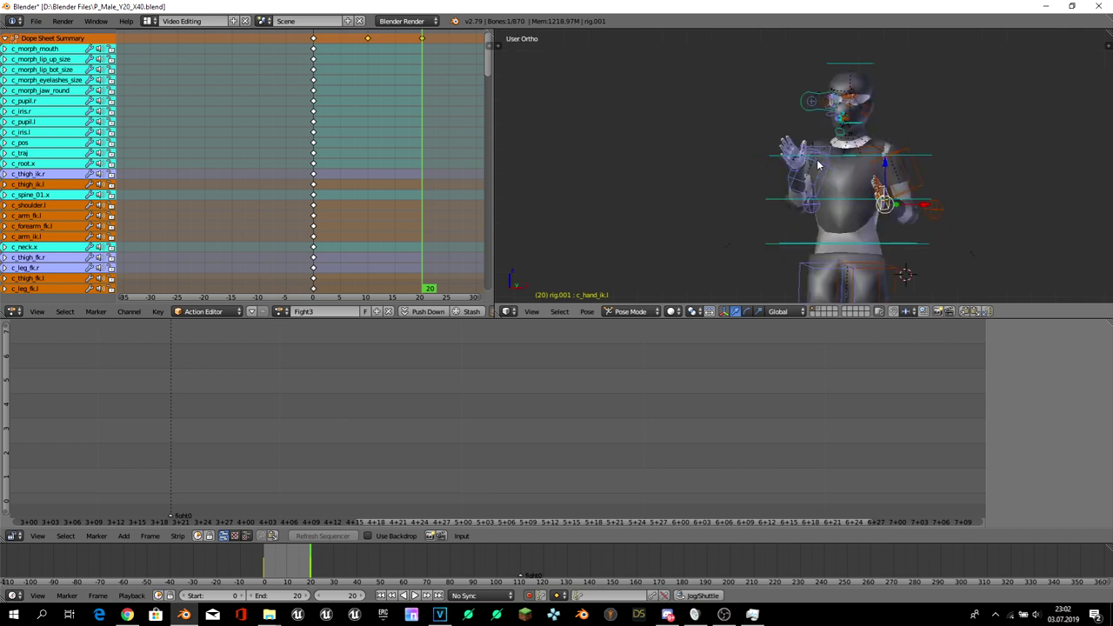
key(KP_1)
right_click(805, 166)
key(g)
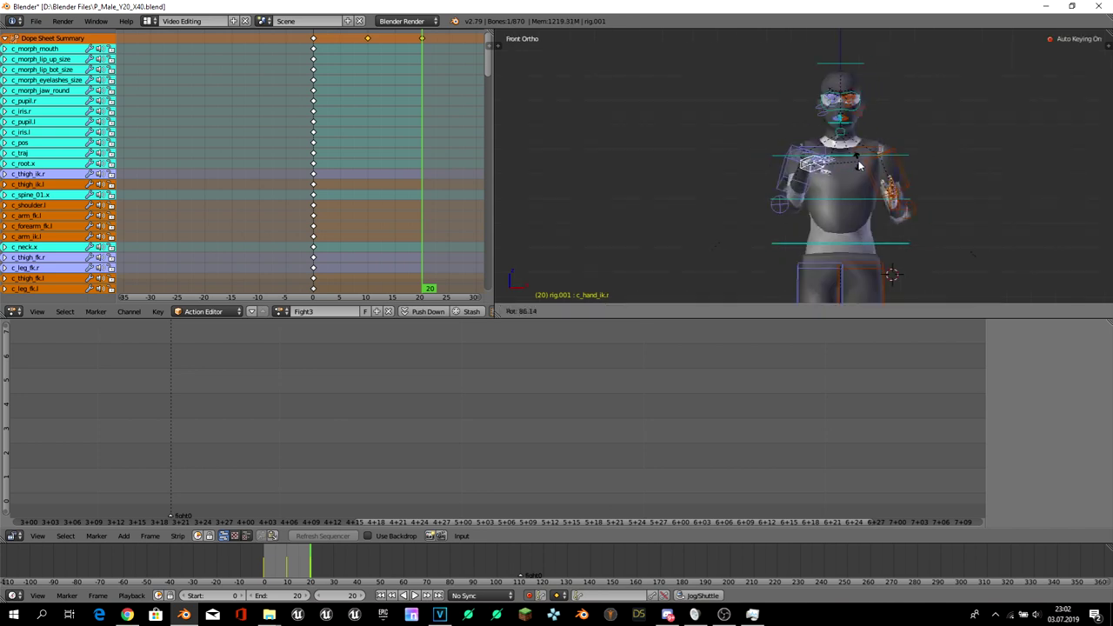
click(903, 148)
right_click(779, 205)
key(g)
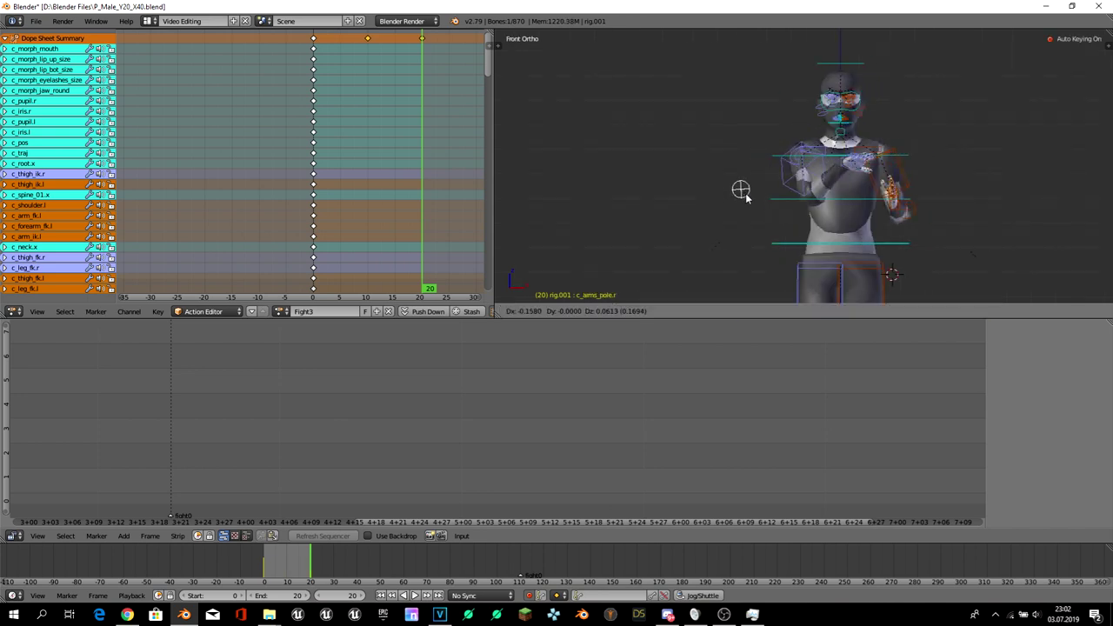
click(768, 171)
- Rotate the right hand IK control into the guard orientation, redoing it from the top view
right_click(842, 164)
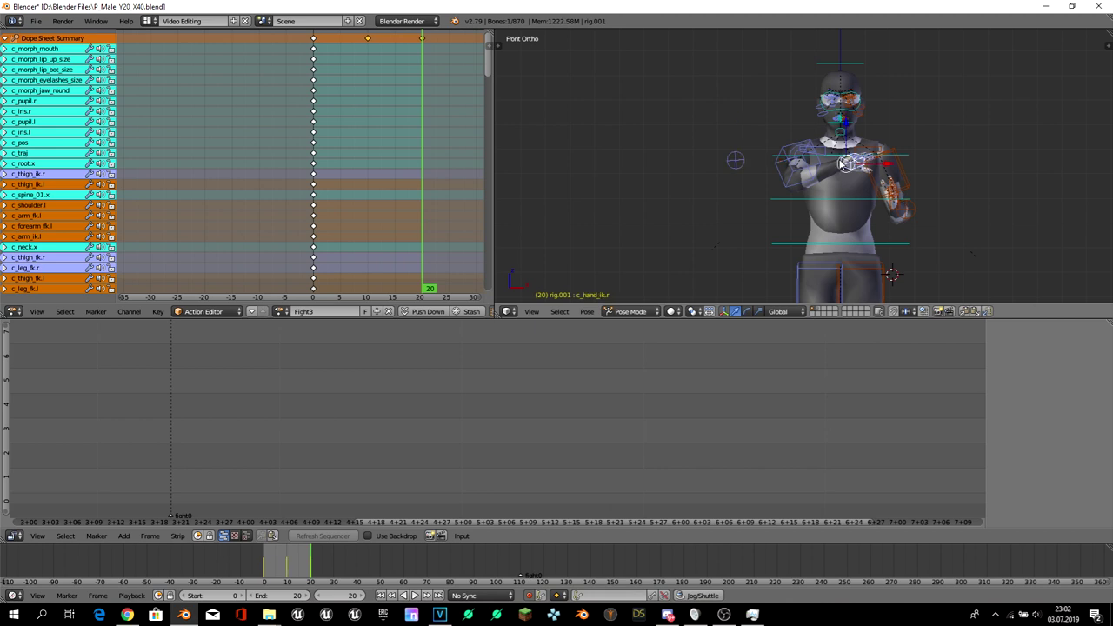
key(r)
key(r)
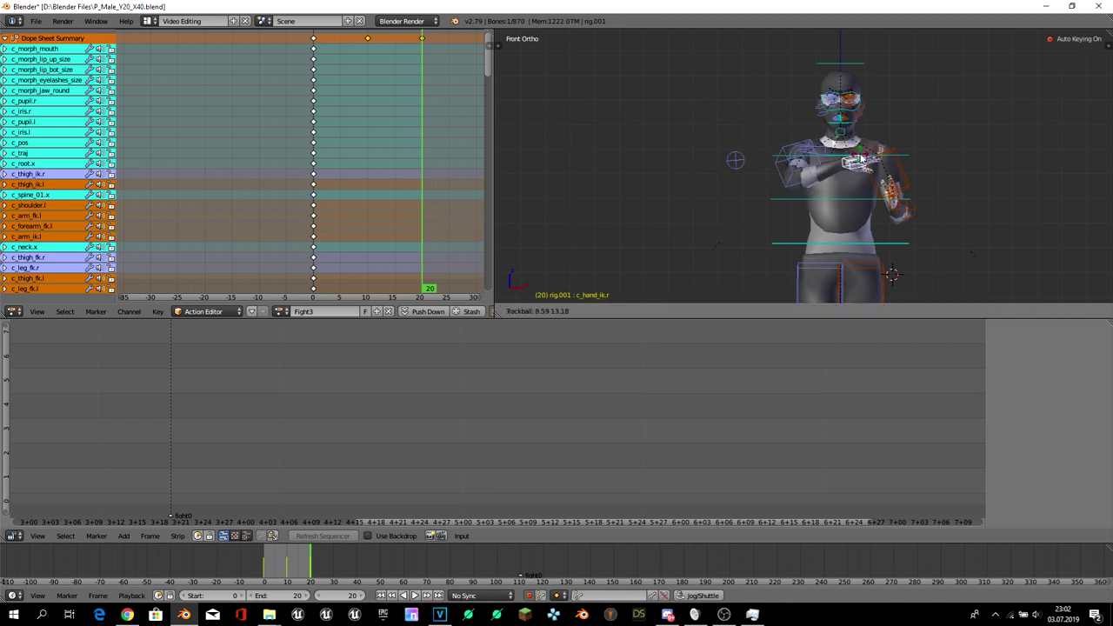
click(869, 153)
key(r)
key(r)
click(842, 178)
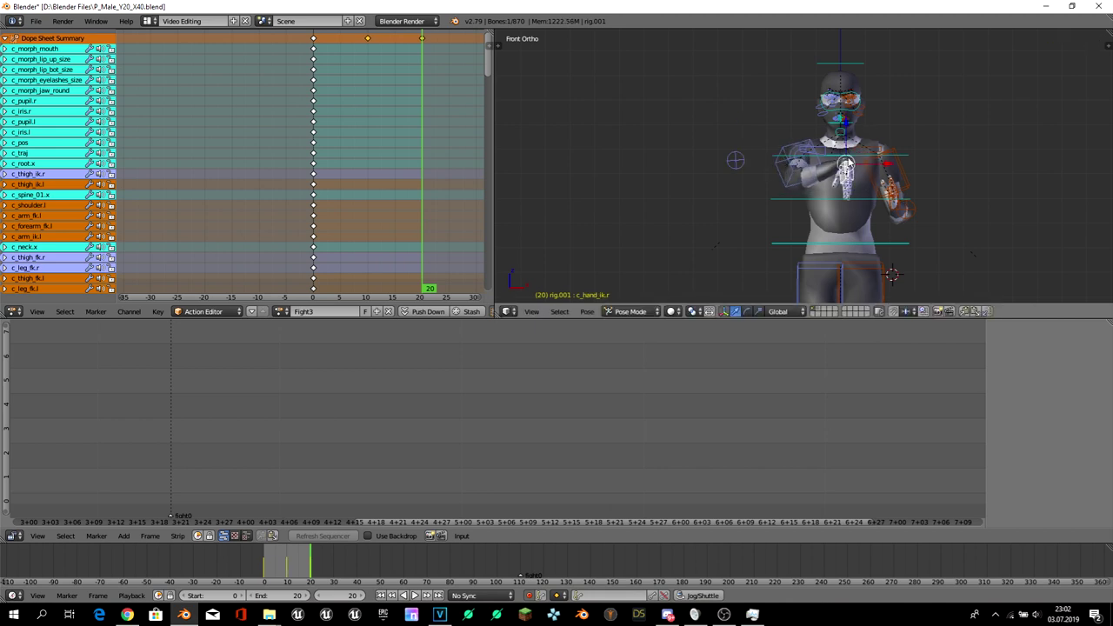
key(KP_7)
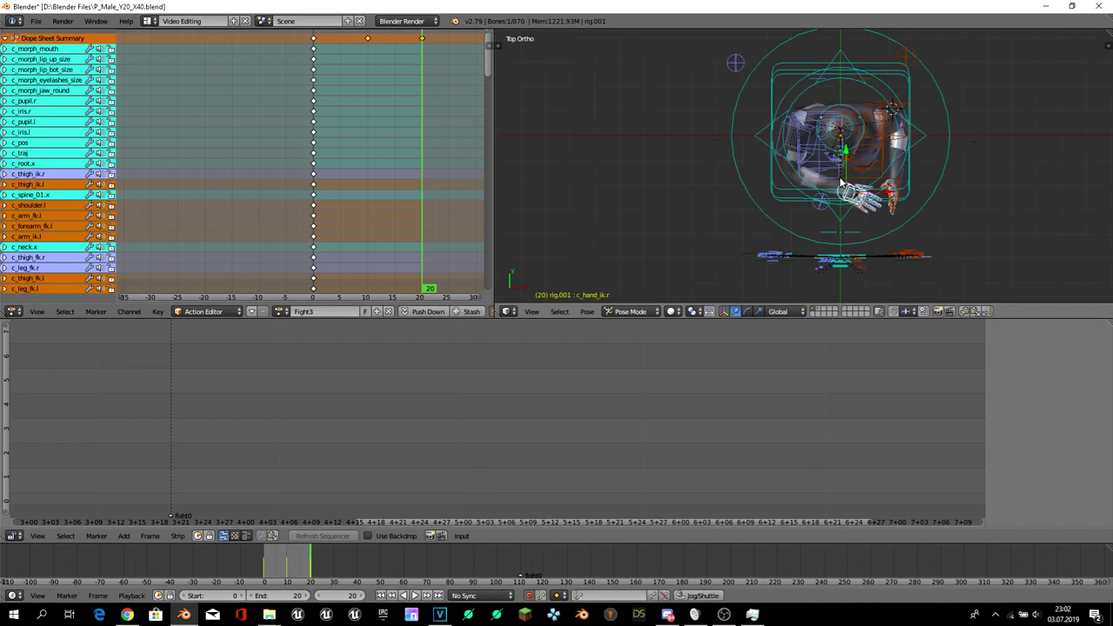
key(ctrl+z)
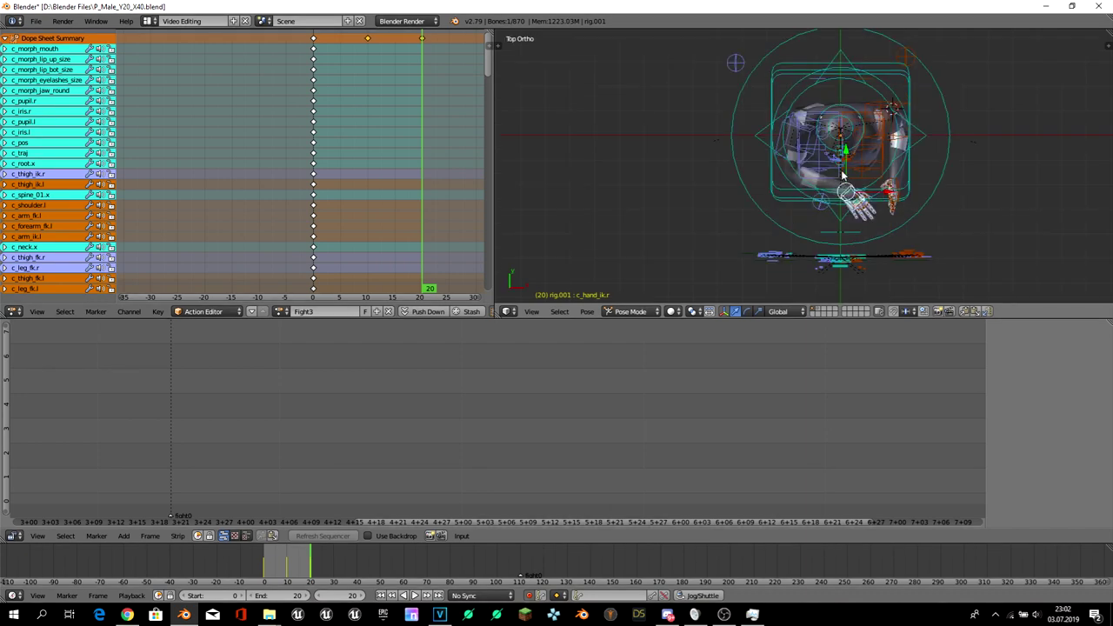
key(r)
click(927, 202)
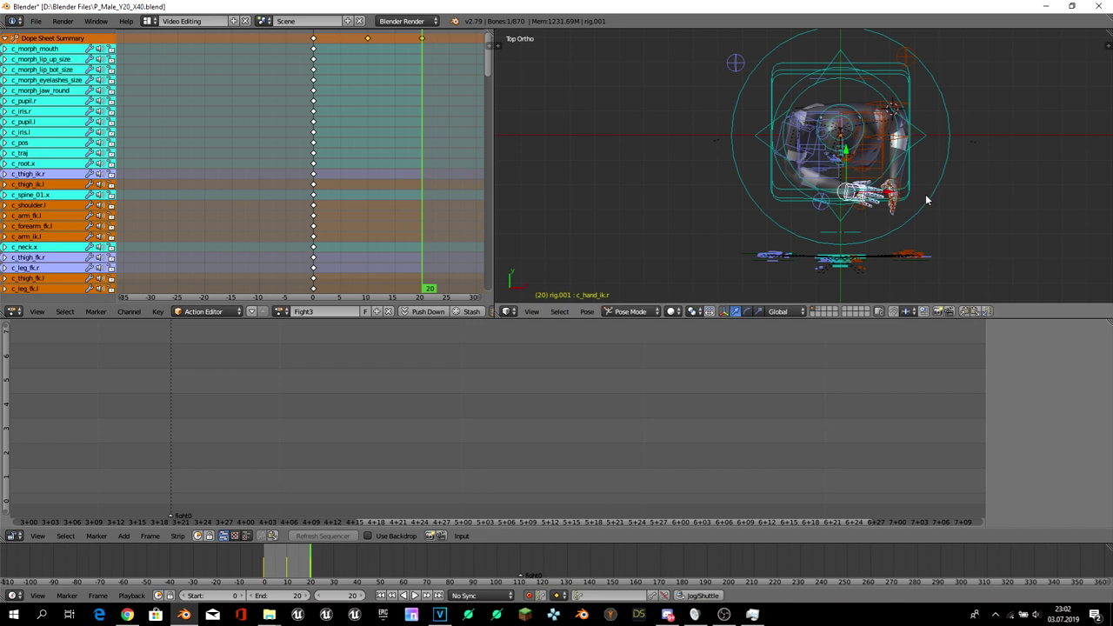
- Nudge the right hand IK control slightly, checked from the side view
key(KP_1)
middle_drag(876, 174, 759, 185)
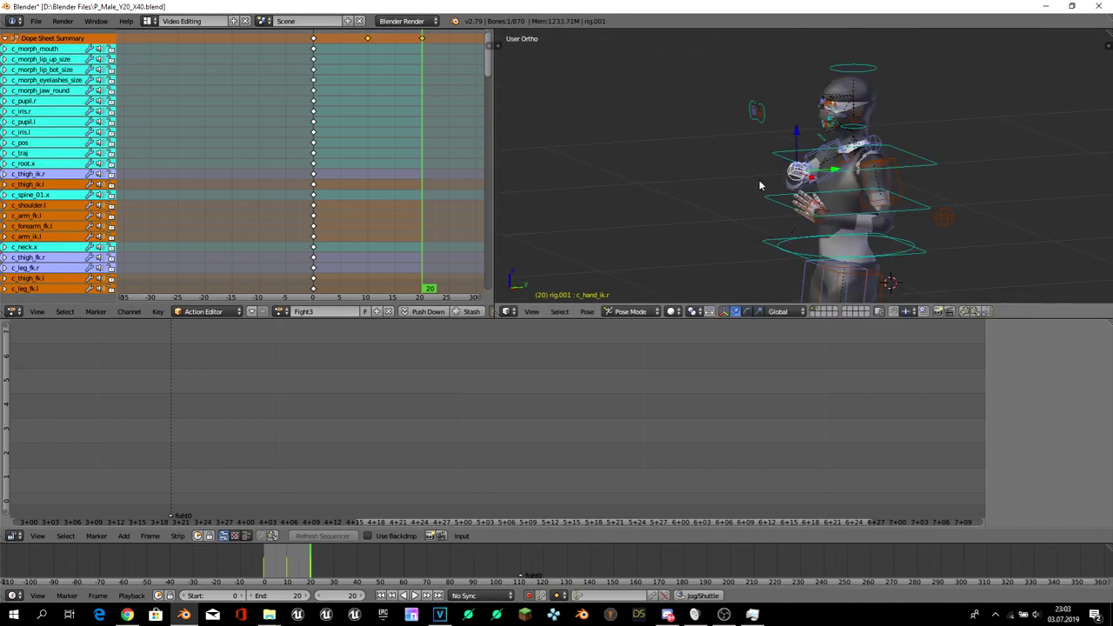
key(KP_3)
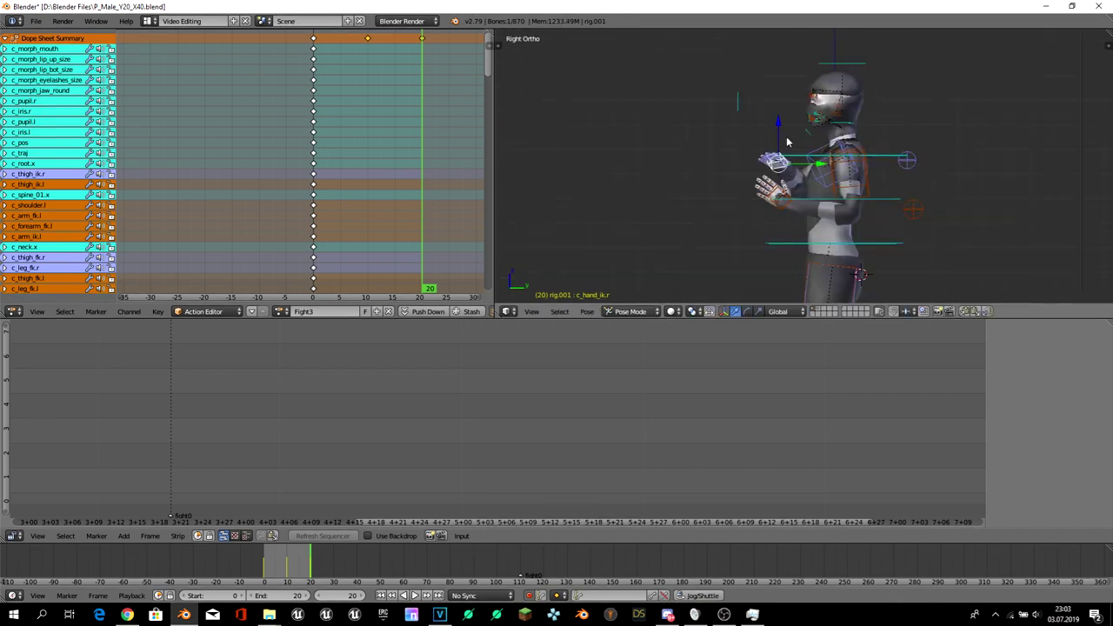
key(g)
click(789, 180)
- Move the left hand toward the chest and shift the left arm pole target up-right
key(KP_1)
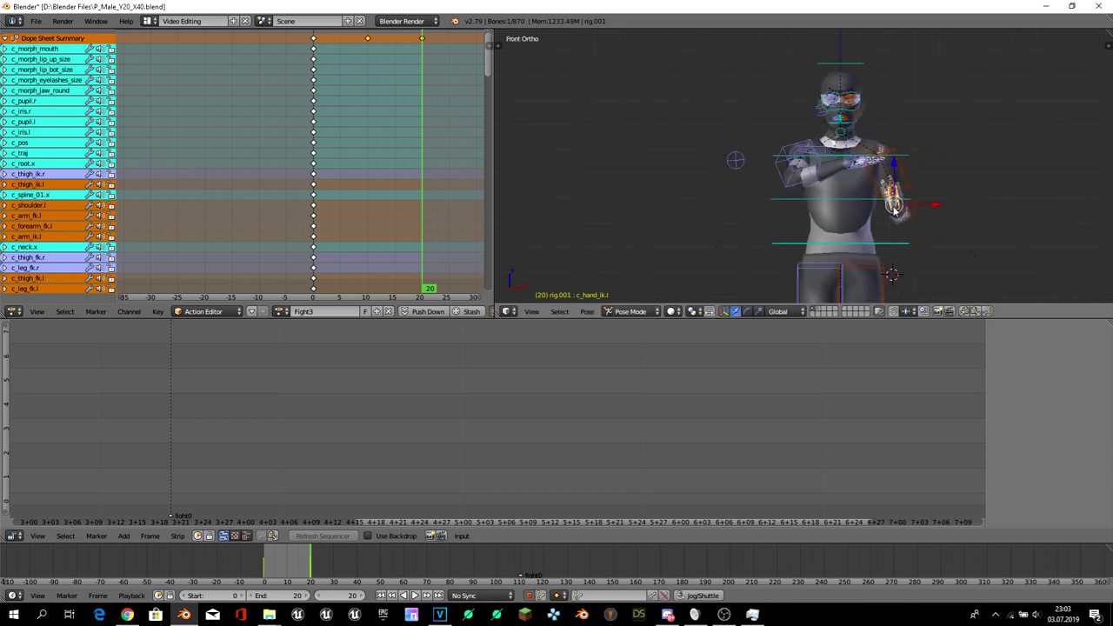
key(g)
click(914, 173)
key(g)
click(846, 166)
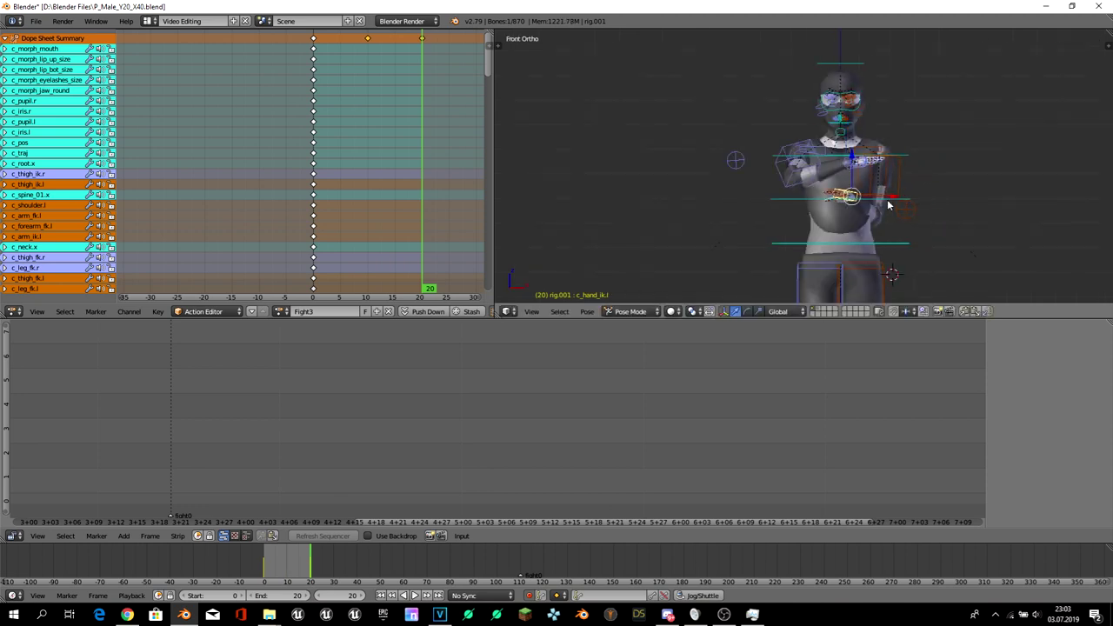
right_click(913, 209)
key(g)
click(904, 182)
- Move the hand control in front of the chest closer in and lower the right arm pole target
middle_drag(905, 183, 896, 178)
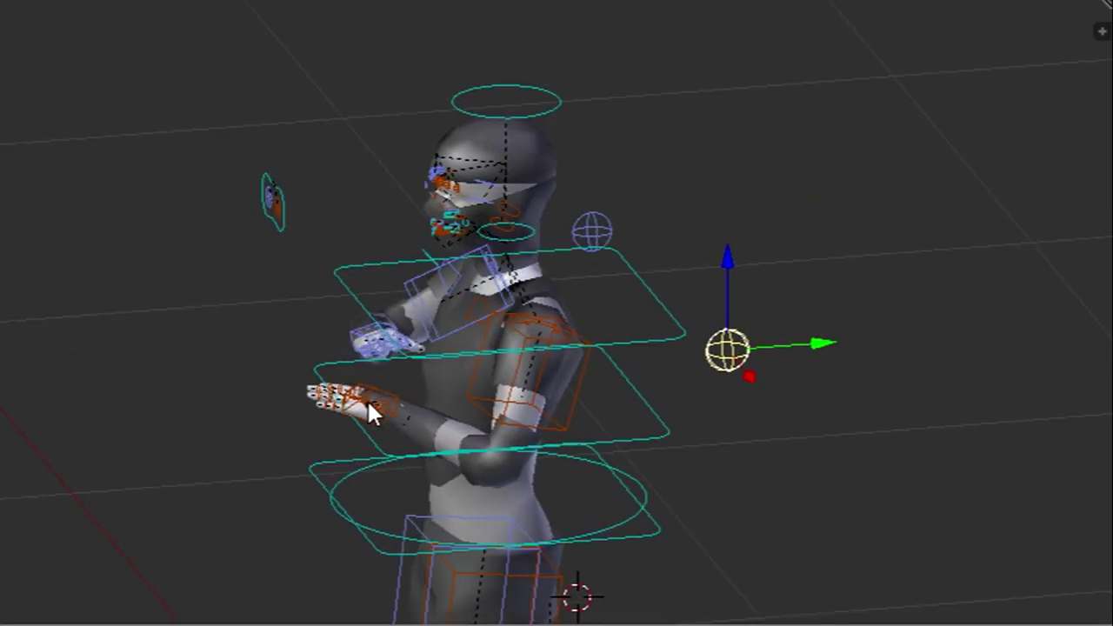
key(KP_1)
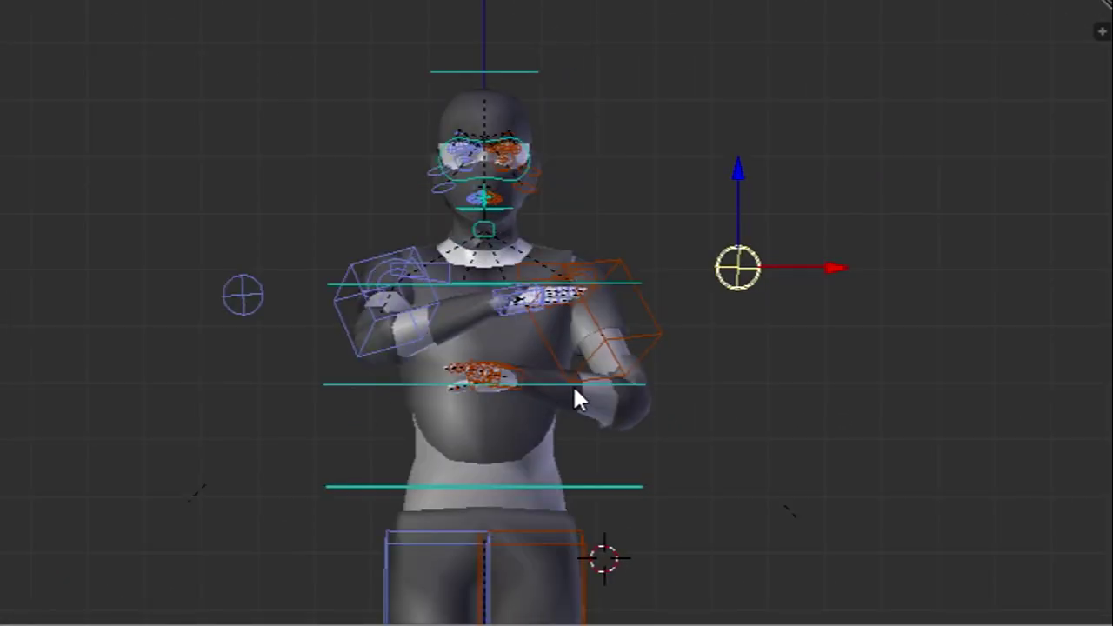
right_click(494, 301)
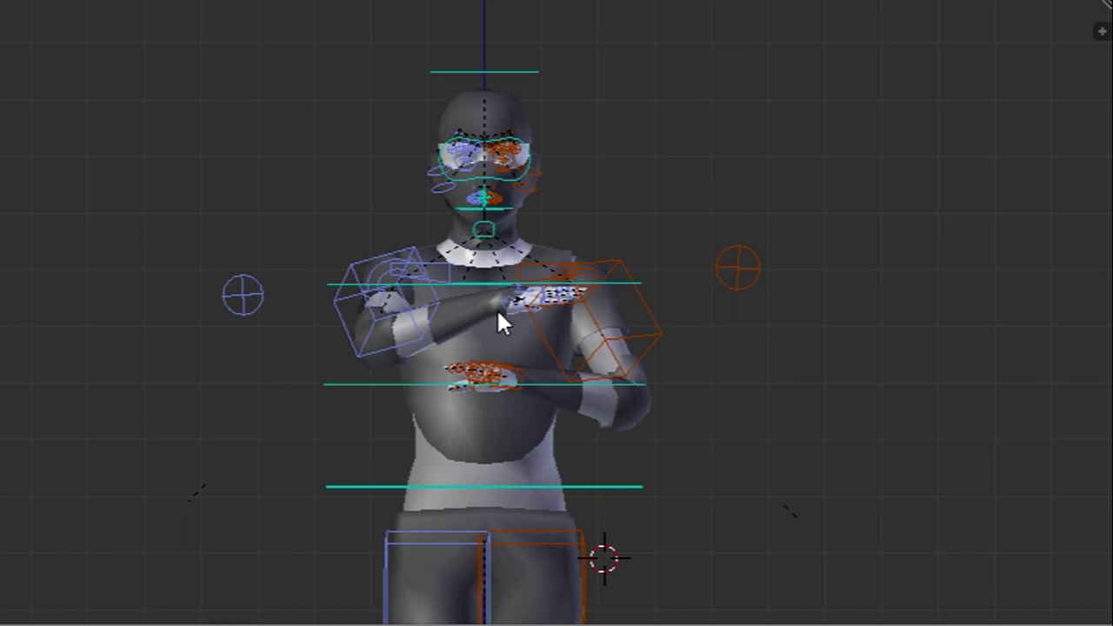
key(g)
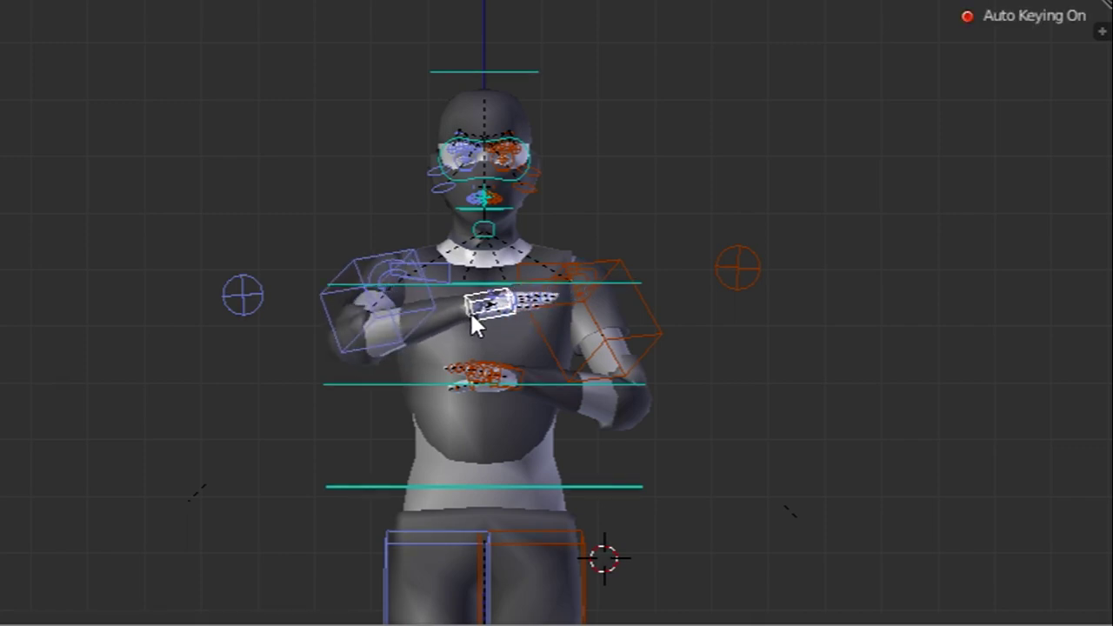
click(421, 330)
right_click(243, 296)
key(g)
click(252, 387)
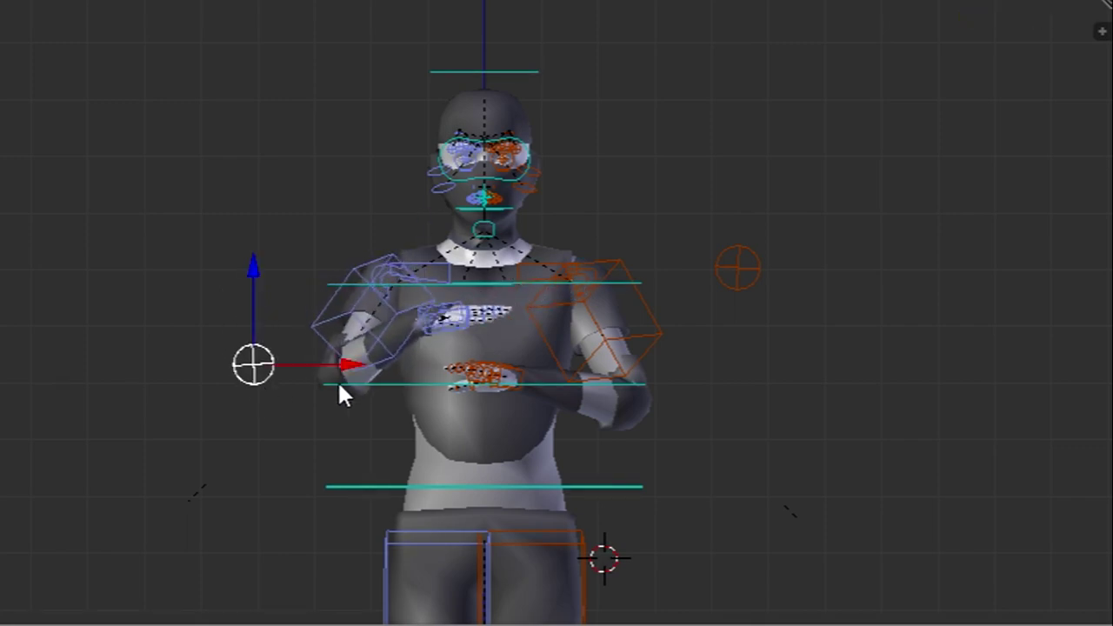
- Rotate the left hand IK control into its guard angle, checking front and side views
right_click(511, 380)
key(r)
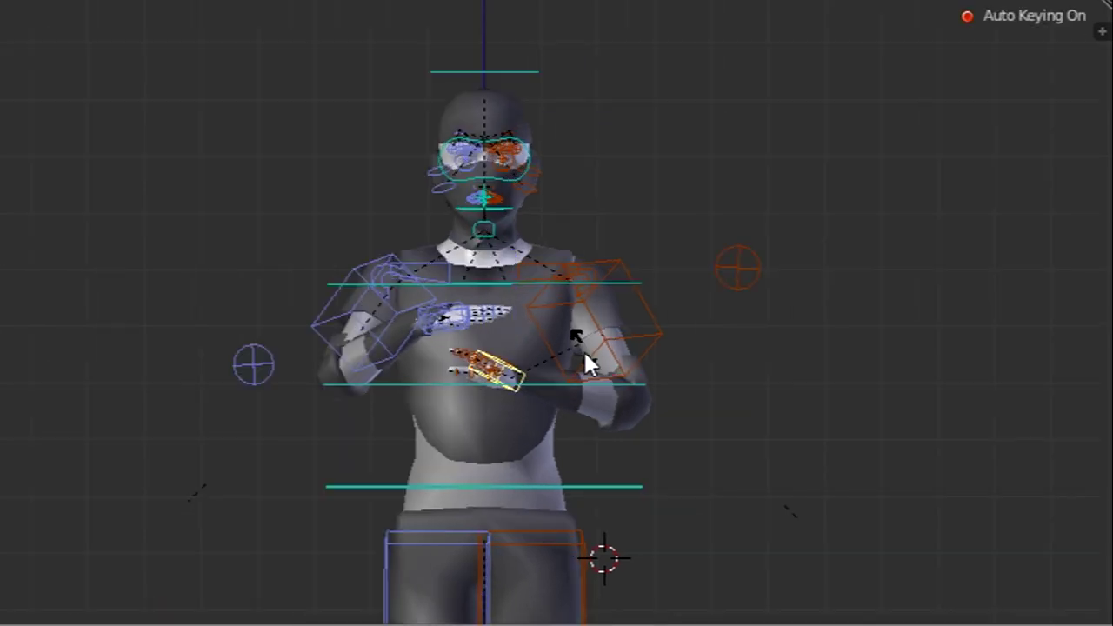
click(581, 372)
key(KP_3)
key(r)
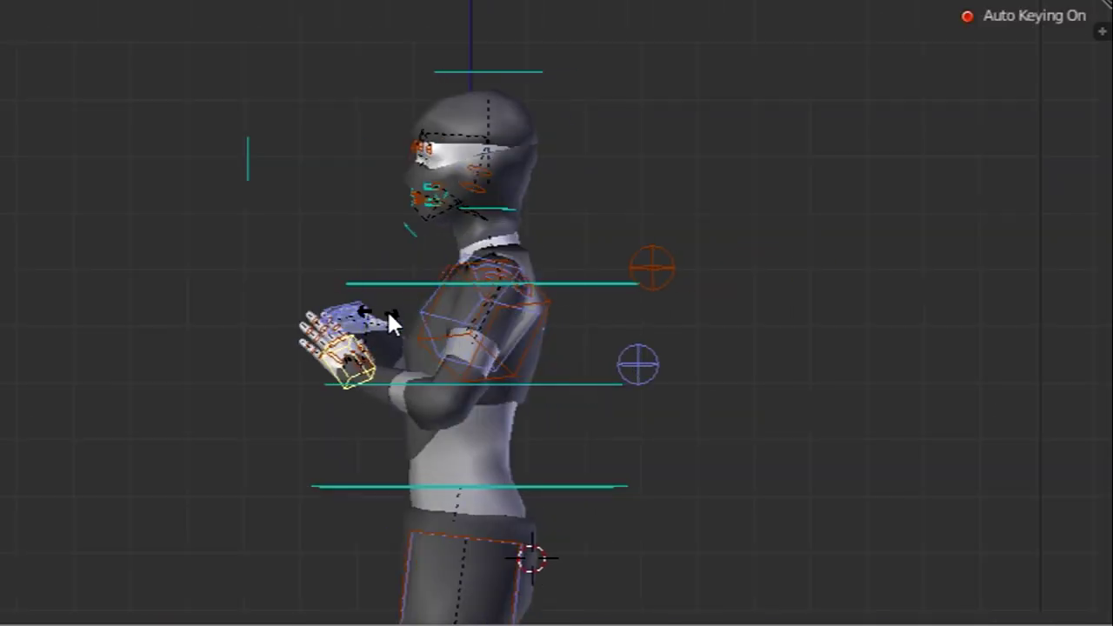
click(426, 349)
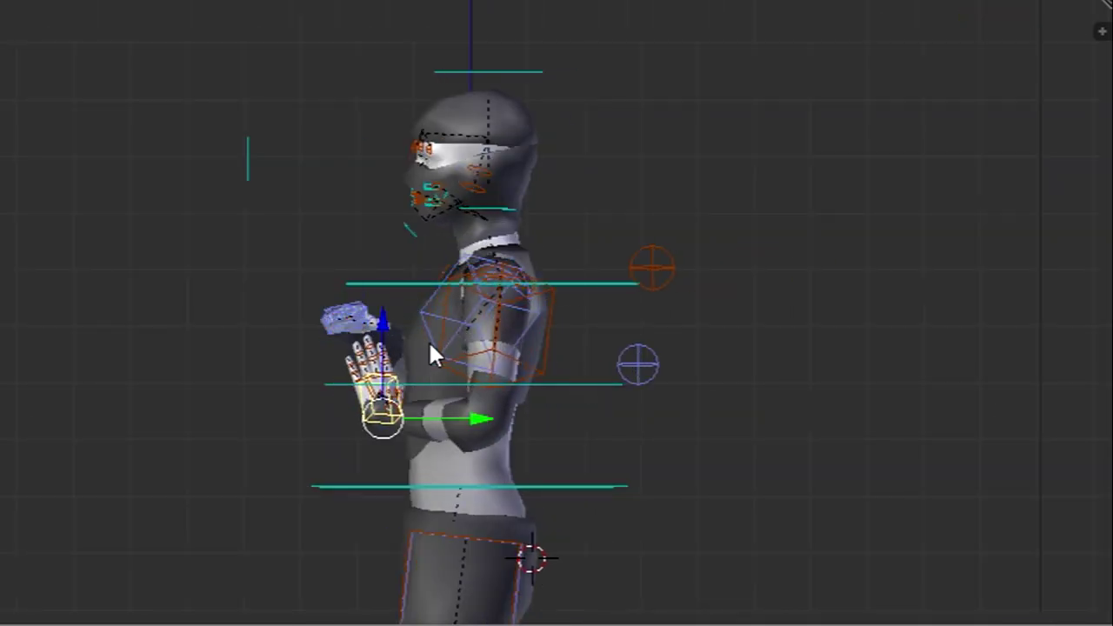
key(KP_1)
key(r)
click(576, 391)
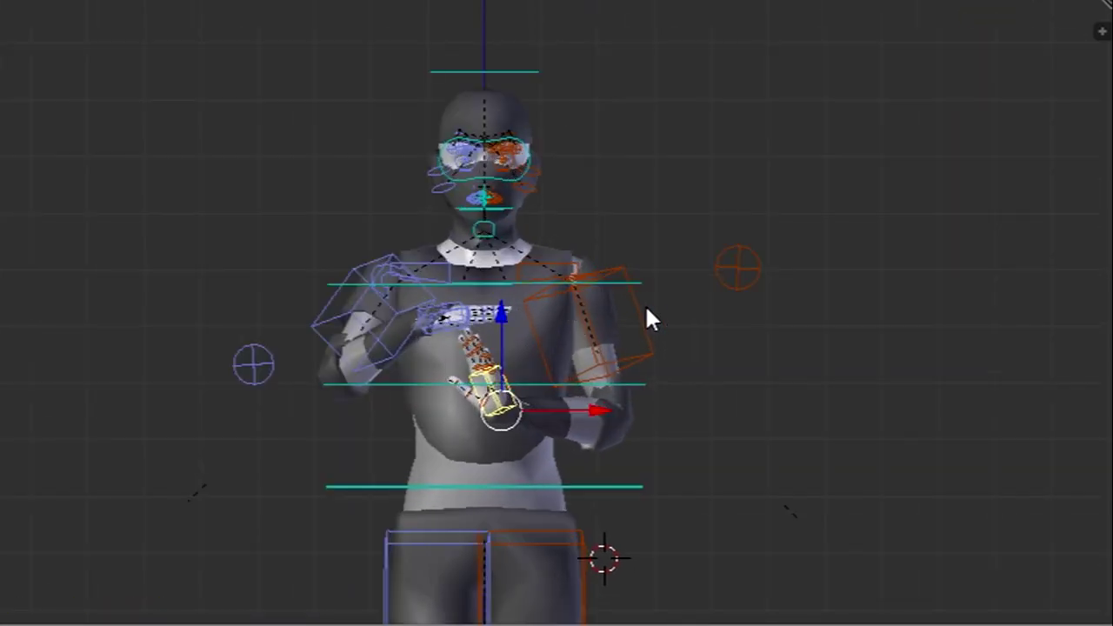
key(r)
click(557, 337)
middle_drag(556, 337, 200, 435)
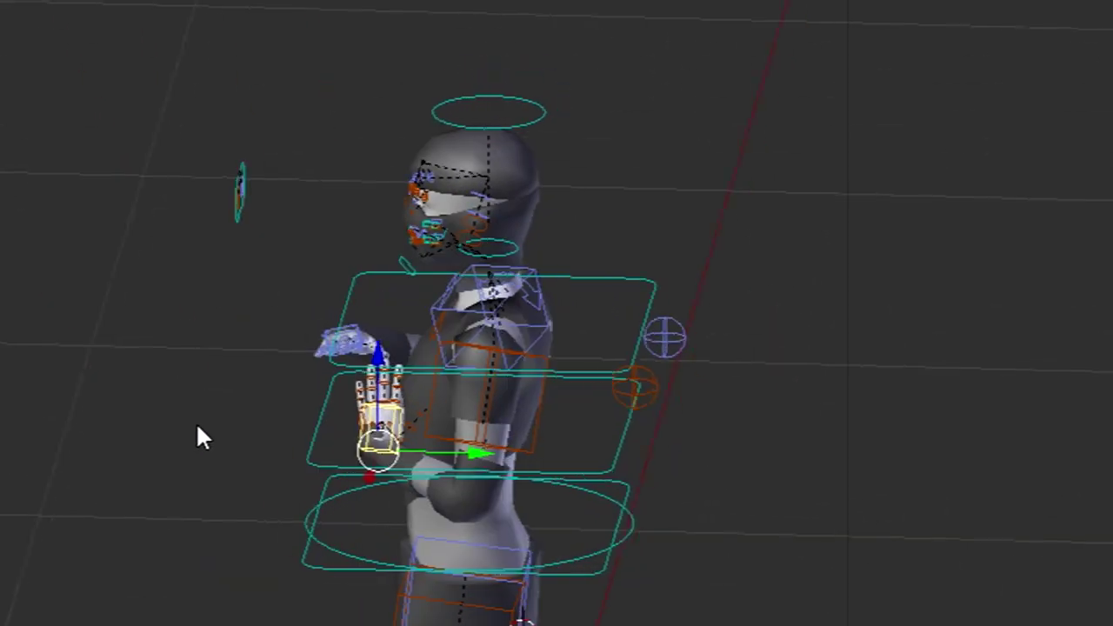
- Raise c_arms_pole.l in front view, nudge the right pole target down, and scrub toward frame 30
key(r)
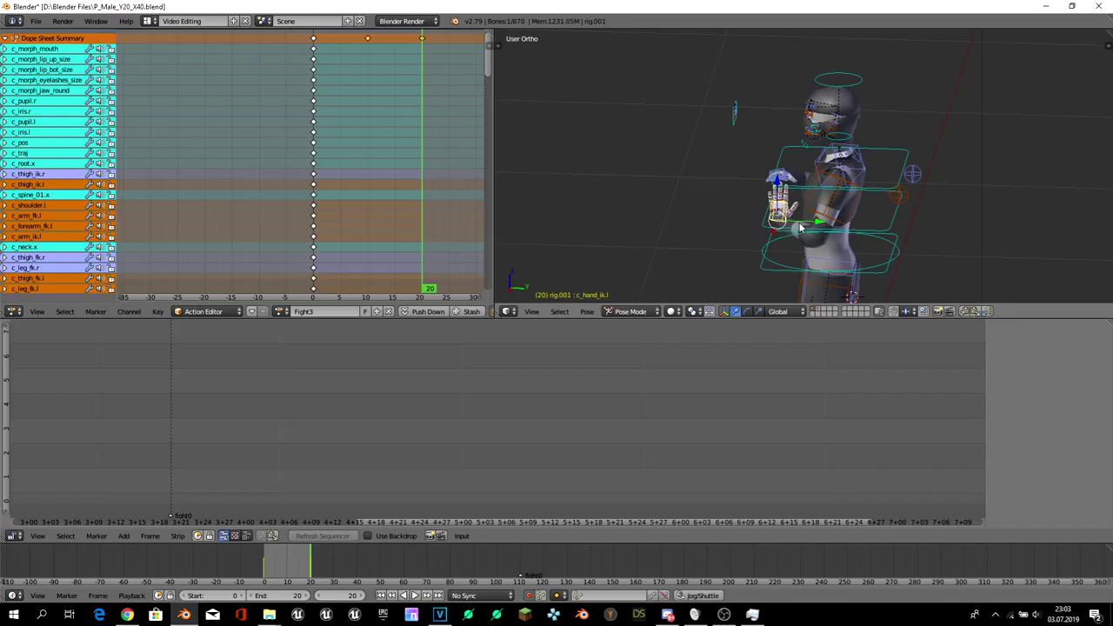
middle_drag(859, 180, 930, 206)
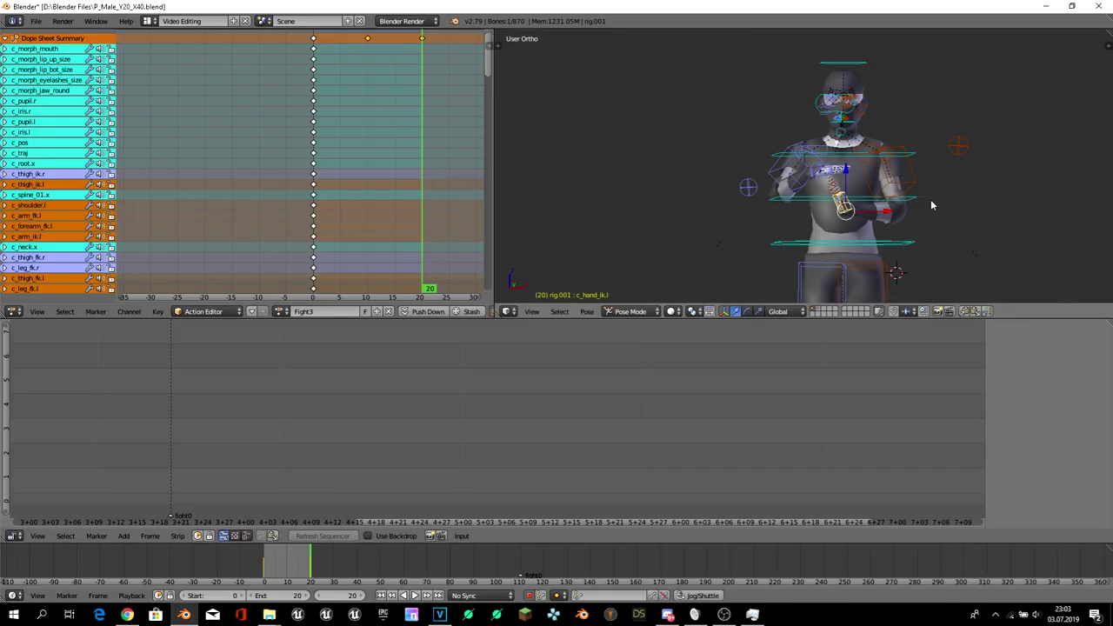
right_click(966, 132)
key(KP_1)
key(g)
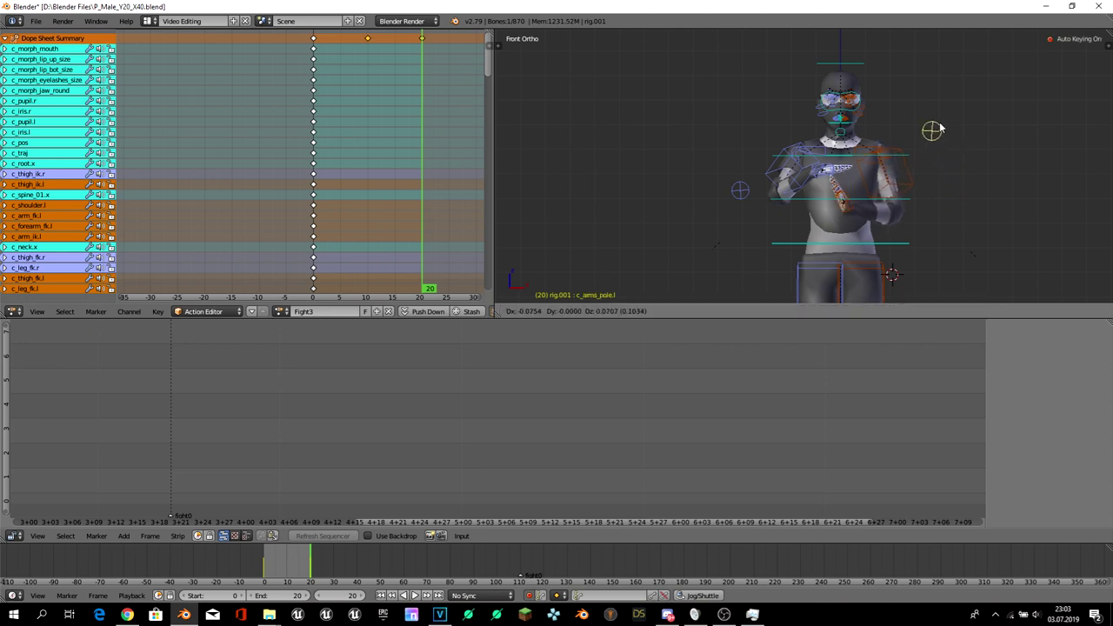
click(961, 150)
right_drag(740, 190, 745, 209)
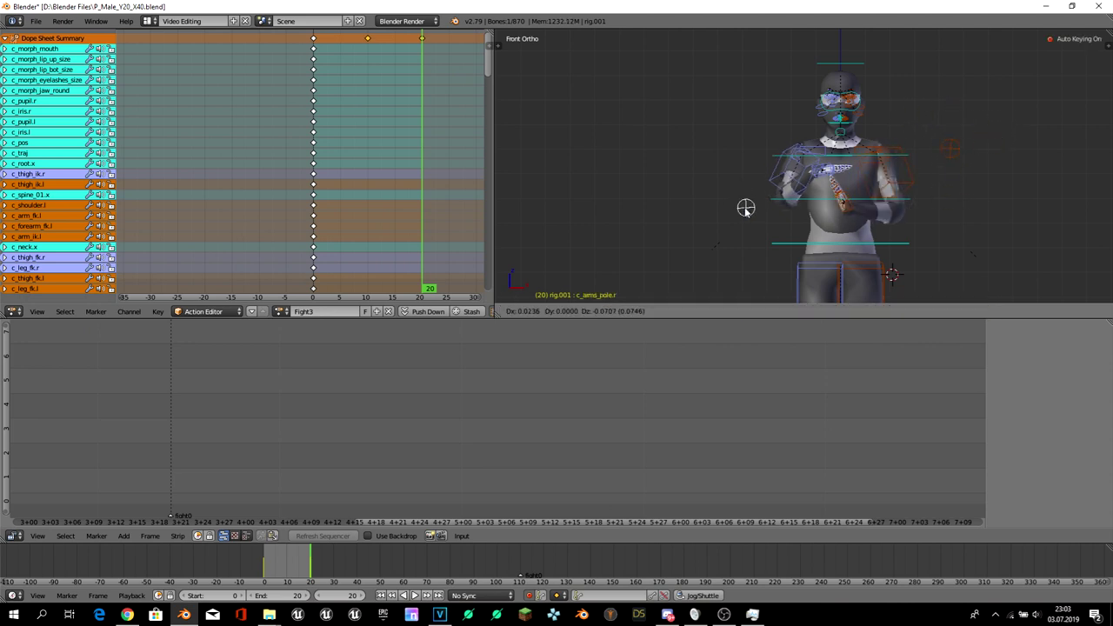
mouse_move(305, 560)
mouse_down()
mouse_move(360, 567)
mouse_move(333, 556)
mouse_up()
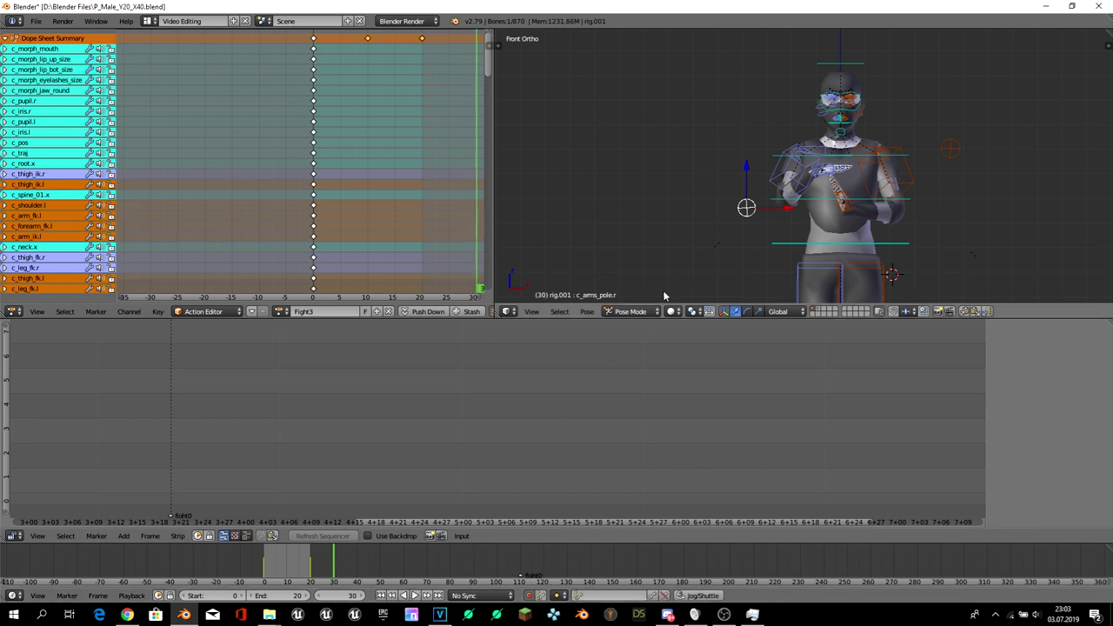
- At frame 30, push c_hand_ik.r forward into a punch and rotate it about 43°
middle_drag(666, 298, 781, 5)
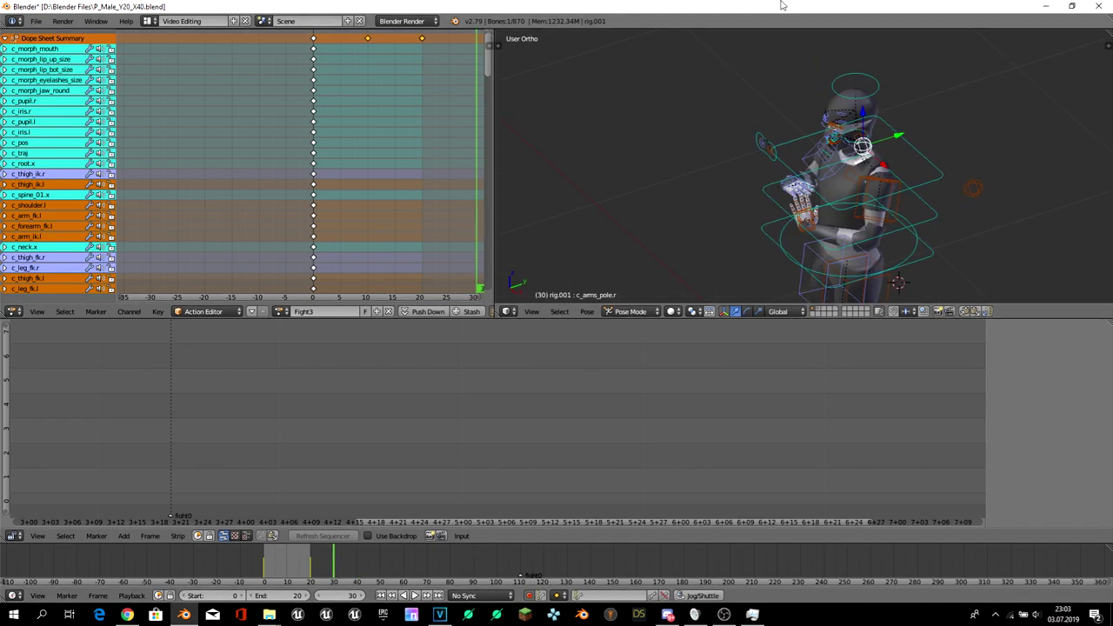
right_click(787, 194)
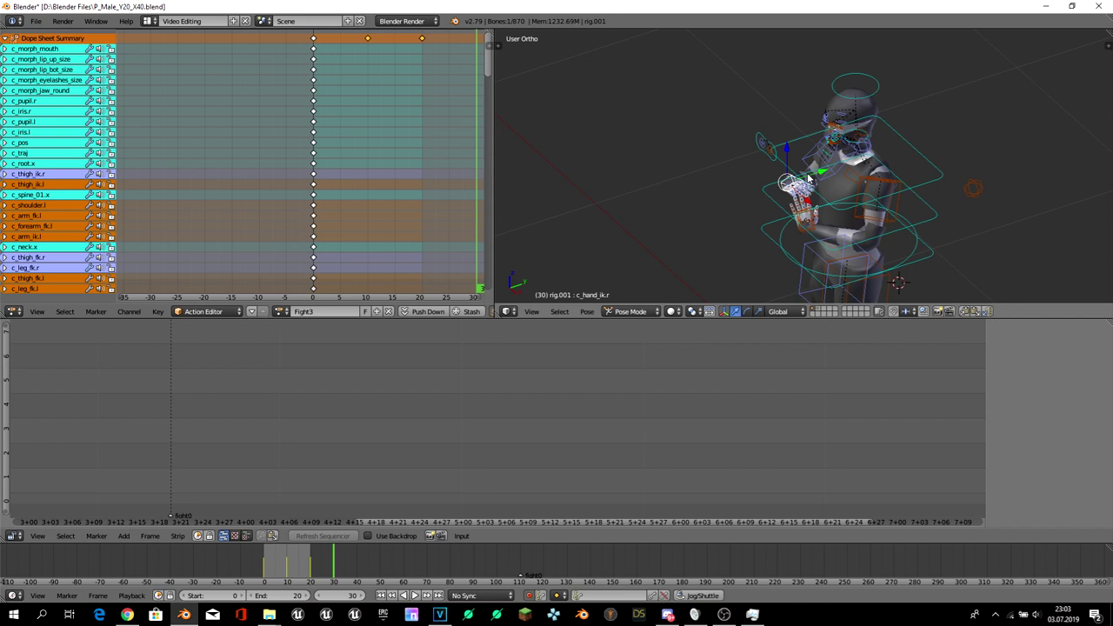
key(KP_3)
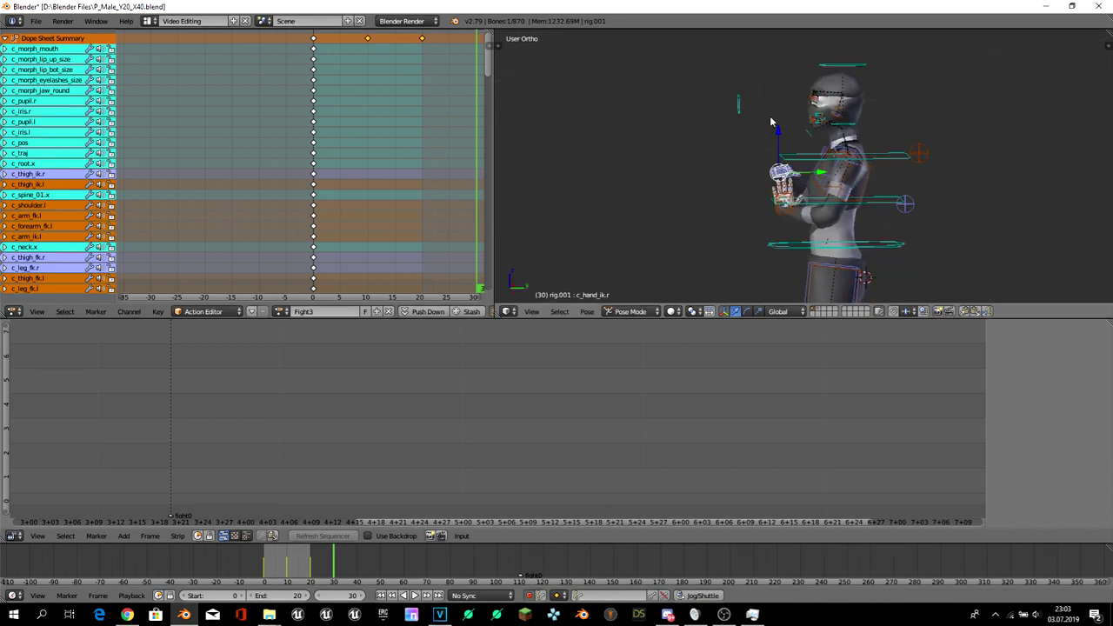
key(g)
click(671, 228)
key(r)
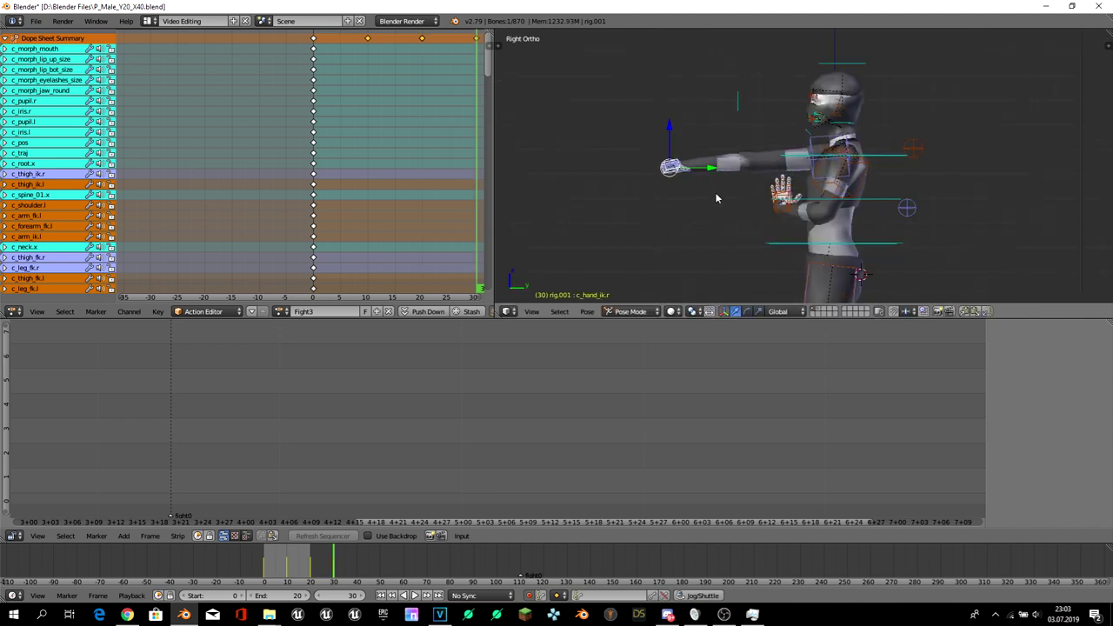
key(r)
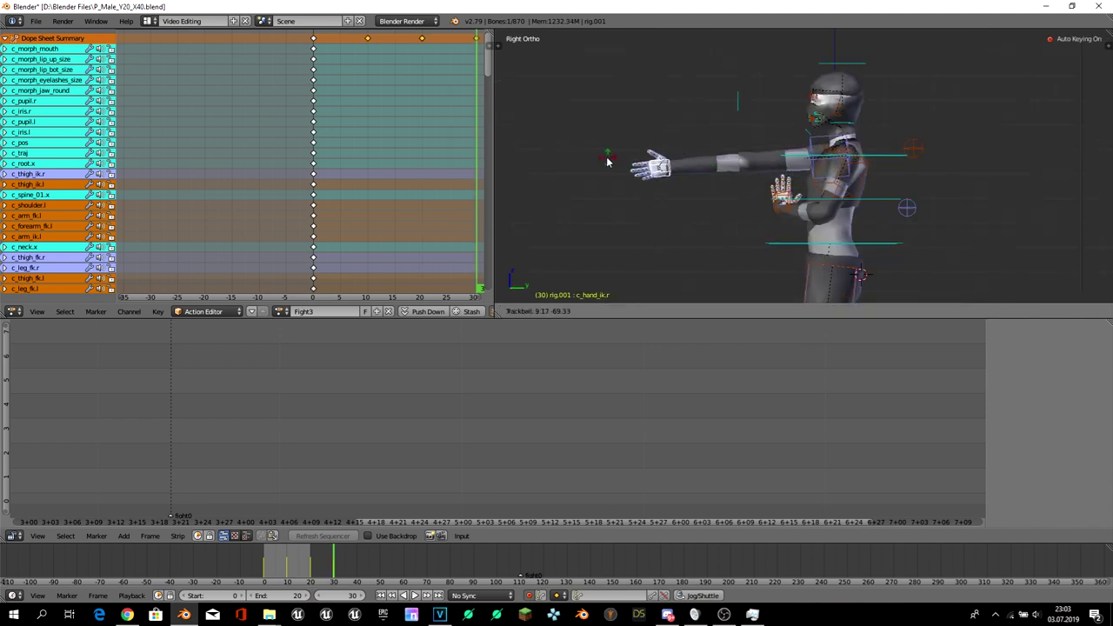
click(609, 159)
key(KP_1)
key(r)
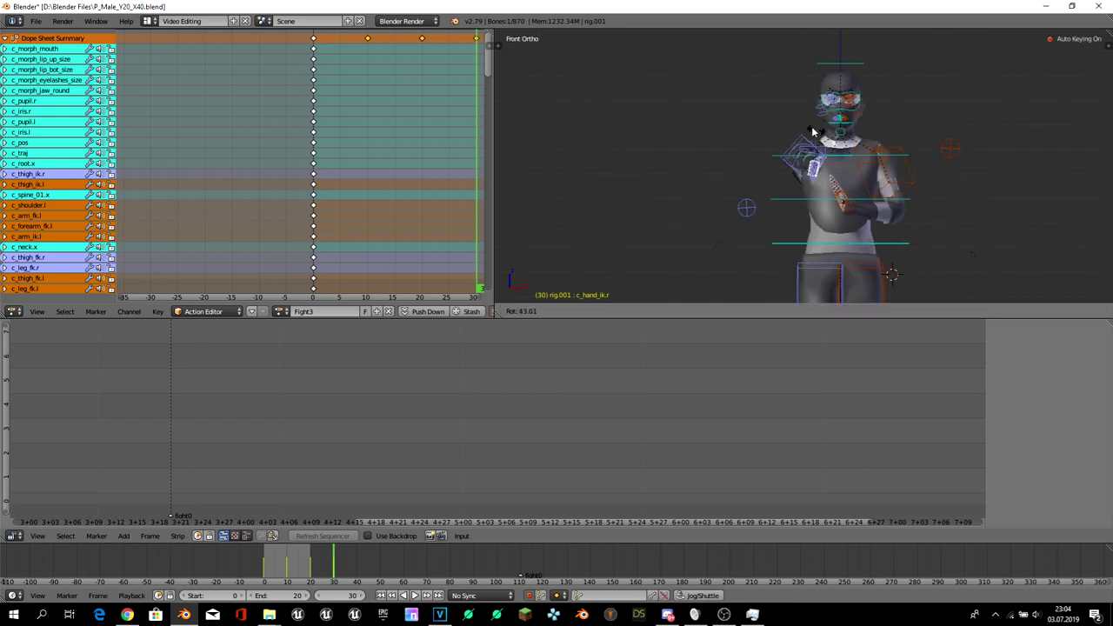
click(802, 124)
mouse_move(803, 124)
middle_down()
mouse_move(752, 278)
mouse_move(854, 256)
middle_up()
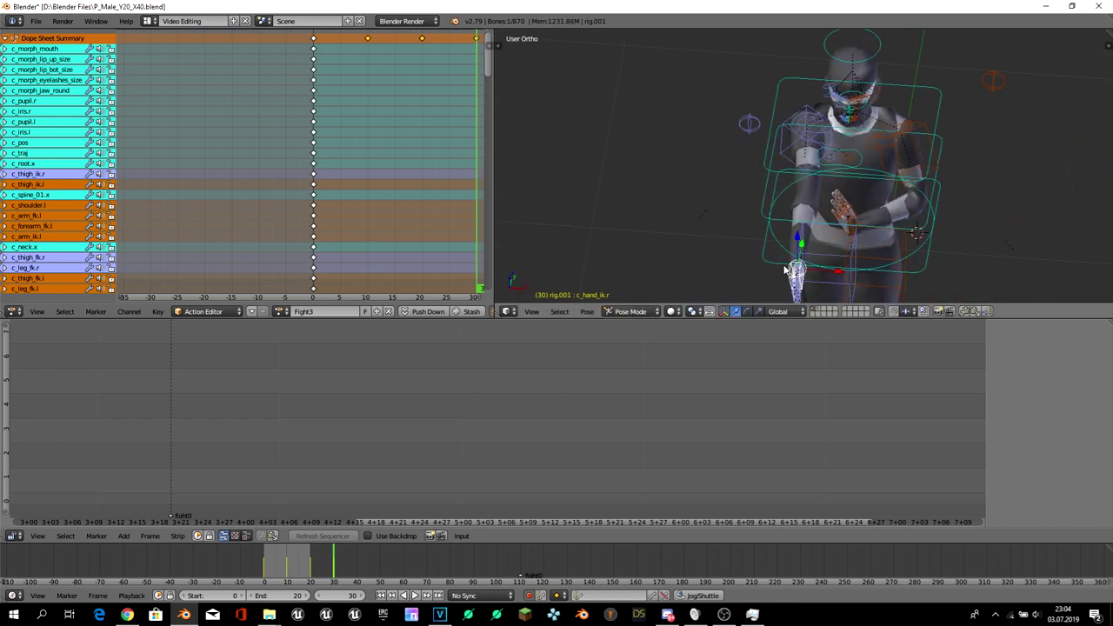
- Frame the right thumb and rotate c_thumb1.r in the side and top views to close the thumb
right_click(852, 255)
key(KP_Decimal)
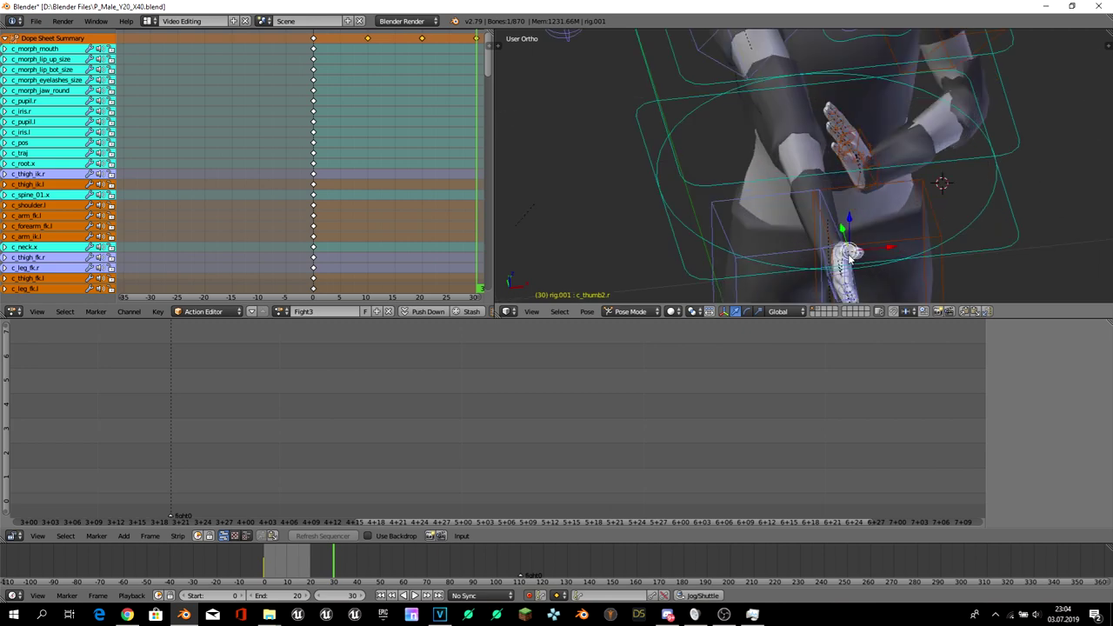
key(KP_3)
right_click(872, 201)
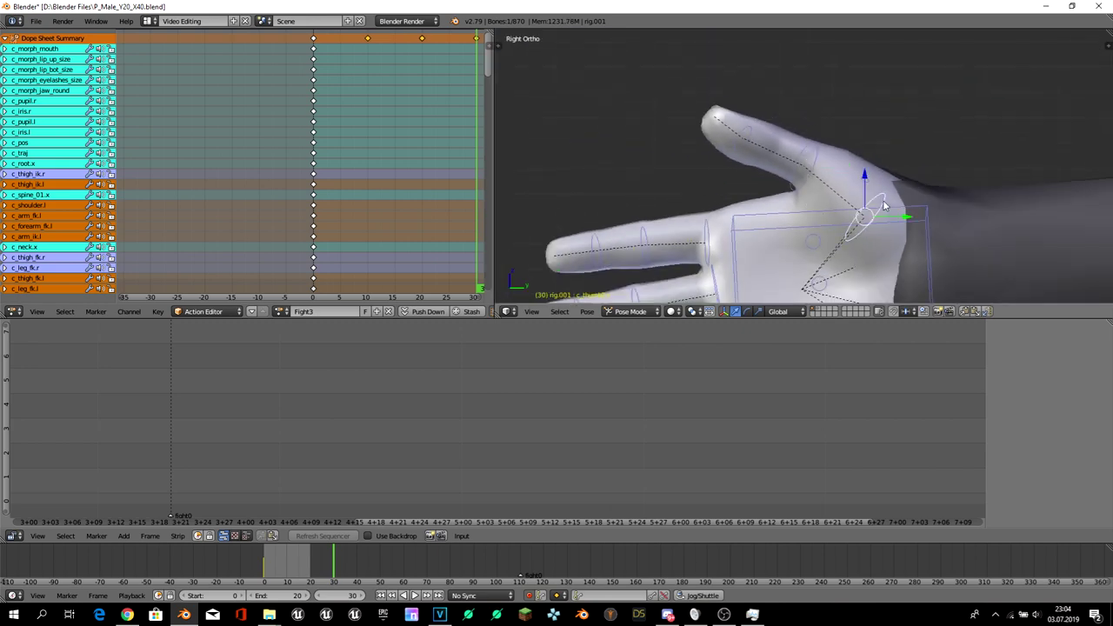
key(r)
click(880, 193)
key(KP_8)
key(KP_7)
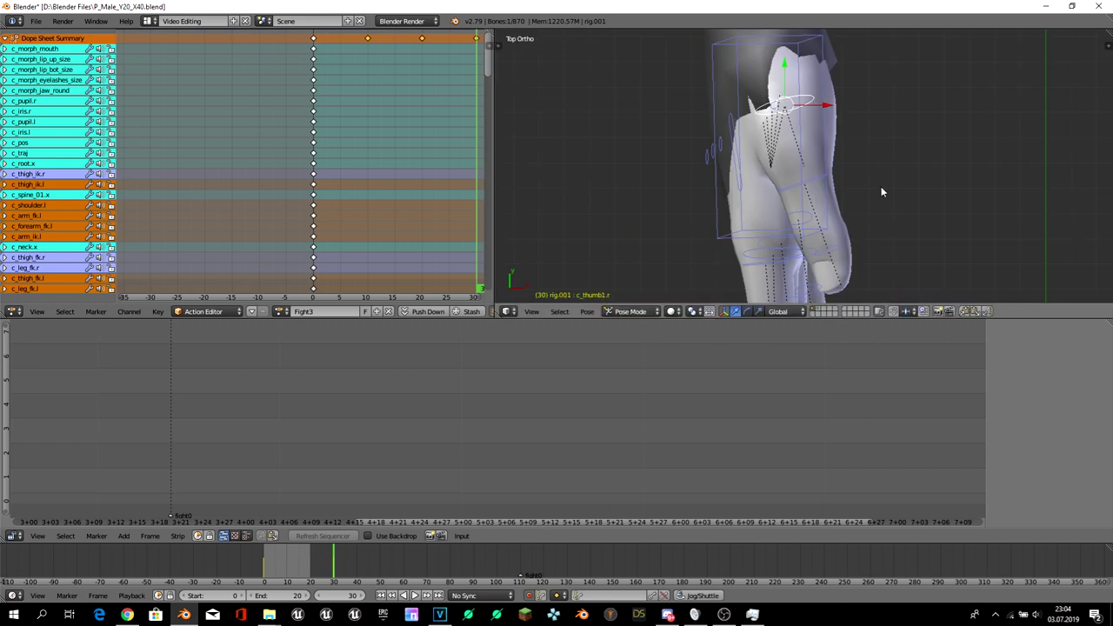
key(r)
click(784, 212)
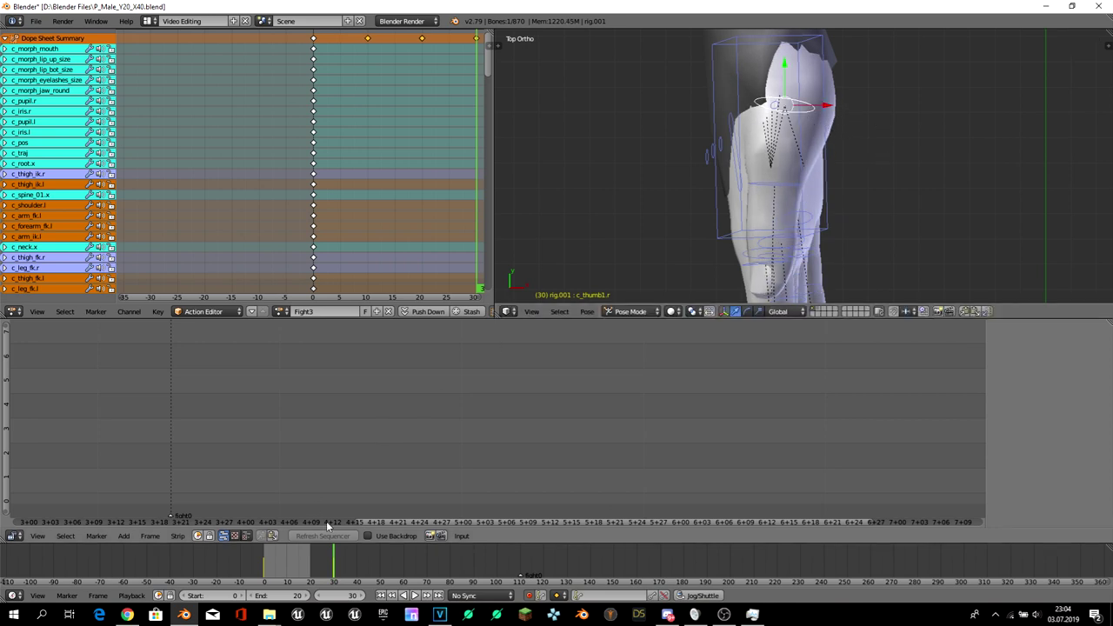
scroll(385, 171, down, 1)
scroll(420, 85, down, 1)
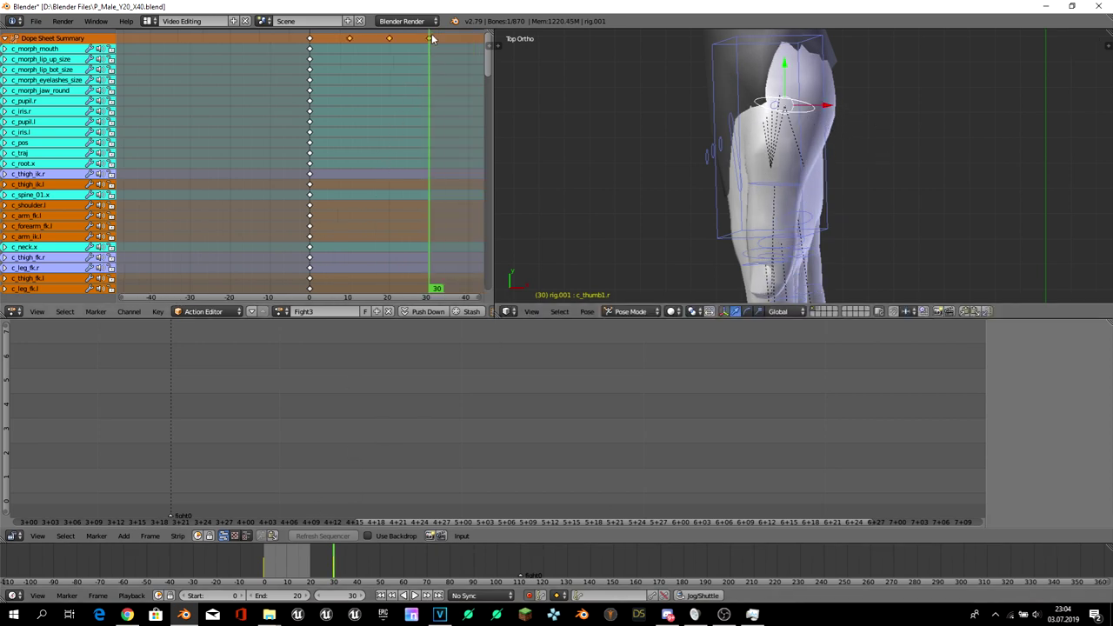
- Shift the last keyframe column earlier and play the Fight3 animation to preview it
key(g)
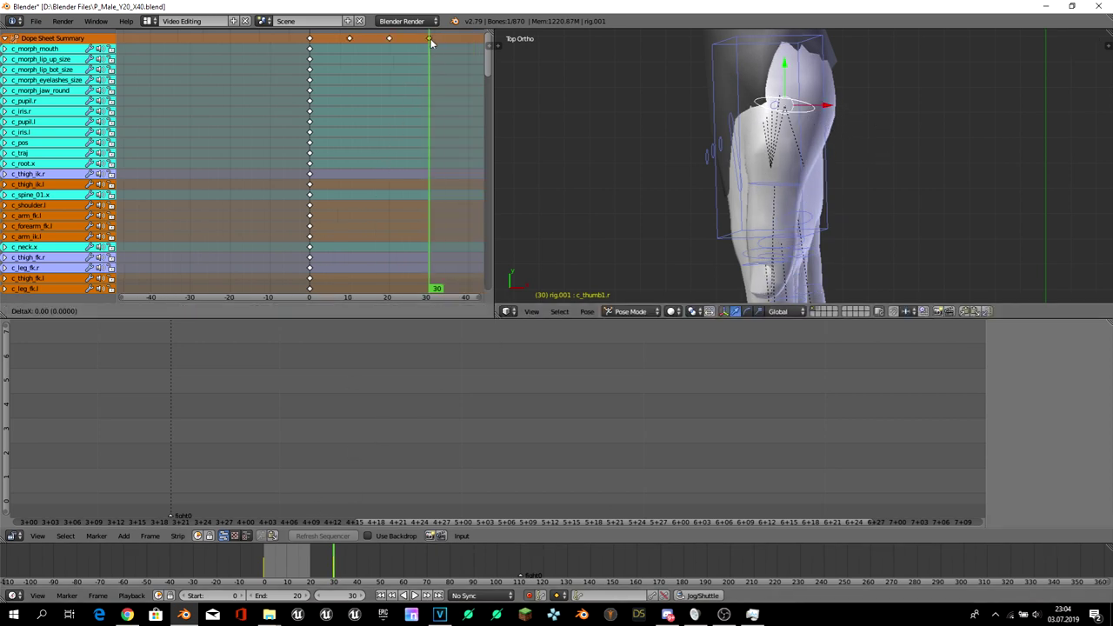
click(391, 39)
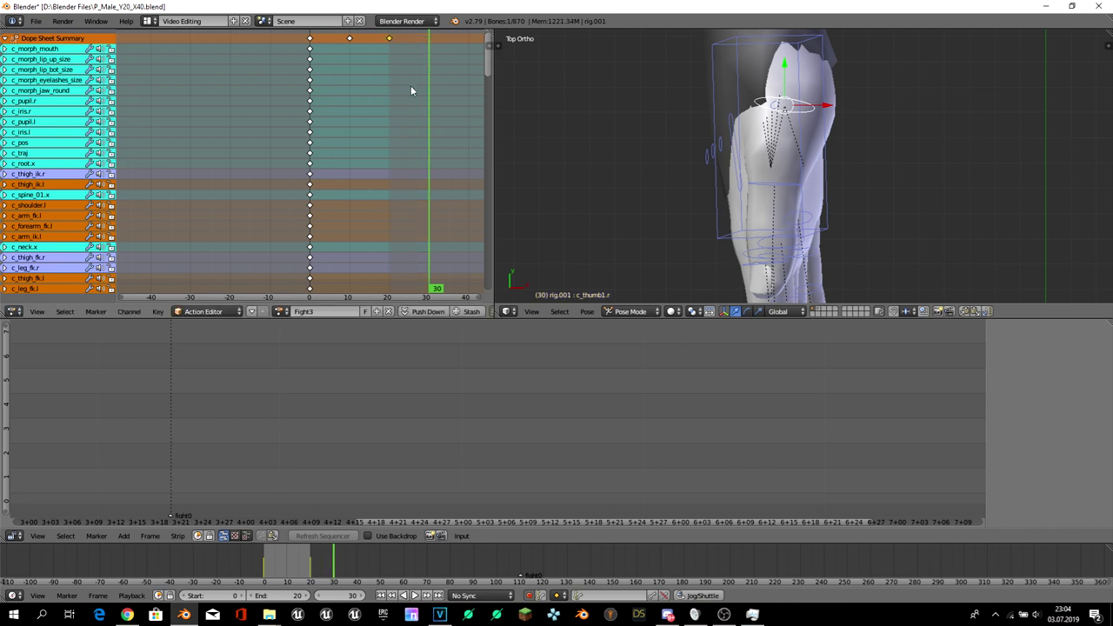
key(alt+a)
key(Escape)
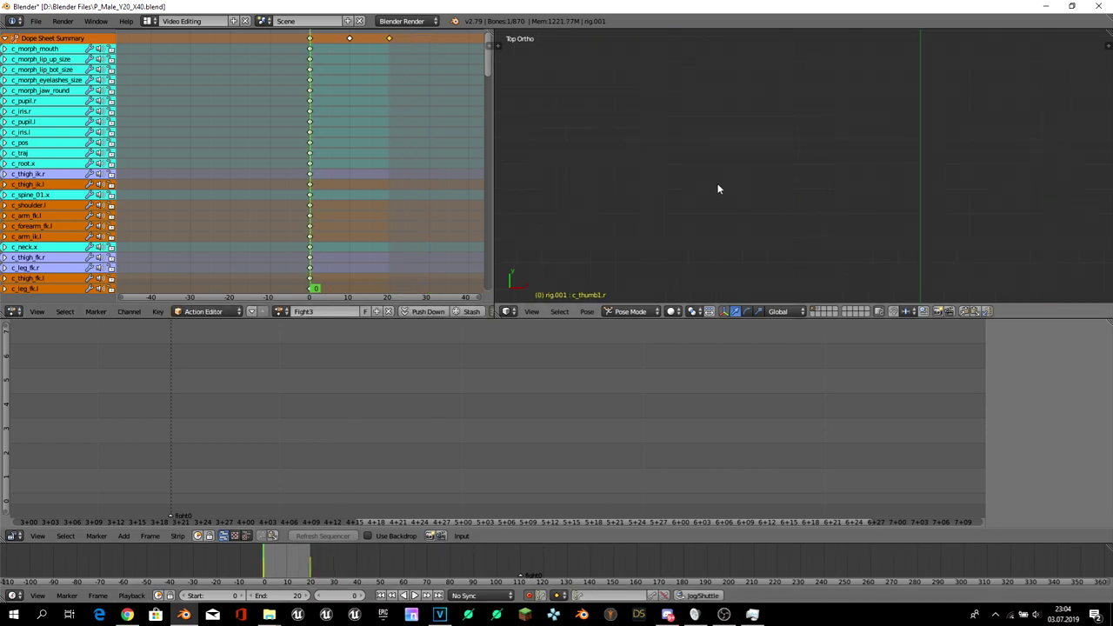
mouse_move(718, 186)
middle_down()
mouse_move(745, 167)
mouse_move(756, 113)
middle_up()
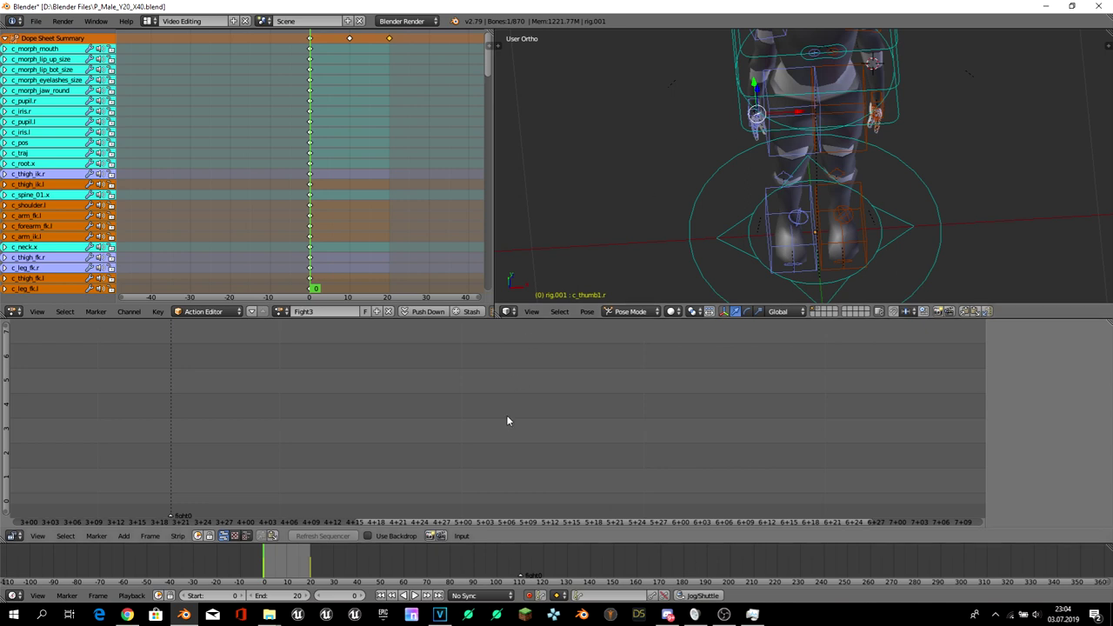
- Scrub through frames 20 and 10 while selecting the right hand IK control
drag(265, 555, 311, 555)
mouse_move(765, 104)
middle_down()
mouse_move(791, 145)
mouse_move(789, 207)
middle_up()
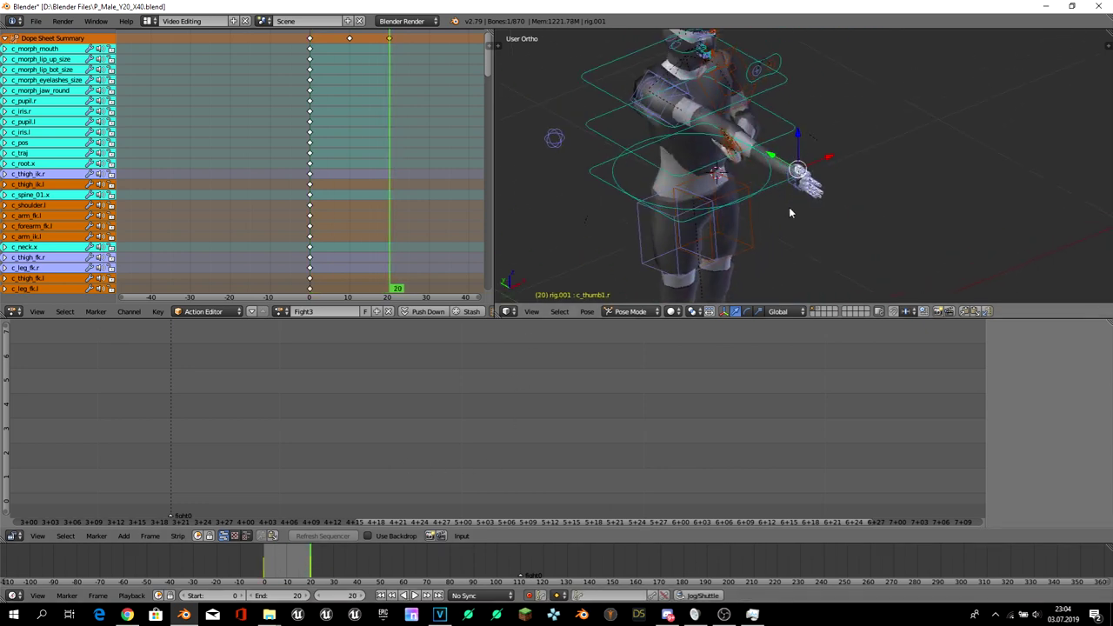
right_click(799, 197)
right_click(798, 192)
right_click(792, 174)
click(291, 561)
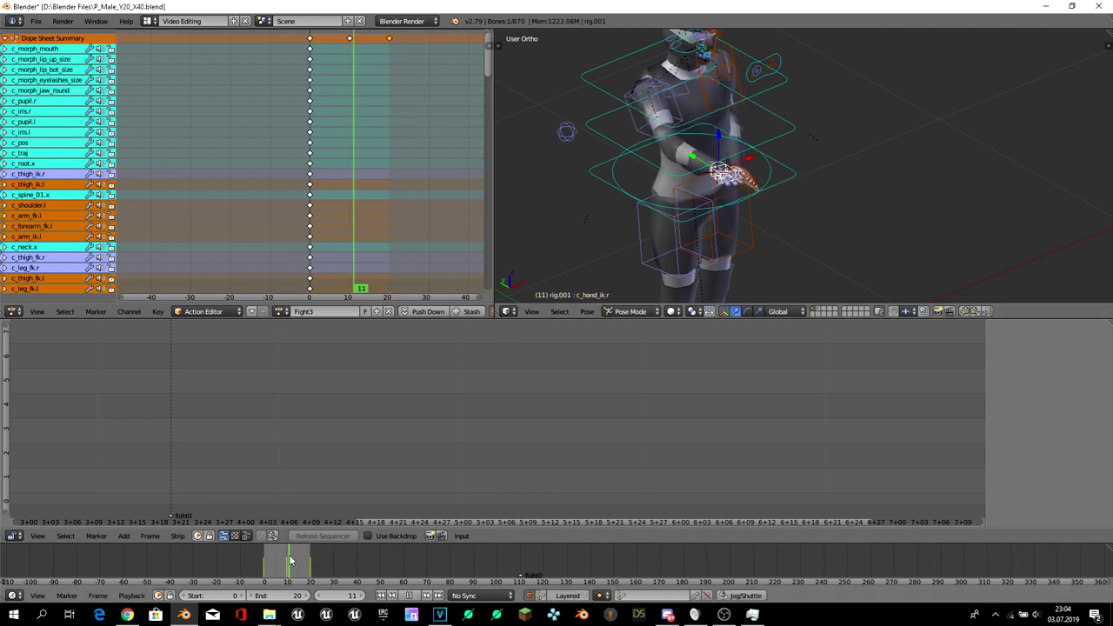
drag(291, 561, 287, 561)
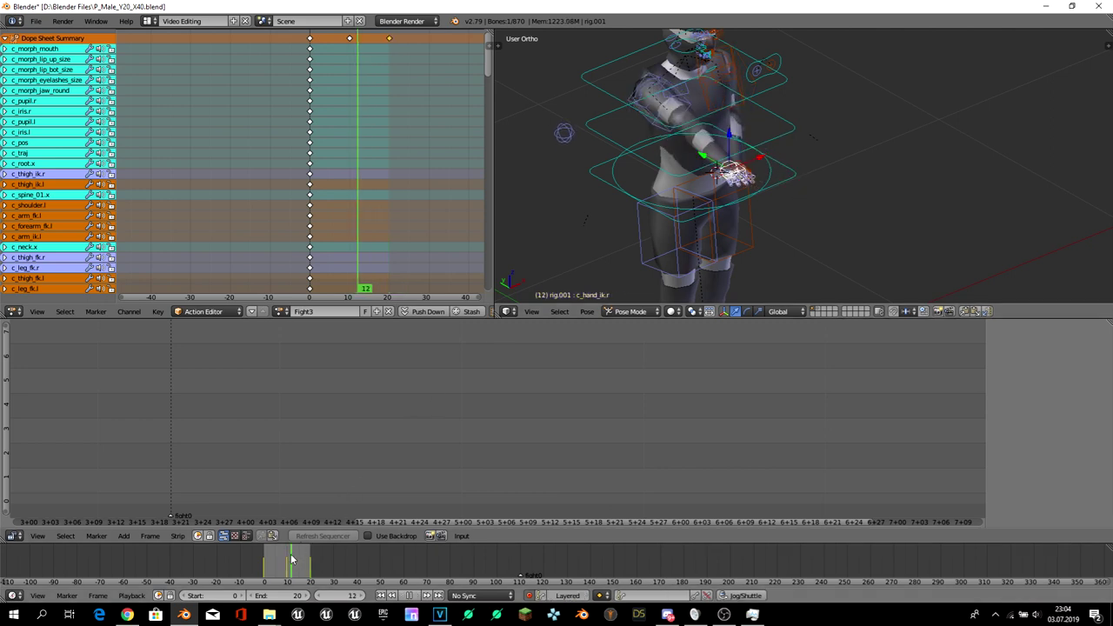
middle_drag(593, 205, 560, 183)
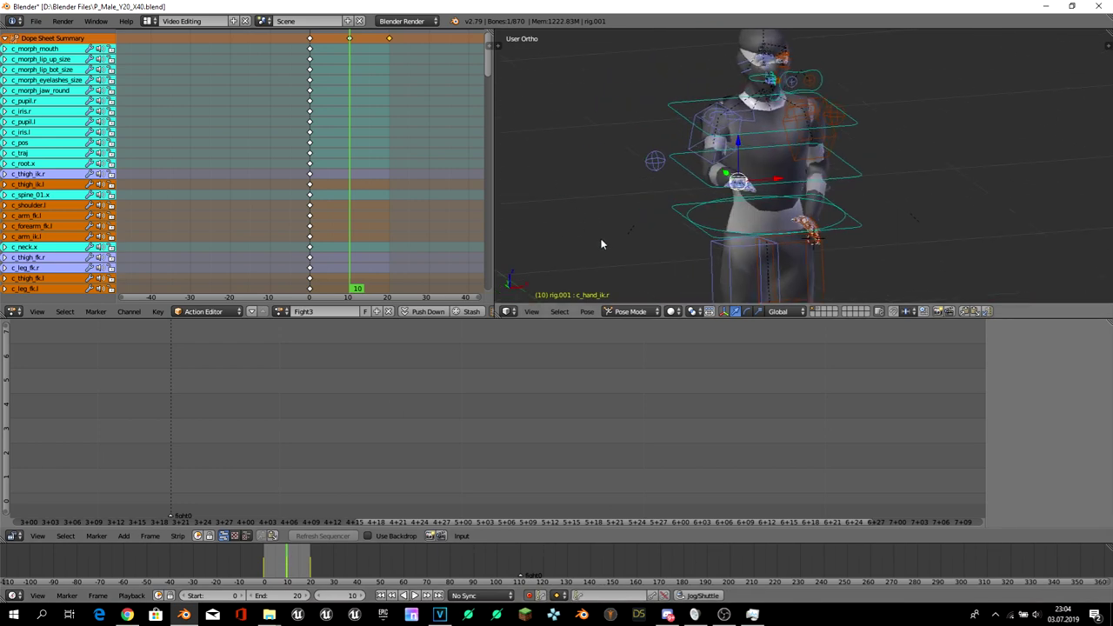
- Key the pose at frame 30, replay the motion, and stop at frame 20 in top view
key(Up)
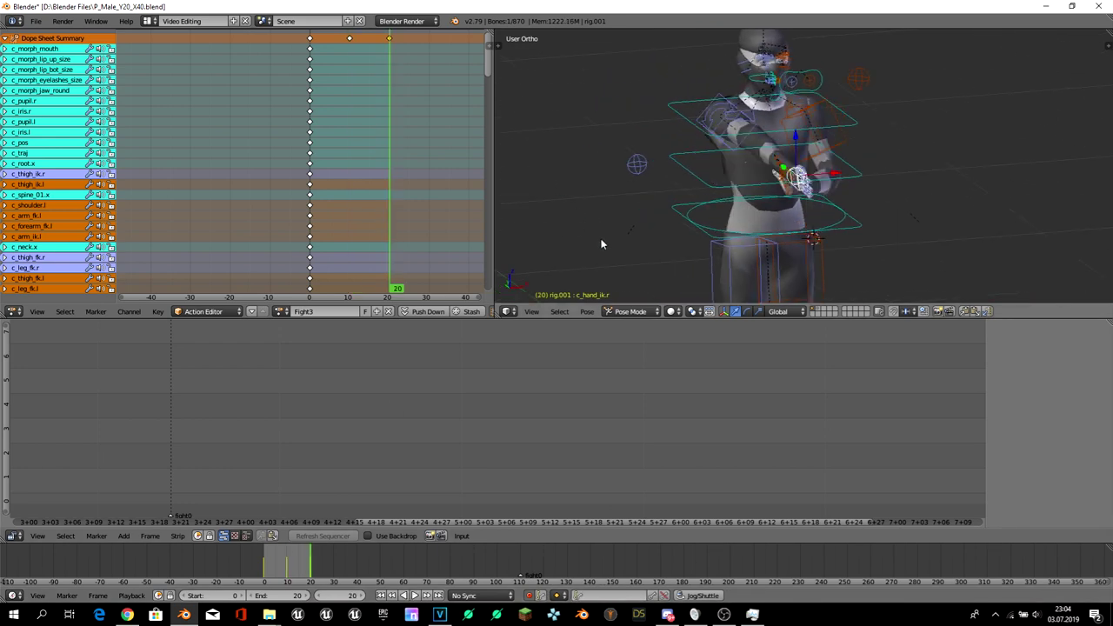
key(bracketright)
key(bracketright)
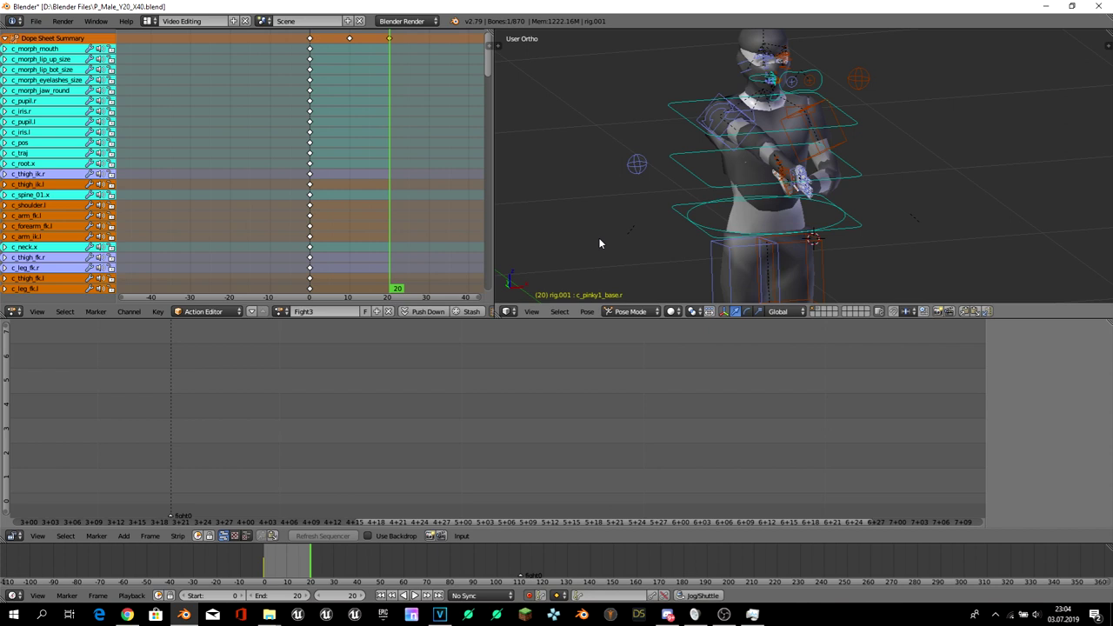
key(Up)
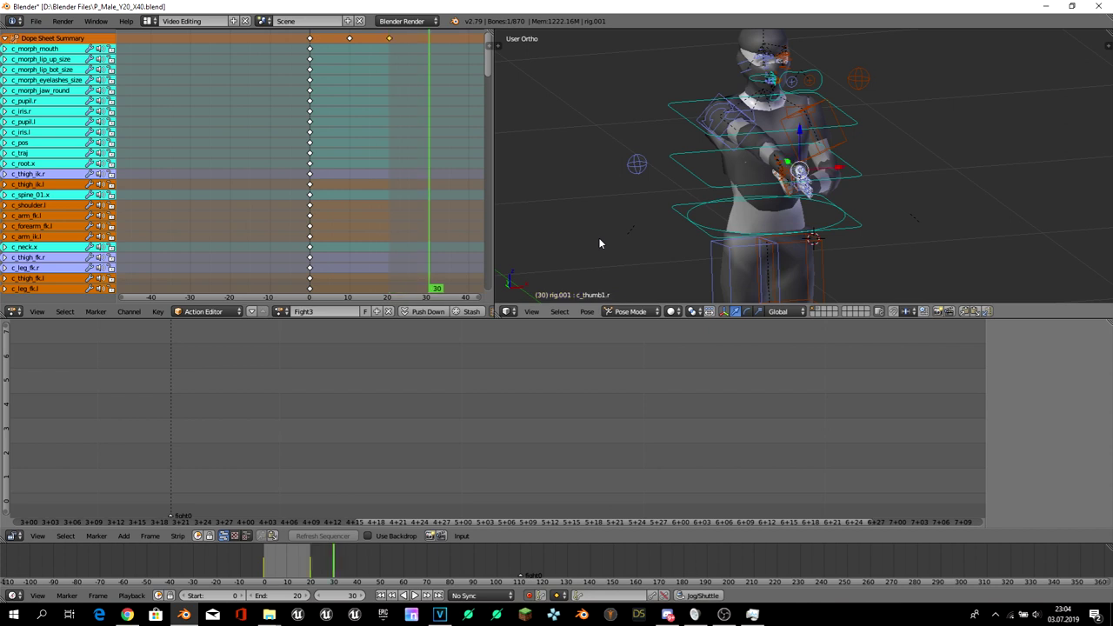
key(i)
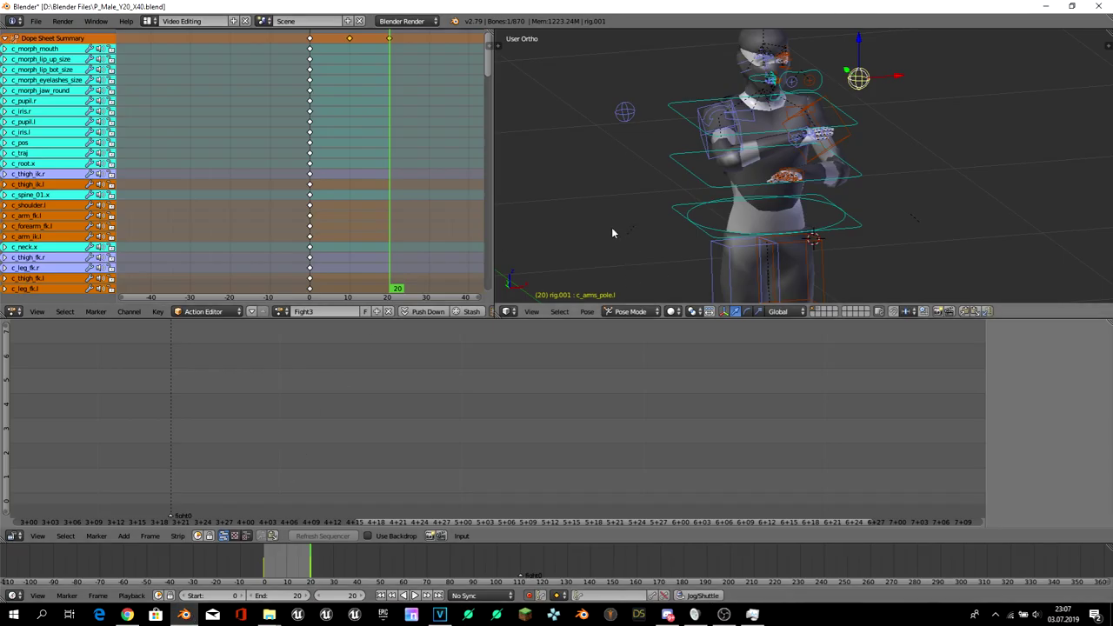
key(alt+a)
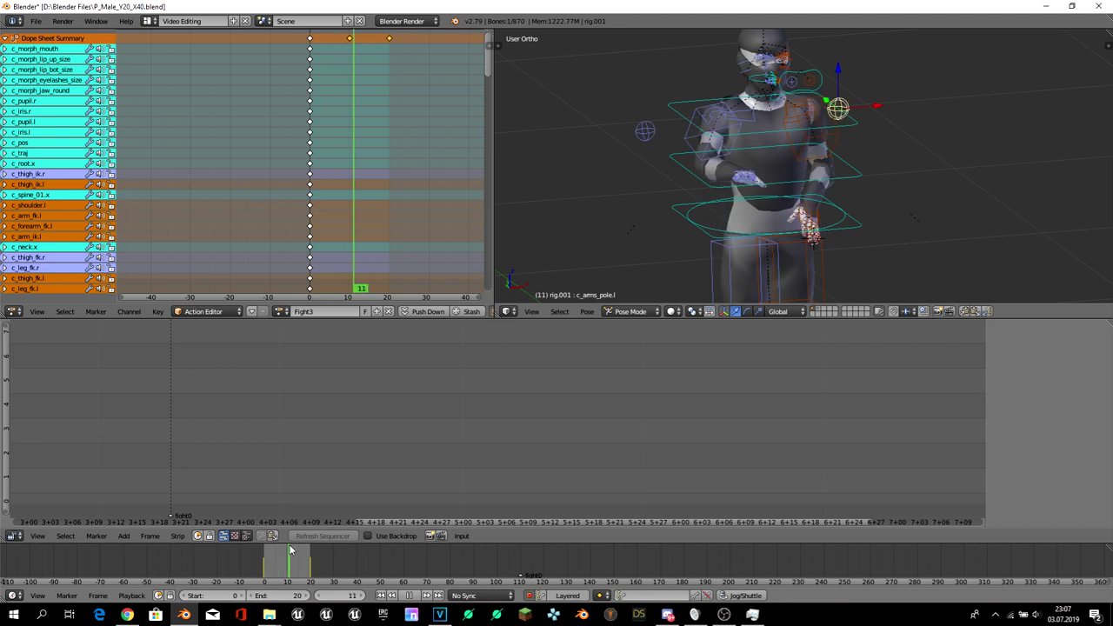
drag(292, 549, 316, 550)
key(Escape)
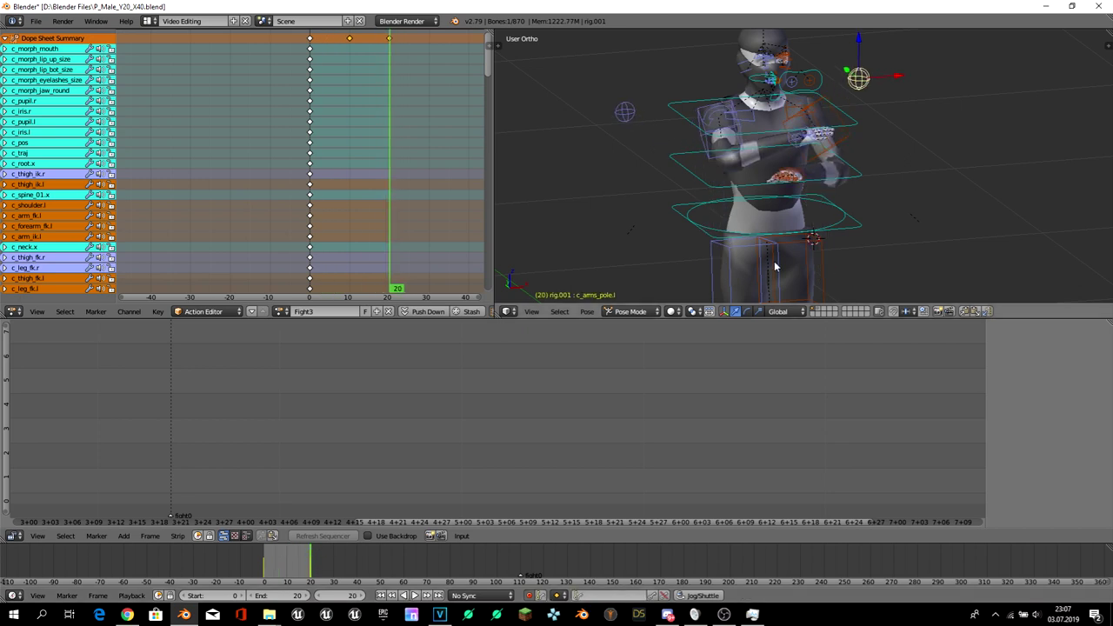
key(KP_7)
- Zoom in on the right hand and select the small thumb bone at the wrist
key(KP_Decimal)
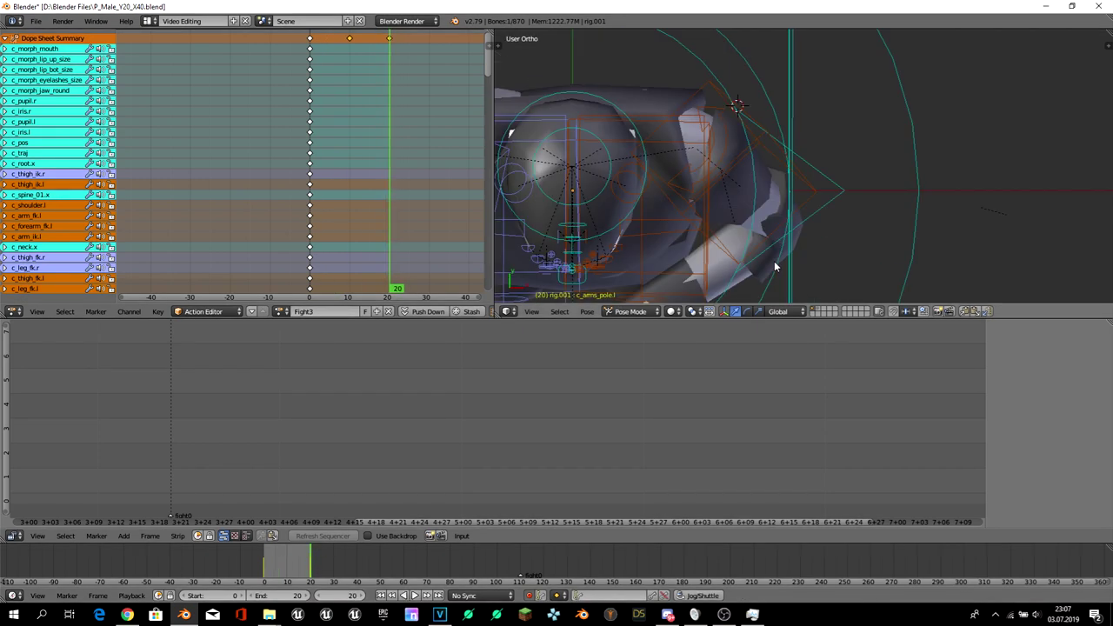
scroll(673, 280, down, 8)
right_click(682, 275)
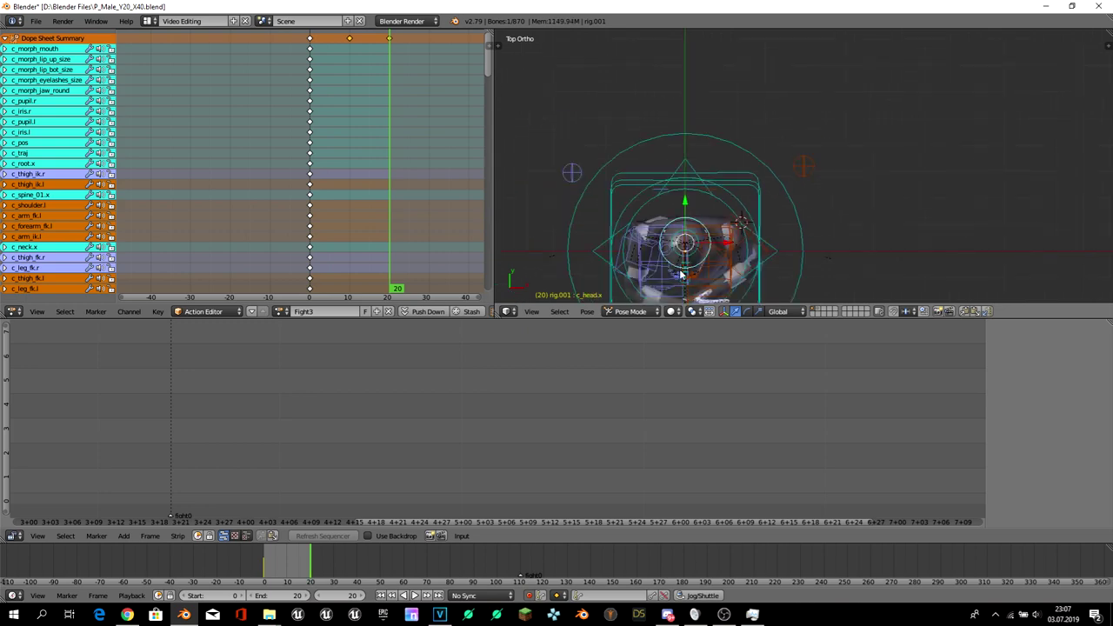
key(KP_Decimal)
scroll(782, 269, down, 4)
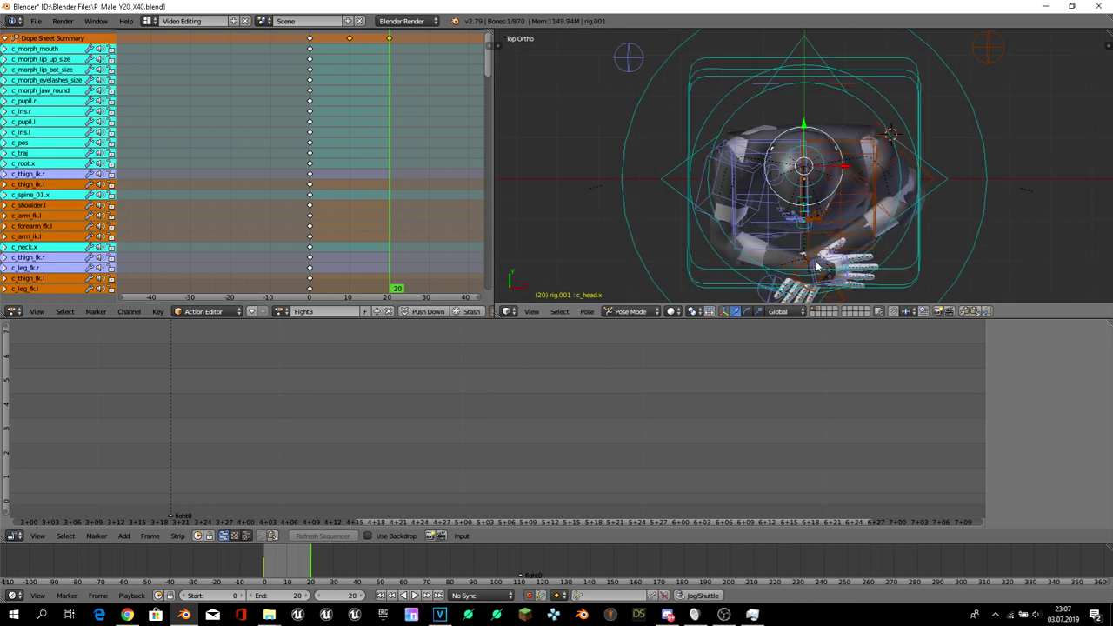
right_click(817, 267)
key(KP_Decimal)
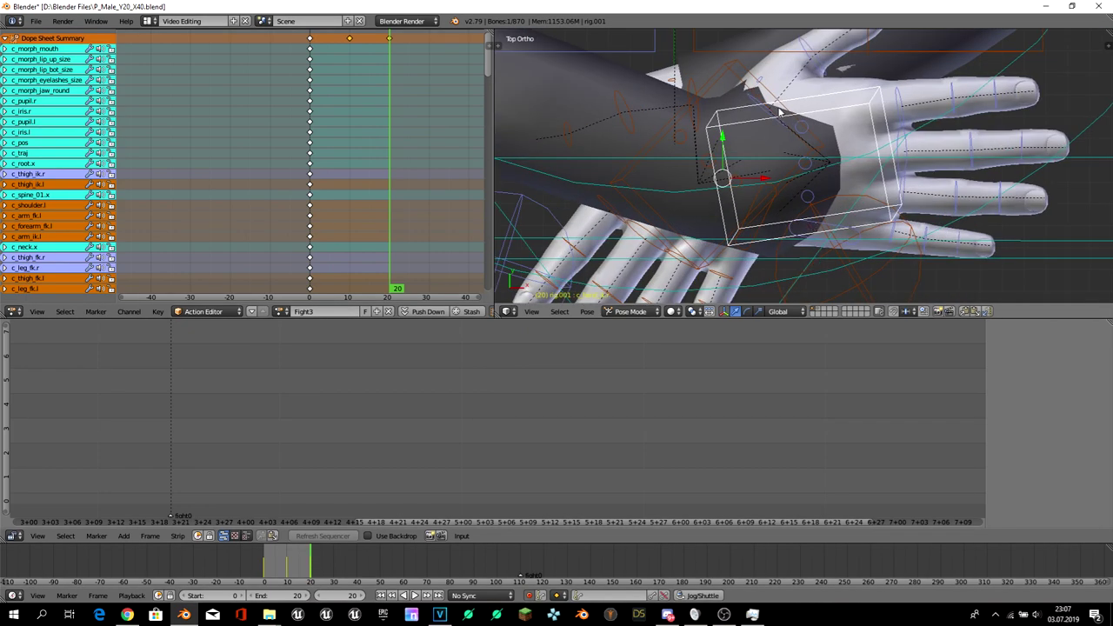
right_click(744, 103)
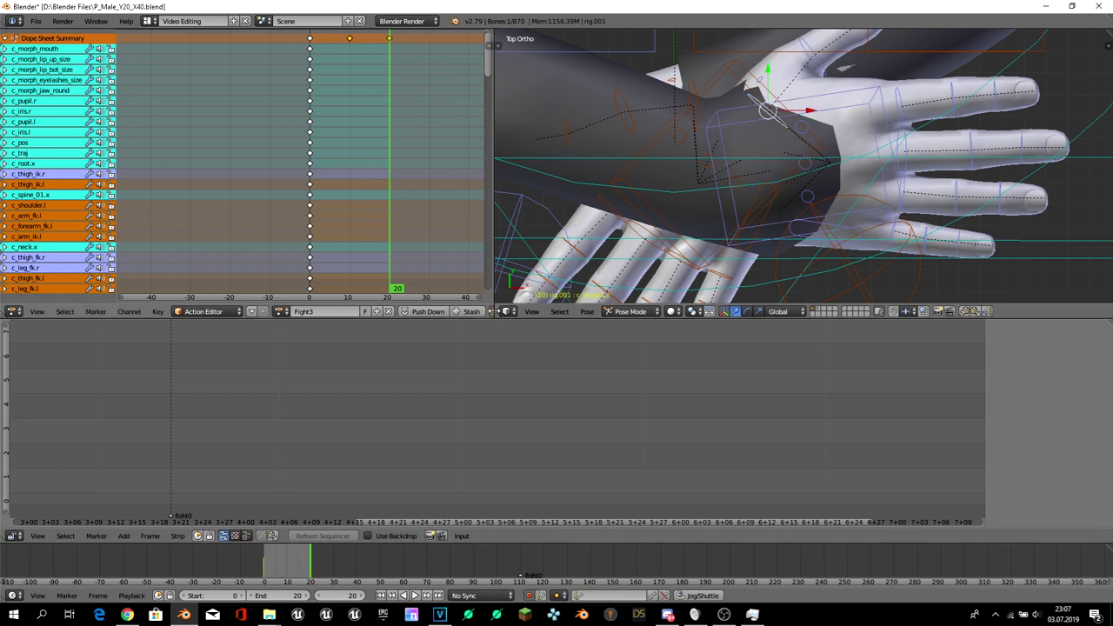
- Set Transform Orientation to Normal and rotate the thumb bone with the rotate manipulator
click(777, 312)
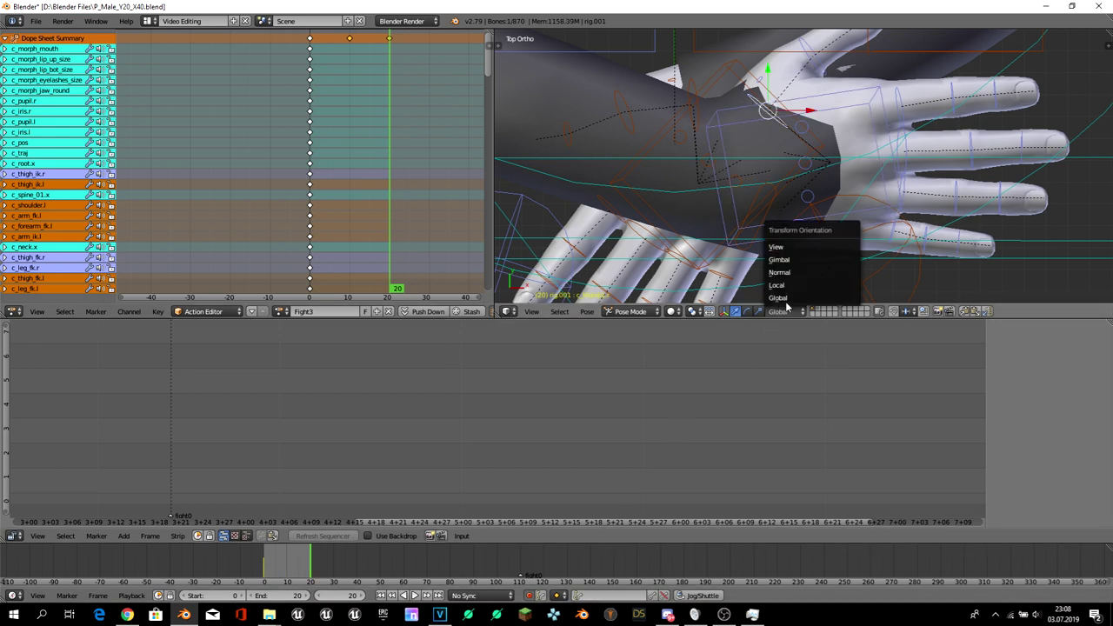
click(791, 280)
click(748, 311)
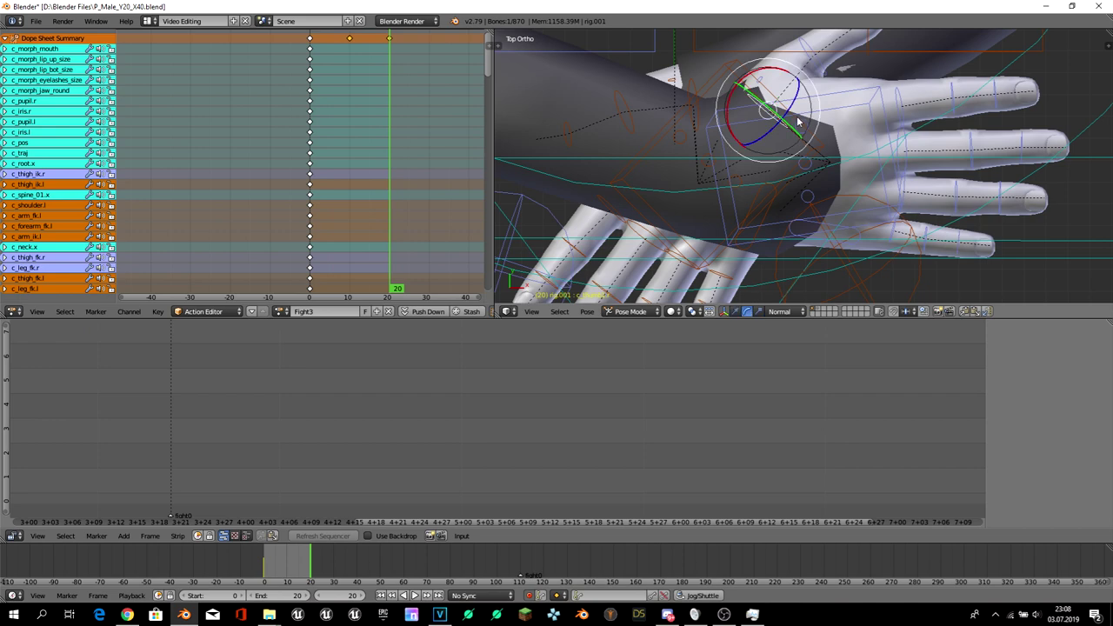
drag(729, 111, 744, 97)
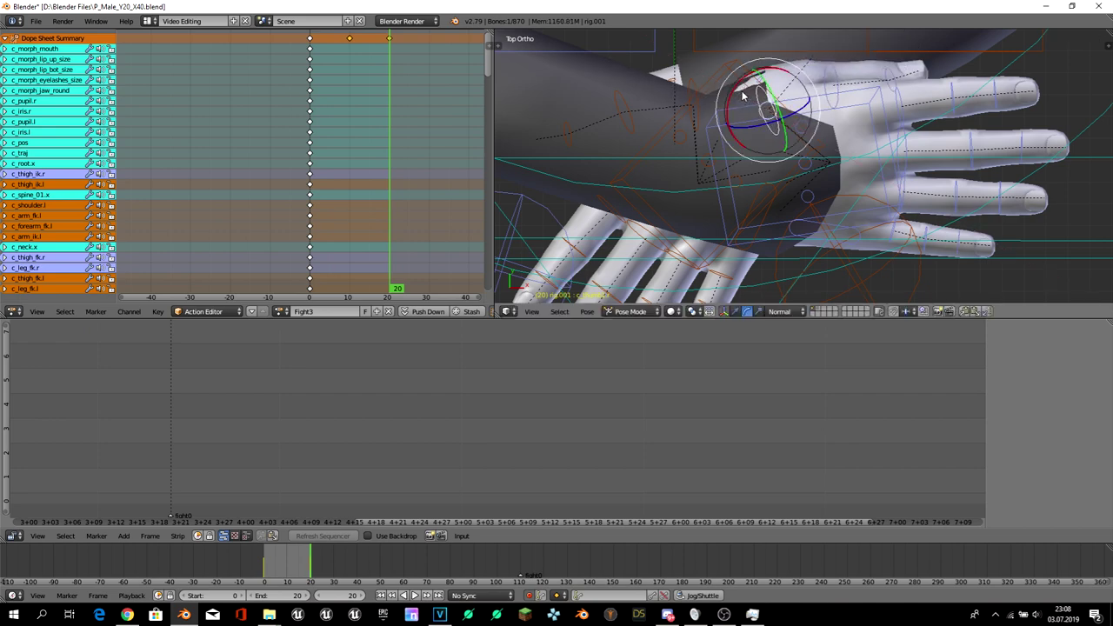
- Select the left hand IK control c_hand_ik.l, viewing the hands from the front and top
key(KP_1)
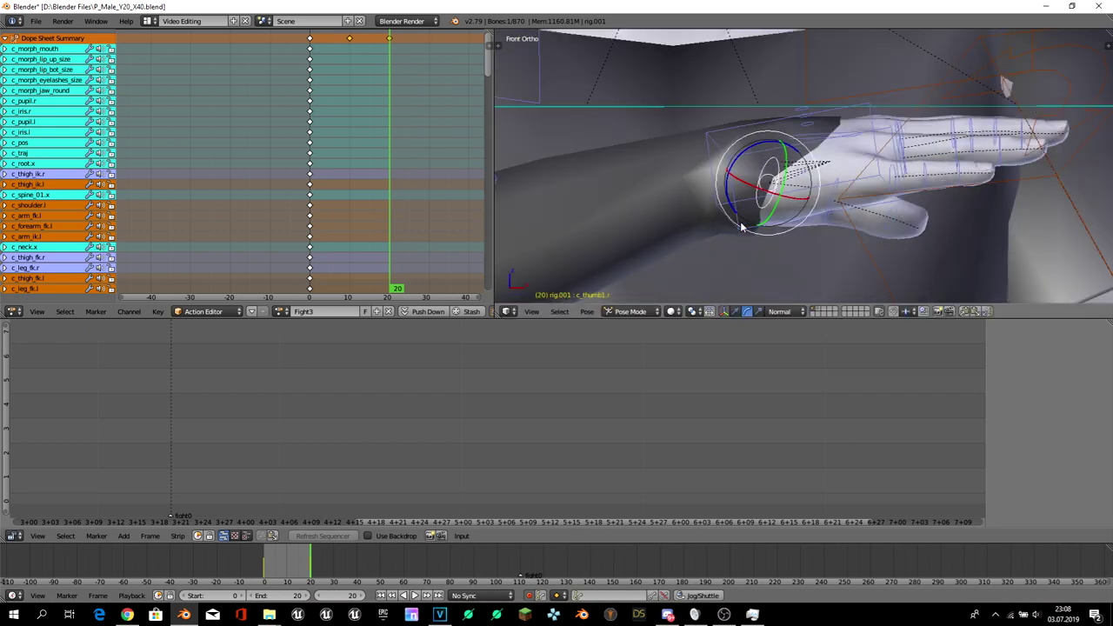
scroll(770, 203, down, 2)
right_click(731, 184)
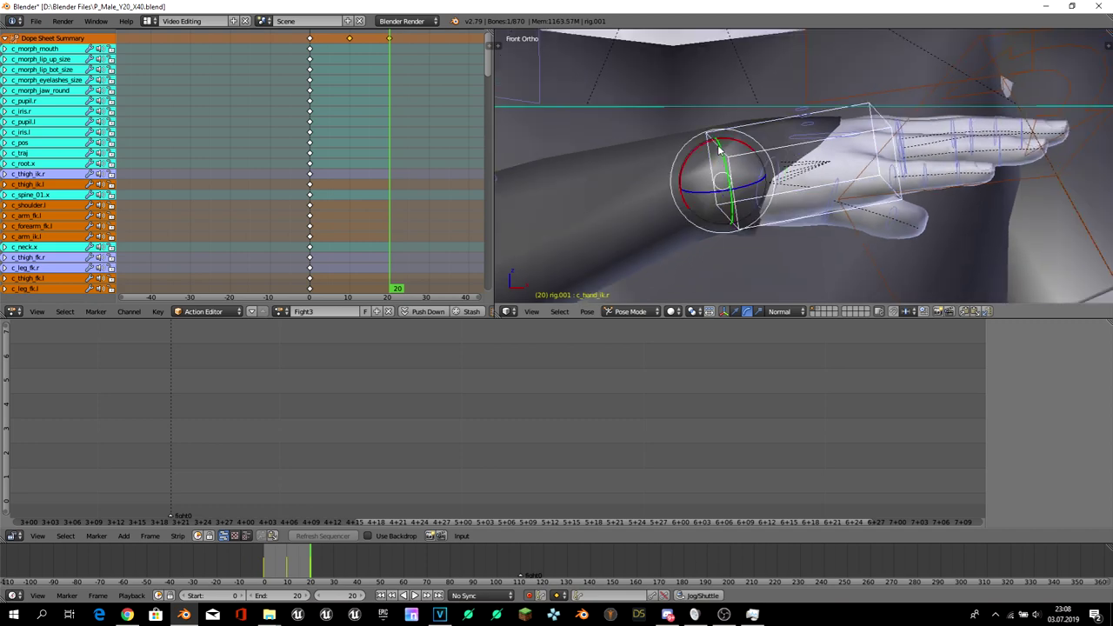
scroll(705, 240, down, 4)
right_click(791, 256)
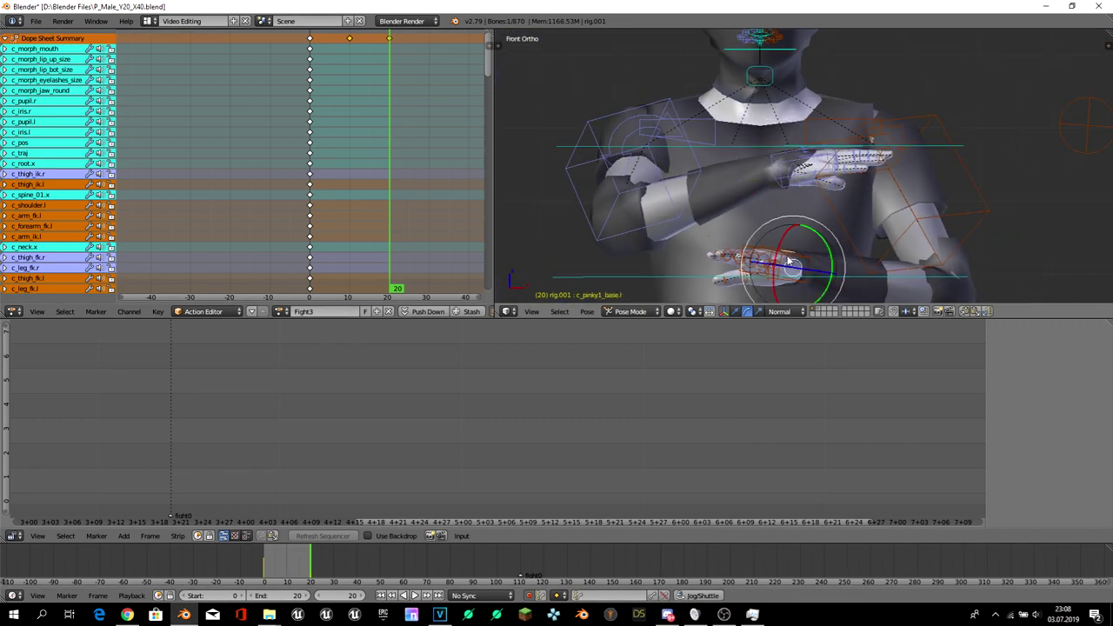
right_click(789, 260)
key(KP_7)
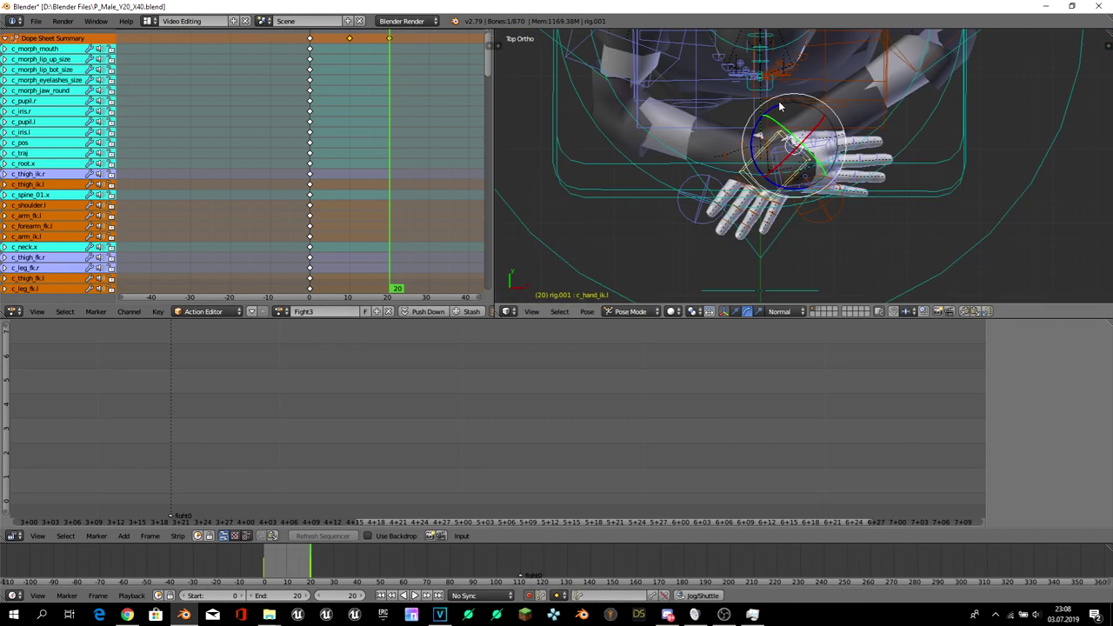
- Rotate the left hand twice in front view so it tilts upward
drag(761, 125, 765, 114)
key(KP_1)
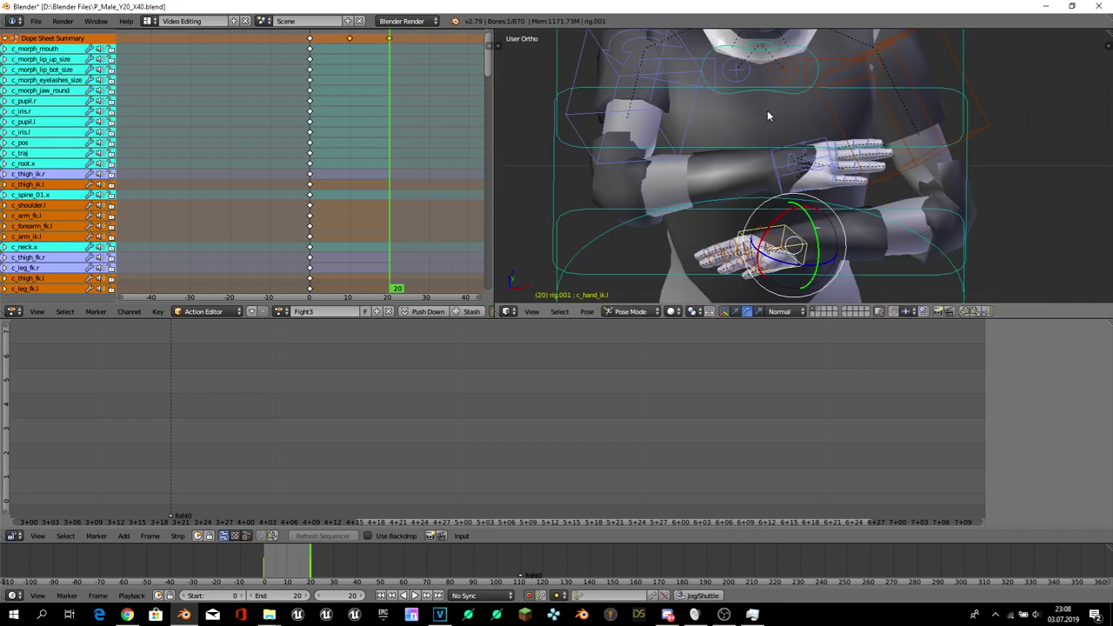
key(r)
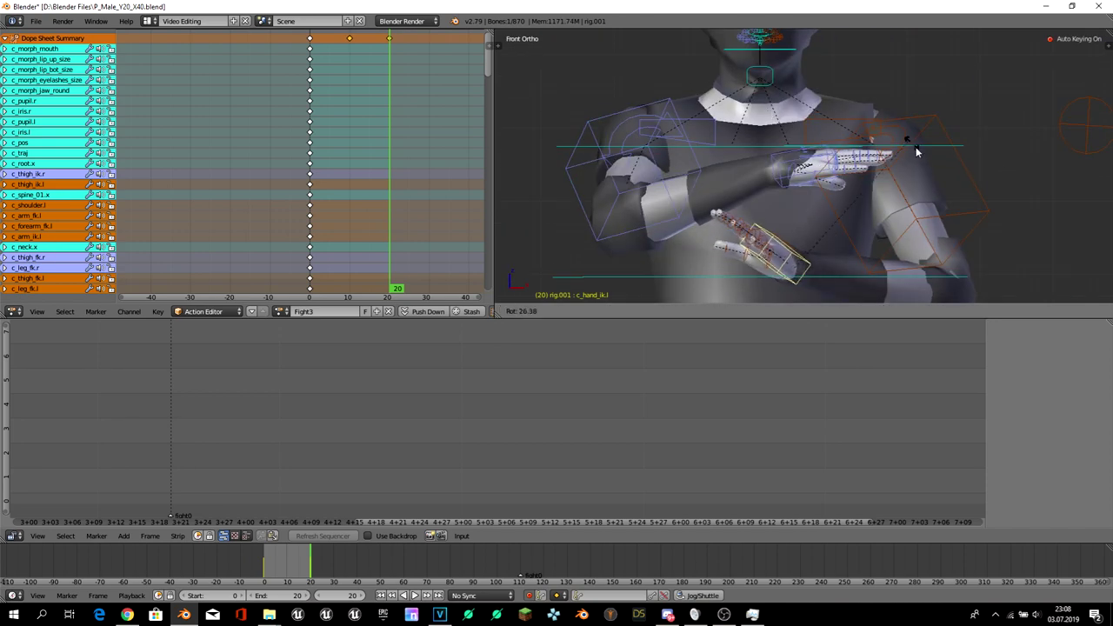
click(863, 222)
key(r)
click(908, 211)
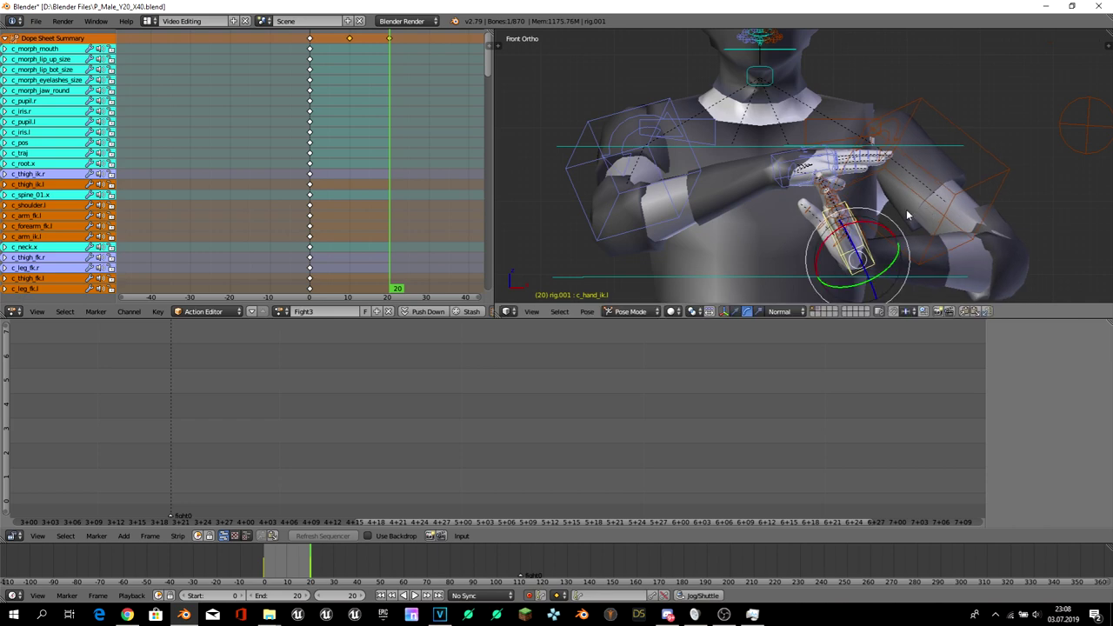
- Adjust the left hand again in side view, then re-centre the view on the chest
key(KP_3)
key(r)
click(783, 209)
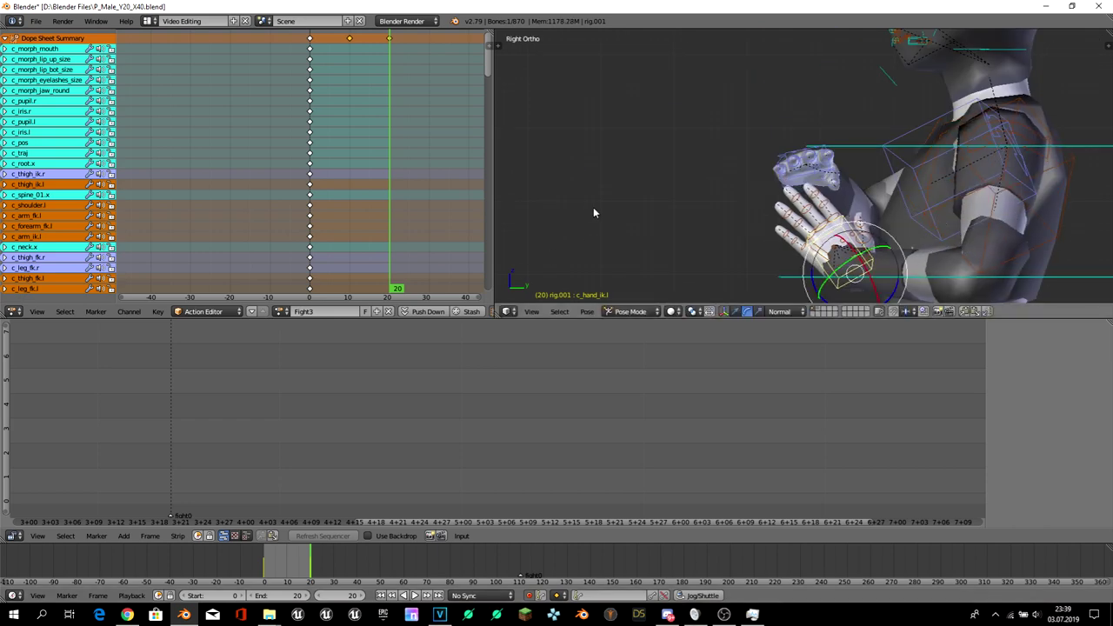
key(KP_1)
key(KP_Decimal)
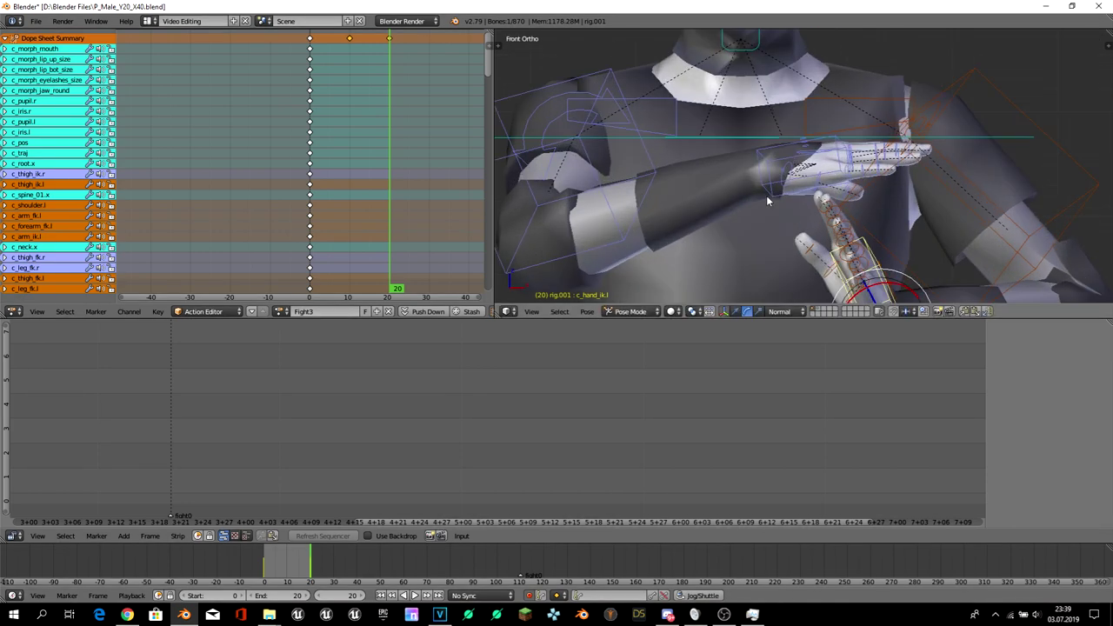
scroll(770, 207, up, 1)
key(KP_3)
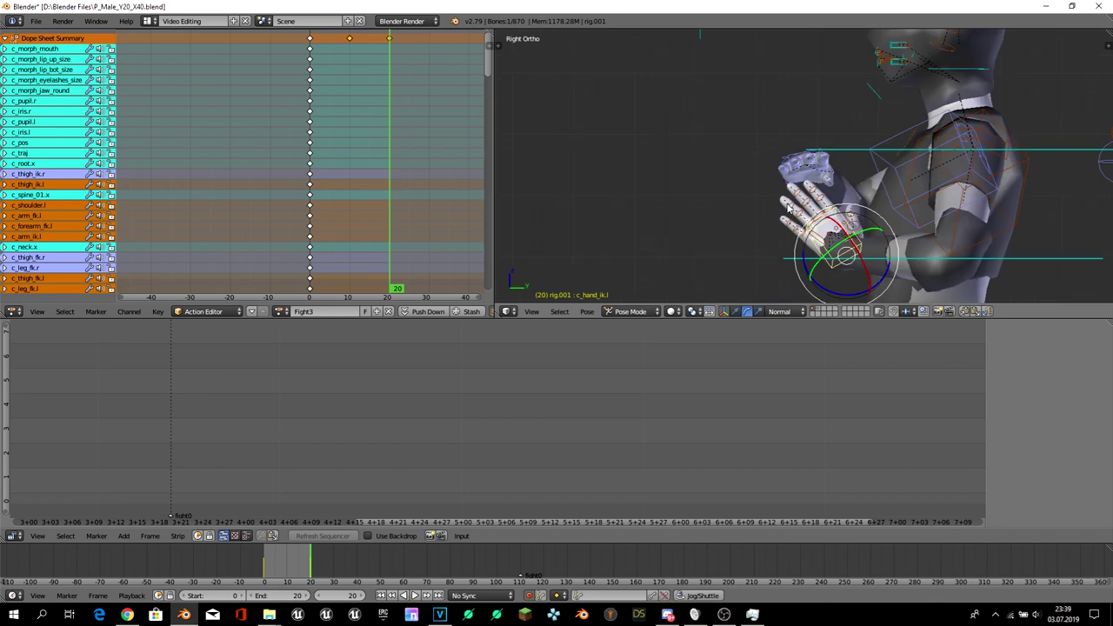
- Deselect all and select the right hand IK control c_hand_ik.r
key(a)
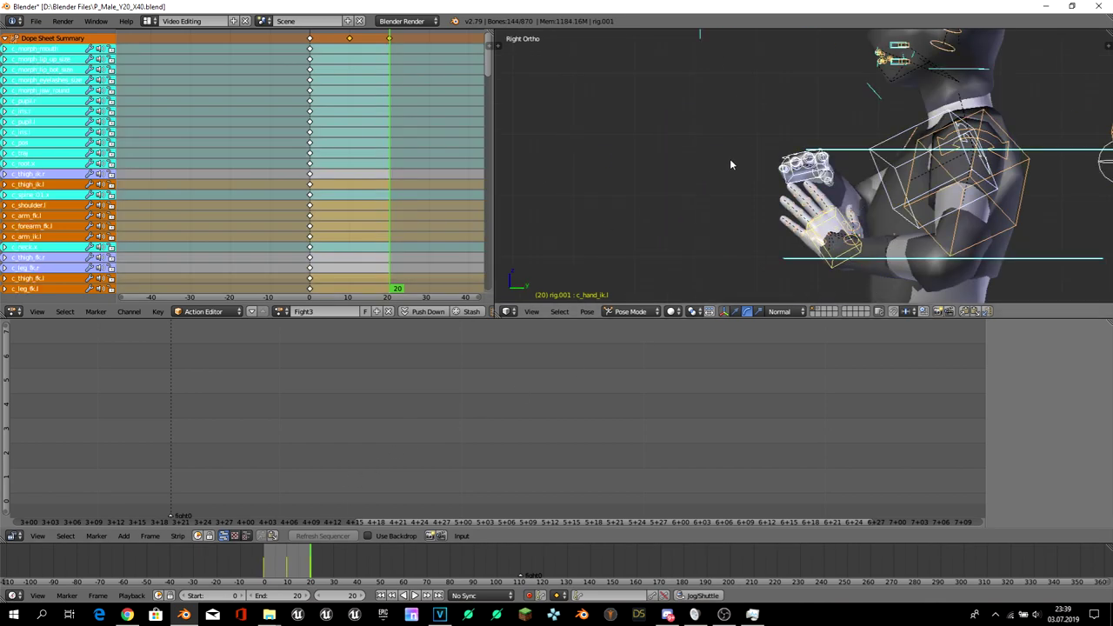
right_click(807, 171)
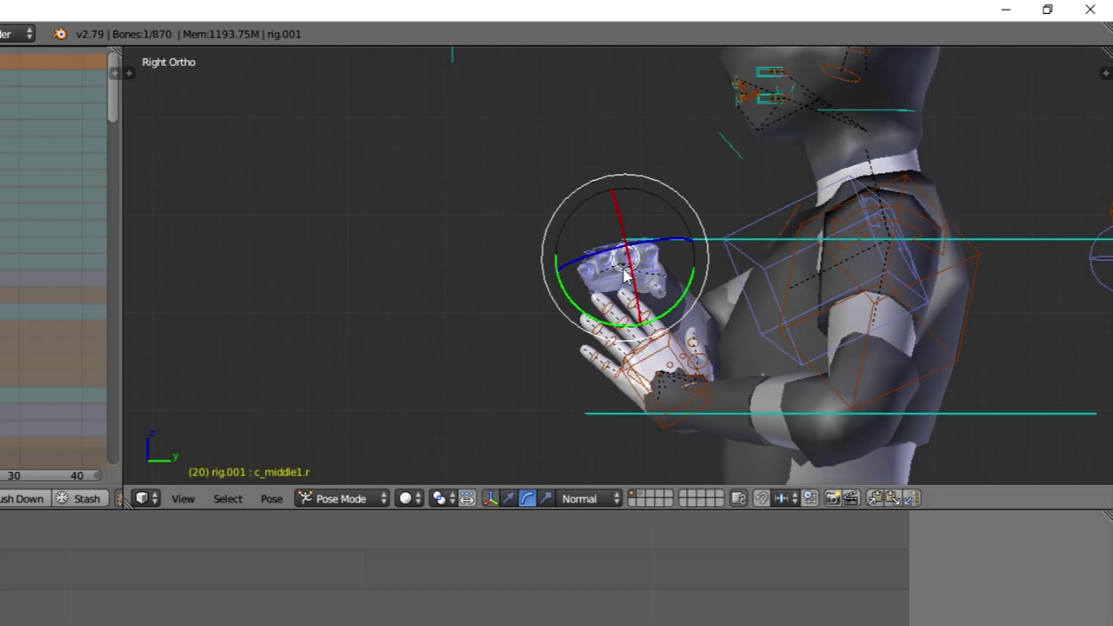
right_click(607, 279)
middle_drag(540, 256, 718, 324)
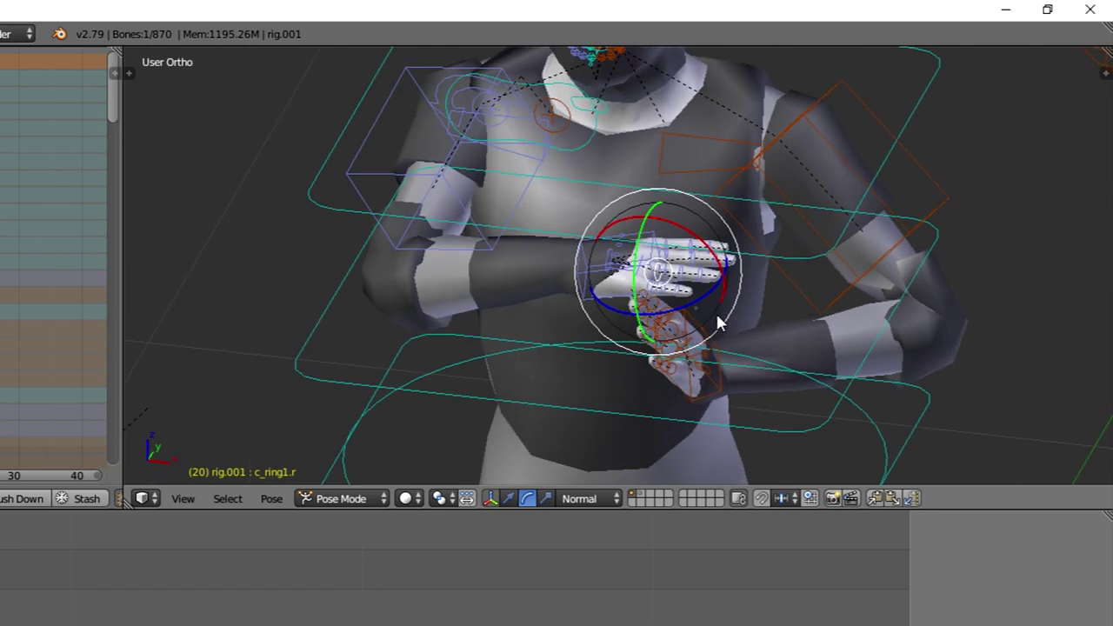
right_click(603, 276)
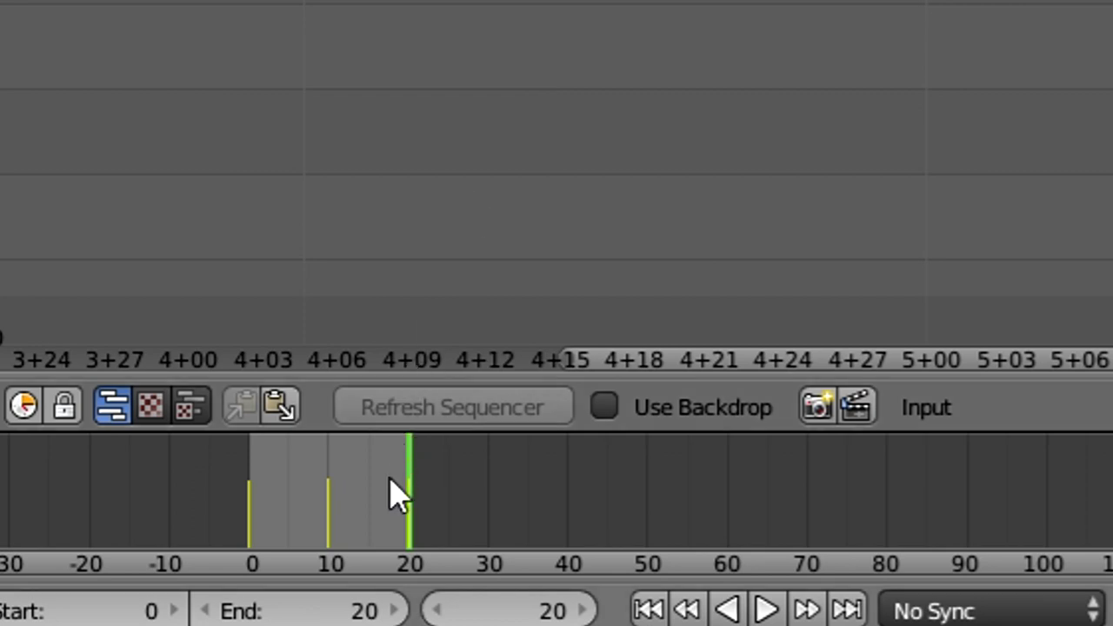
- At frame 41, push the right hand IK control out to the lower left and turn it downward
key(alt+a)
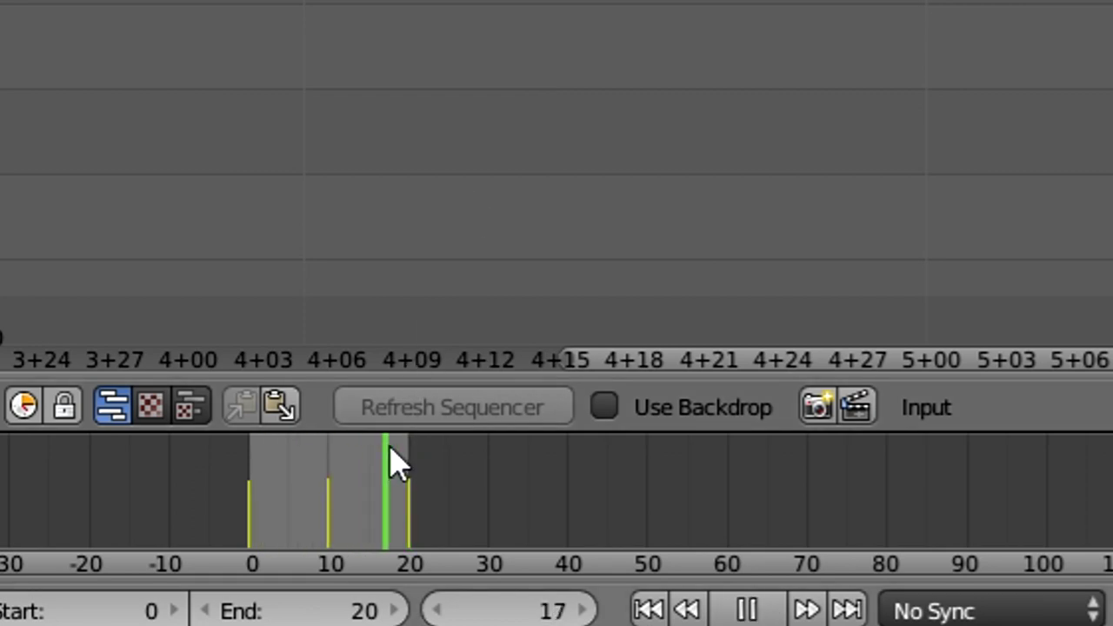
mouse_move(396, 464)
mouse_down()
mouse_move(440, 455)
mouse_move(583, 472)
mouse_up()
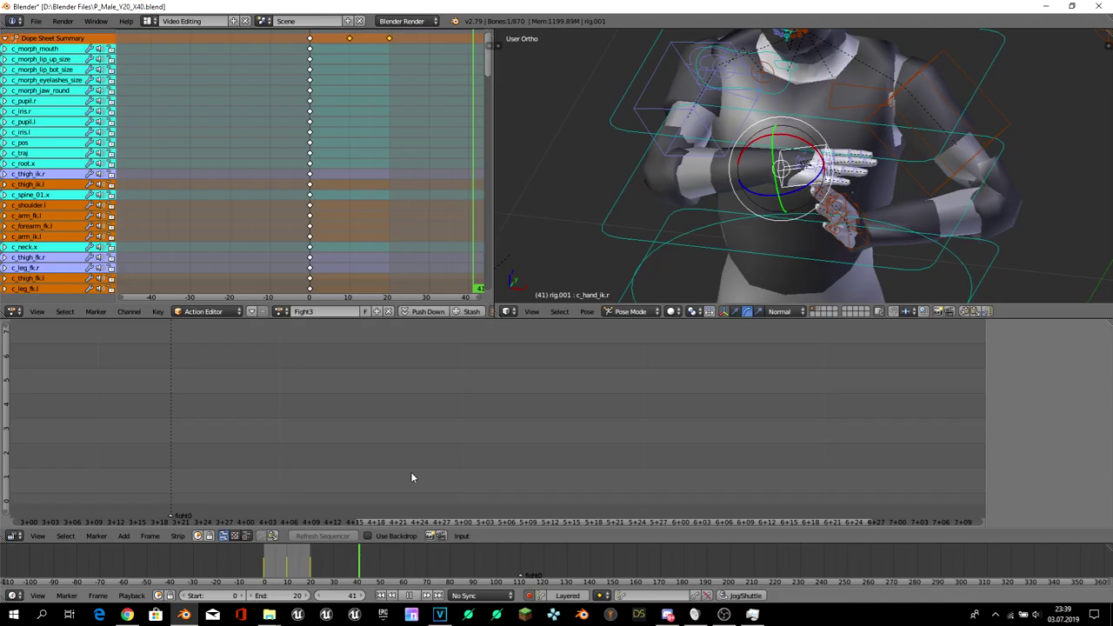
key(alt+a)
key(KP_7)
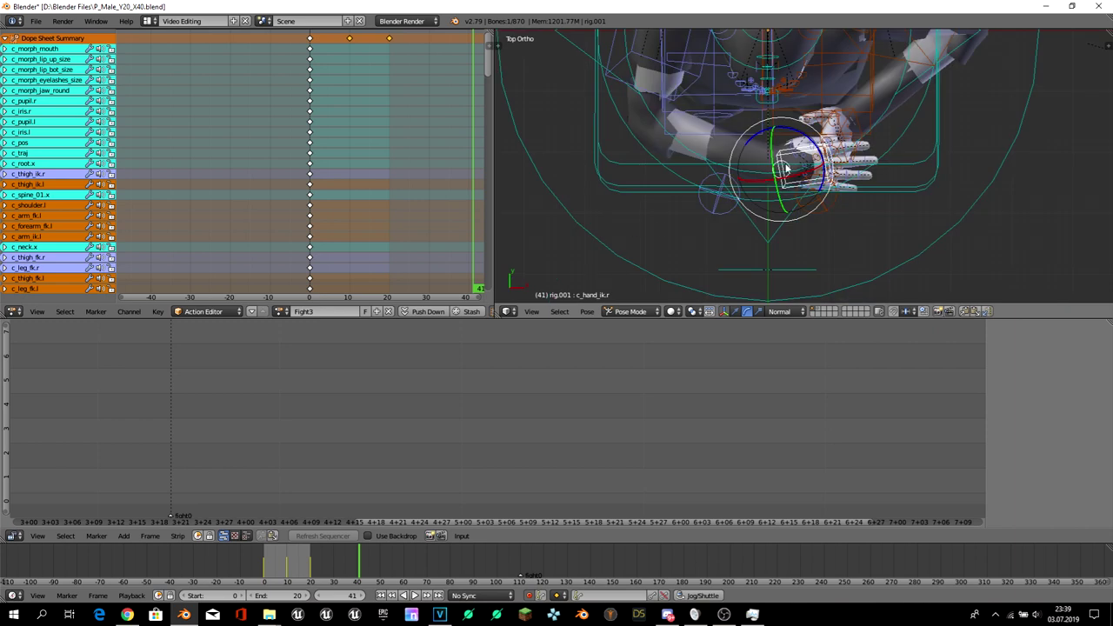
key(g)
click(627, 268)
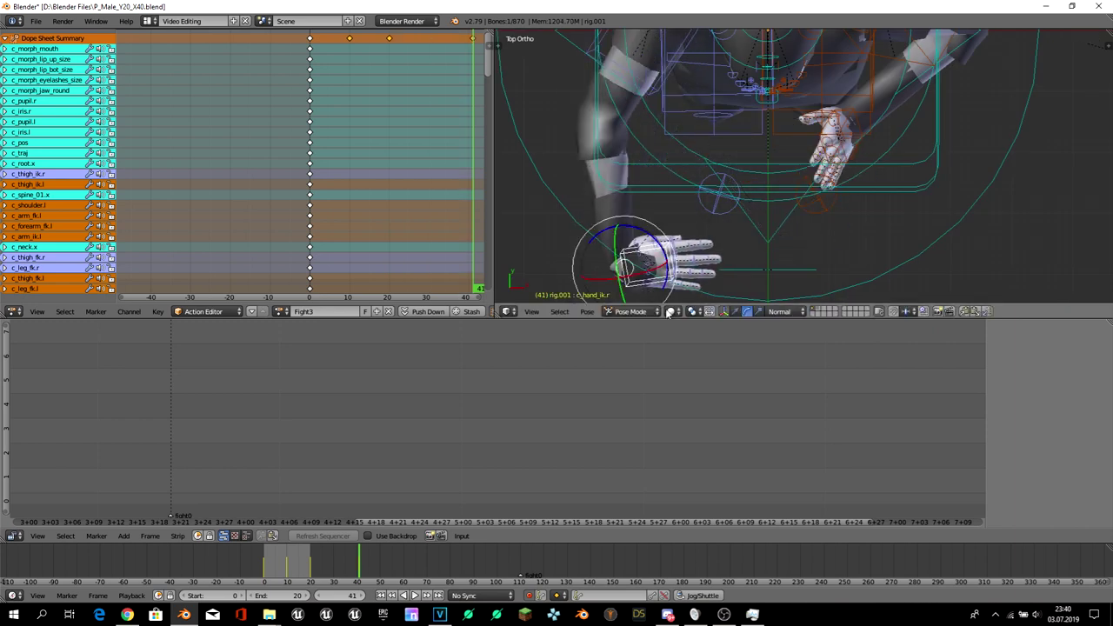
key(r)
click(684, 270)
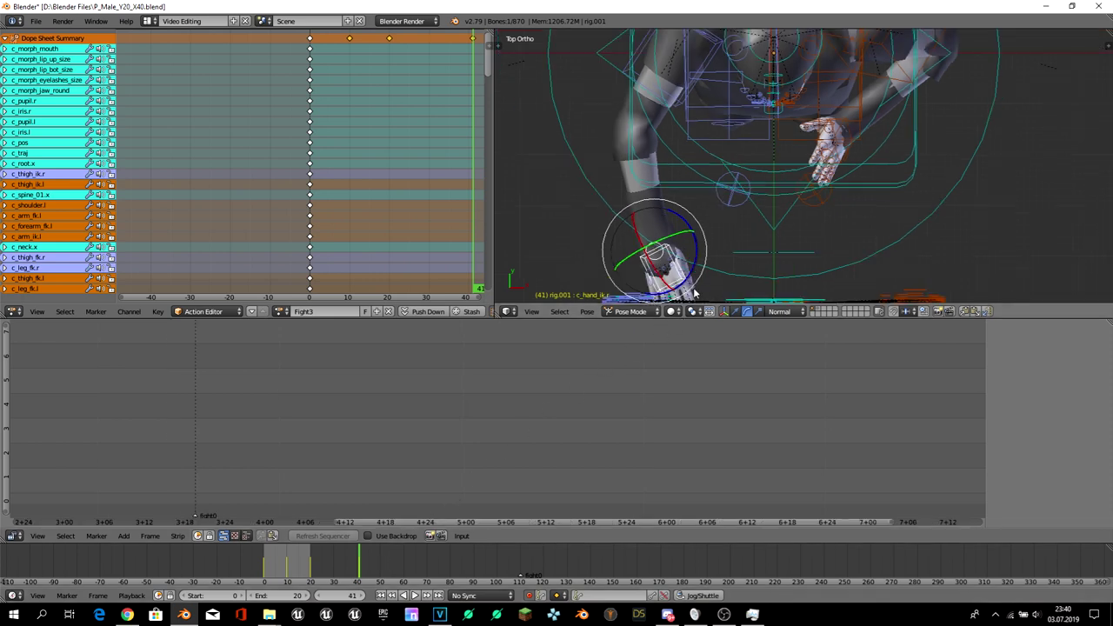
- Refine the right hand's position and roughly 38° rotation, then compare poses at frames 10 and 30
key(g)
click(581, 224)
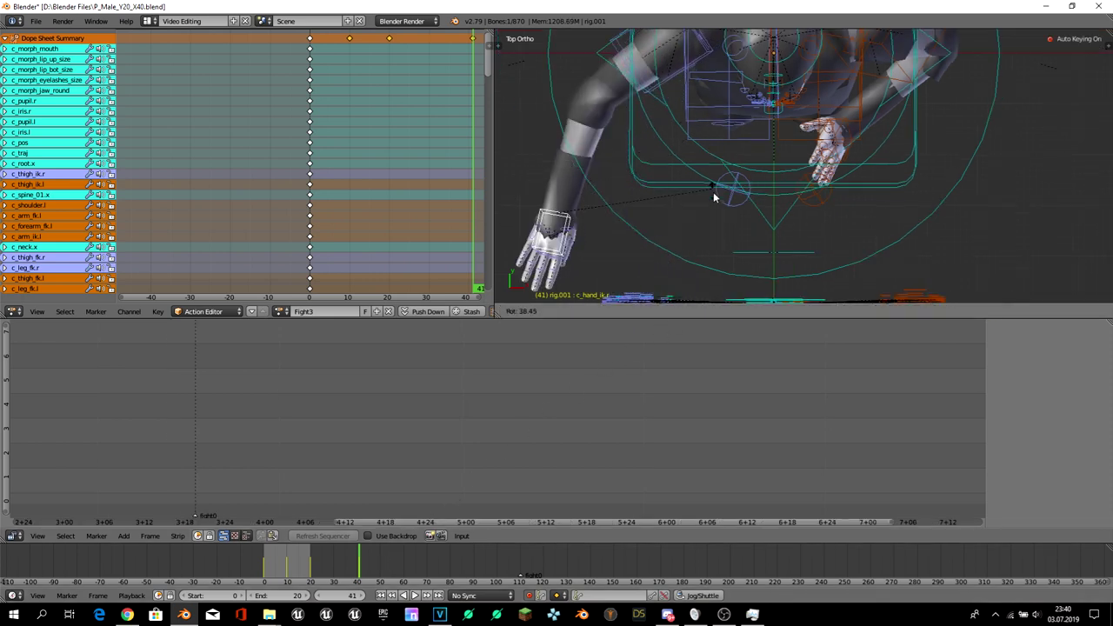
key(r)
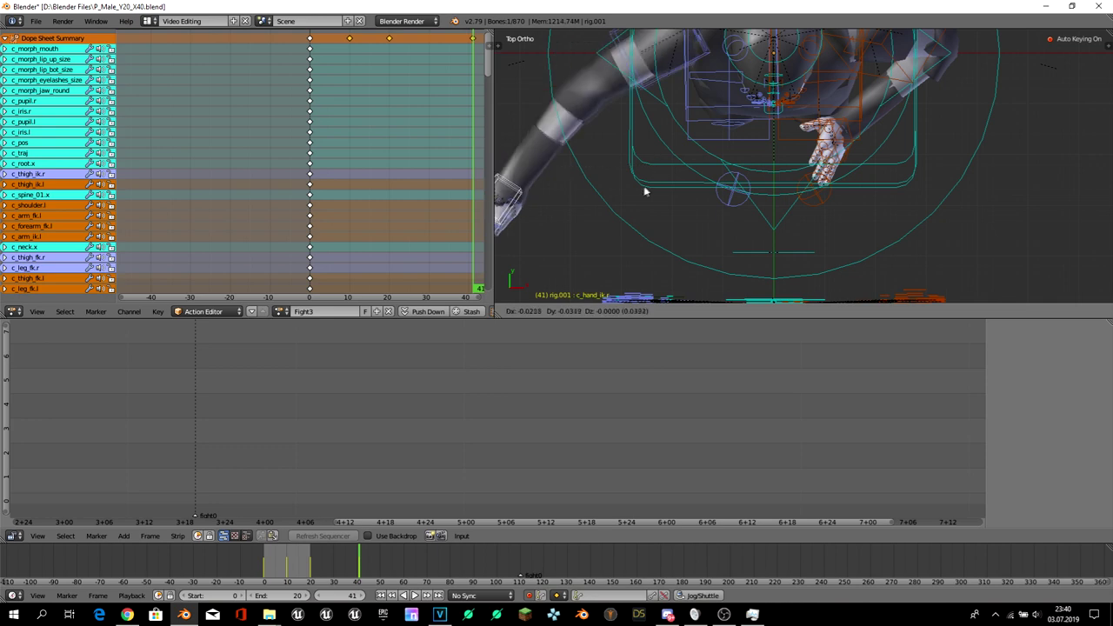
click(565, 270)
key(Down)
key(Down)
click(358, 567)
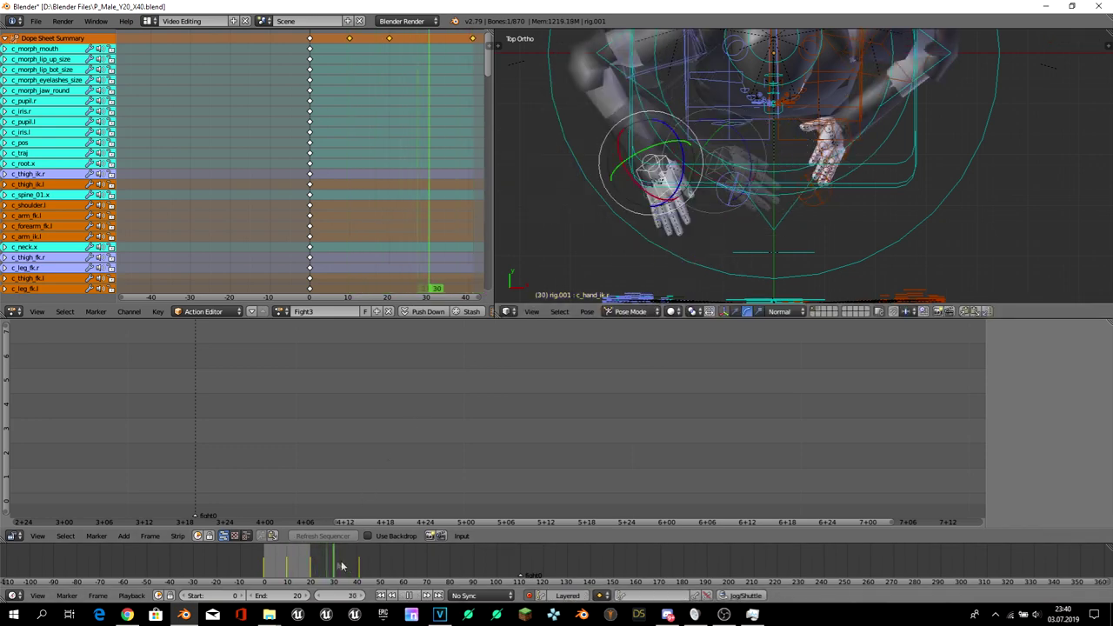
- End the playback range at frame 41 and move c_hand_ik.l in front of the chest
key(e)
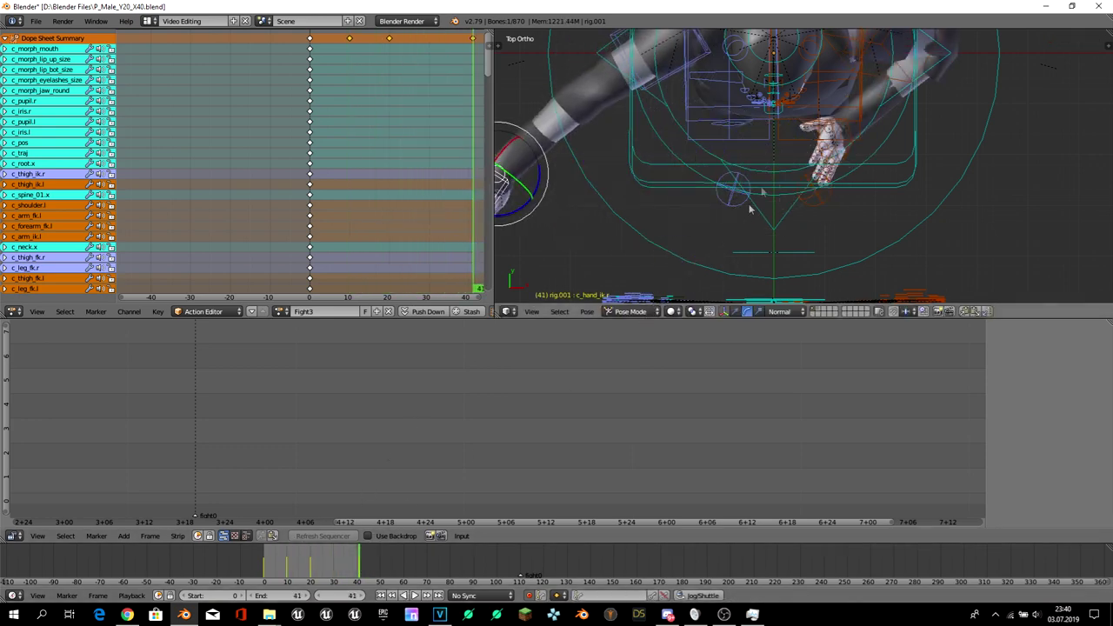
right_click(837, 151)
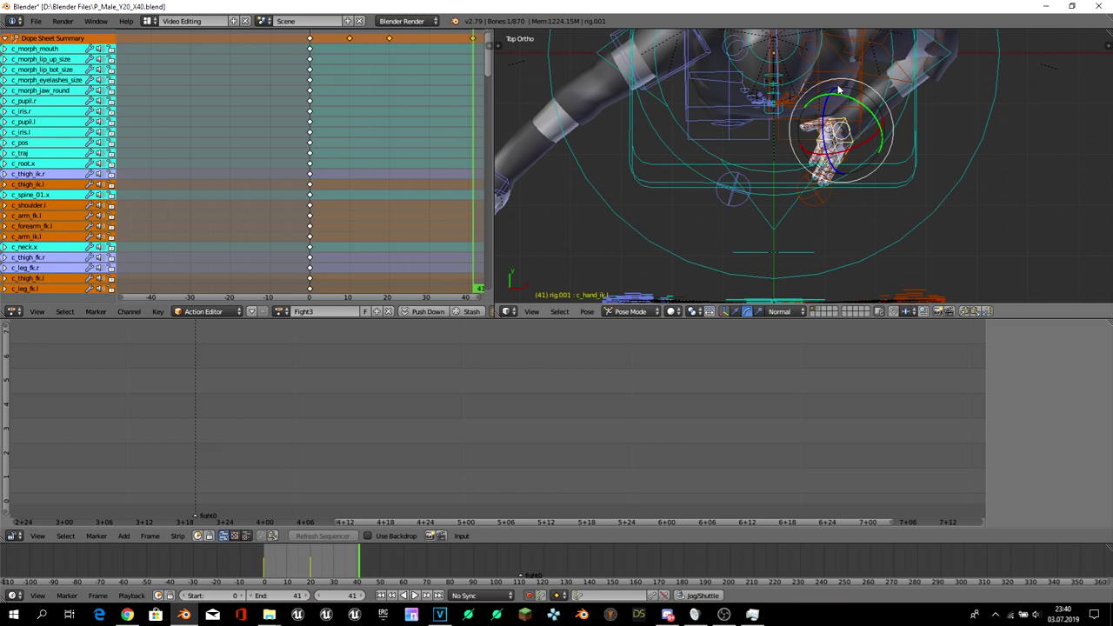
key(g)
click(754, 128)
- Rotate the left hand twice, nudge it right, and scrub back to frame 2
key(t)
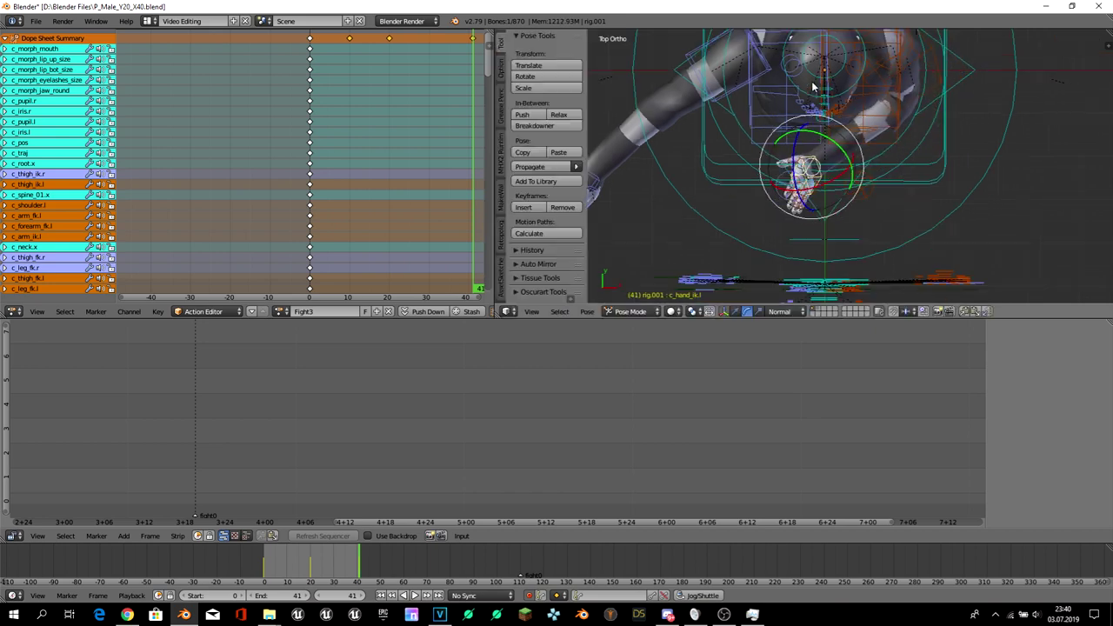
key(t)
key(r)
click(868, 179)
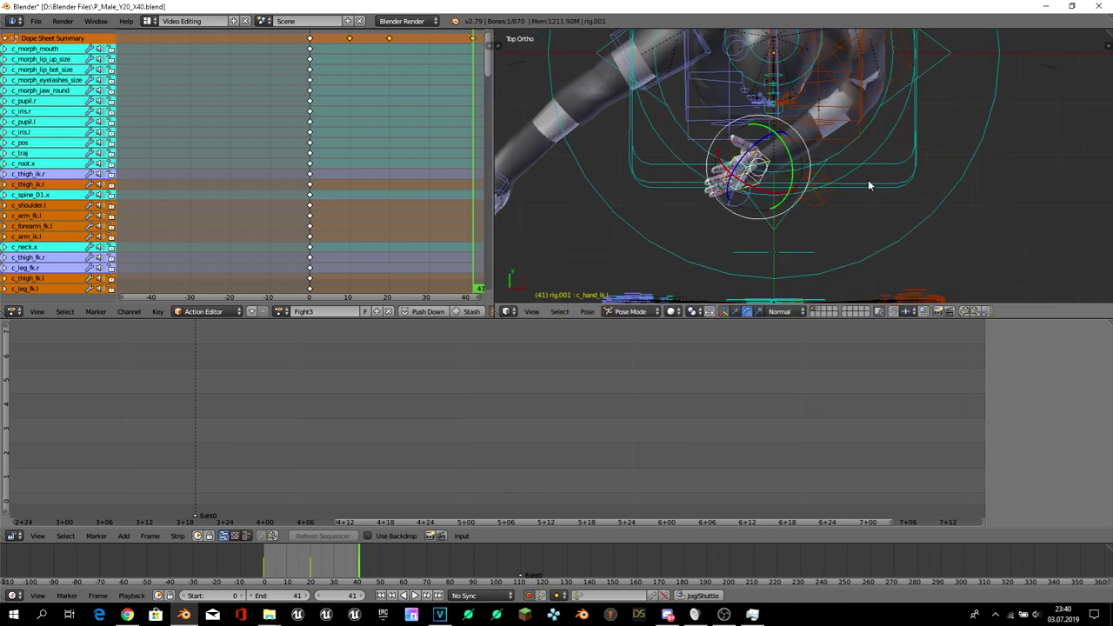
key(r)
click(820, 140)
key(g)
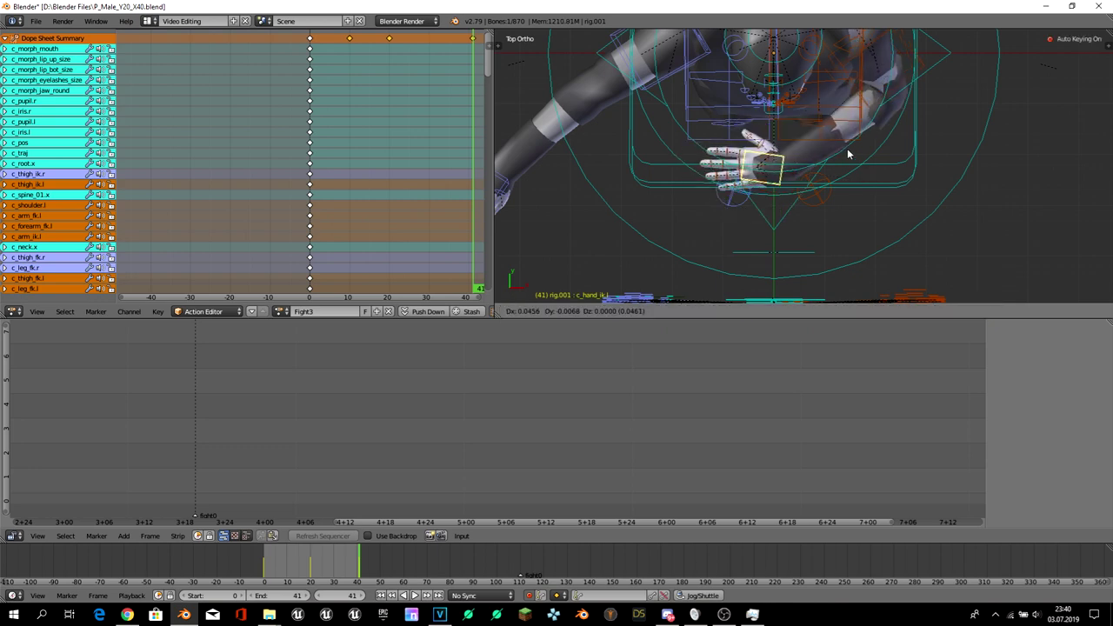
click(847, 148)
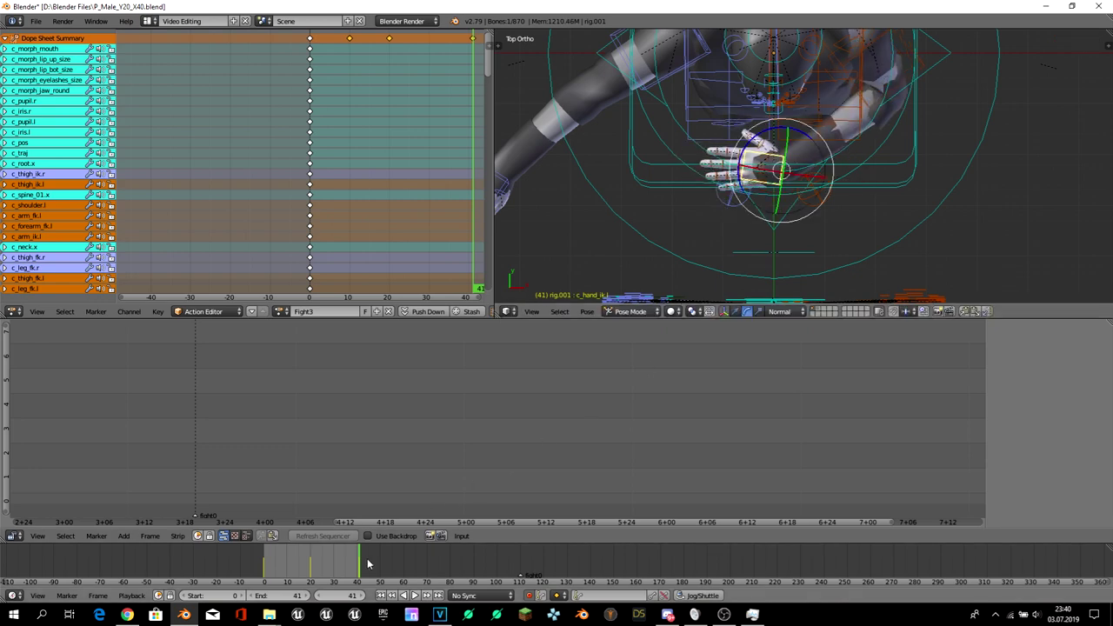
drag(367, 564, 269, 564)
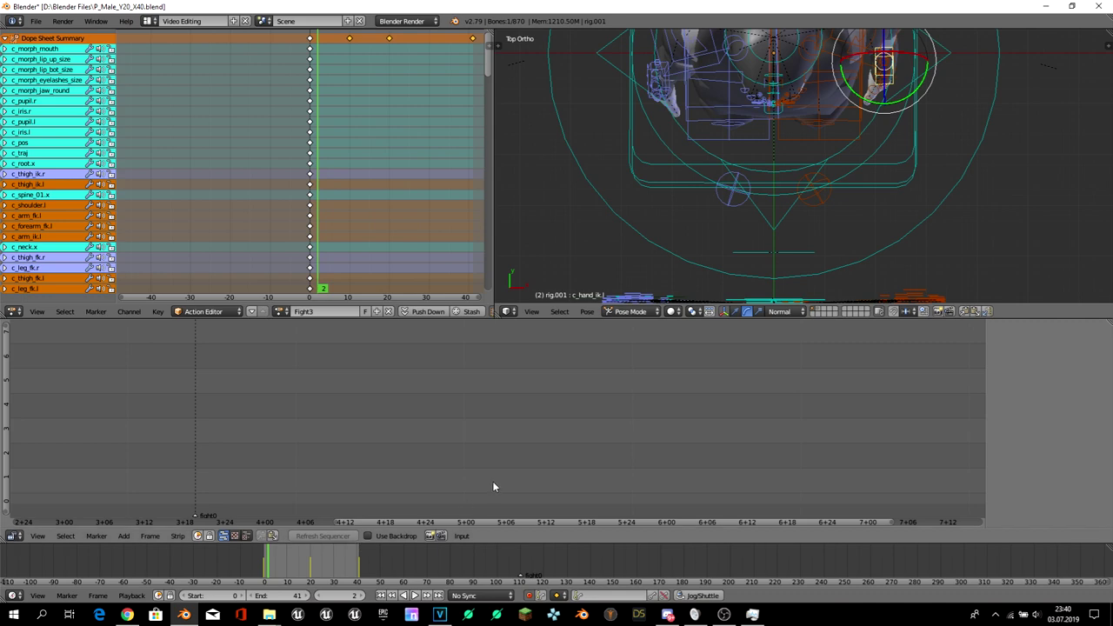
- Box-select Fight3's final keyframes at frame 41 and slide them earlier
key(alt+a)
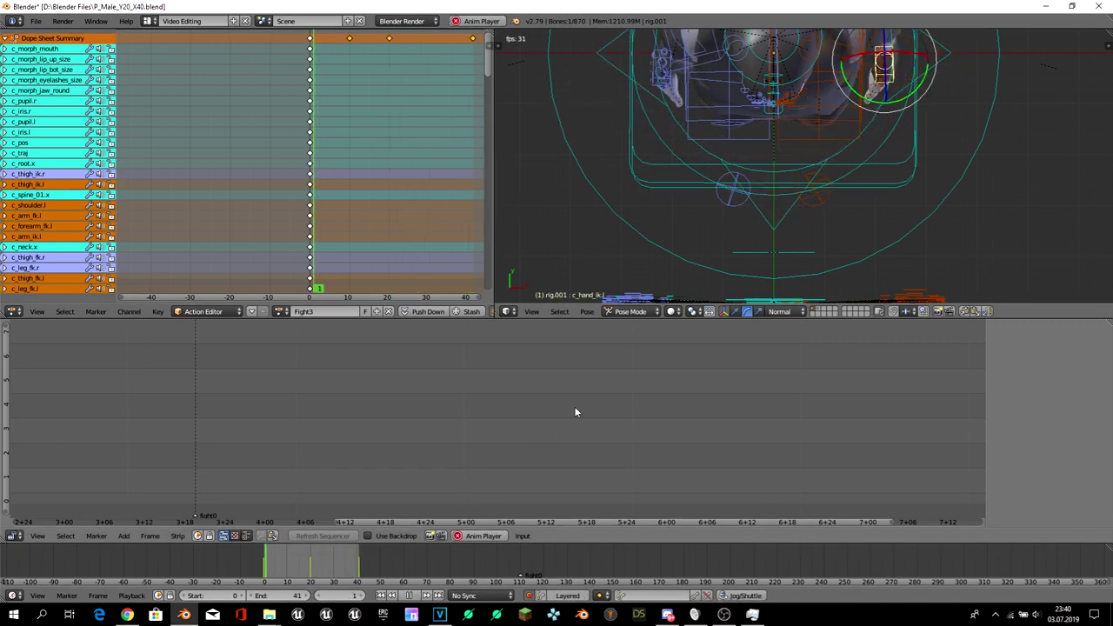
key(alt+a)
click(358, 565)
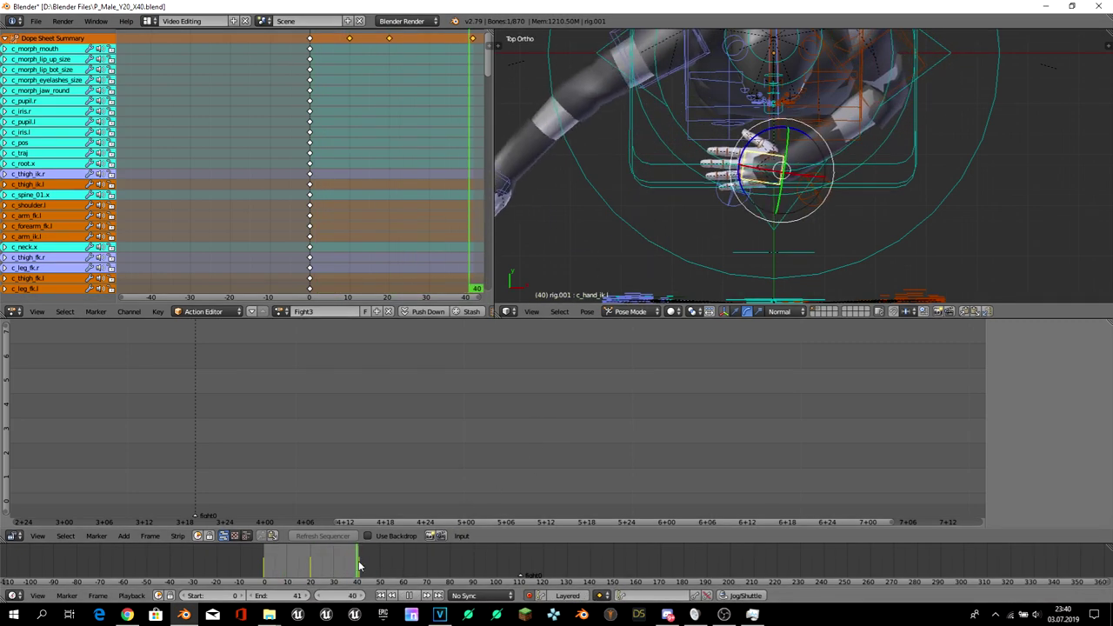
drag(359, 566, 360, 566)
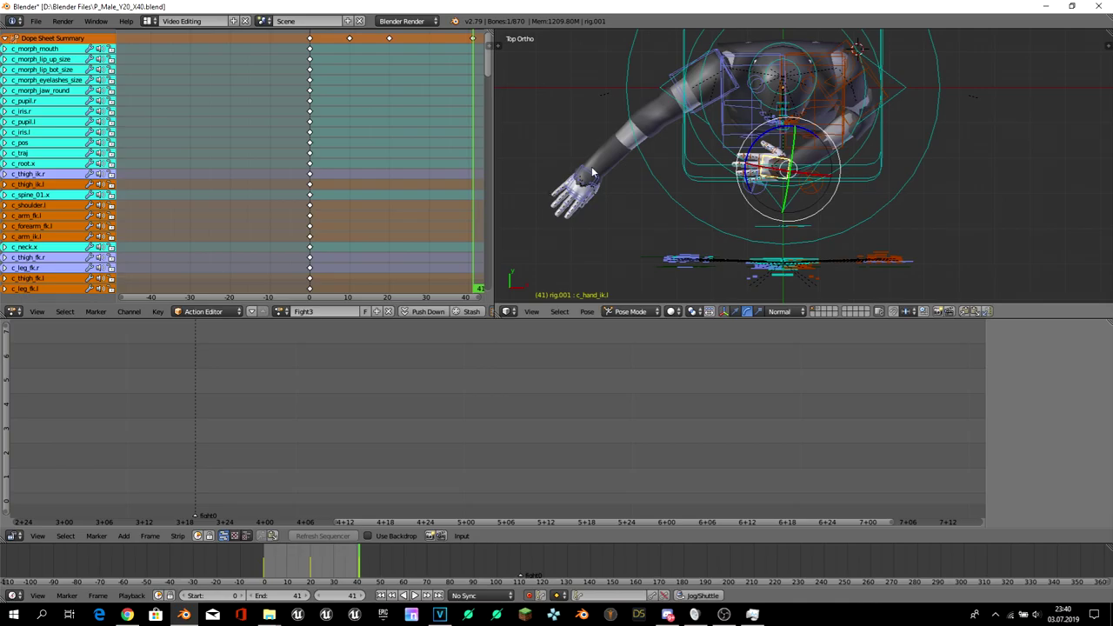
shift+right_click(588, 176)
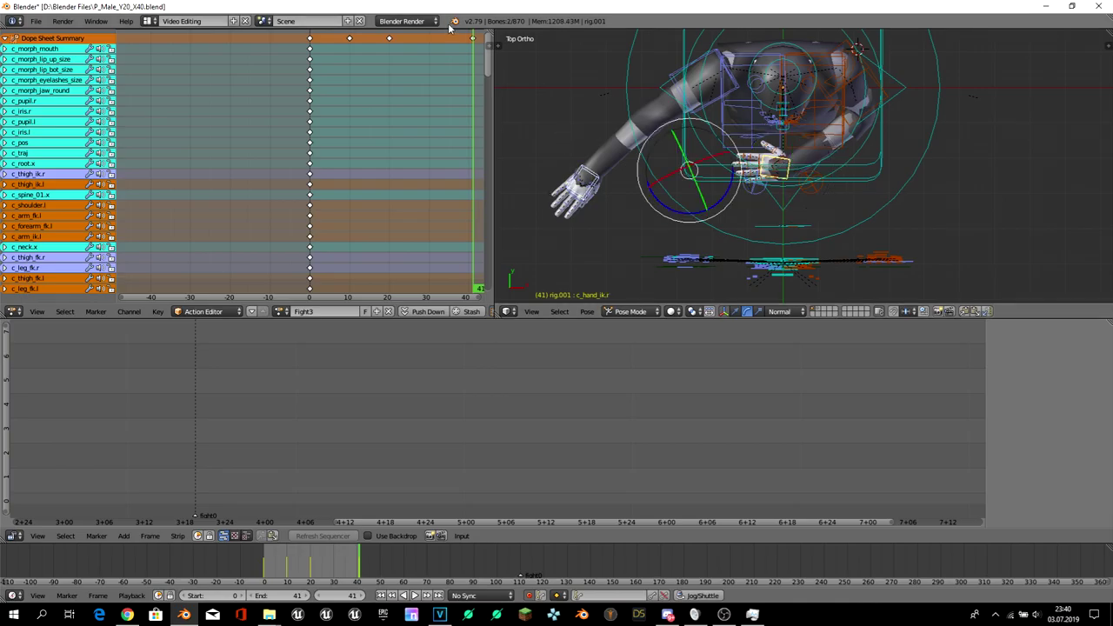
drag(462, 36, 480, 50)
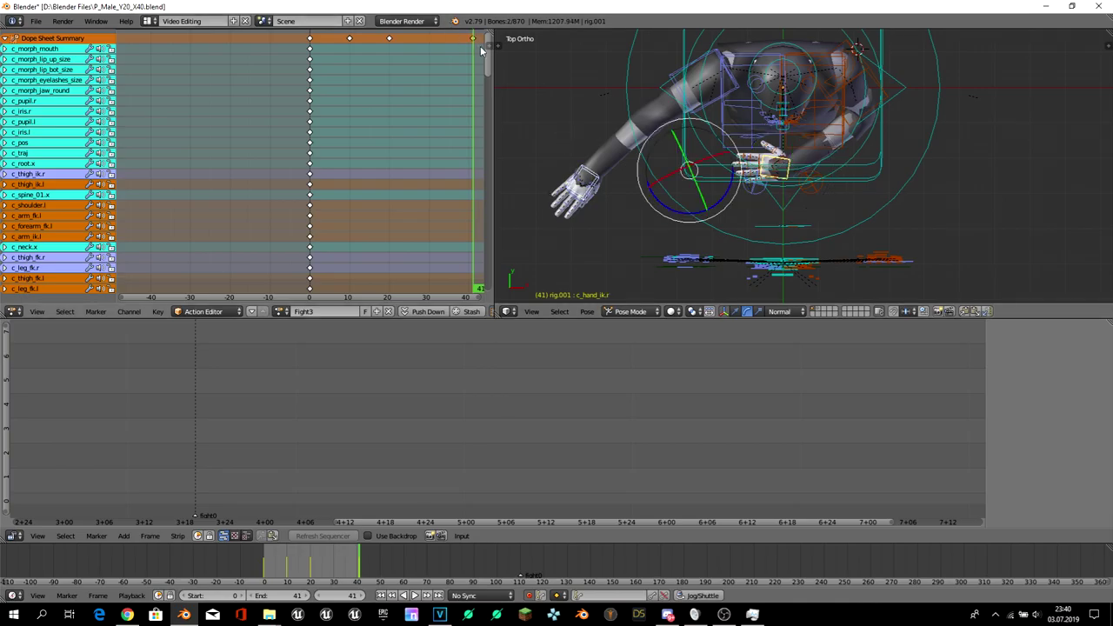
key(g)
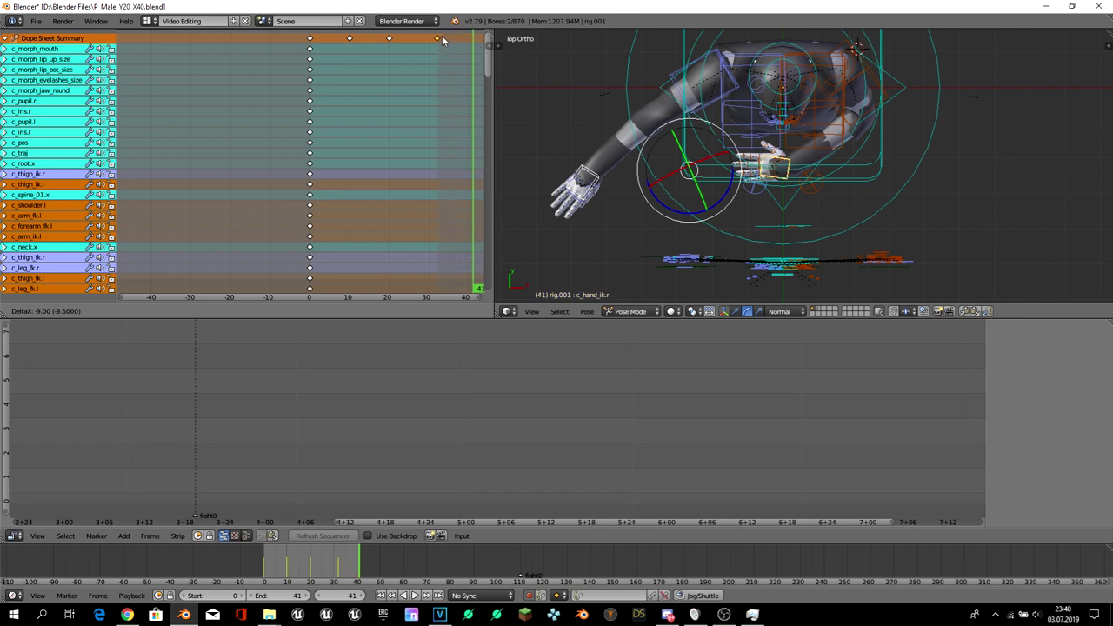
click(439, 39)
- End playback at frame 30, play it back, and shift the last keys two frames earlier
click(335, 556)
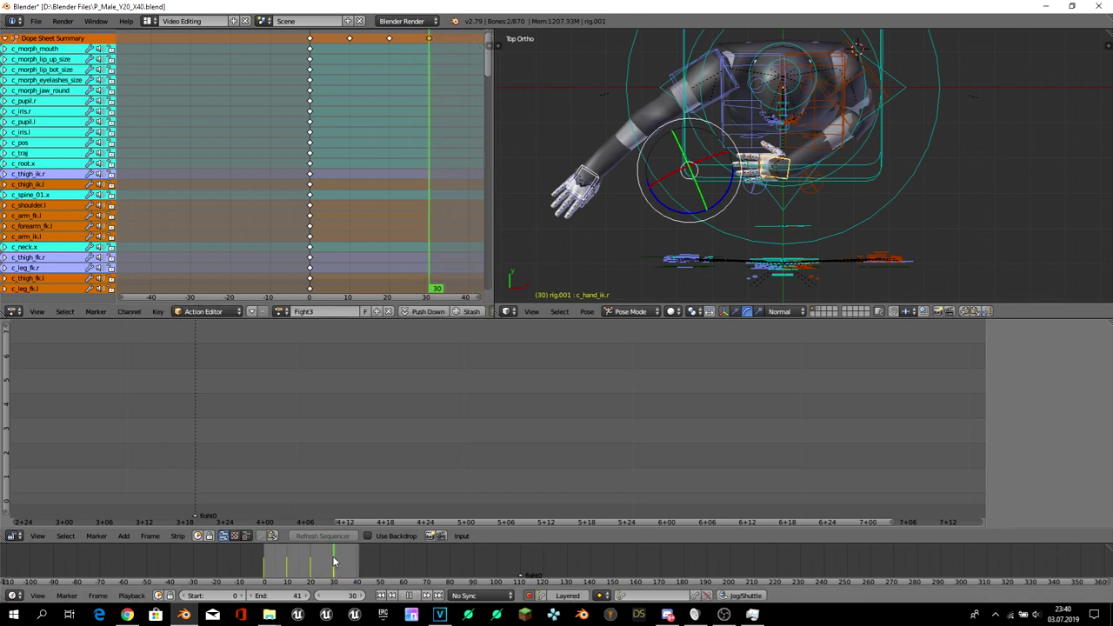
key(e)
key(alt+a)
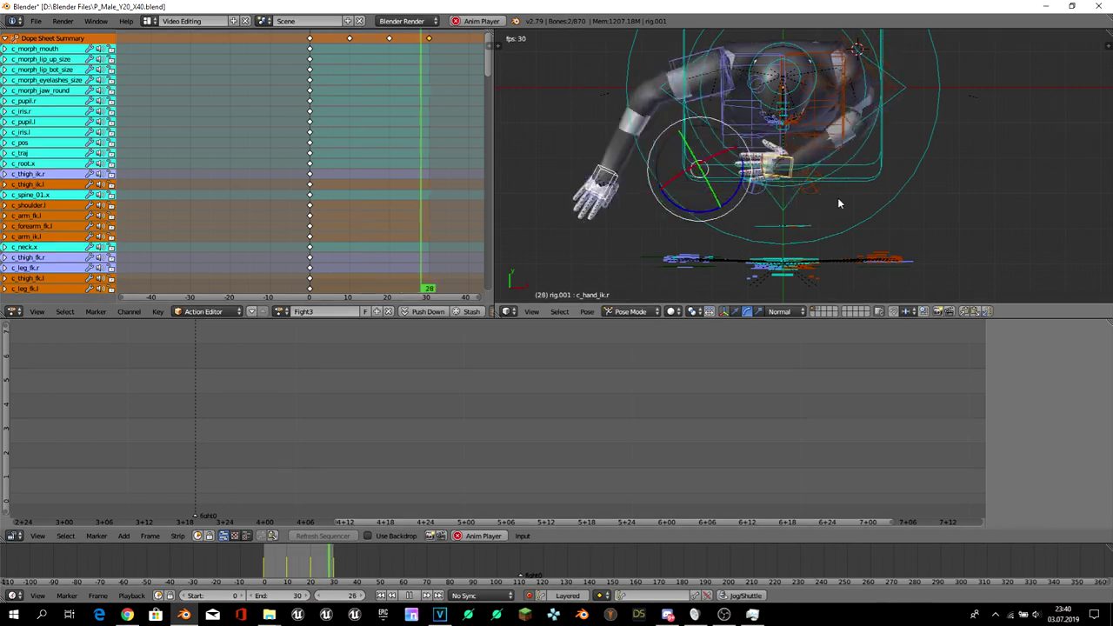
key(alt+a)
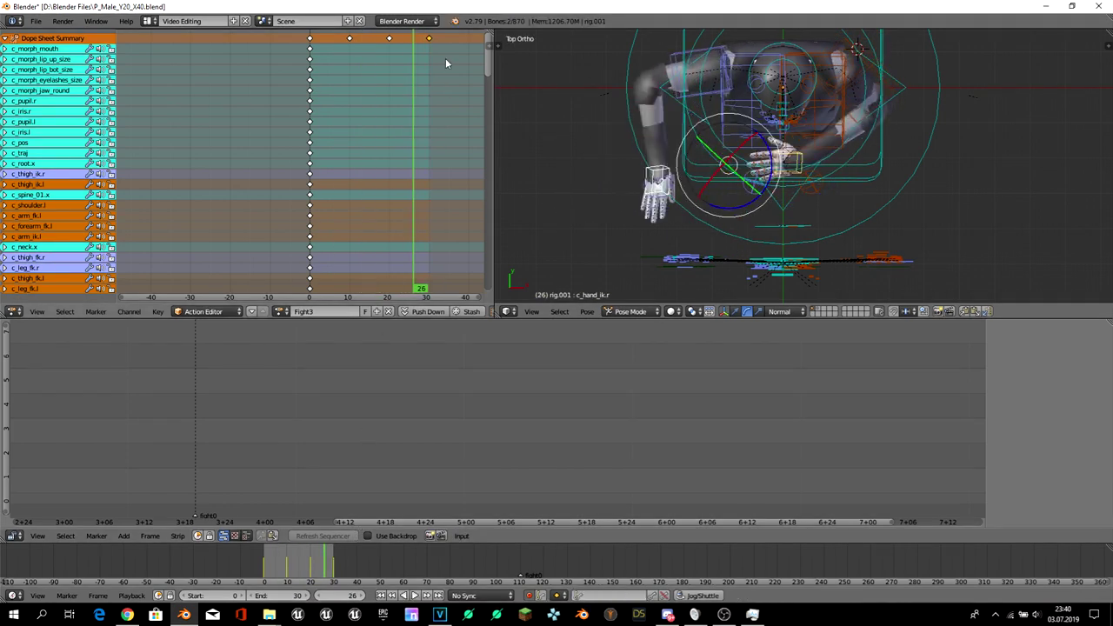
key(g)
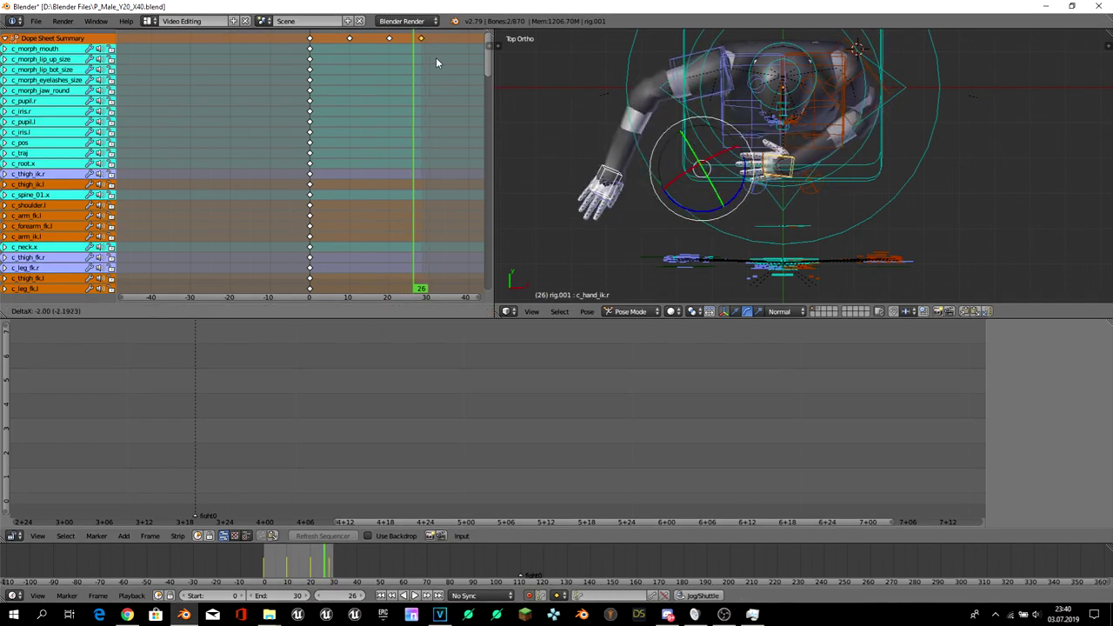
click(418, 62)
- Slide the final keys to frame 25 and verify the timing with playback
click(314, 557)
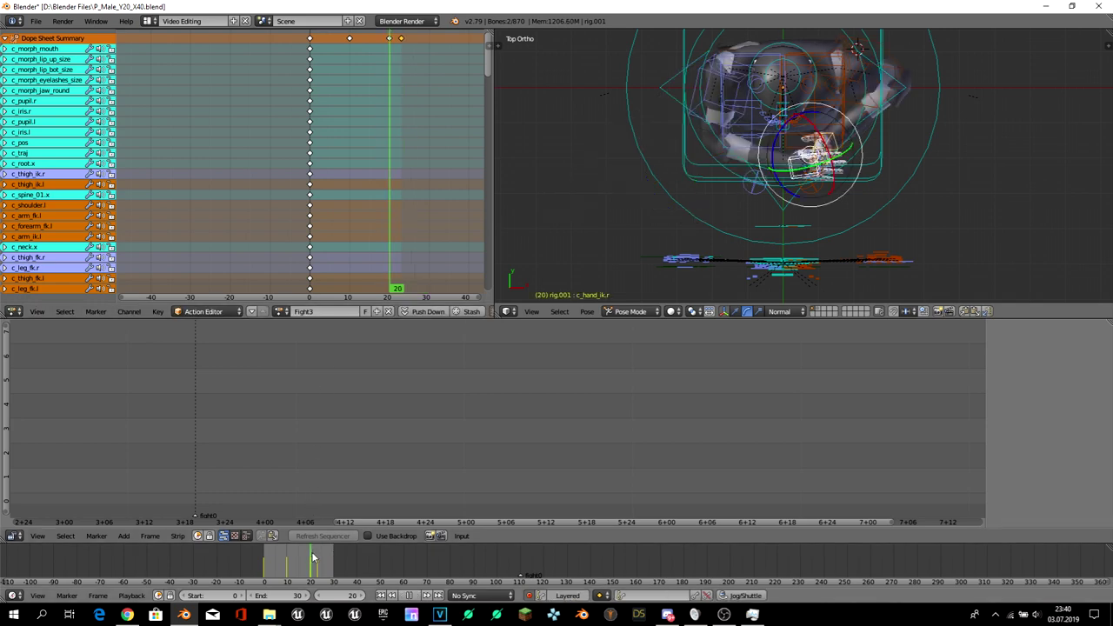
key(alt+a)
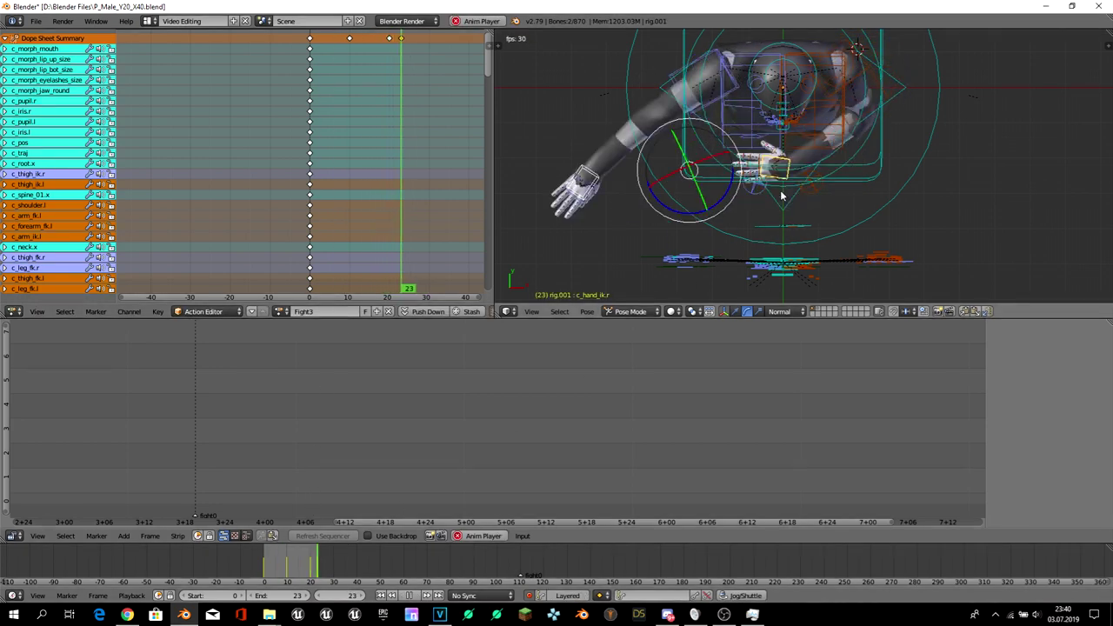
key(KP_7)
key(alt+a)
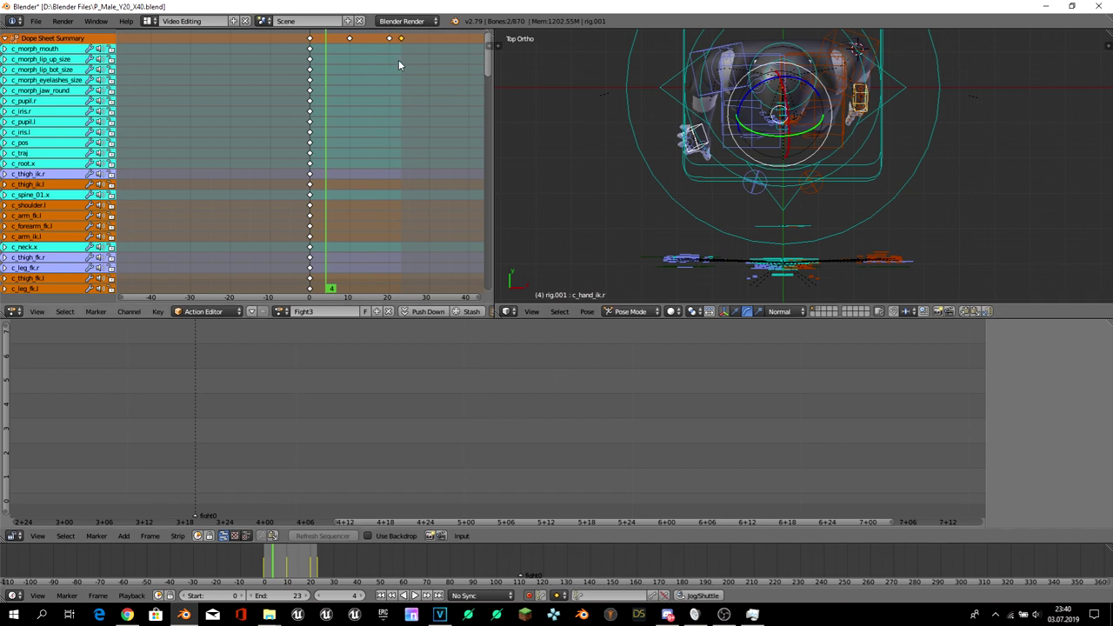
key(g)
click(406, 59)
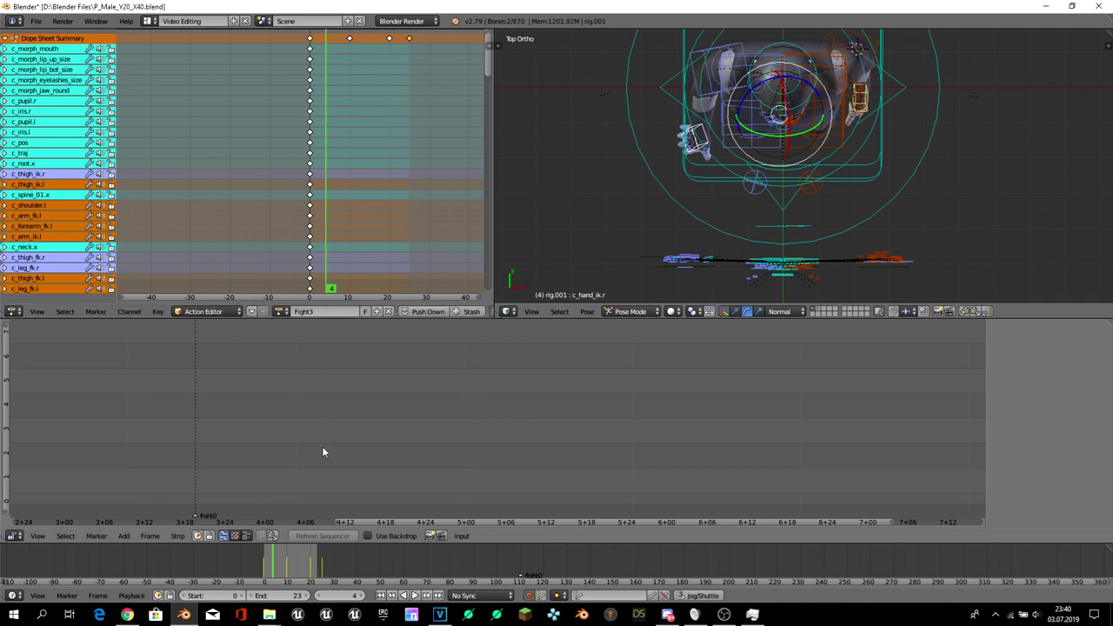
click(321, 564)
key(alt+a)
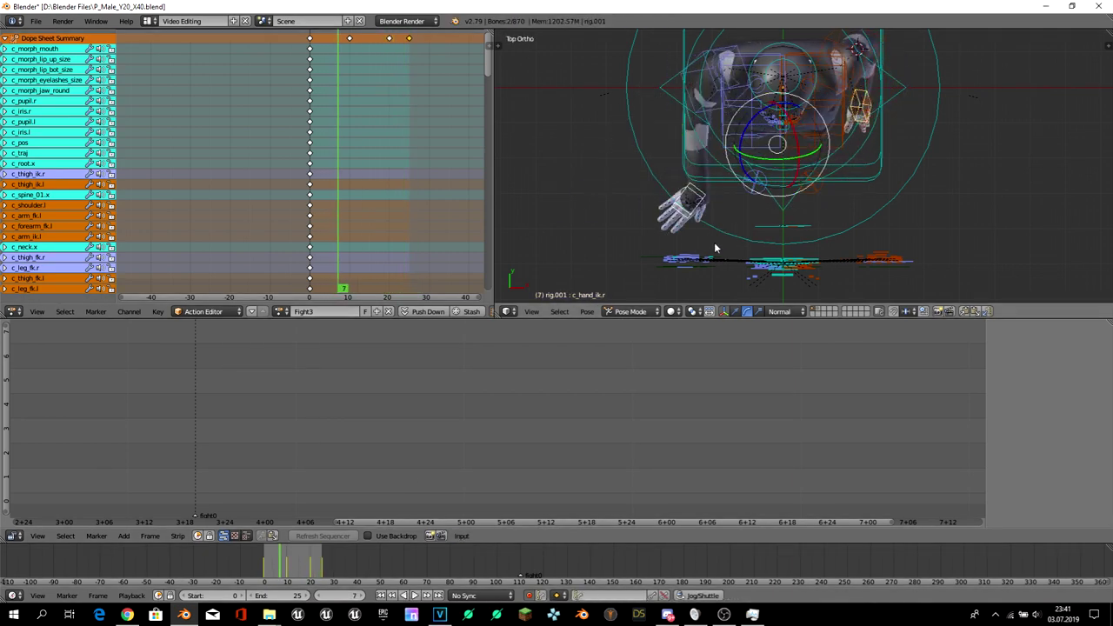
key(alt+a)
drag(280, 565, 289, 566)
- At frame 10, rotate the right hand IK control and play the animation to check
right_click(721, 223)
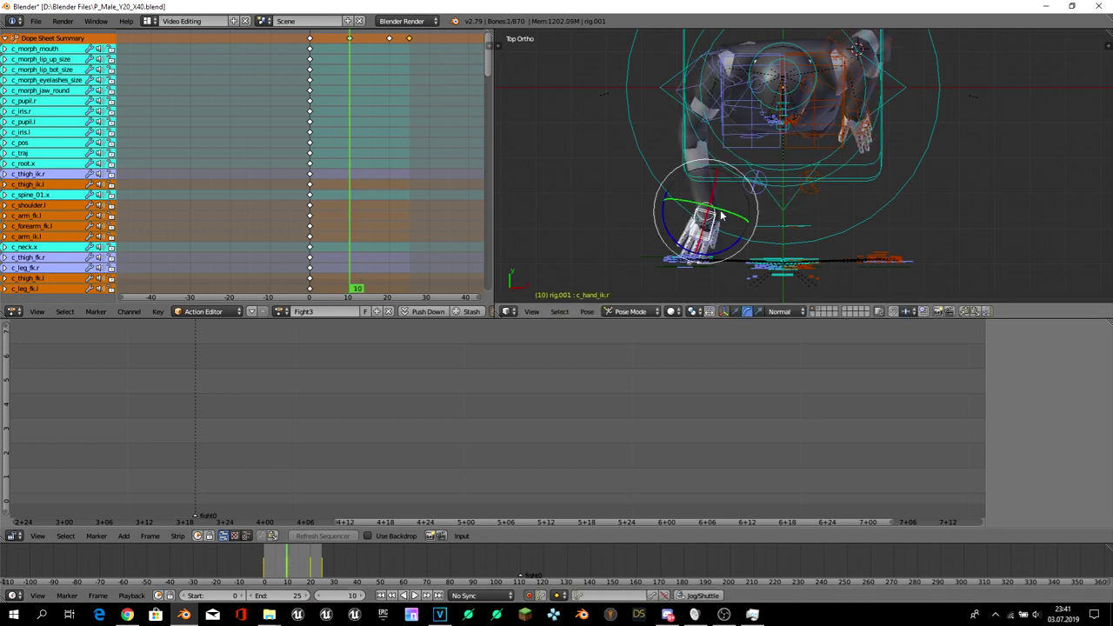
key(r)
click(757, 202)
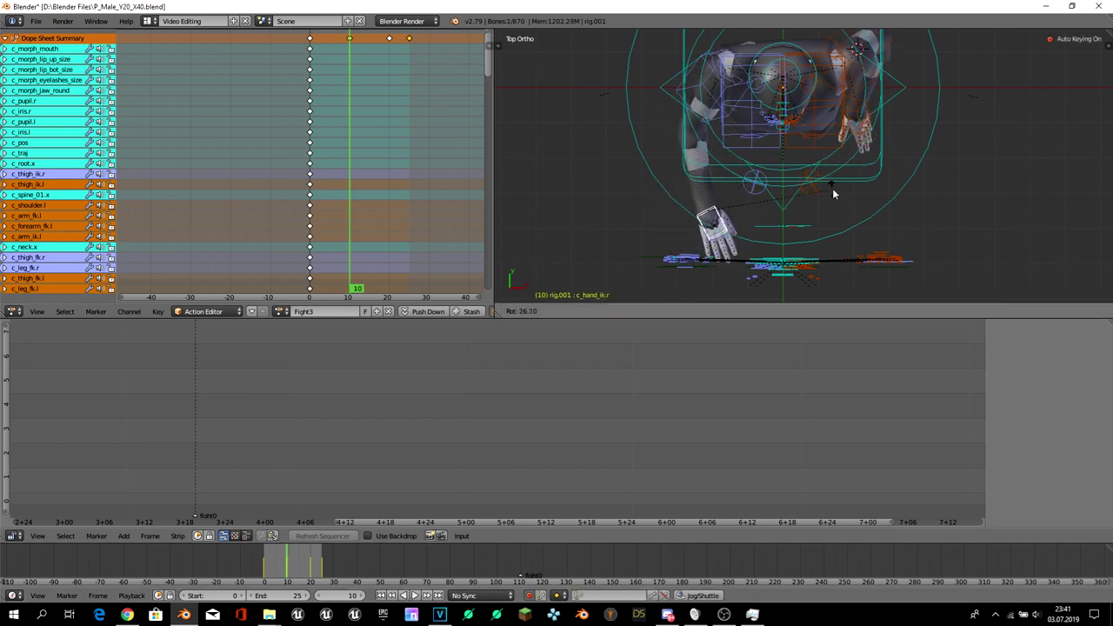
key(alt+a)
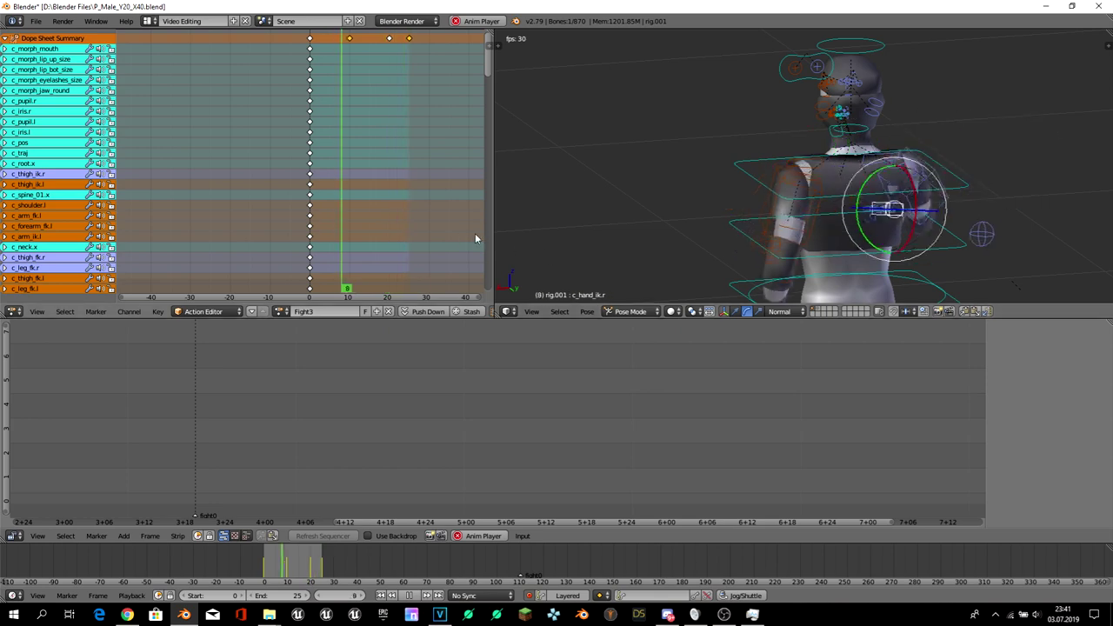
key(Escape)
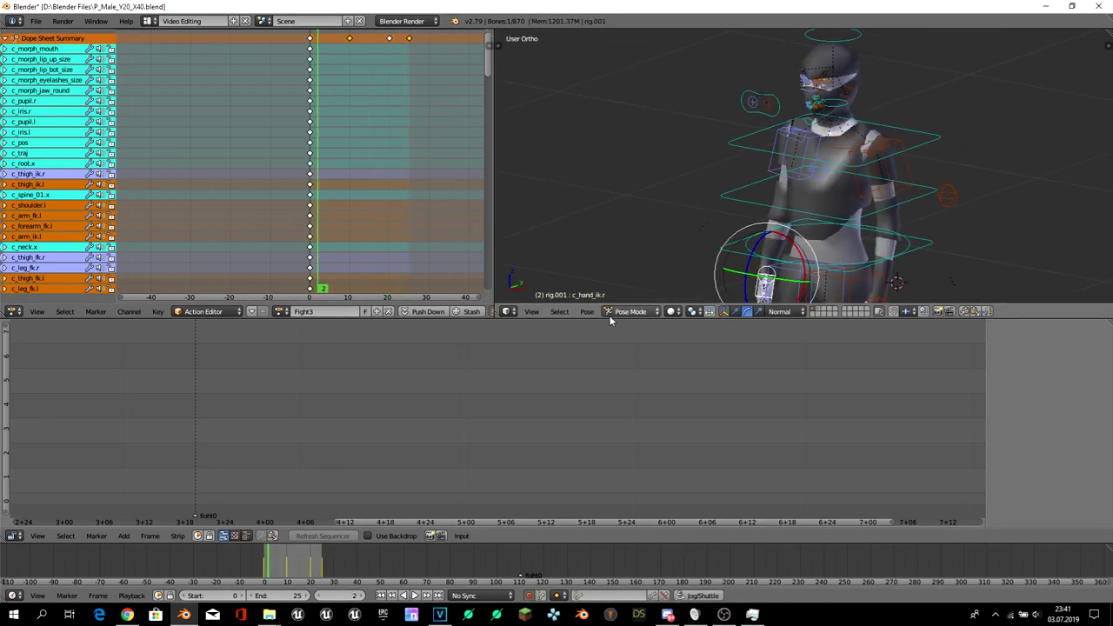
key(alt+a)
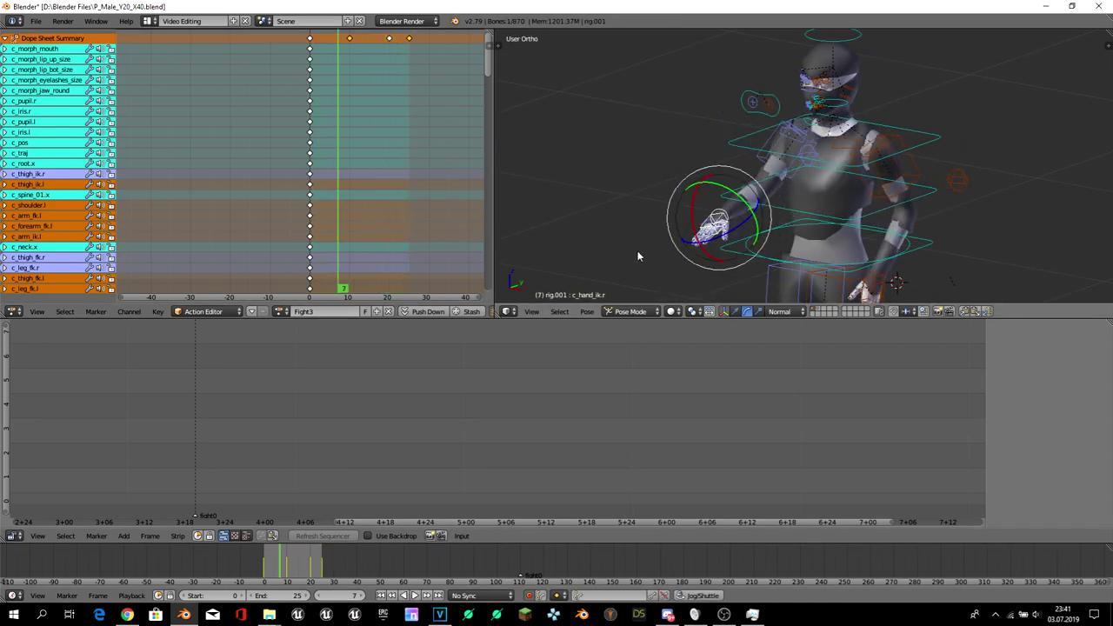
- Save the blend file over the existing one and switch to the Default screen layout
key(ctrl+s)
click(492, 366)
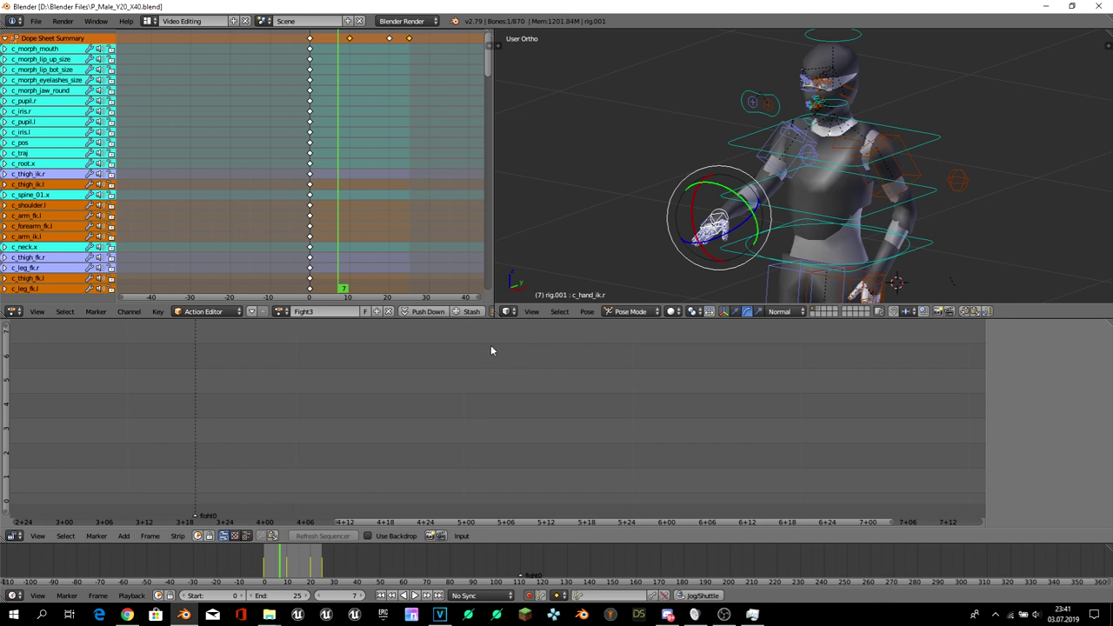
click(167, 20)
click(175, 73)
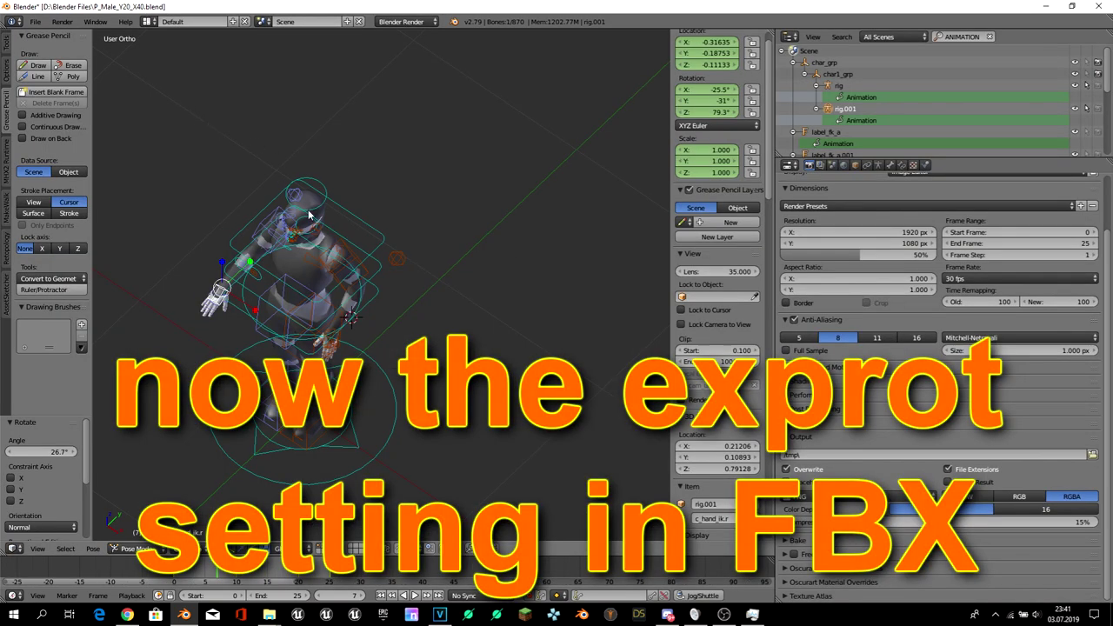
mouse_move(1071, 614)
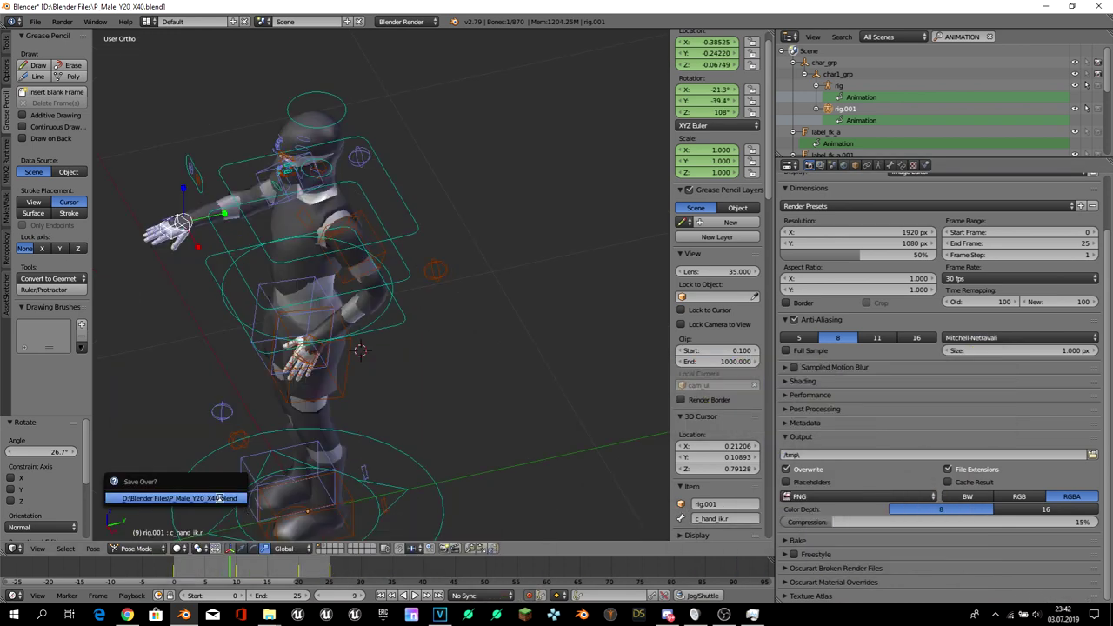
- Confirm the save, switch to the Video Editing layout, and load the Fight3 action
click(220, 503)
click(149, 20)
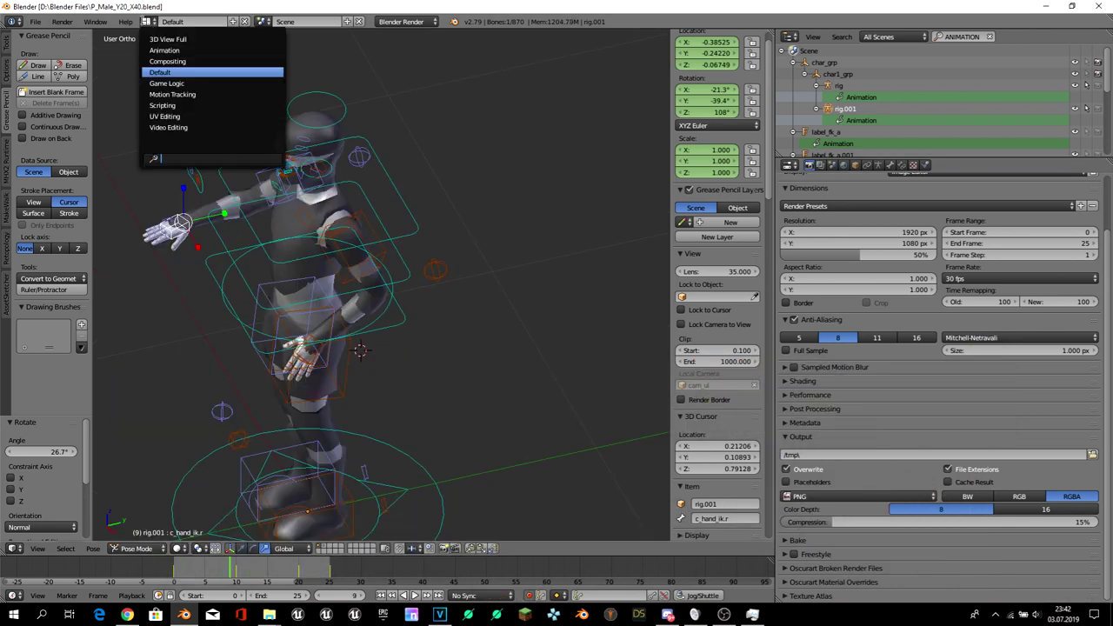
click(160, 124)
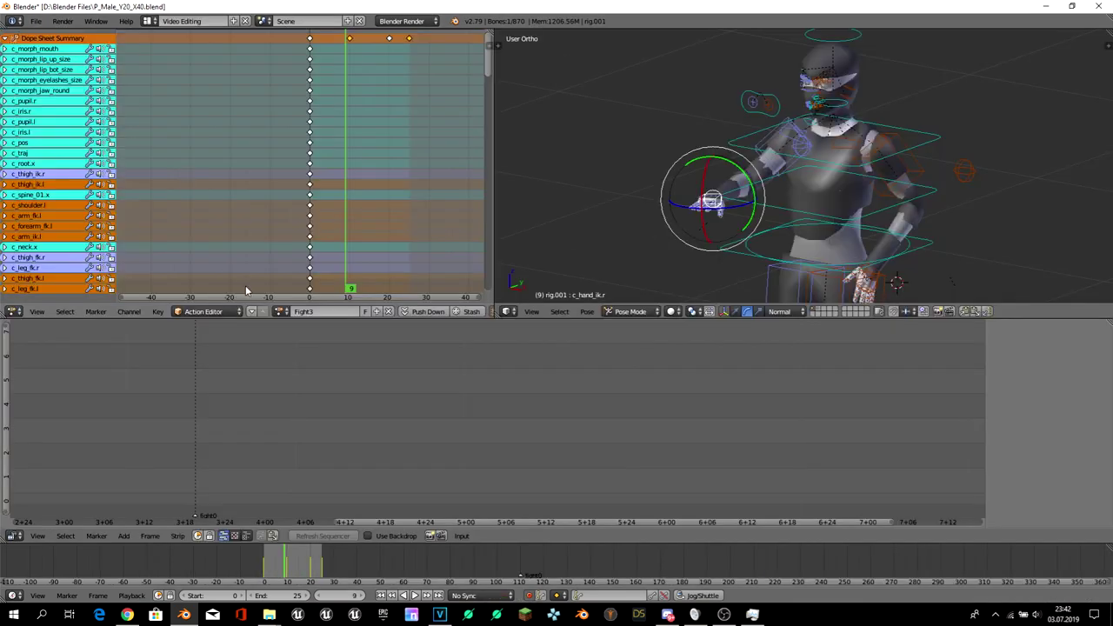
click(281, 312)
click(290, 340)
- Return to the Default layout in Object Mode and select the body mesh plus rig.001 as active
scroll(566, 172, down, 2)
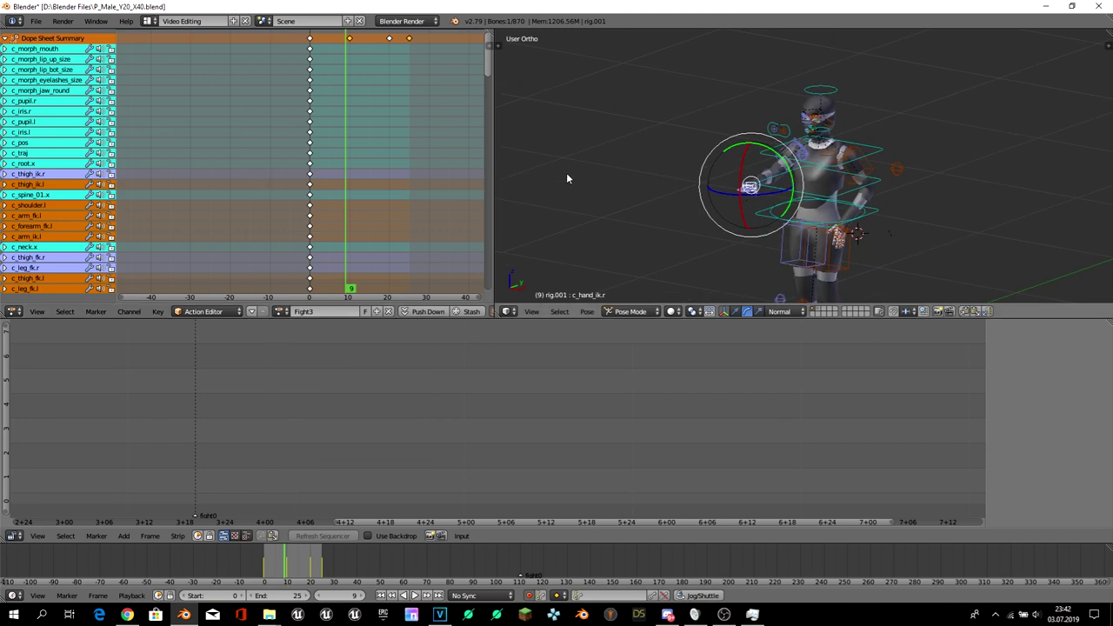
click(149, 20)
click(159, 70)
key(ctrl+z)
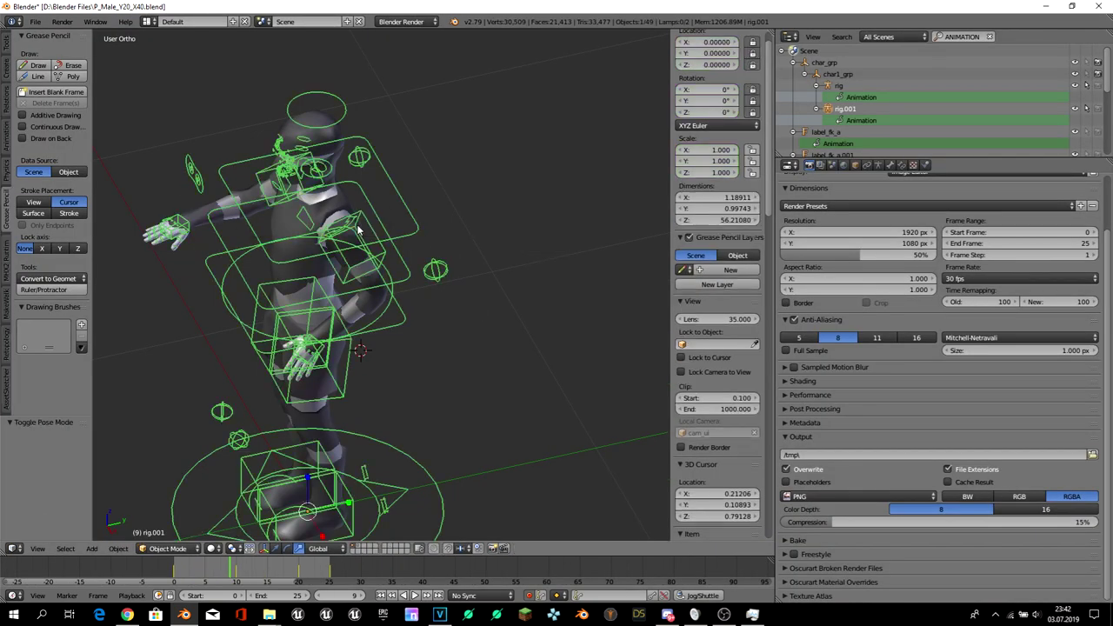
key(ctrl+alt+z)
click(304, 223)
right_click(310, 205)
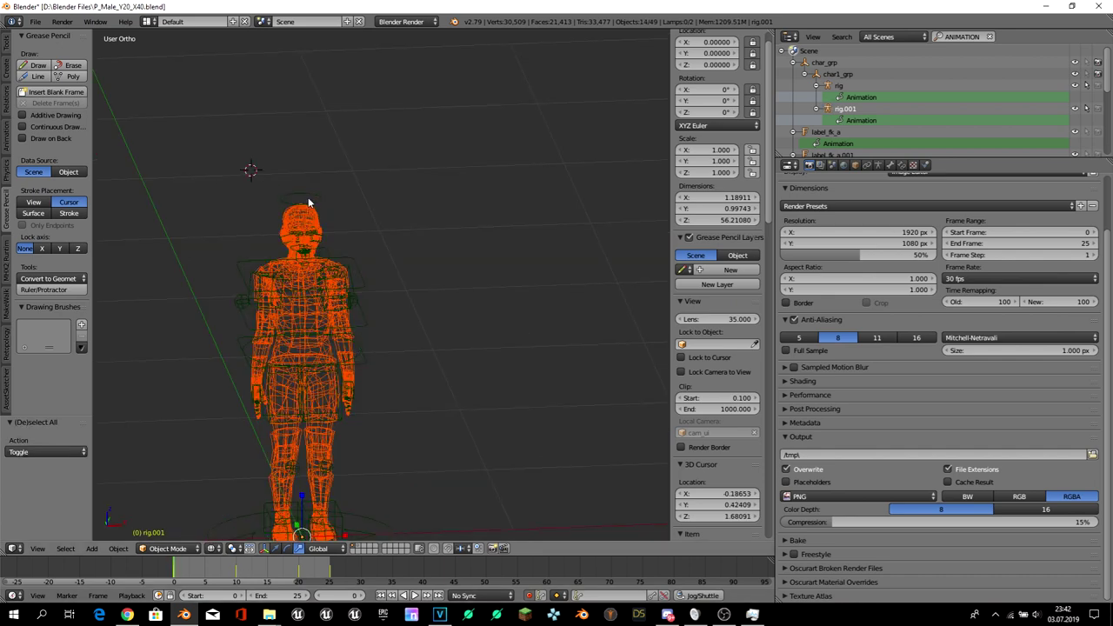
shift+right_click(314, 205)
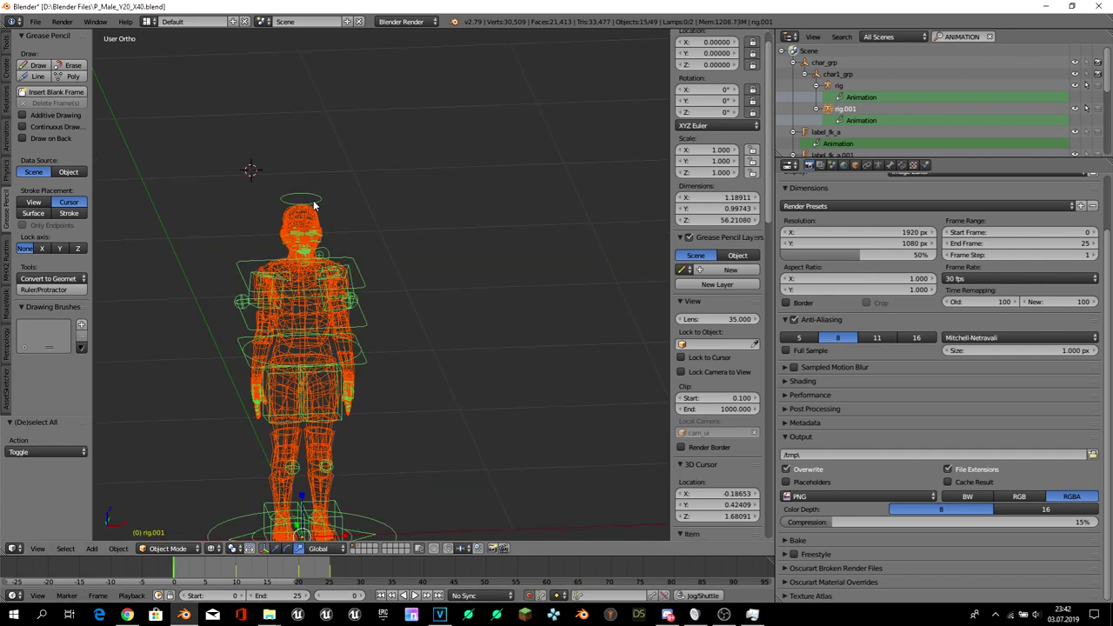
- View the character from the front in solid shading
key(KP_1)
key(z)
scroll(287, 105, up, 1)
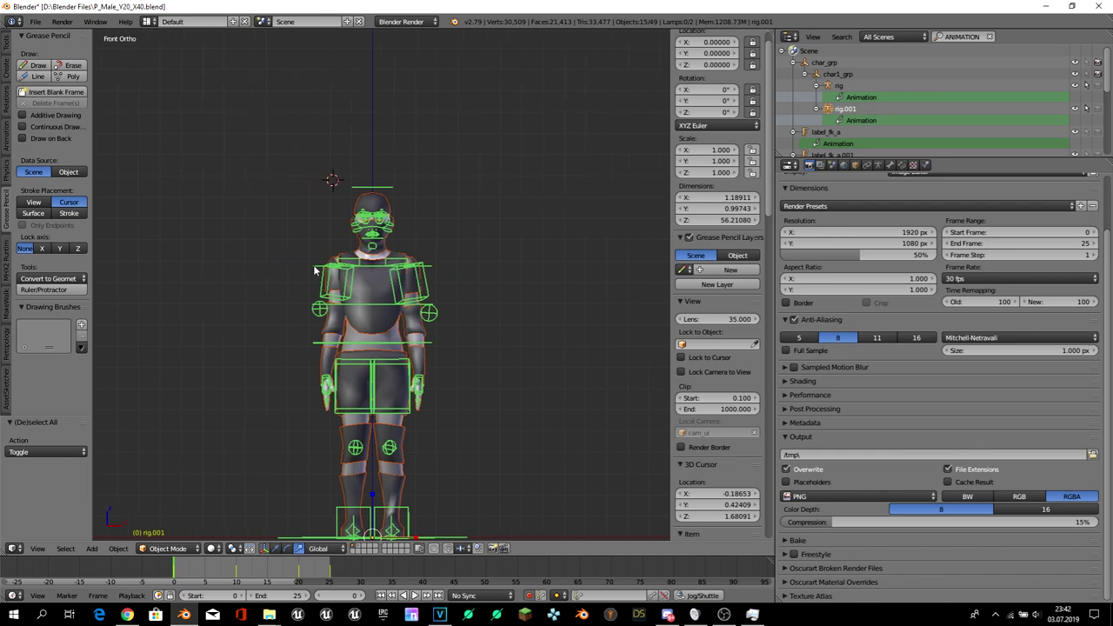
scroll(286, 105, up, 4)
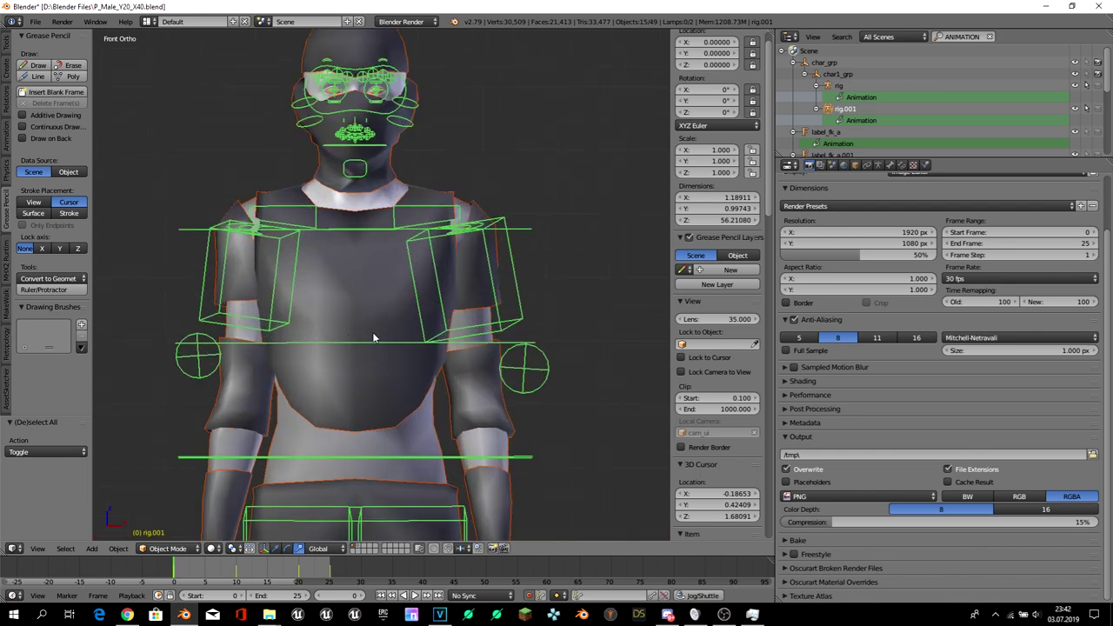
scroll(374, 338, down, 2)
click(35, 21)
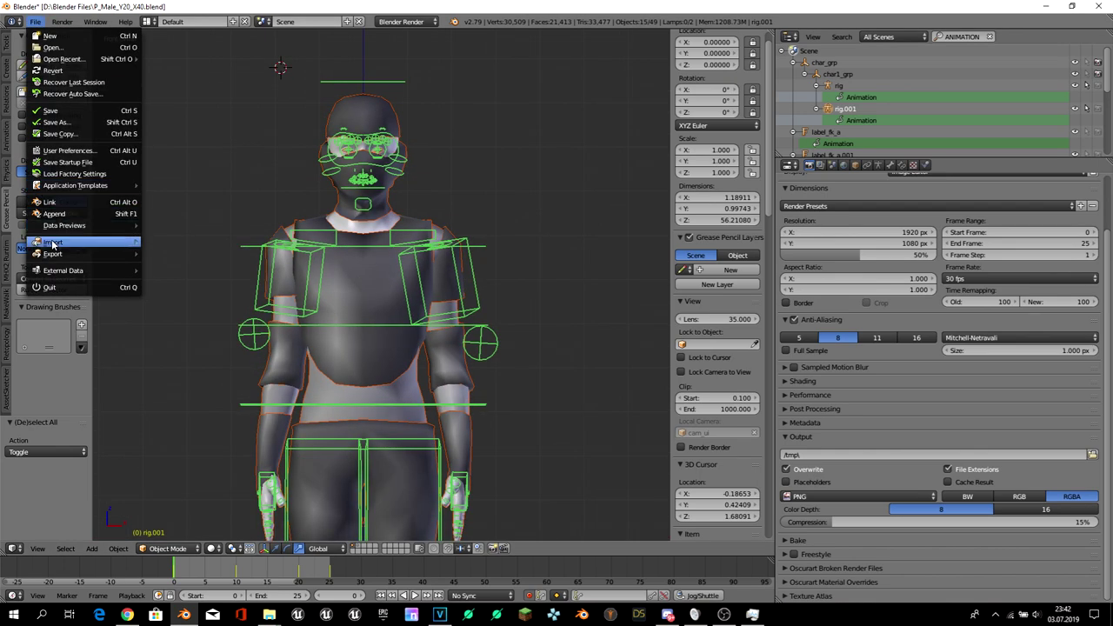
- Set the FBX export to selected Armature and Mesh objects only, with Add Leaf Bones off
mouse_move(53, 253)
click(197, 297)
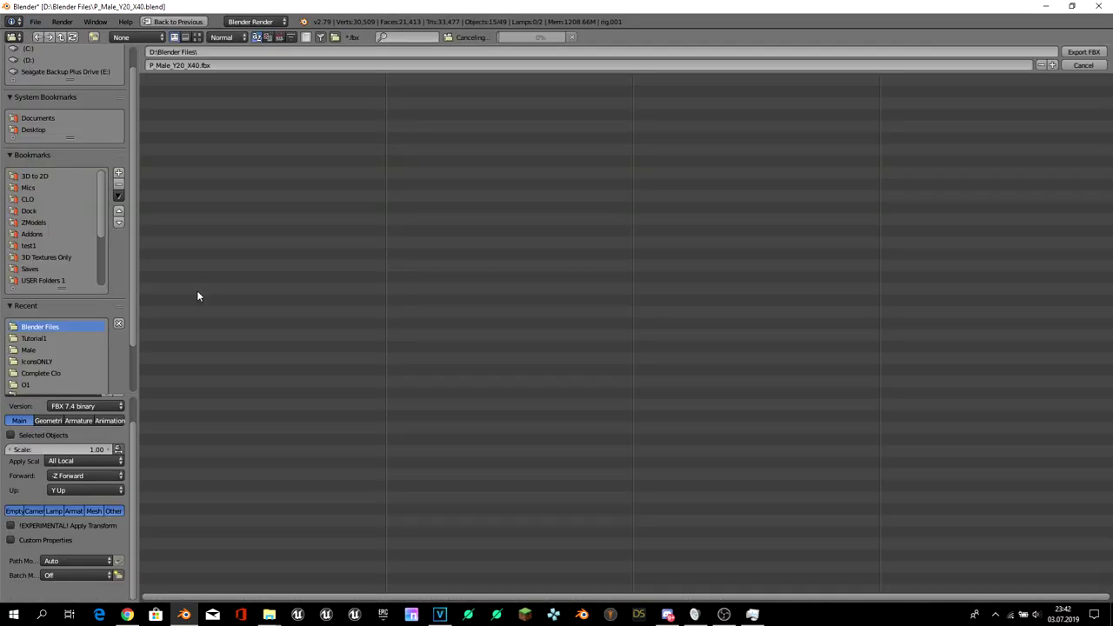
click(78, 511)
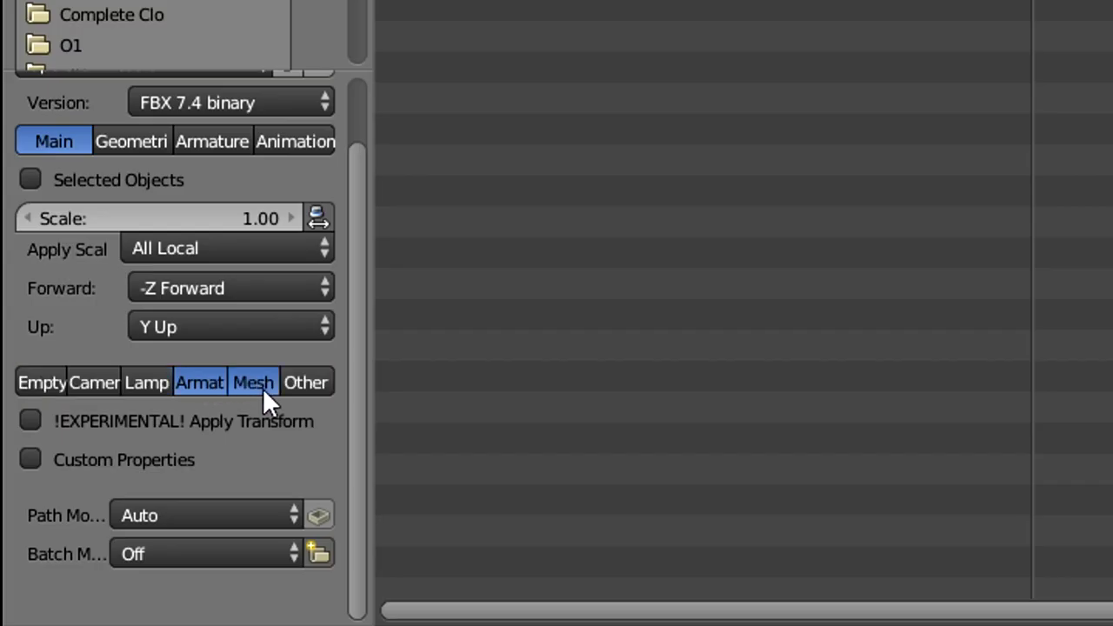
click(152, 181)
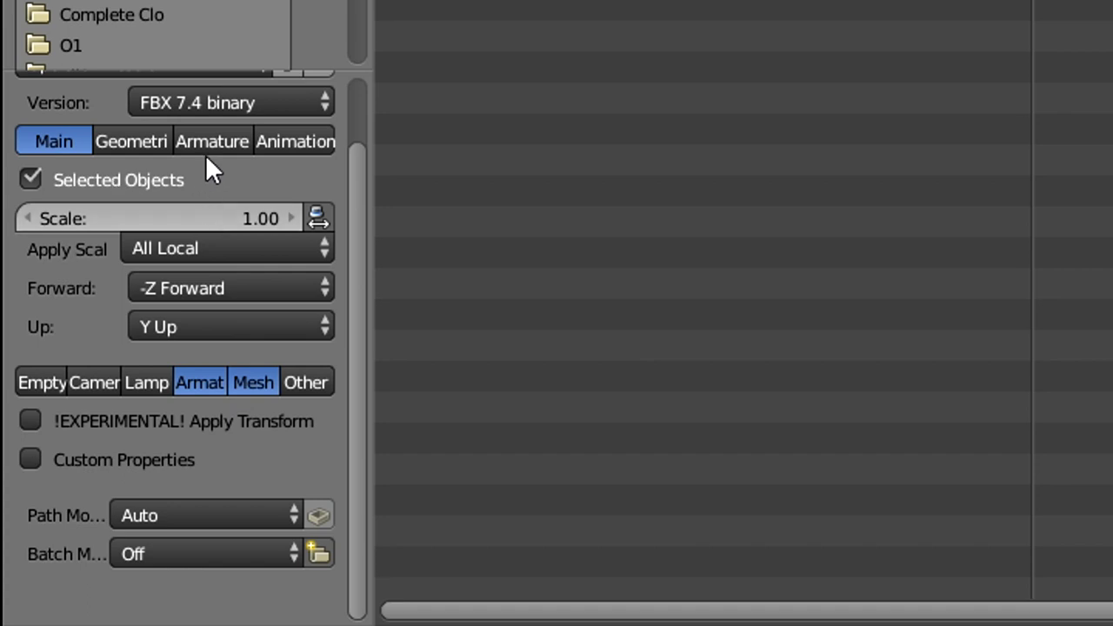
click(155, 144)
click(193, 146)
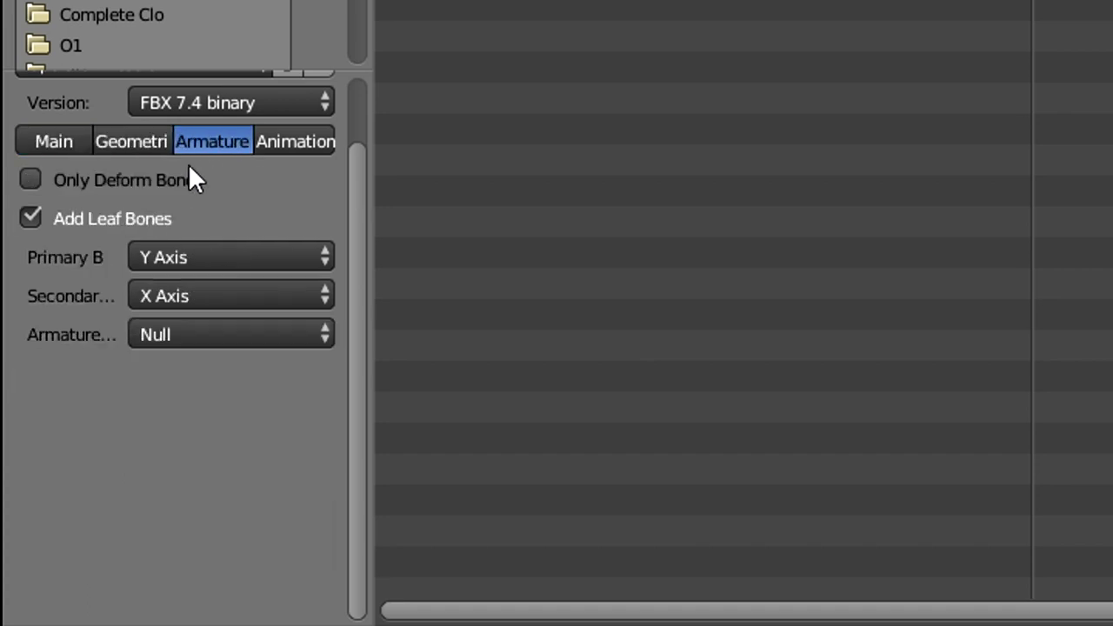
click(127, 217)
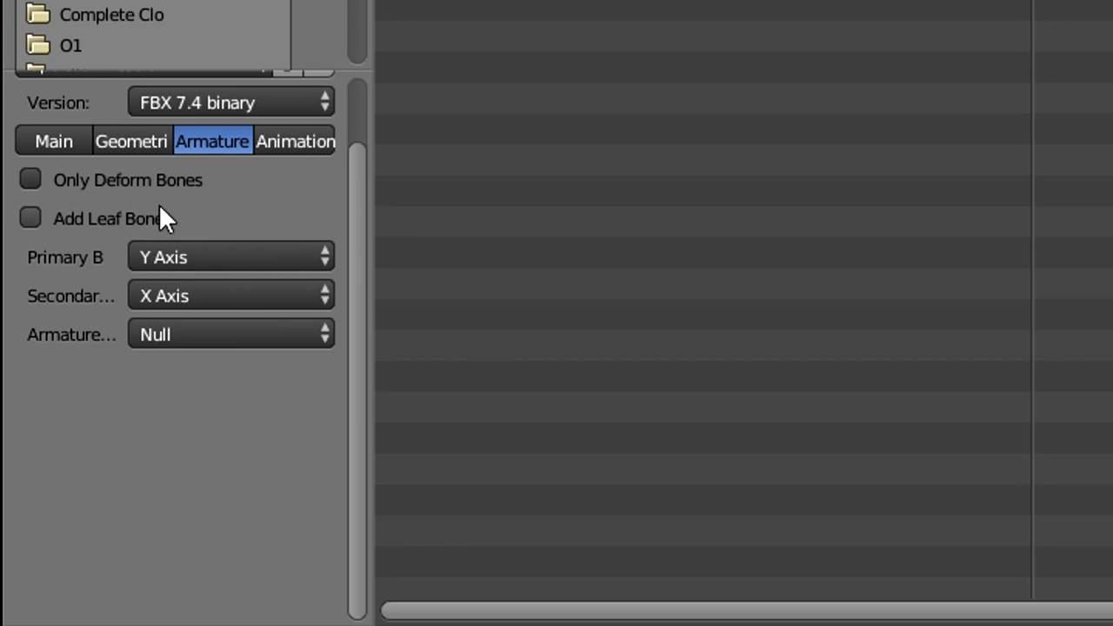
click(315, 147)
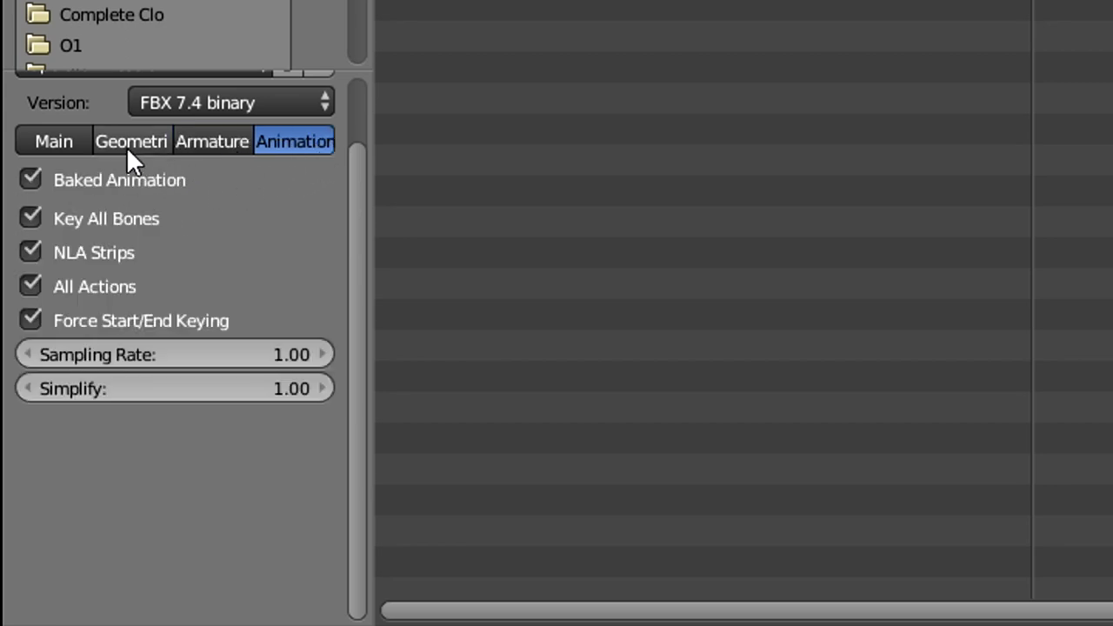
click(40, 139)
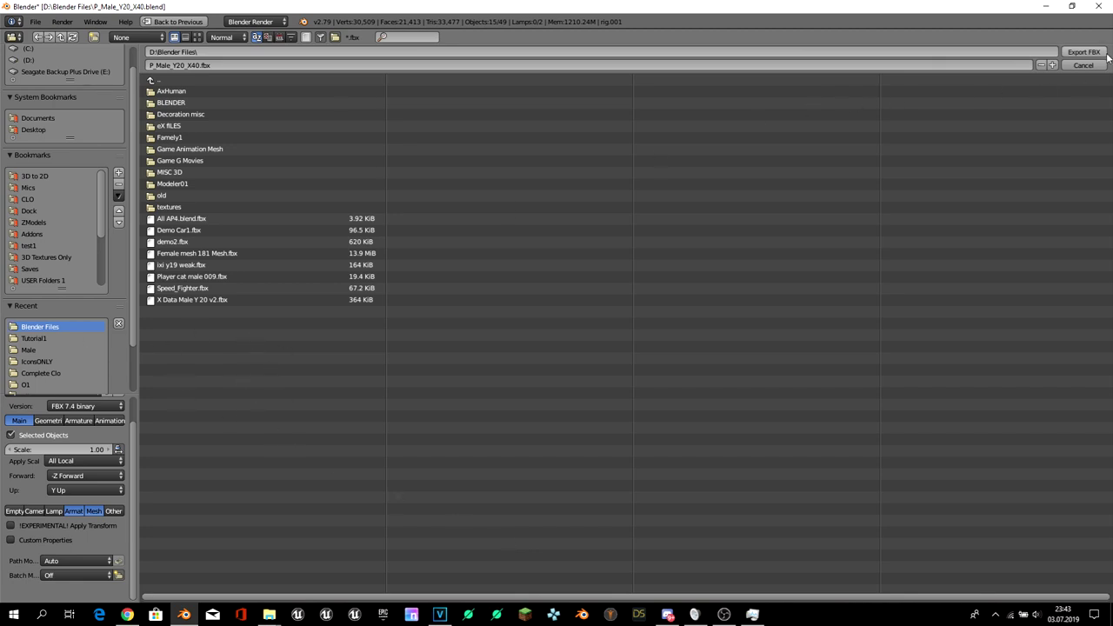
- Export P_Male_Y20_X40.fbx and select the body mesh Genesis8Male.Shape.001
click(193, 24)
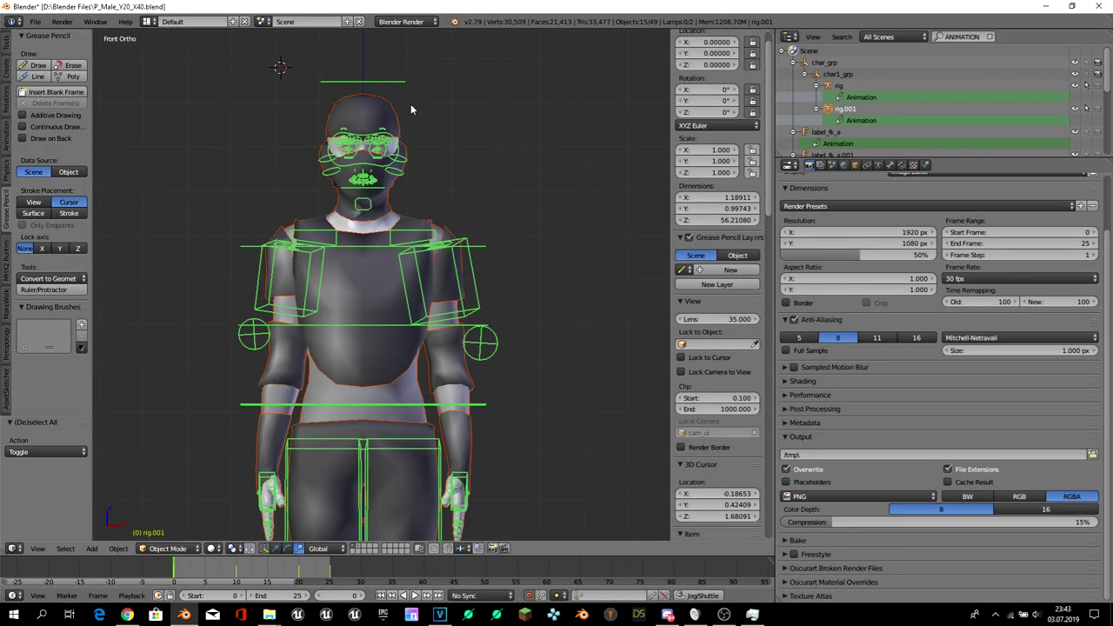
right_click(382, 146)
right_click(383, 146)
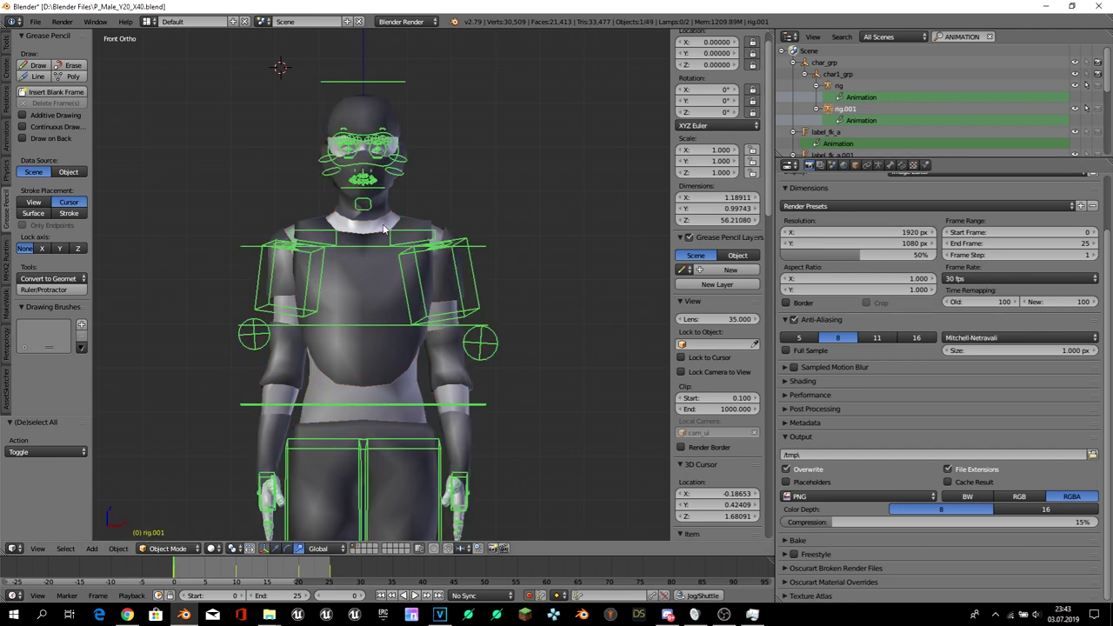
right_click(386, 243)
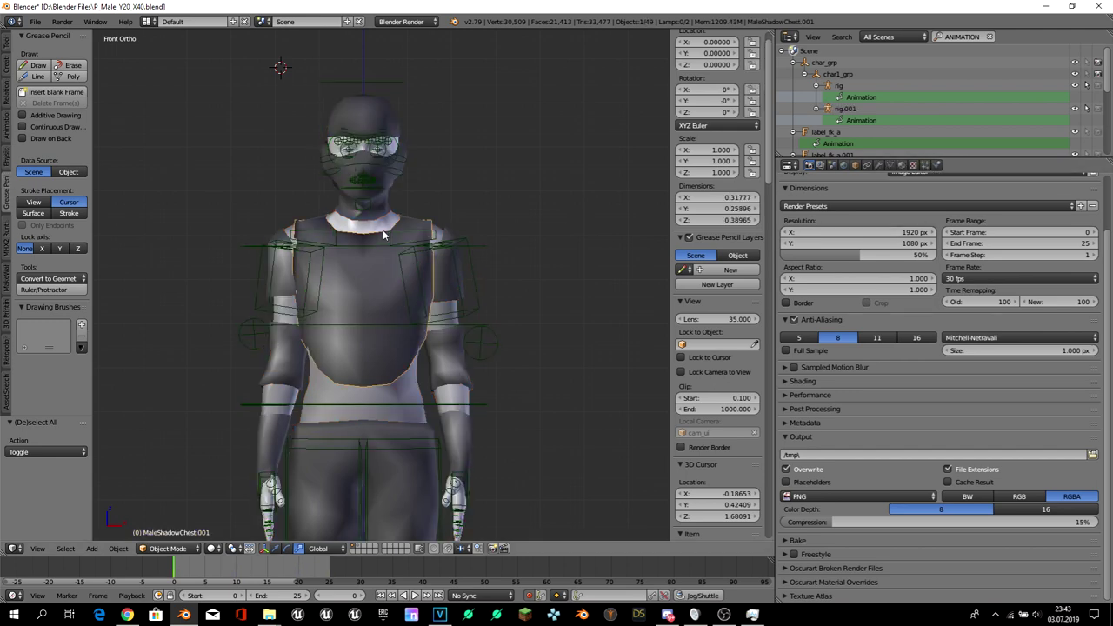
- Clear the FIST filter from the body mesh's Shape Keys list in Object Data properties
click(890, 164)
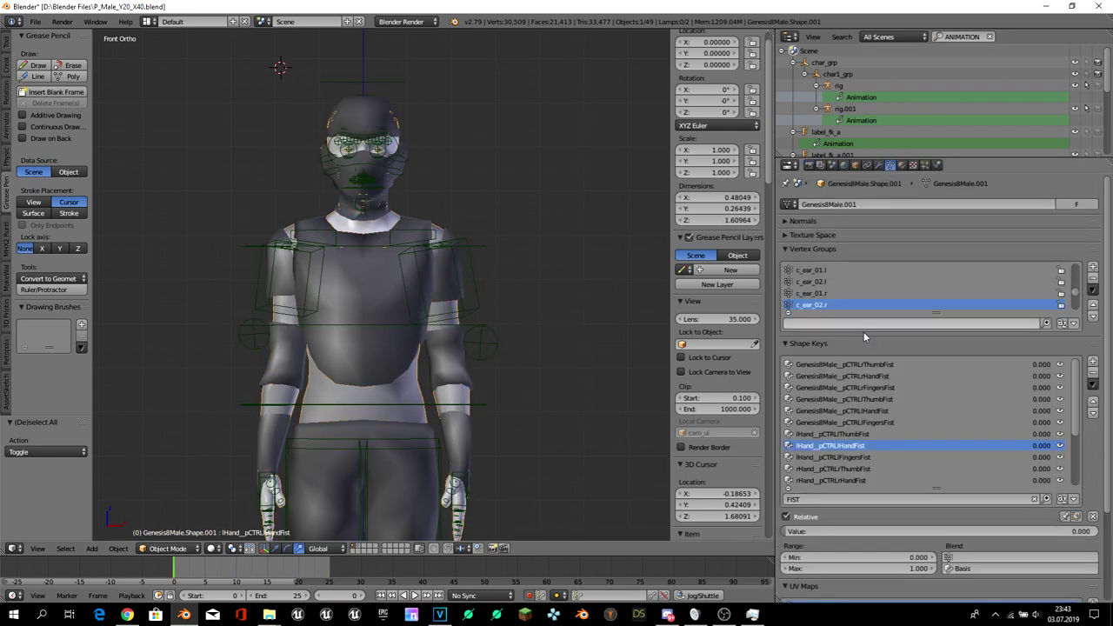
click(878, 499)
key(BackSpace)
key(Return)
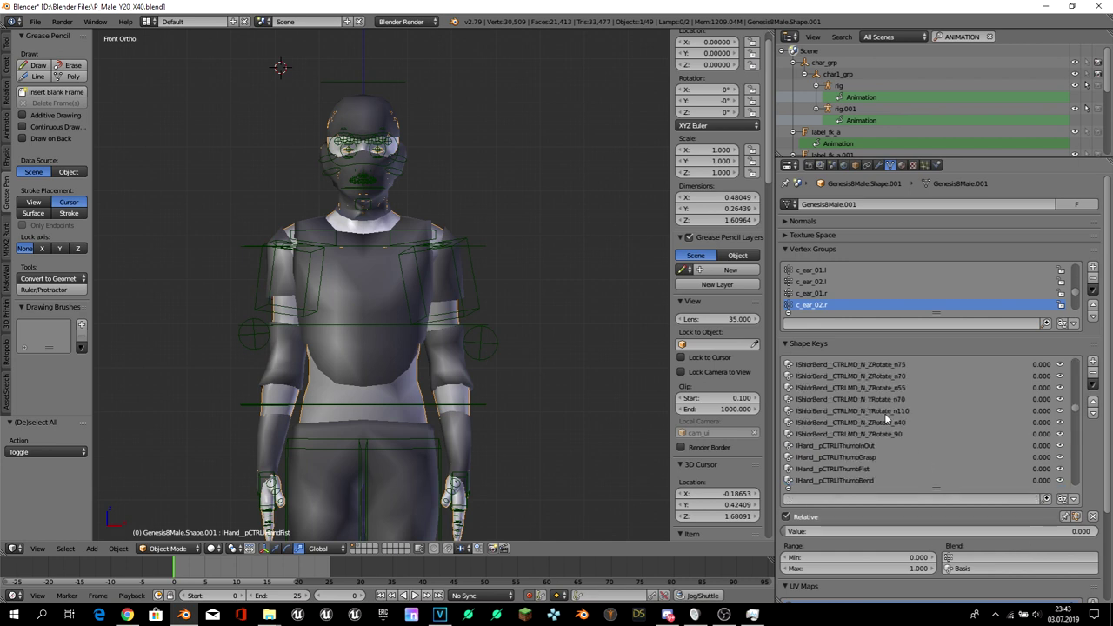
scroll(884, 413, down, 5)
mouse_move(1080, 409)
mouse_down()
mouse_move(1077, 365)
mouse_move(1074, 487)
mouse_up()
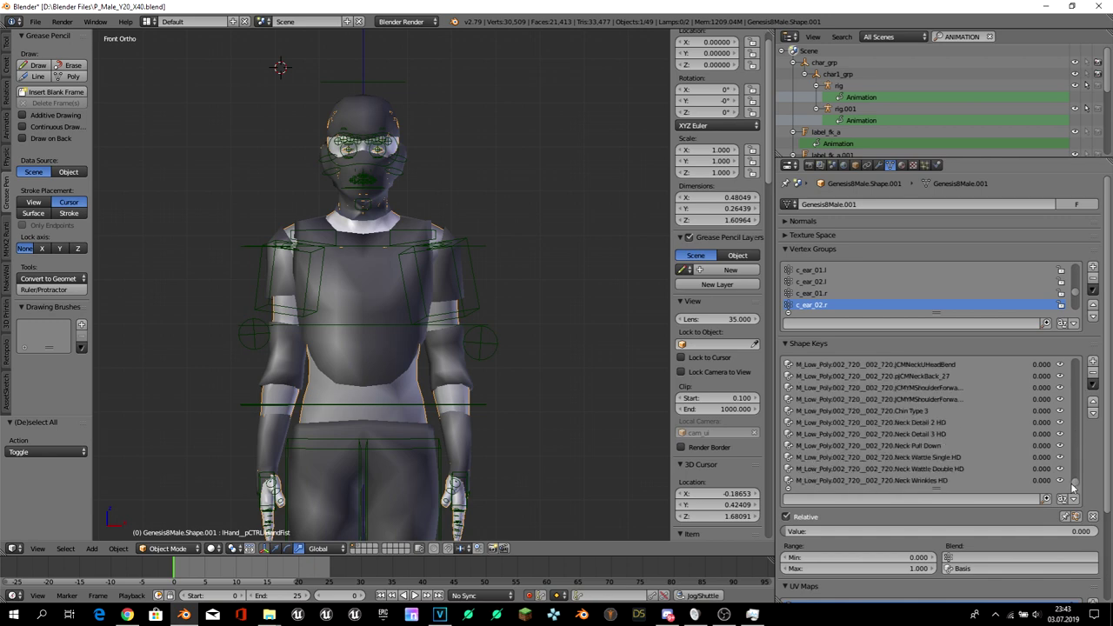
- Select the chest piece MaleShadowChest.001 and browse its shape keys
right_click(355, 323)
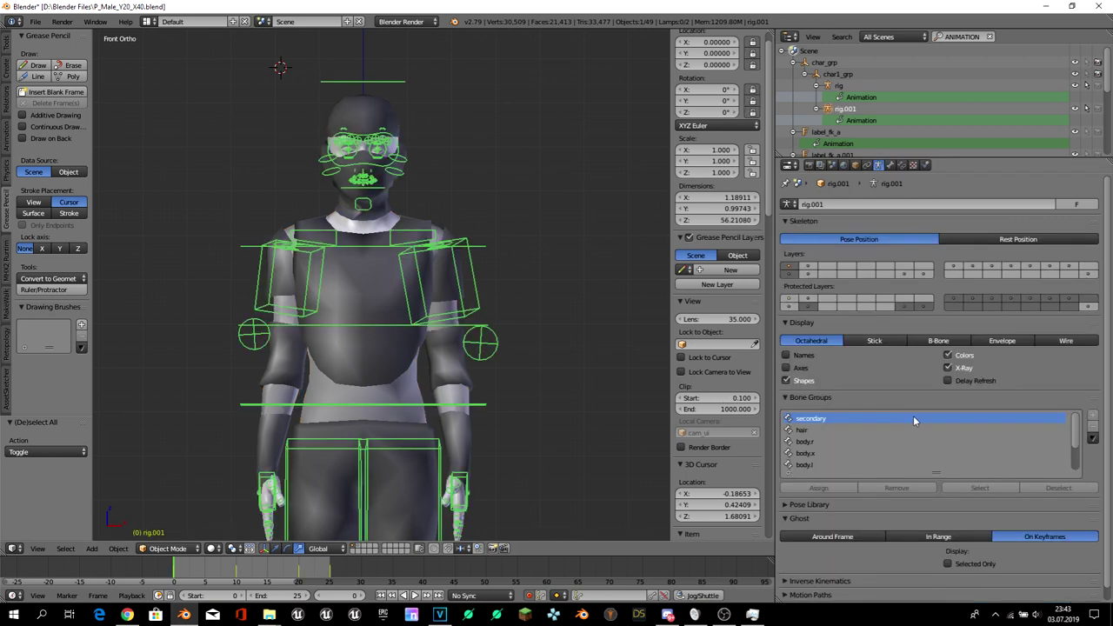
right_click(351, 298)
scroll(967, 409, down, 3)
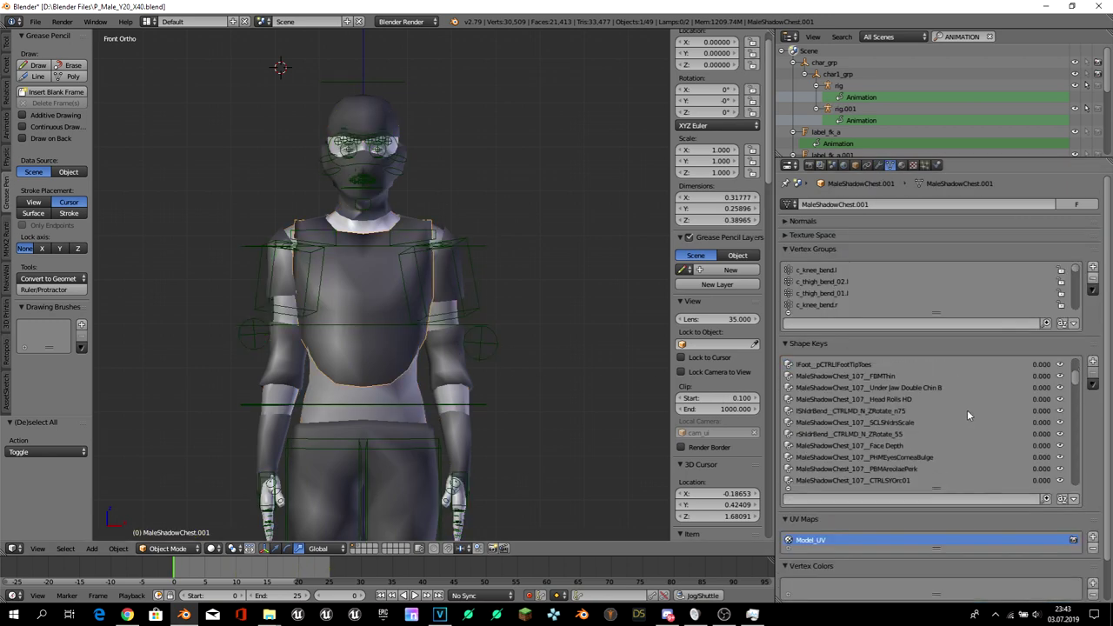
scroll(956, 392, down, 2)
scroll(488, 293, down, 3)
scroll(419, 307, up, 6)
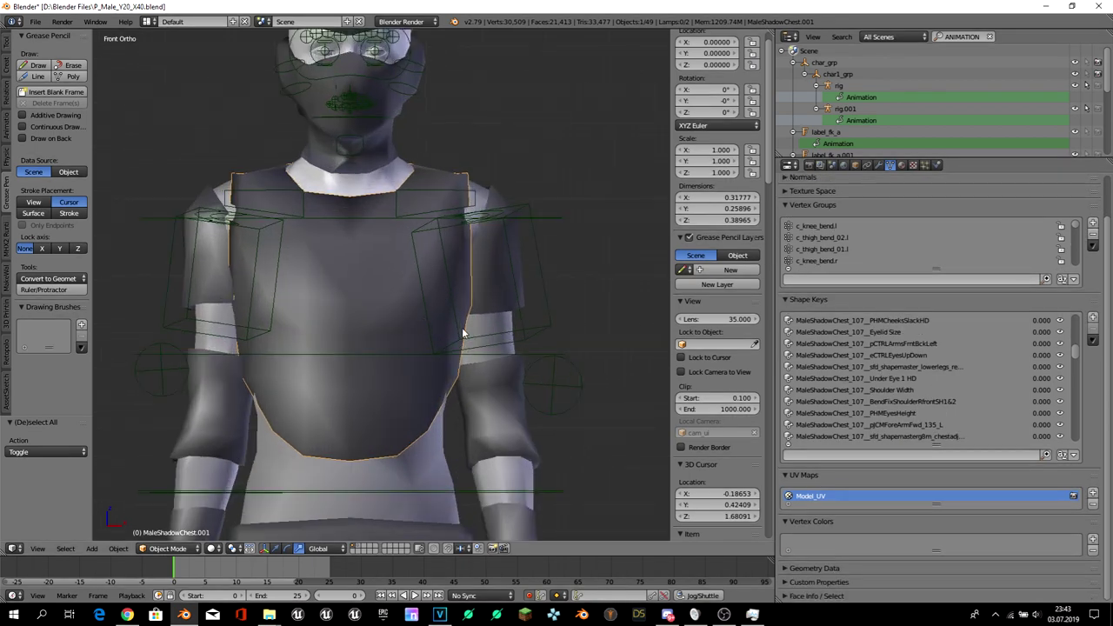
scroll(462, 327, down, 3)
scroll(462, 327, up, 3)
scroll(487, 352, down, 3)
scroll(505, 367, down, 2)
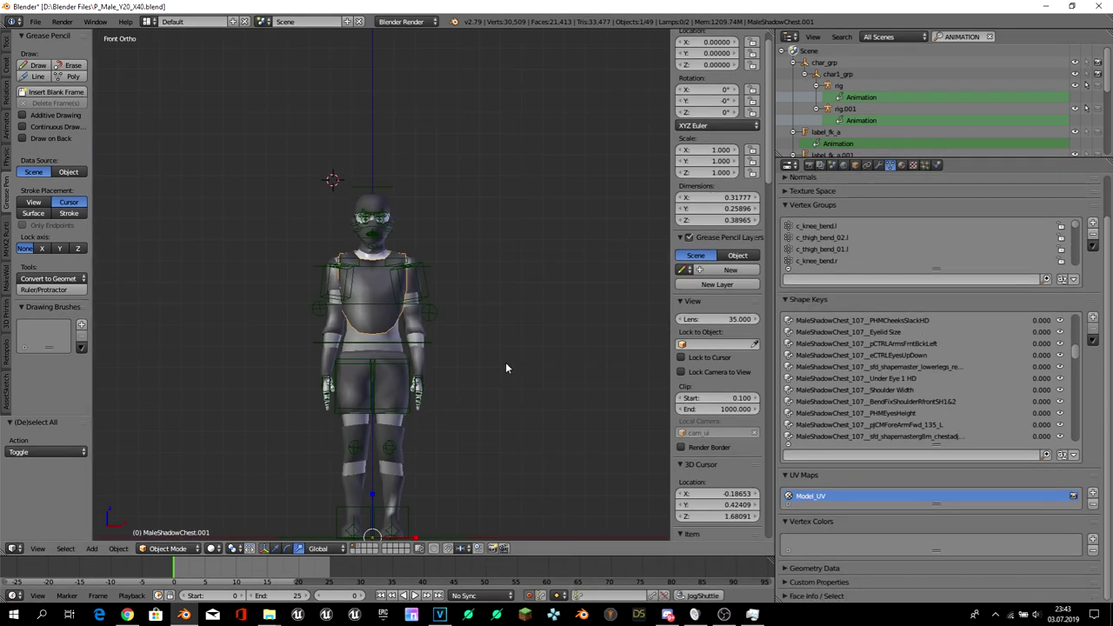